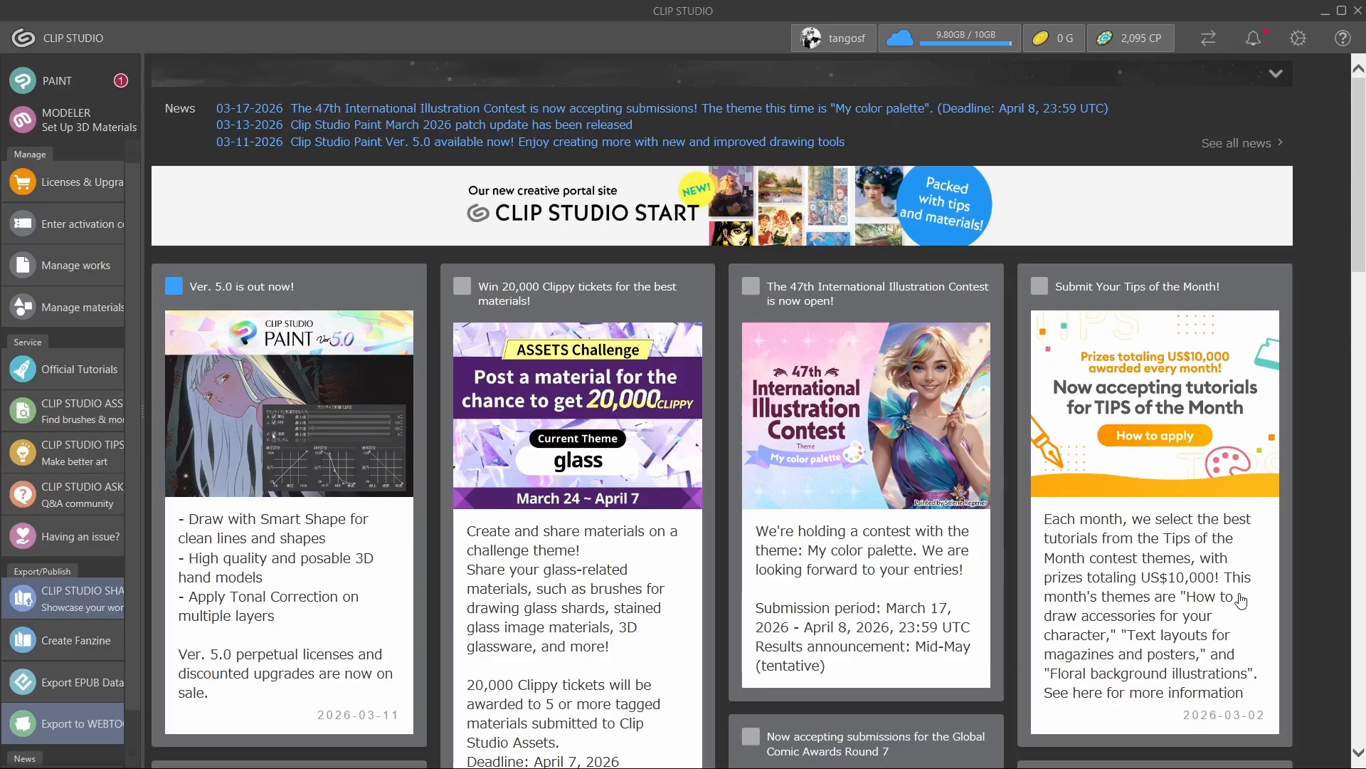
{"action": "key", "text": "alt+Tab"}
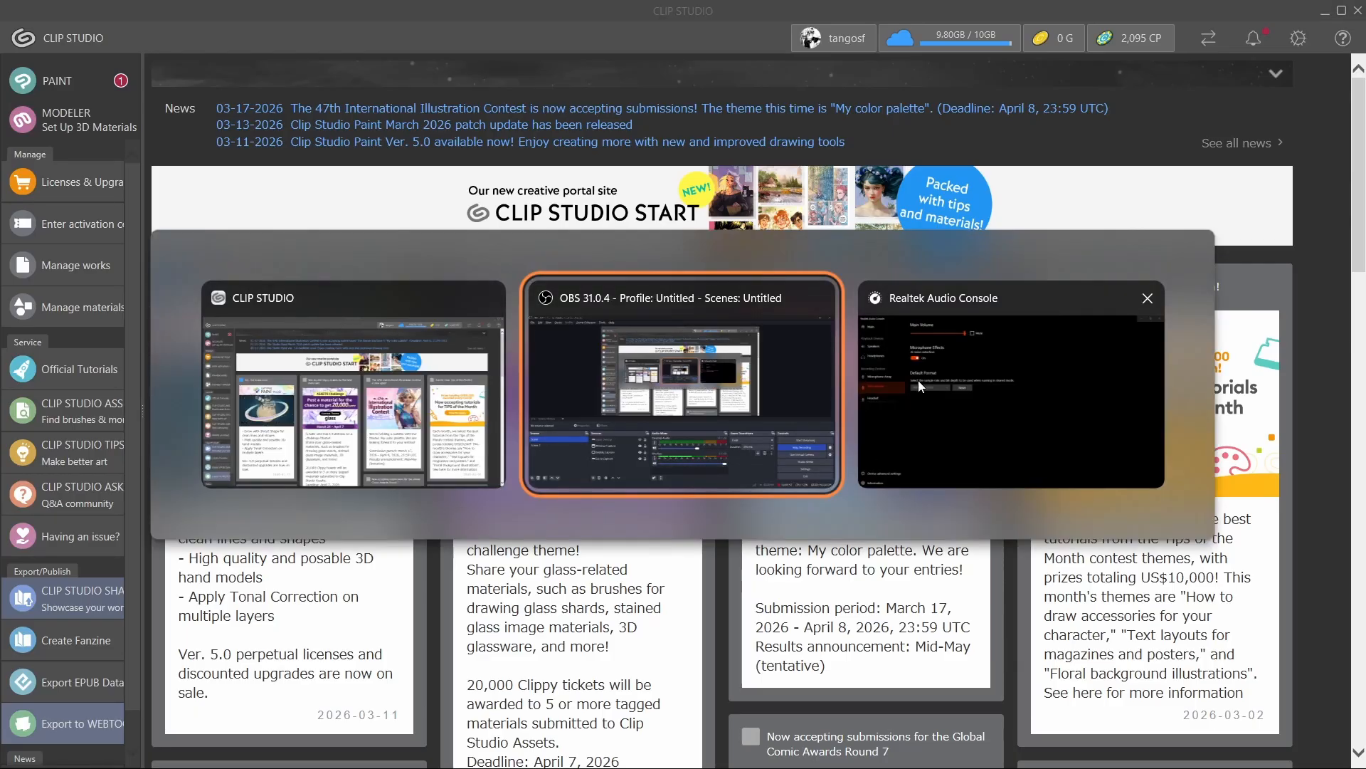
{"action": "left_click", "coordinate": [1153, 297]}
{"action": "left_click", "coordinate": [626, 434]}
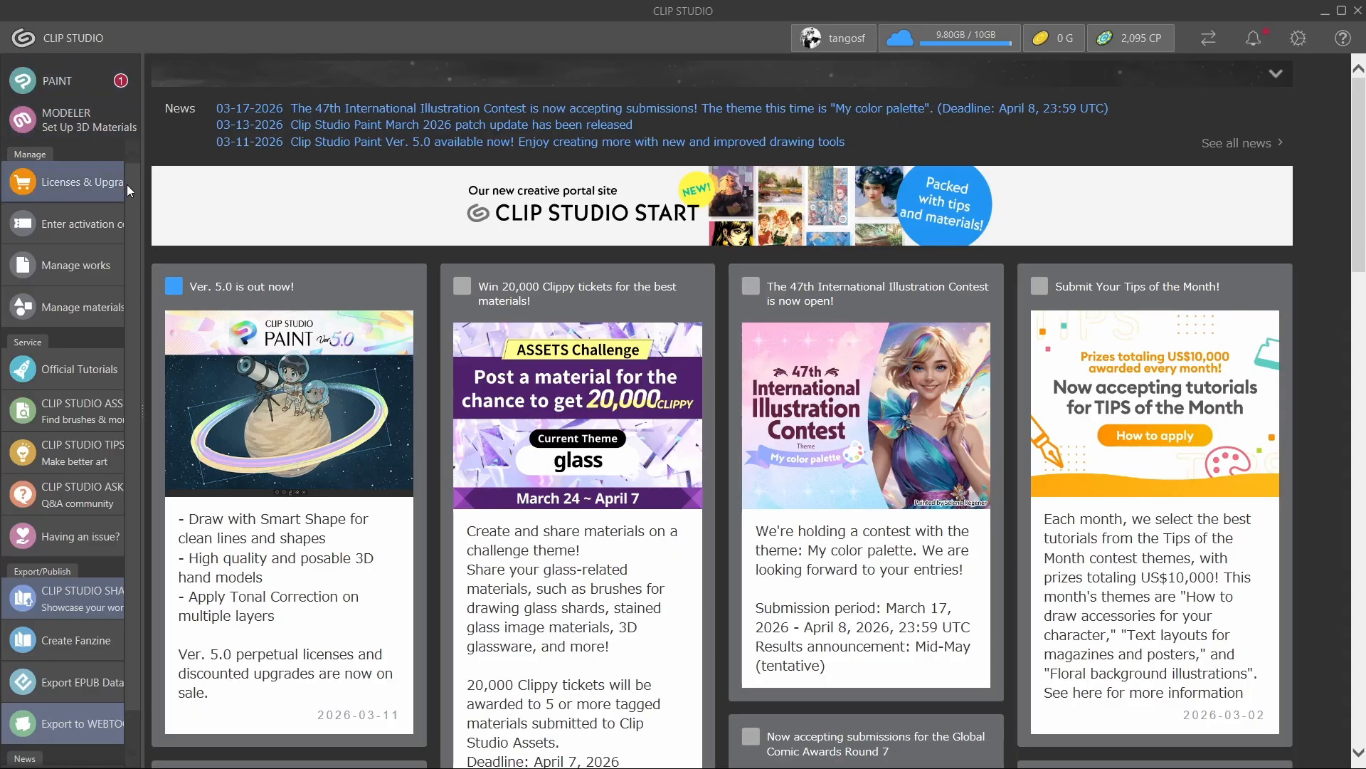
{"action": "scroll", "coordinate": [131, 200], "scroll_direction": "down", "scroll_amount": 1}
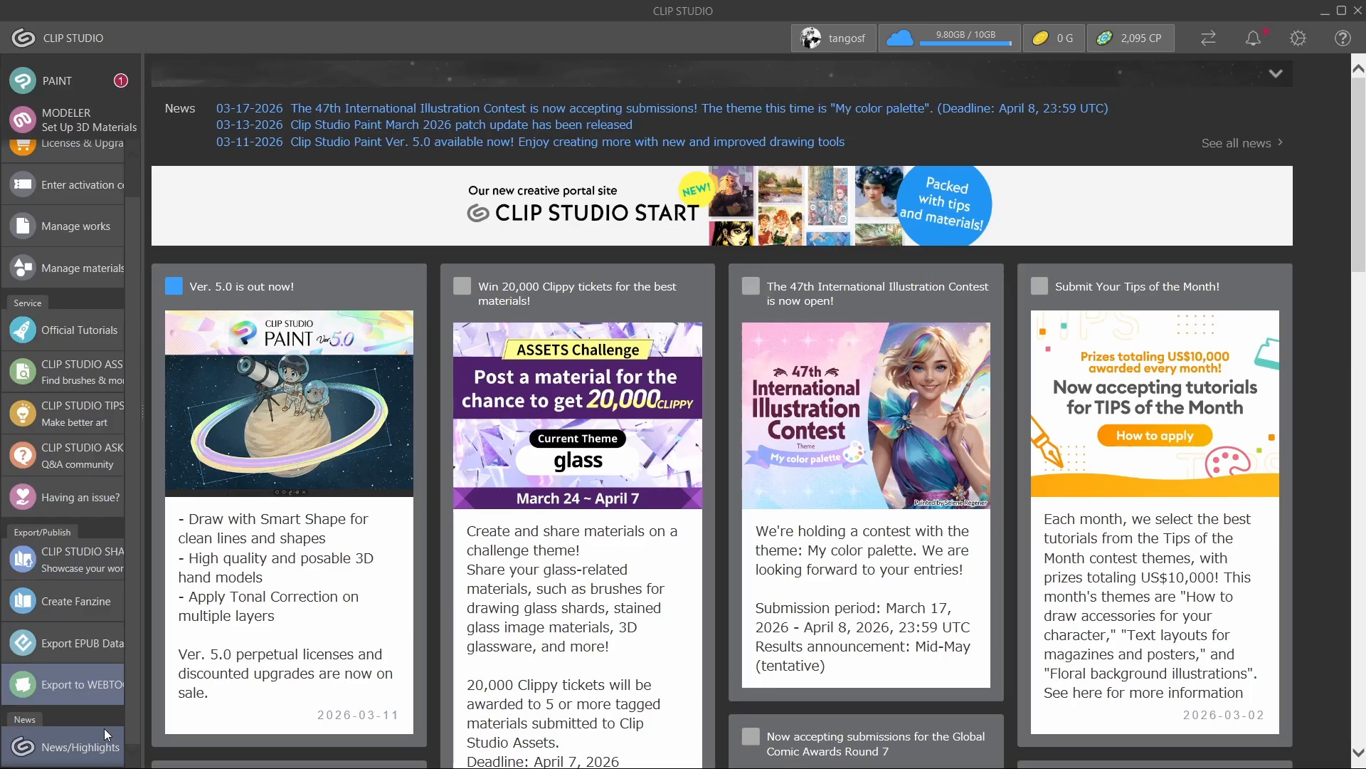
{"action": "scroll", "coordinate": [130, 501], "scroll_direction": "up", "scroll_amount": 1}
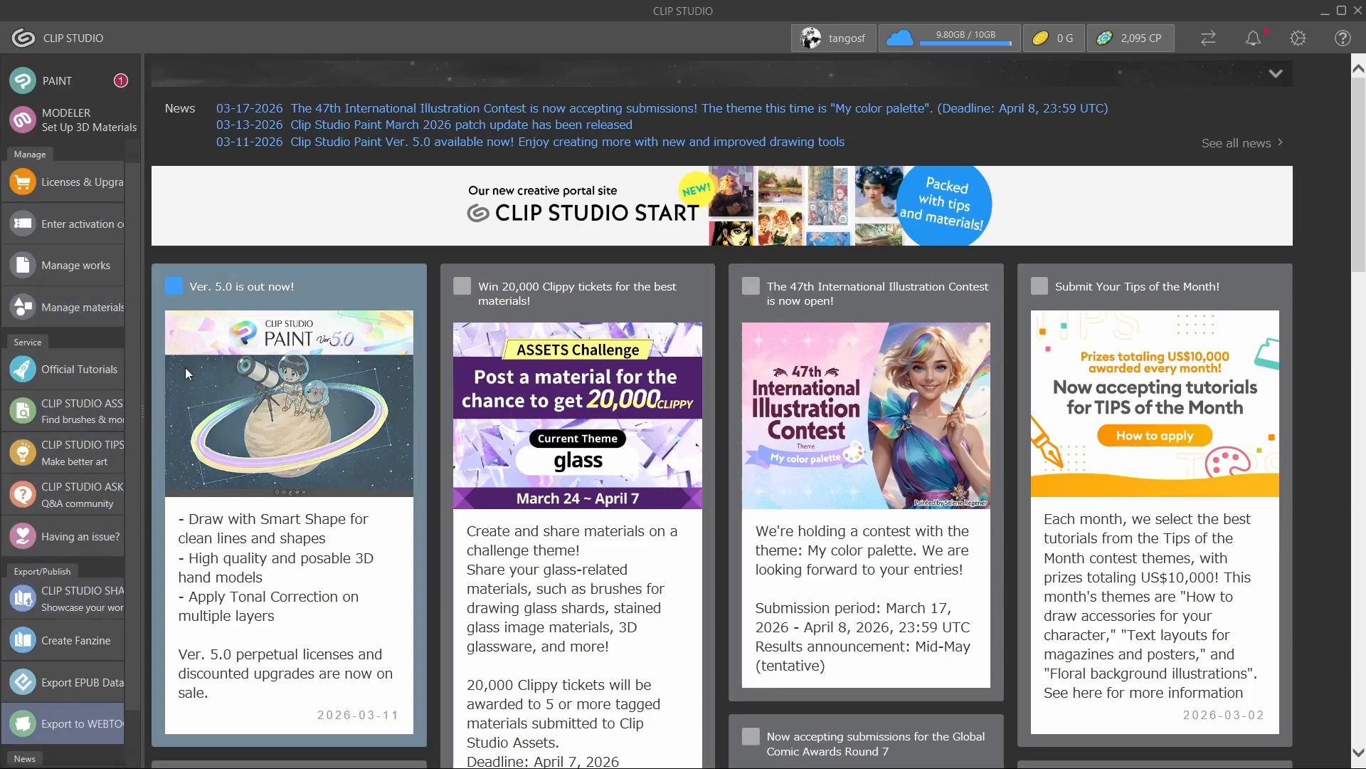
- Open Clip Studio Assets, search for "manga pen" with the Image material filter applied, and browse the materials found
{"action": "left_click", "coordinate": [95, 409]}
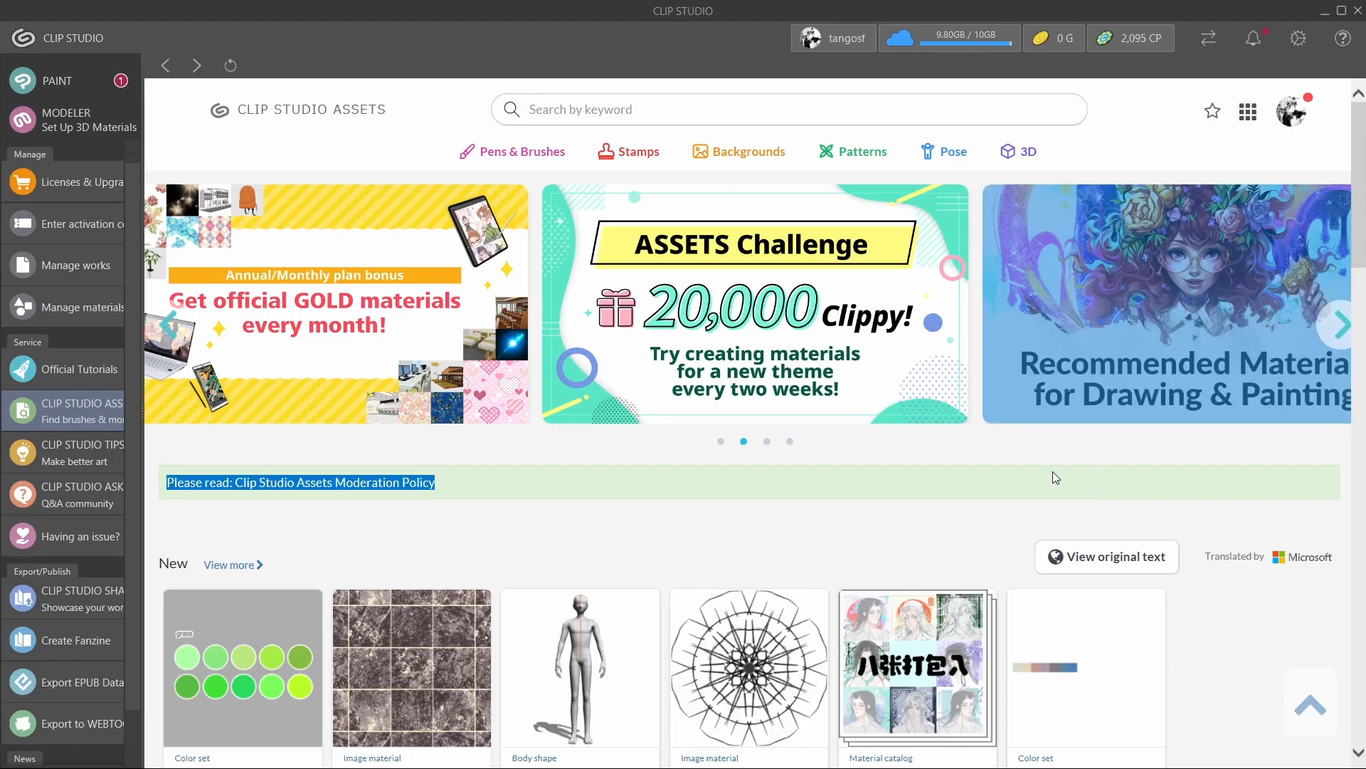
{"action": "left_click", "coordinate": [940, 110]}
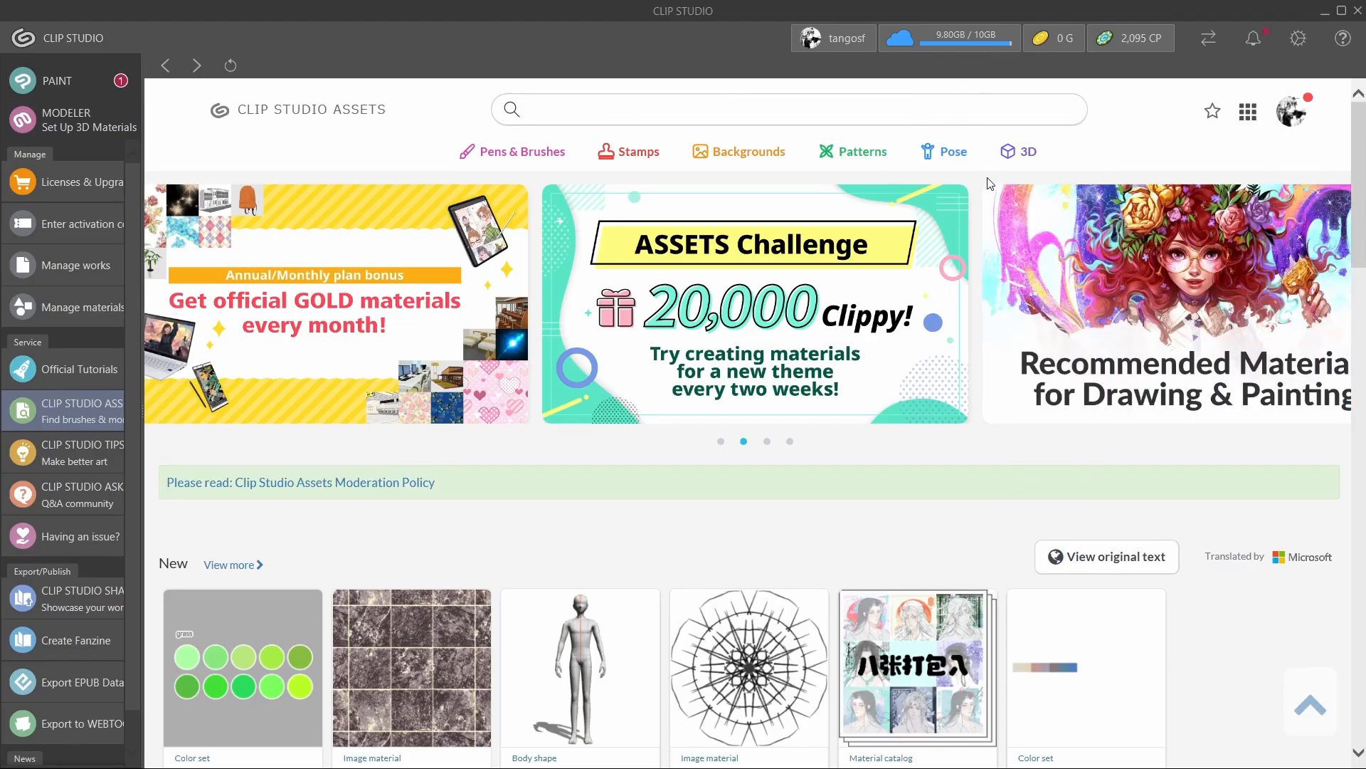
{"action": "type", "text": "manga peb"}
{"action": "key", "text": "Return"}
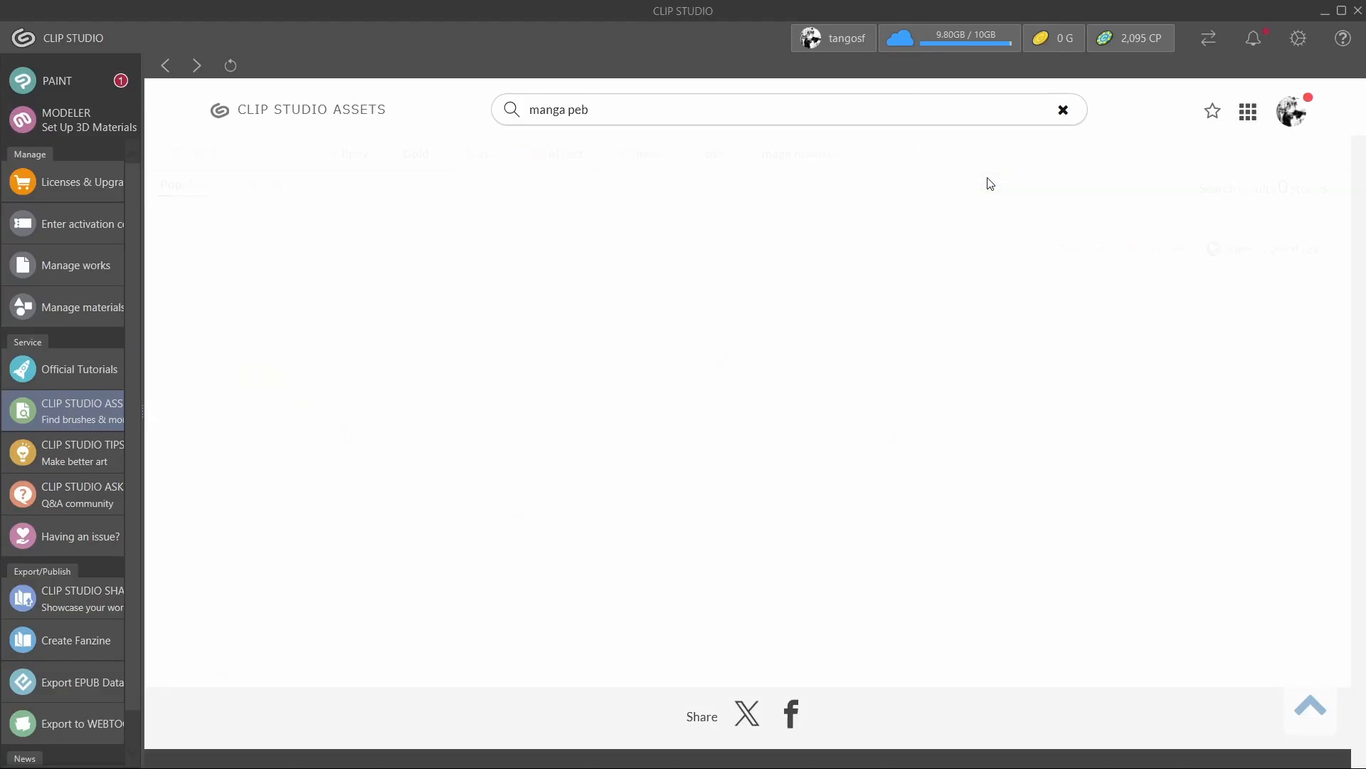
{"action": "left_click", "coordinate": [761, 151]}
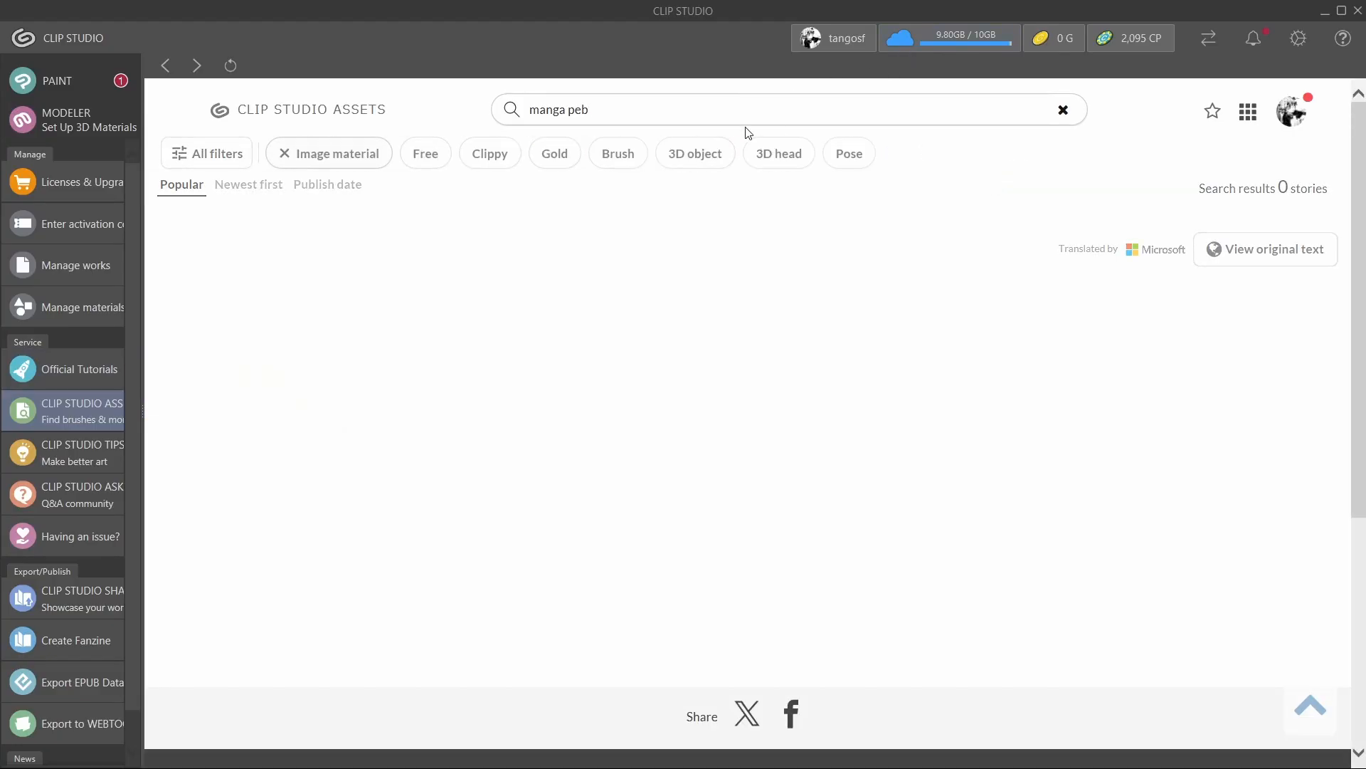
{"action": "key", "text": "BackSpace"}
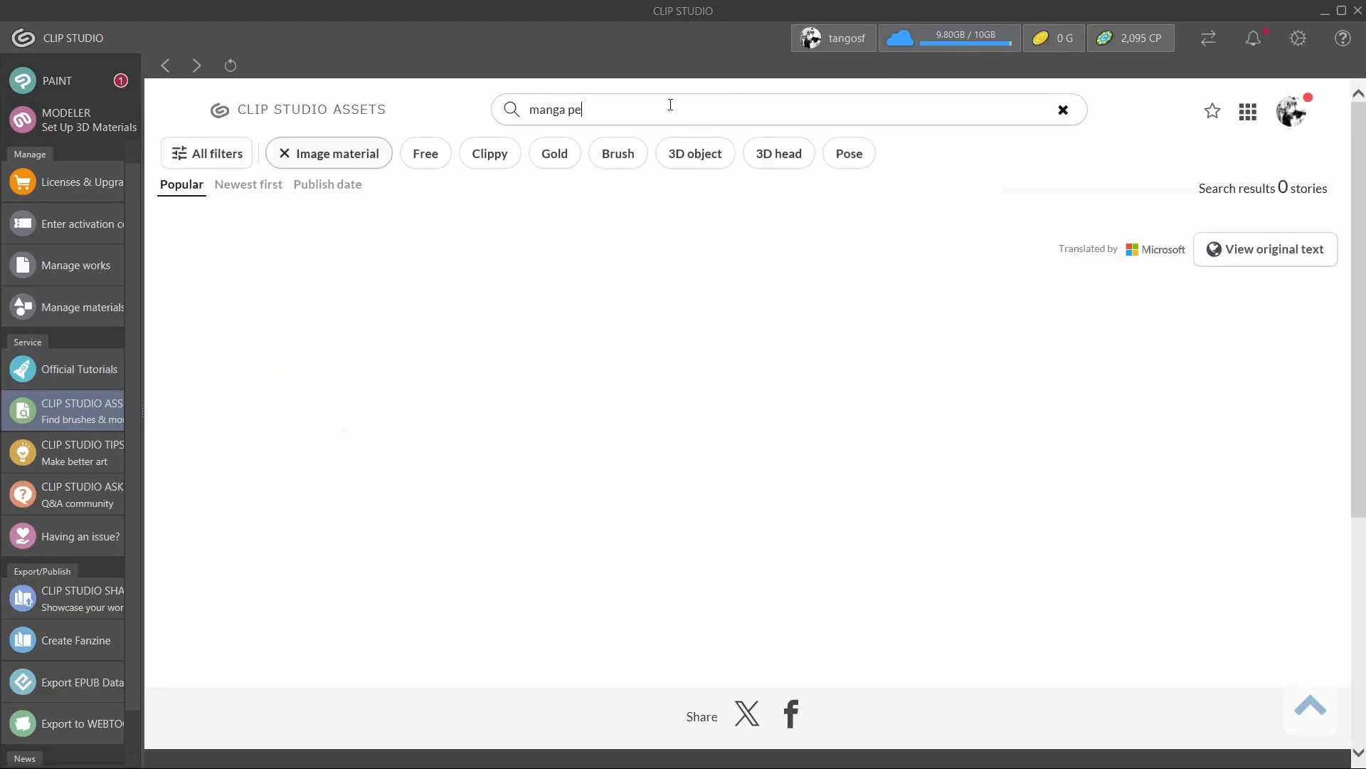
{"action": "type", "text": "n"}
{"action": "key", "text": "Return"}
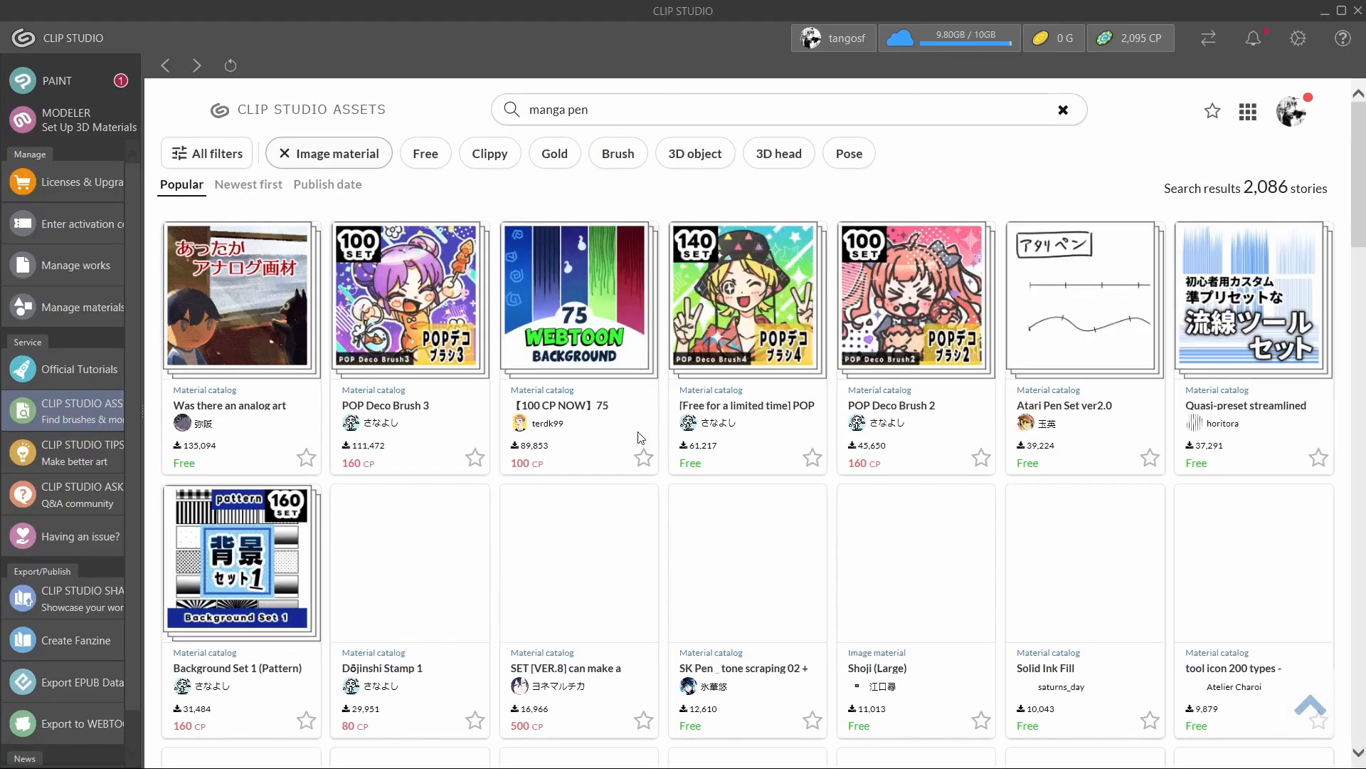
{"action": "scroll", "coordinate": [638, 436], "scroll_direction": "down", "scroll_amount": 4}
{"action": "scroll", "coordinate": [640, 439], "scroll_direction": "up", "scroll_amount": 5}
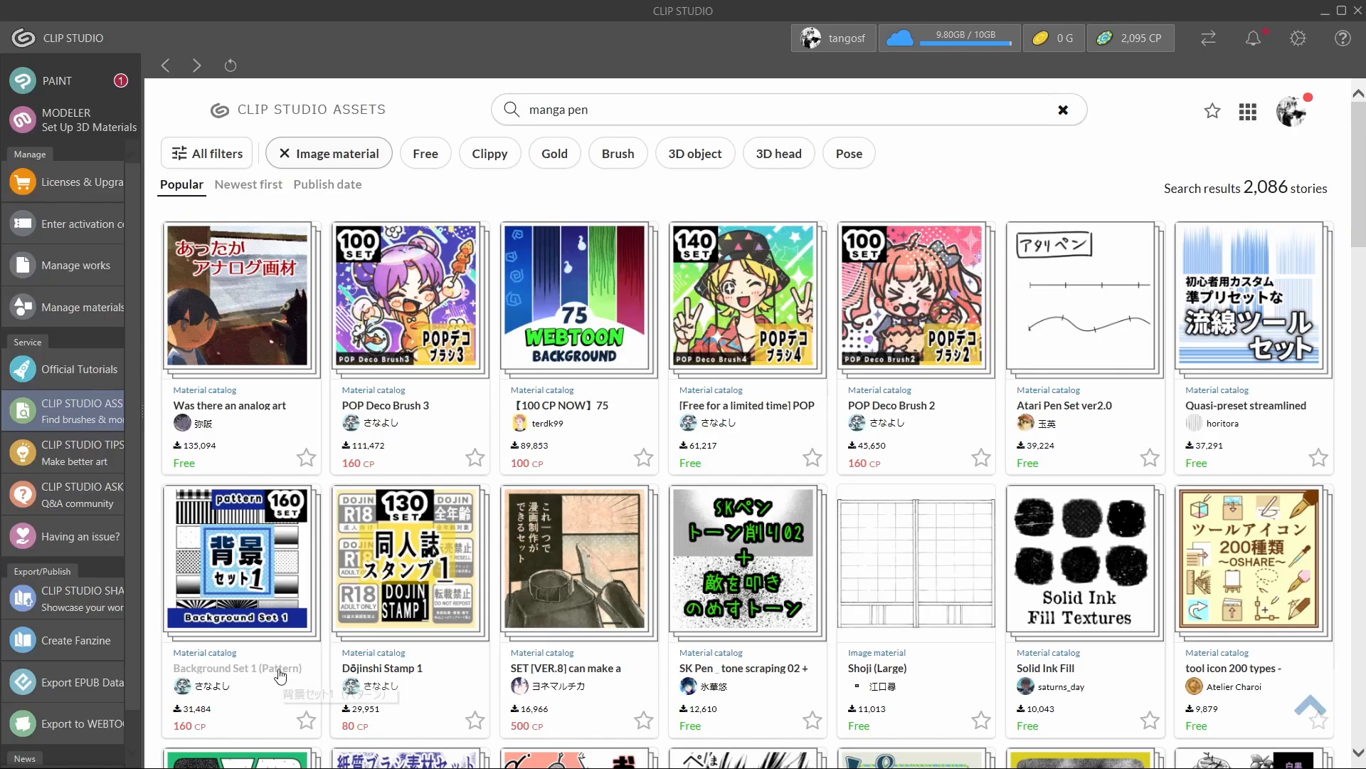
{"action": "scroll", "coordinate": [281, 676], "scroll_direction": "down", "scroll_amount": 5}
{"action": "scroll", "coordinate": [281, 676], "scroll_direction": "up", "scroll_amount": 5}
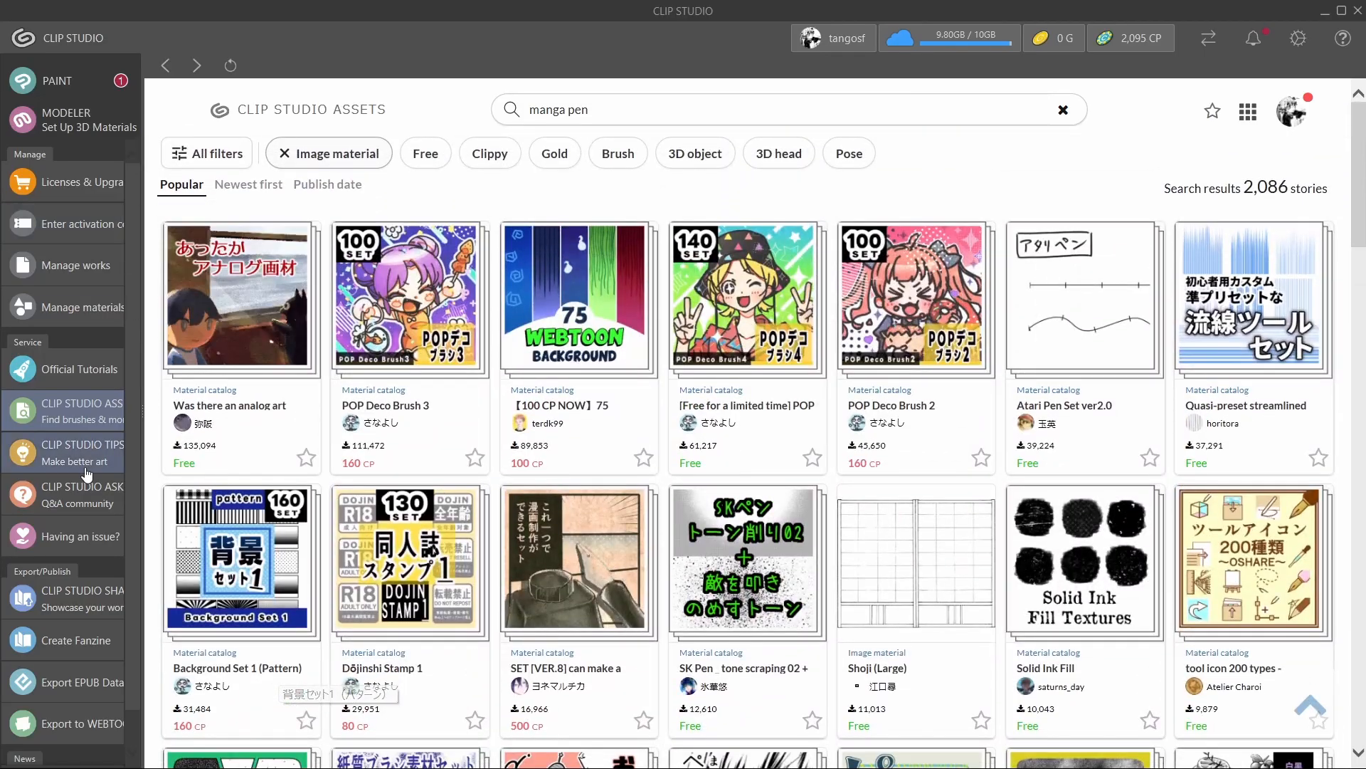
- Look through the Clip Studio Tips, Ask, Share, Create Fanzine, Export EPUB Data and Export to WEBTOON sections
{"action": "left_click", "coordinate": [106, 441]}
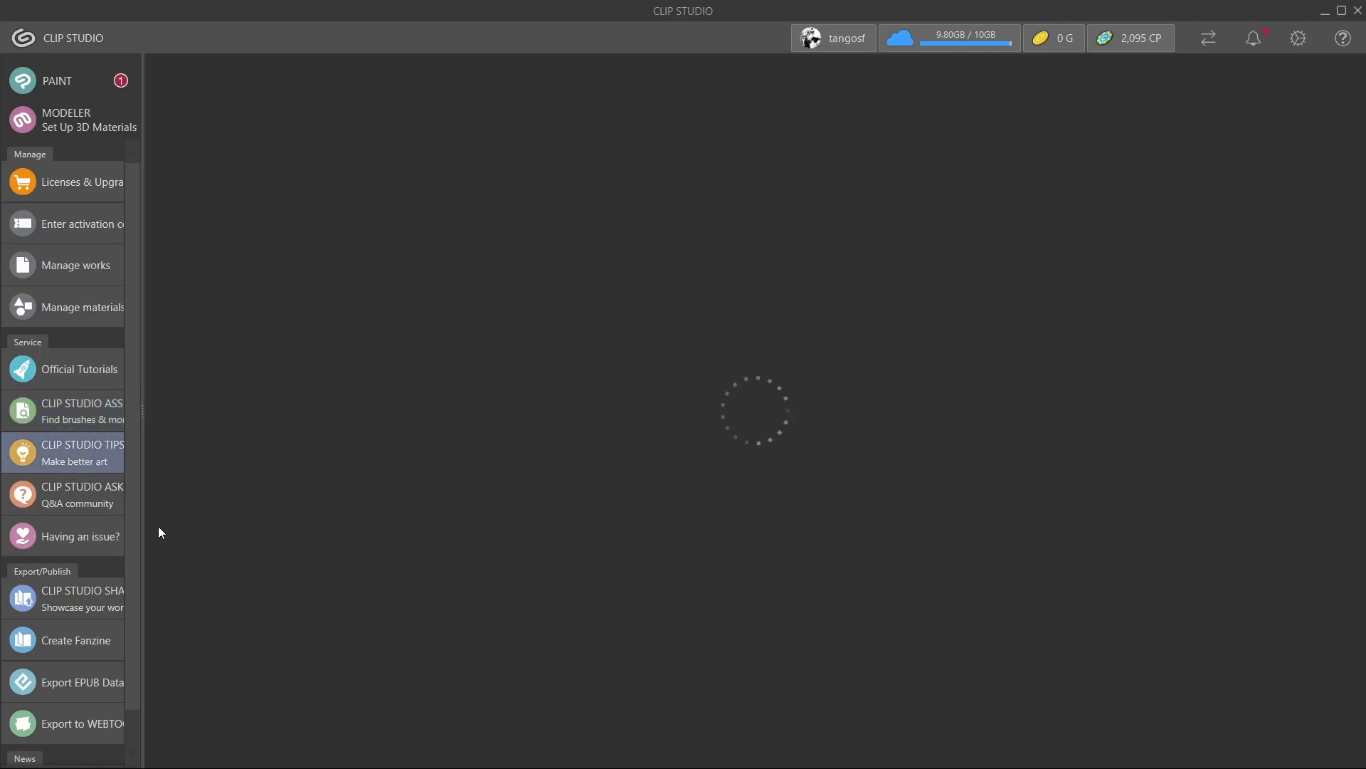
{"action": "left_click", "coordinate": [100, 498]}
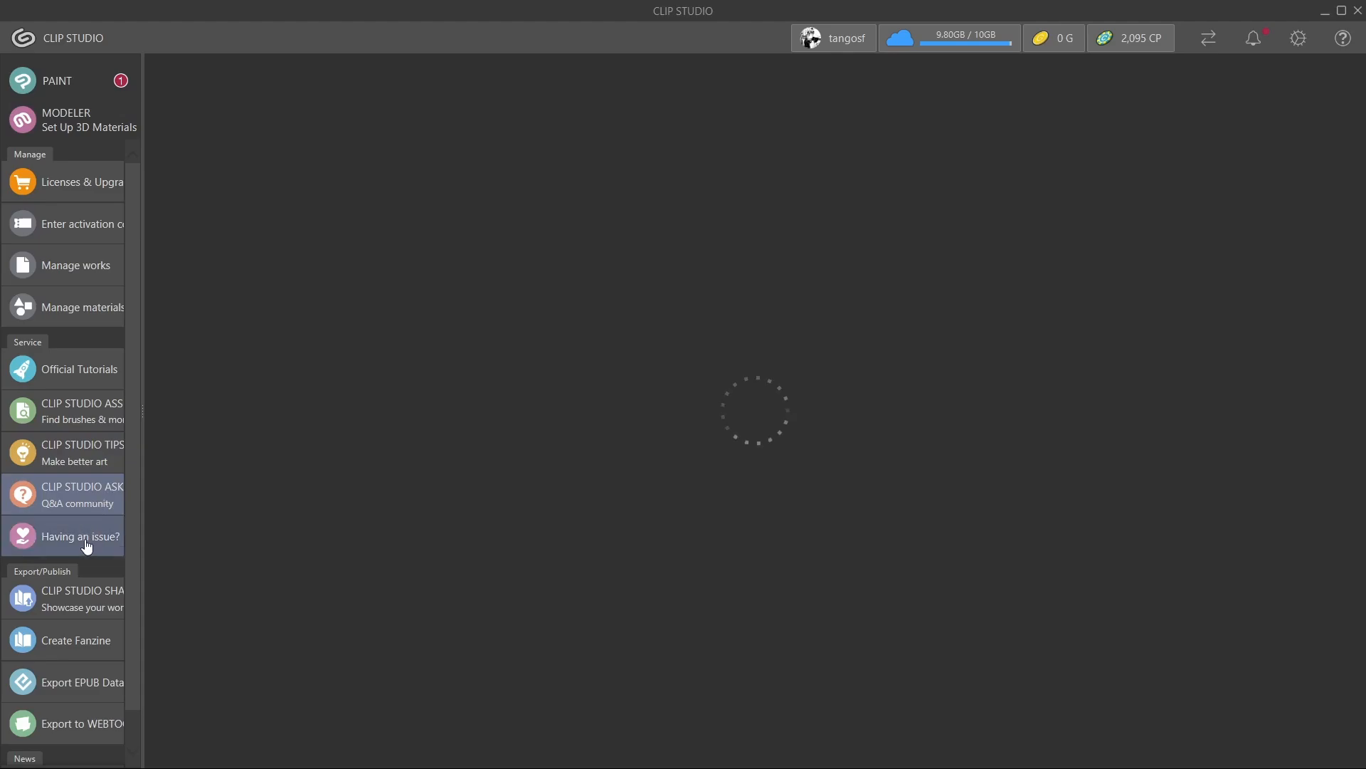
{"action": "scroll", "coordinate": [87, 548], "scroll_direction": "down", "scroll_amount": 2}
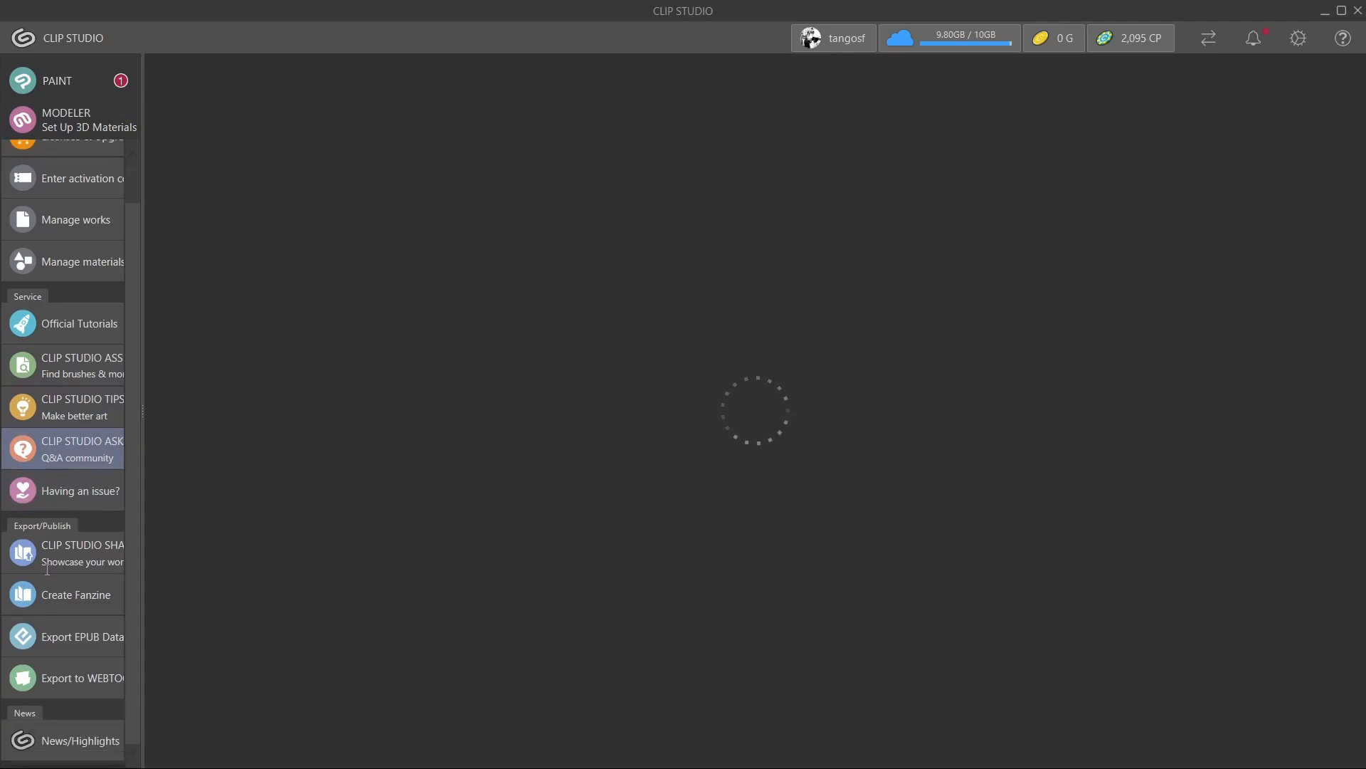
{"action": "left_click", "coordinate": [109, 582]}
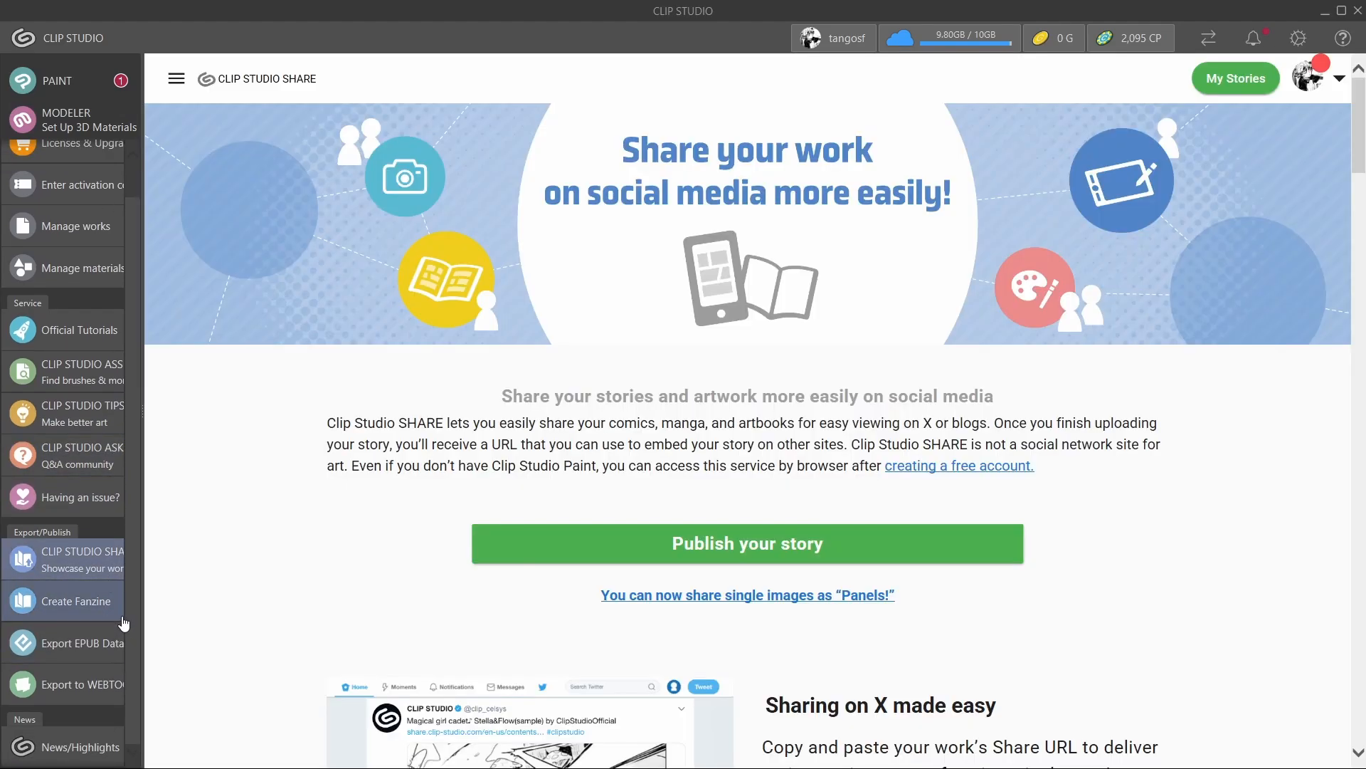
{"action": "left_click", "coordinate": [119, 618]}
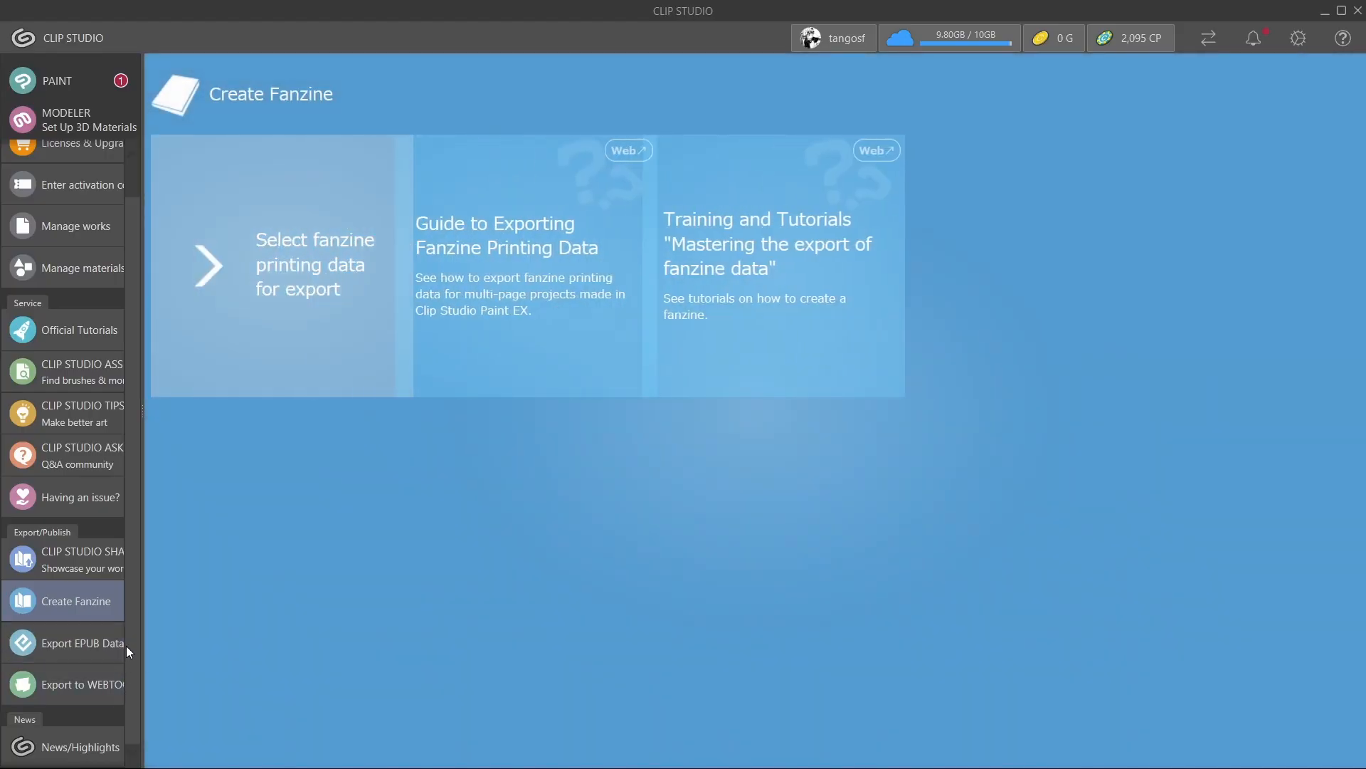
{"action": "left_click", "coordinate": [114, 648]}
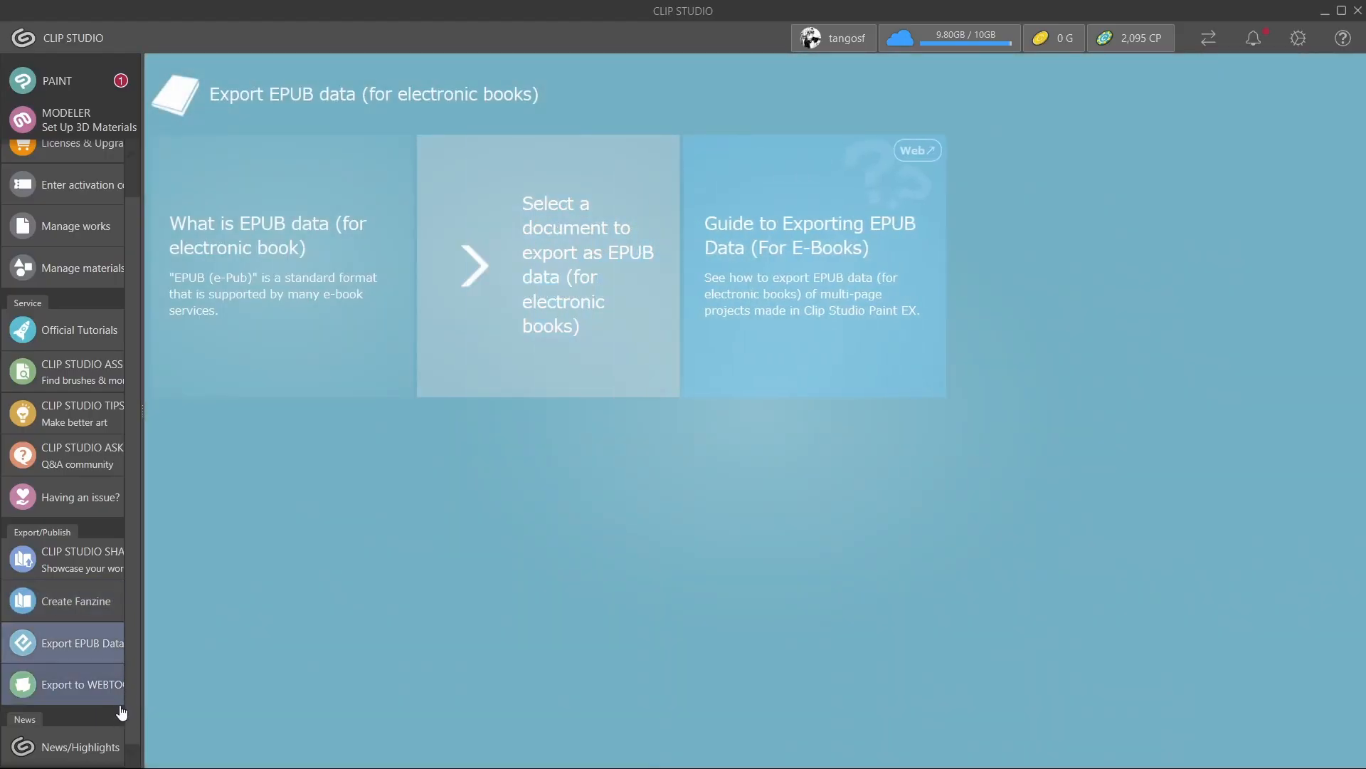
{"action": "left_click", "coordinate": [99, 684]}
{"action": "left_click", "coordinate": [99, 612]}
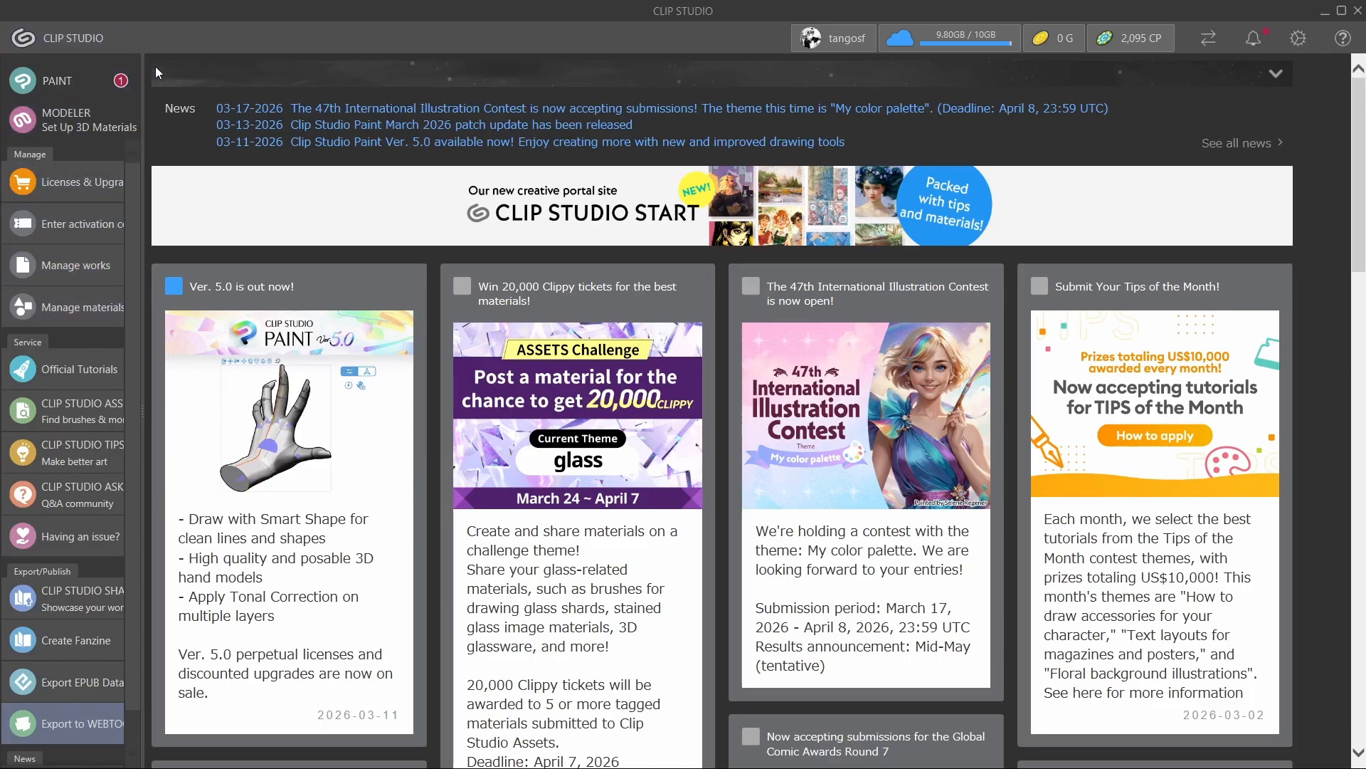
- Widen the launcher's navigation column so its labels fit, and launch Clip Studio Paint
{"action": "left_click_drag", "start_coordinate": [143, 62], "coordinate": [172, 64]}
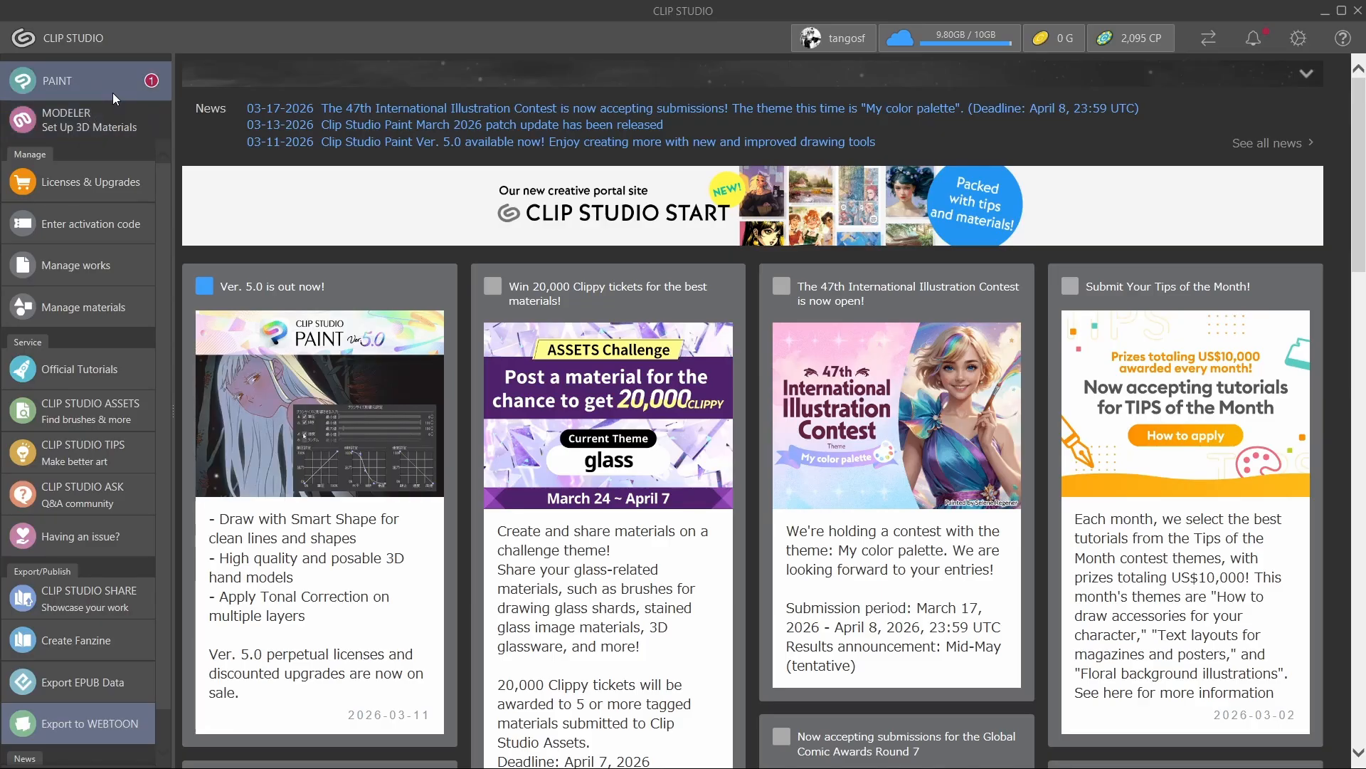
{"action": "left_click", "coordinate": [70, 77]}
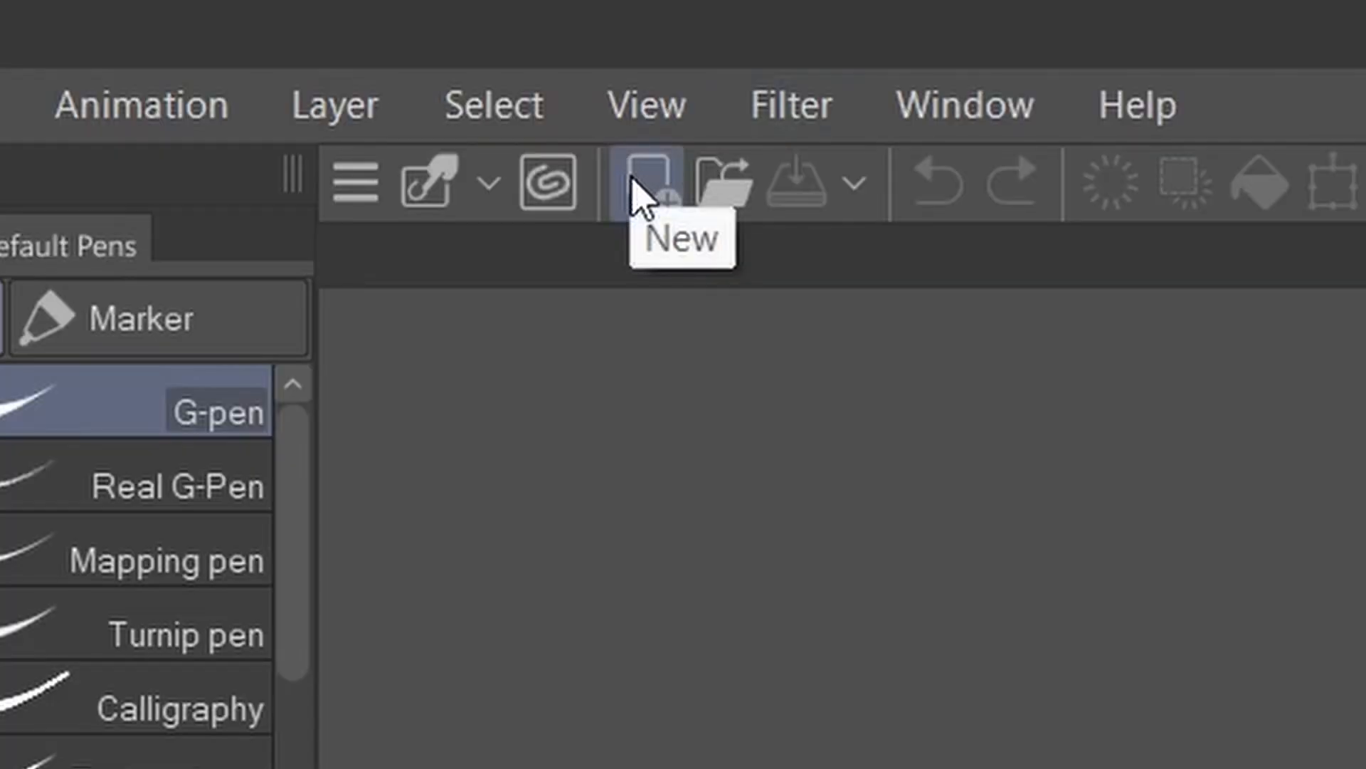
- Begin a new document and look over the available project types, keeping Illustration
{"action": "left_click", "coordinate": [637, 190]}
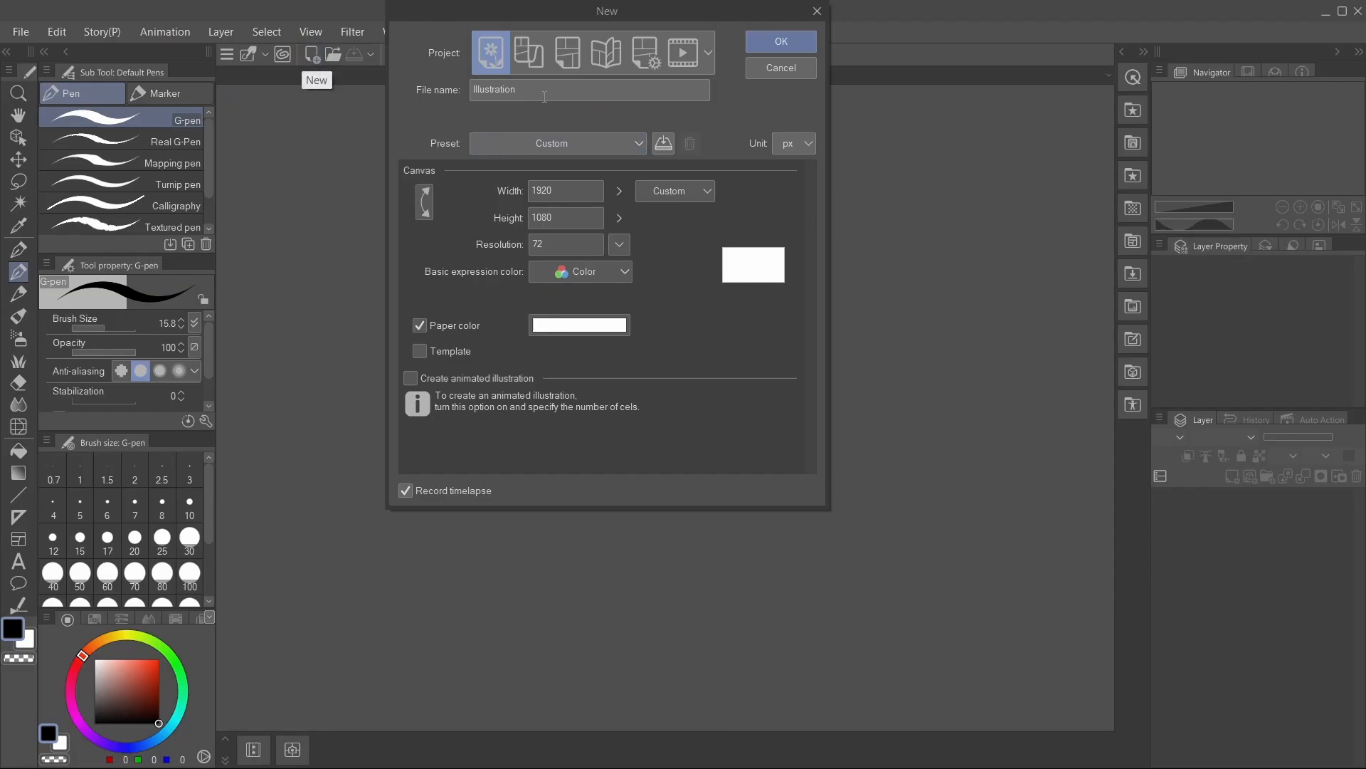
{"action": "left_click", "coordinate": [570, 84]}
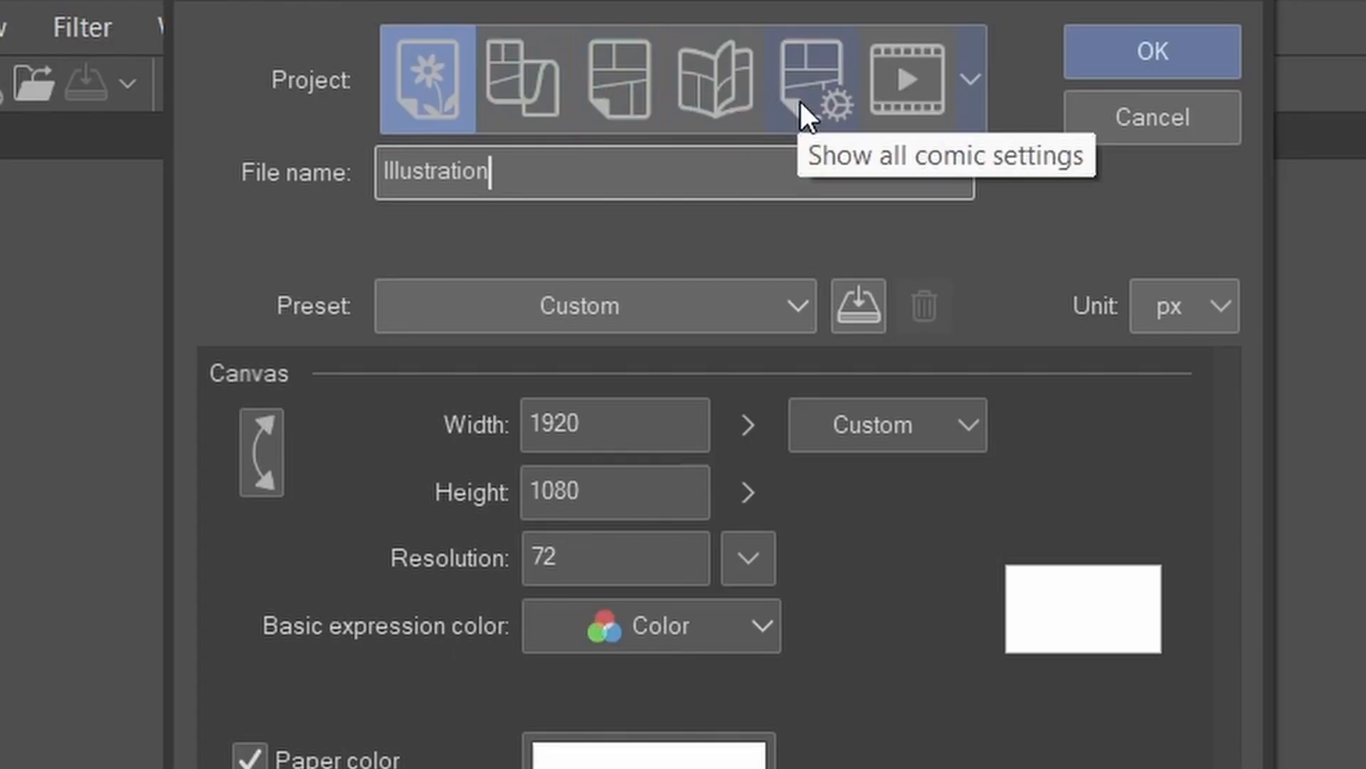
{"action": "left_click", "coordinate": [968, 103]}
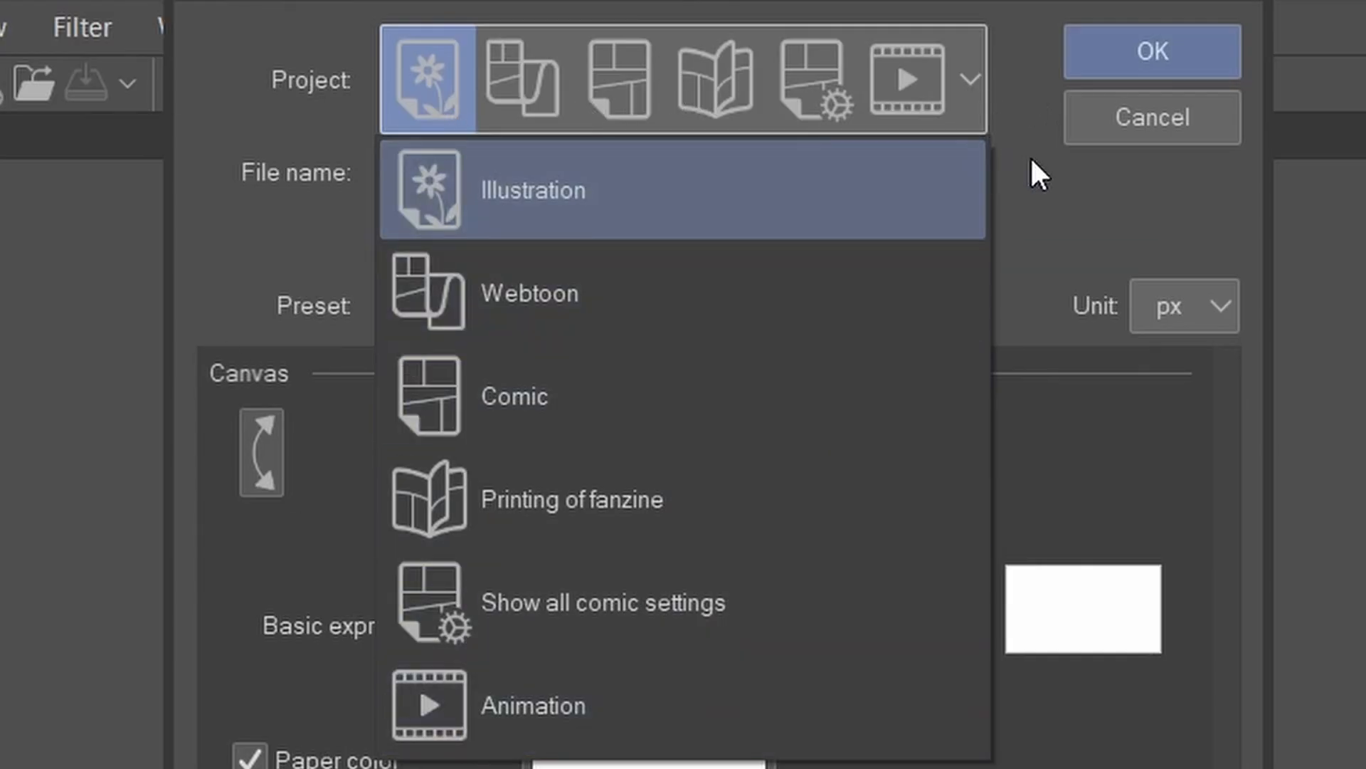
{"action": "left_click", "coordinate": [1030, 156]}
- Replace the new document's file name with "Clip Studio Paint Tutorial"
{"action": "left_click", "coordinate": [789, 157]}
{"action": "key", "text": "ctrl+a"}
{"action": "key", "text": "BackSpace"}
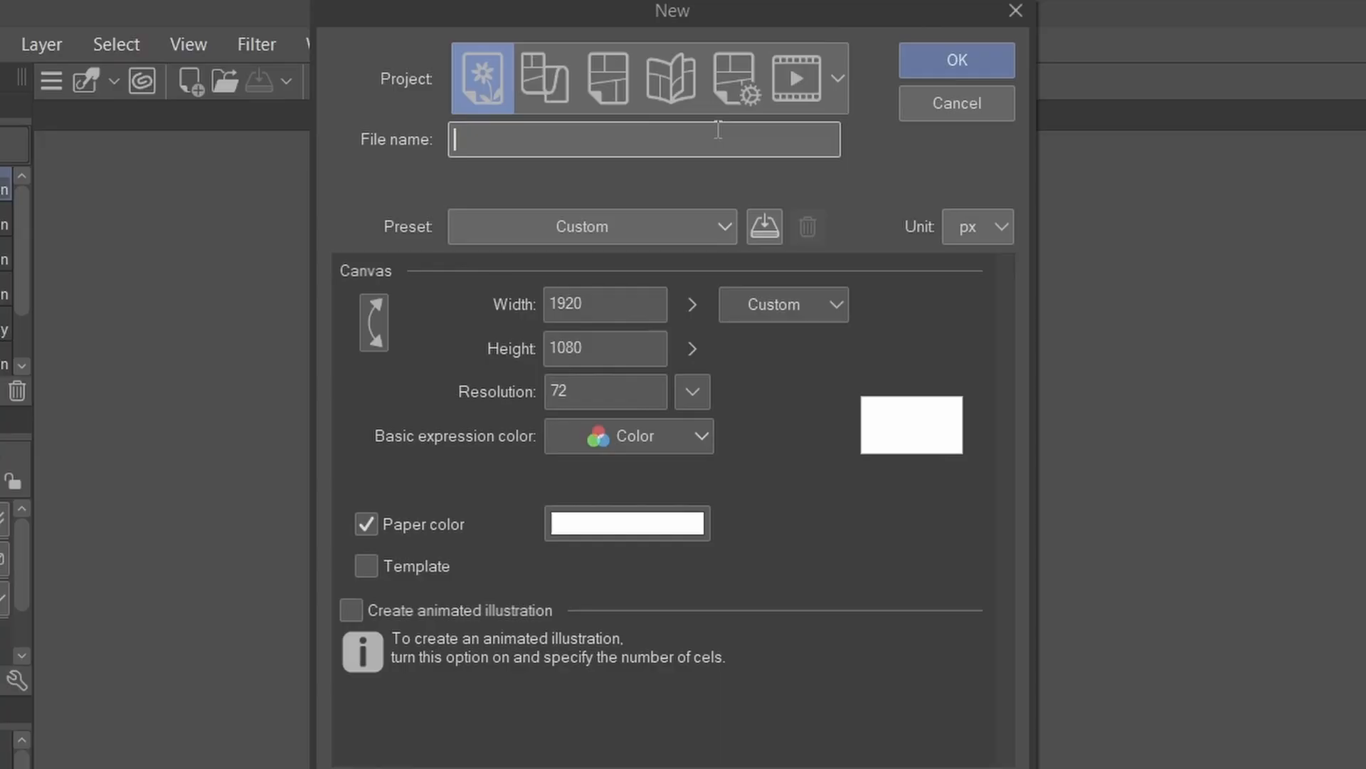
{"action": "type", "text": "Clip Studio Paint Ex"}
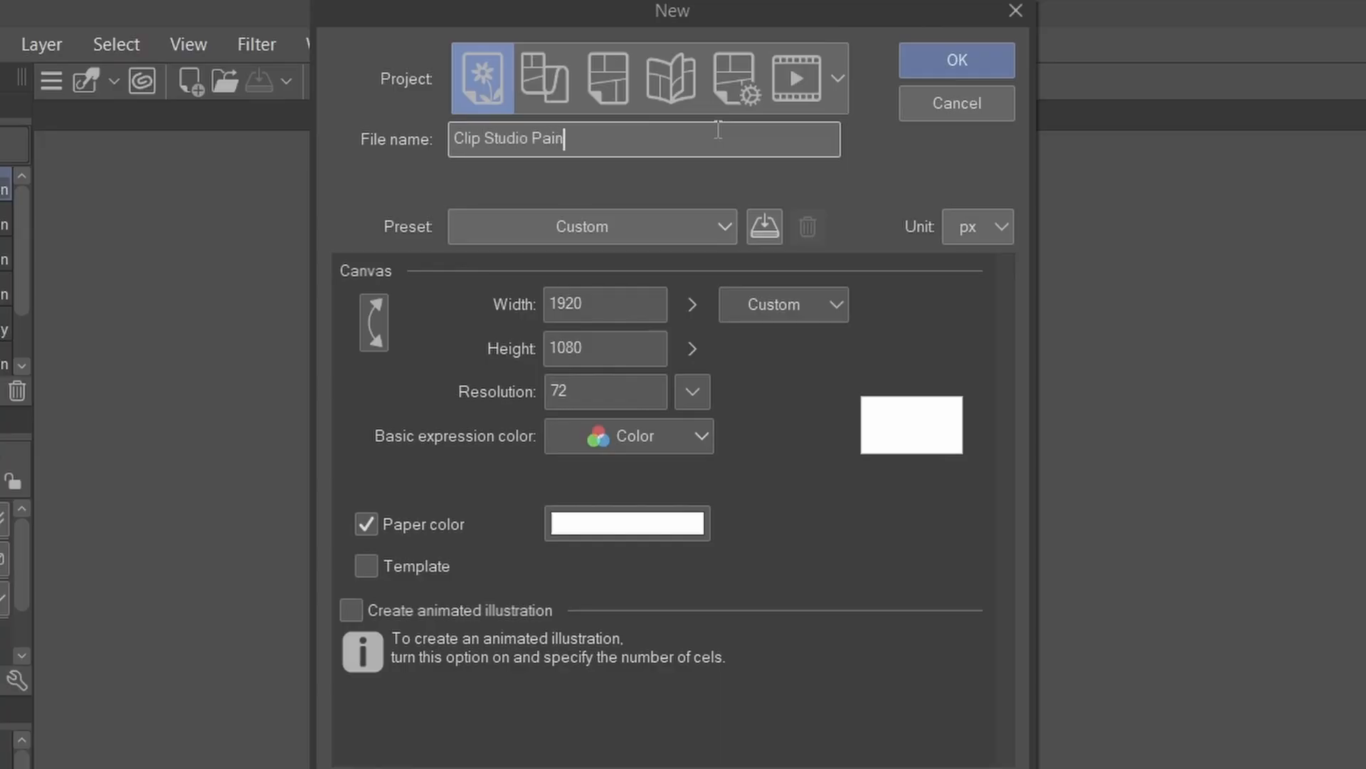
{"action": "key", "text": "BackSpace"}
{"action": "type", "text": "X"}
{"action": "key", "text": "BackSpace"}
{"action": "key", "text": "BackSpace"}
{"action": "type", "text": "Tutorial"}
- Review the canvas size presets, and try cm, mm and in as the unit before returning to px
{"action": "left_click", "coordinate": [654, 230]}
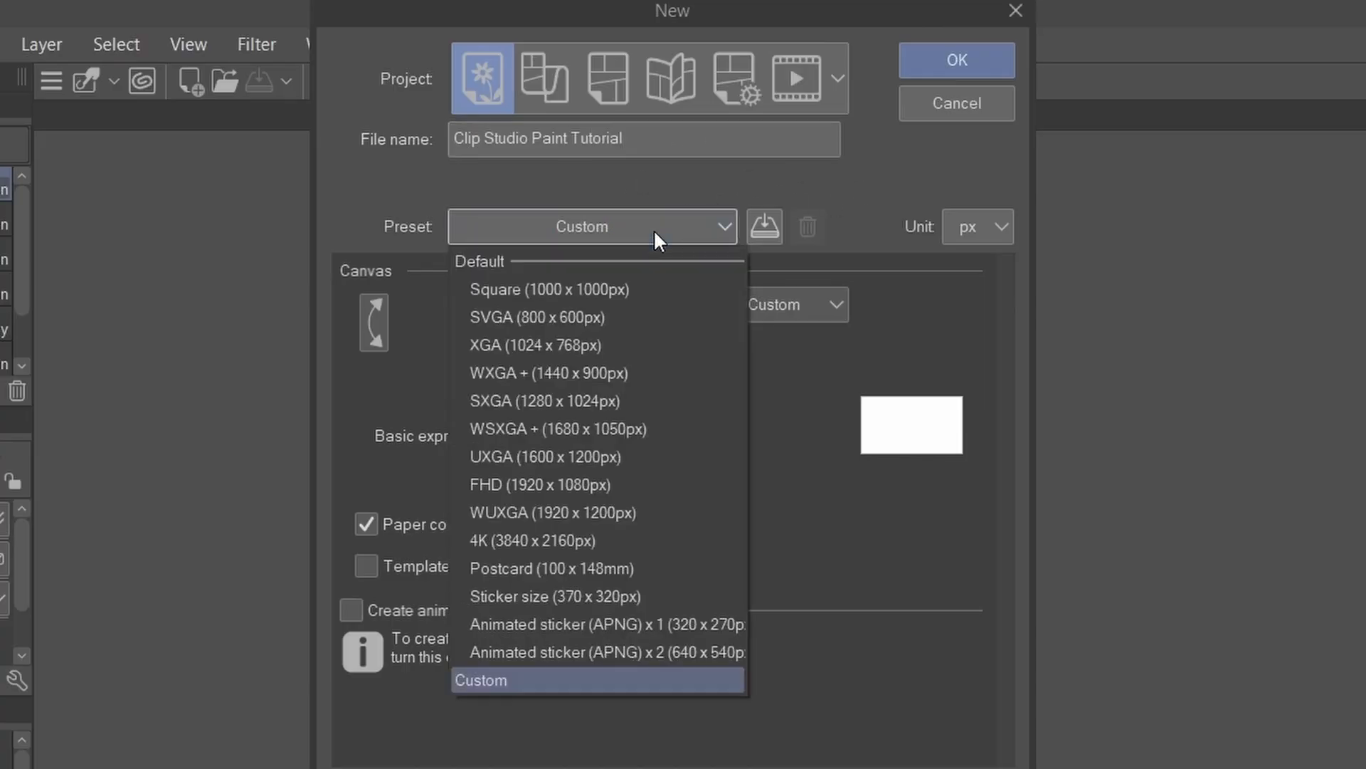
{"action": "left_click", "coordinate": [857, 582]}
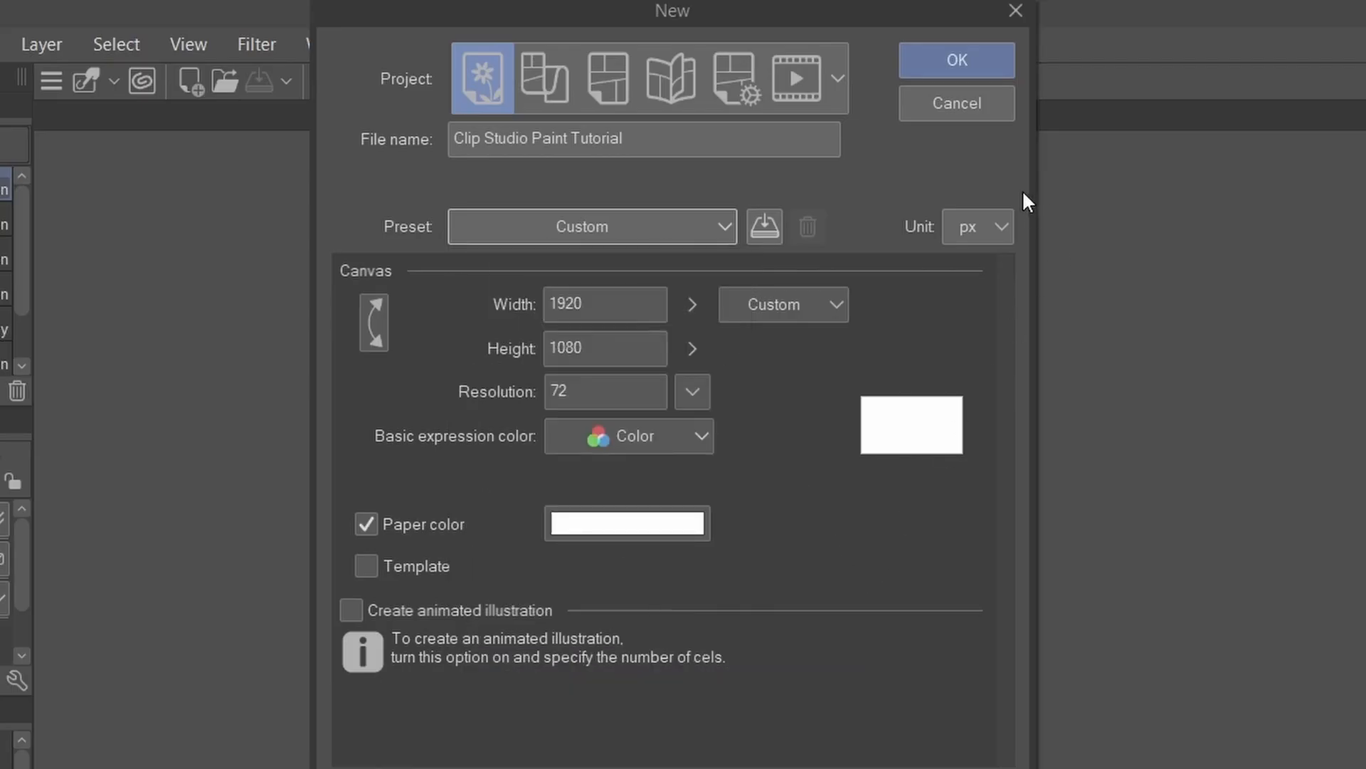
{"action": "left_click", "coordinate": [992, 221]}
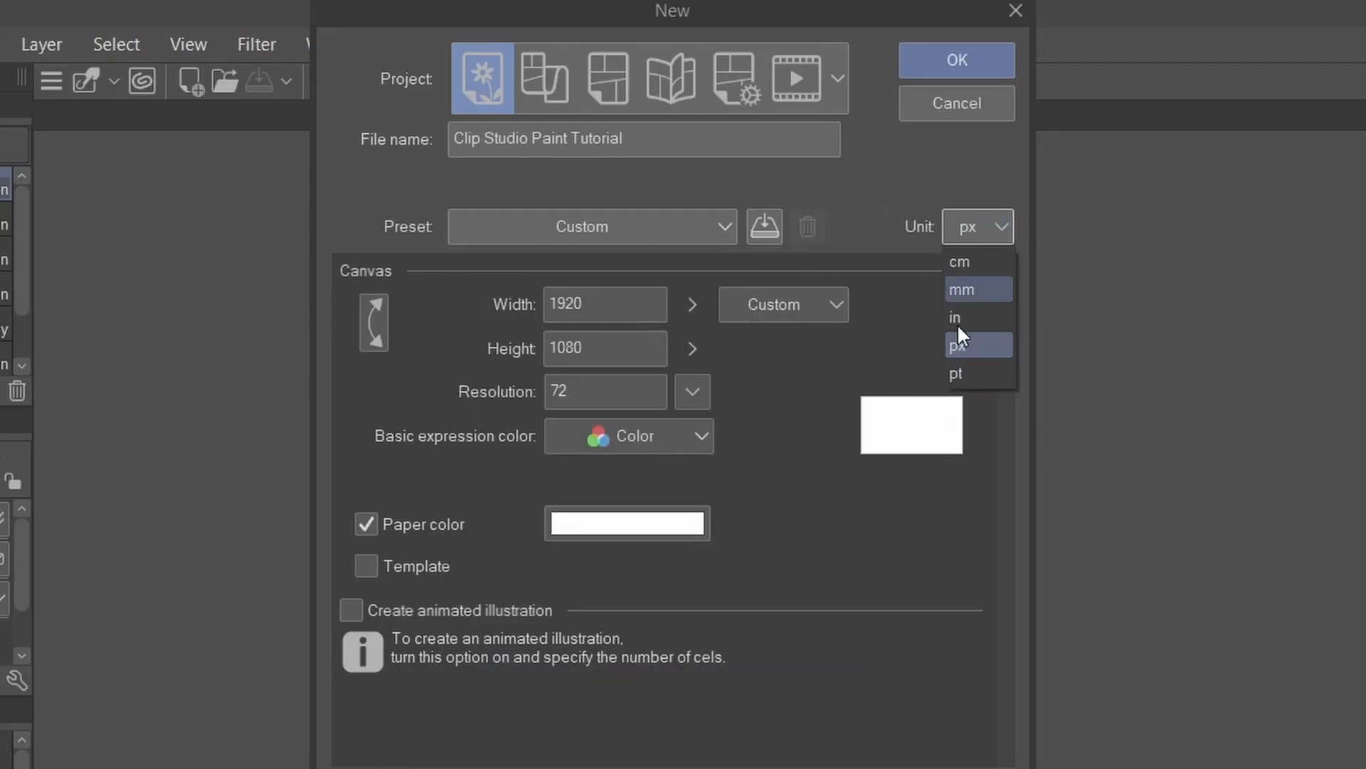
{"action": "left_click", "coordinate": [972, 266]}
{"action": "left_click", "coordinate": [992, 228]}
{"action": "left_click", "coordinate": [976, 286]}
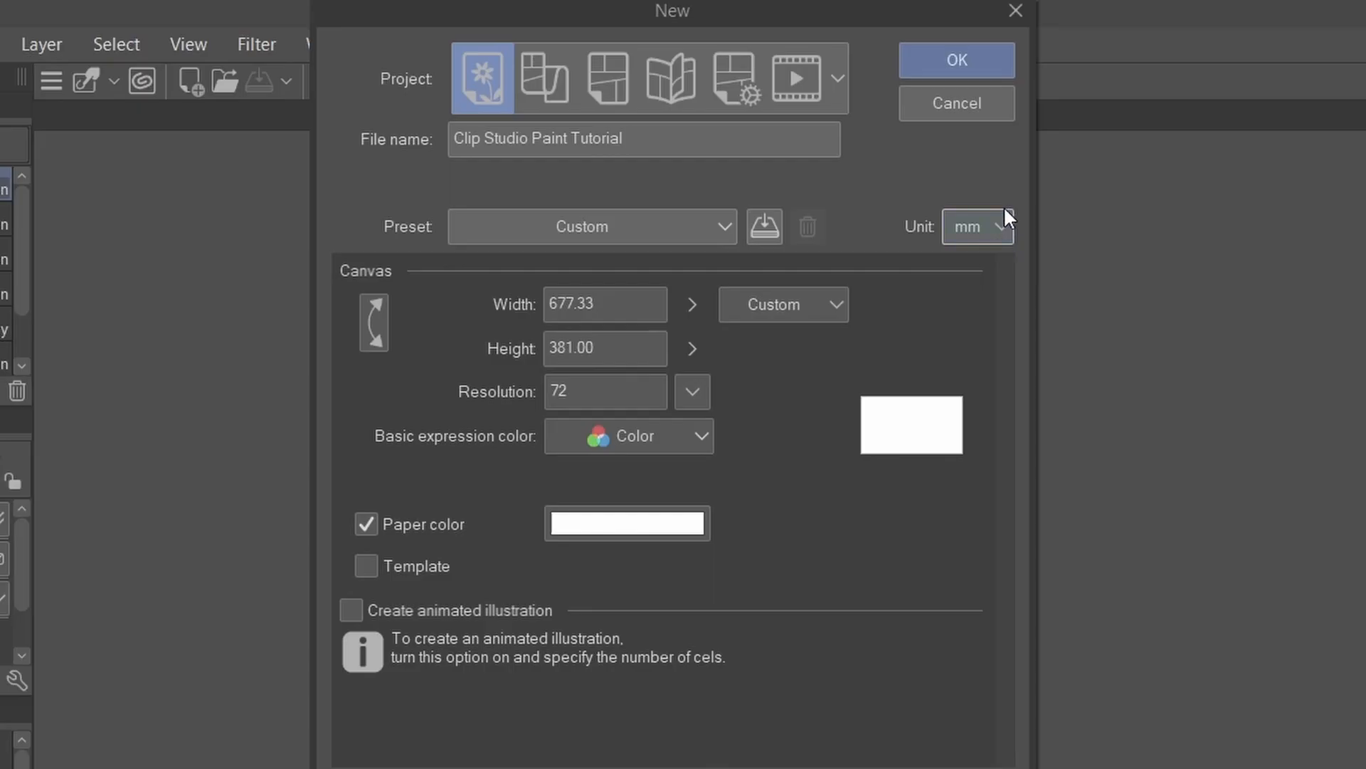
{"action": "left_click", "coordinate": [1004, 217]}
{"action": "left_click", "coordinate": [968, 317]}
{"action": "left_click", "coordinate": [996, 230]}
{"action": "left_click", "coordinate": [966, 347]}
- Examine the canvas width and height fields and the available resolution options without changing them
{"action": "left_click", "coordinate": [582, 305]}
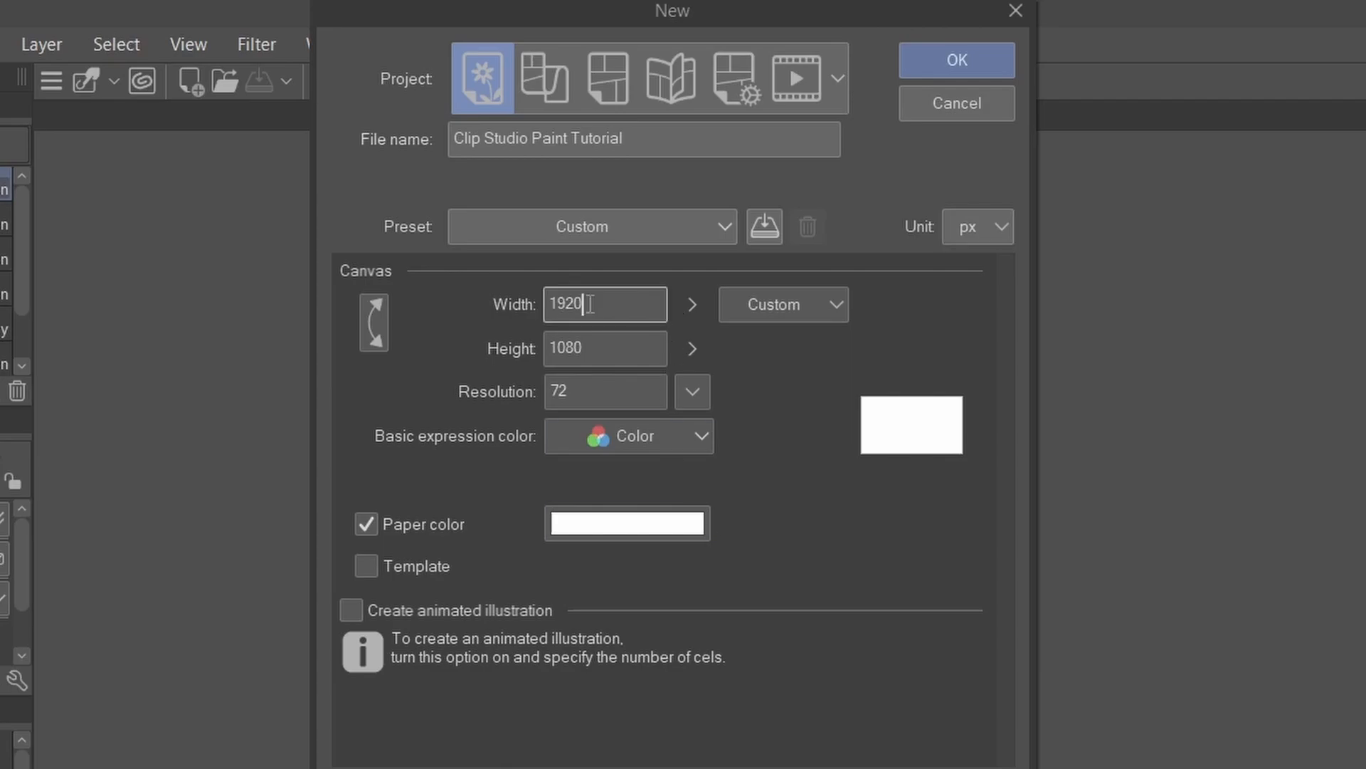
{"action": "left_click", "coordinate": [605, 348]}
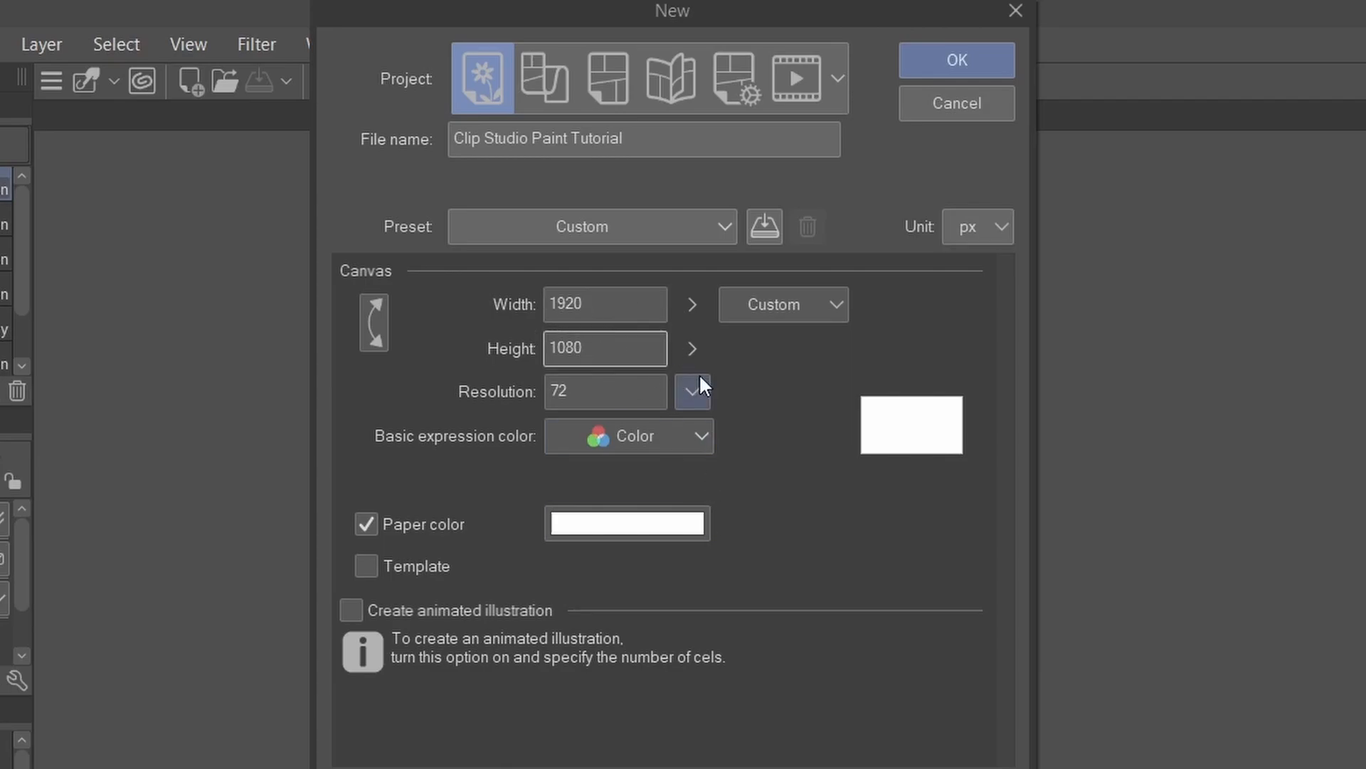
{"action": "left_click", "coordinate": [692, 392]}
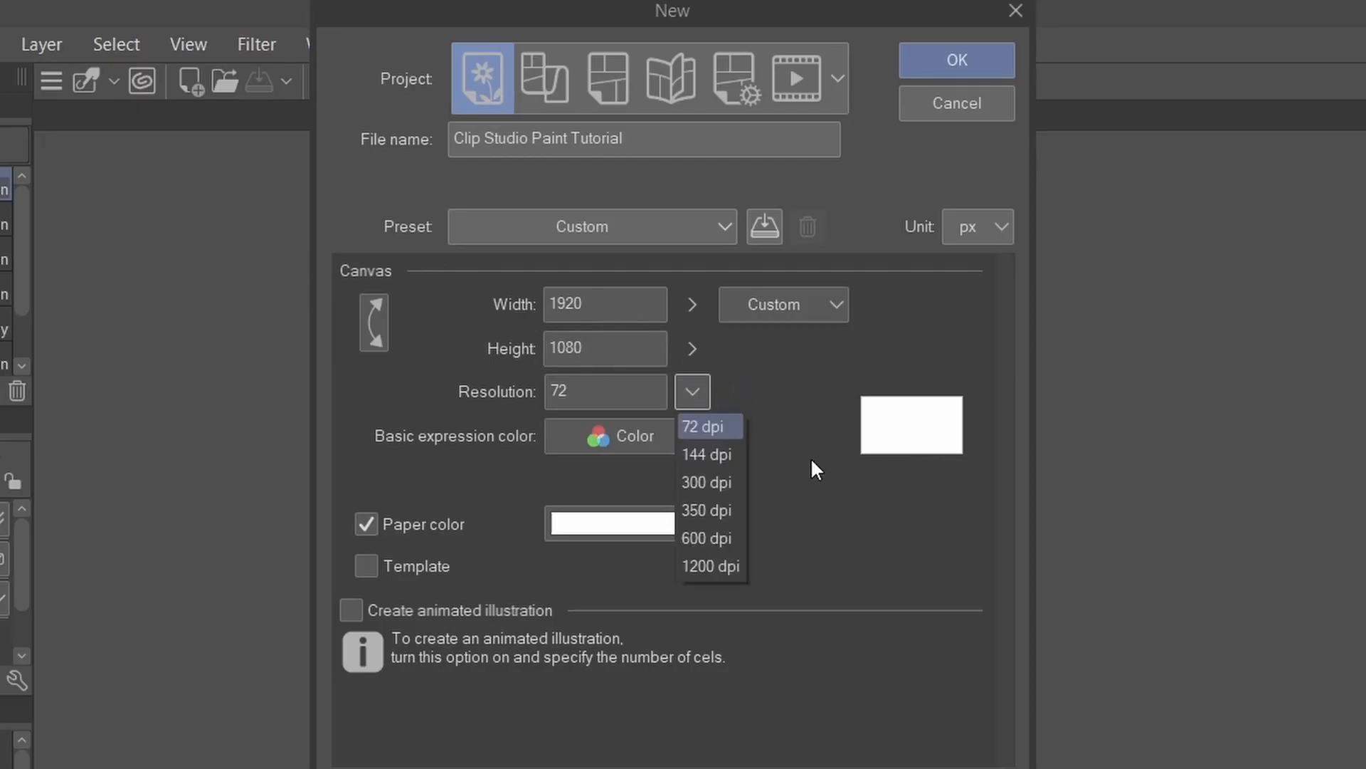
{"action": "left_click", "coordinate": [433, 359]}
- Try the canvas orientation swap and the A4 paper size, and reopen the list of paper sizes
{"action": "left_click", "coordinate": [375, 329]}
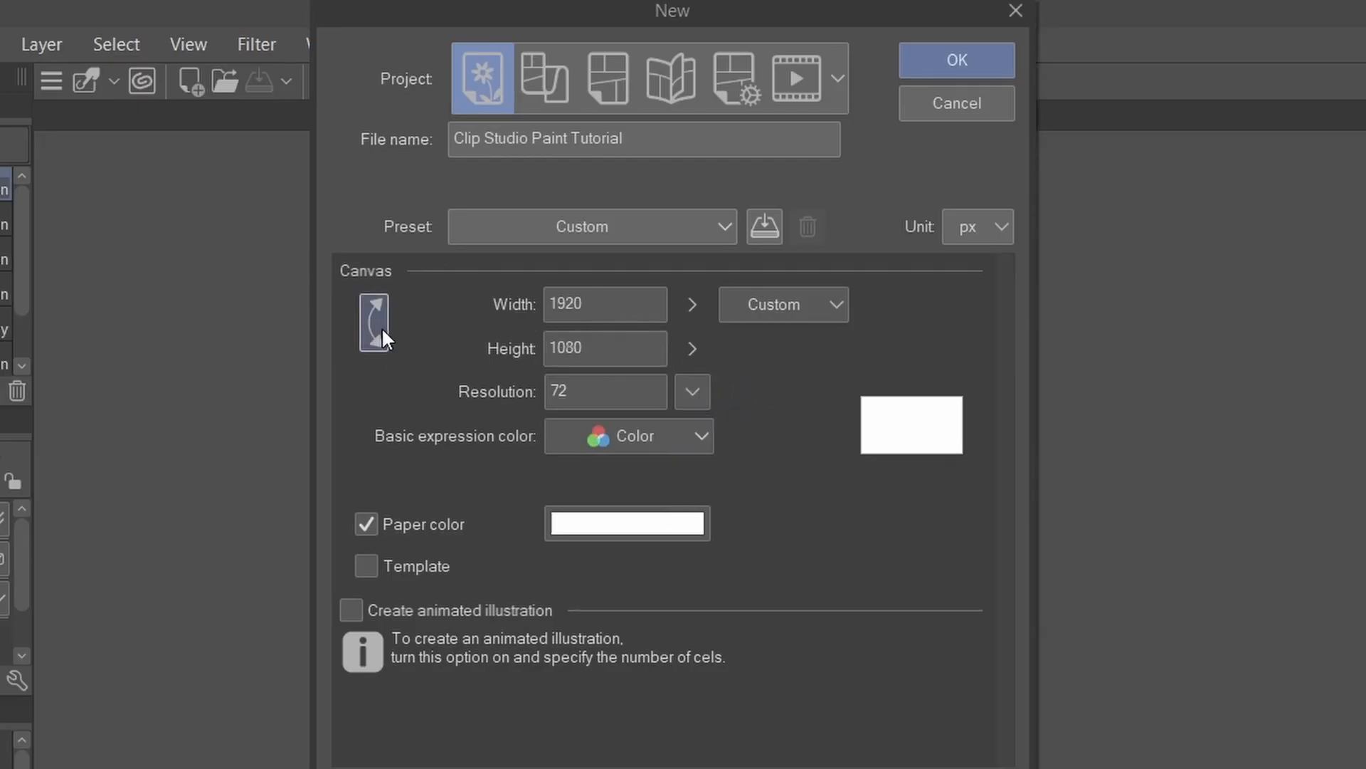
{"action": "left_click", "coordinate": [371, 345]}
{"action": "left_click", "coordinate": [789, 314]}
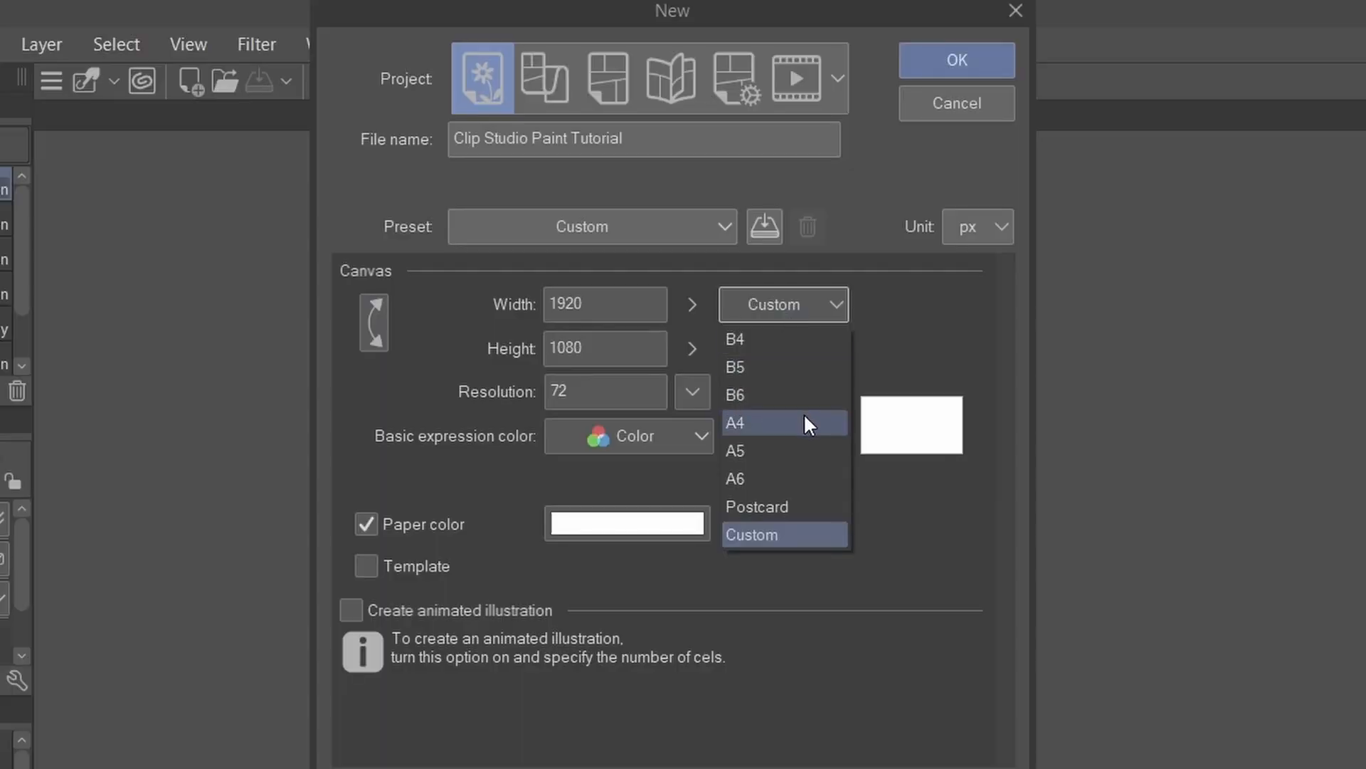
{"action": "left_click", "coordinate": [762, 422]}
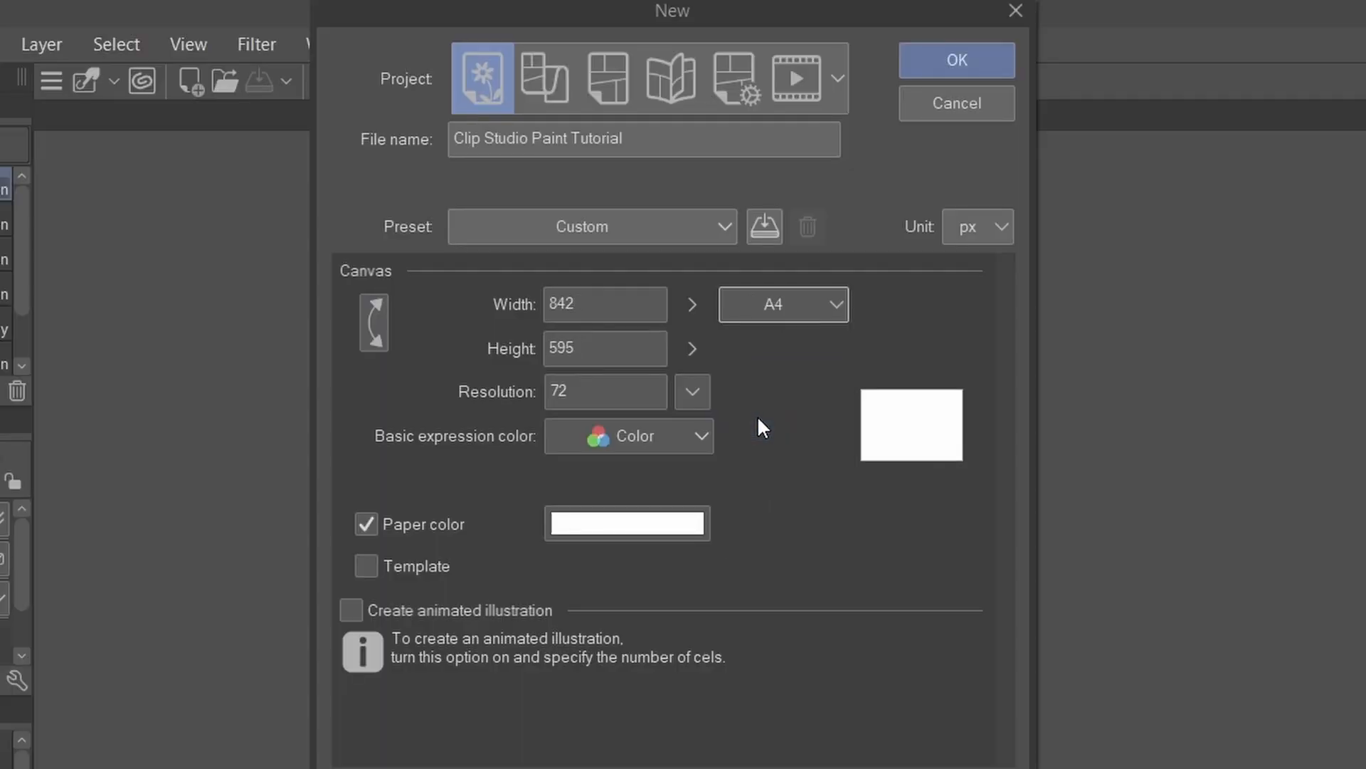
{"action": "left_click", "coordinate": [812, 316]}
{"action": "left_click", "coordinate": [619, 275]}
- Set the canvas width to 1920 px
{"action": "left_click", "coordinate": [623, 310]}
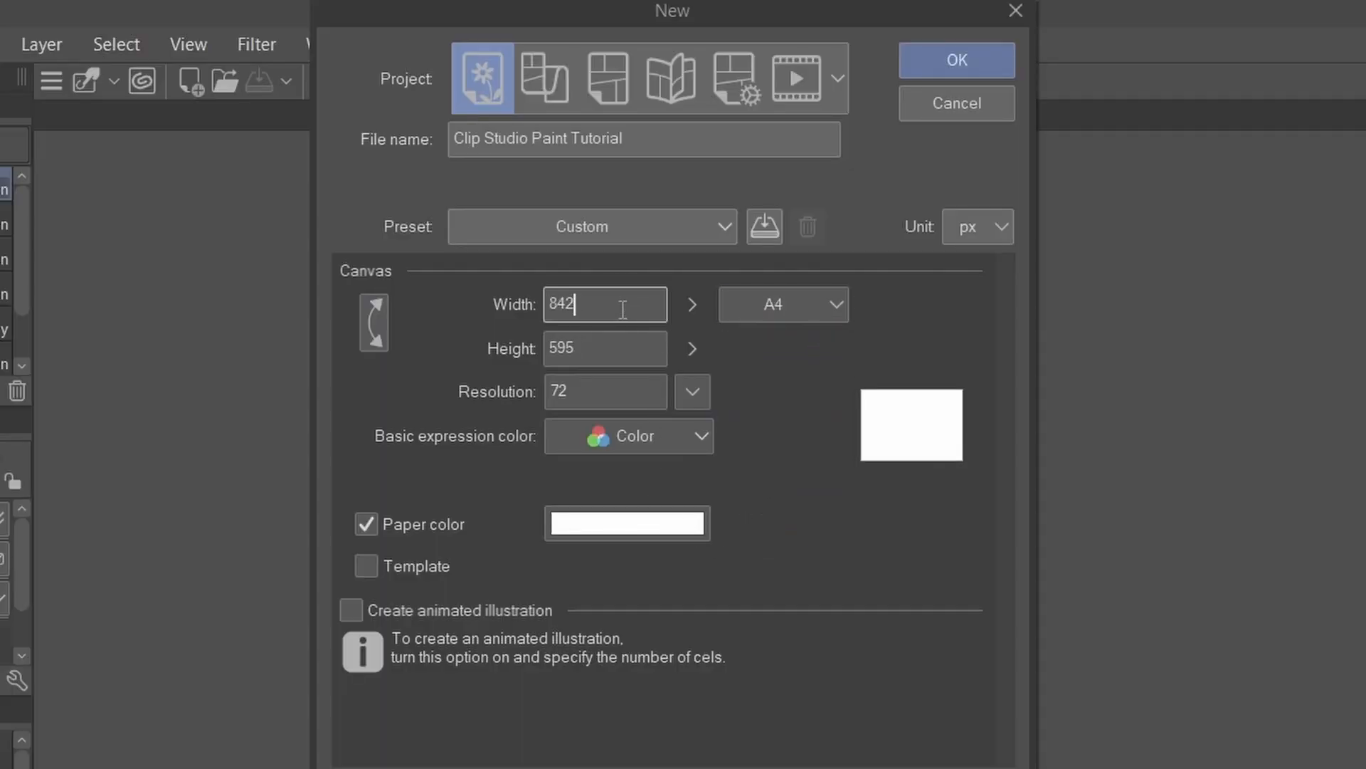
{"action": "key", "text": "BackSpace"}
{"action": "key", "text": "BackSpace"}
{"action": "key", "text": "BackSpace"}
{"action": "type", "text": "910"}
{"action": "key", "text": "BackSpace"}
{"action": "key", "text": "BackSpace"}
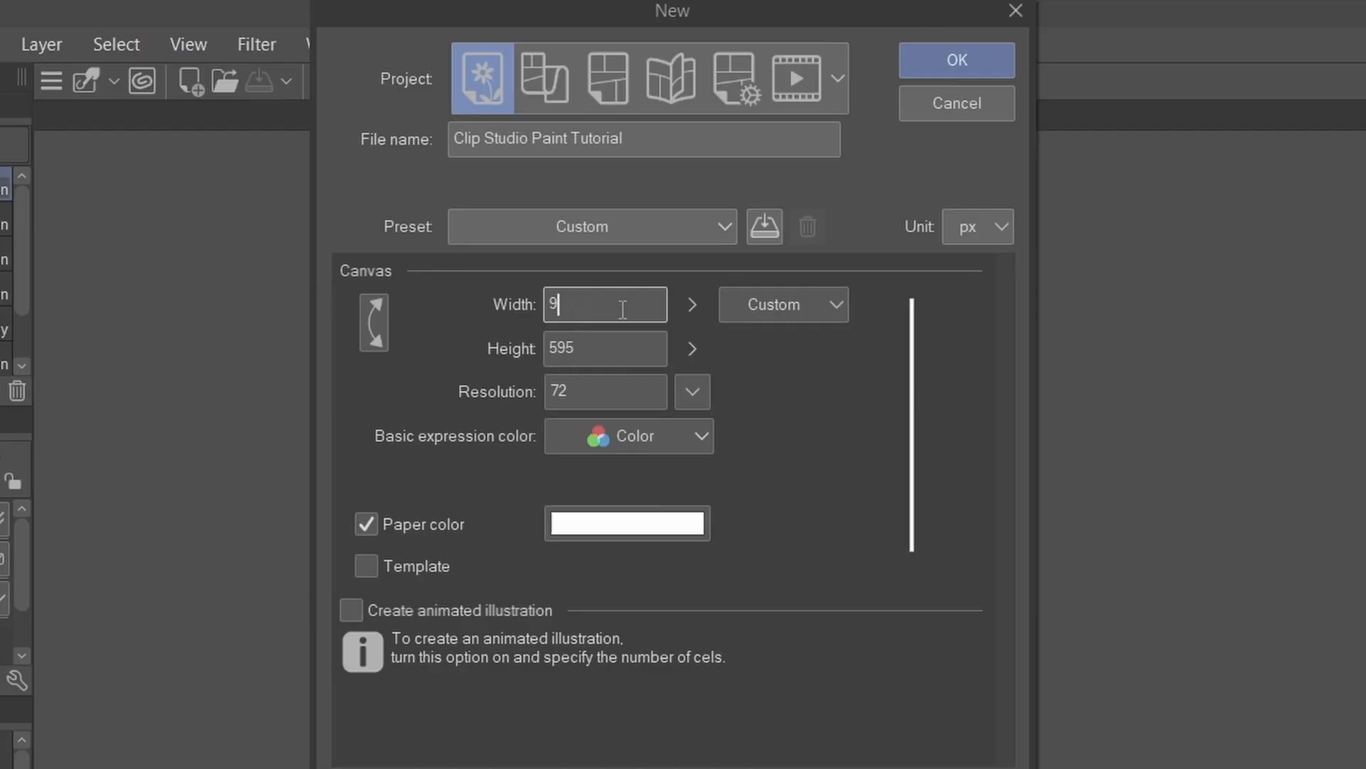
{"action": "key", "text": "BackSpace"}
{"action": "type", "text": "1920"}
- Set the canvas height to 1080 px
{"action": "left_click", "coordinate": [618, 344]}
{"action": "key", "text": "BackSpace"}
{"action": "key", "text": "BackSpace"}
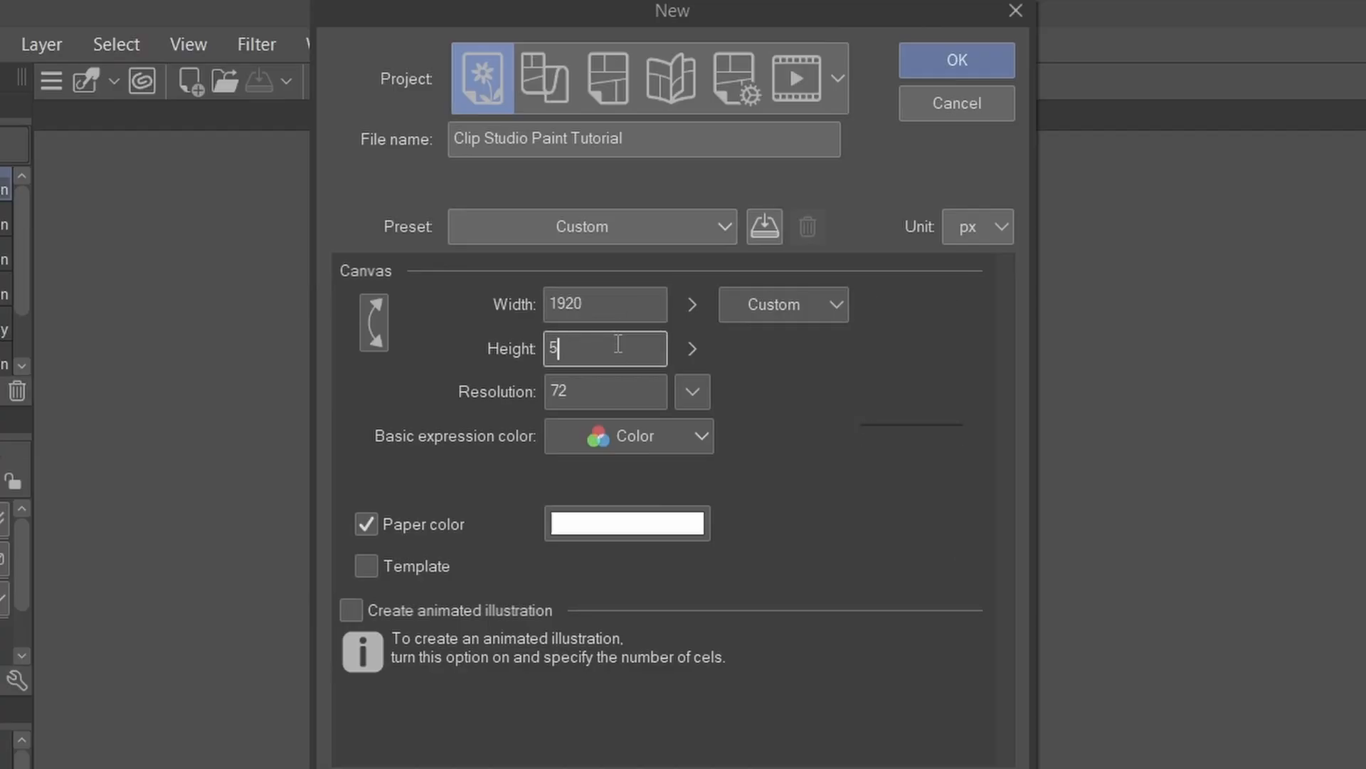
{"action": "key", "text": "BackSpace"}
{"action": "type", "text": "1080"}
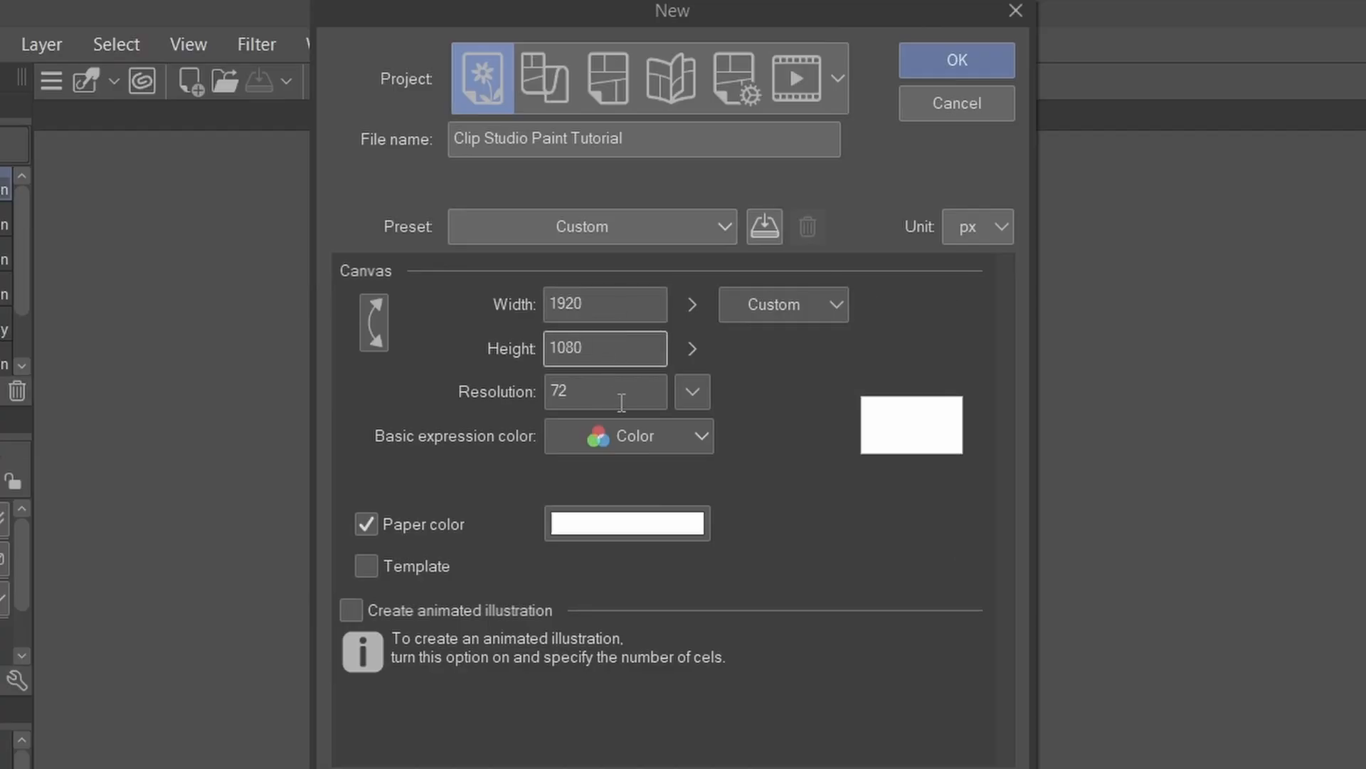
- Review the resolution options and the basic expression color choices, keeping 72 dpi and Color
{"action": "left_click", "coordinate": [621, 402]}
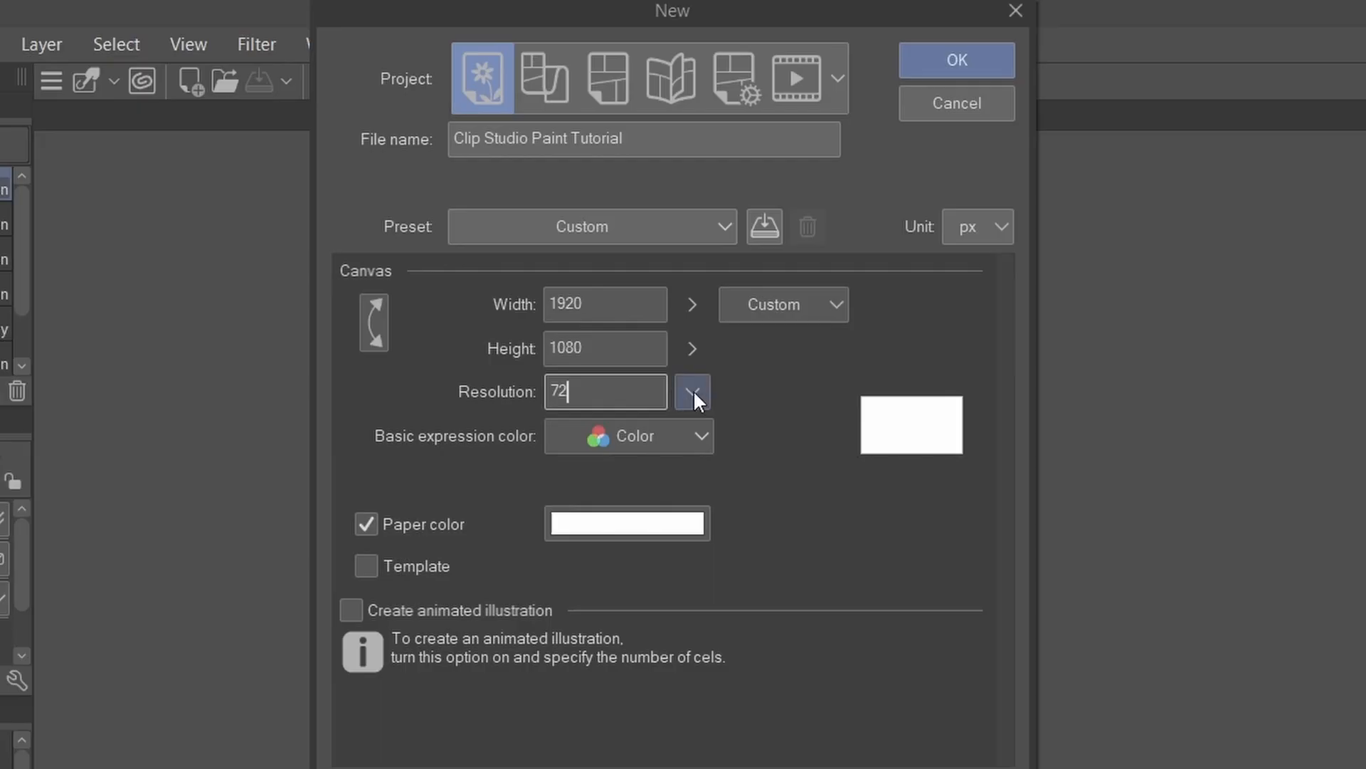
{"action": "left_click", "coordinate": [693, 393]}
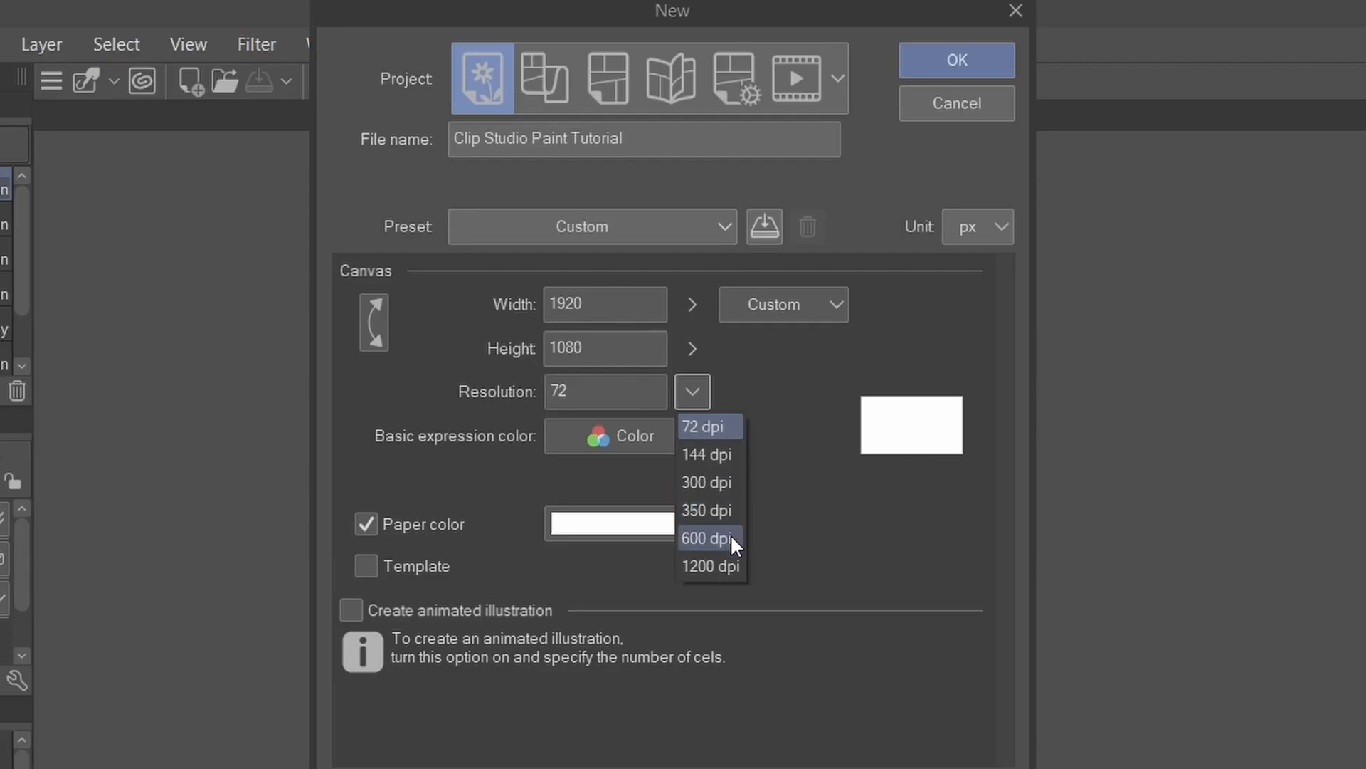
{"action": "left_click", "coordinate": [798, 543]}
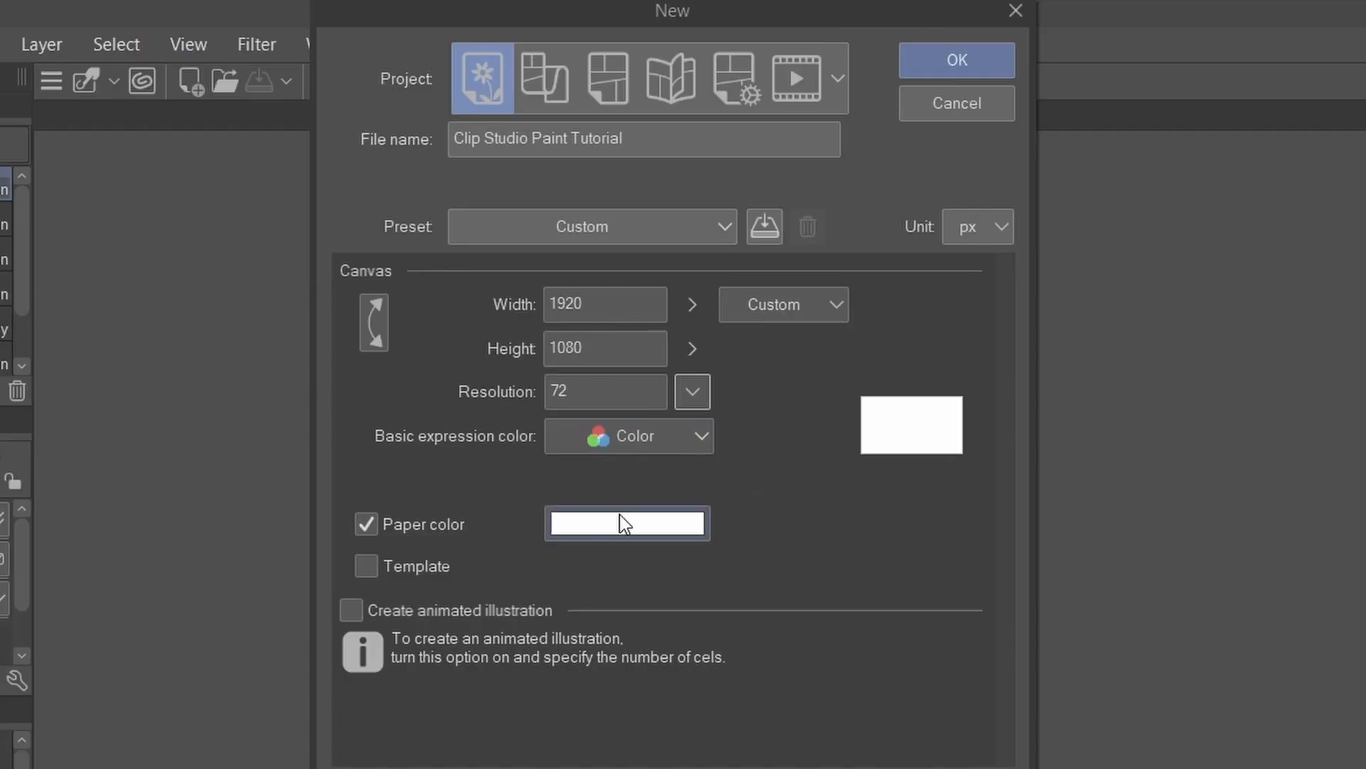
{"action": "left_click", "coordinate": [616, 439]}
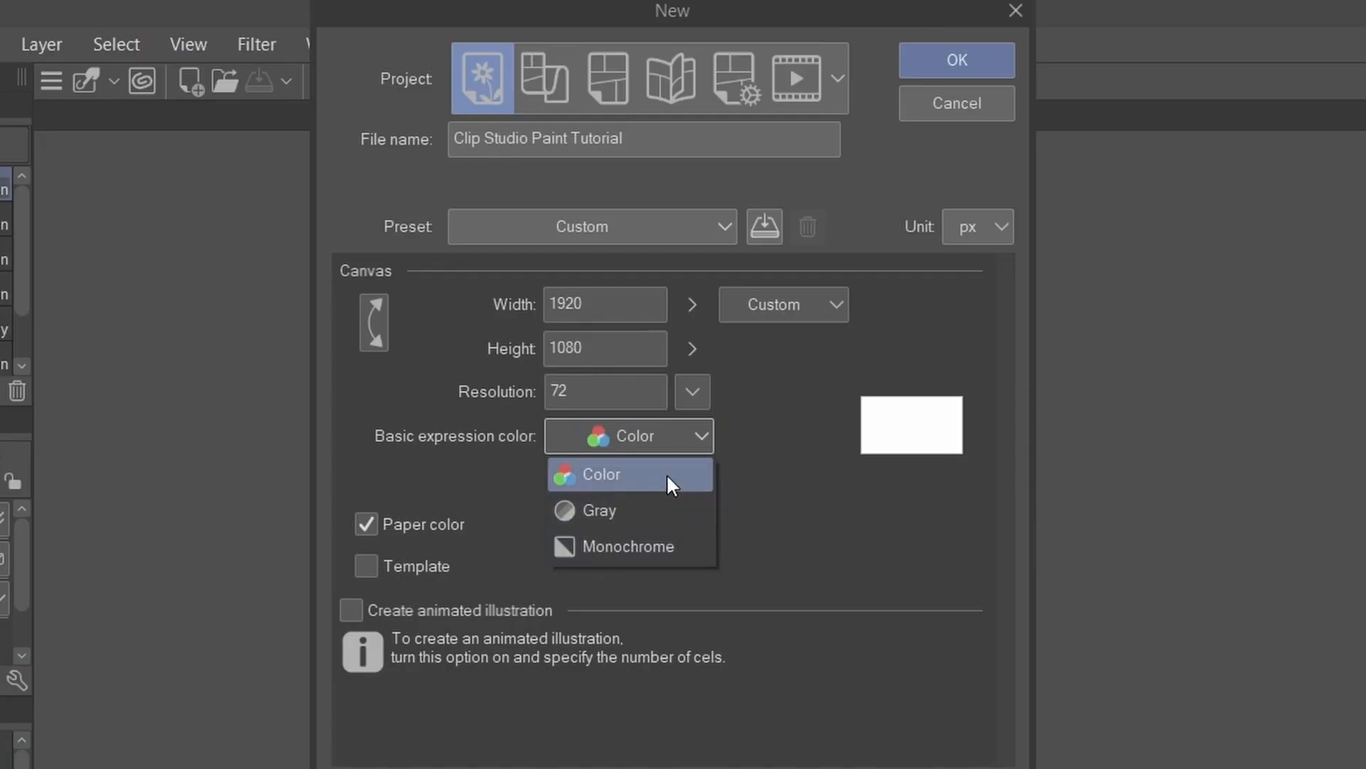
{"action": "left_click", "coordinate": [739, 484]}
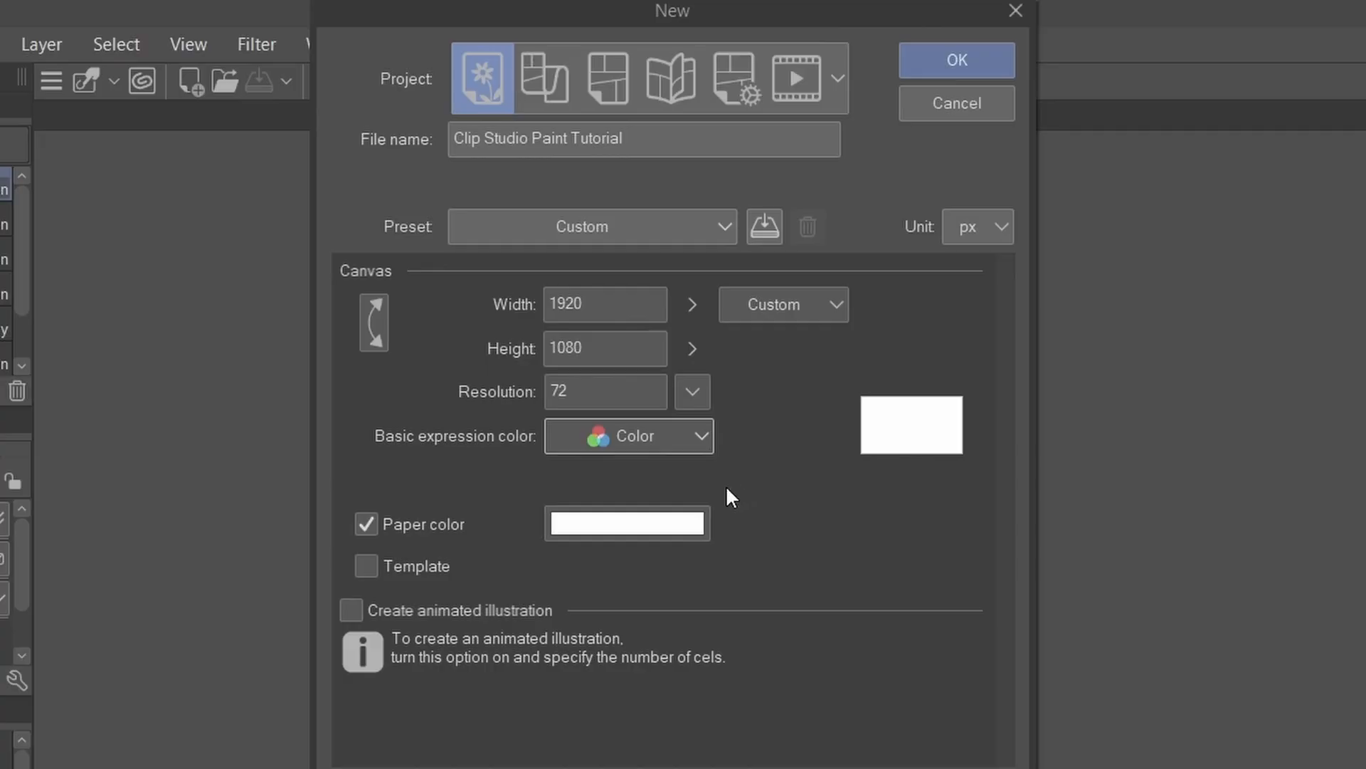
- Try pure red as the paper color, discard it, and switch the paper color off and back on
{"action": "left_click", "coordinate": [592, 526]}
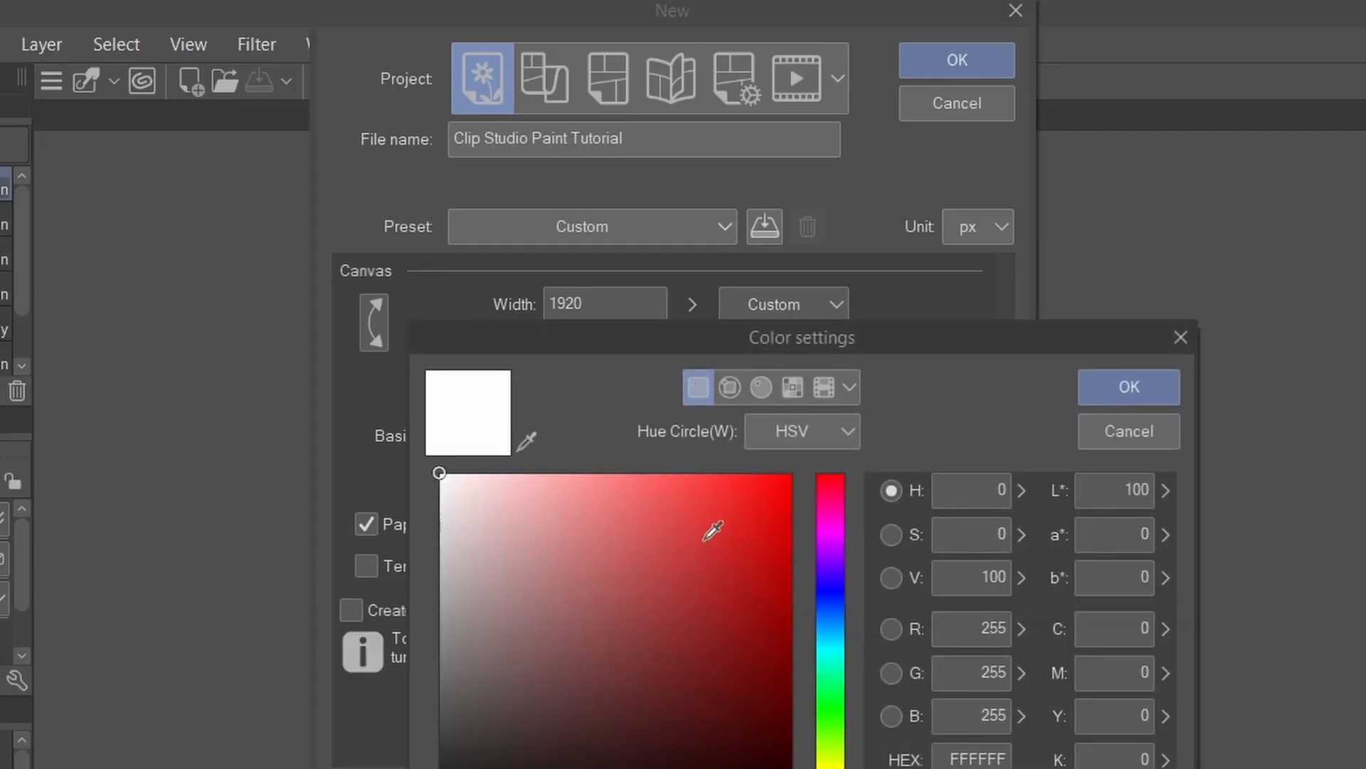
{"action": "mouse_move", "coordinate": [705, 541]}
{"action": "left_mouse_down"}
{"action": "mouse_move", "coordinate": [139, 496]}
{"action": "mouse_move", "coordinate": [792, 768]}
{"action": "mouse_move", "coordinate": [653, 473]}
{"action": "mouse_move", "coordinate": [1142, 141]}
{"action": "left_mouse_up"}
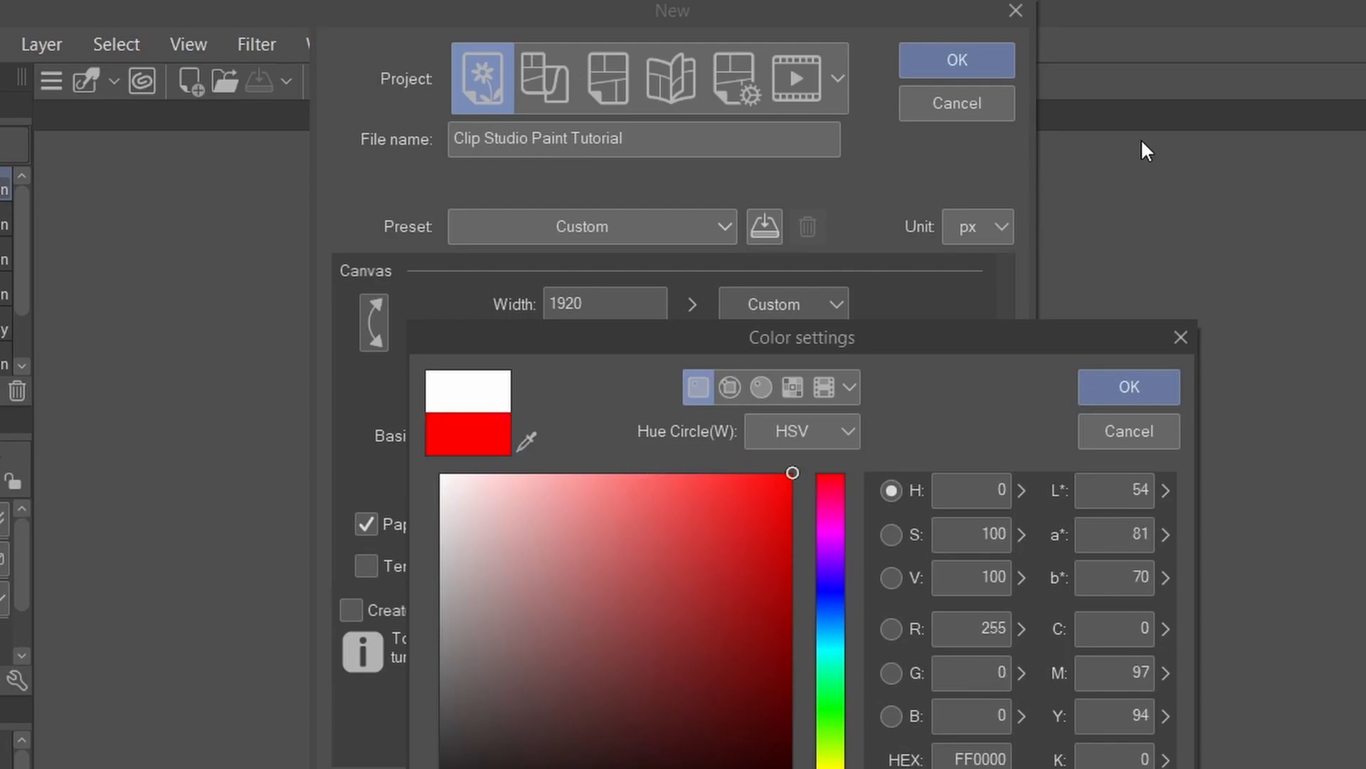
{"action": "left_click", "coordinate": [1183, 338]}
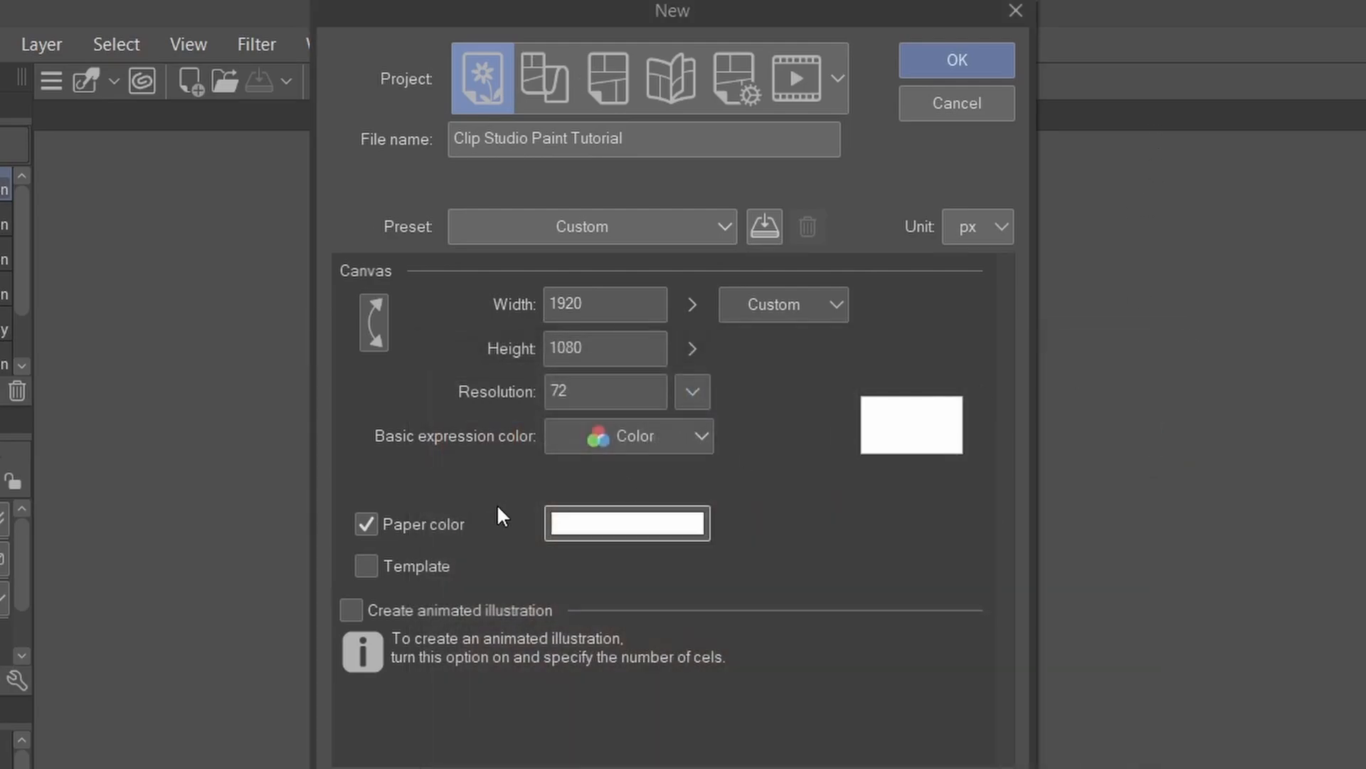
{"action": "left_click", "coordinate": [392, 520]}
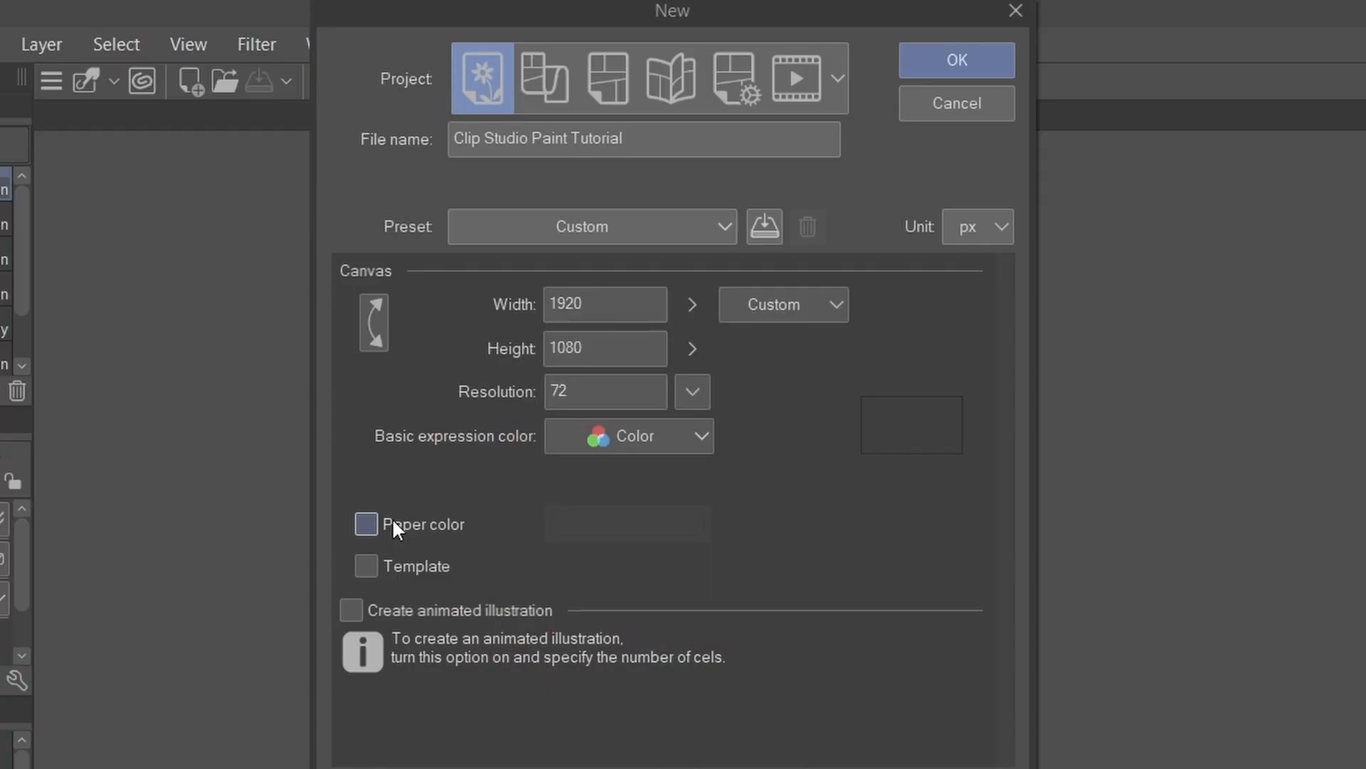
{"action": "left_click", "coordinate": [394, 525]}
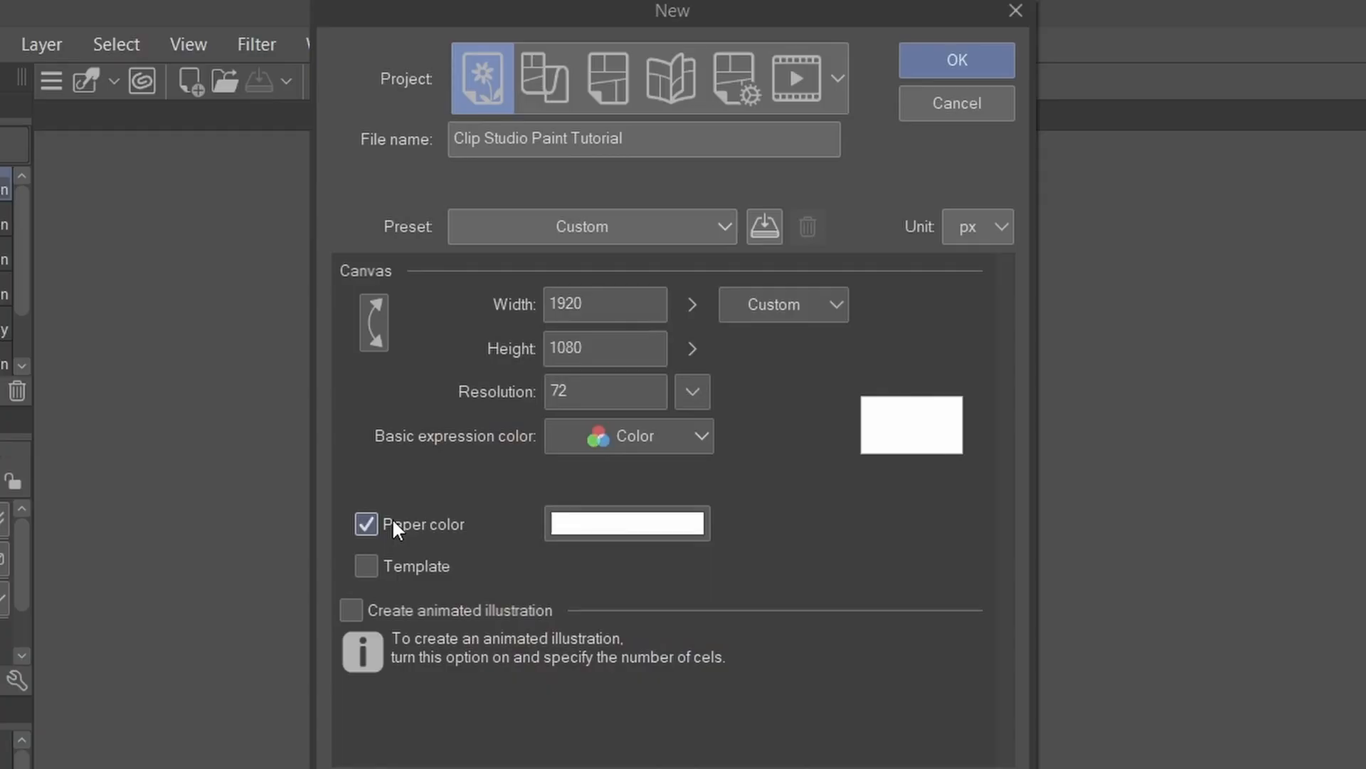
- Browse the framing templates, apply the 1 frame template, and turn the template option off again
{"action": "left_click", "coordinate": [403, 566]}
{"action": "scroll", "coordinate": [805, 343], "scroll_direction": "down", "scroll_amount": 10}
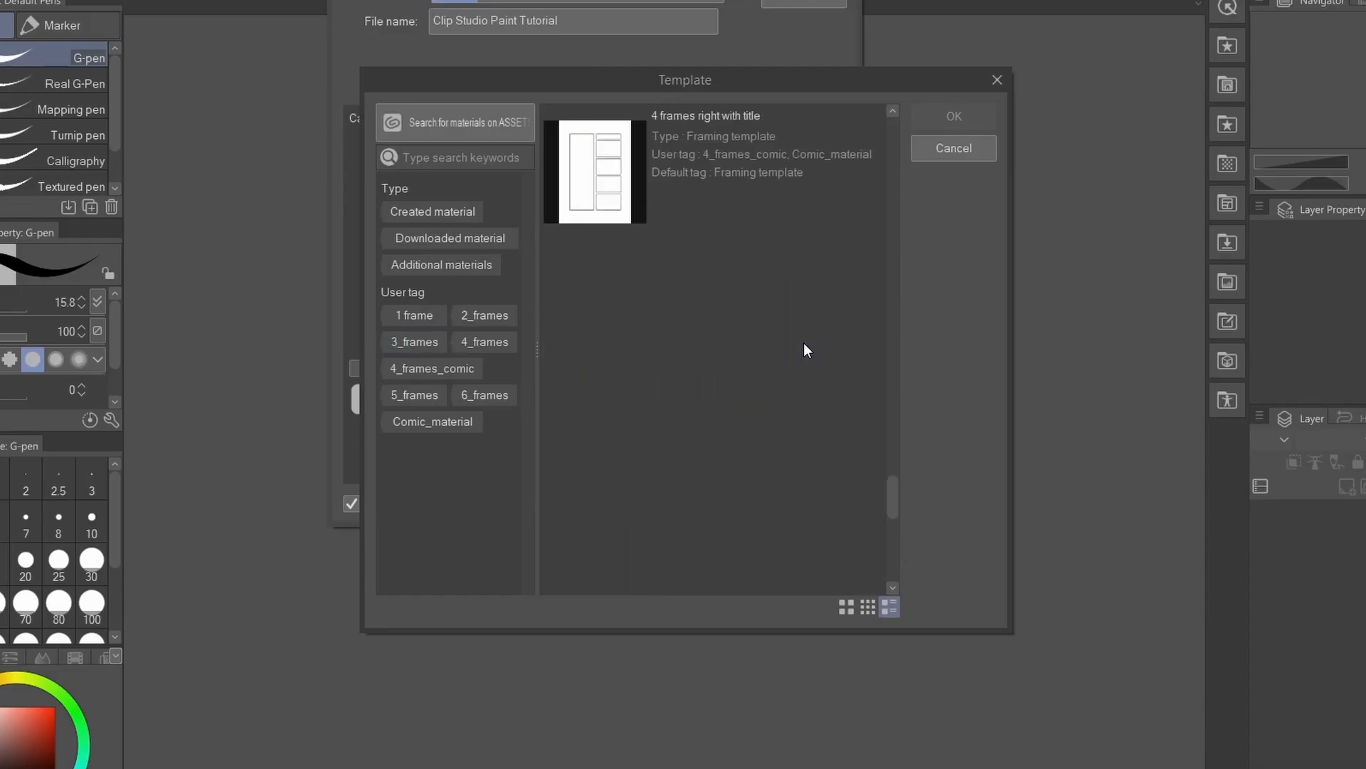
{"action": "scroll", "coordinate": [713, 192], "scroll_direction": "up", "scroll_amount": 10}
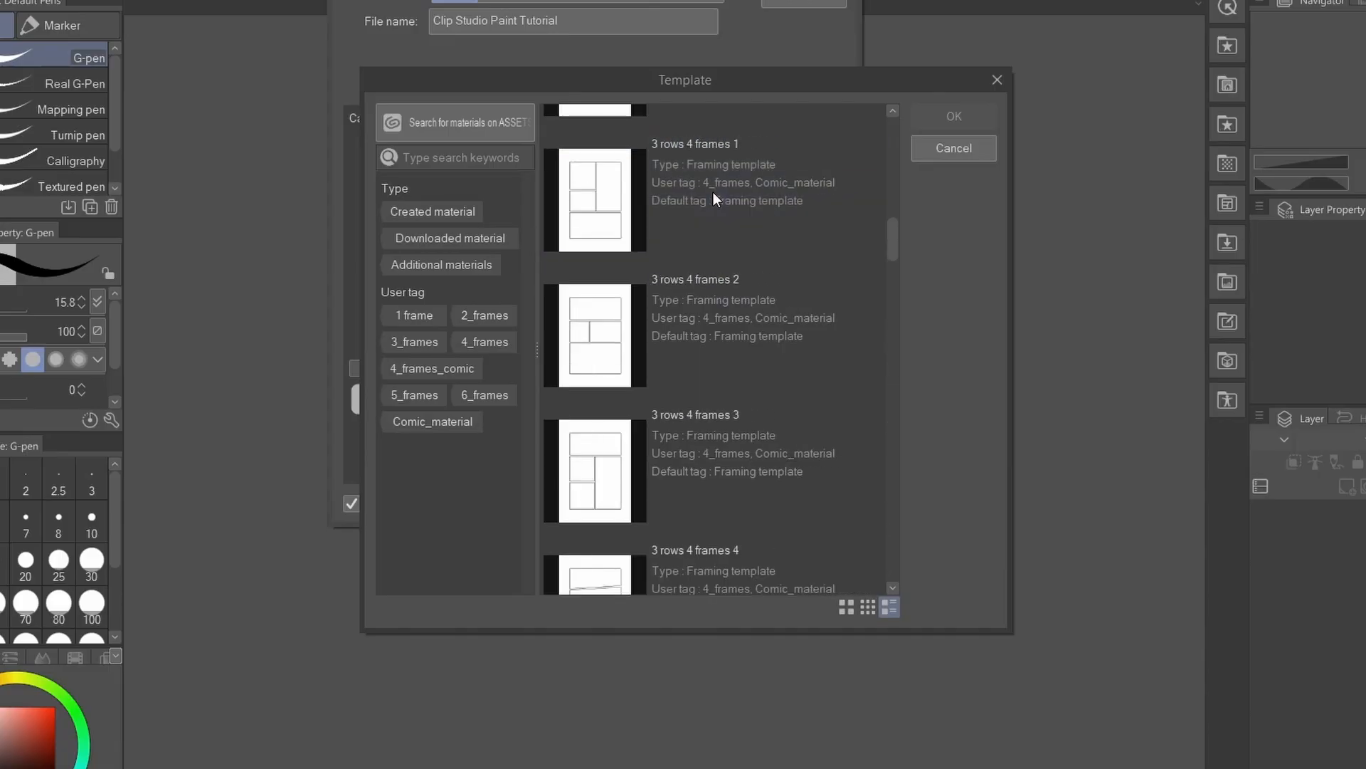
{"action": "left_click", "coordinate": [740, 161]}
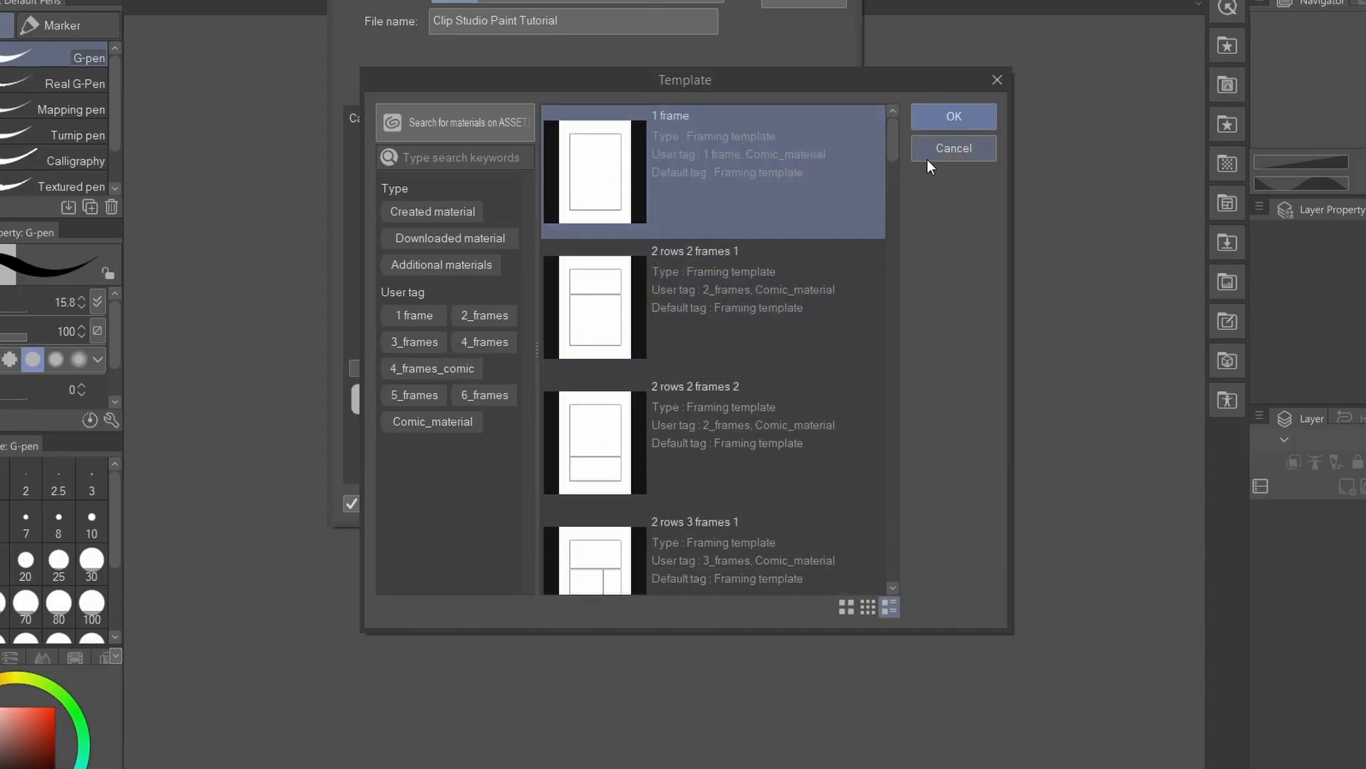
{"action": "left_click", "coordinate": [954, 116]}
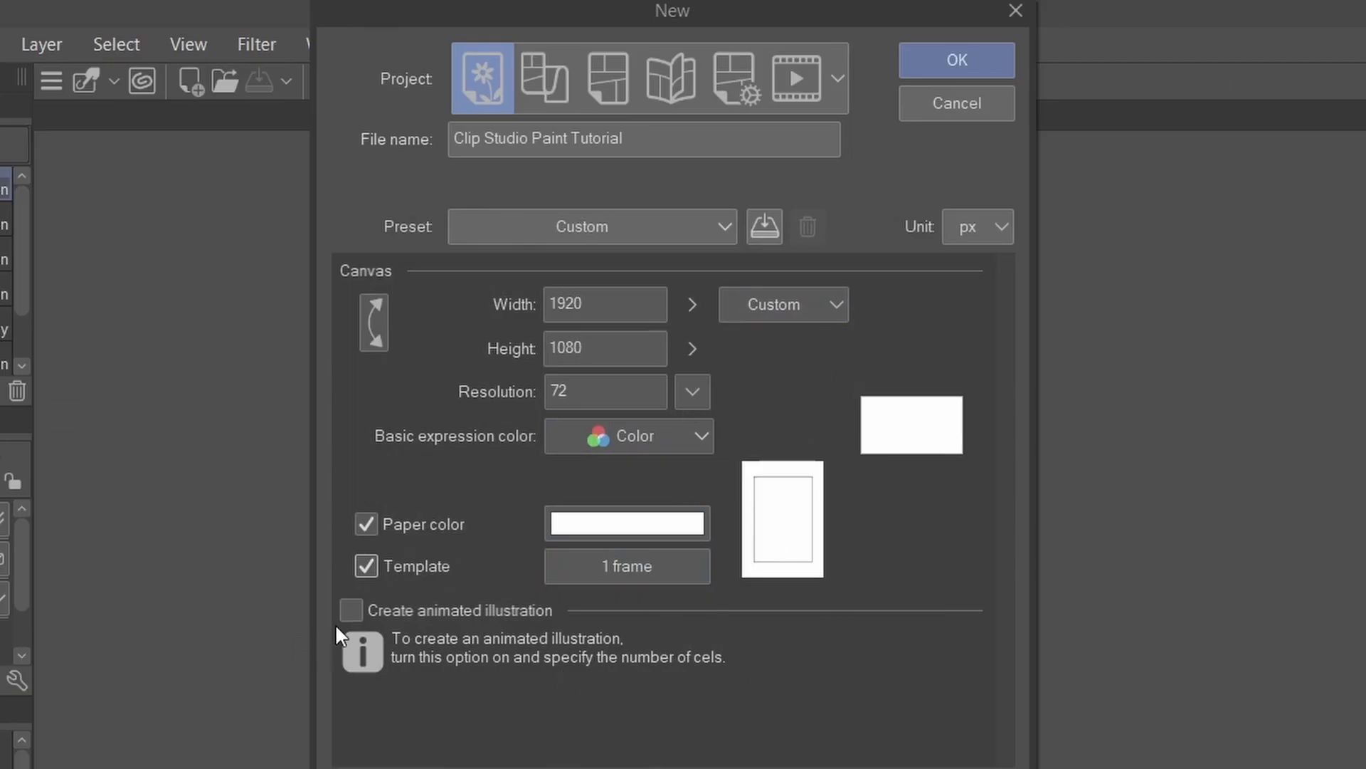
{"action": "left_click", "coordinate": [375, 563]}
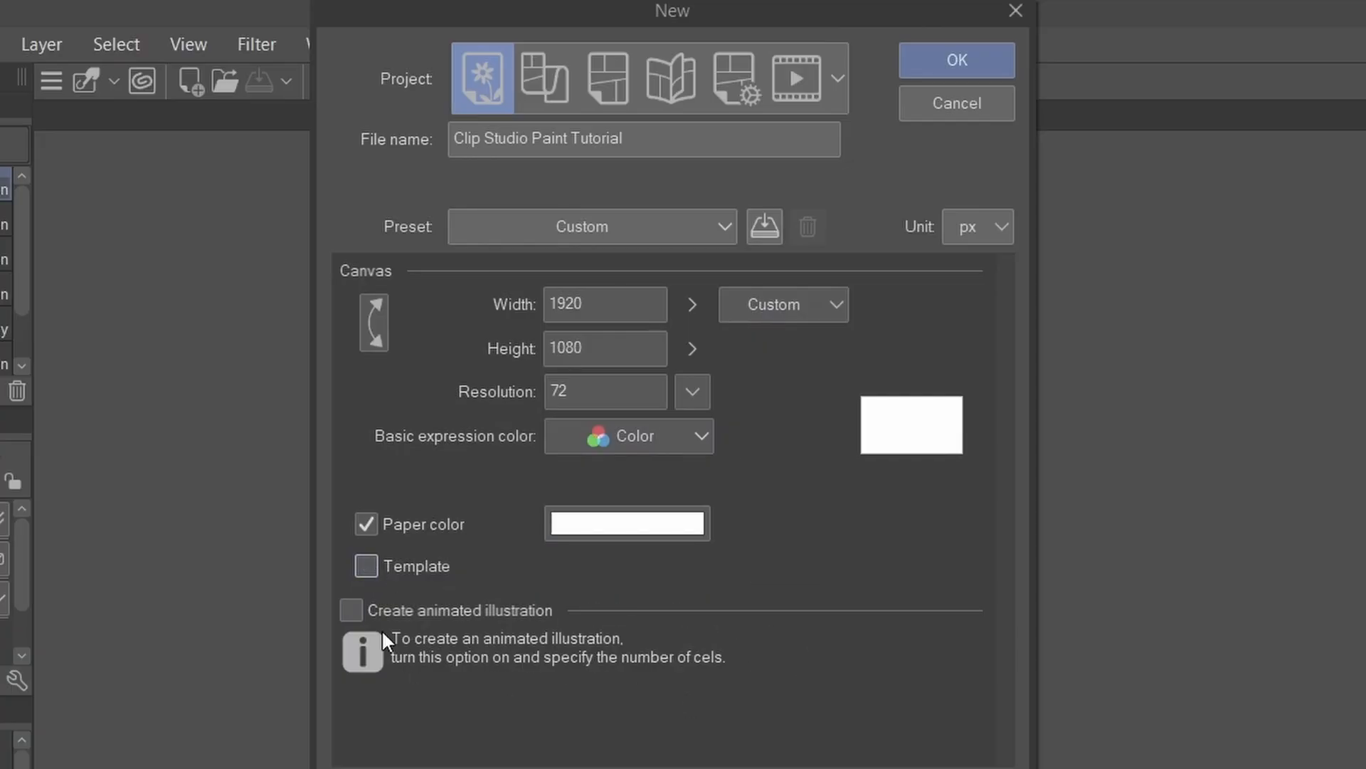
- Preview the animated illustration settings, turn the option back off, and create the canvas
{"action": "left_click", "coordinate": [350, 611]}
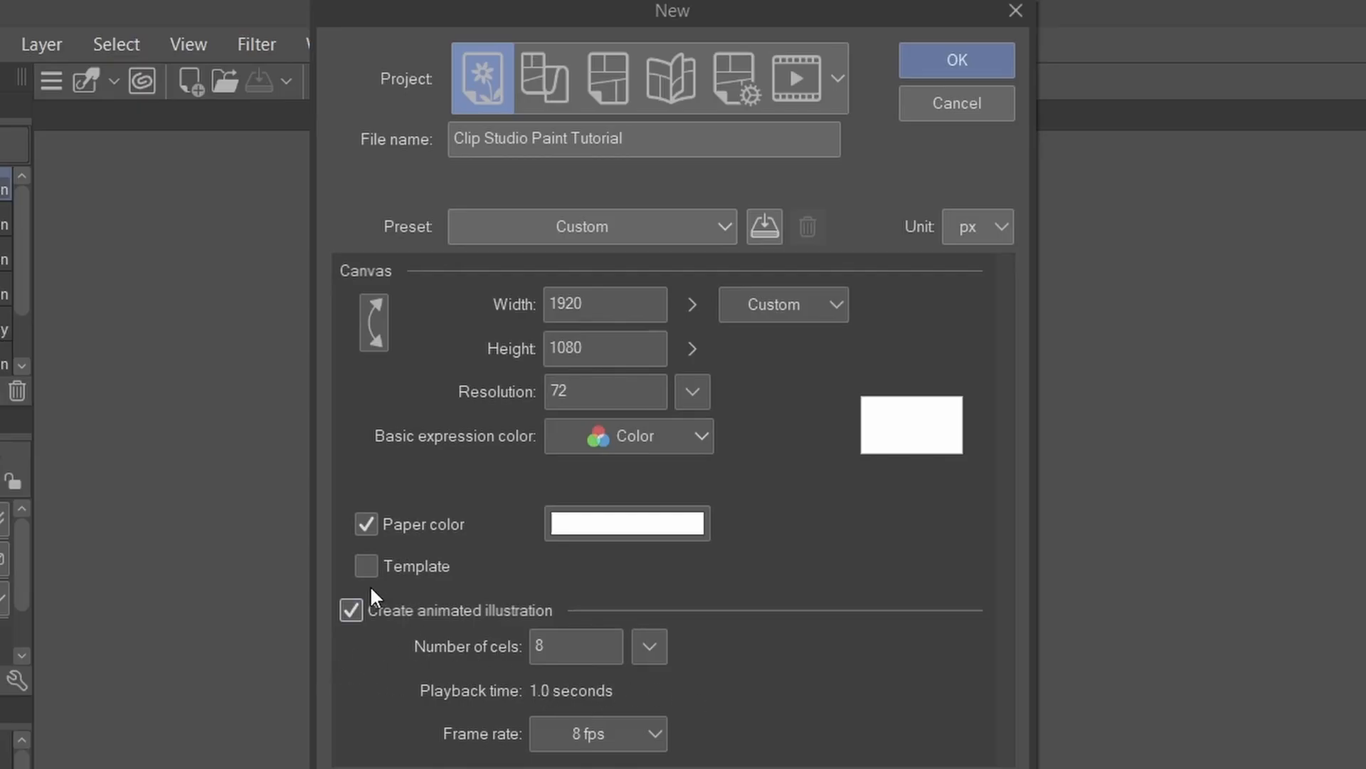
{"action": "left_click", "coordinate": [351, 611]}
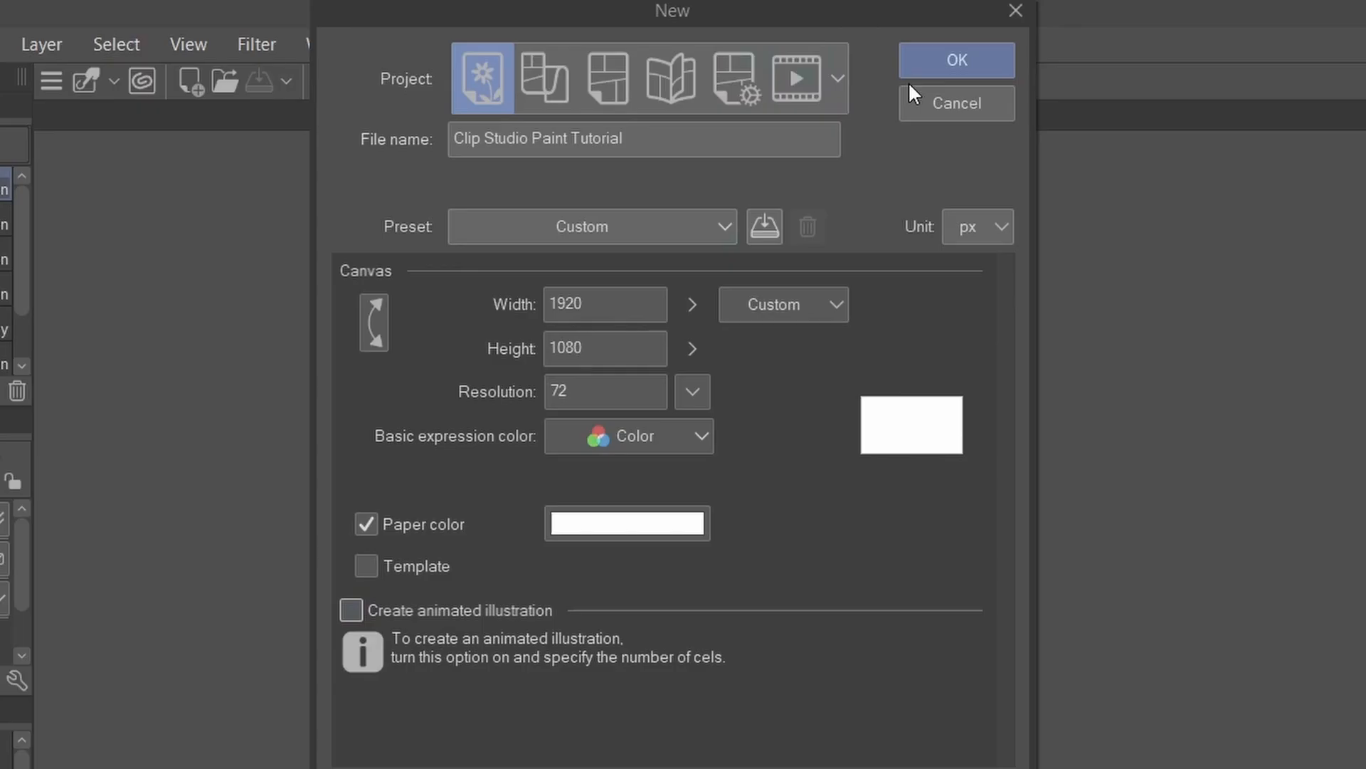
{"action": "left_click", "coordinate": [932, 67]}
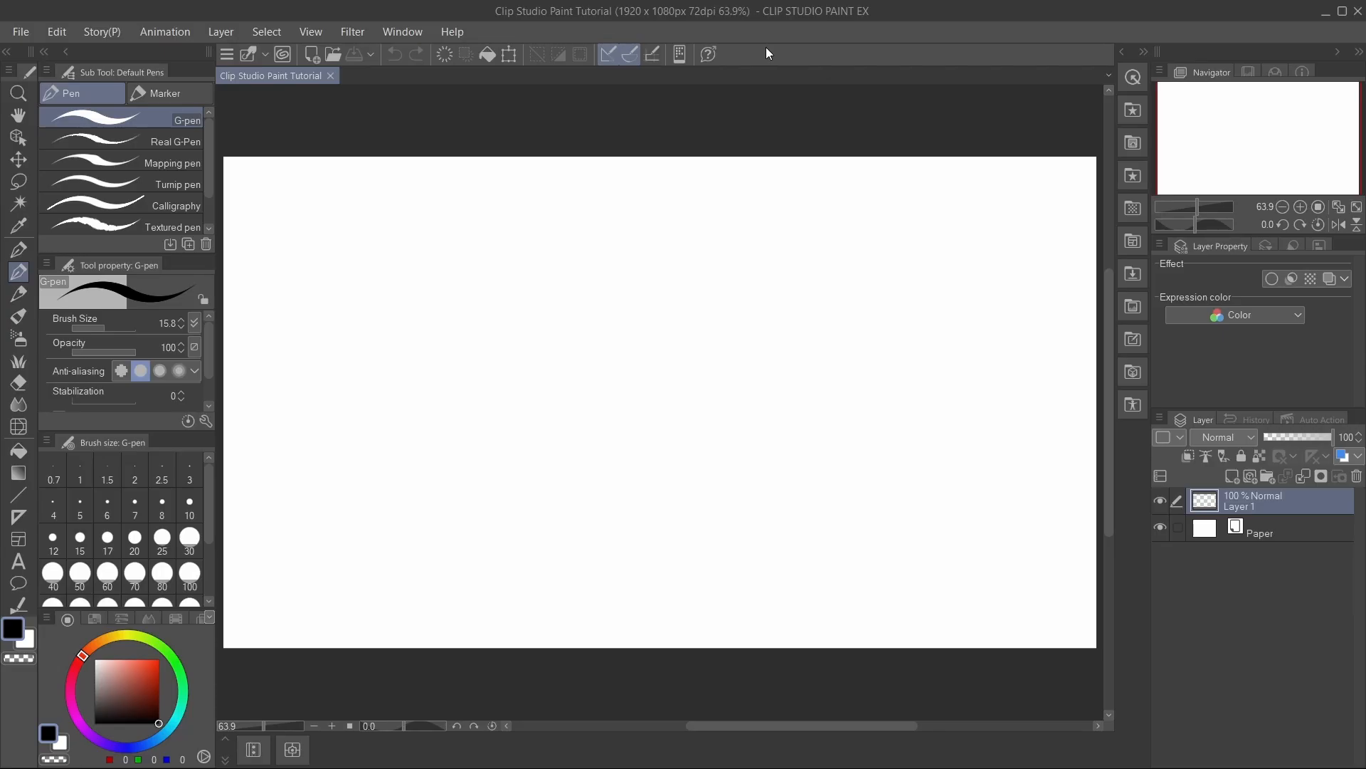
- Look through the sub tools of the Zoom, Move and Decoration tools, returning to Zoom In
{"action": "left_click", "coordinate": [23, 92]}
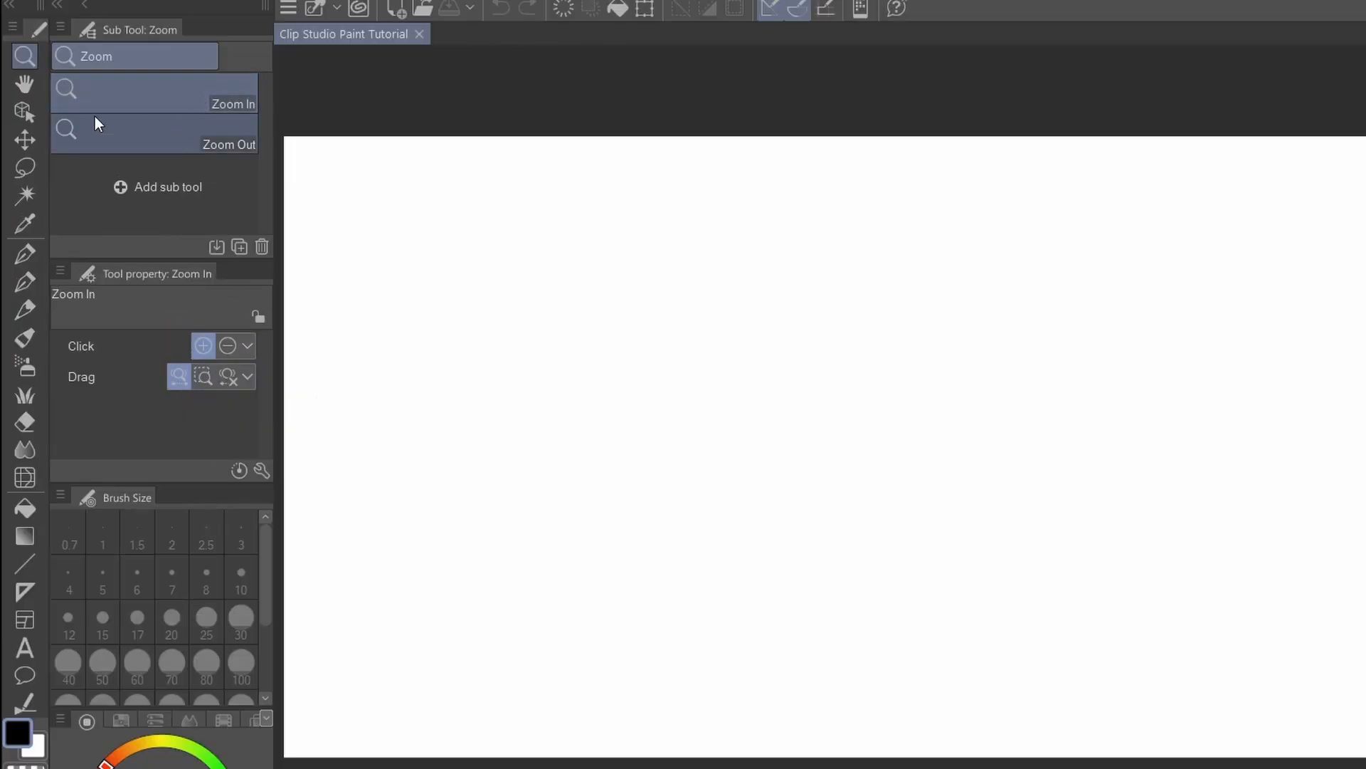
{"action": "left_click", "coordinate": [24, 84]}
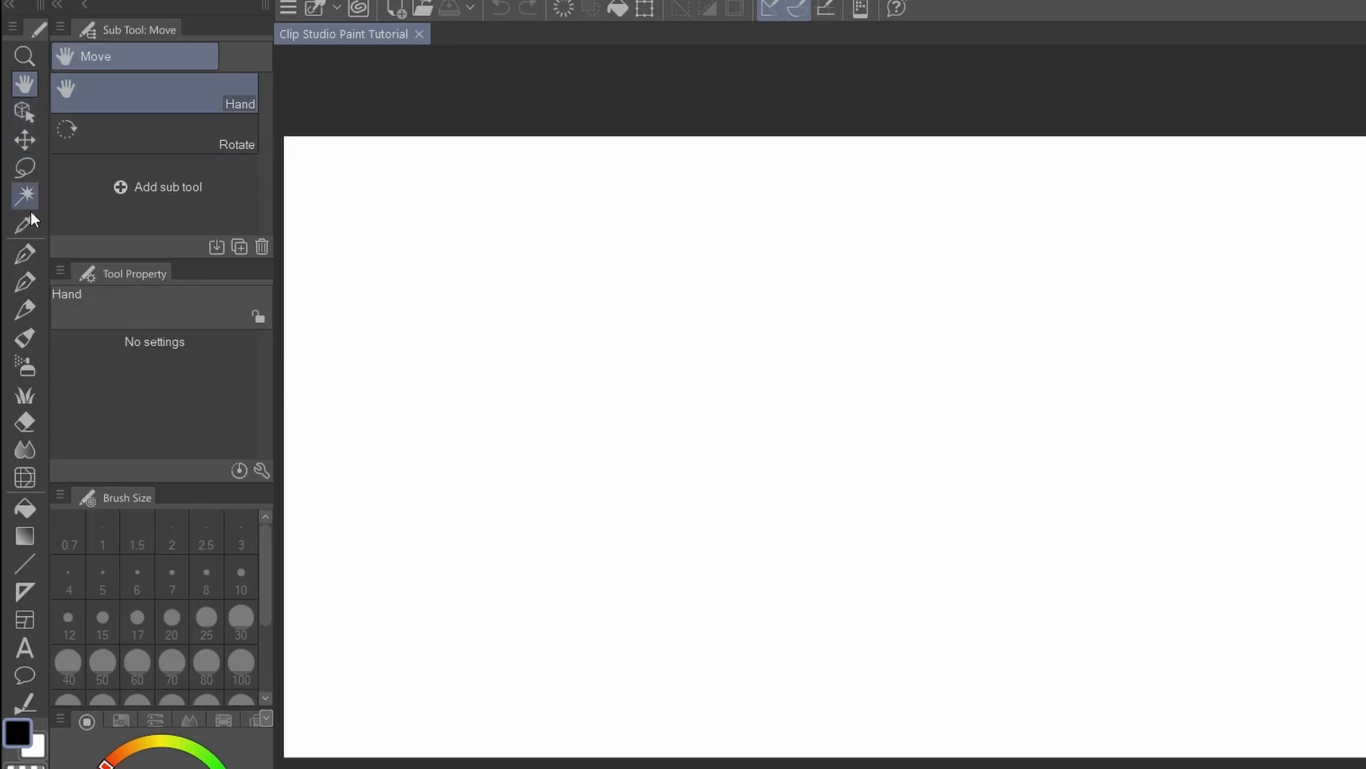
{"action": "left_click", "coordinate": [25, 393]}
{"action": "left_click", "coordinate": [87, 57]}
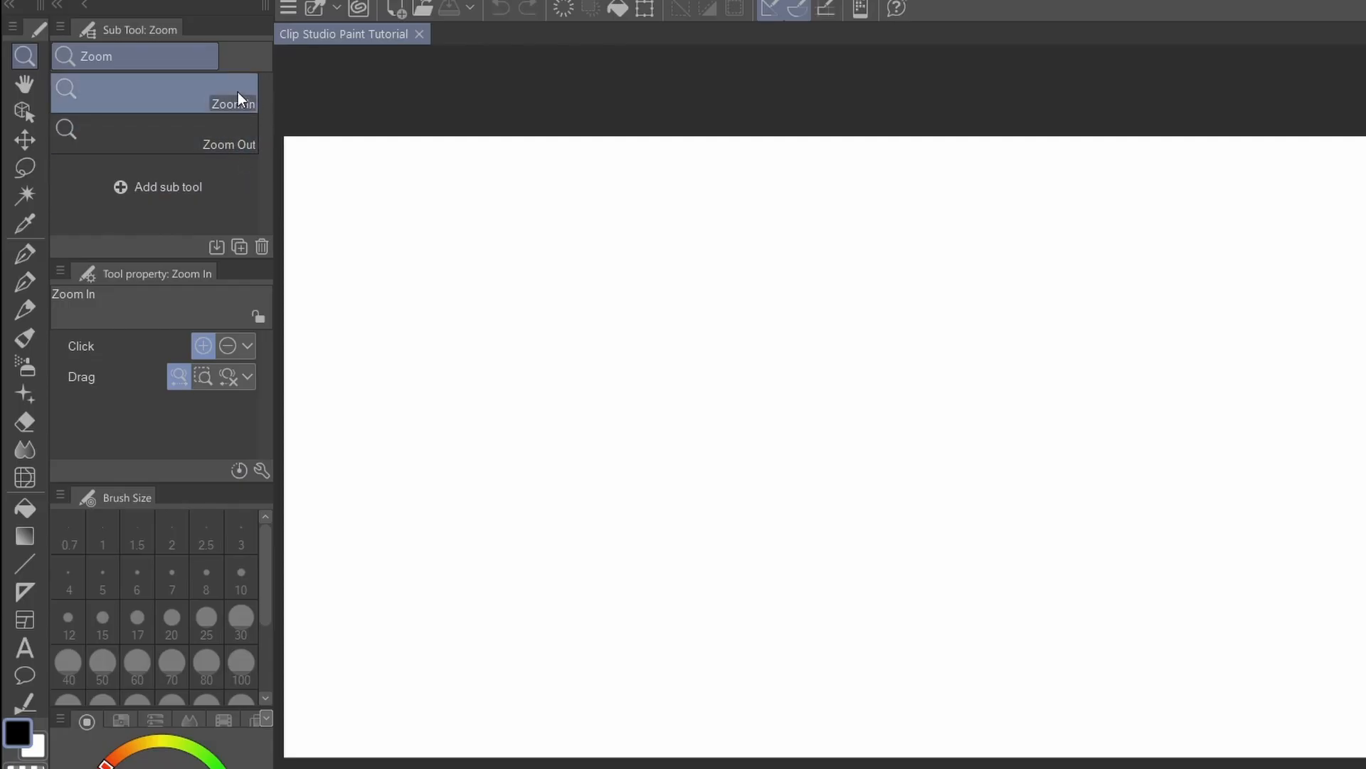
- Zoom in on the canvas and zoom back out to 66.7%
{"action": "left_click", "coordinate": [797, 410]}
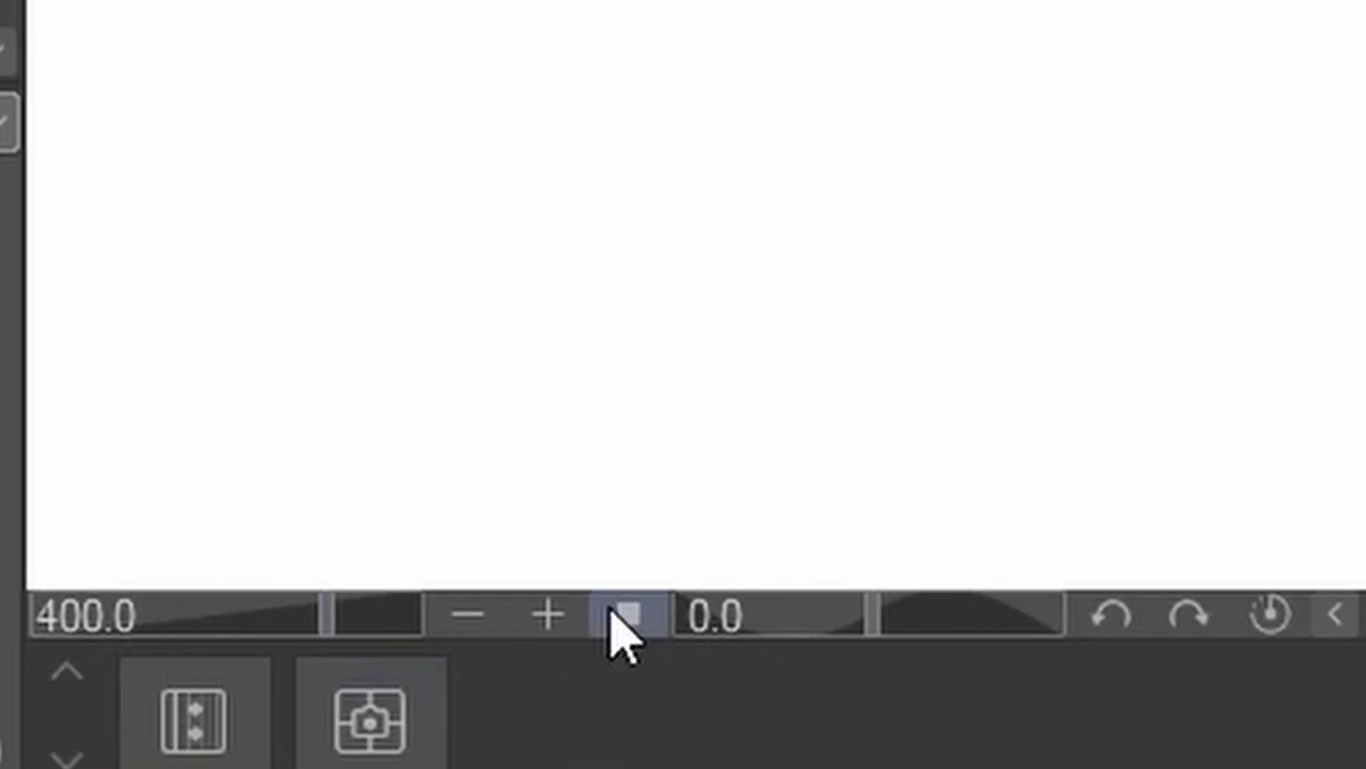
{"action": "left_click", "coordinate": [484, 626]}
{"action": "left_click", "coordinate": [479, 617]}
{"action": "left_click", "coordinate": [478, 618]}
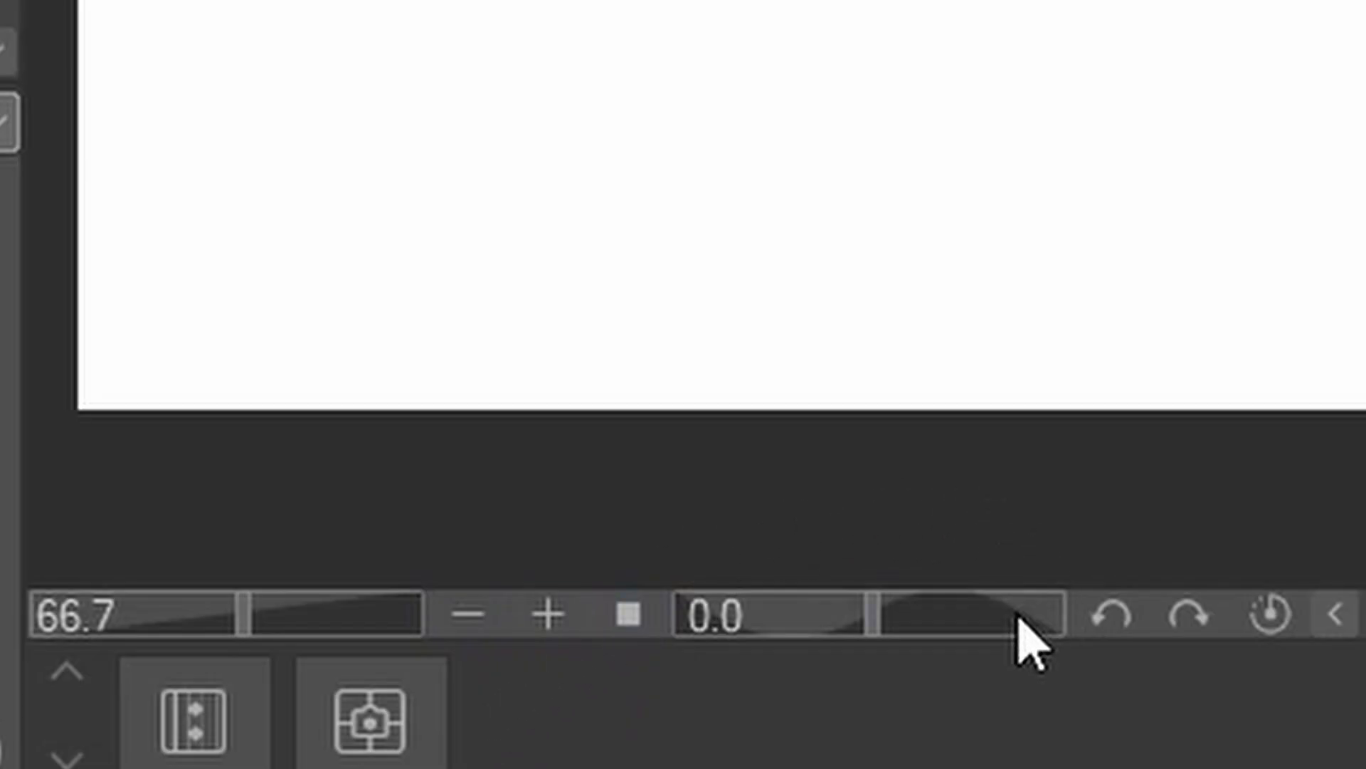
- Rotate the canvas view clockwise in increments and turn it back counterclockwise to 5 degrees
{"action": "left_click", "coordinate": [1189, 614]}
{"action": "left_click", "coordinate": [1189, 615]}
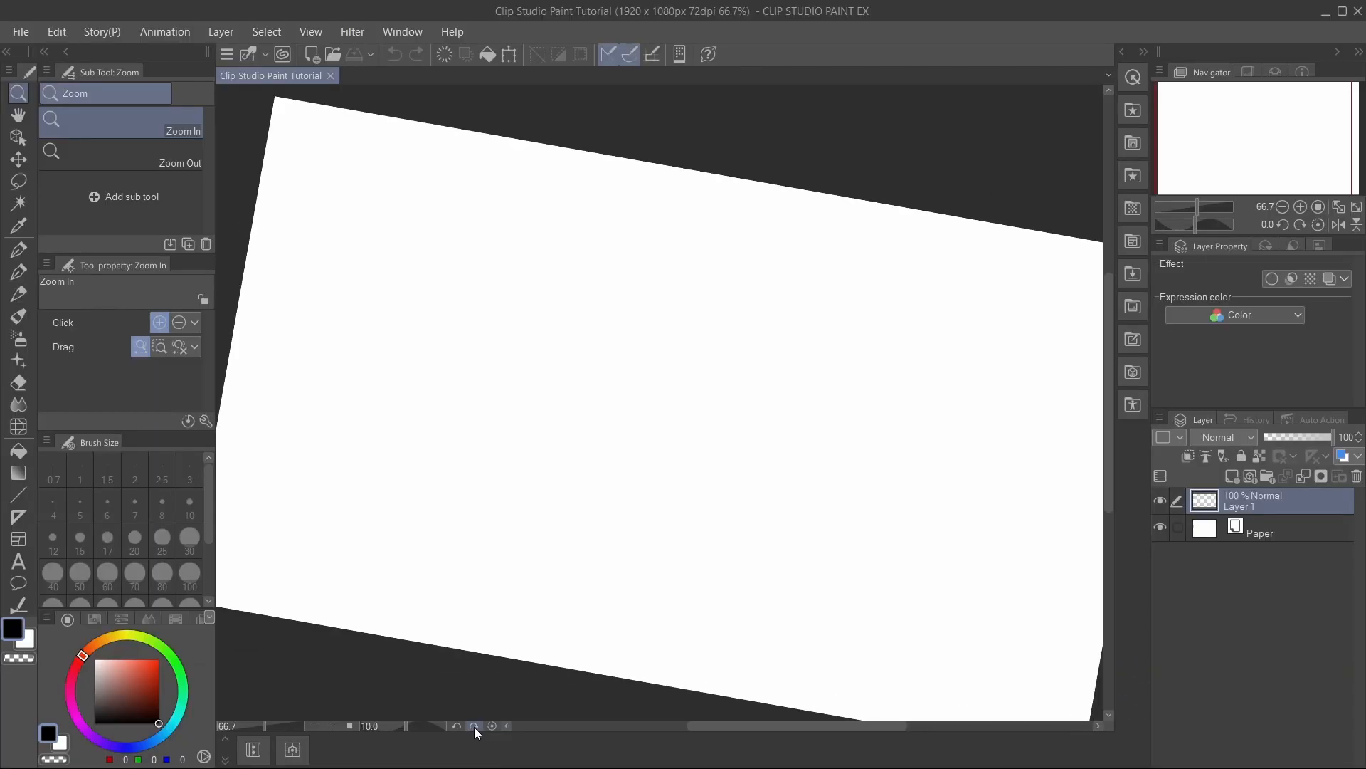
{"action": "left_click", "coordinate": [1190, 614]}
{"action": "left_click", "coordinate": [1190, 615]}
{"action": "left_click", "coordinate": [1111, 615]}
{"action": "left_click", "coordinate": [1111, 615]}
{"action": "left_click", "coordinate": [1111, 615]}
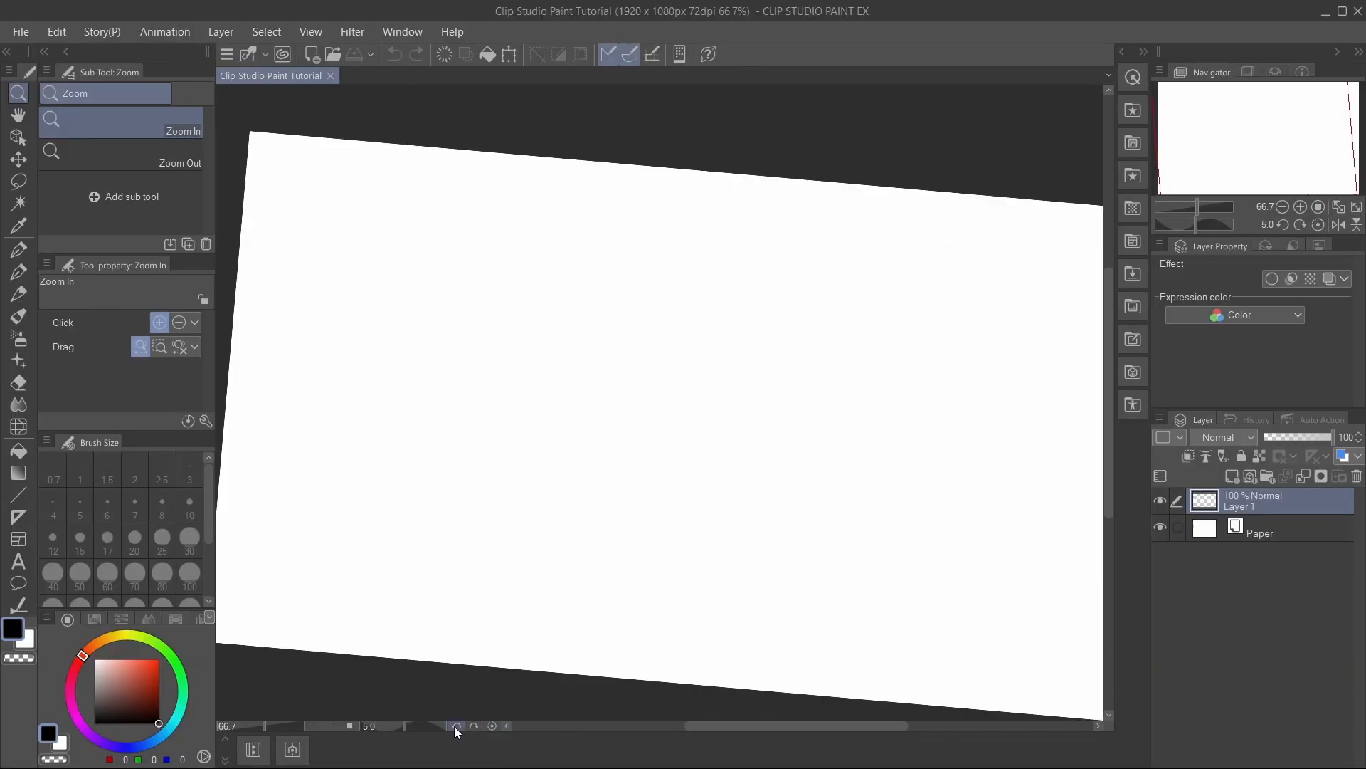
- Rotate the canvas view clockwise to 15 degrees and reset its rotation
{"action": "left_click", "coordinate": [492, 725]}
{"action": "left_click", "coordinate": [474, 725]}
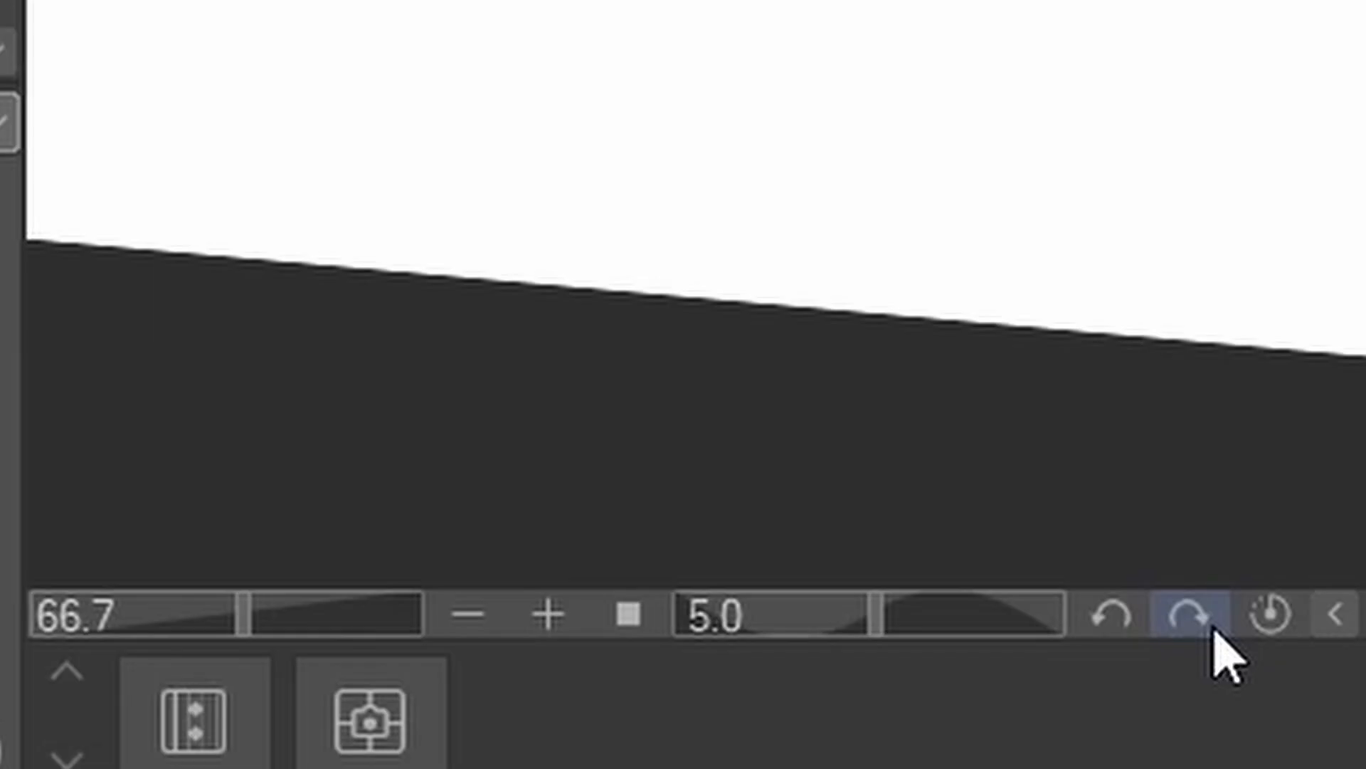
{"action": "left_click", "coordinate": [1190, 615]}
{"action": "left_click", "coordinate": [1190, 615]}
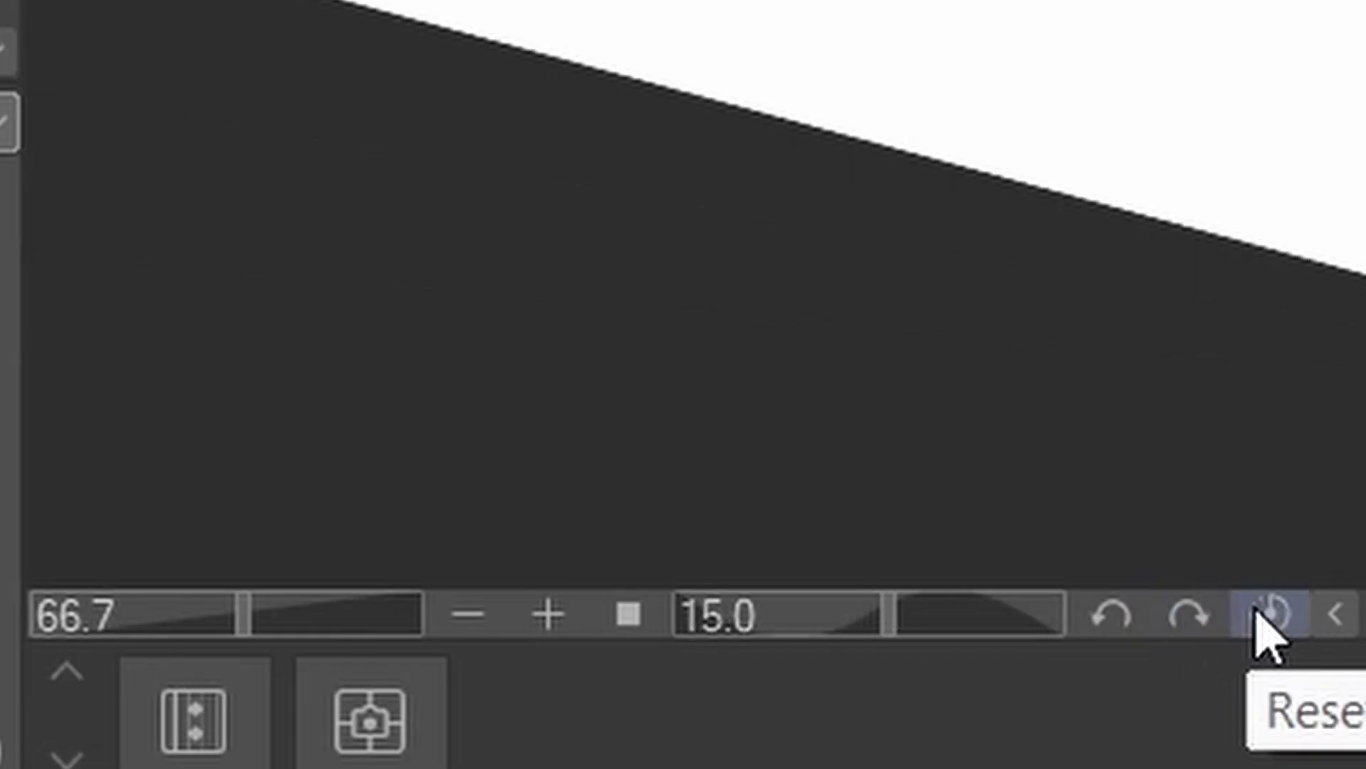
{"action": "left_click", "coordinate": [1267, 619]}
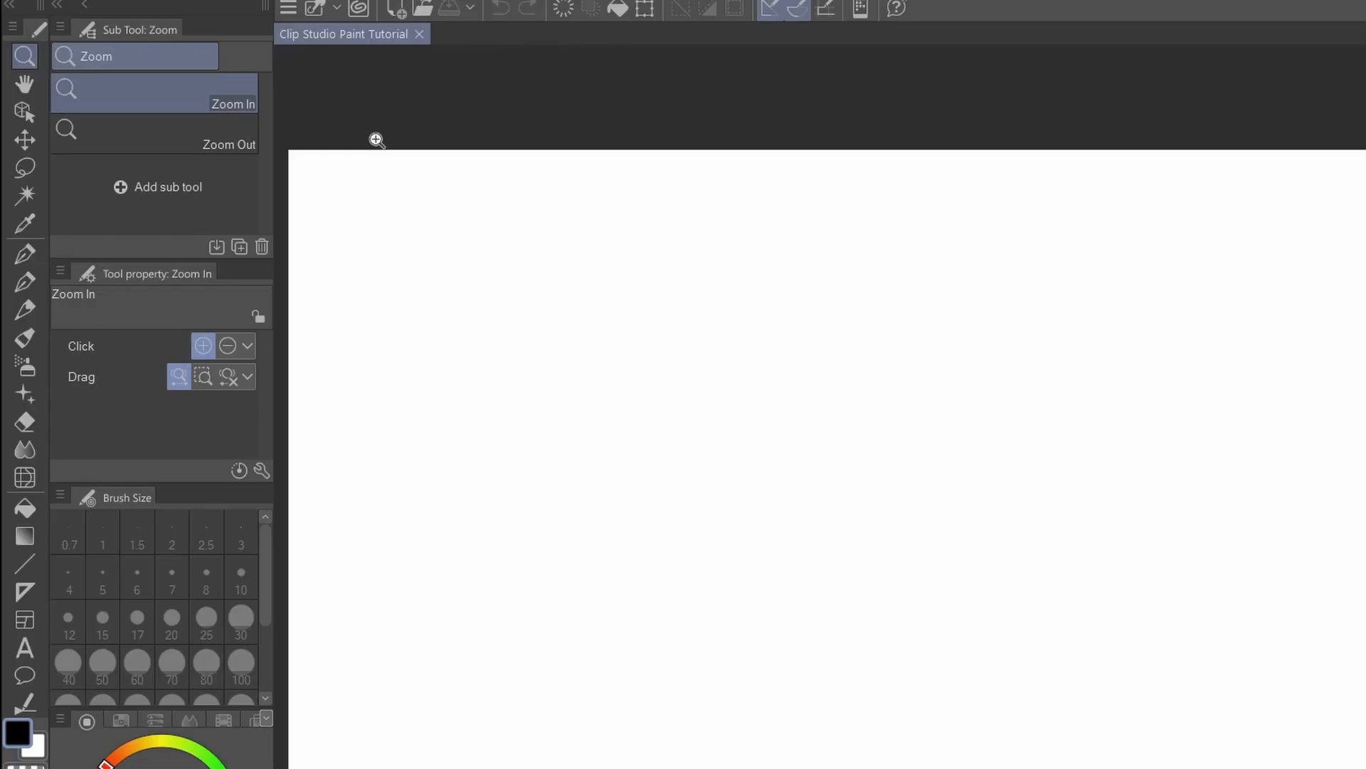
- Return to the Zoom In sub tool and try zooming out and back in with its click setting switched between the two directions
{"action": "left_click", "coordinate": [32, 85]}
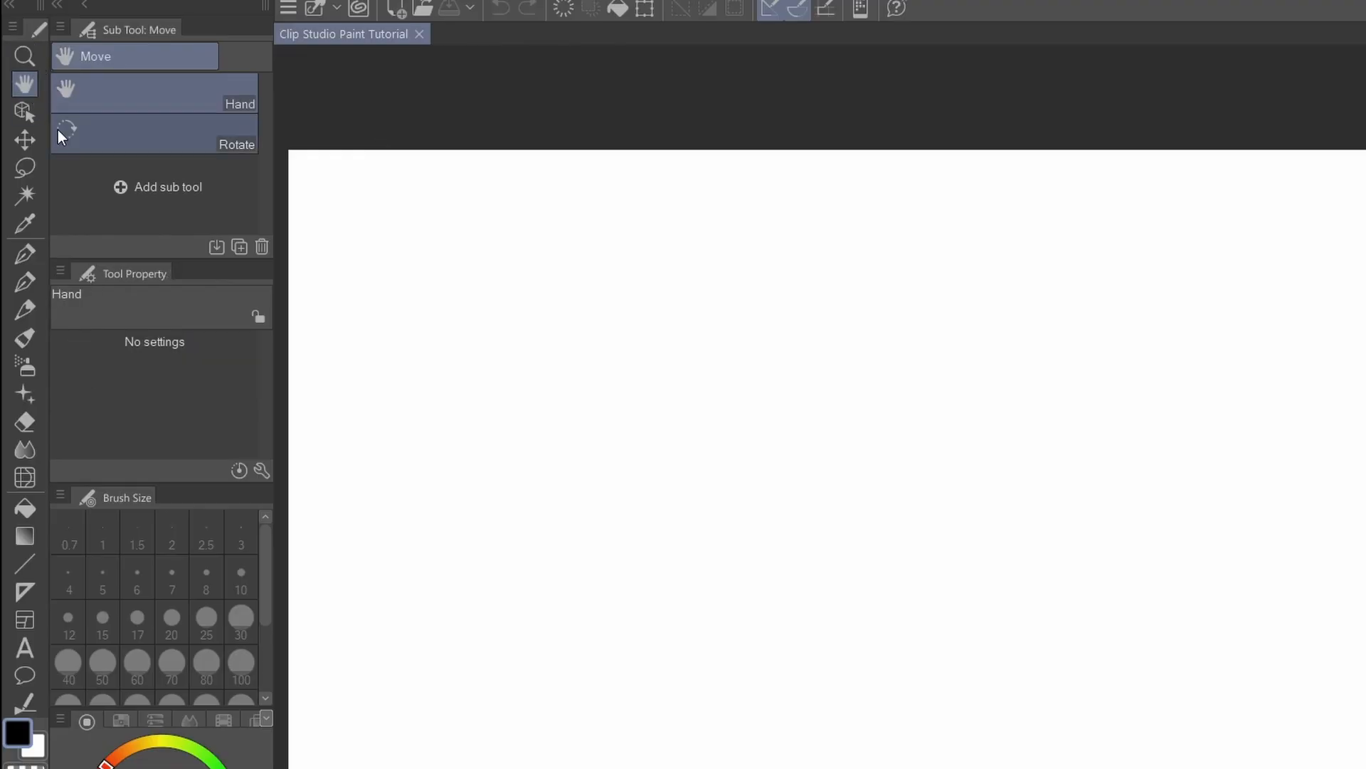
{"action": "left_click", "coordinate": [21, 55]}
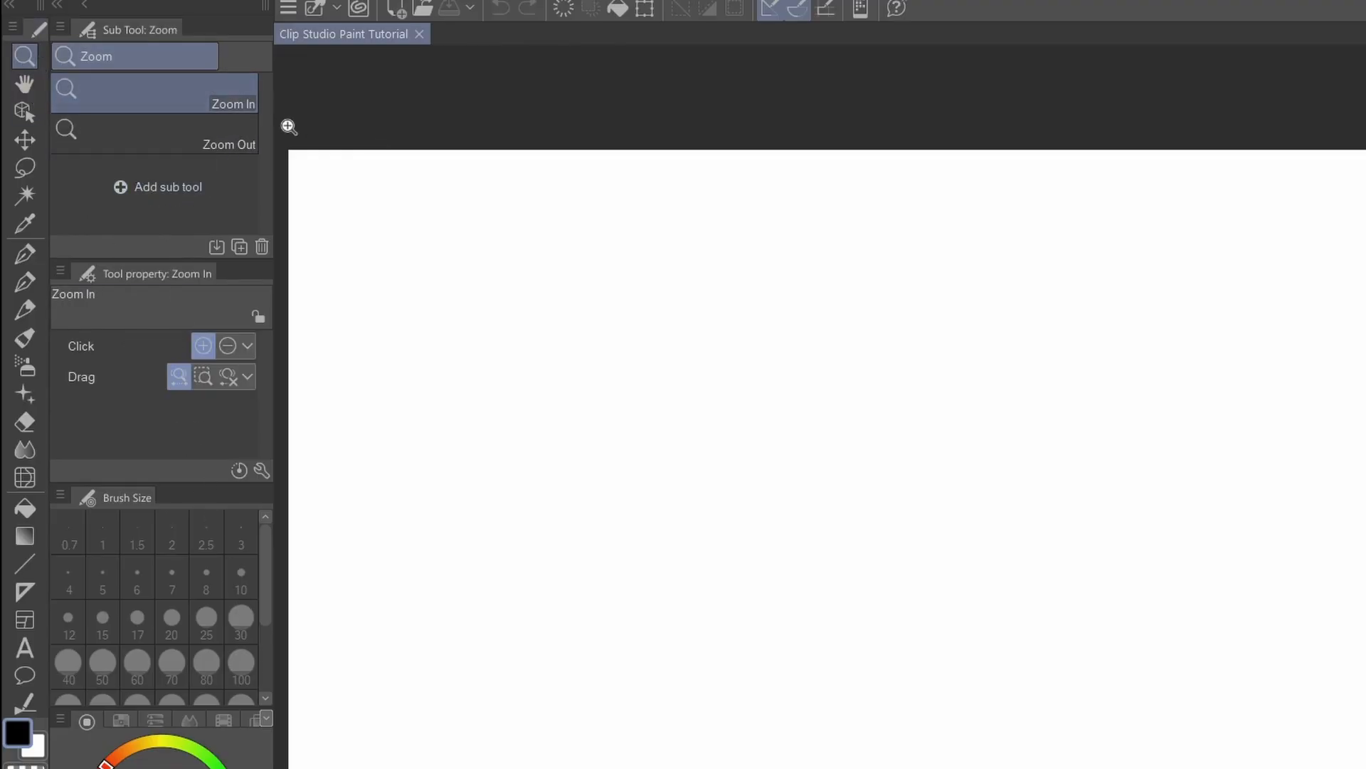
{"action": "left_click", "coordinate": [227, 346]}
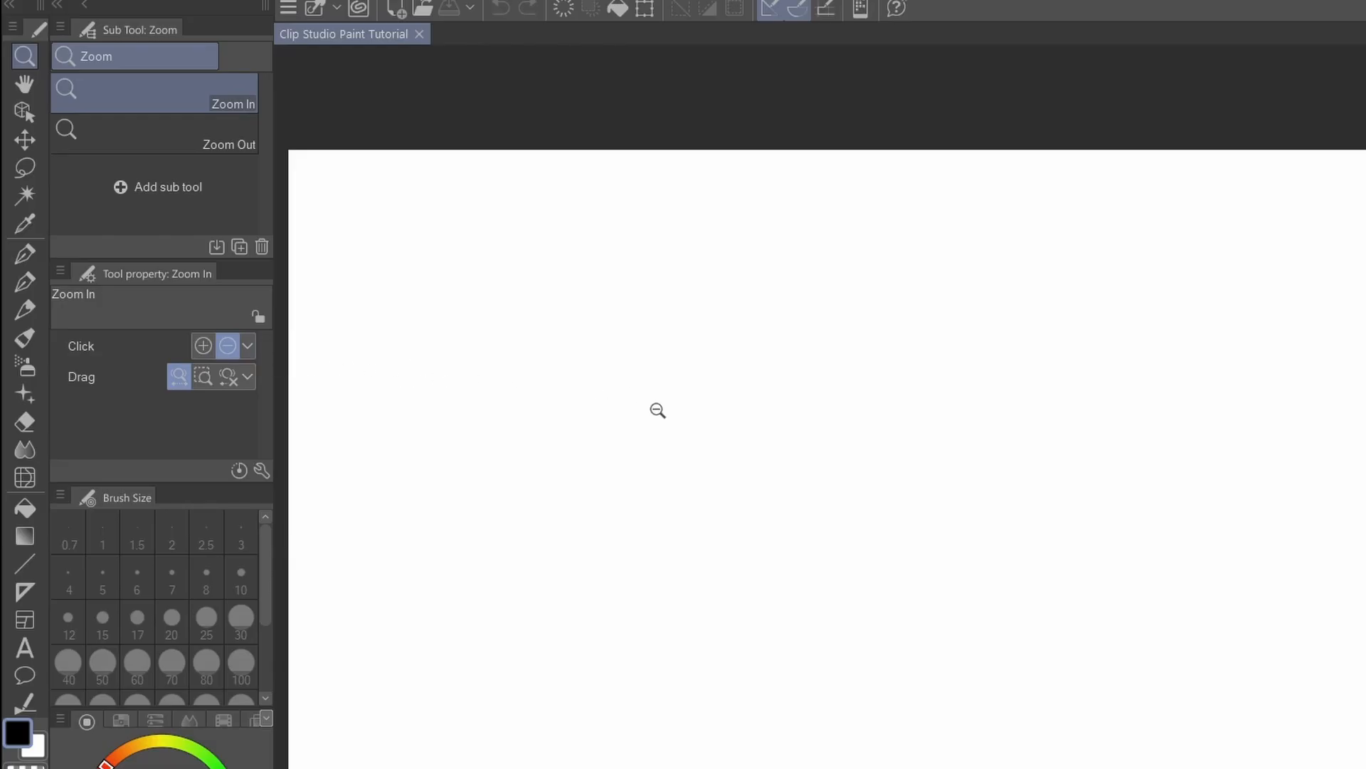
{"action": "left_click", "coordinate": [623, 434]}
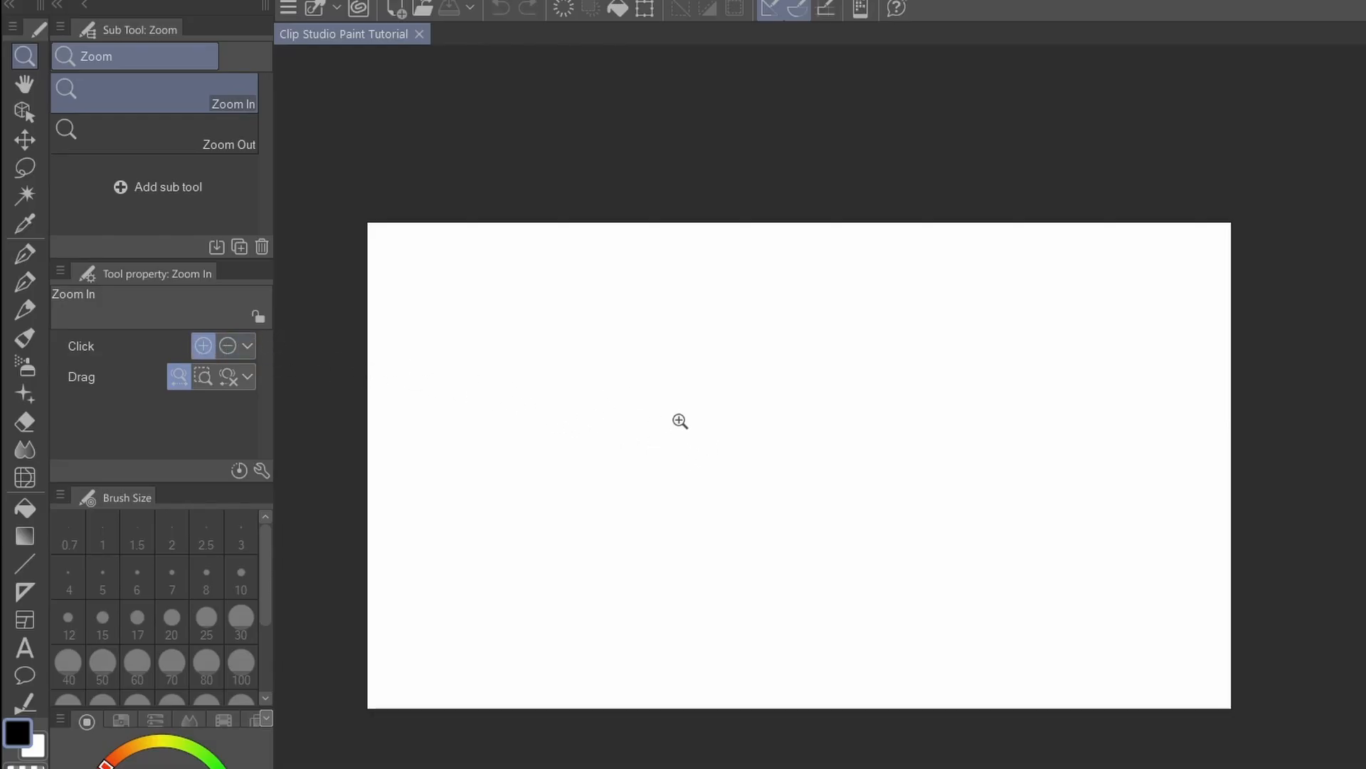
{"action": "left_click", "coordinate": [759, 465]}
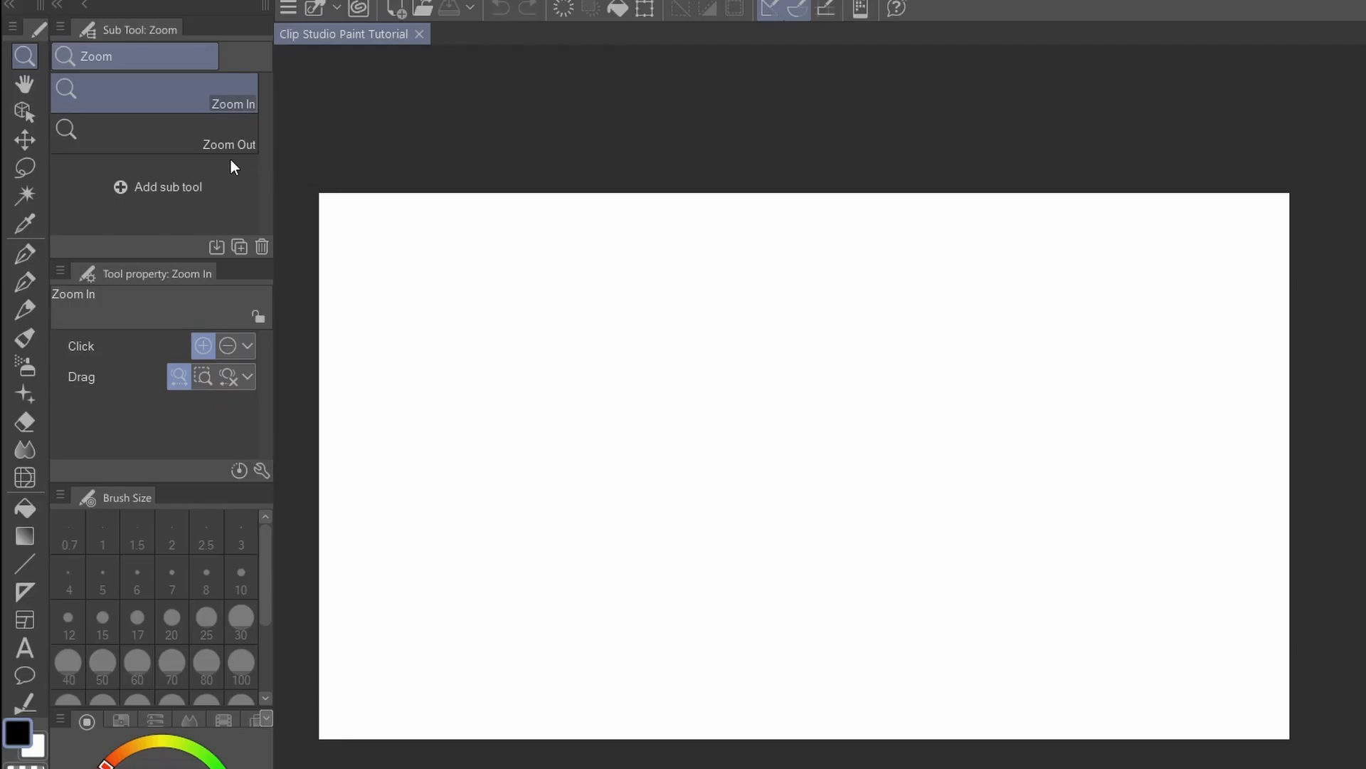
- Zoom out on the canvas repeatedly with the Zoom Out sub tool, finishing with a freehand drag zoom
{"action": "left_click", "coordinate": [221, 139]}
{"action": "left_click", "coordinate": [743, 420]}
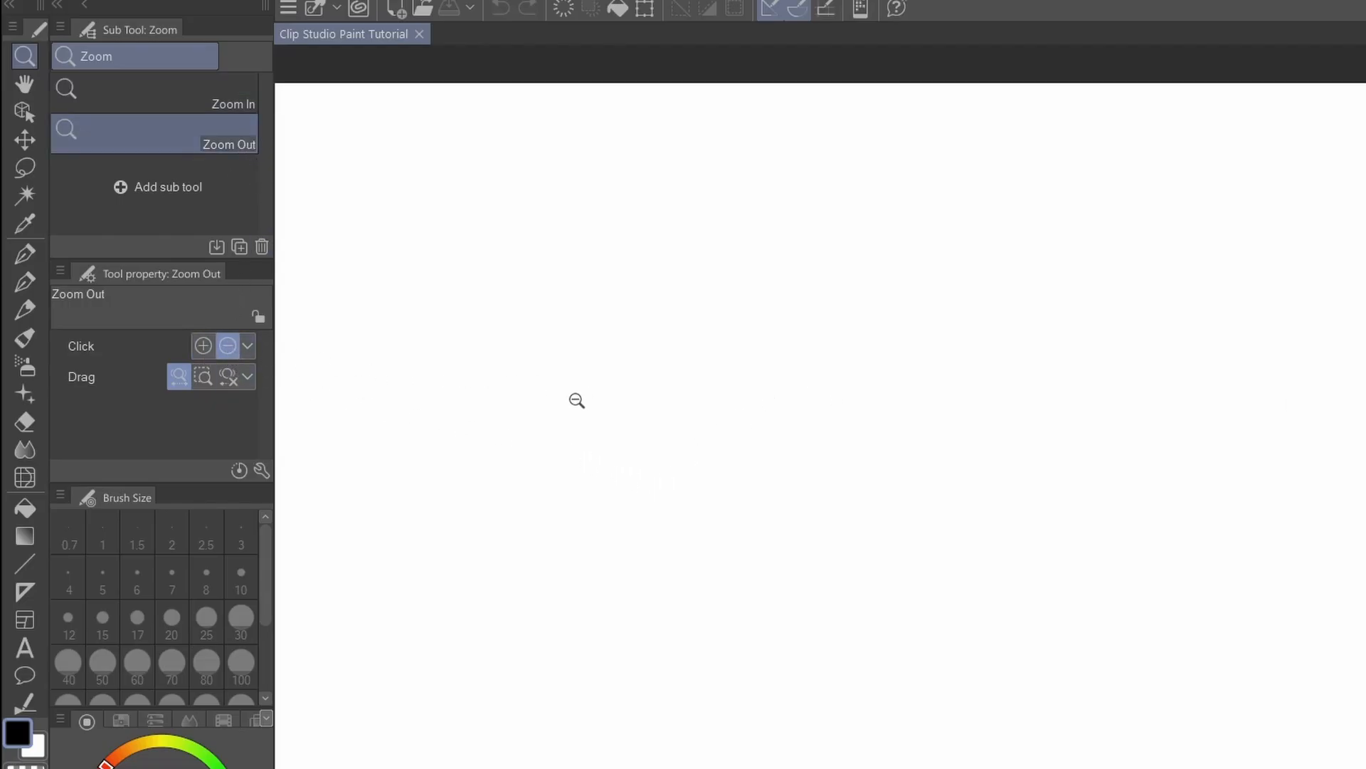
{"action": "left_click", "coordinate": [627, 436]}
{"action": "left_click", "coordinate": [642, 450]}
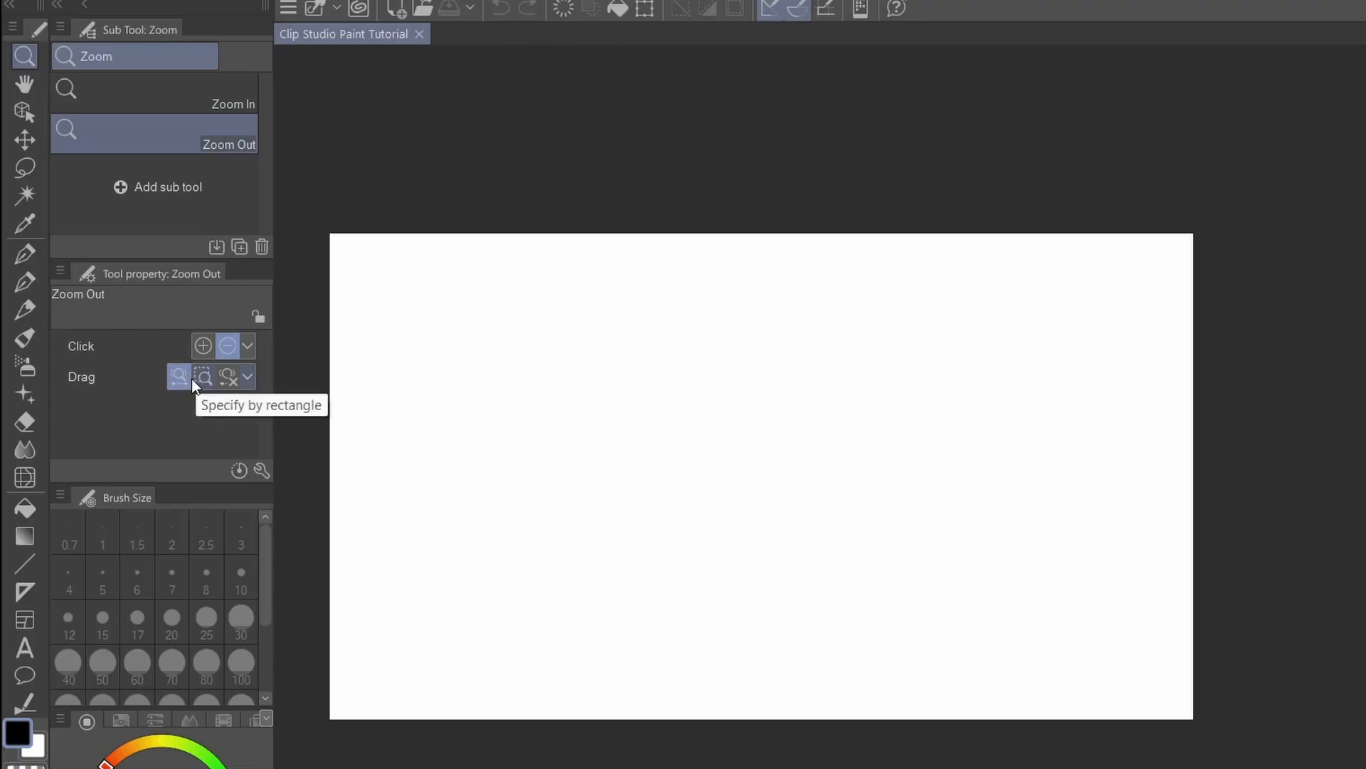
{"action": "left_click_drag", "start_coordinate": [576, 449], "coordinate": [479, 375]}
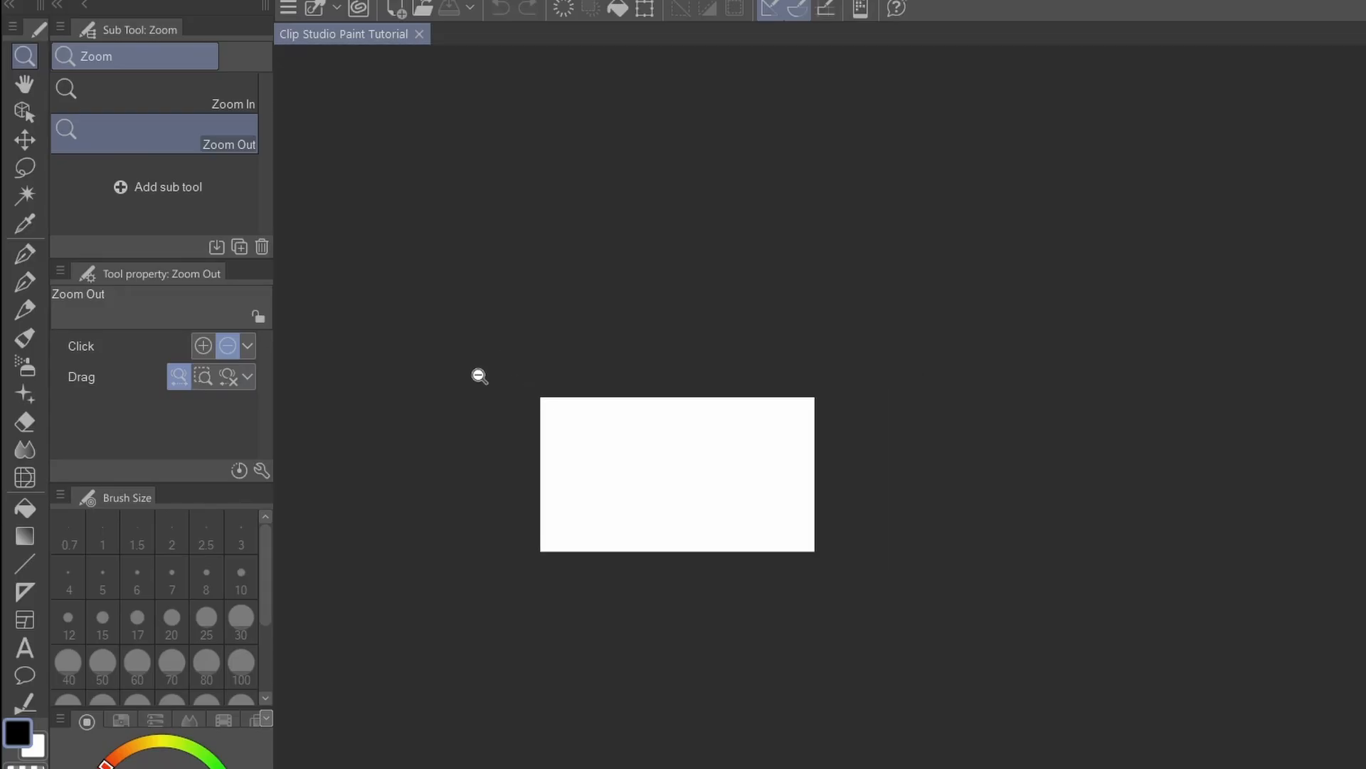
- Set the Zoom Out sub tool to specify by rectangle and zoom in, and enlarge two rectangular areas of the canvas
{"action": "left_click", "coordinate": [205, 377]}
{"action": "left_click", "coordinate": [203, 346]}
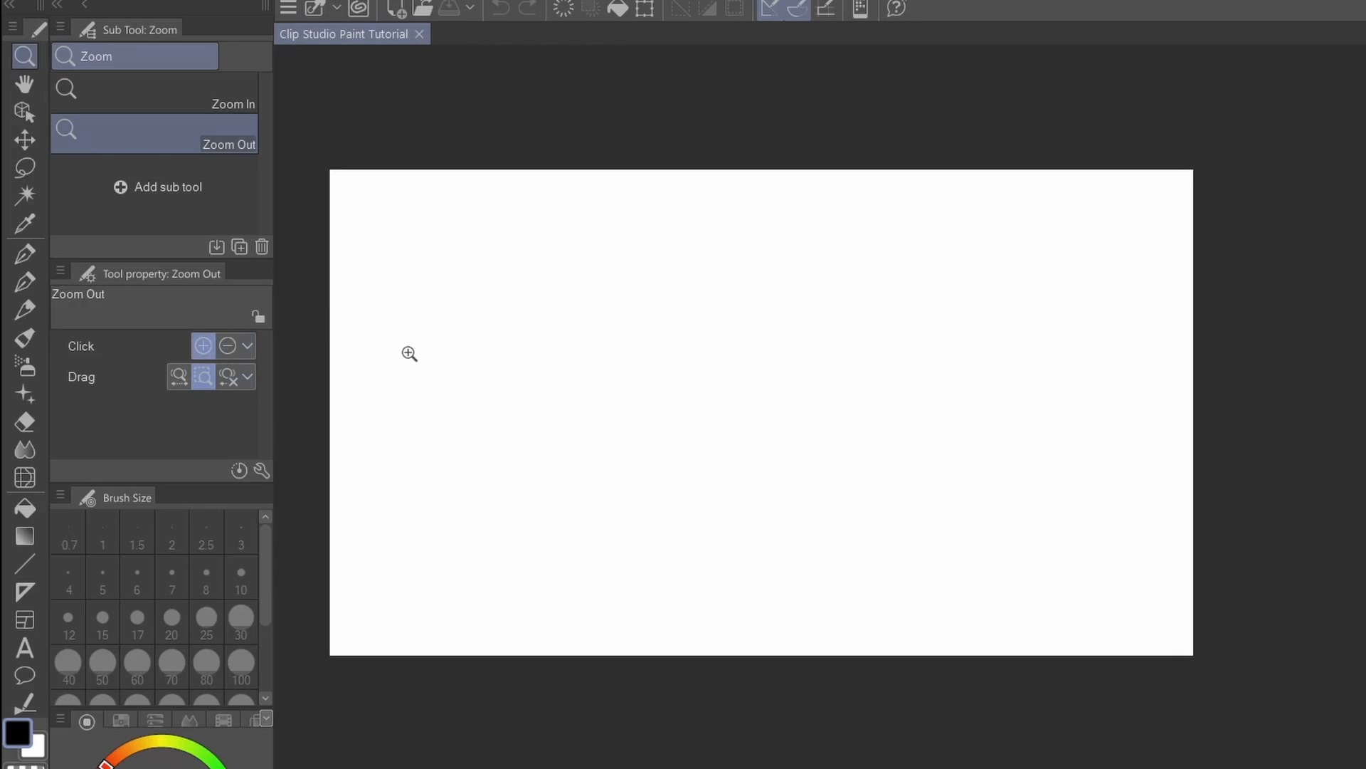
{"action": "left_click_drag", "start_coordinate": [367, 244], "coordinate": [1162, 562]}
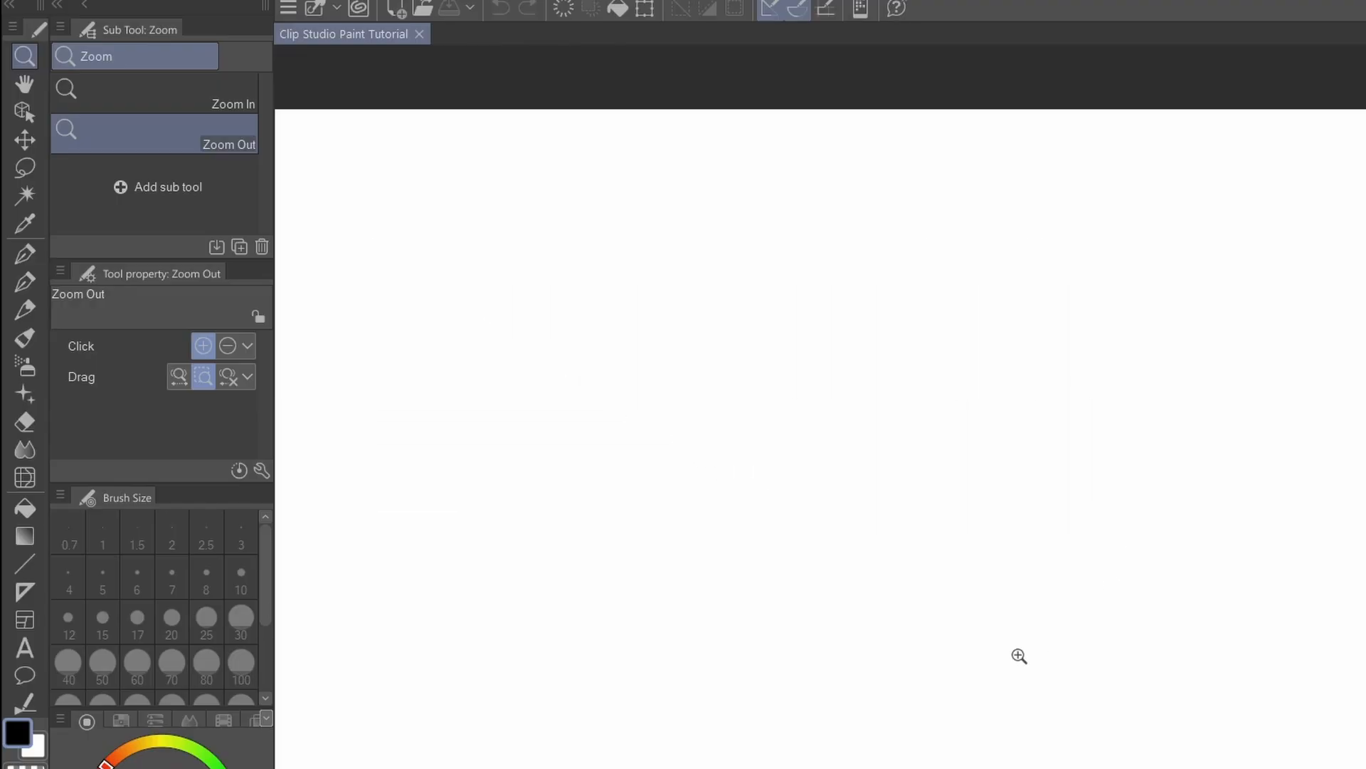
{"action": "left_click_drag", "start_coordinate": [481, 220], "coordinate": [829, 748]}
- Set the Zoom Out sub tool's click action back to zooming out and zoom out on the canvas
{"action": "left_click", "coordinate": [229, 353]}
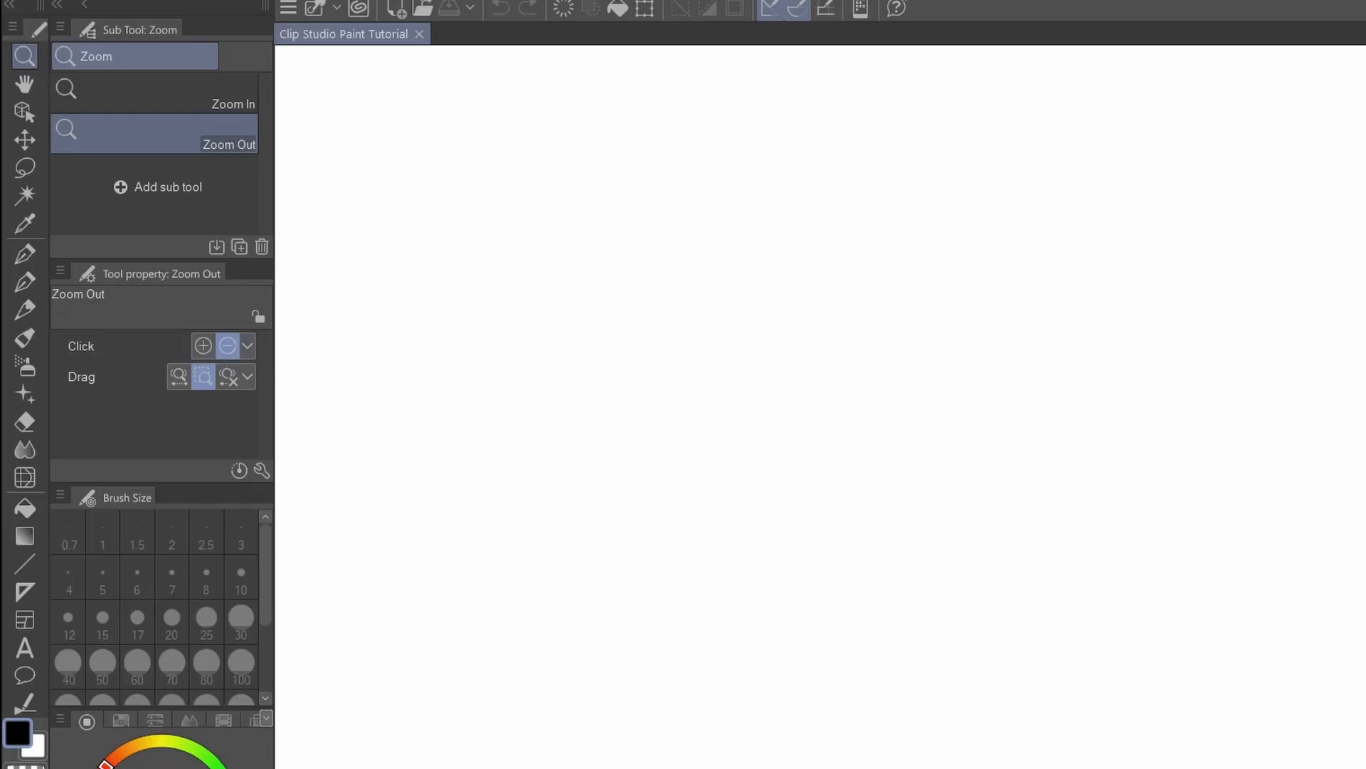
{"action": "left_click", "coordinate": [759, 662]}
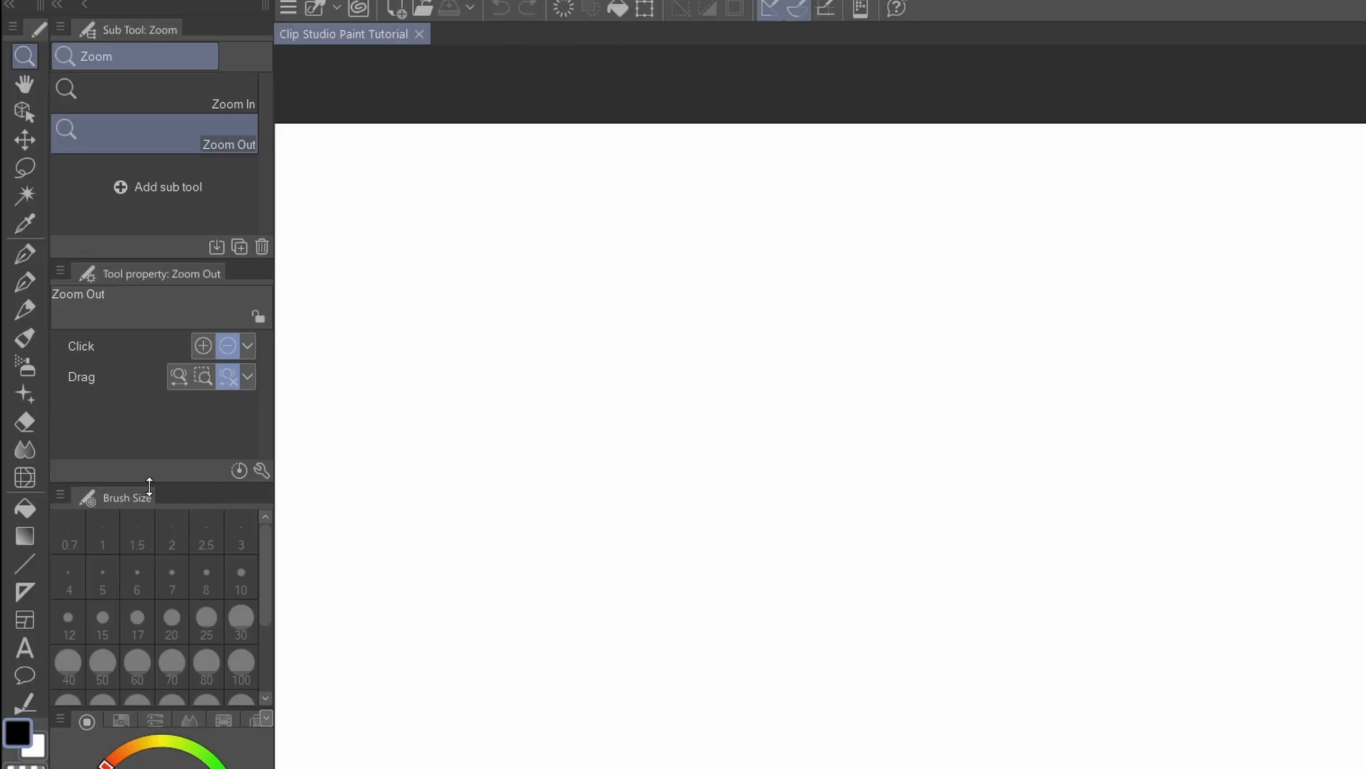
{"action": "left_click", "coordinate": [24, 87]}
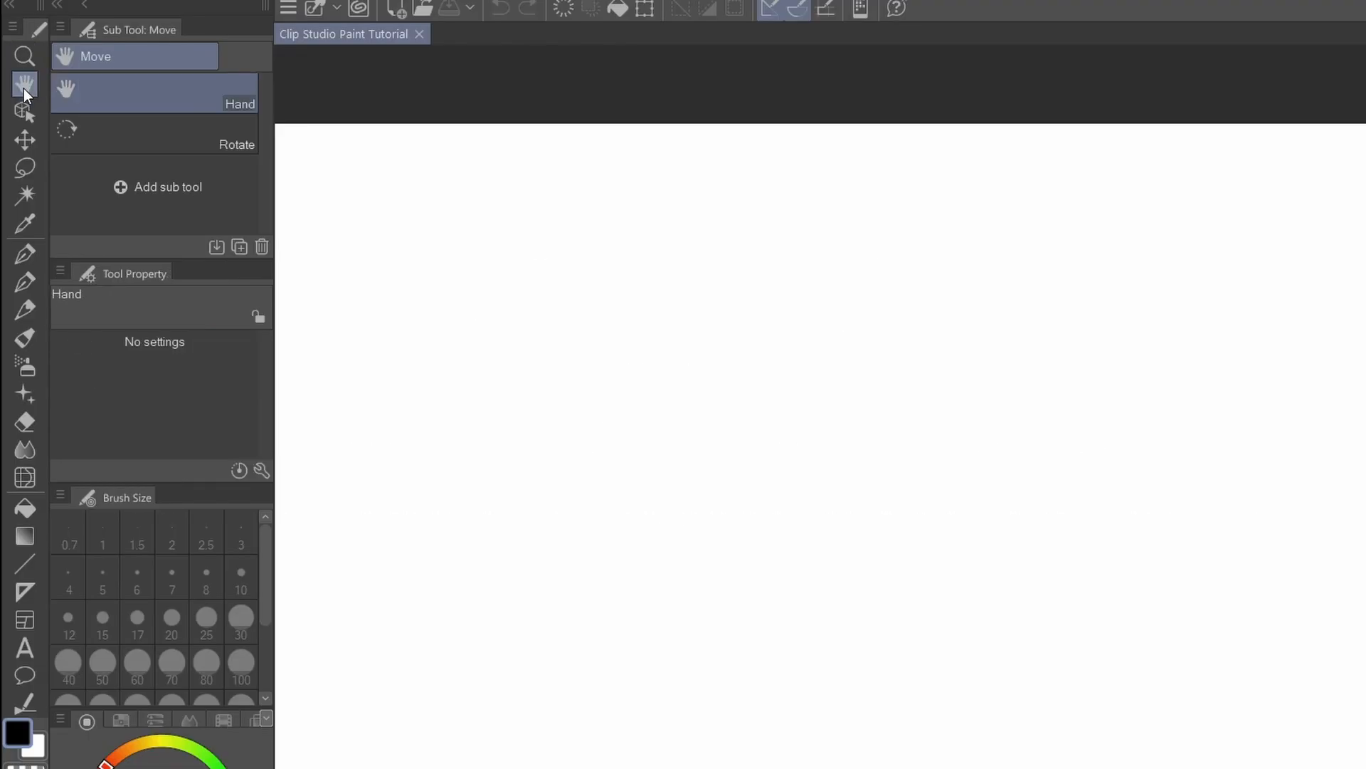
{"action": "left_click", "coordinate": [26, 57]}
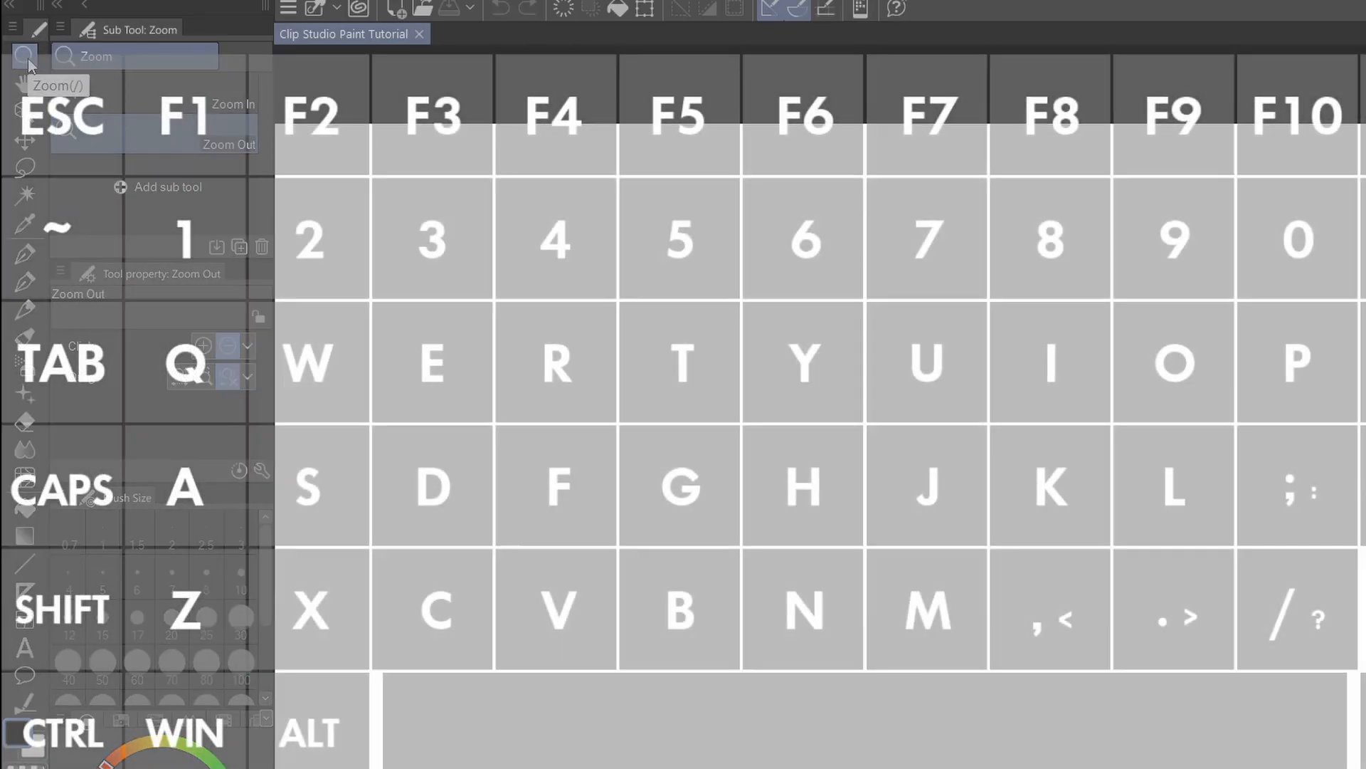
- Zoom the canvas view in and out in increments, down to 12.5%, and fit it to the window
{"action": "key", "text": "ctrl+equal"}
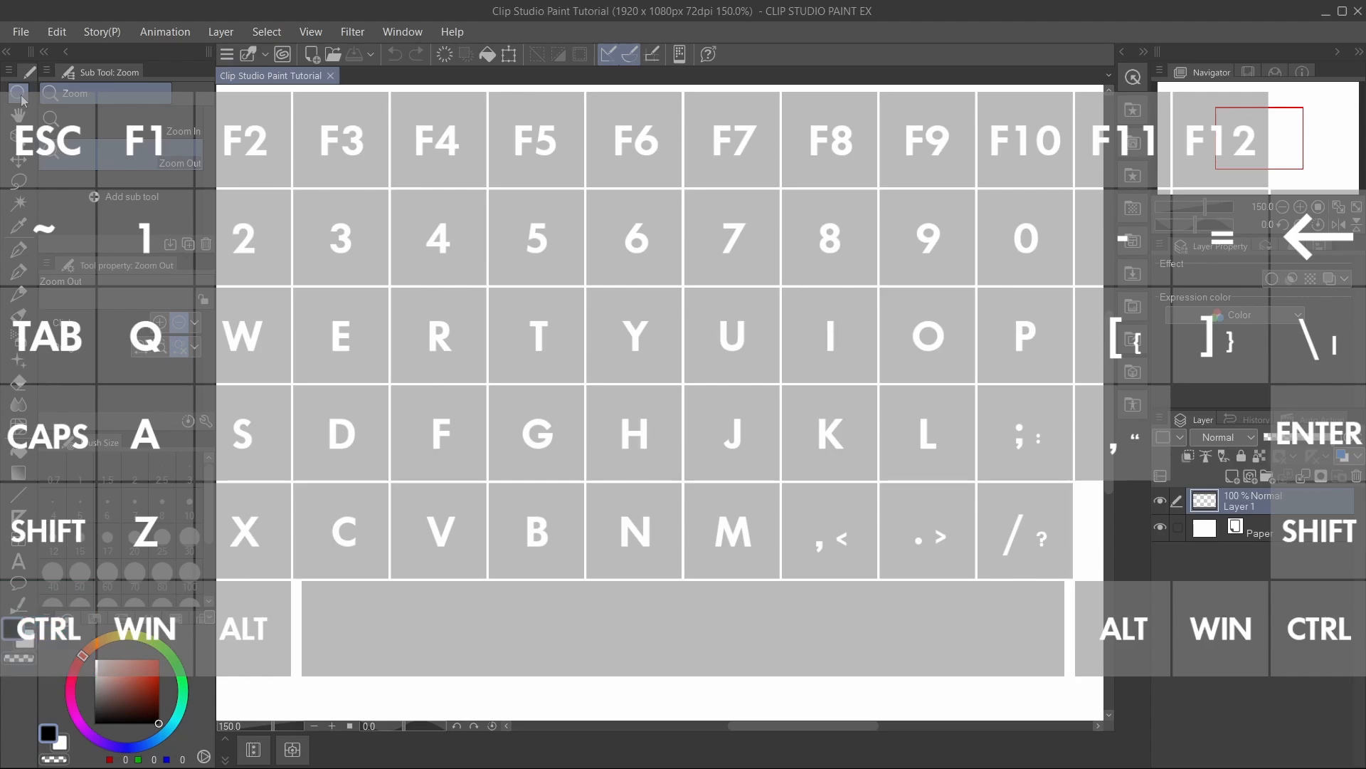
{"action": "key", "text": "ctrl+minus"}
{"action": "key", "text": "ctrl+0"}
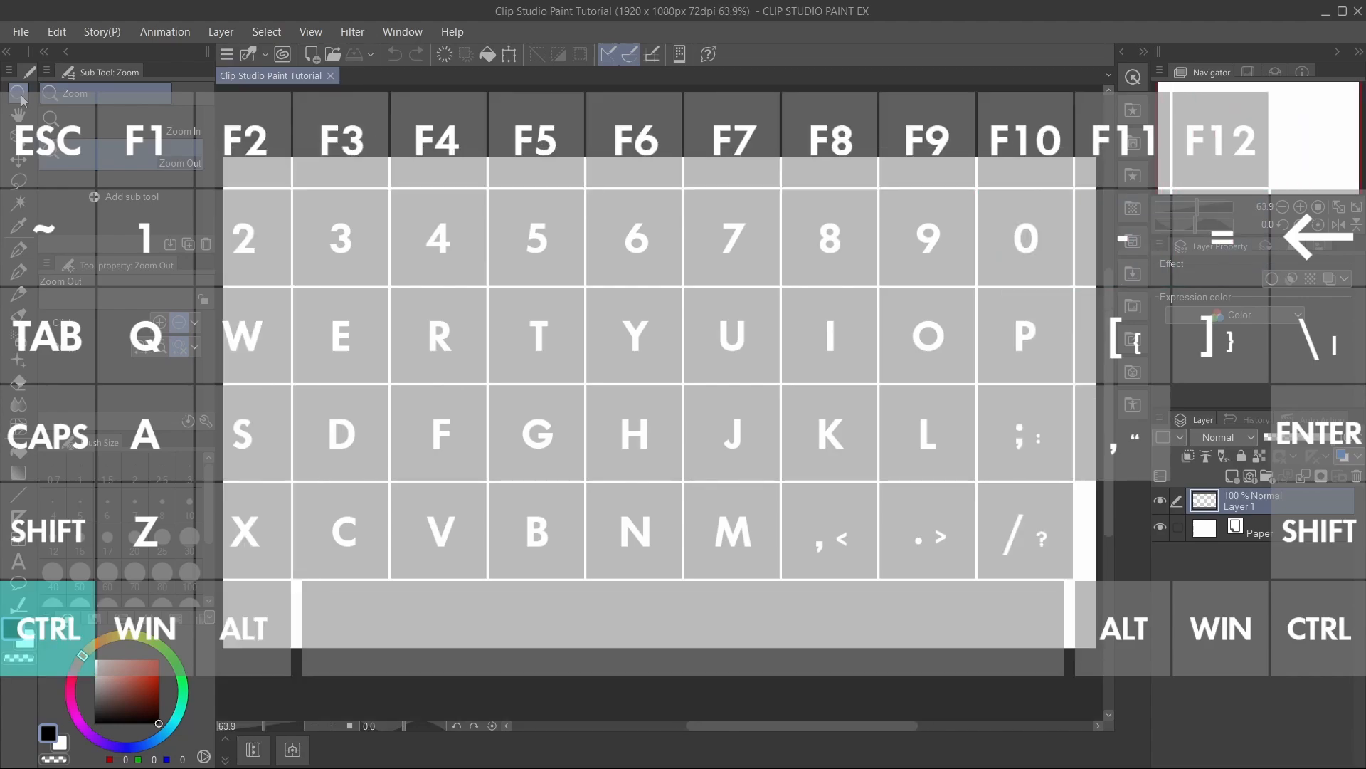
{"action": "key", "text": "ctrl+minus"}
{"action": "key", "text": "ctrl+minus"}
{"action": "key", "text": "ctrl+minus"}
{"action": "key", "text": "ctrl+minus"}
{"action": "key", "text": "ctrl+minus"}
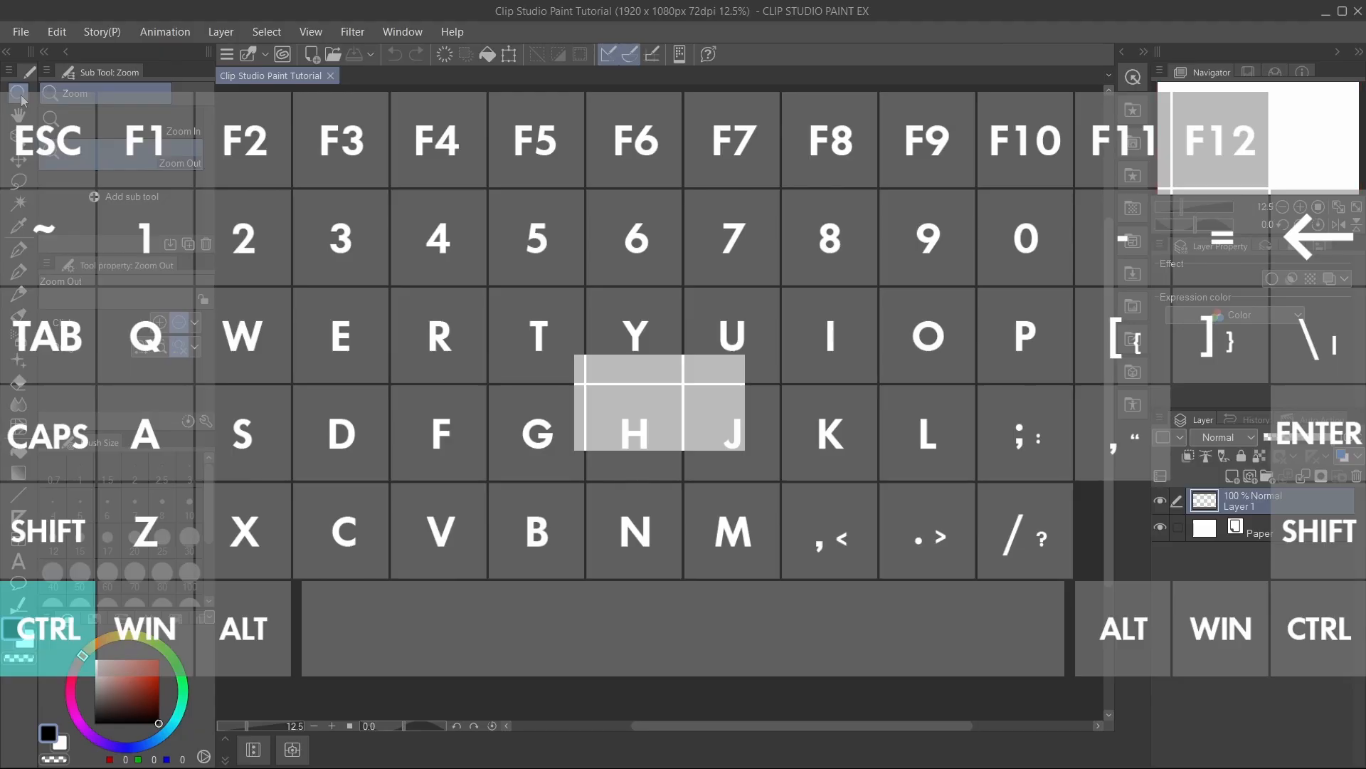
{"action": "key", "text": "ctrl+0"}
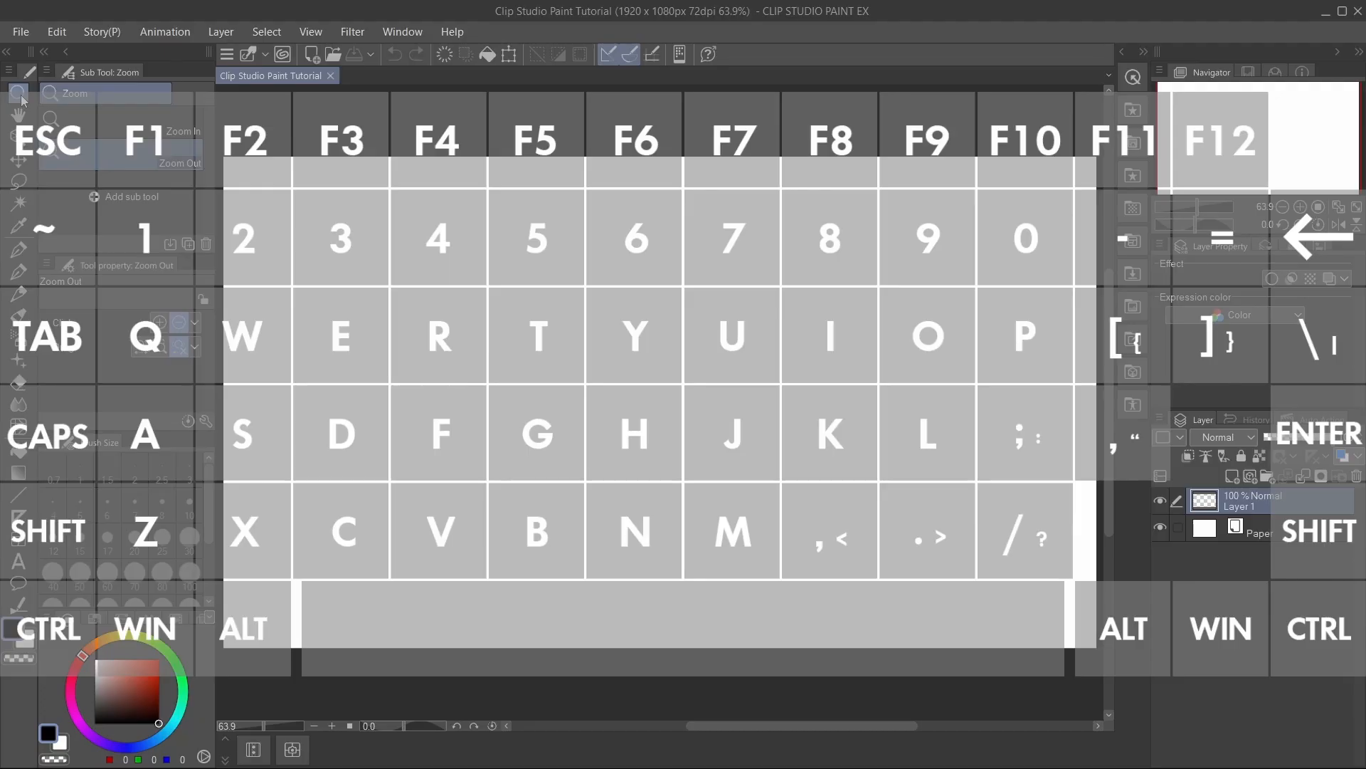
- Rotate the canvas view counterclockwise in increments to -50 degrees and reset its rotation
{"action": "key", "text": "minus"}
{"action": "key", "text": "minus"}
{"action": "key", "text": "minus"}
{"action": "key", "text": "minus"}
{"action": "key", "text": "minus"}
{"action": "key", "text": "minus"}
{"action": "key", "text": "minus"}
{"action": "key", "text": "minus"}
{"action": "key", "text": "minus"}
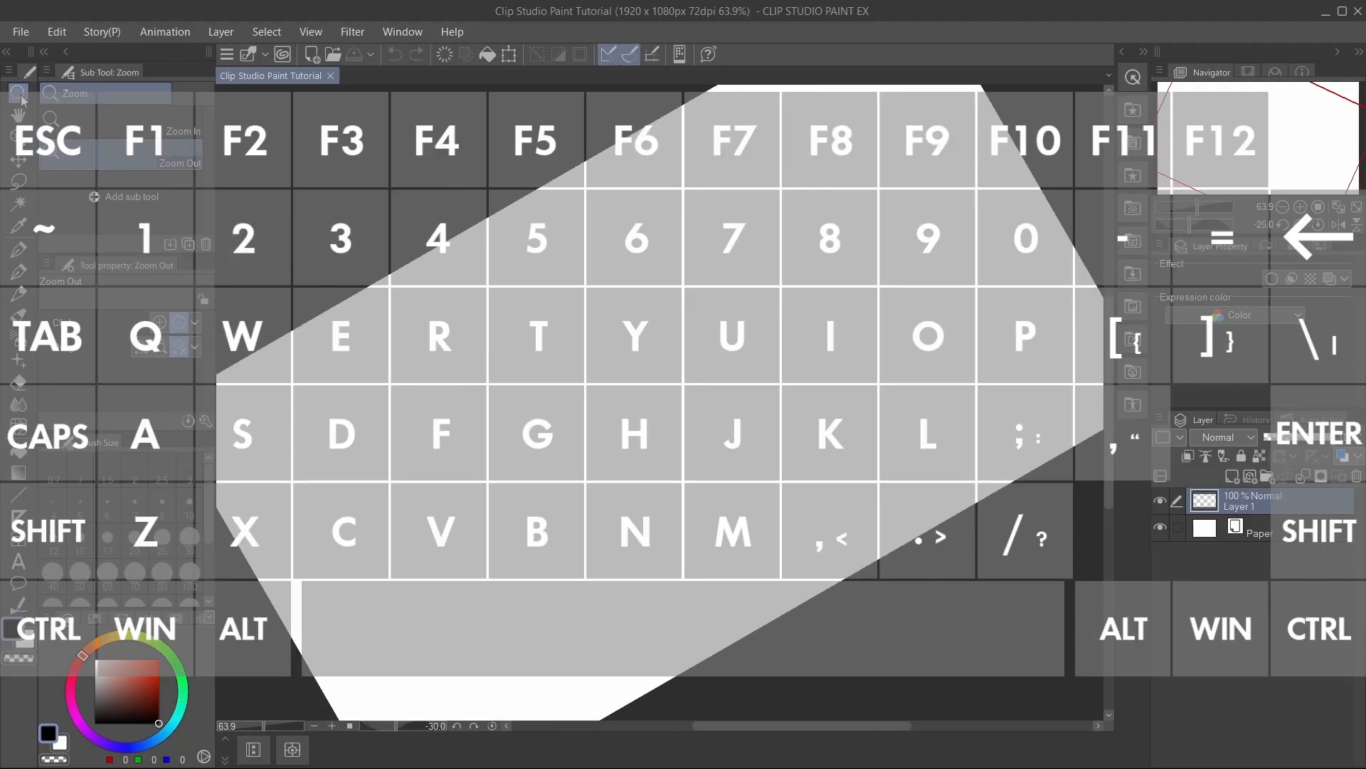
{"action": "key", "text": "minus"}
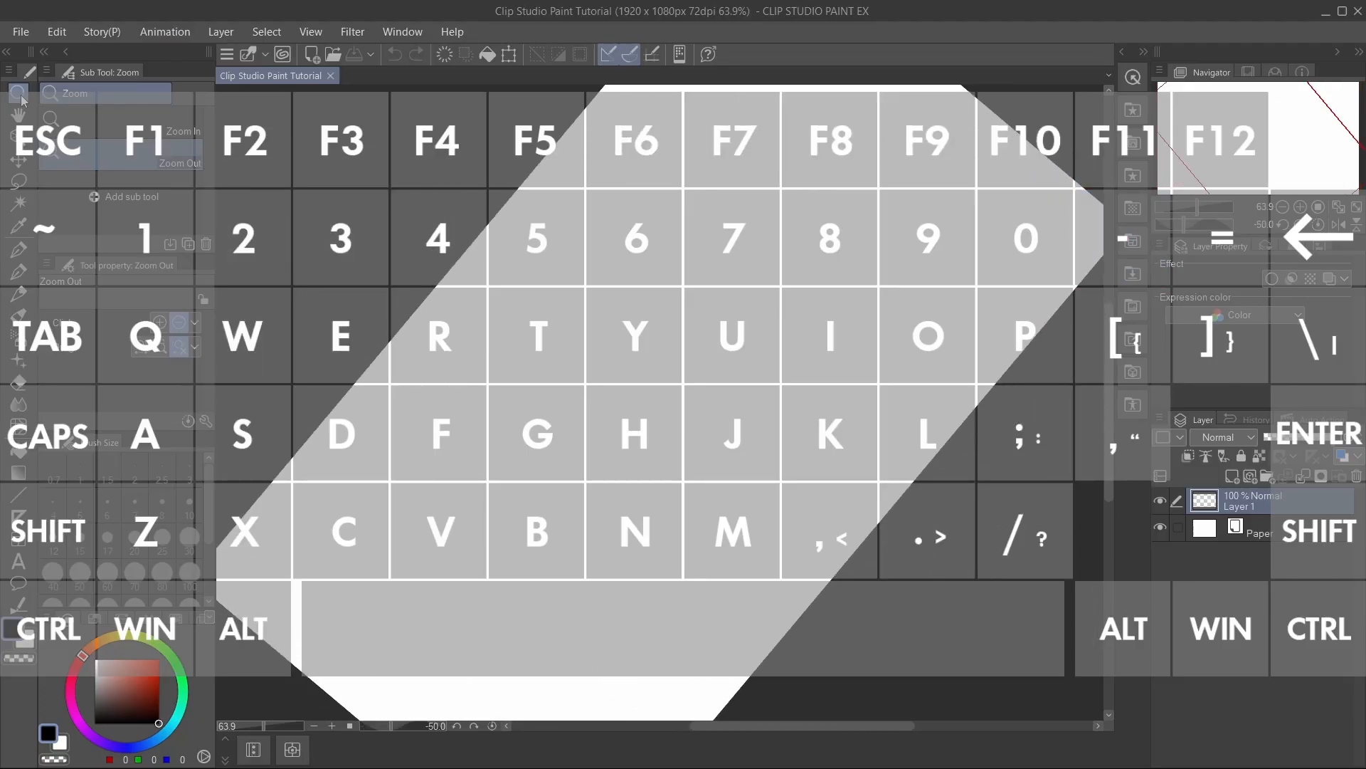
{"action": "key", "text": "6"}
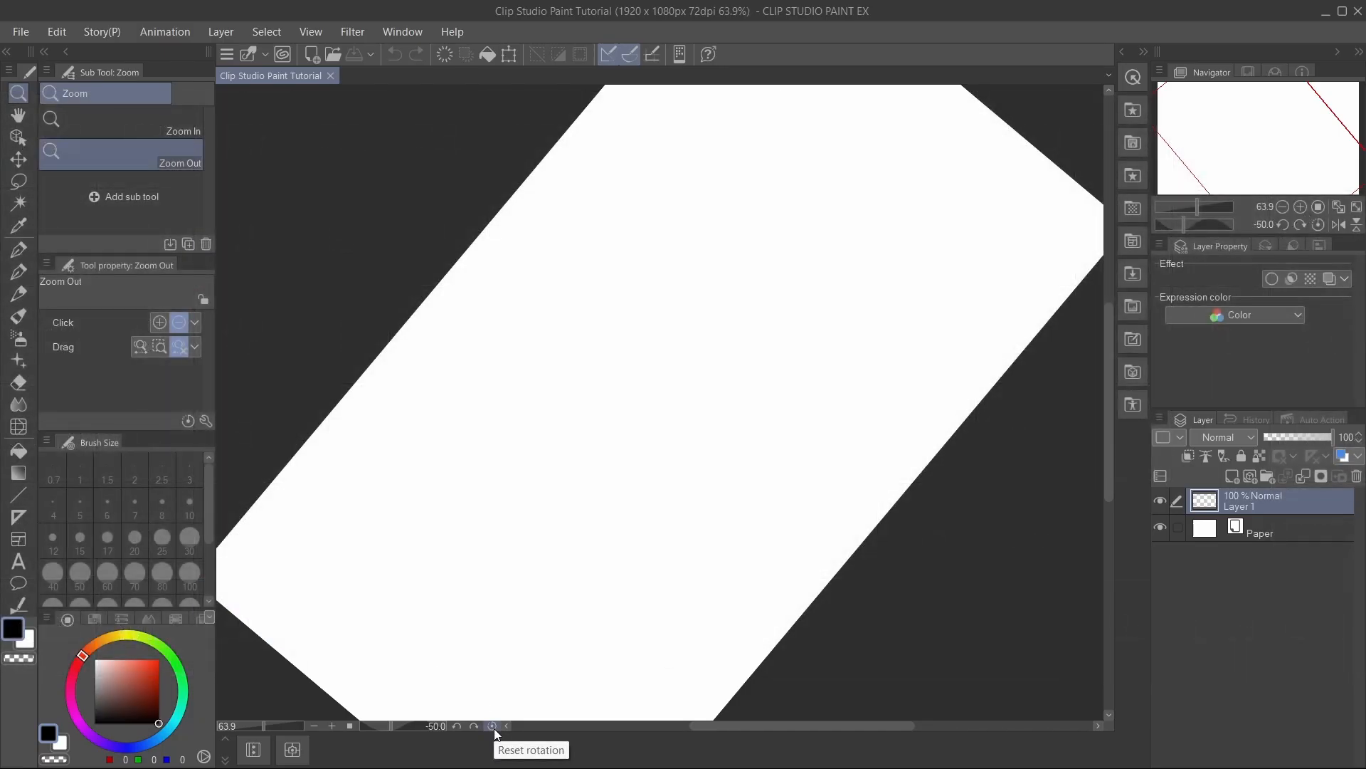
{"action": "left_click", "coordinate": [492, 726]}
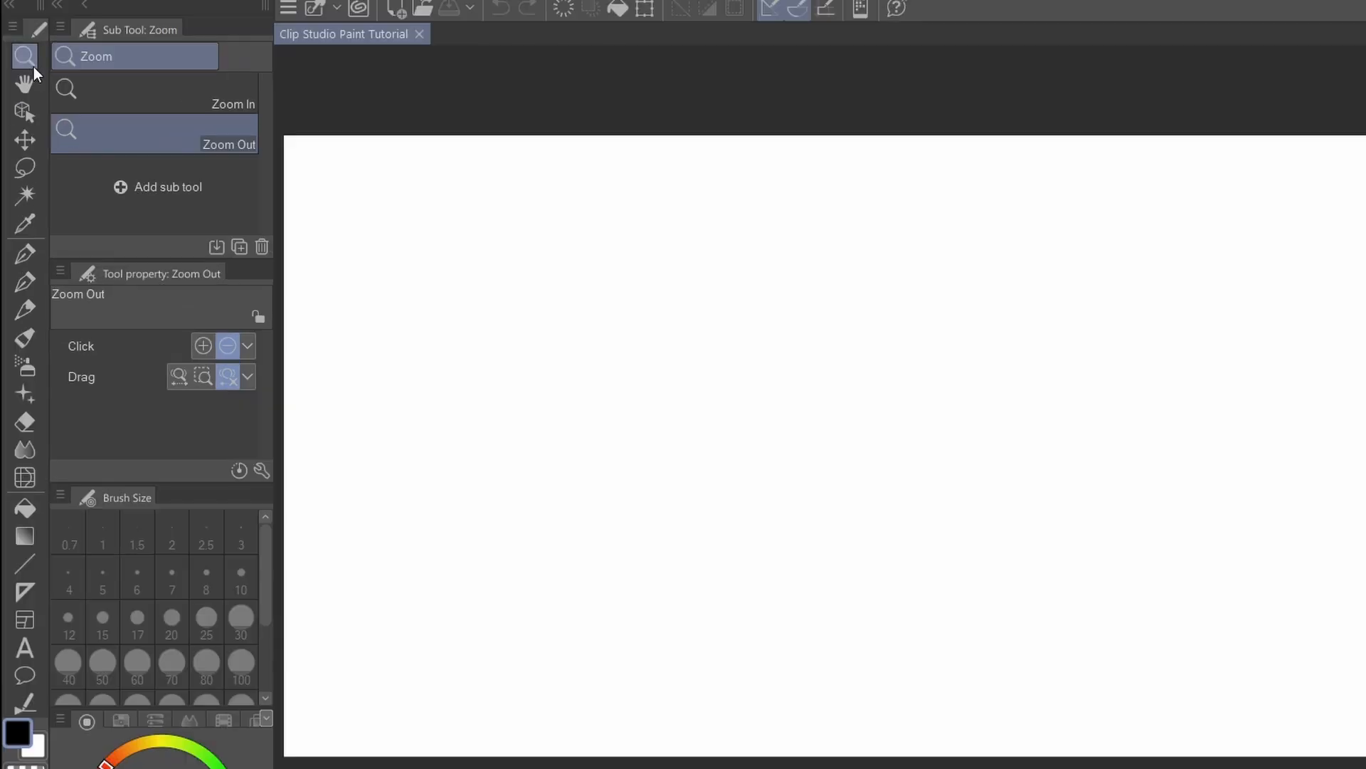
- Pan the canvas with the Hand sub tool, and rotate it freehand with the Rotate sub tool before resetting the rotation
{"action": "left_click", "coordinate": [19, 115]}
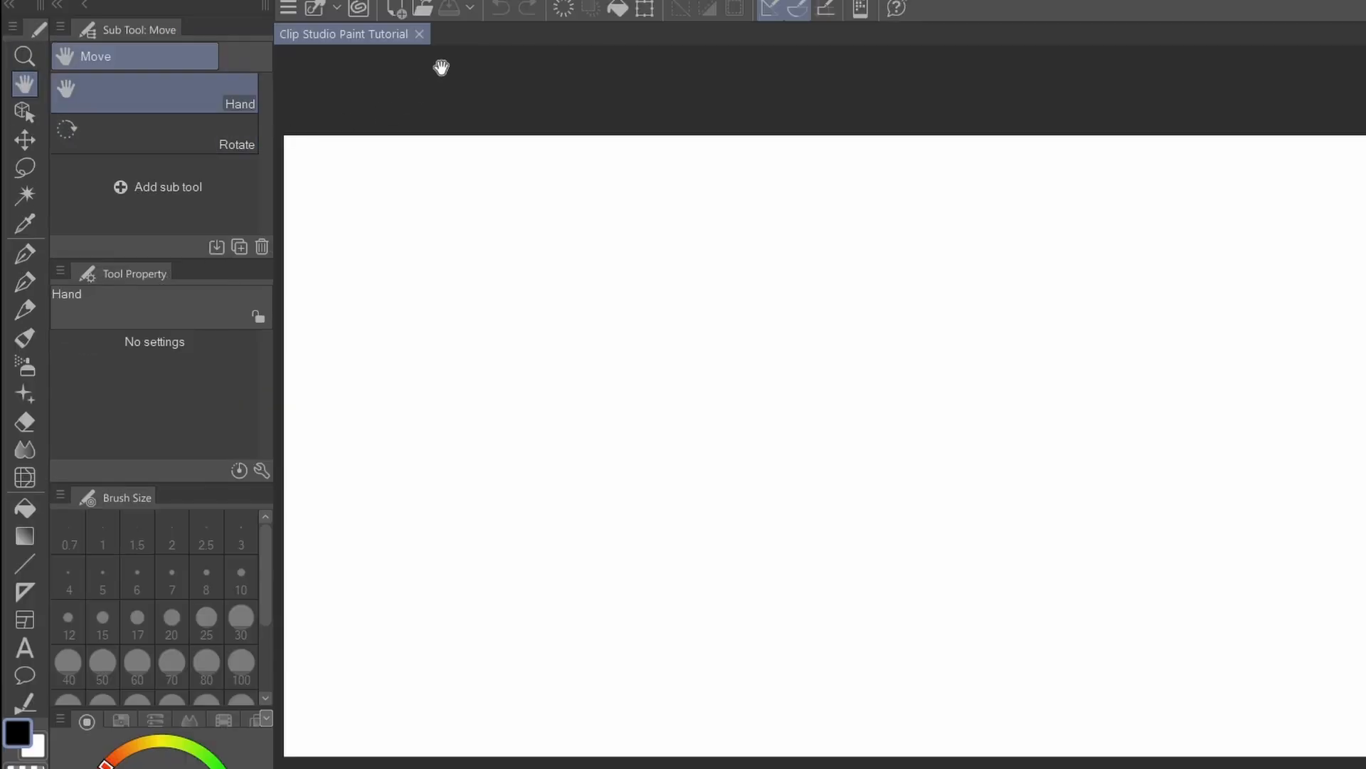
{"action": "left_click_drag", "start_coordinate": [871, 434], "coordinate": [931, 635]}
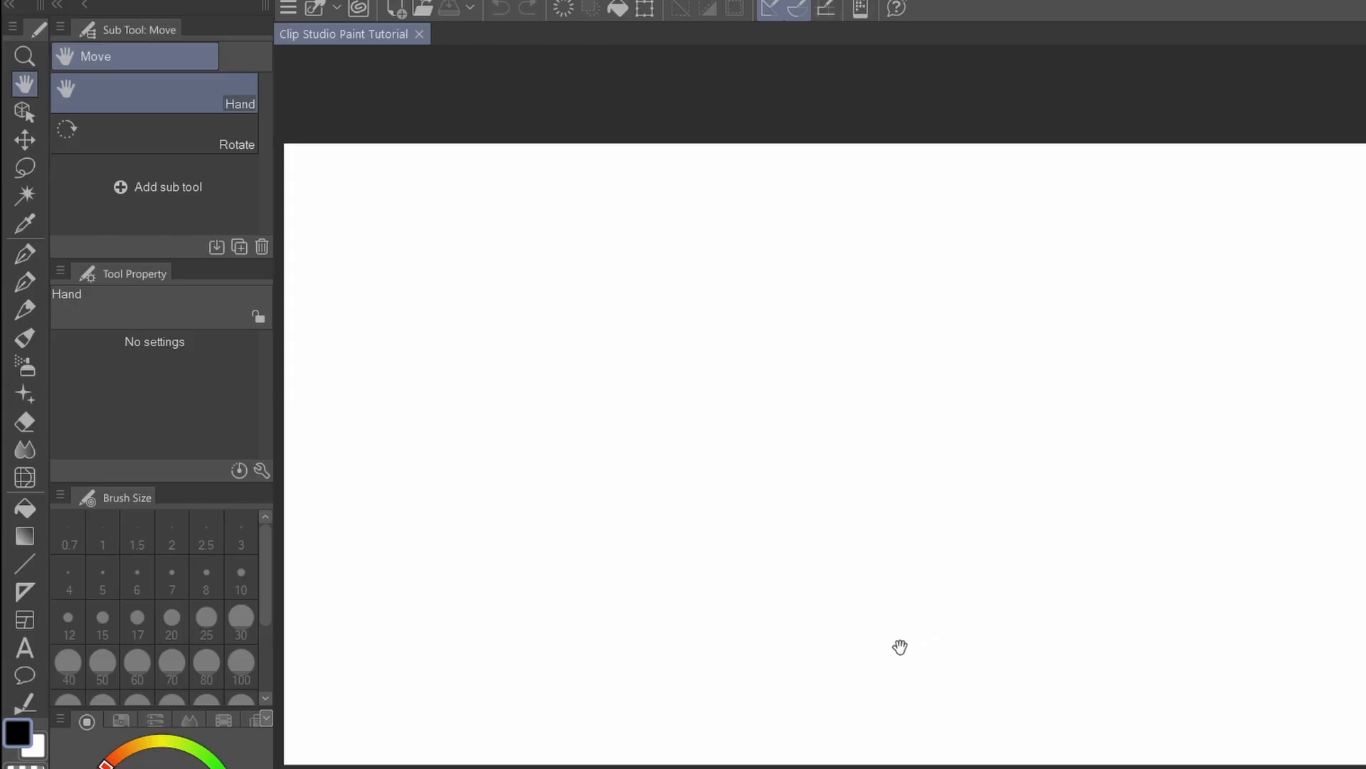
{"action": "left_click", "coordinate": [227, 134]}
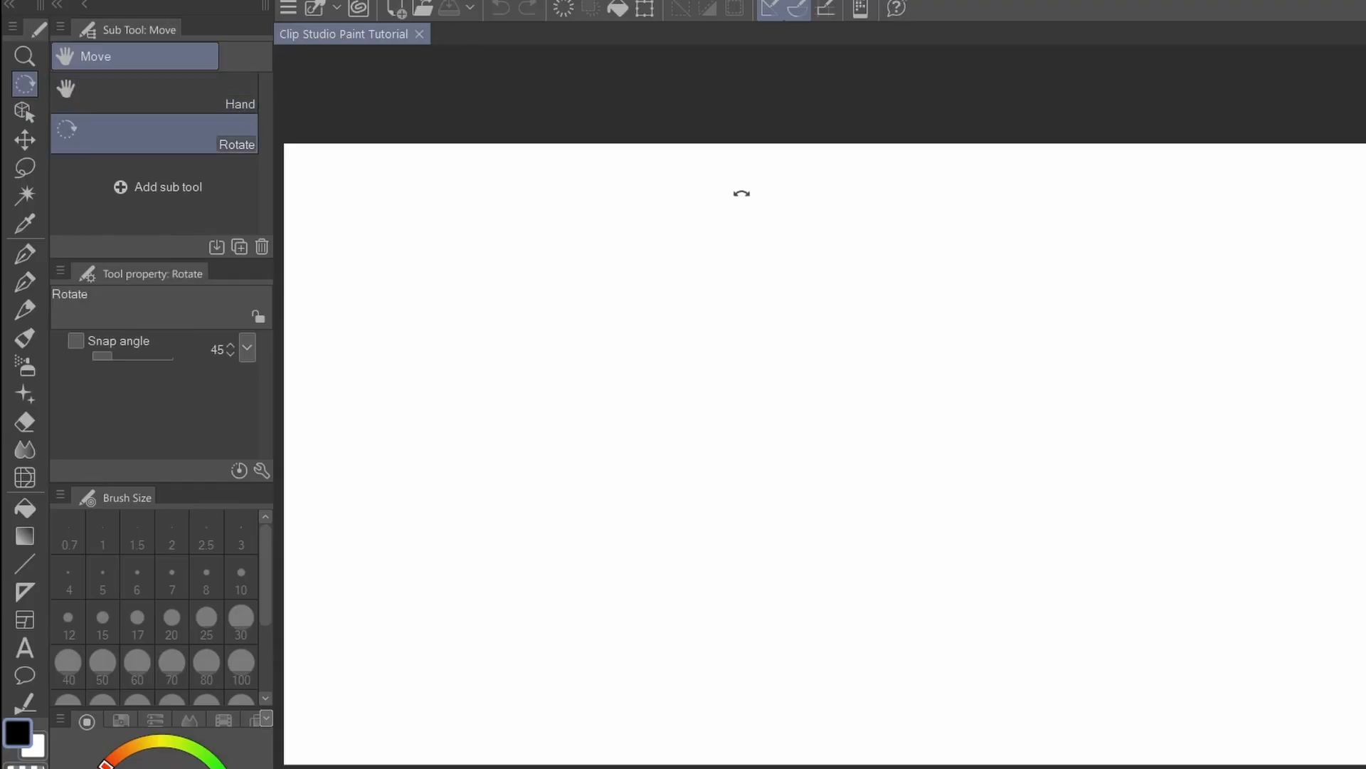
{"action": "left_click_drag", "start_coordinate": [854, 80], "coordinate": [924, 343]}
{"action": "left_click_drag", "start_coordinate": [572, 580], "coordinate": [725, 291]}
{"action": "key", "text": "ctrl+@"}
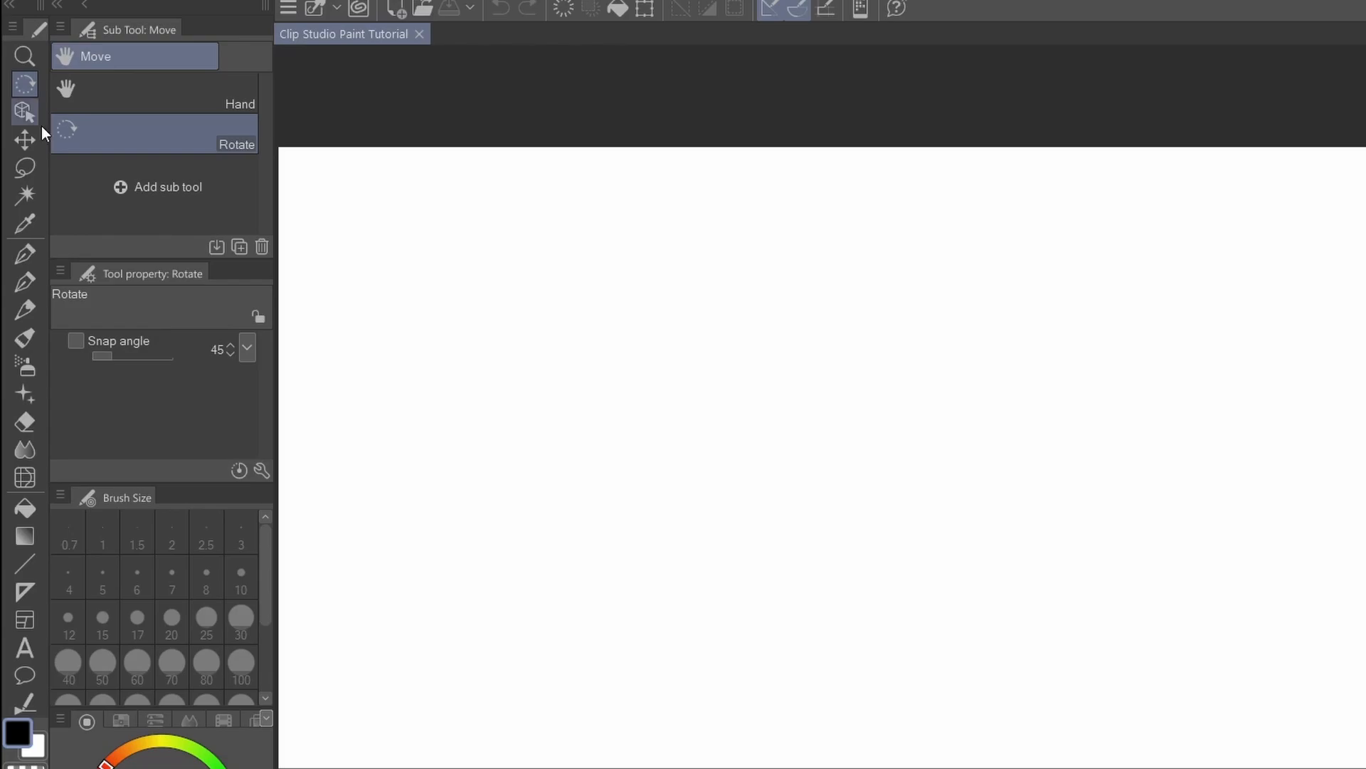
- Look at the Operation tool's sub tools and return to the Move tool's Rotate sub tool
{"action": "left_click", "coordinate": [24, 111]}
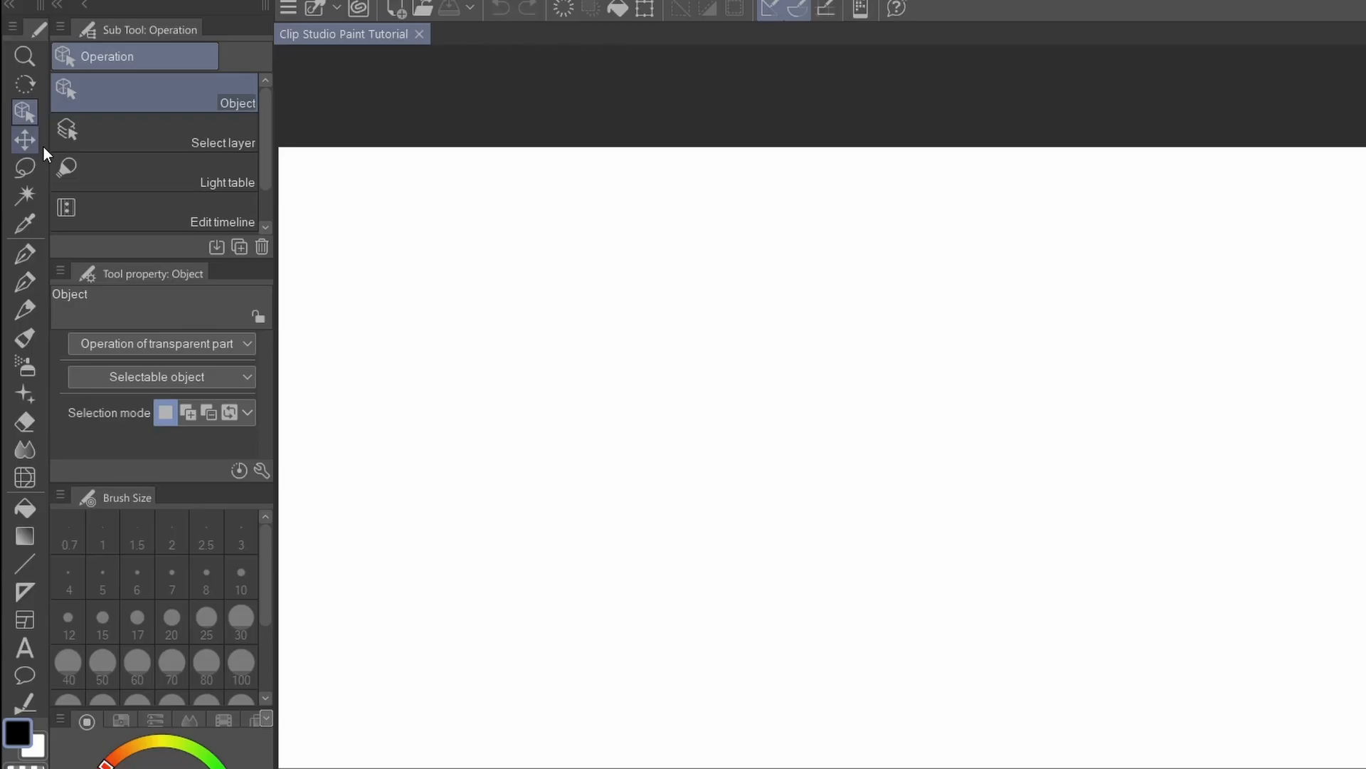
{"action": "left_click", "coordinate": [39, 84]}
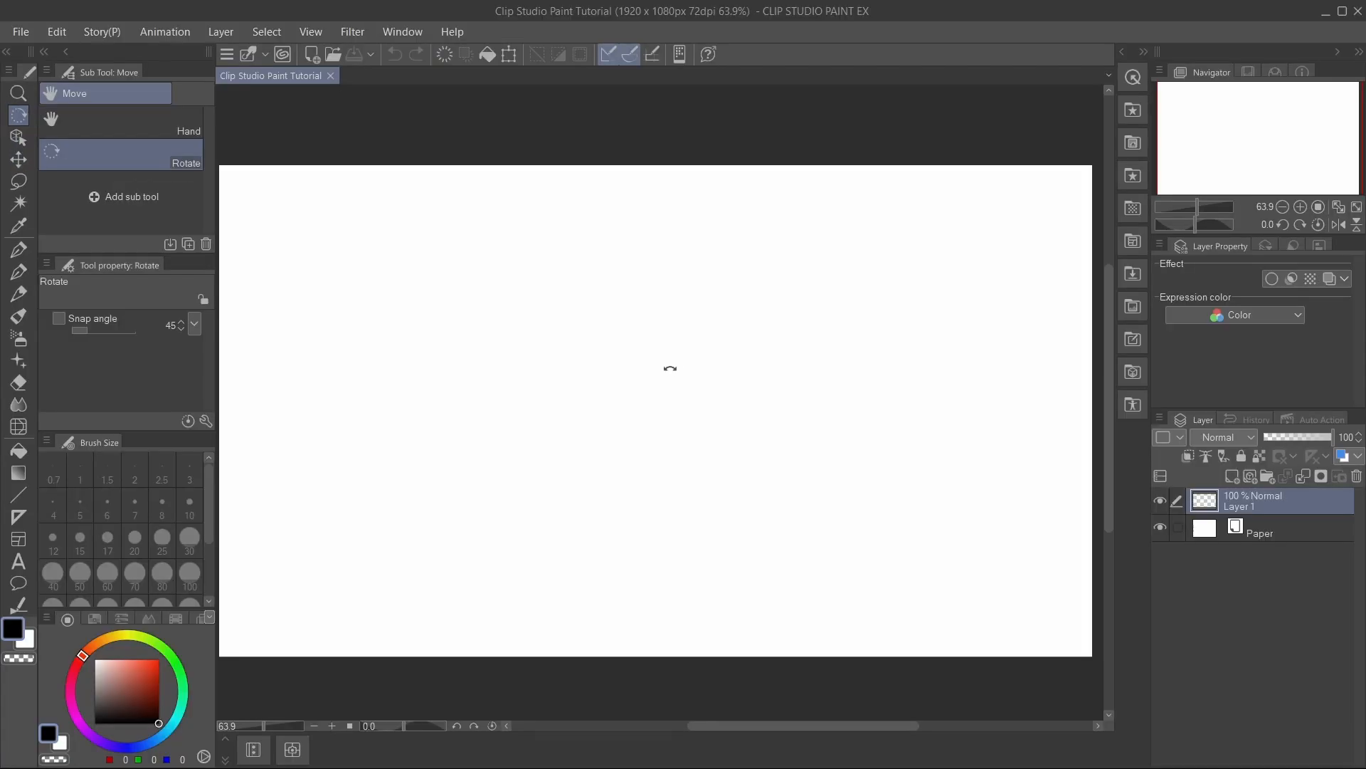
{"action": "key", "text": "alt+Tab"}
{"action": "key", "text": "alt+Tab"}
{"action": "key", "text": "alt+Tab"}
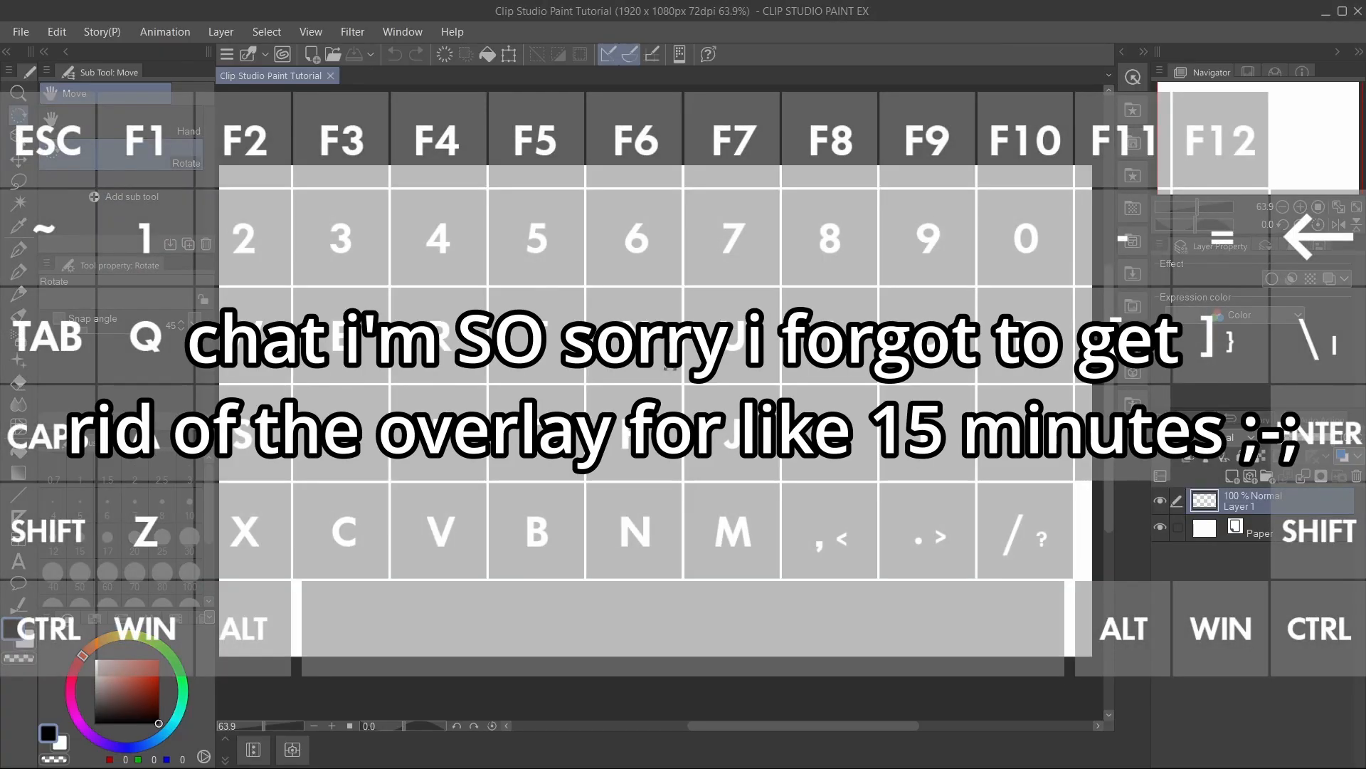
- Pan the canvas slightly with the temporary Hand tool and switch to the Custom Pens sub tools
{"action": "key", "text": "space"}
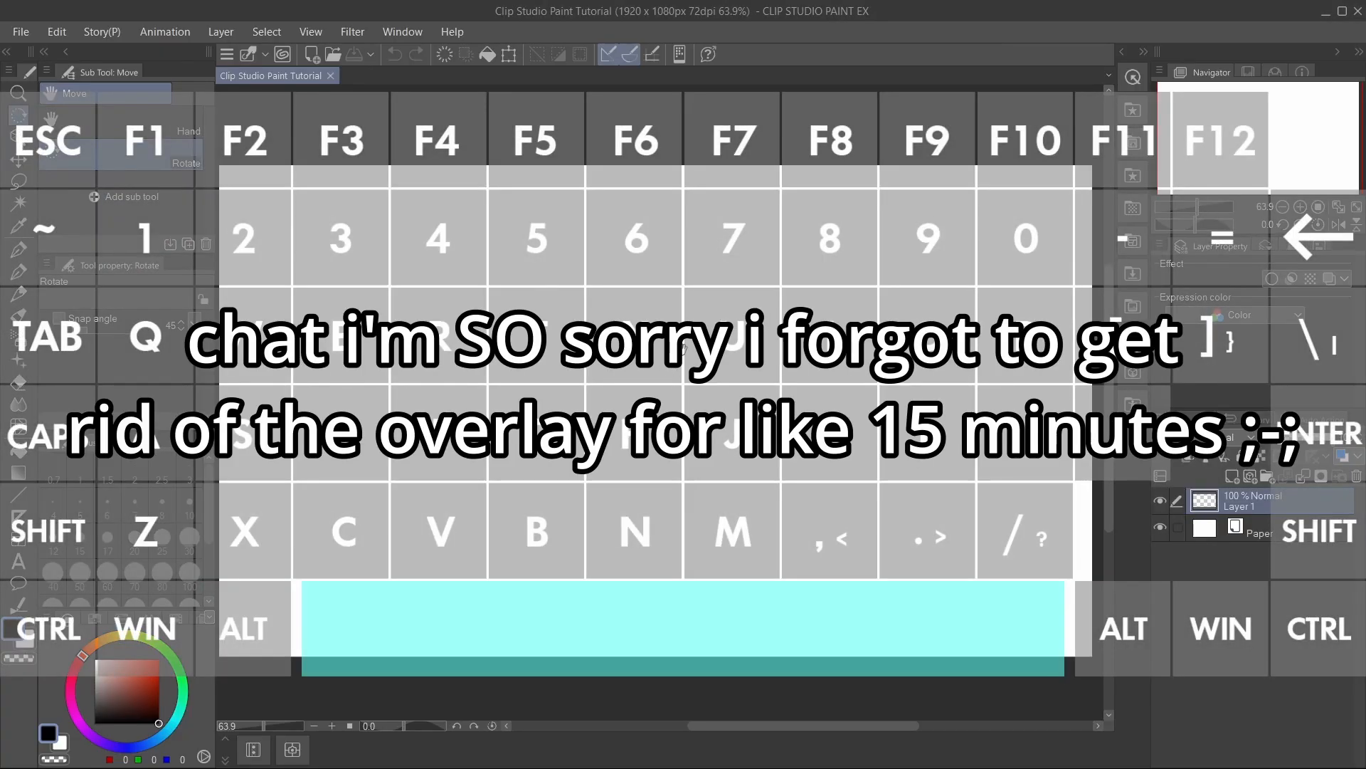
{"action": "mouse_move", "coordinate": [681, 348]}
{"action": "left_mouse_down"}
{"action": "mouse_move", "coordinate": [818, 307]}
{"action": "mouse_move", "coordinate": [754, 527]}
{"action": "mouse_move", "coordinate": [744, 347]}
{"action": "mouse_move", "coordinate": [705, 343]}
{"action": "left_mouse_up"}
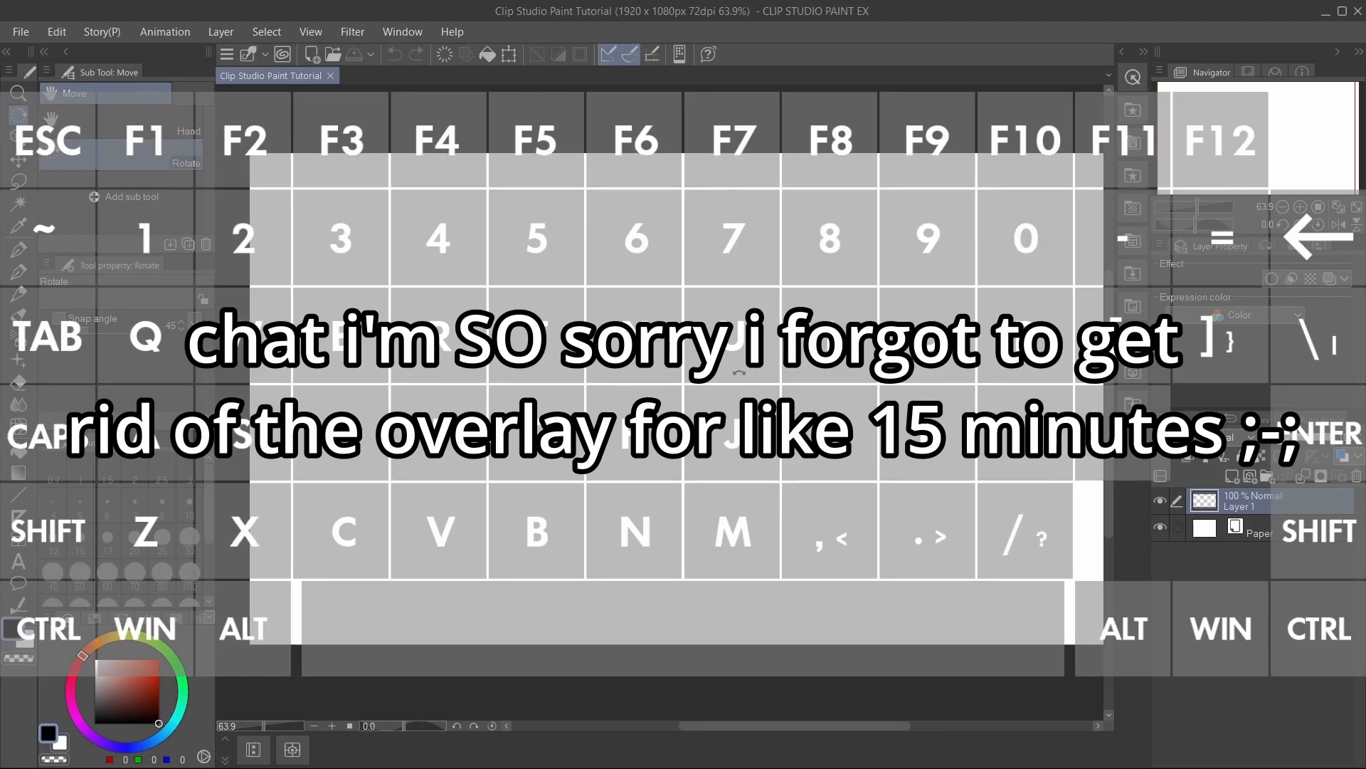
{"action": "key", "text": "p"}
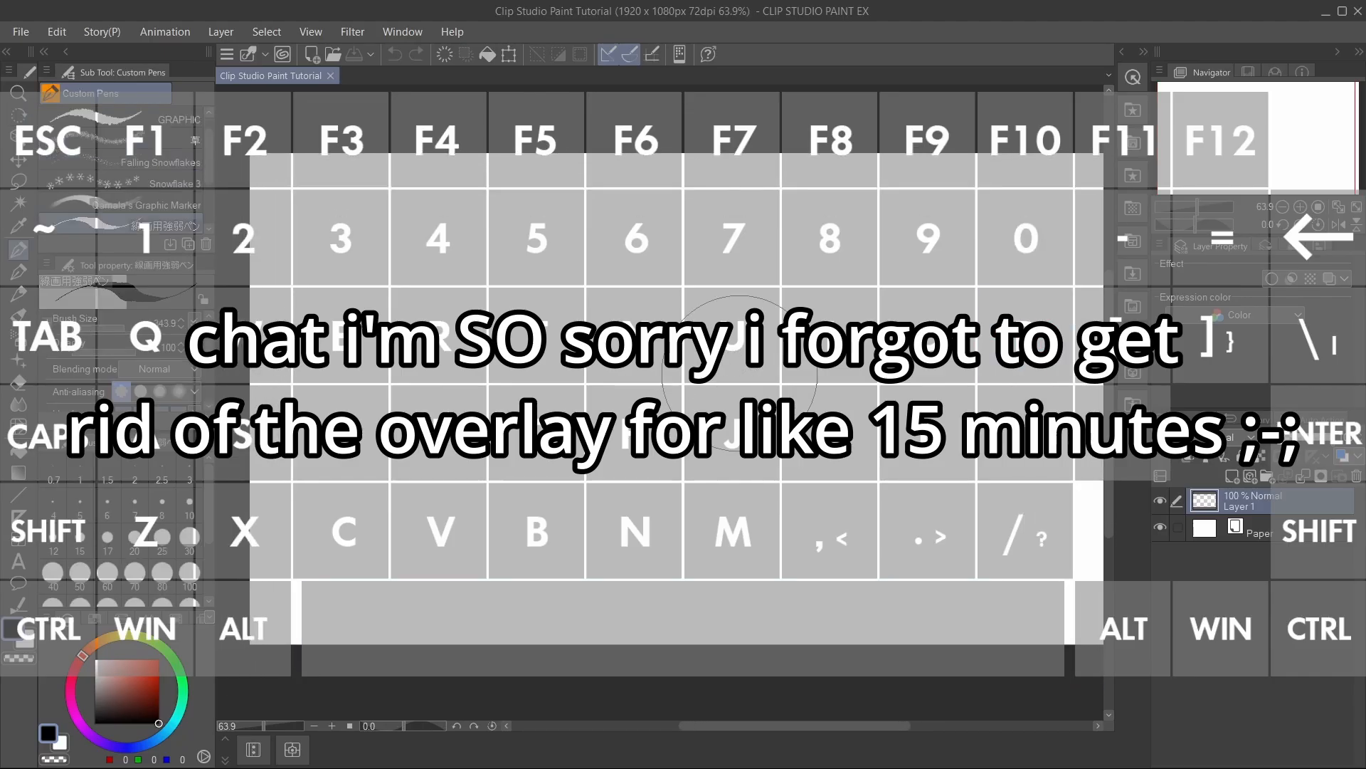
- Rotate the canvas view freehand to about 136 degrees with the Rotate sub tool and reset its rotation
{"action": "key", "text": "r"}
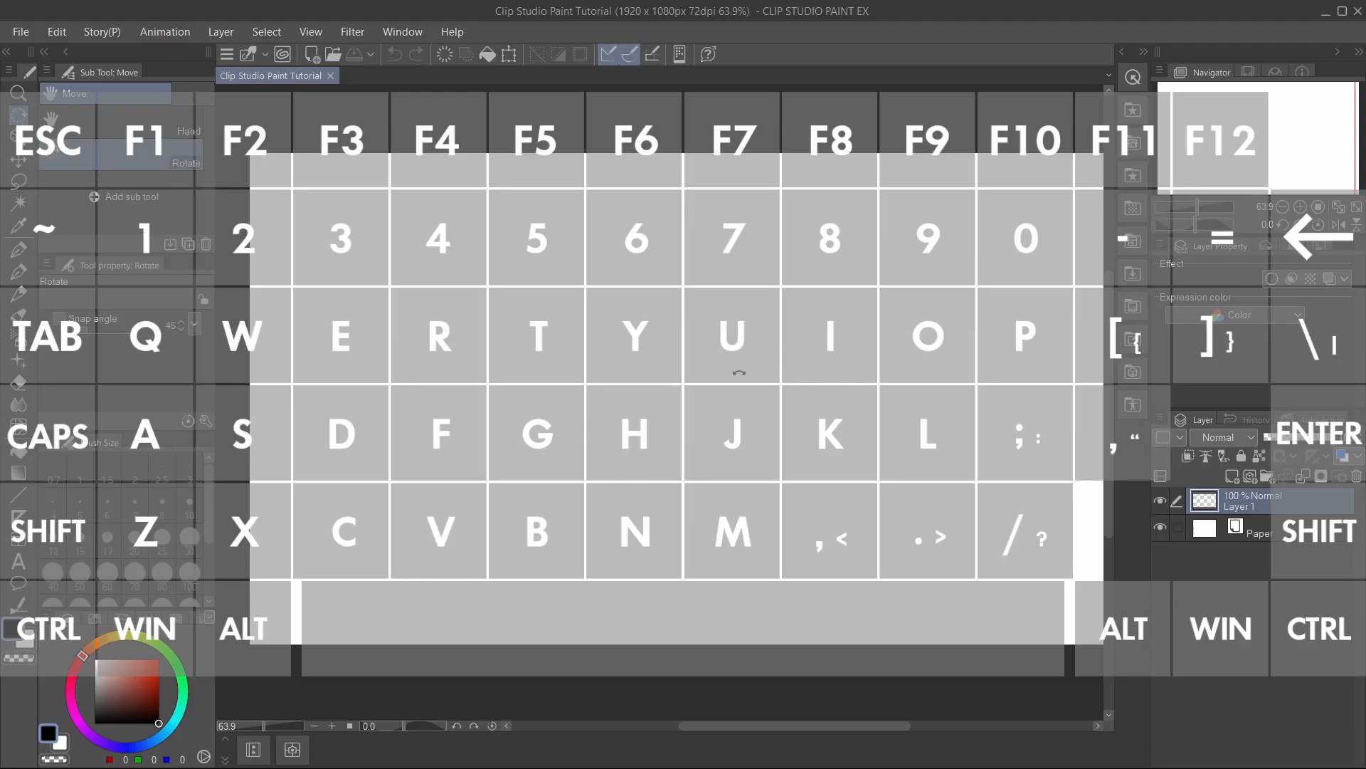
{"action": "left_click_drag", "start_coordinate": [739, 372], "coordinate": [730, 577]}
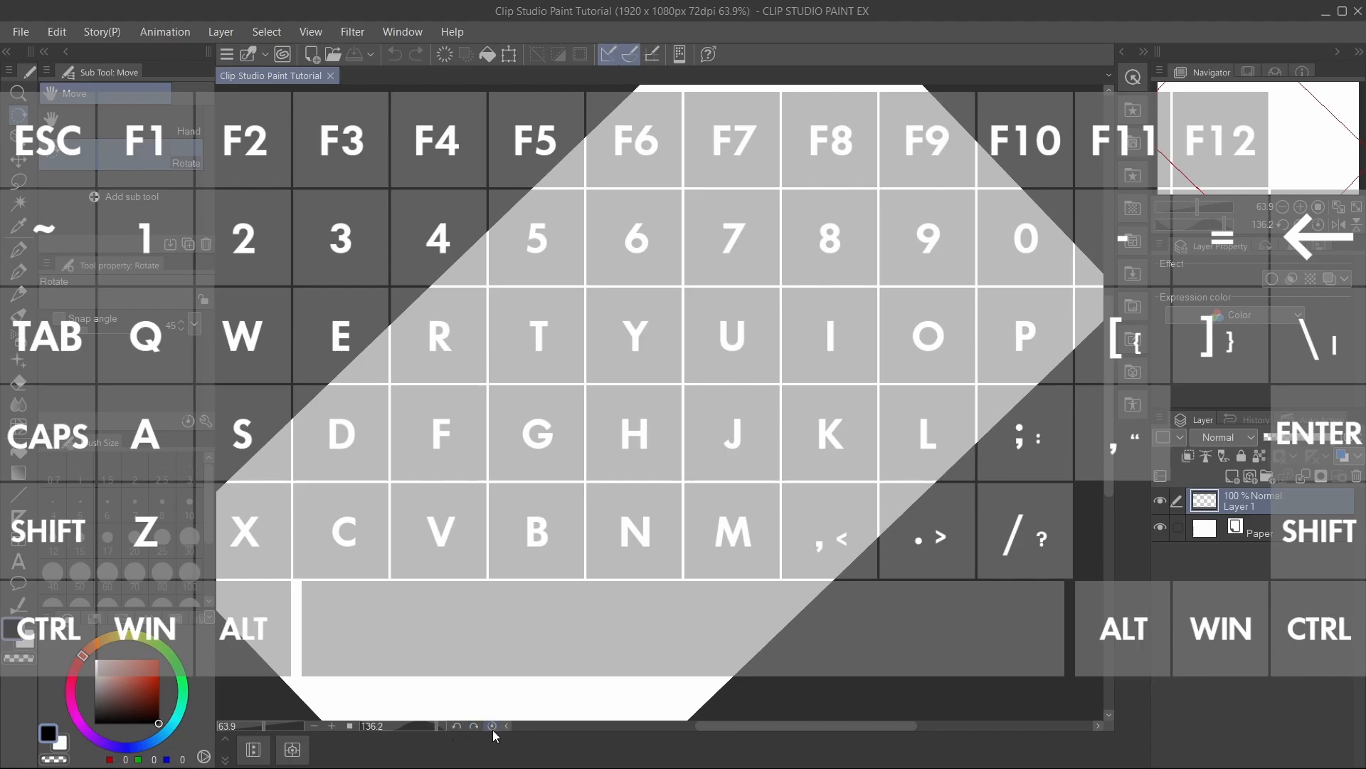
{"action": "left_click", "coordinate": [492, 726]}
- Switch to the Operation tool's Object sub tool
{"action": "left_click", "coordinate": [18, 137]}
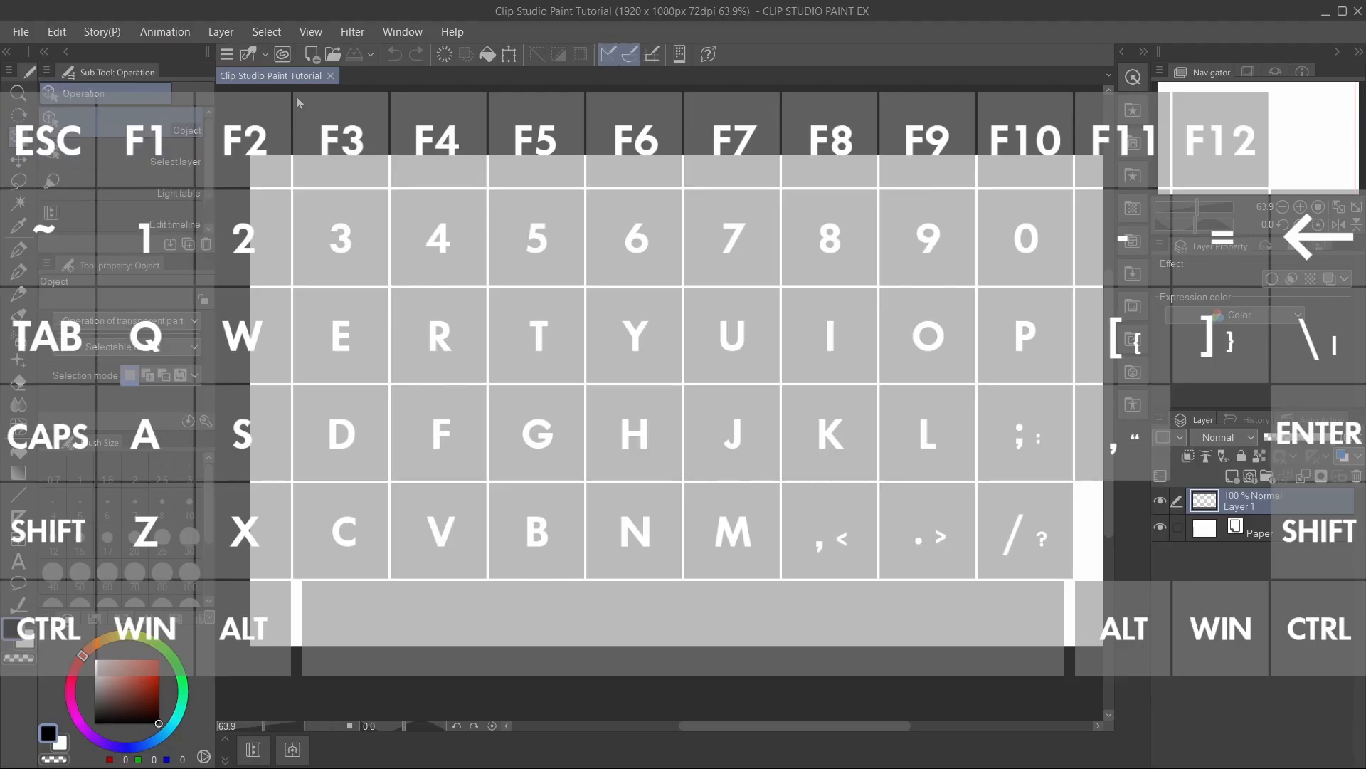
- Add a text box reading "HELLO EVERYBODY!!" across the upper half of the canvas with the Text tool
{"action": "key", "text": "space"}
{"action": "left_click_drag", "start_coordinate": [848, 264], "coordinate": [812, 259]}
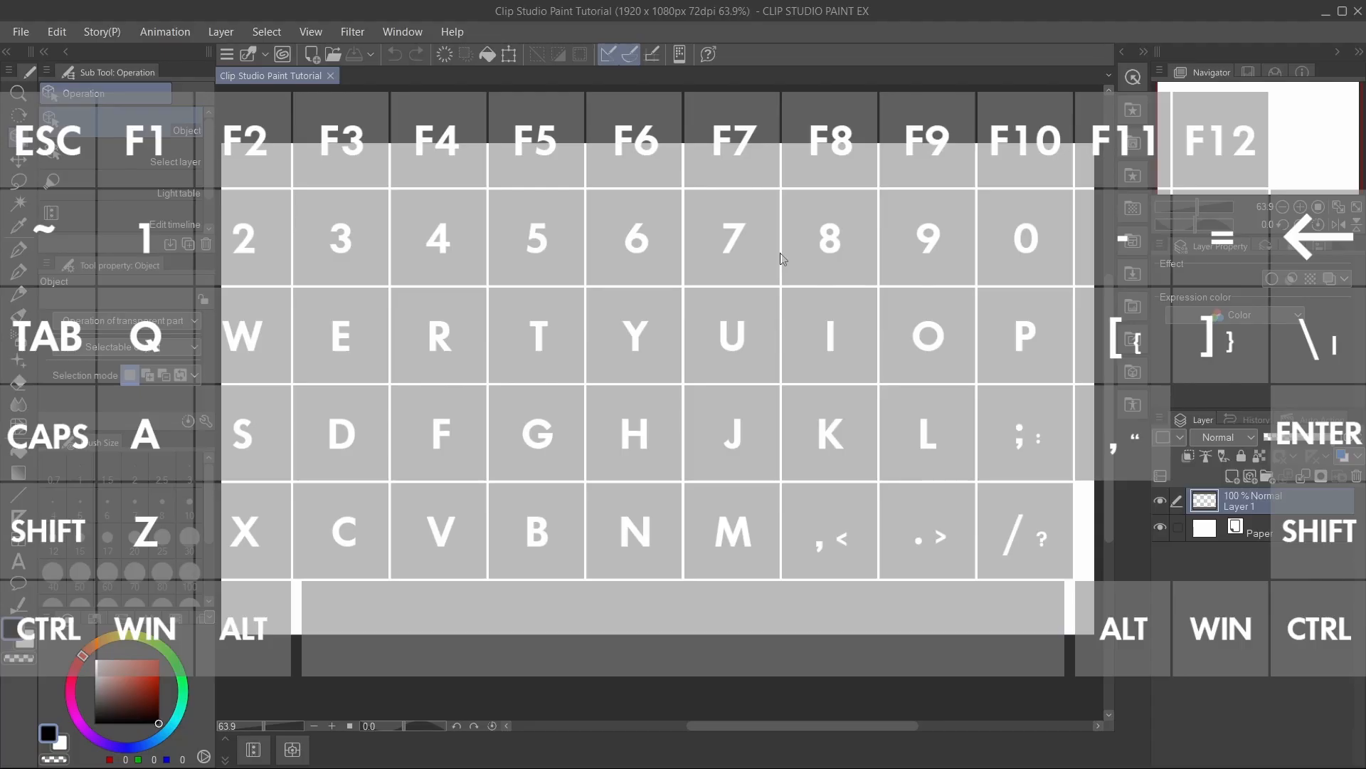
{"action": "key", "text": "t"}
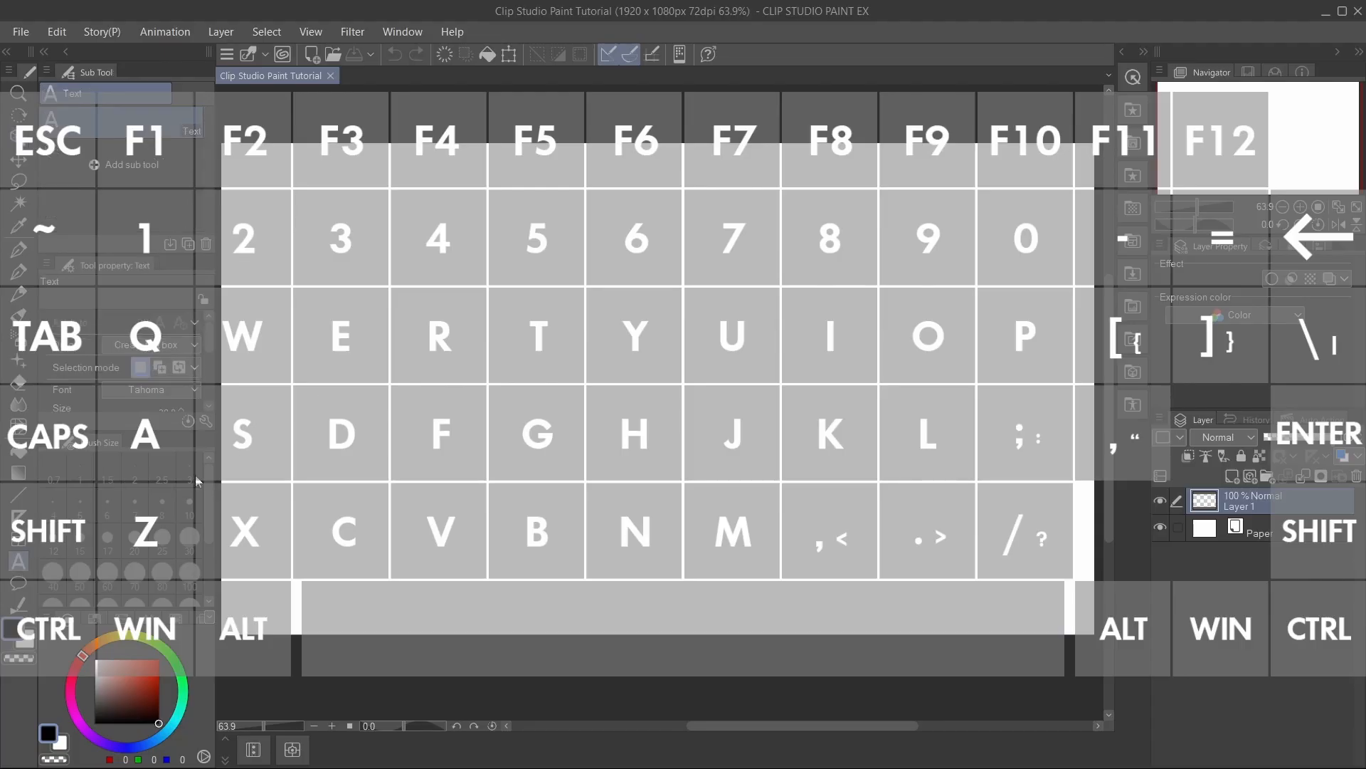
{"action": "left_click_drag", "start_coordinate": [453, 208], "coordinate": [972, 418]}
{"action": "type", "text": "HELL"}
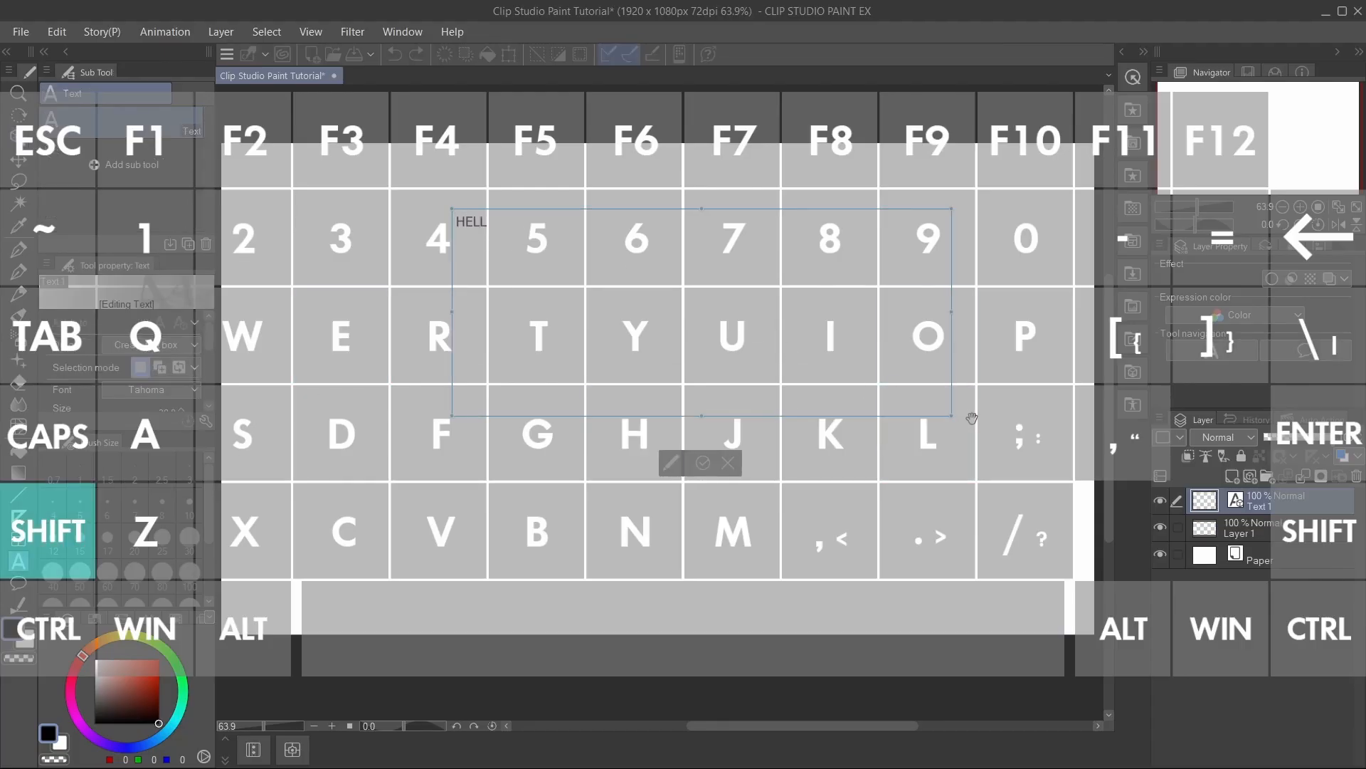
{"action": "type", "text": "O EVERYBODY!!"}
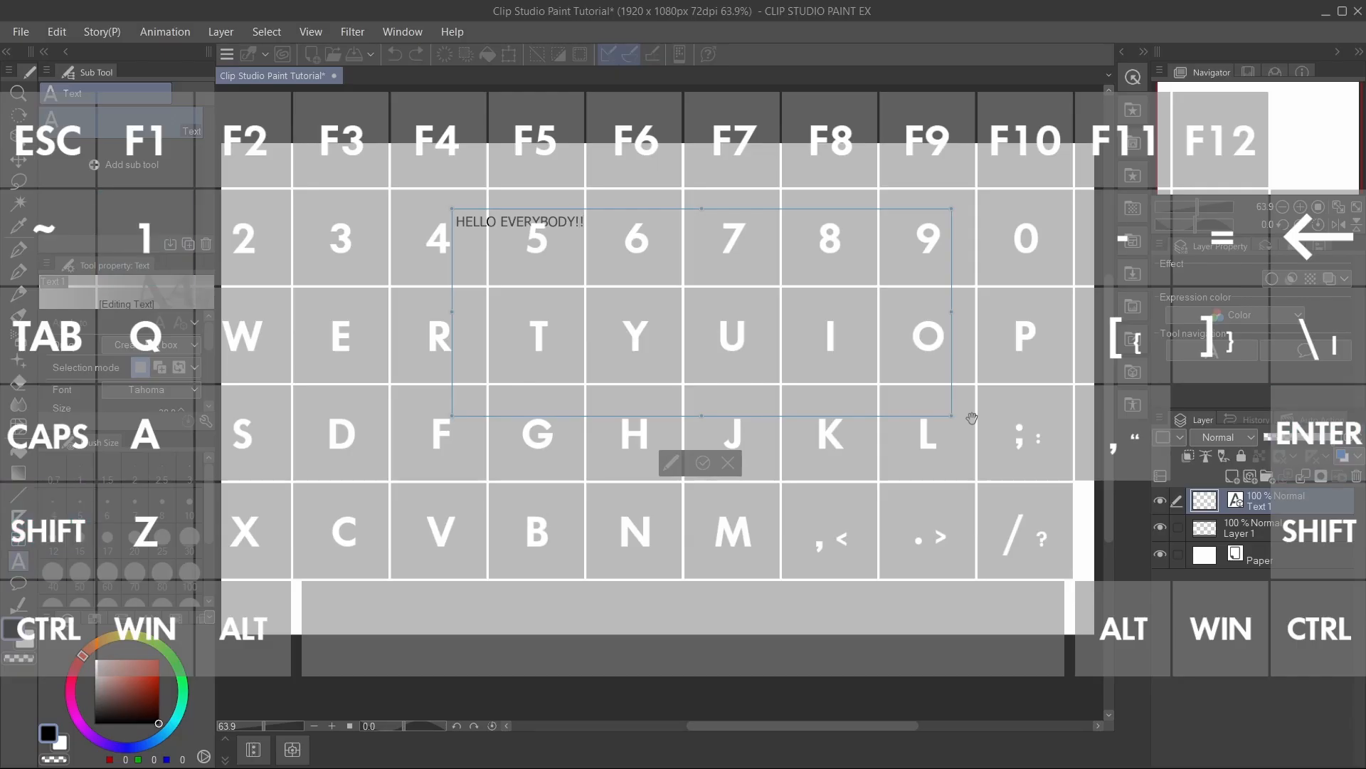
{"action": "left_click", "coordinate": [703, 462]}
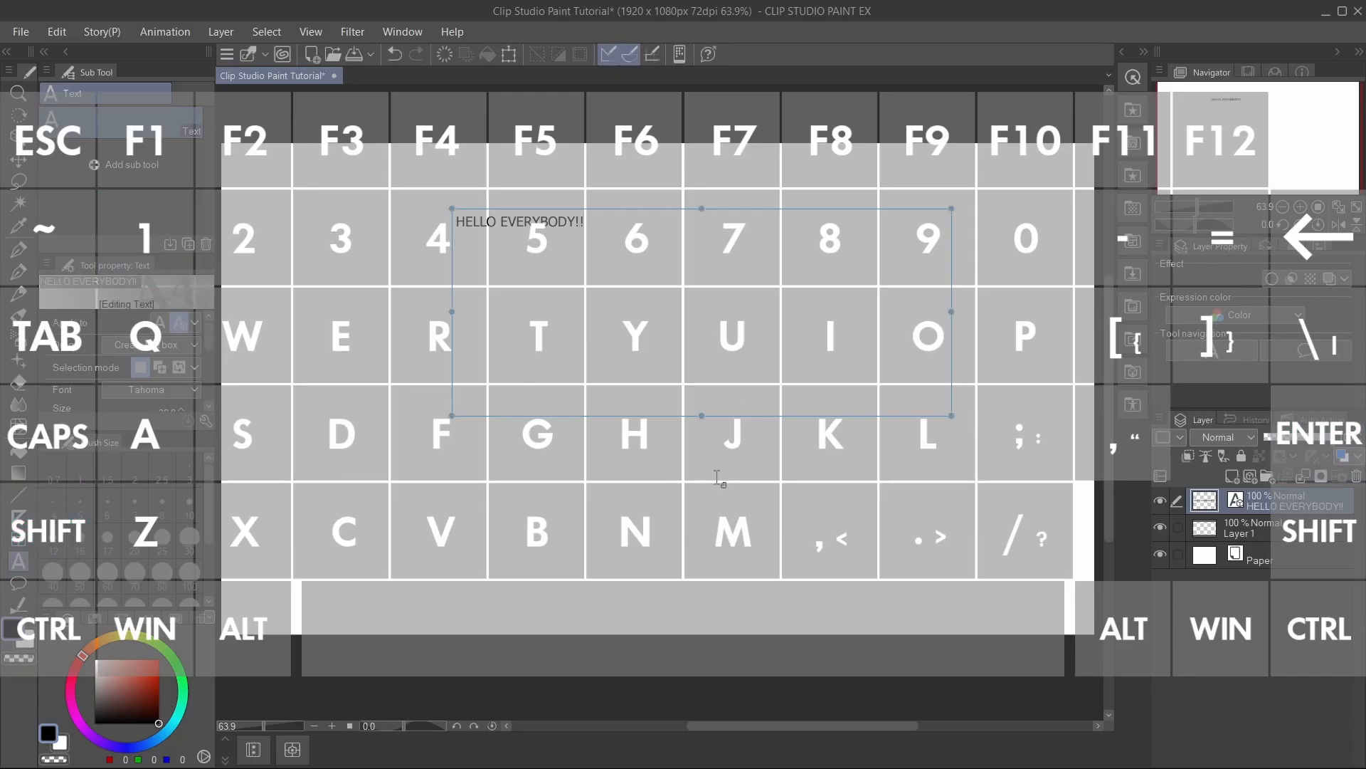
- Move the "HELLO EVERYBODY!!" text slightly lower on the canvas with the Operation tool's Object sub tool
{"action": "left_click", "coordinate": [18, 271]}
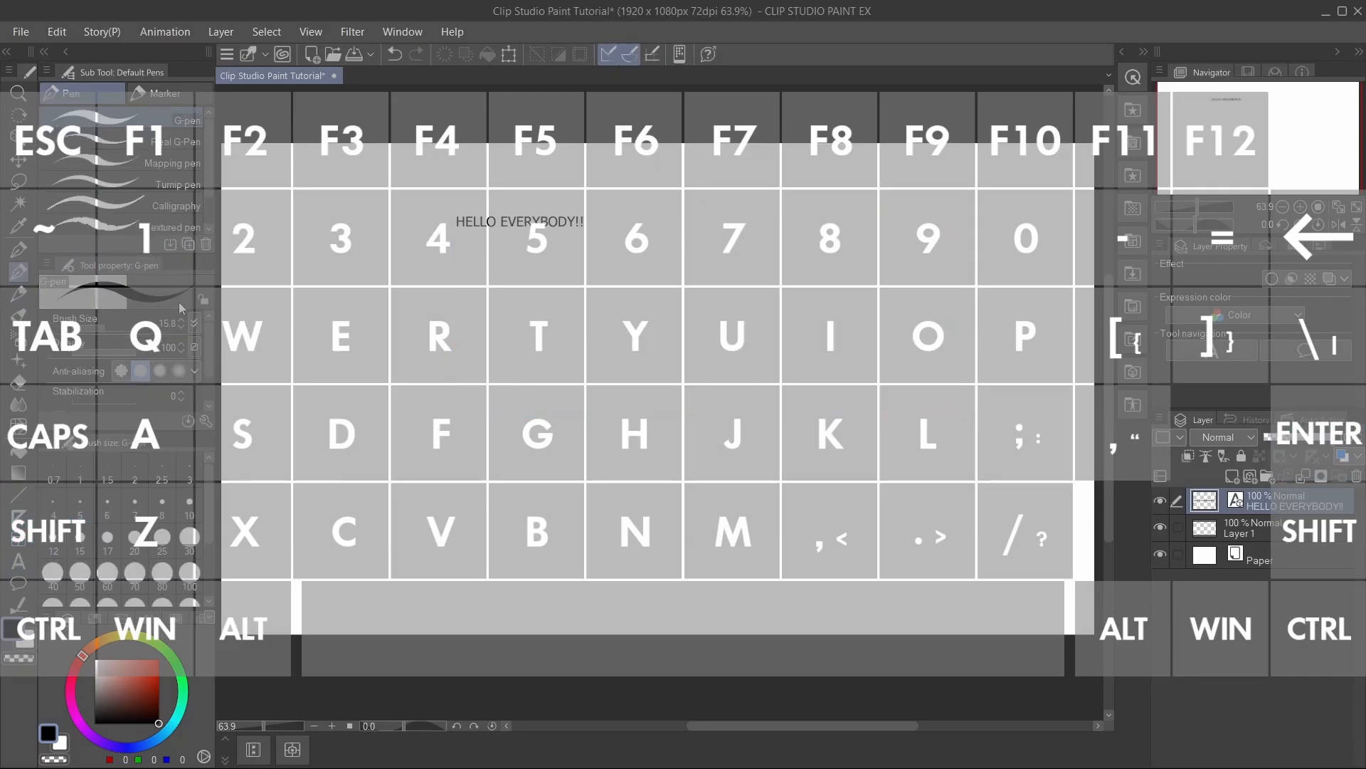
{"action": "left_click", "coordinate": [21, 138]}
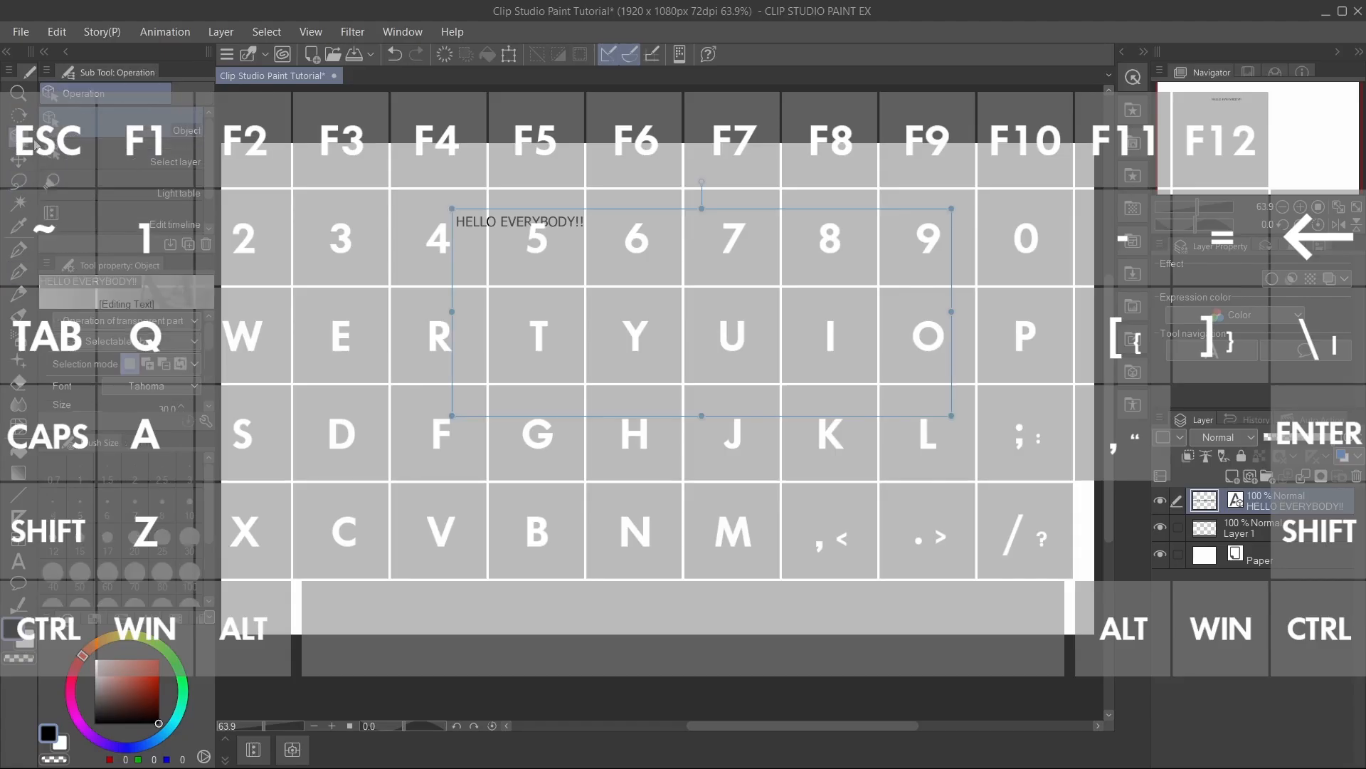
{"action": "left_click_drag", "start_coordinate": [649, 215], "coordinate": [693, 297]}
- Switch to the Select layer sub tool and delete the "HELLO EVERYBODY!!" text layer
{"action": "left_click", "coordinate": [134, 161]}
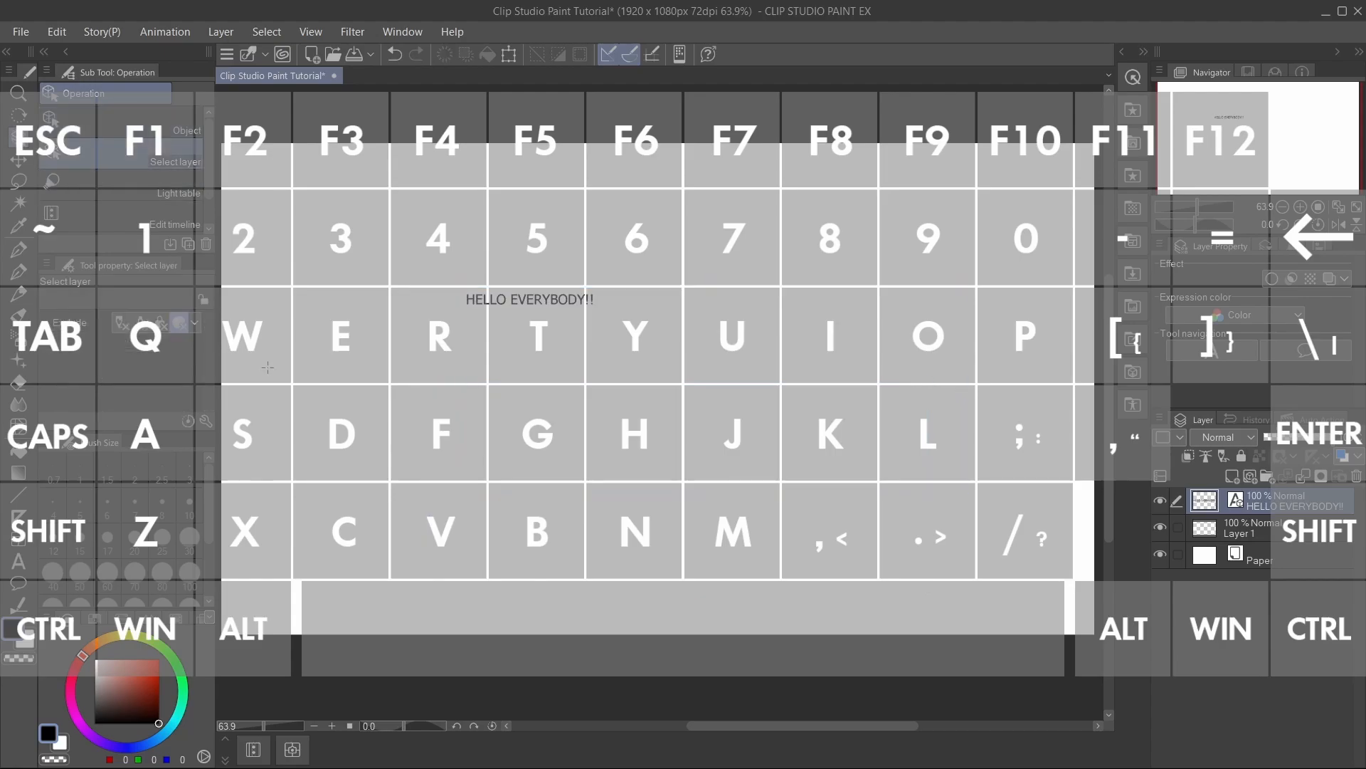
{"action": "left_click", "coordinate": [1356, 476]}
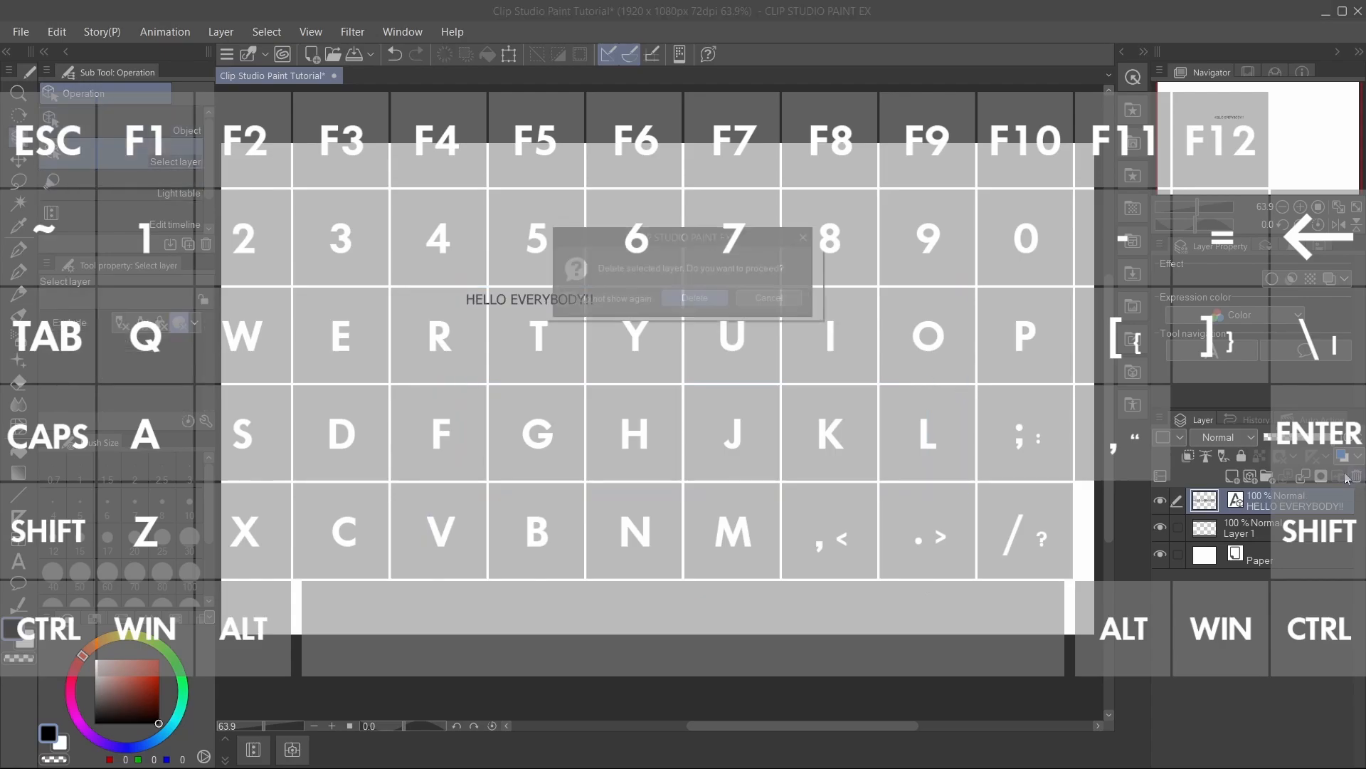
{"action": "left_click", "coordinate": [703, 304]}
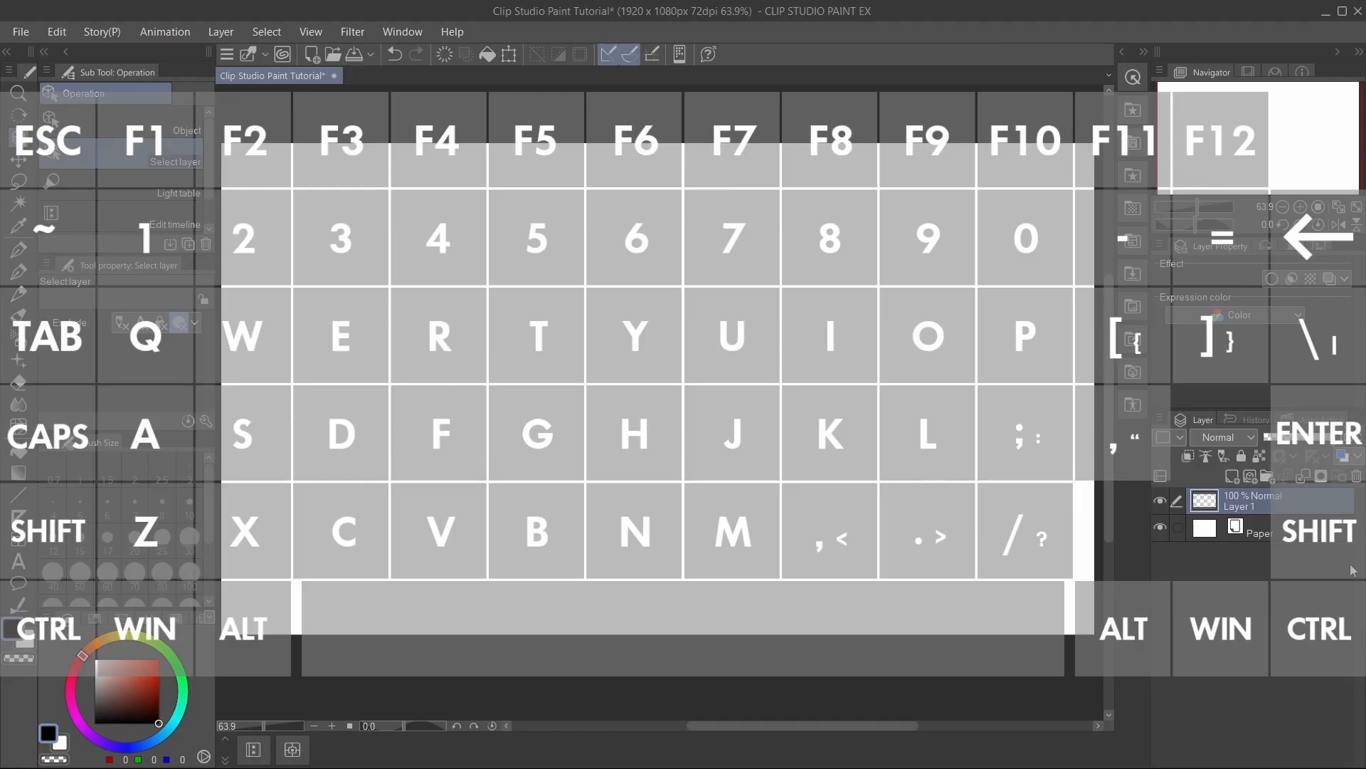
- Add a new raster layer above Layer 1 and make Layer 1 active again
{"action": "left_click", "coordinate": [1236, 476]}
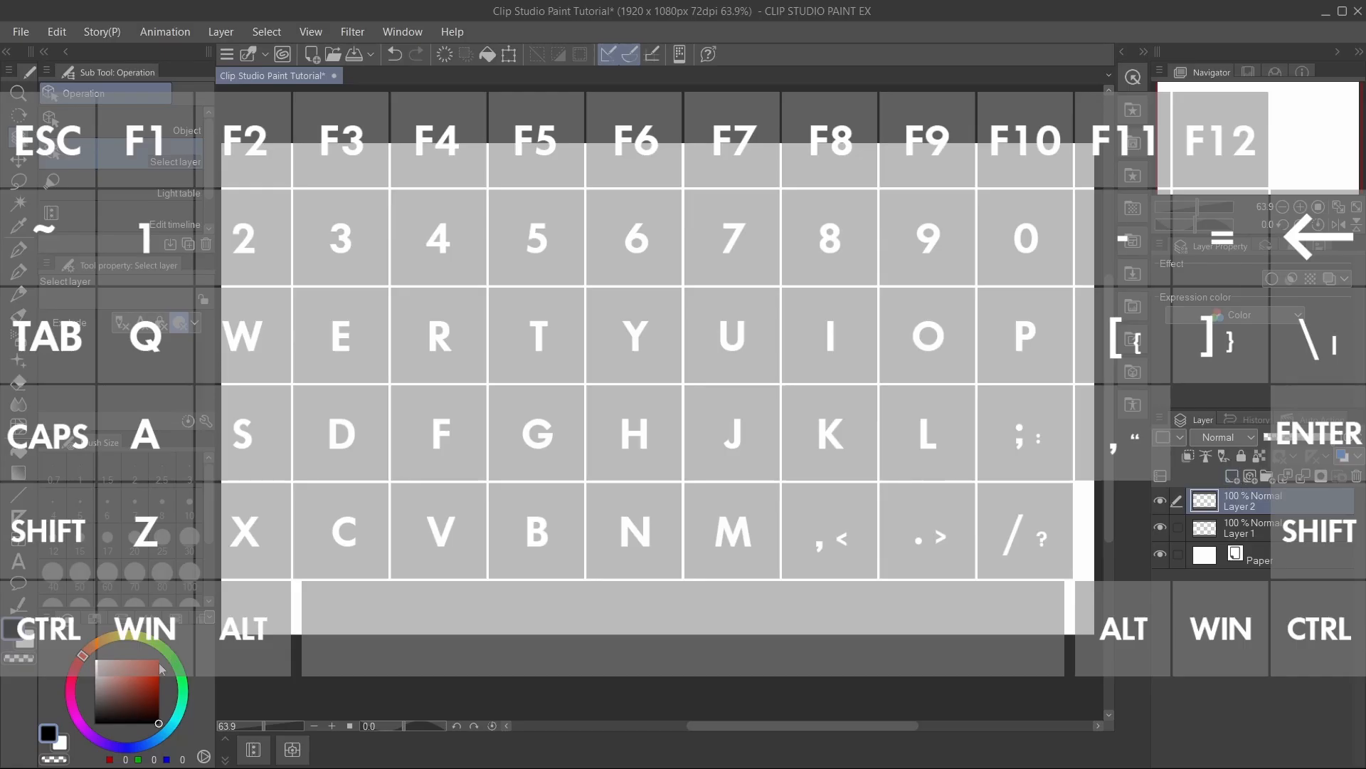
{"action": "left_click_drag", "start_coordinate": [158, 665], "coordinate": [159, 659]}
{"action": "left_click", "coordinate": [1330, 530]}
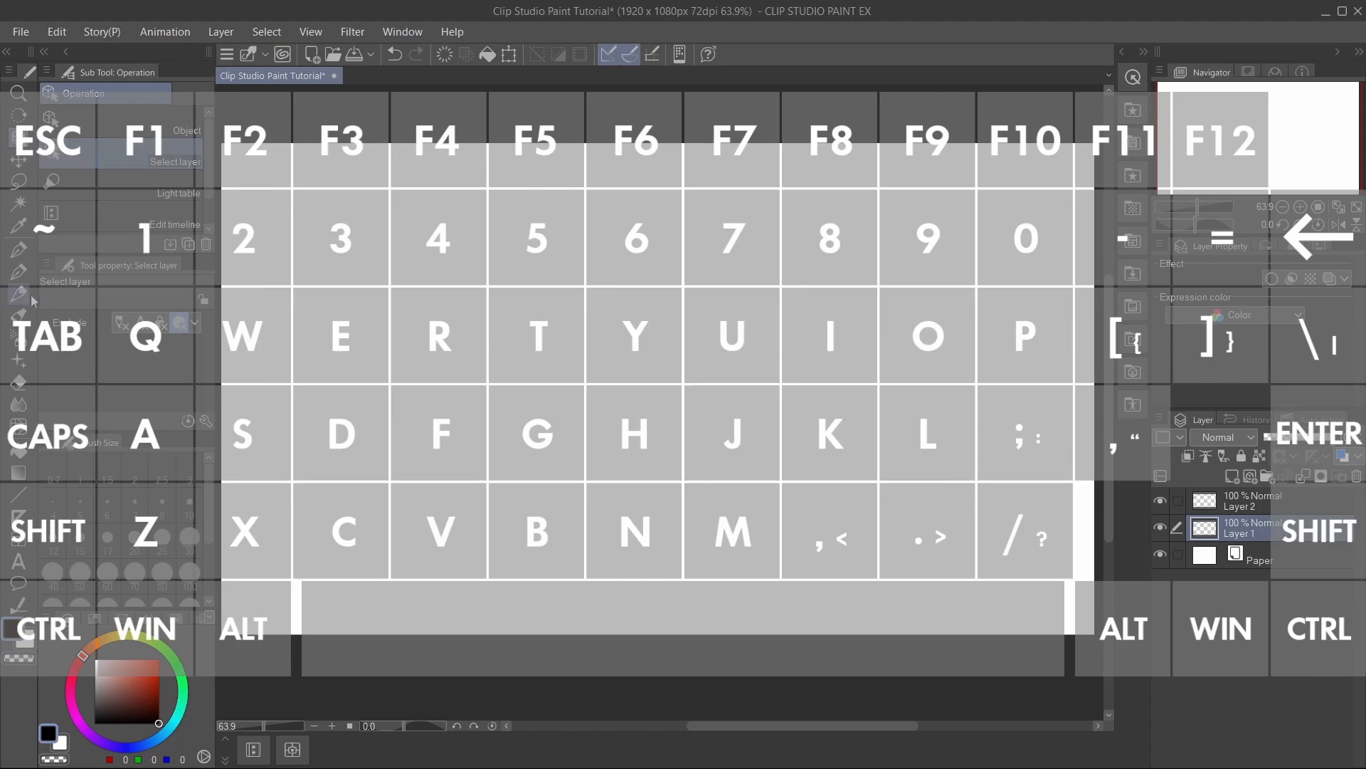
- Draw a large round face outline in black on Layer 1 using the G-pen at brush size 66
{"action": "left_click", "coordinate": [18, 249]}
{"action": "left_click", "coordinate": [19, 271]}
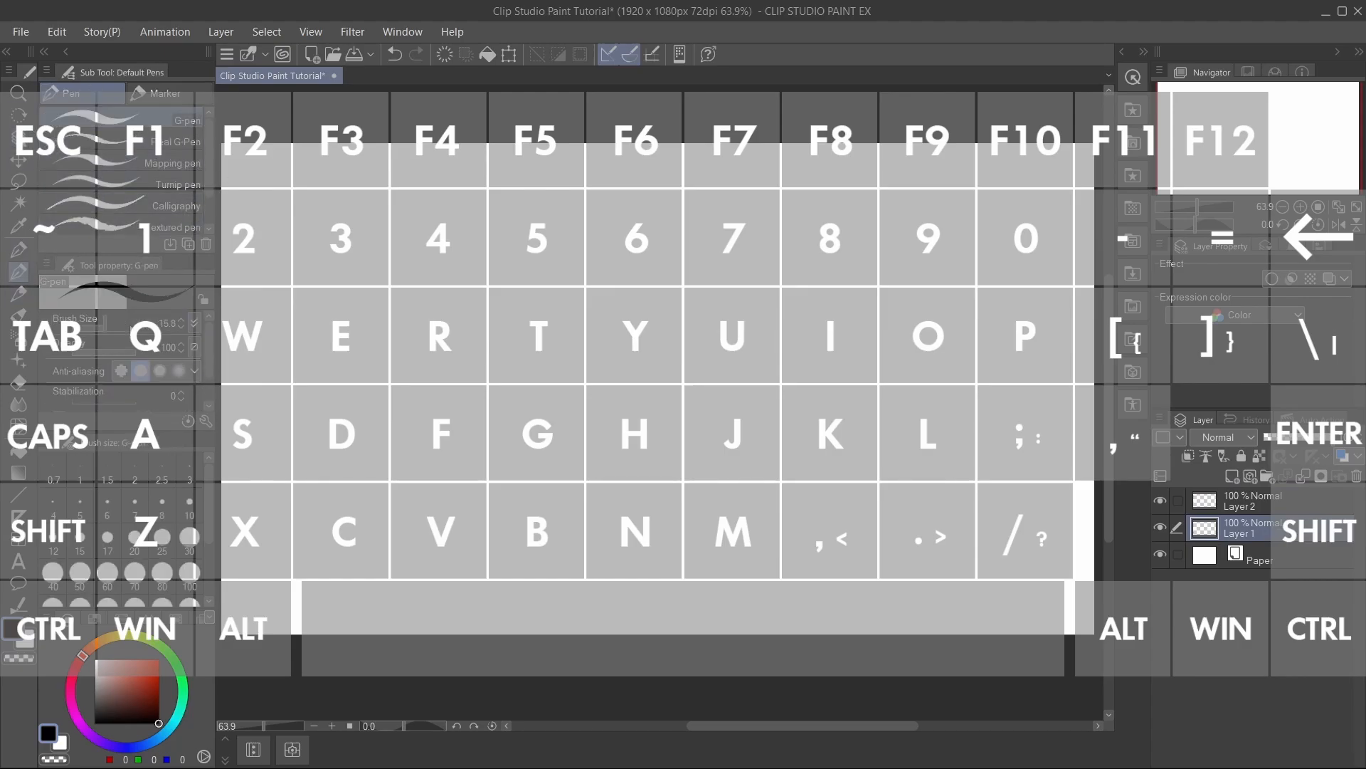
{"action": "left_click_drag", "start_coordinate": [117, 332], "coordinate": [119, 331]}
{"action": "mouse_move", "coordinate": [558, 281]}
{"action": "left_mouse_down"}
{"action": "mouse_move", "coordinate": [699, 251]}
{"action": "mouse_move", "coordinate": [446, 399]}
{"action": "mouse_move", "coordinate": [873, 250]}
{"action": "mouse_move", "coordinate": [811, 304]}
{"action": "mouse_move", "coordinate": [590, 432]}
{"action": "mouse_move", "coordinate": [545, 498]}
{"action": "left_mouse_up"}
{"action": "key", "text": "ctrl+z"}
{"action": "left_click_drag", "start_coordinate": [118, 326], "coordinate": [115, 324]}
{"action": "mouse_move", "coordinate": [744, 246]}
{"action": "left_mouse_down"}
{"action": "mouse_move", "coordinate": [488, 351]}
{"action": "mouse_move", "coordinate": [758, 228]}
{"action": "mouse_move", "coordinate": [595, 219]}
{"action": "mouse_move", "coordinate": [712, 225]}
{"action": "left_mouse_up"}
{"action": "key", "text": "ctrl+z"}
- Add two dot eyes and a curved smile inside the face outline
{"action": "left_click", "coordinate": [600, 323]}
{"action": "left_click", "coordinate": [670, 317]}
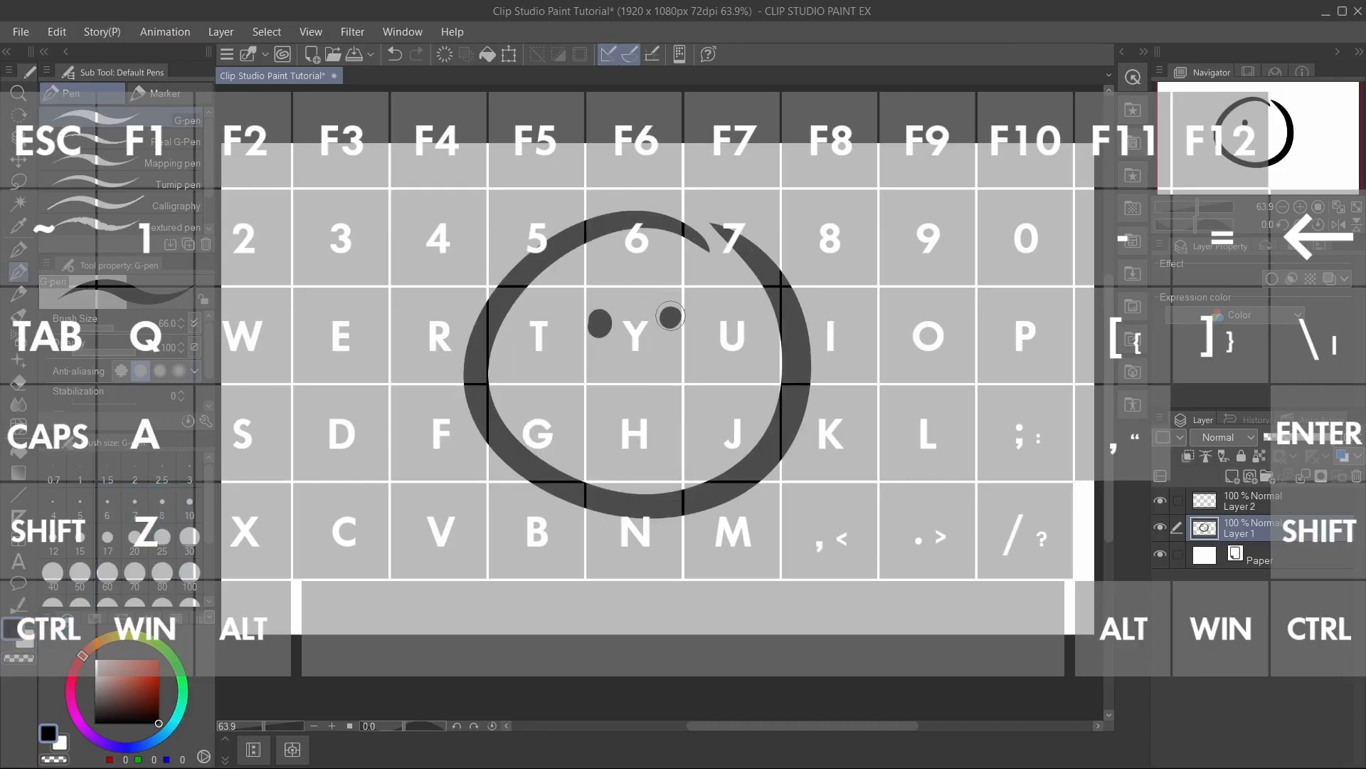
{"action": "mouse_move", "coordinate": [553, 382]}
{"action": "left_mouse_down"}
{"action": "mouse_move", "coordinate": [633, 427]}
{"action": "mouse_move", "coordinate": [717, 364]}
{"action": "left_mouse_up"}
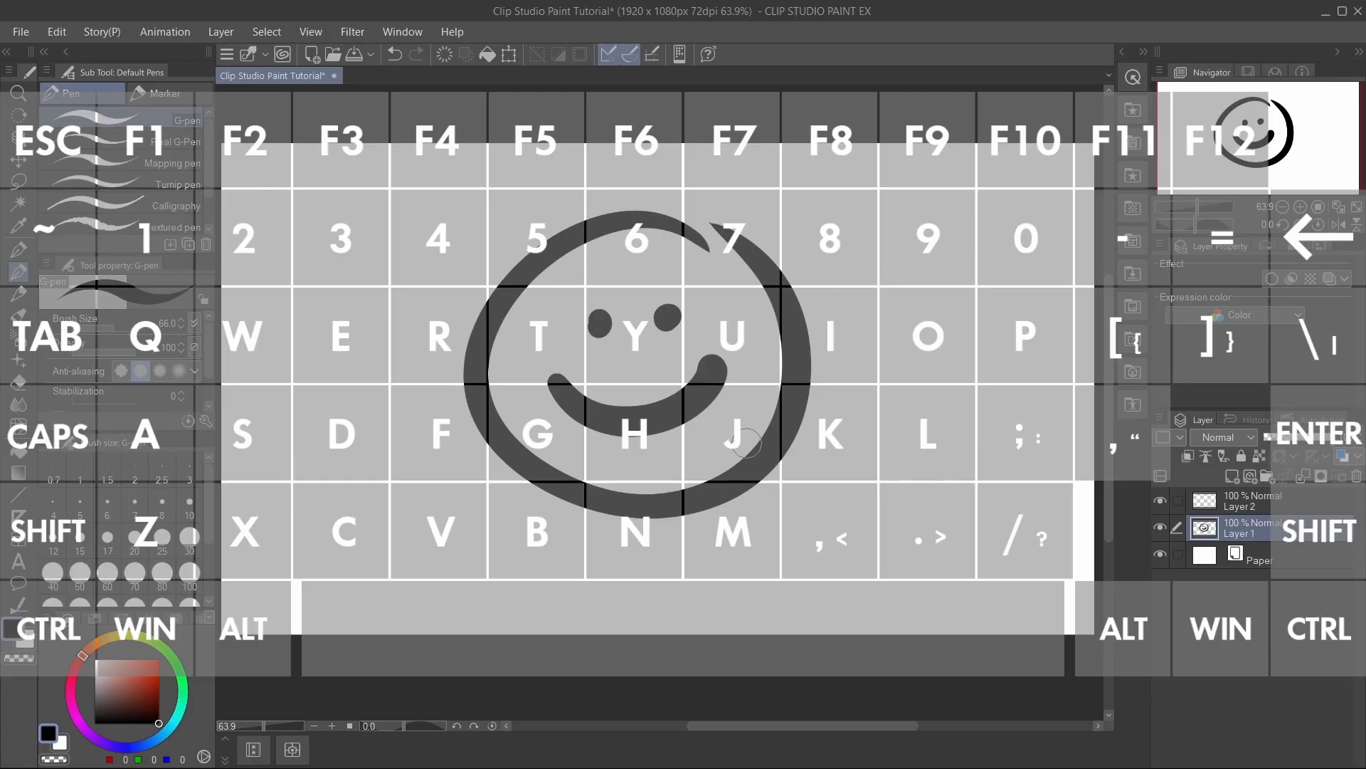
- Paint crossing strokes over the smiley on Layer 2 in bright red, RGB 255, 38, 0
{"action": "left_click", "coordinate": [1314, 504]}
{"action": "left_click", "coordinate": [159, 659]}
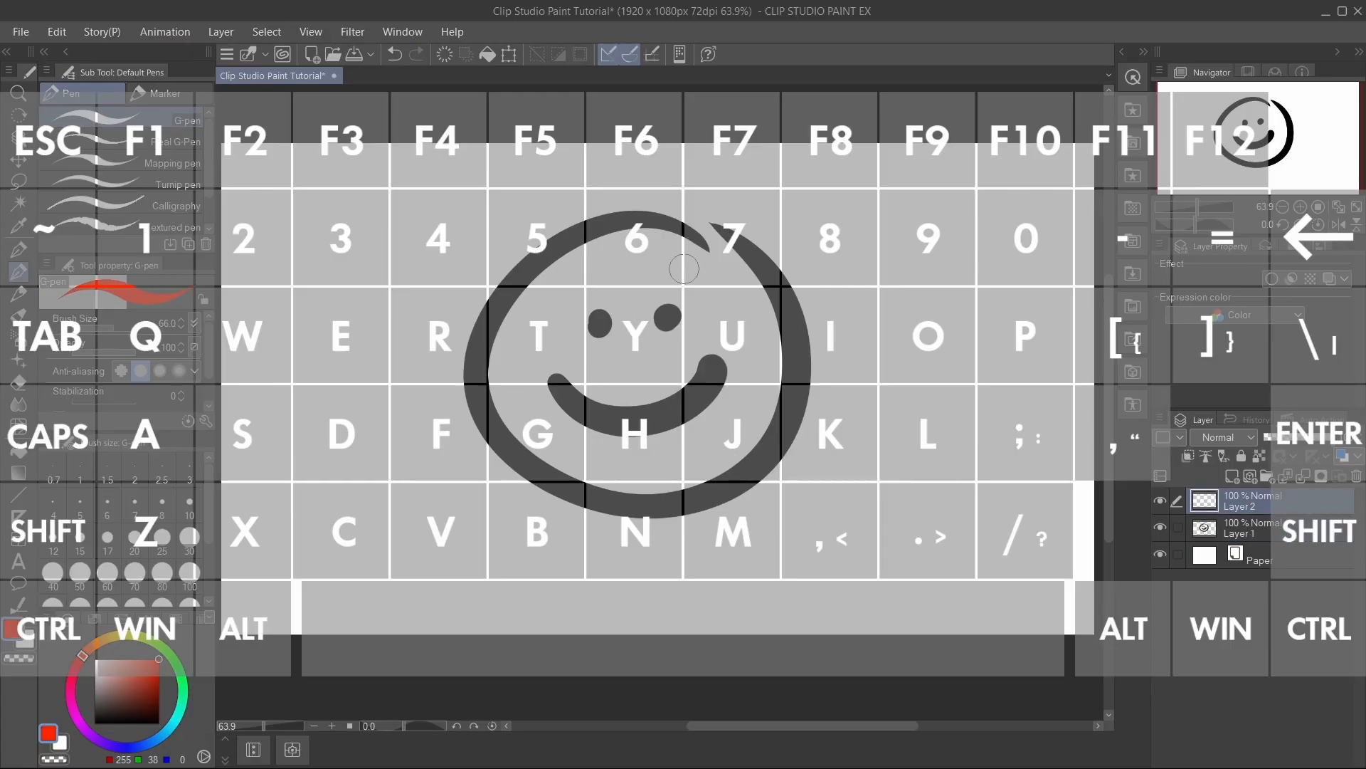
{"action": "left_click_drag", "start_coordinate": [558, 348], "coordinate": [651, 274]}
{"action": "left_click_drag", "start_coordinate": [544, 281], "coordinate": [658, 381]}
{"action": "left_click_drag", "start_coordinate": [744, 268], "coordinate": [641, 348]}
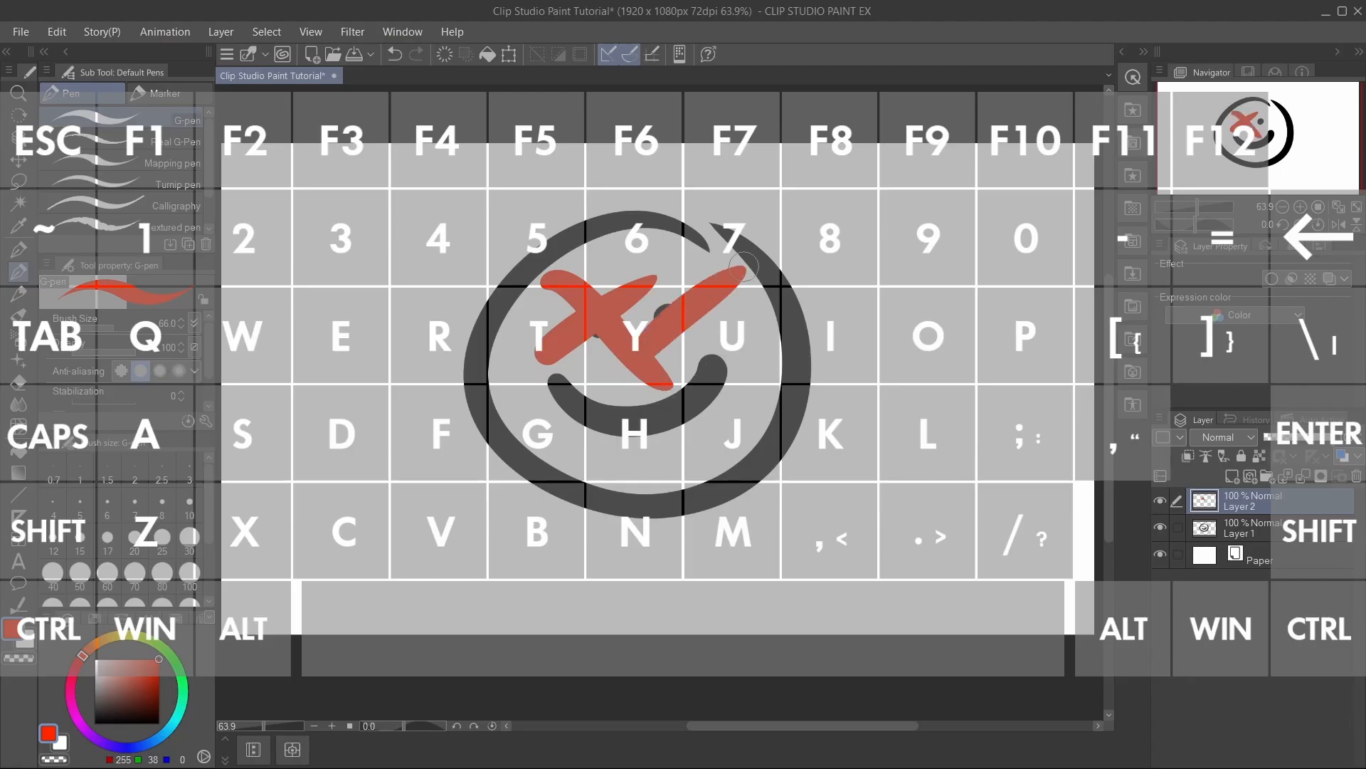
{"action": "left_click_drag", "start_coordinate": [644, 292], "coordinate": [755, 430]}
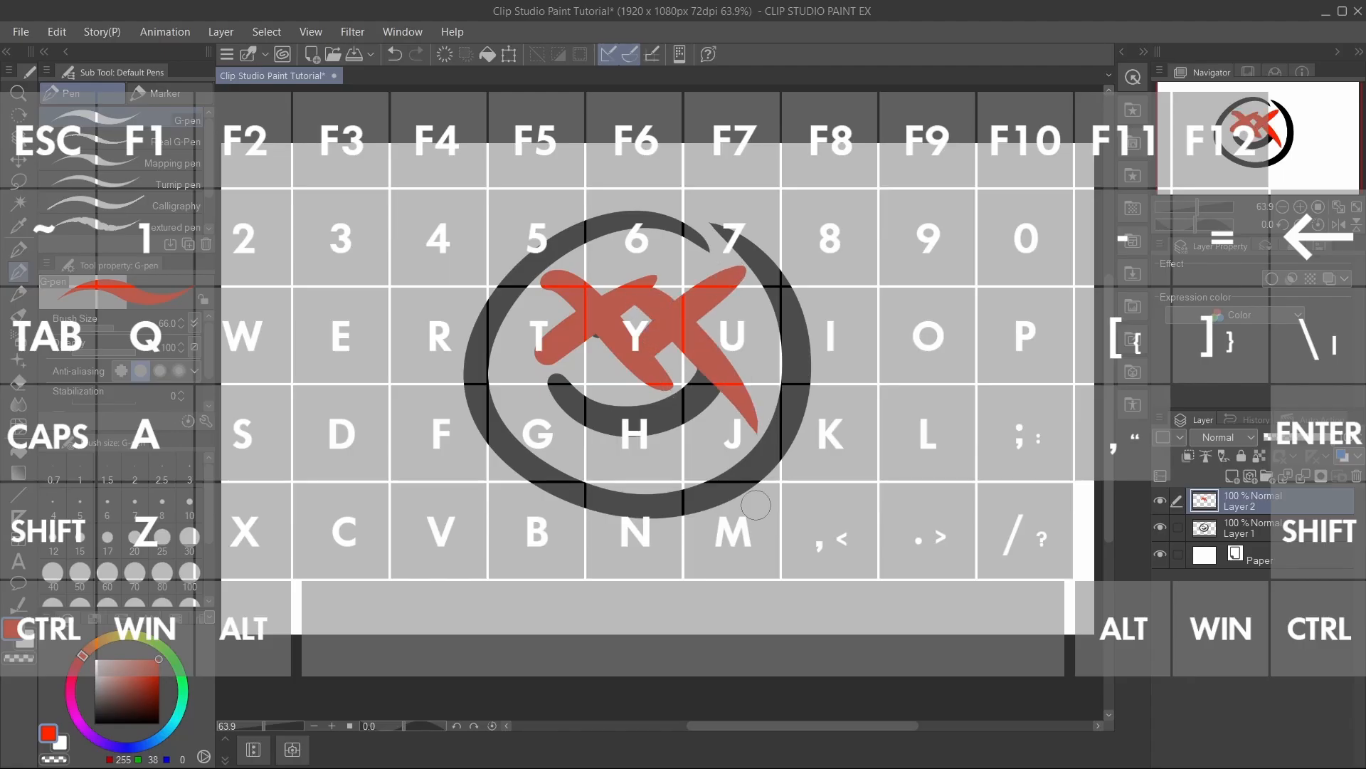
- Undo all the red strokes on Layer 2, and undo and redo the smile stroke
{"action": "key", "text": "ctrl+z"}
{"action": "key", "text": "ctrl+z"}
{"action": "key", "text": "ctrl+z"}
{"action": "key", "text": "ctrl+z"}
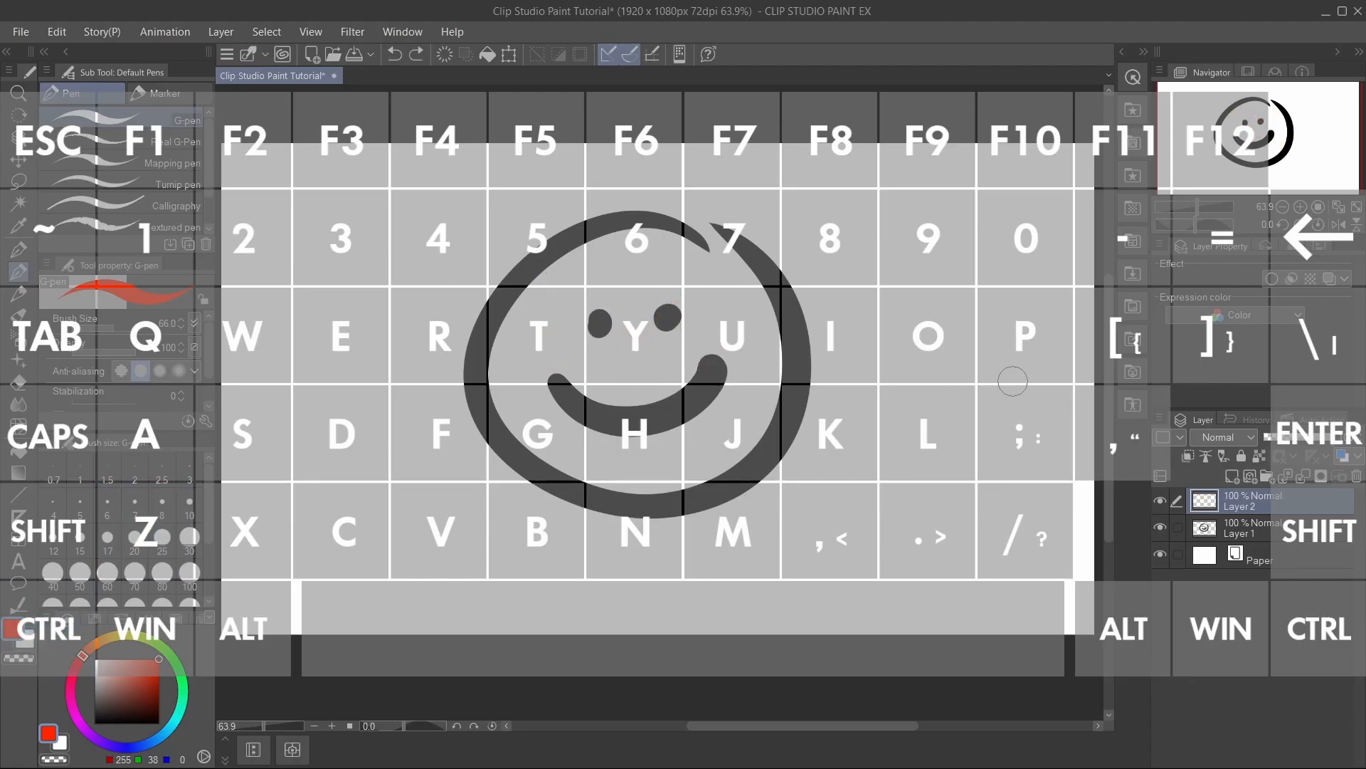
{"action": "key", "text": "ctrl+z"}
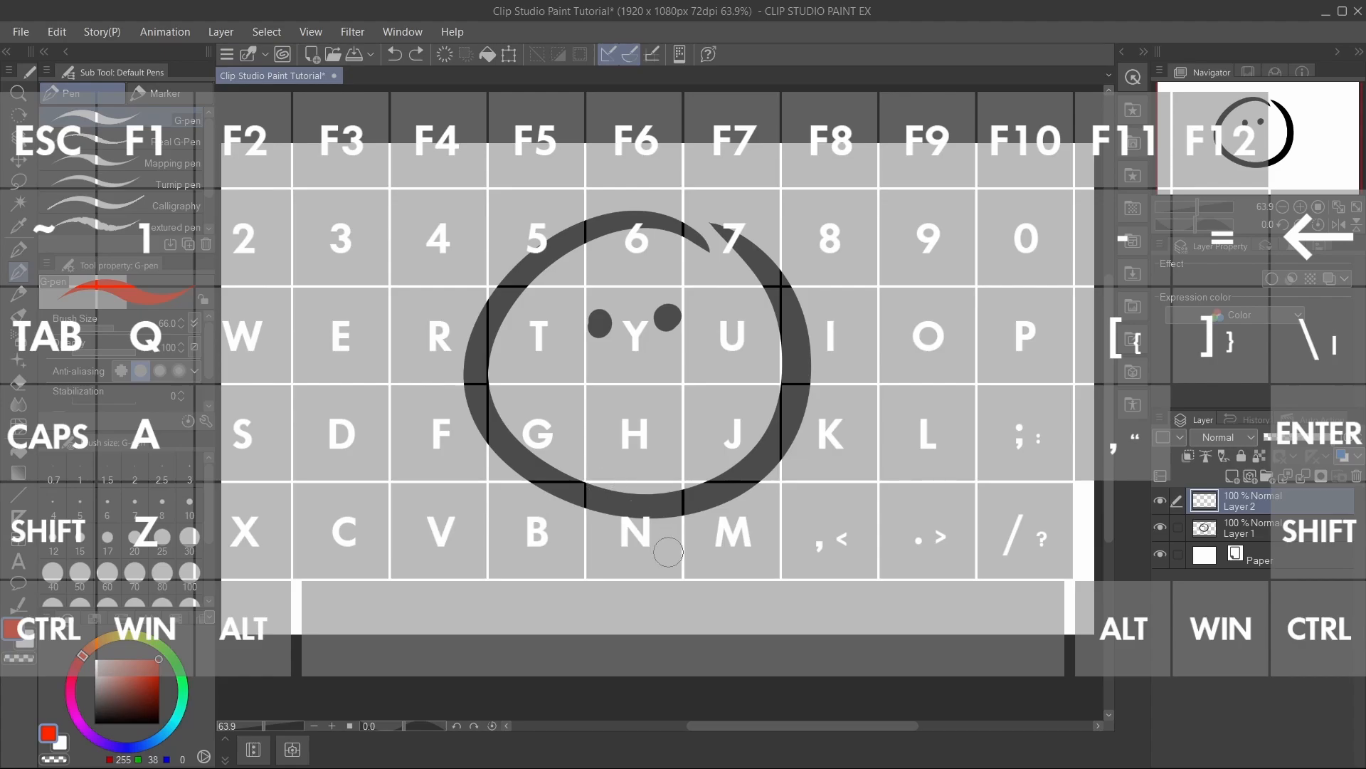
{"action": "key", "text": "ctrl+y"}
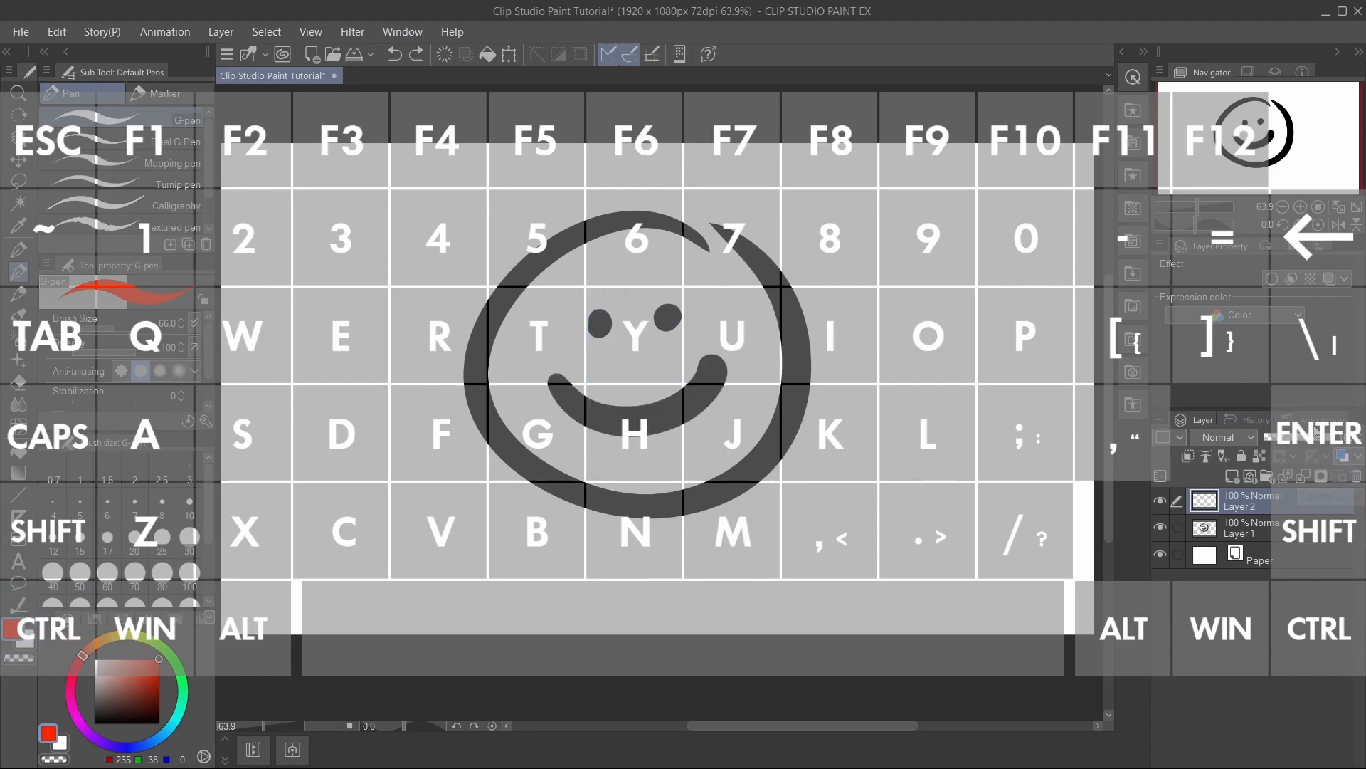
- Delete the empty Layer 2
{"action": "left_click", "coordinate": [1352, 478]}
{"action": "left_click", "coordinate": [712, 299]}
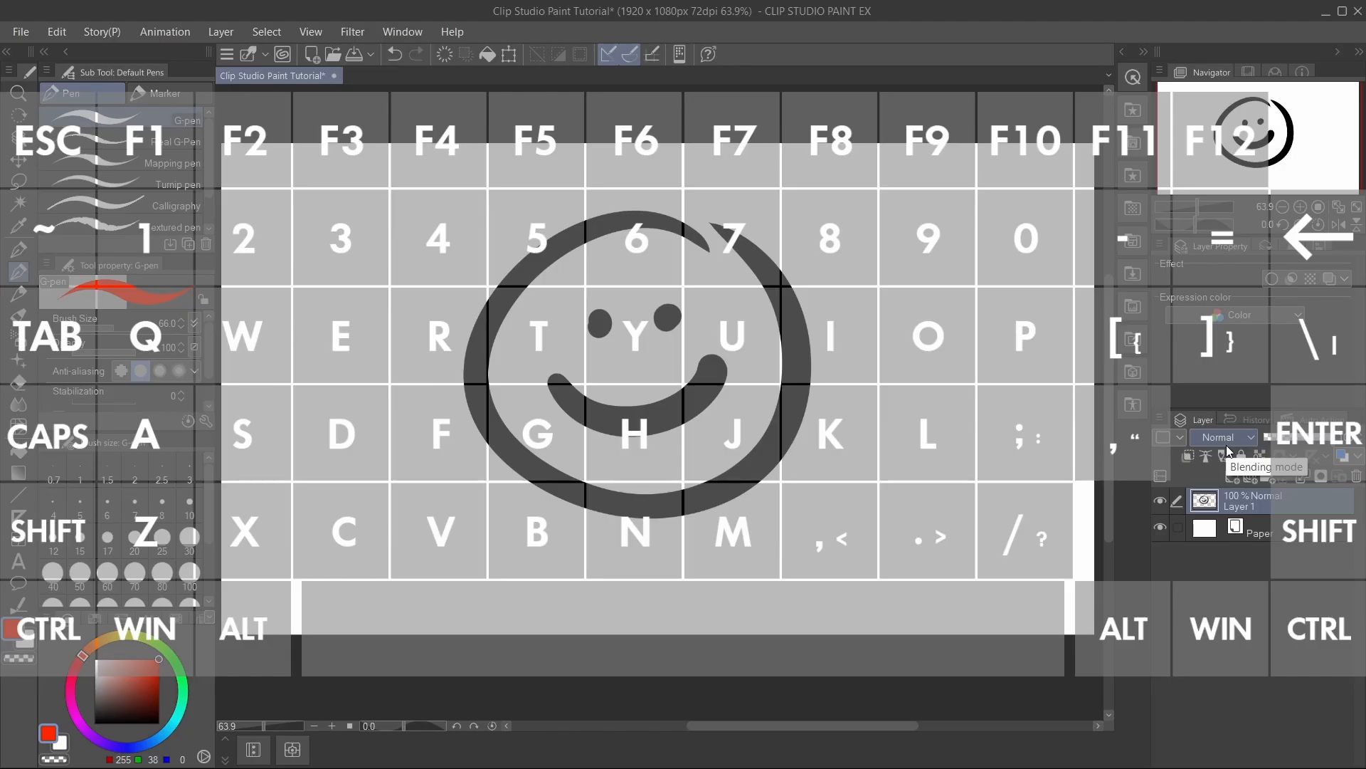
- Add a new raster layer above Layer 1, undo it and add it again
{"action": "left_click", "coordinate": [1235, 476]}
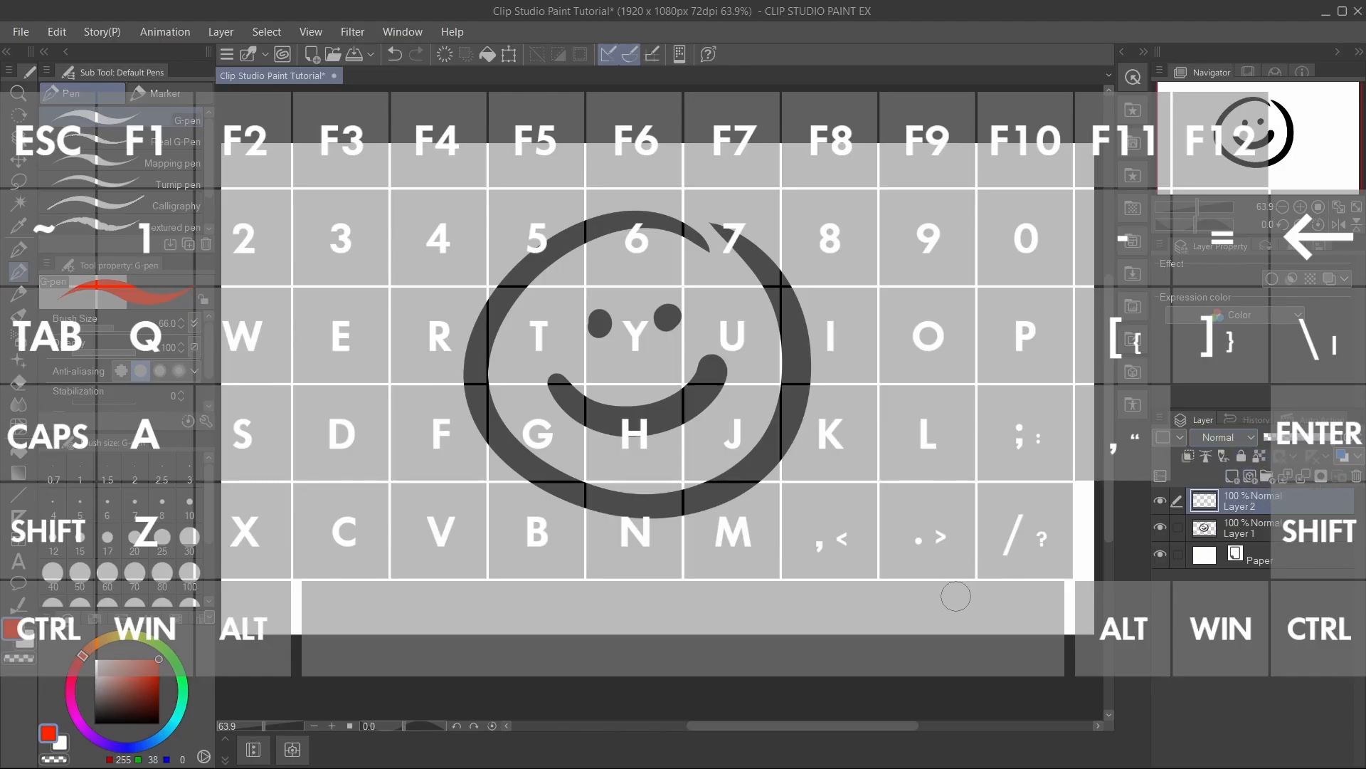
{"action": "key", "text": "ctrl+z"}
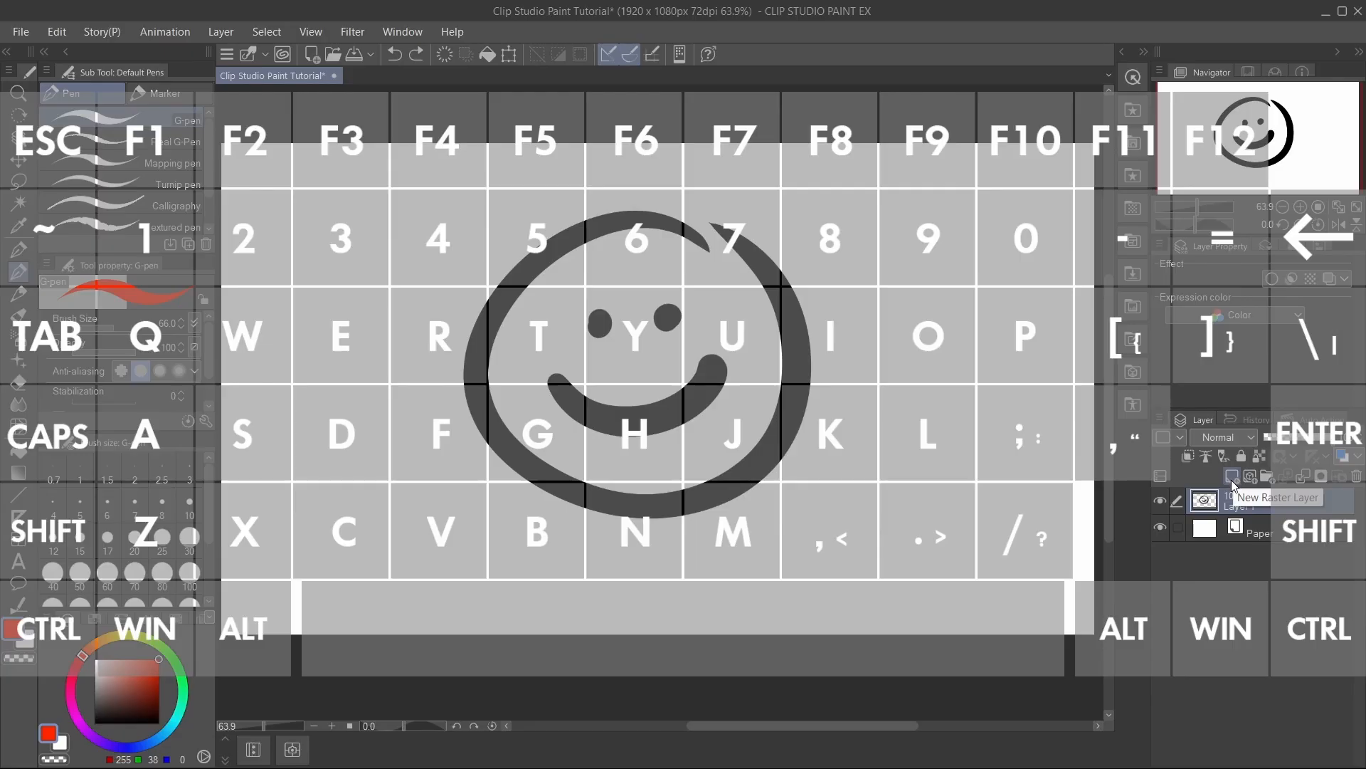
{"action": "left_click", "coordinate": [1236, 477]}
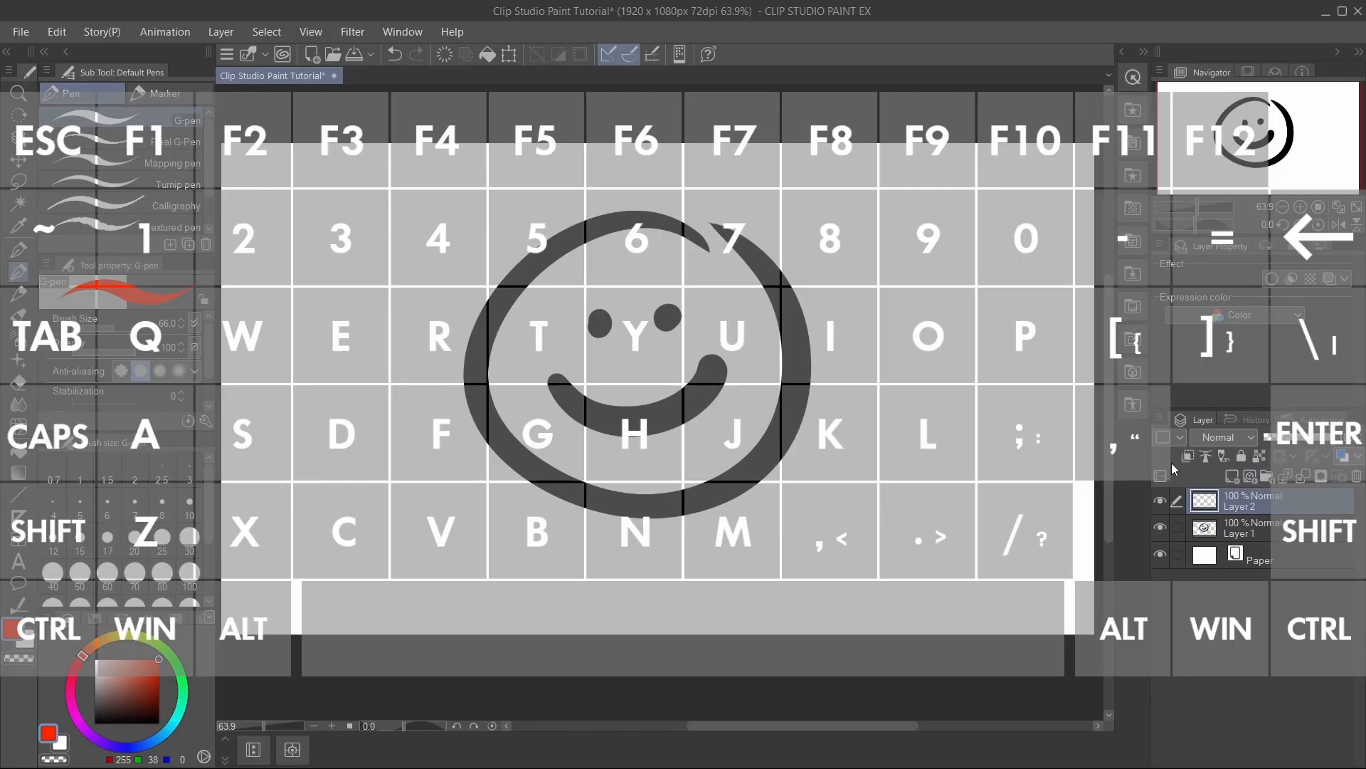
- Paint two red cheeks (RGB 255, 0, 20) and a thick band of black hair over the smiley on Layer 2
{"action": "left_click", "coordinate": [101, 641]}
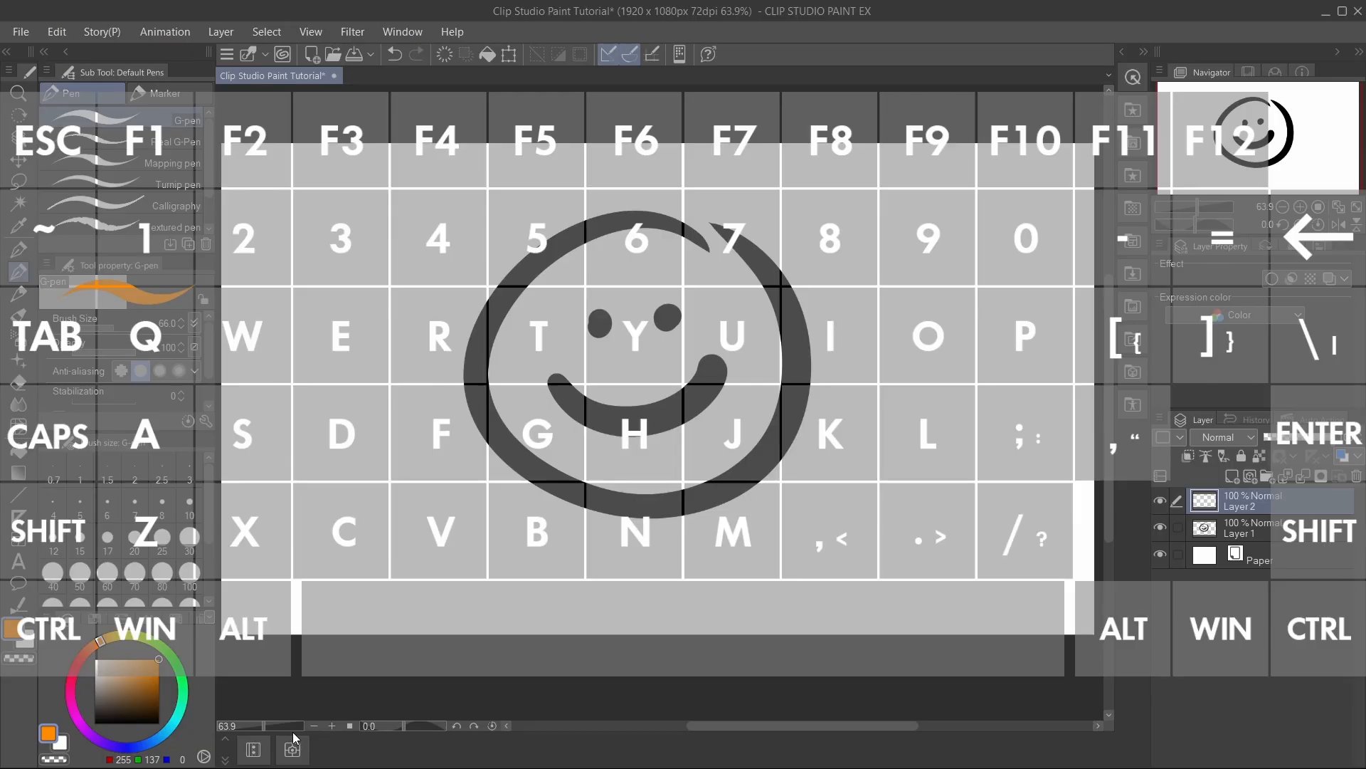
{"action": "mouse_move", "coordinate": [82, 663]}
{"action": "left_mouse_down"}
{"action": "mouse_move", "coordinate": [71, 679]}
{"action": "mouse_move", "coordinate": [72, 664]}
{"action": "left_mouse_up"}
{"action": "left_click_drag", "start_coordinate": [537, 353], "coordinate": [578, 354]}
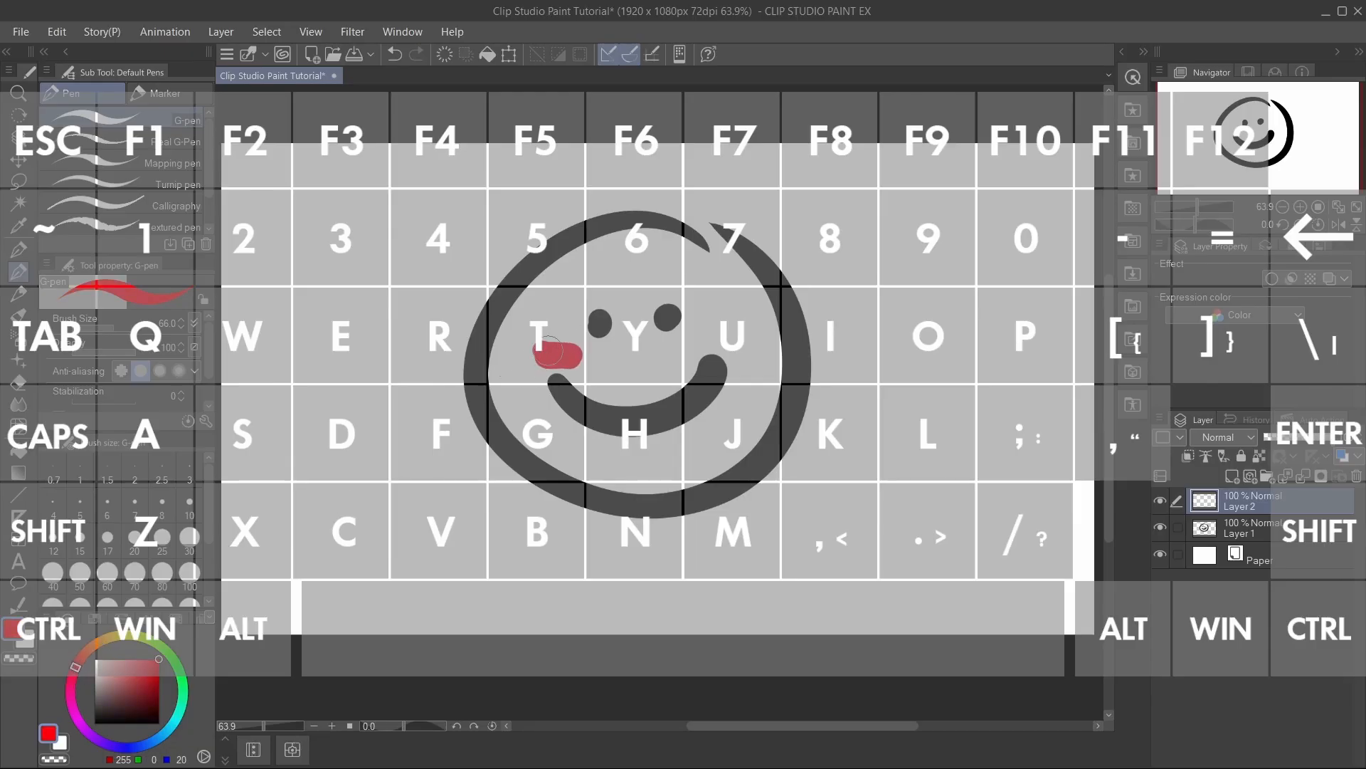
{"action": "mouse_move", "coordinate": [712, 345]}
{"action": "left_mouse_down"}
{"action": "mouse_move", "coordinate": [687, 347]}
{"action": "mouse_move", "coordinate": [716, 334]}
{"action": "left_mouse_up"}
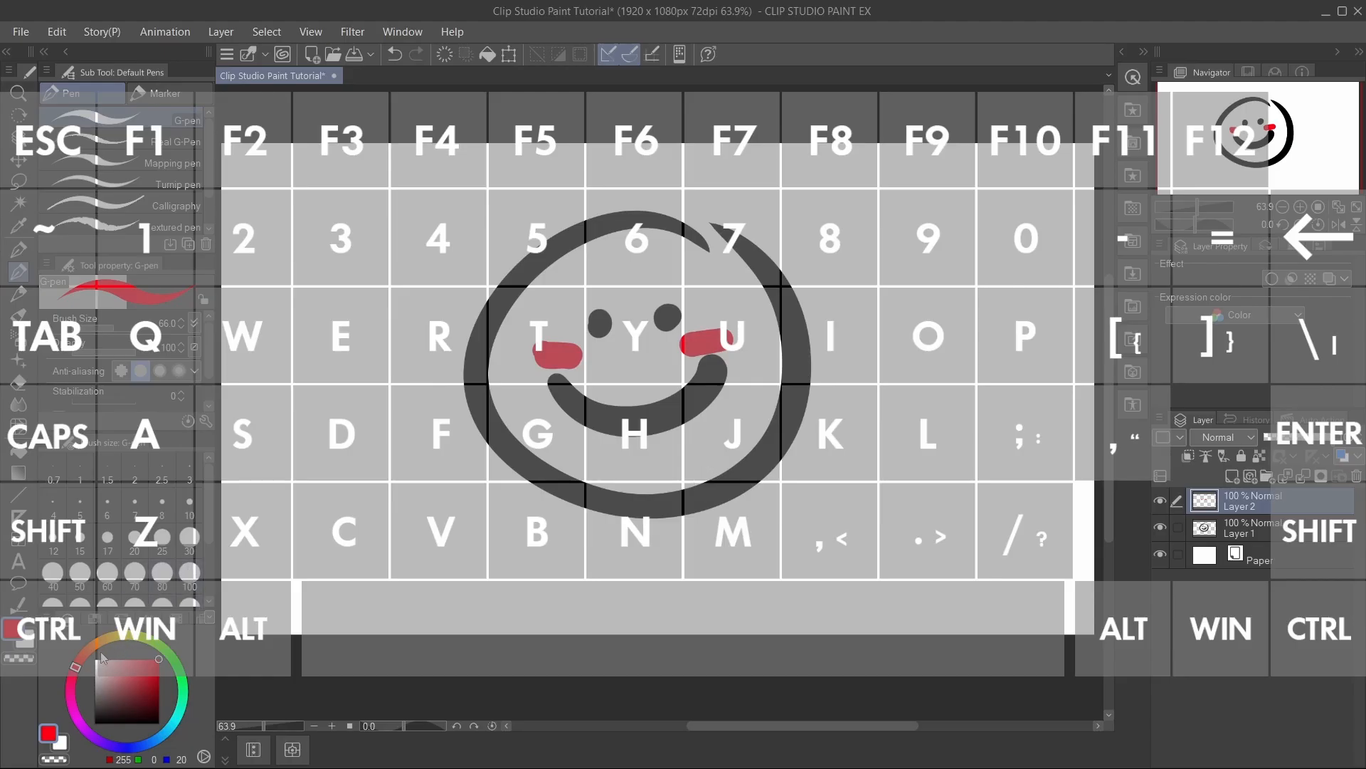
{"action": "left_click", "coordinate": [63, 760]}
{"action": "mouse_move", "coordinate": [560, 285]}
{"action": "left_mouse_down"}
{"action": "mouse_move", "coordinate": [619, 274]}
{"action": "mouse_move", "coordinate": [568, 272]}
{"action": "mouse_move", "coordinate": [612, 256]}
{"action": "mouse_move", "coordinate": [640, 274]}
{"action": "mouse_move", "coordinate": [612, 260]}
{"action": "mouse_move", "coordinate": [505, 270]}
{"action": "mouse_move", "coordinate": [507, 285]}
{"action": "mouse_move", "coordinate": [701, 245]}
{"action": "mouse_move", "coordinate": [760, 267]}
{"action": "mouse_move", "coordinate": [648, 263]}
{"action": "mouse_move", "coordinate": [683, 210]}
{"action": "mouse_move", "coordinate": [783, 242]}
{"action": "left_mouse_up"}
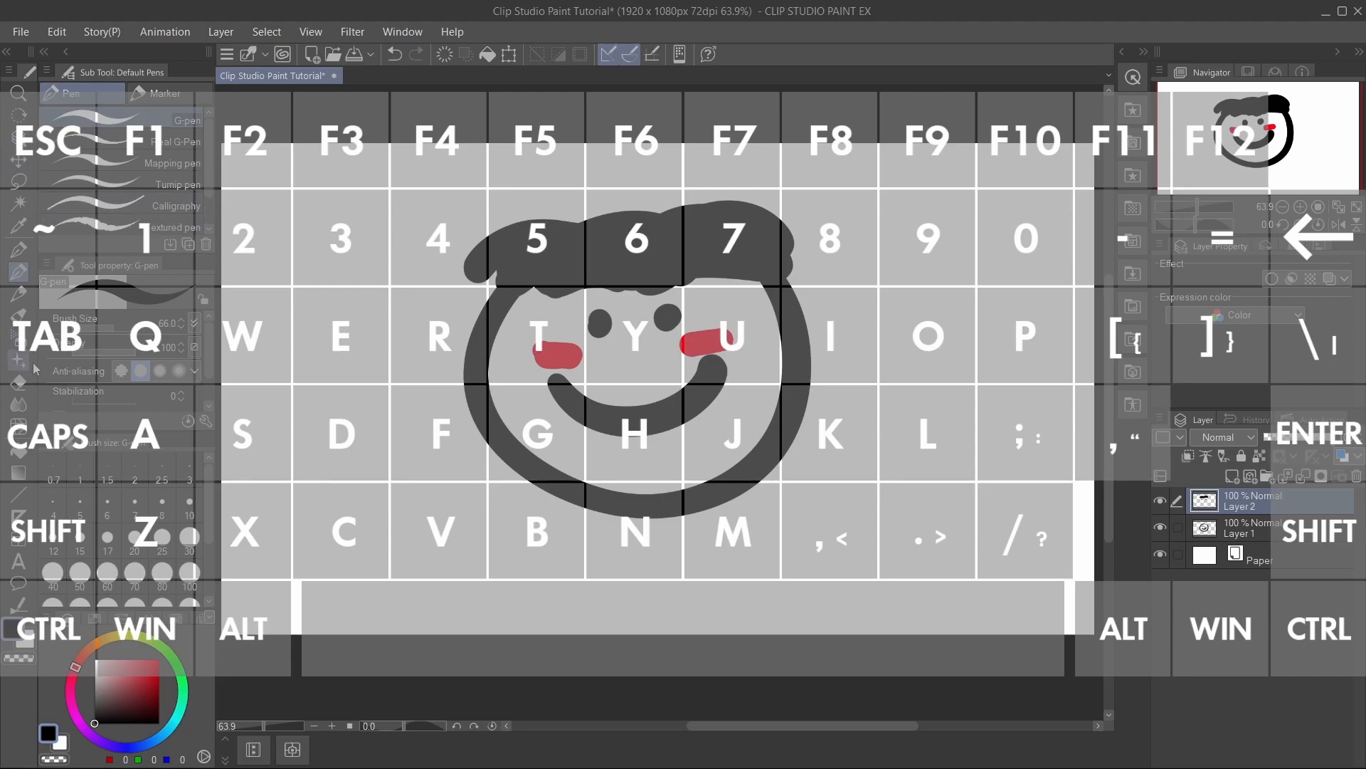
- Erase the cheeks and hair from Layer 2 with the Hard eraser, switching to Layer 1 and back to Layer 2
{"action": "left_click", "coordinate": [21, 382]}
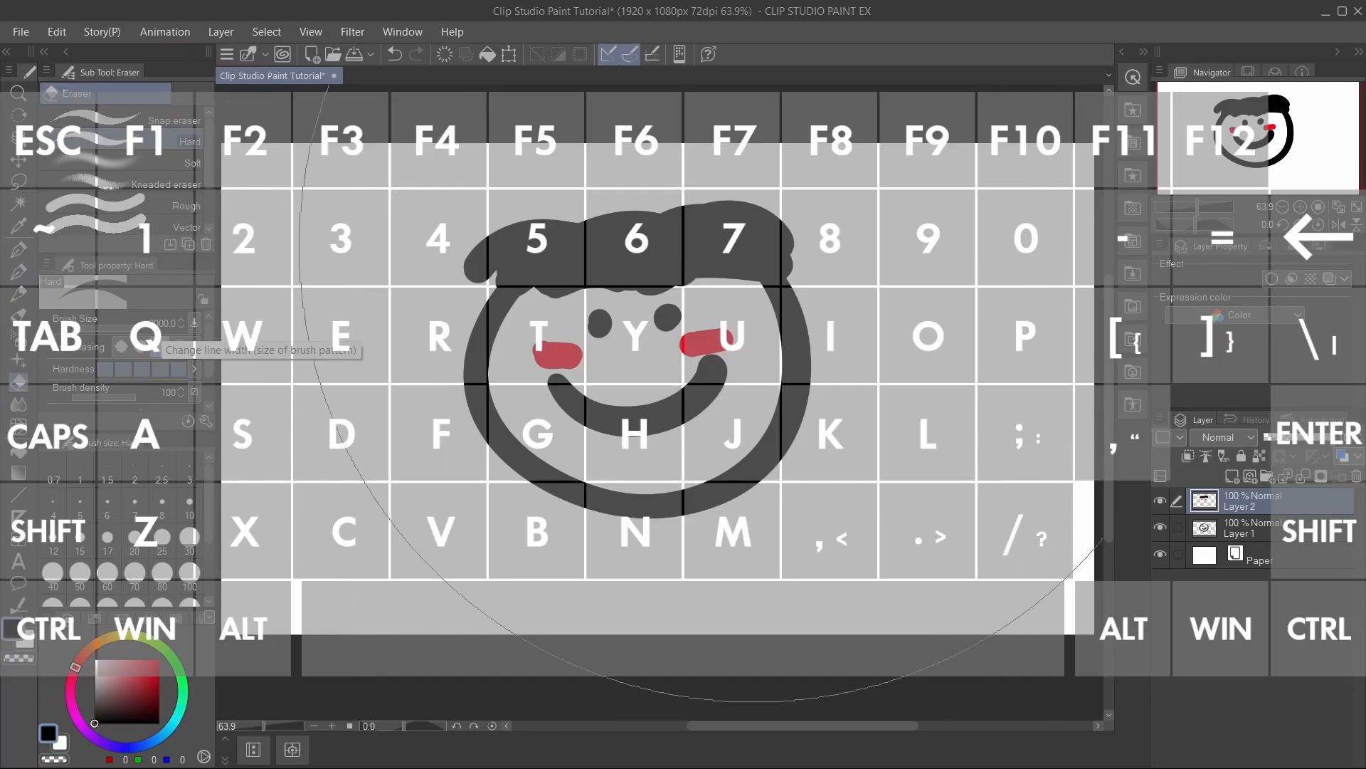
{"action": "left_click_drag", "start_coordinate": [758, 325], "coordinate": [605, 368]}
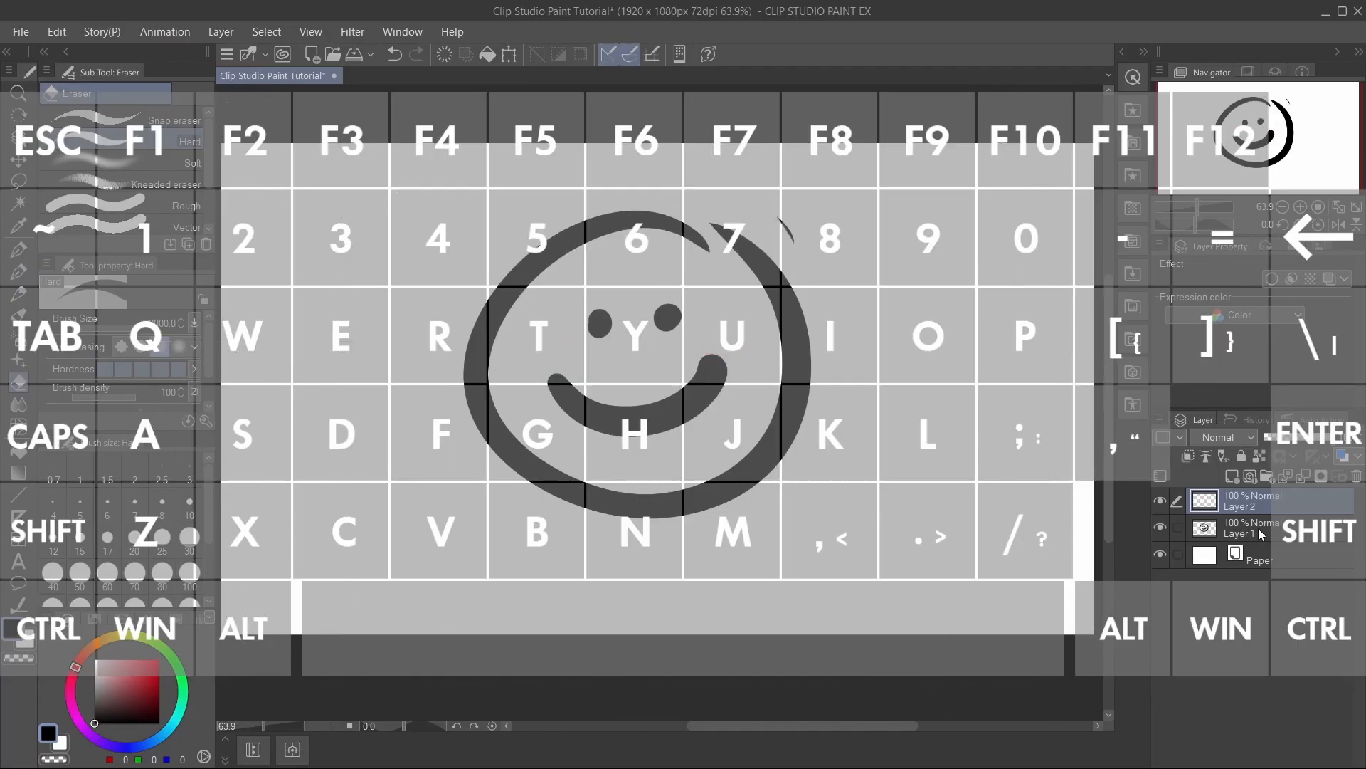
{"action": "left_click", "coordinate": [1336, 534]}
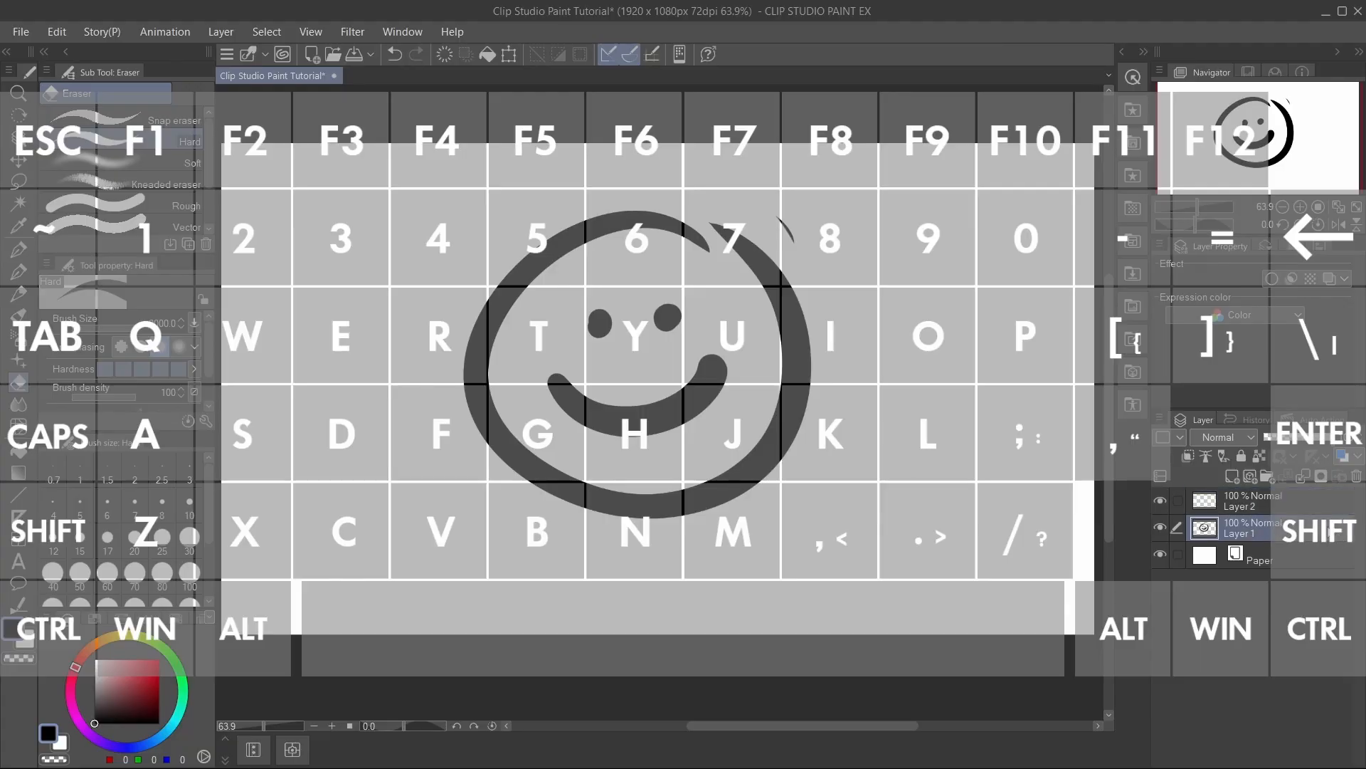
{"action": "left_click", "coordinate": [1285, 497]}
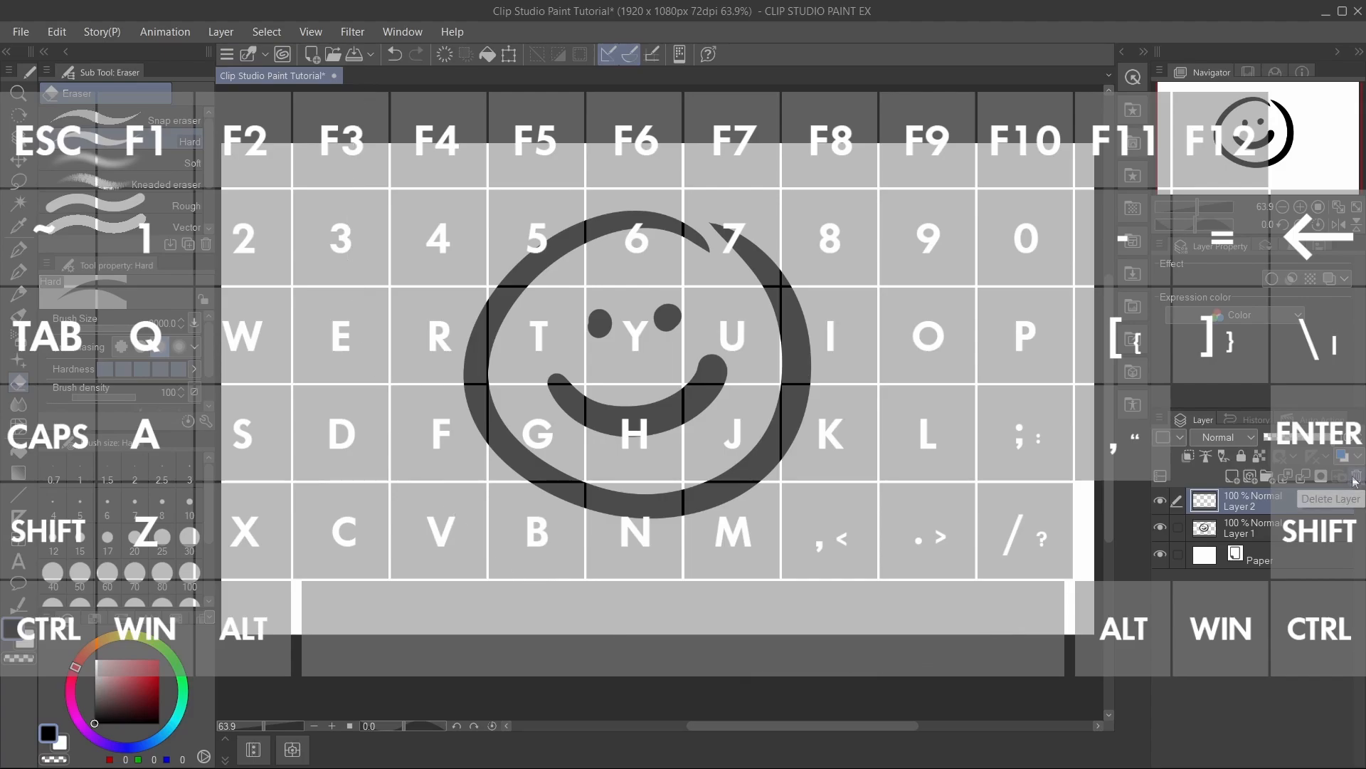
- Create a new layer folder and move Layer 2 and Layer 1 into it
{"action": "left_click", "coordinate": [1267, 478]}
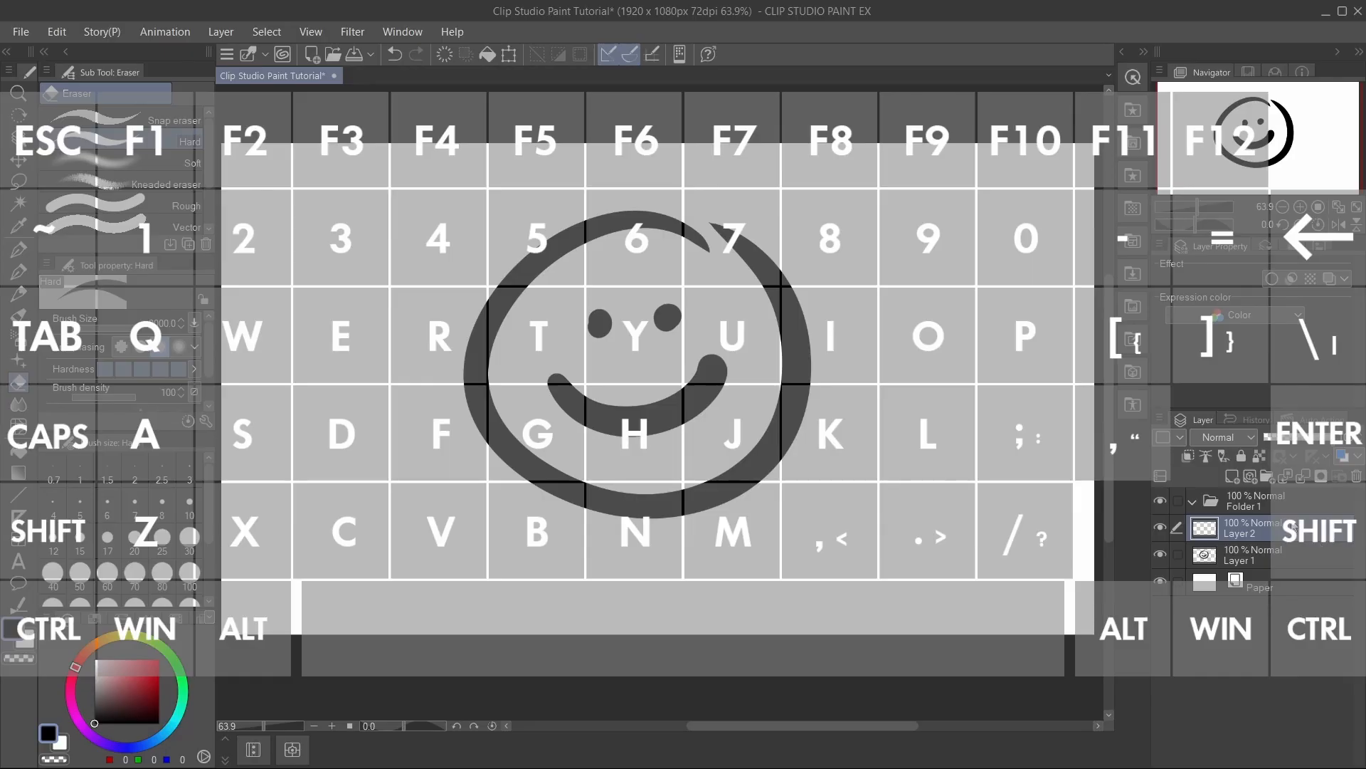
{"action": "left_click_drag", "start_coordinate": [1325, 535], "coordinate": [1299, 500]}
{"action": "left_click_drag", "start_coordinate": [1294, 553], "coordinate": [1198, 510]}
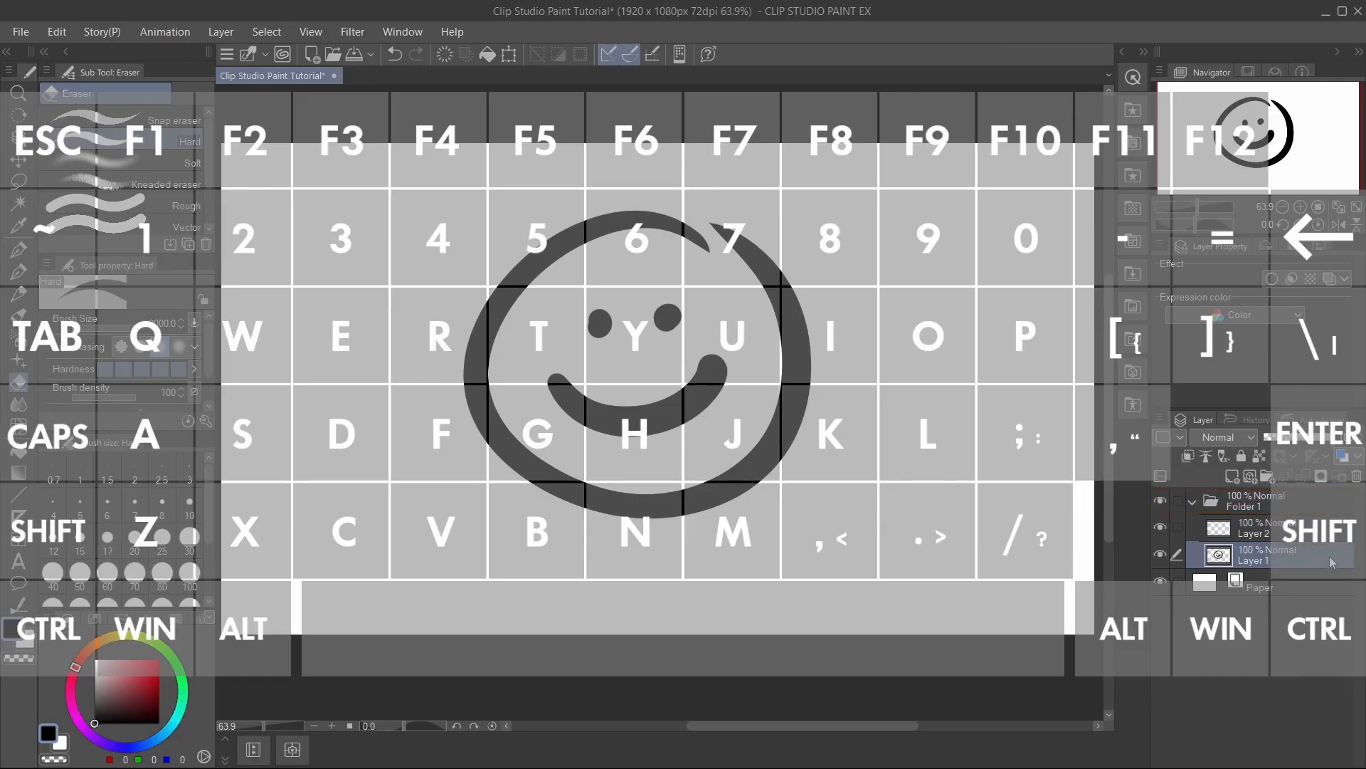
- Collapse the layer folder and rename it "smiley face man"
{"action": "left_click", "coordinate": [1194, 504]}
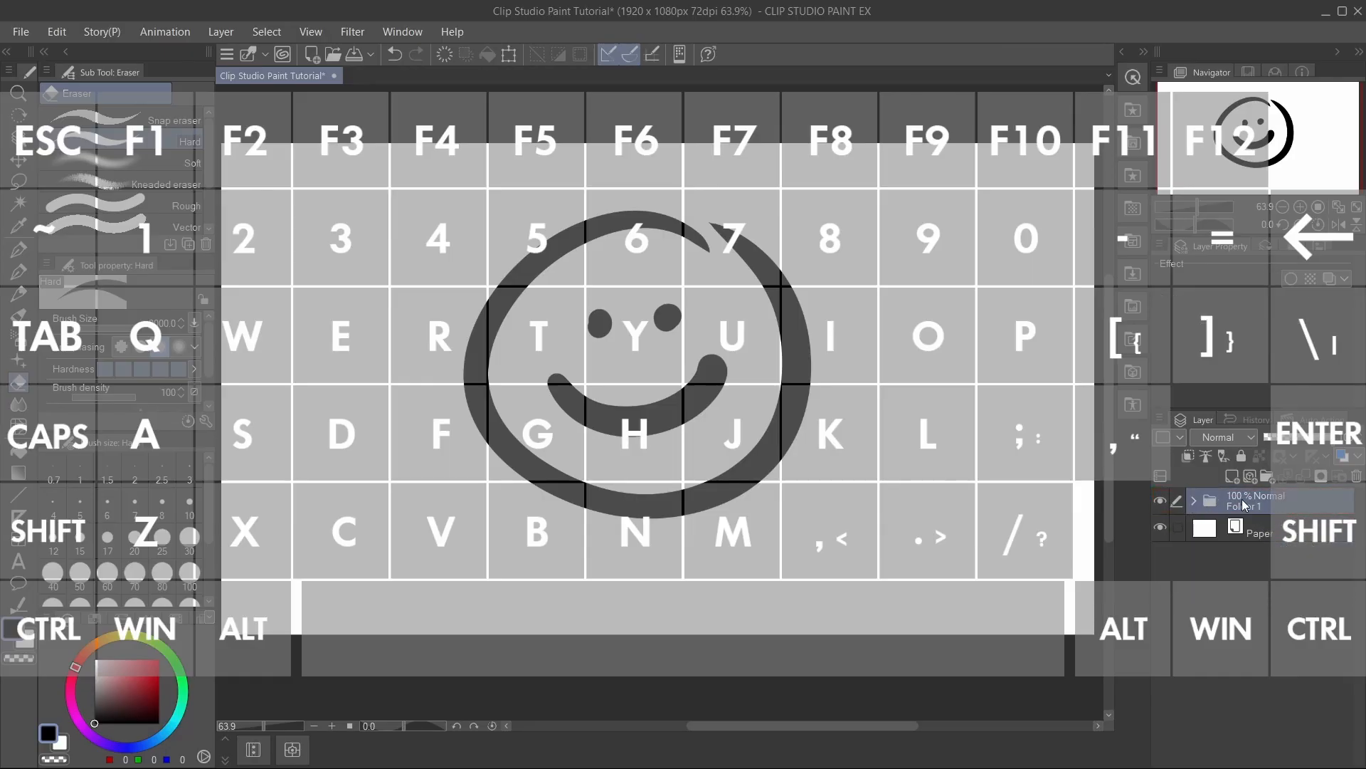
{"action": "type", "text": "smi"}
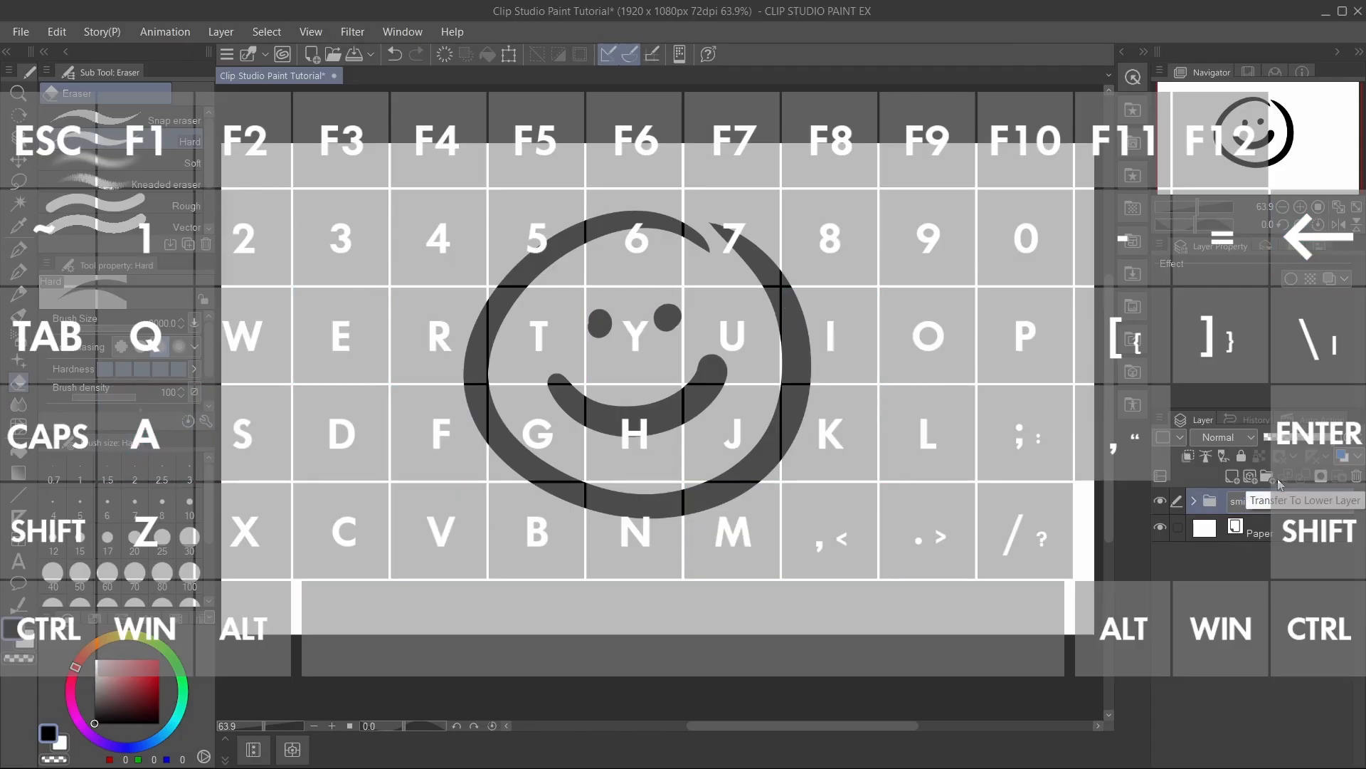
{"action": "type", "text": "ley face man"}
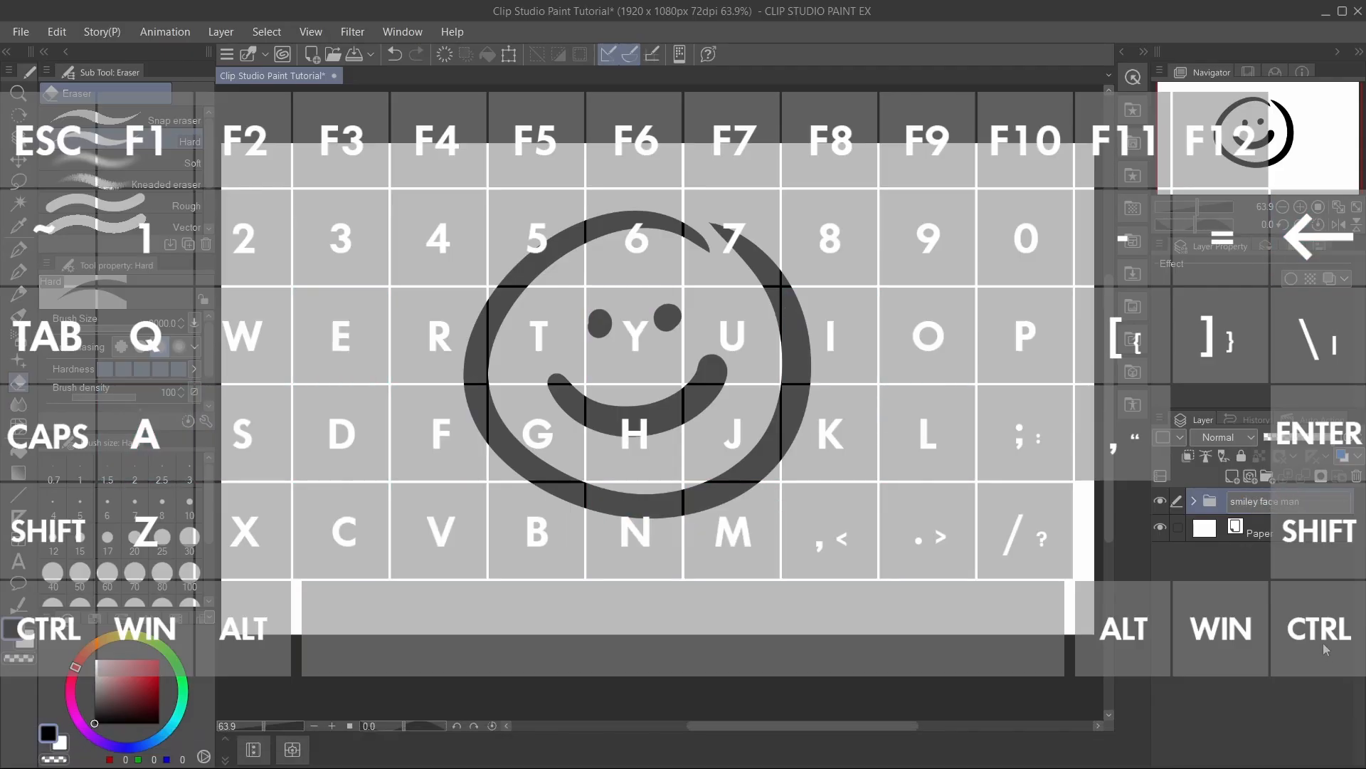
{"action": "key", "text": "Return"}
- Hide the smiley face man folder, show it again and hide it once more
{"action": "left_click", "coordinate": [1161, 501]}
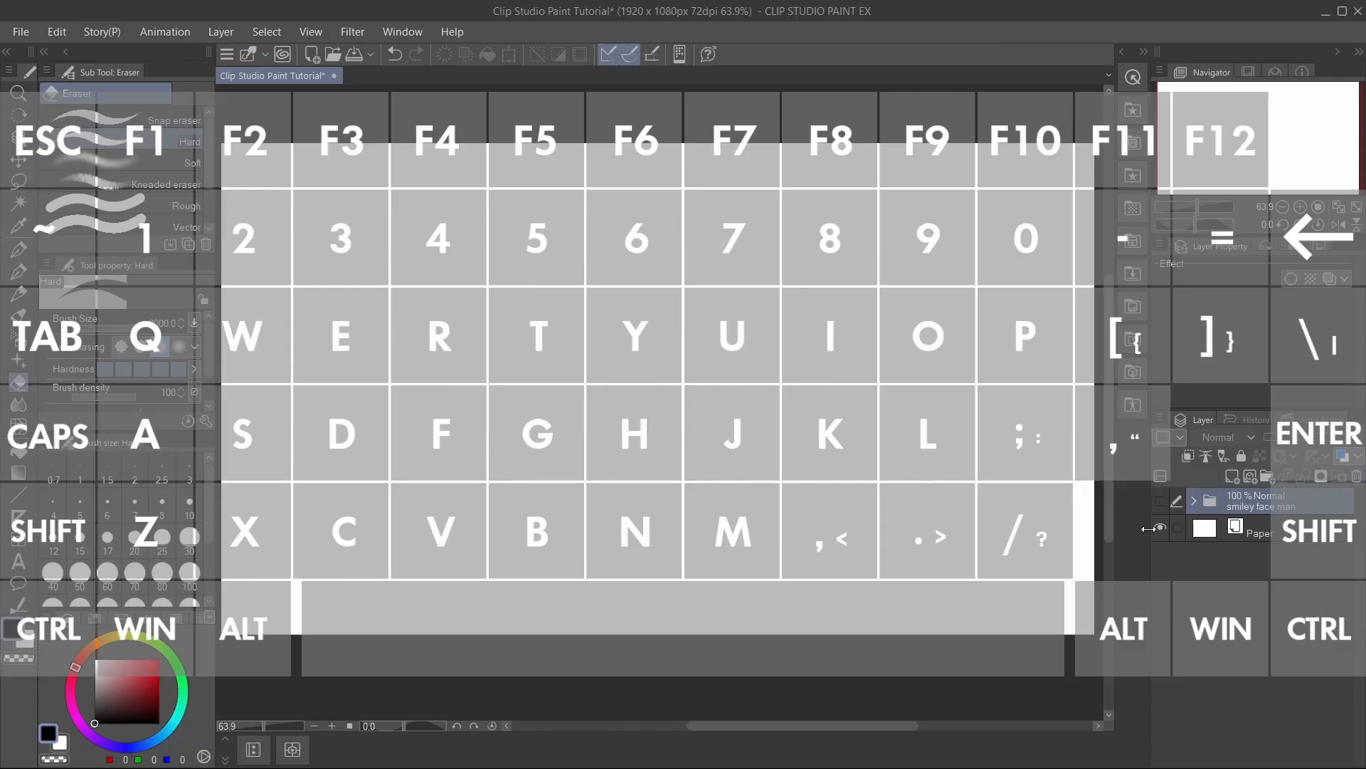
{"action": "left_click", "coordinate": [1160, 501]}
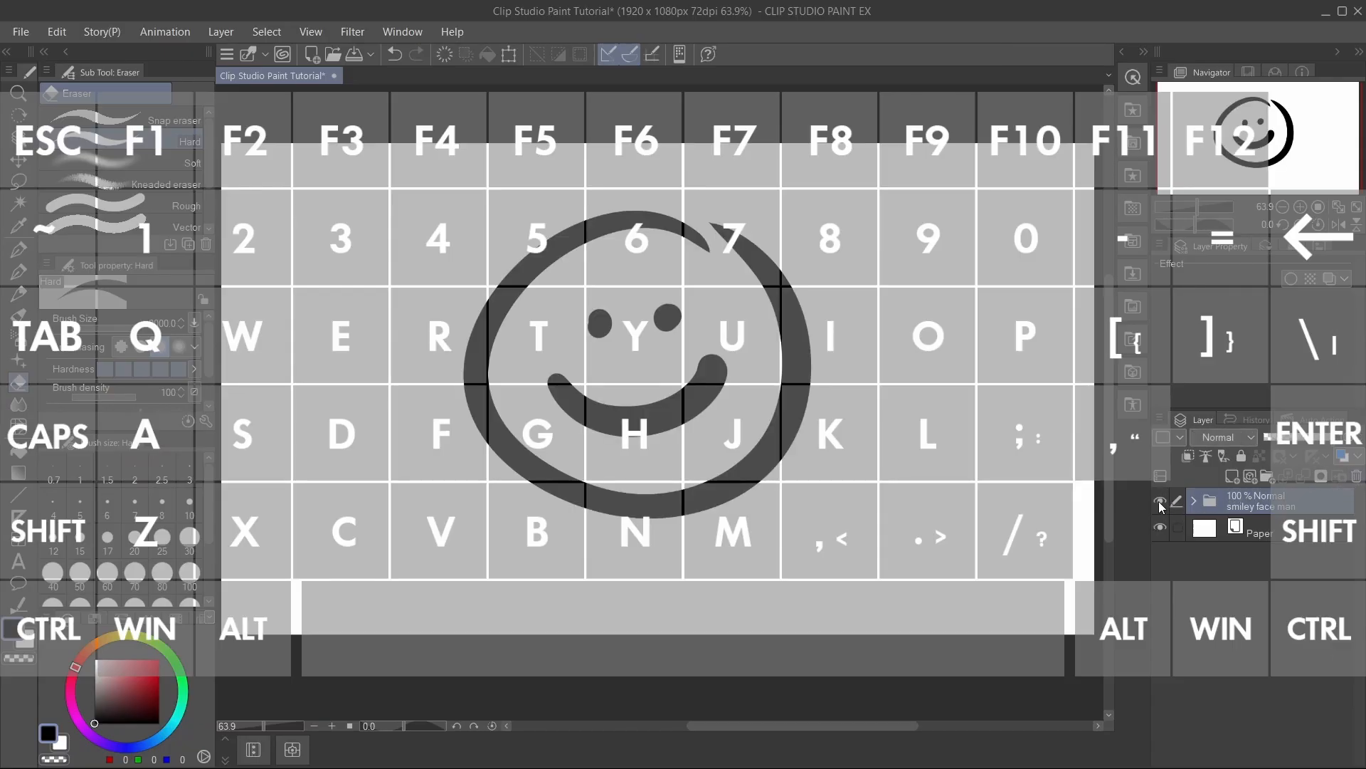
{"action": "left_click", "coordinate": [1160, 502]}
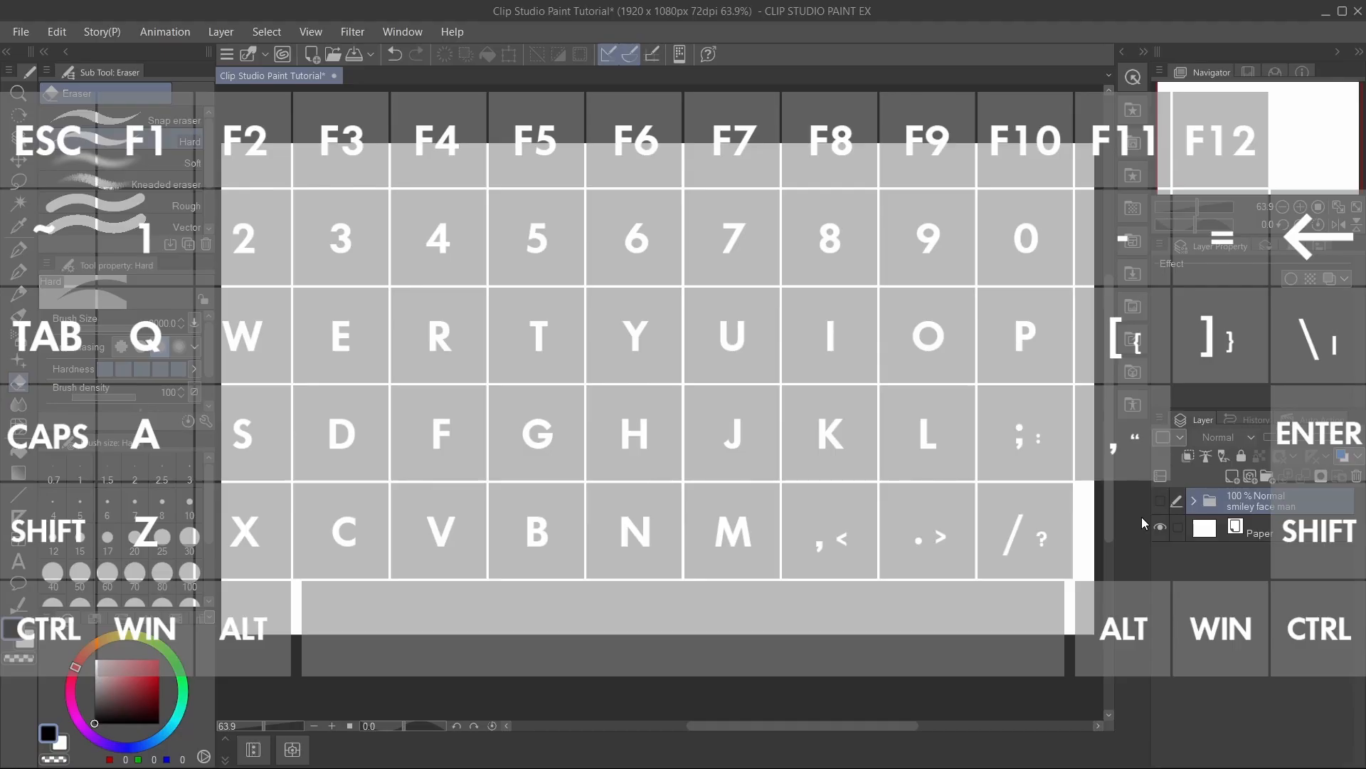
- Add a new raster layer above the hidden folder and switch to the Operation tool's Select layer sub tool
{"action": "left_click", "coordinate": [1232, 476]}
{"action": "left_click", "coordinate": [18, 160]}
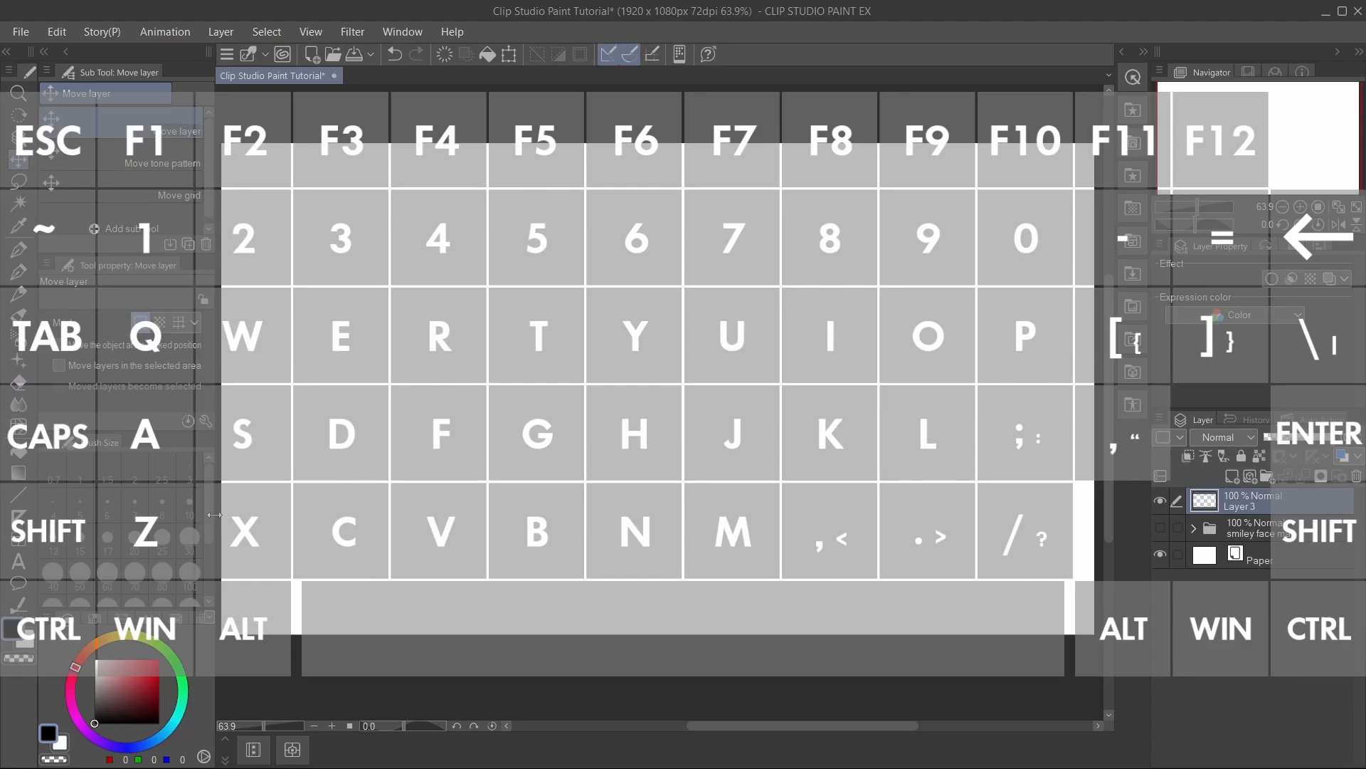
{"action": "left_click", "coordinate": [18, 137]}
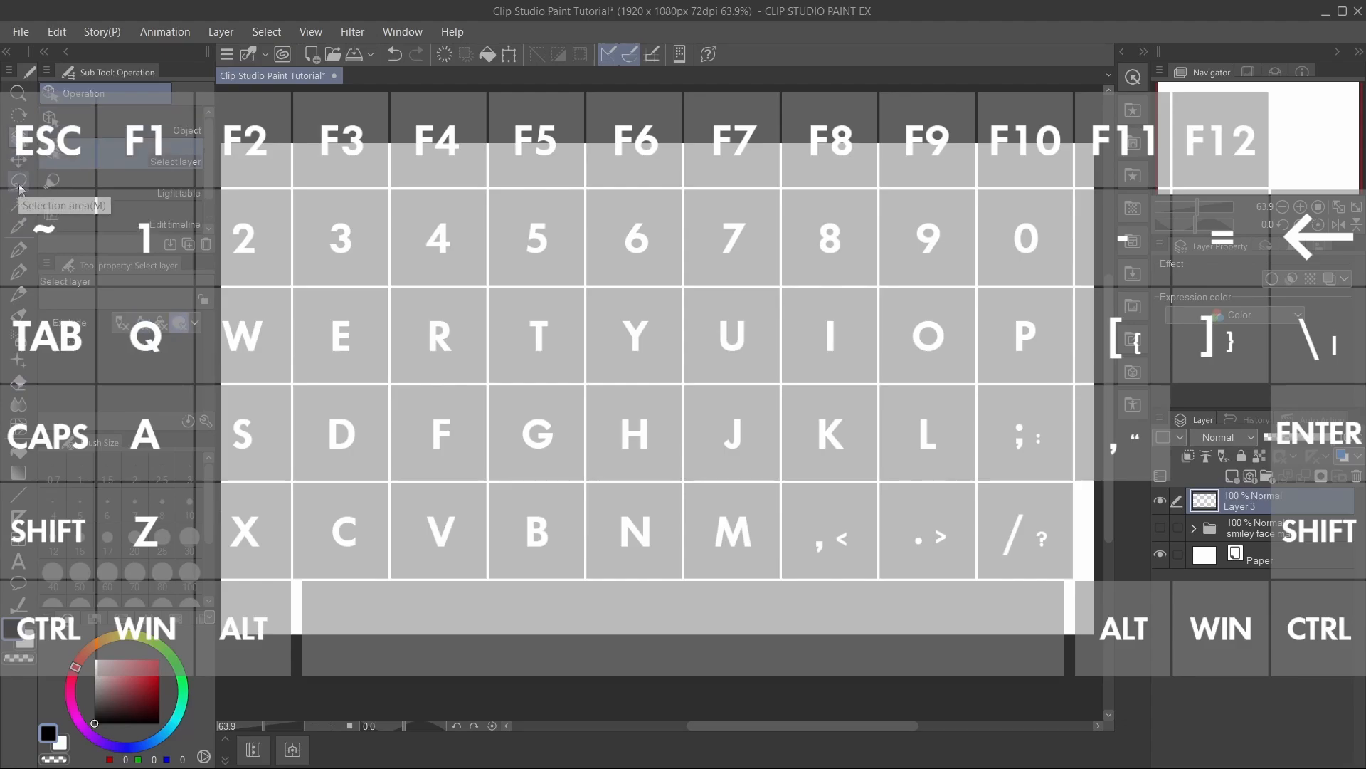
- Show the smiley face man folder again and expand it to list its layers
{"action": "left_click", "coordinate": [1160, 527]}
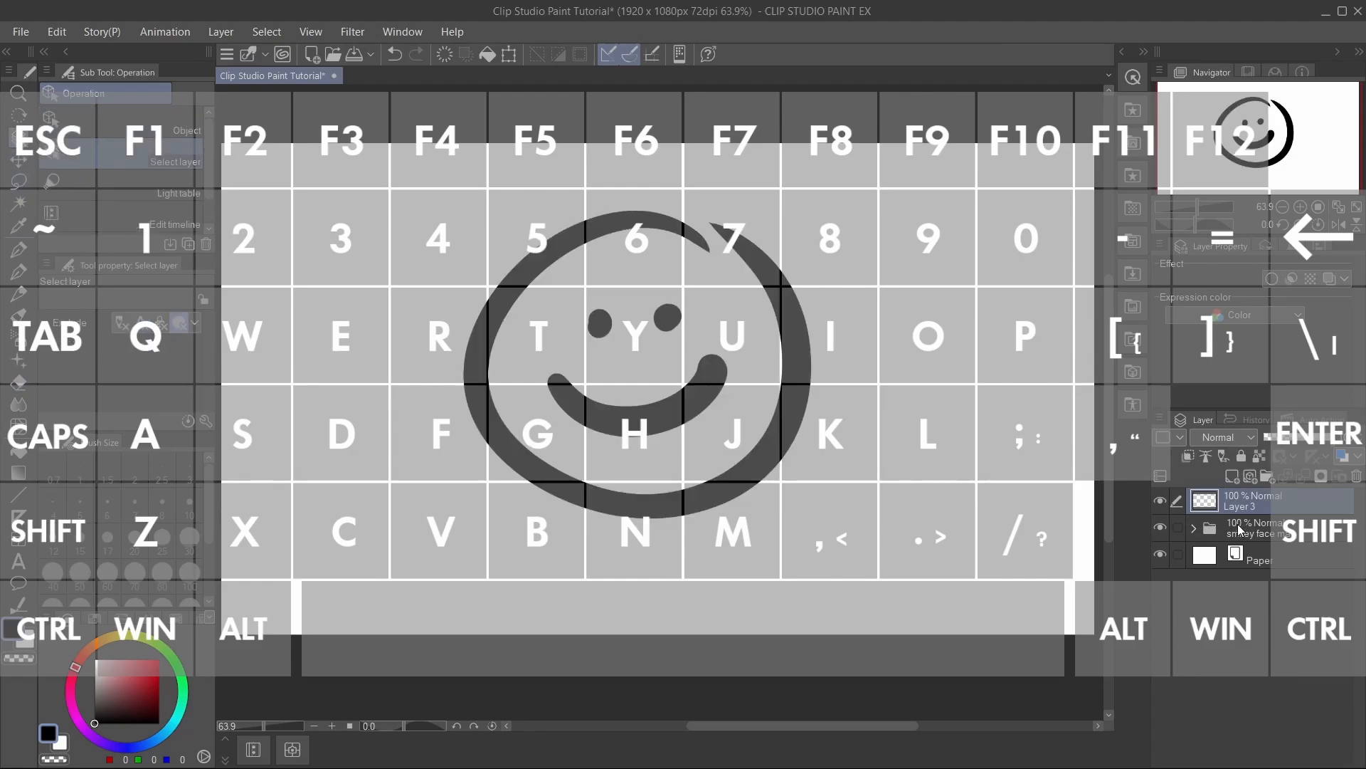
{"action": "left_click", "coordinate": [1247, 532]}
{"action": "left_click", "coordinate": [1193, 528]}
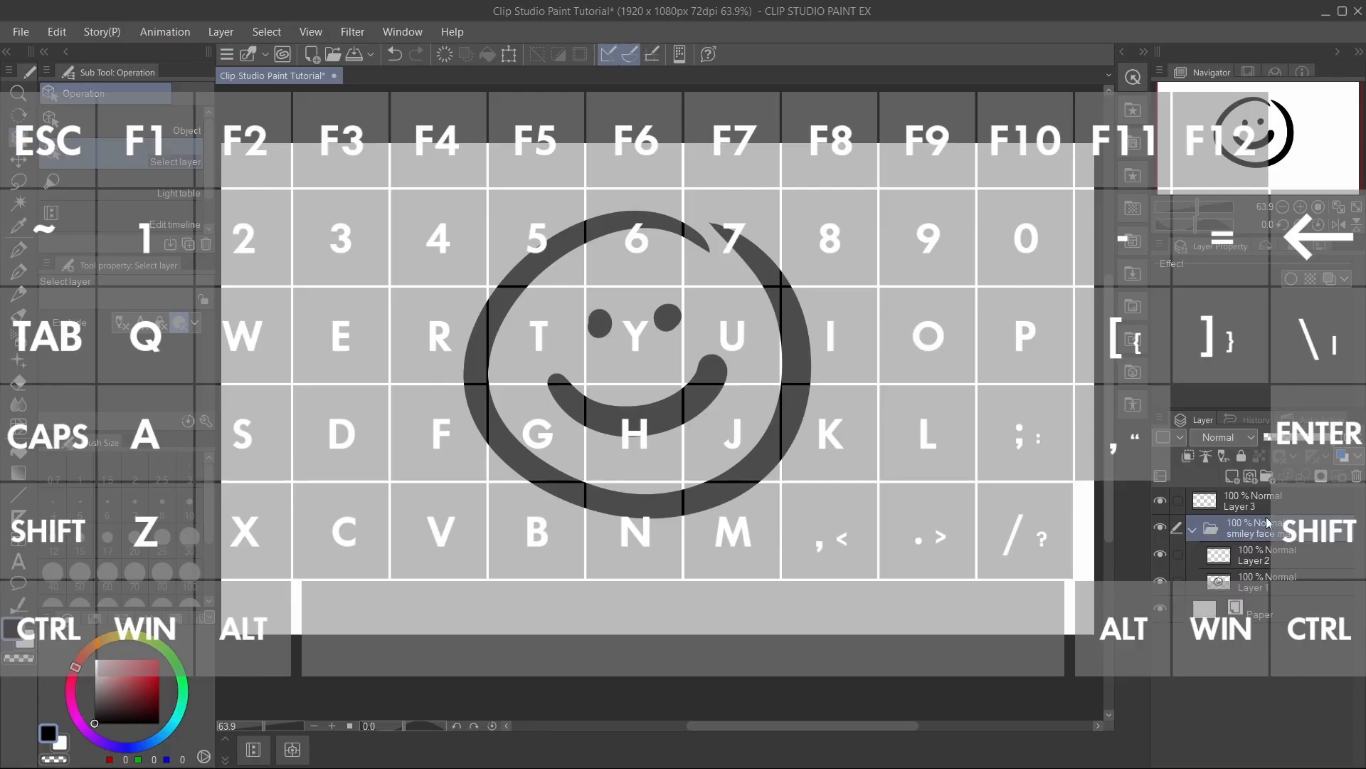
- Paint two red cheeks (RGB 255, 0, 20) and black hair over the smiley on Layer 2 with the G-pen
{"action": "left_click", "coordinate": [1297, 547]}
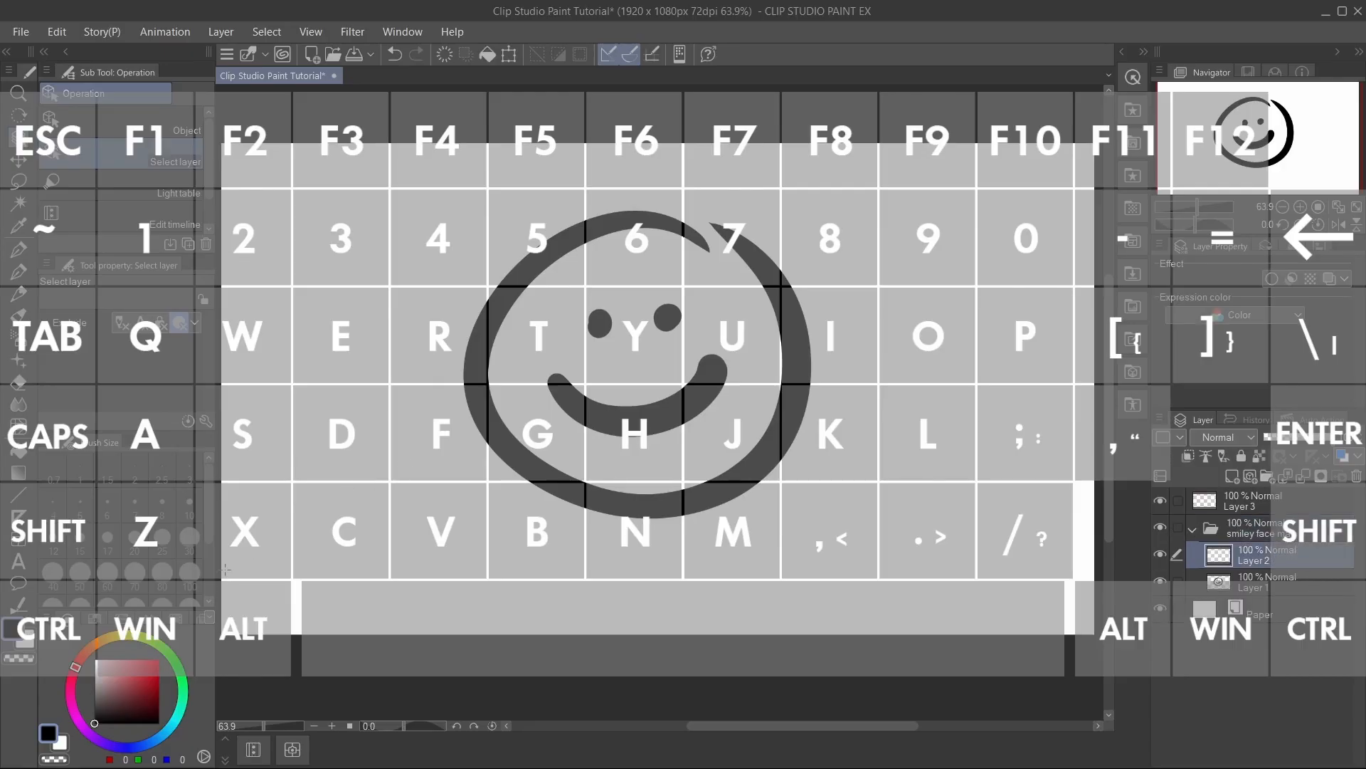
{"action": "left_click", "coordinate": [158, 659]}
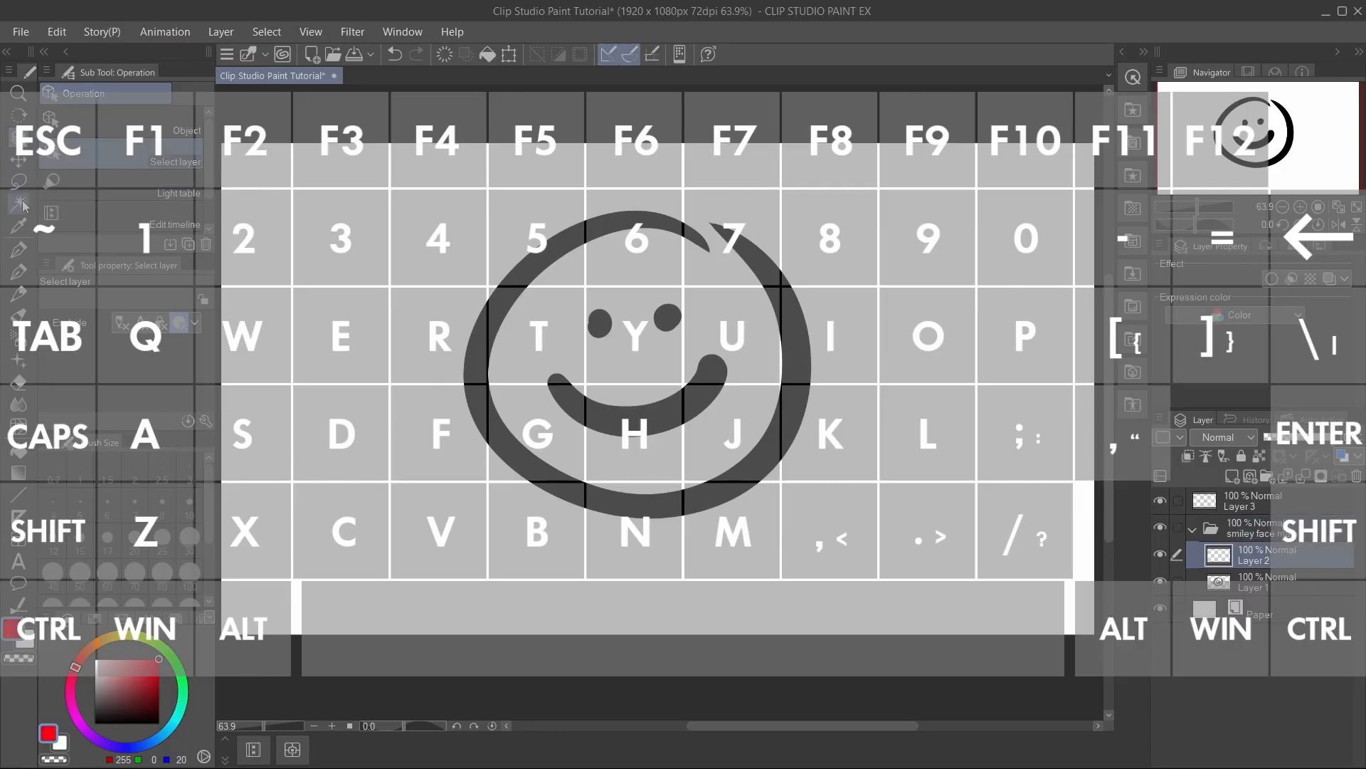
{"action": "key", "text": "p"}
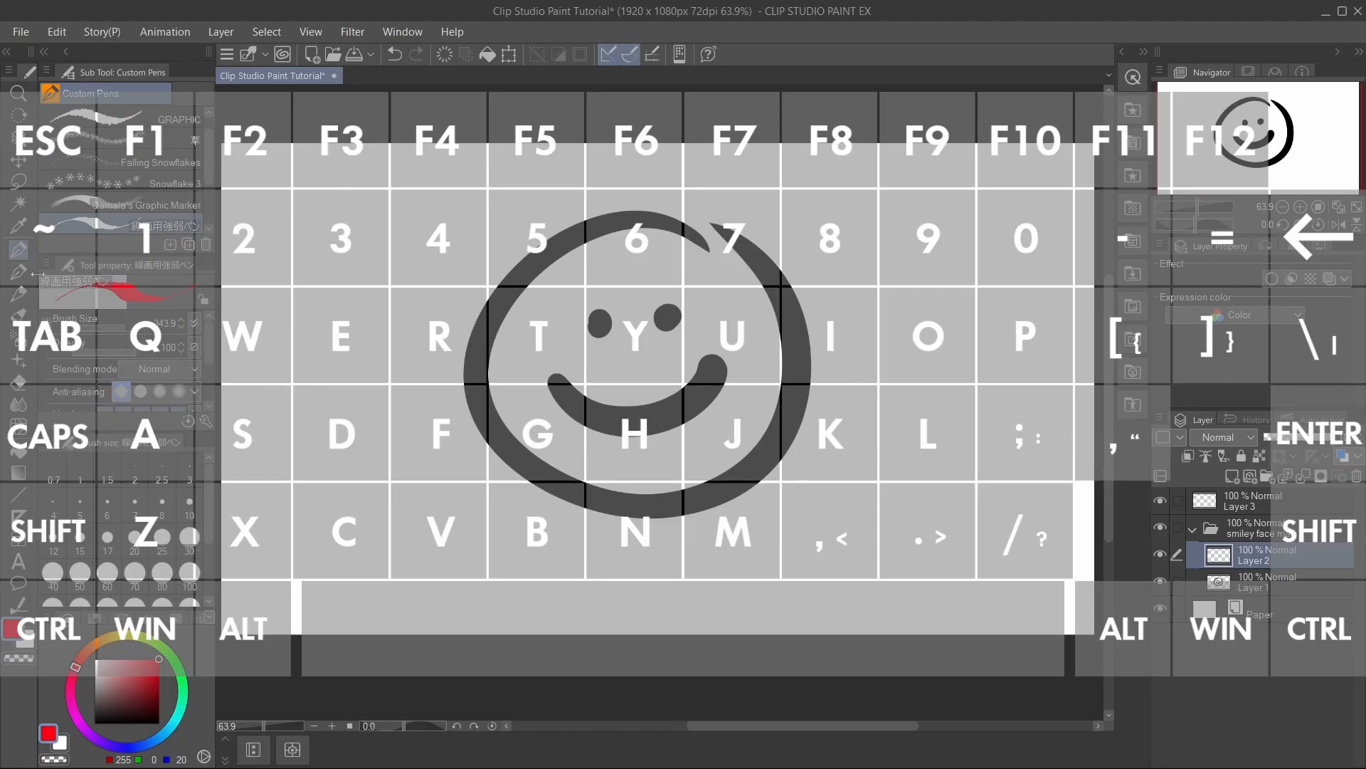
{"action": "left_click", "coordinate": [18, 271]}
{"action": "left_click_drag", "start_coordinate": [535, 363], "coordinate": [585, 353]}
{"action": "left_click_drag", "start_coordinate": [684, 350], "coordinate": [743, 340]}
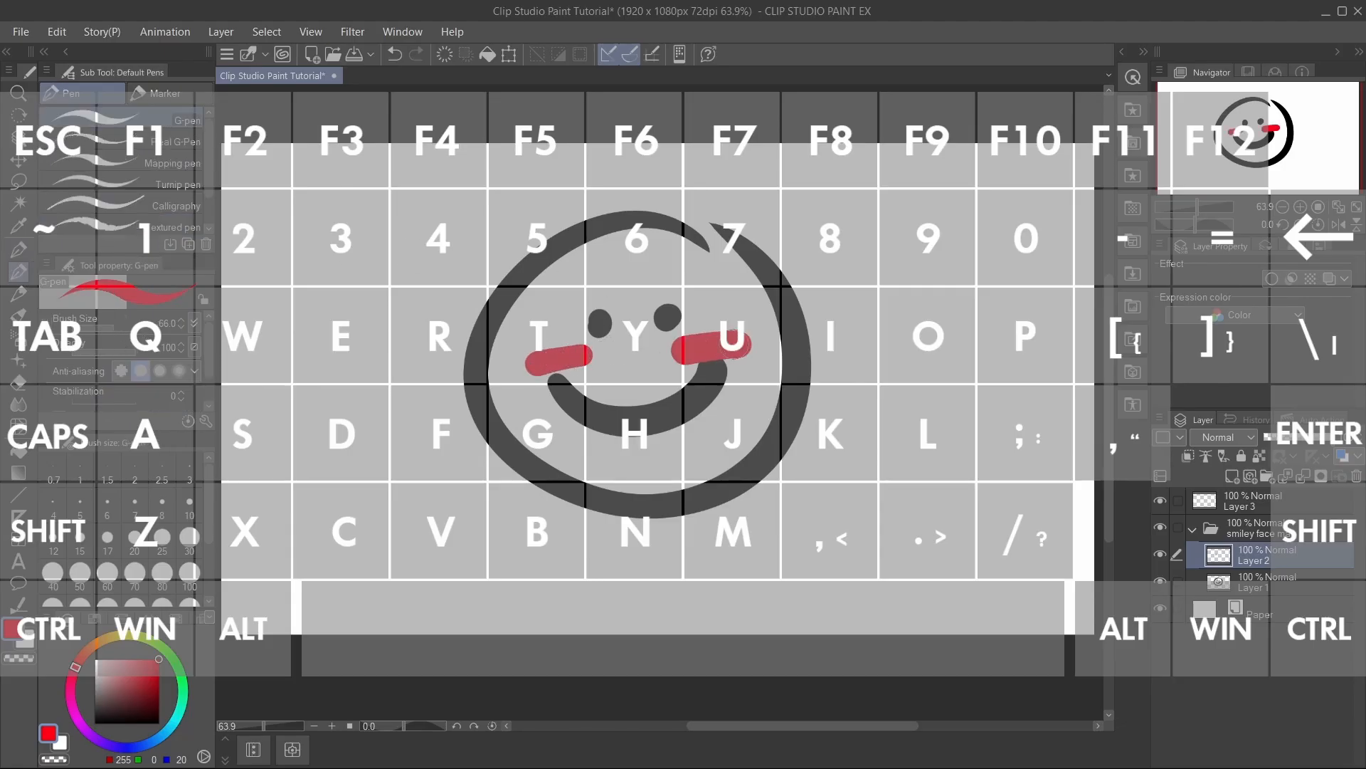
{"action": "left_click_drag", "start_coordinate": [146, 672], "coordinate": [206, 740]}
{"action": "mouse_move", "coordinate": [539, 293]}
{"action": "left_mouse_down"}
{"action": "mouse_move", "coordinate": [631, 313]}
{"action": "mouse_move", "coordinate": [587, 255]}
{"action": "mouse_move", "coordinate": [480, 301]}
{"action": "mouse_move", "coordinate": [615, 250]}
{"action": "mouse_move", "coordinate": [692, 261]}
{"action": "mouse_move", "coordinate": [655, 272]}
{"action": "left_mouse_up"}
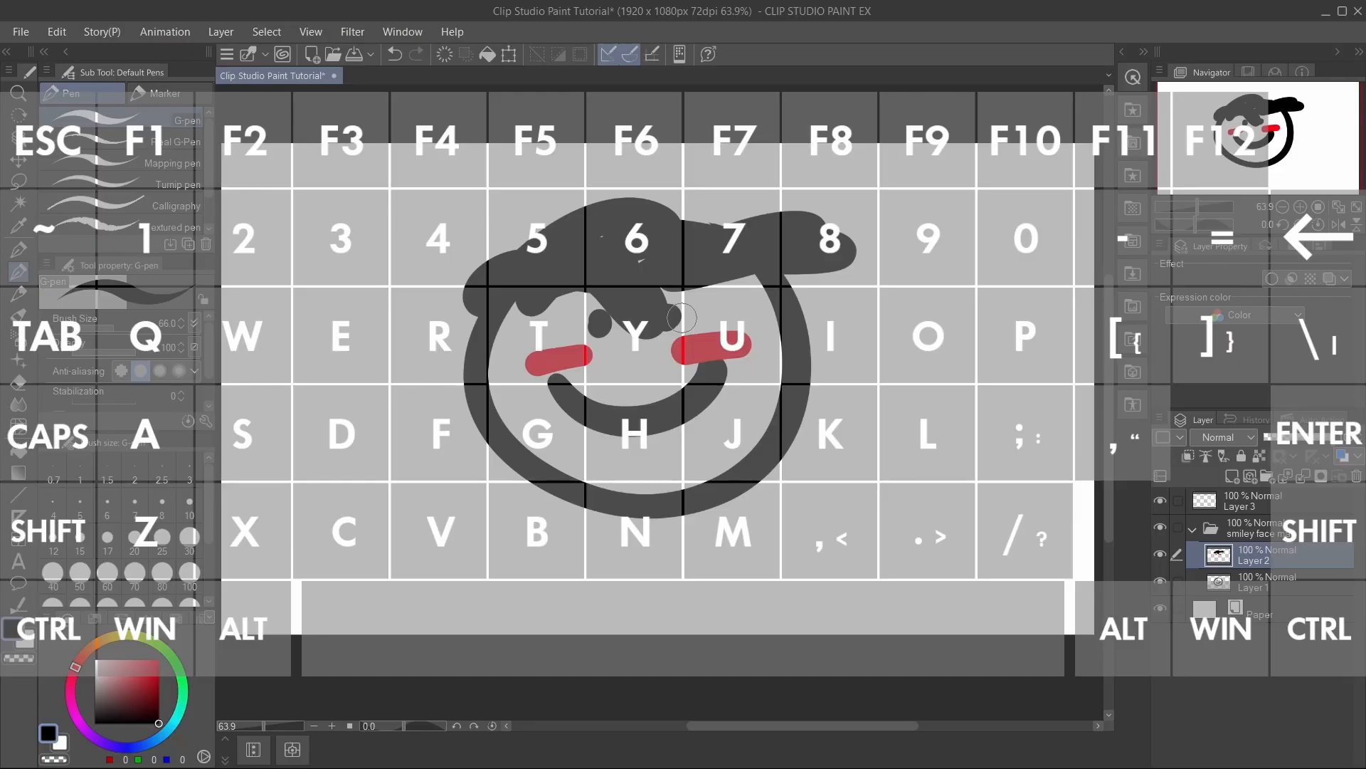
- Use the Select layer sub tool on the canvas to pick Layer 1, both face layers together, and Layer 1 alone again
{"action": "left_click", "coordinate": [17, 136]}
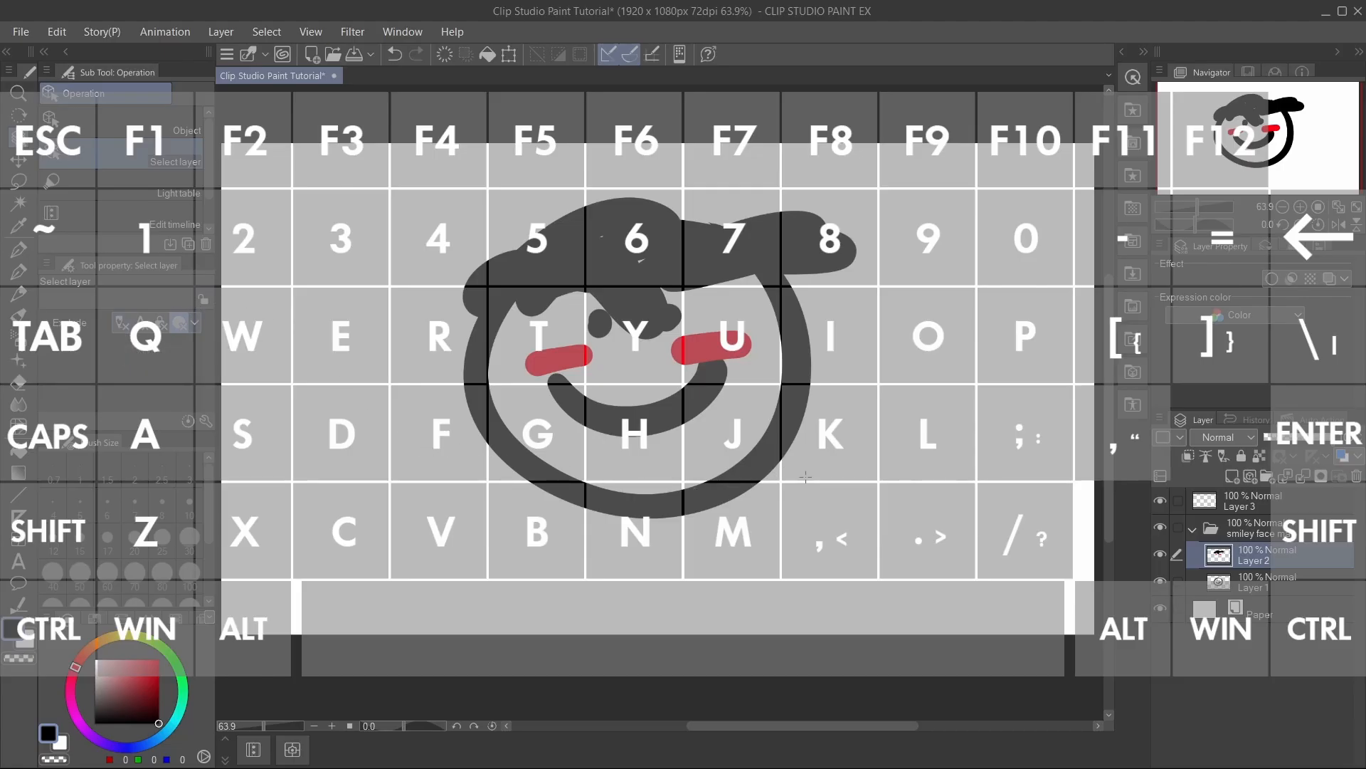
{"action": "left_click", "coordinate": [758, 452]}
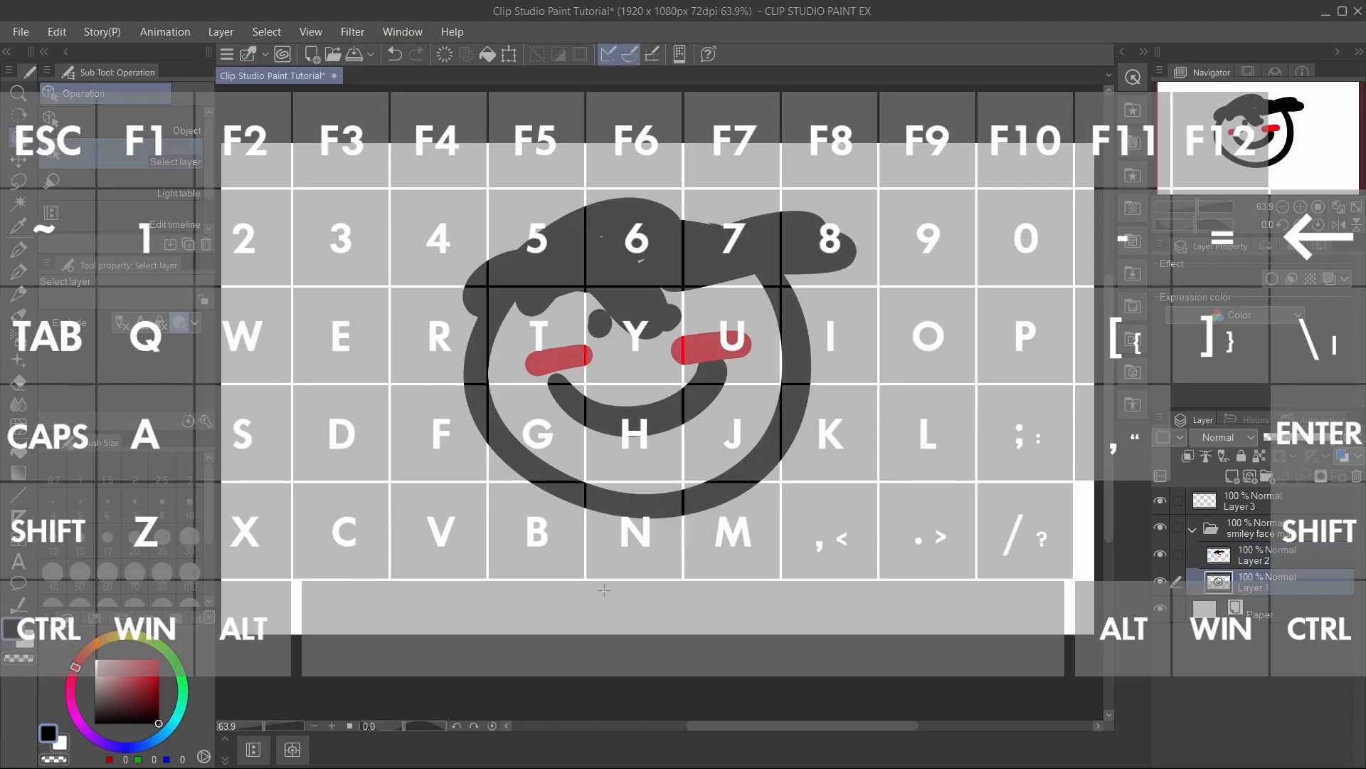
{"action": "left_click", "coordinate": [593, 418]}
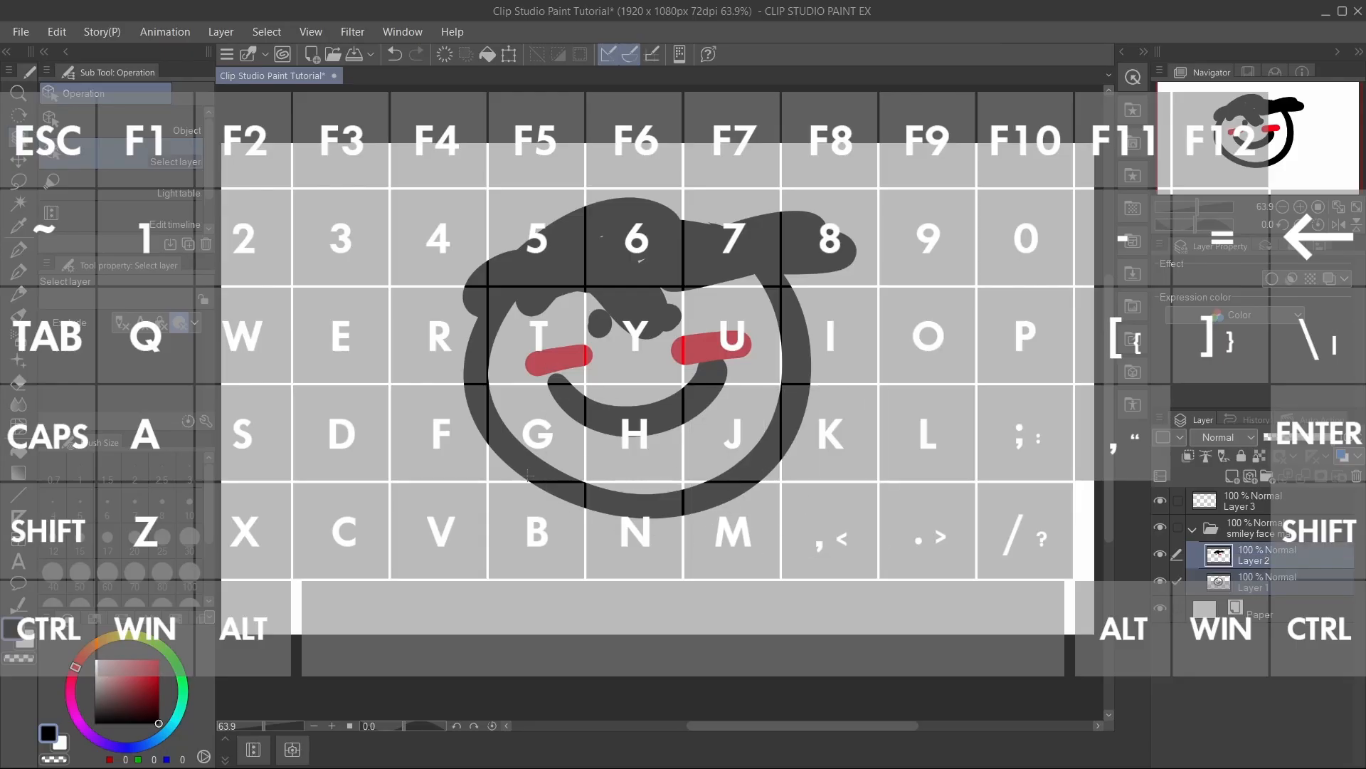
{"action": "mouse_move", "coordinate": [354, 218]}
{"action": "left_mouse_down"}
{"action": "mouse_move", "coordinate": [879, 559]}
{"action": "mouse_move", "coordinate": [1002, 541]}
{"action": "mouse_move", "coordinate": [951, 570]}
{"action": "left_mouse_up"}
{"action": "key", "text": "ctrl+z"}
{"action": "key", "text": "ctrl+y"}
{"action": "left_click", "coordinate": [611, 498]}
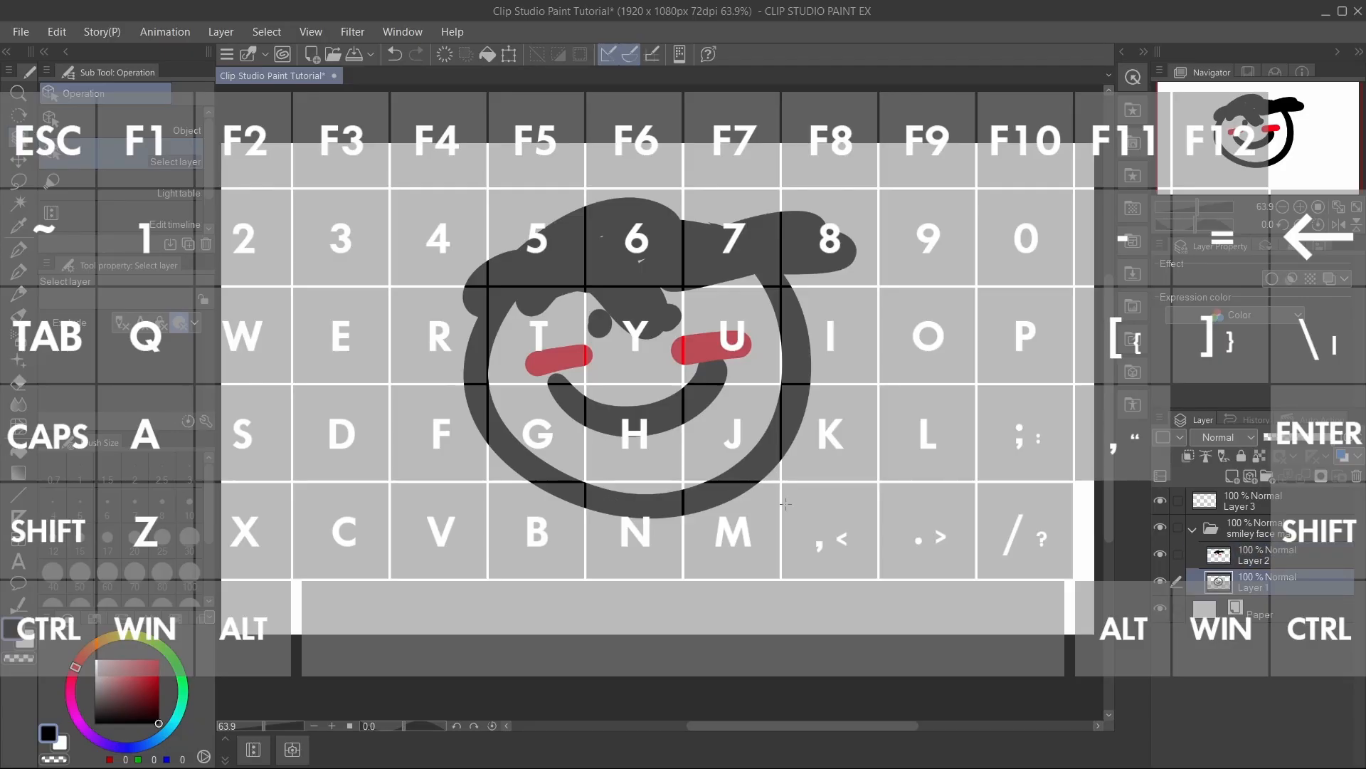
- Switch the active layer to Layer 2, back to Layer 1 and up to Layer 2 again
{"action": "left_click", "coordinate": [1300, 558]}
{"action": "left_click", "coordinate": [1309, 582]}
{"action": "key", "text": "alt+]"}
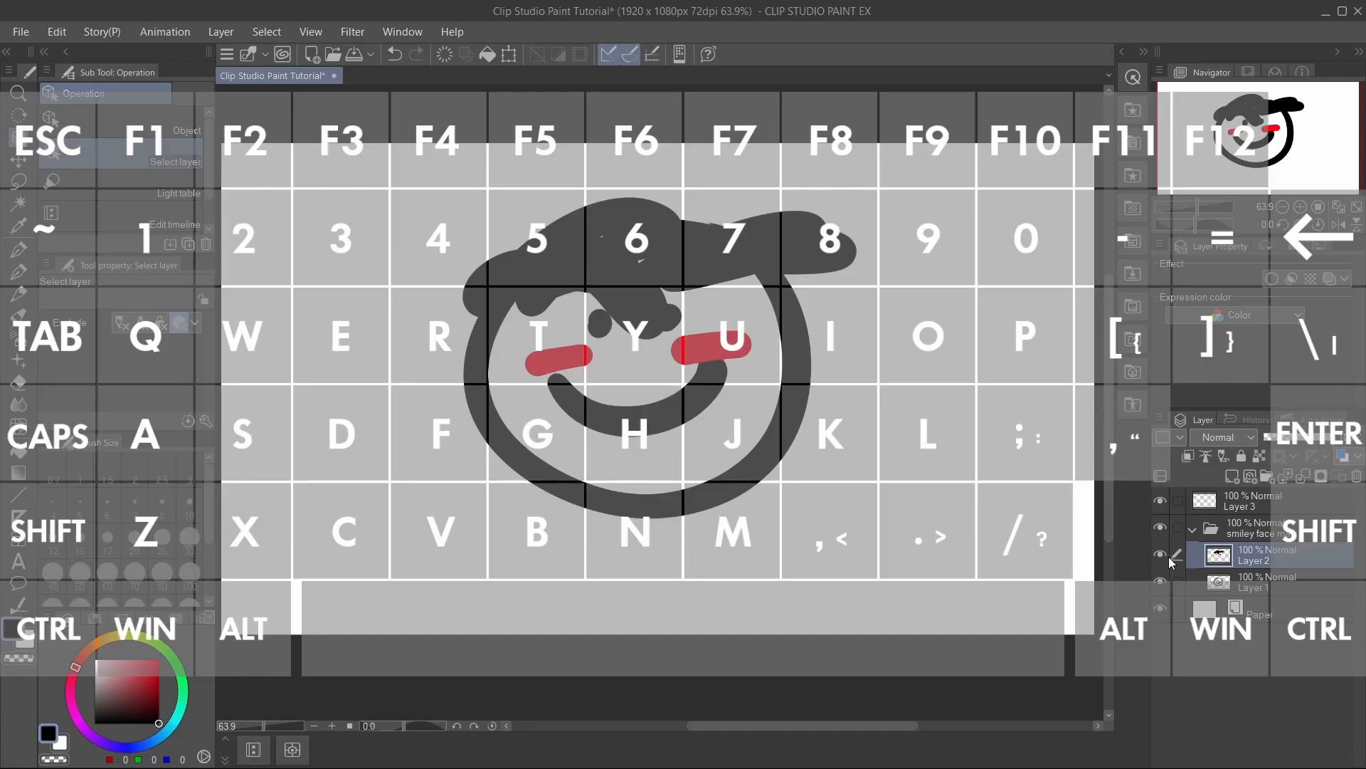
- Hide and collapse the smiley face man folder, and view the Light table and Edit timeline sub tools
{"action": "left_click", "coordinate": [1160, 528]}
{"action": "left_click", "coordinate": [1194, 529]}
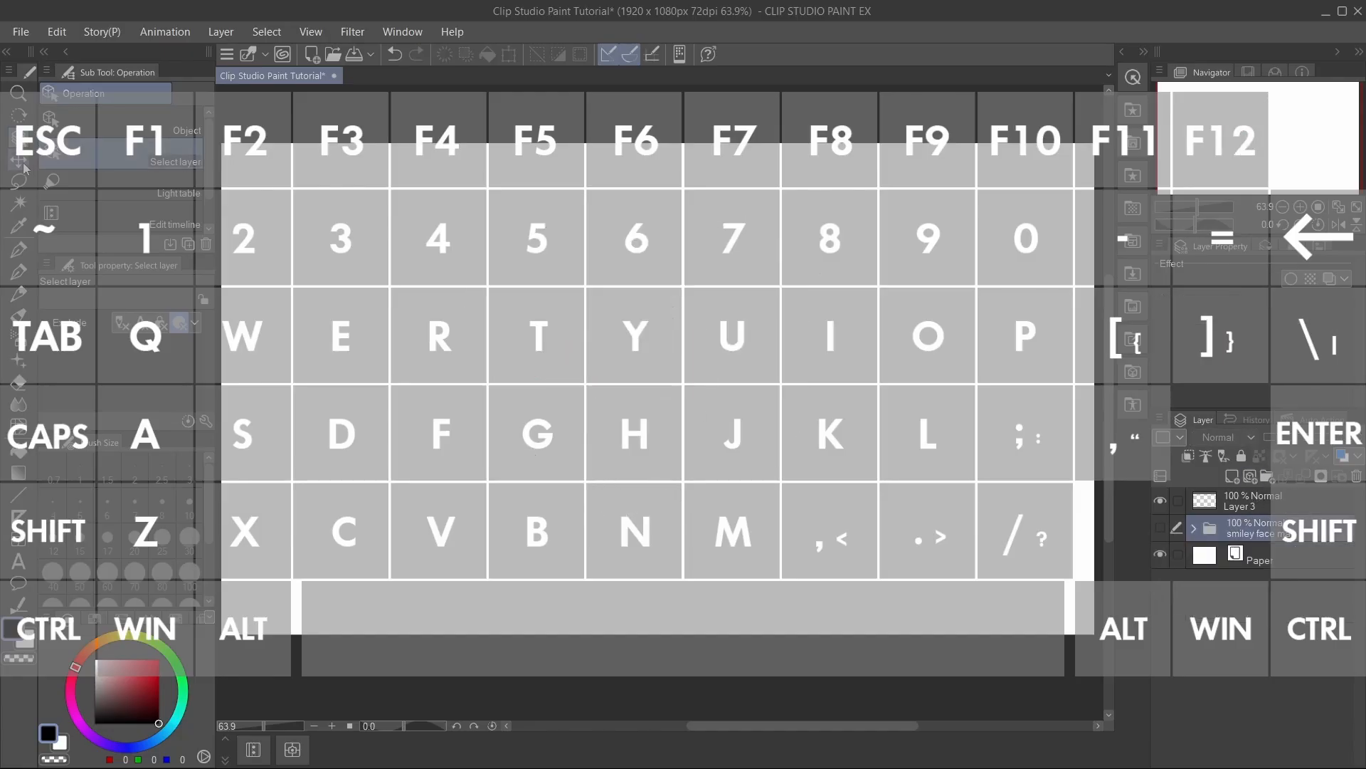
{"action": "left_click", "coordinate": [156, 198]}
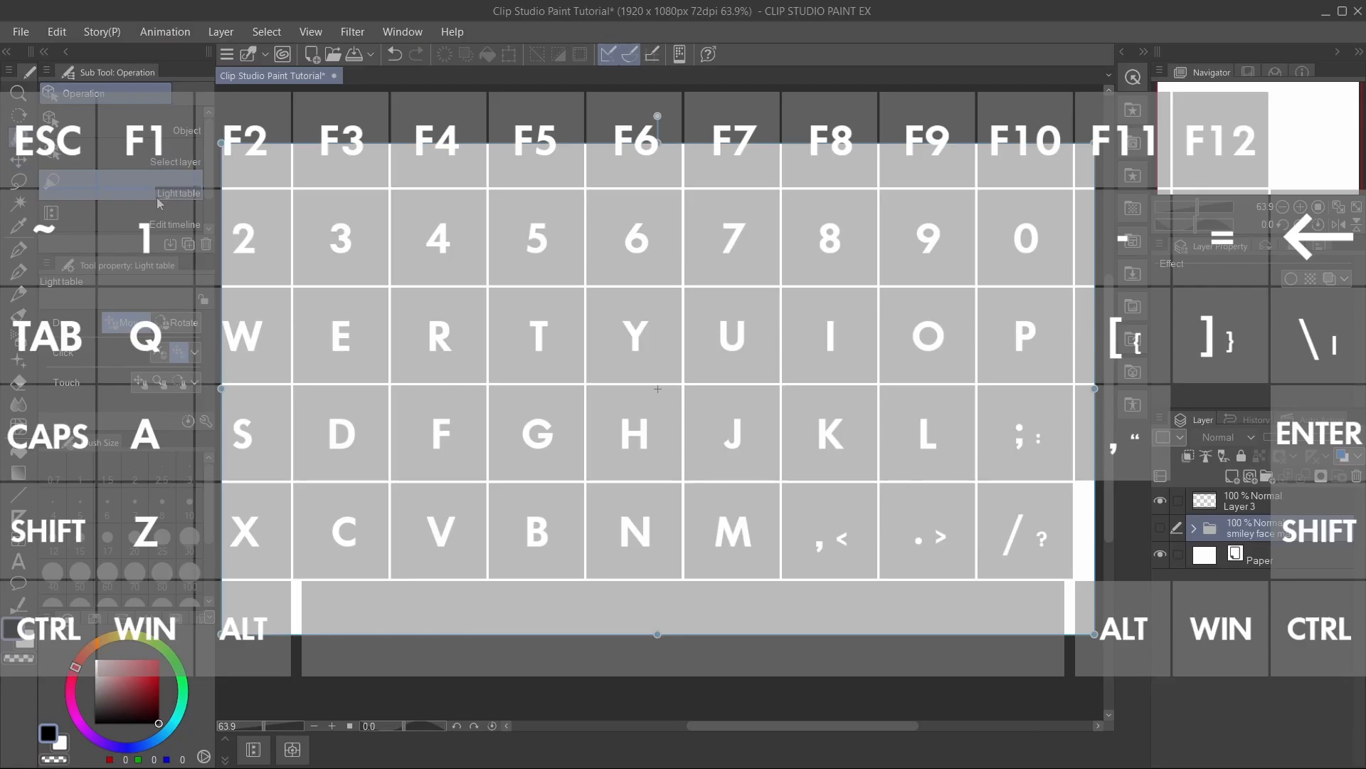
{"action": "left_click", "coordinate": [169, 217]}
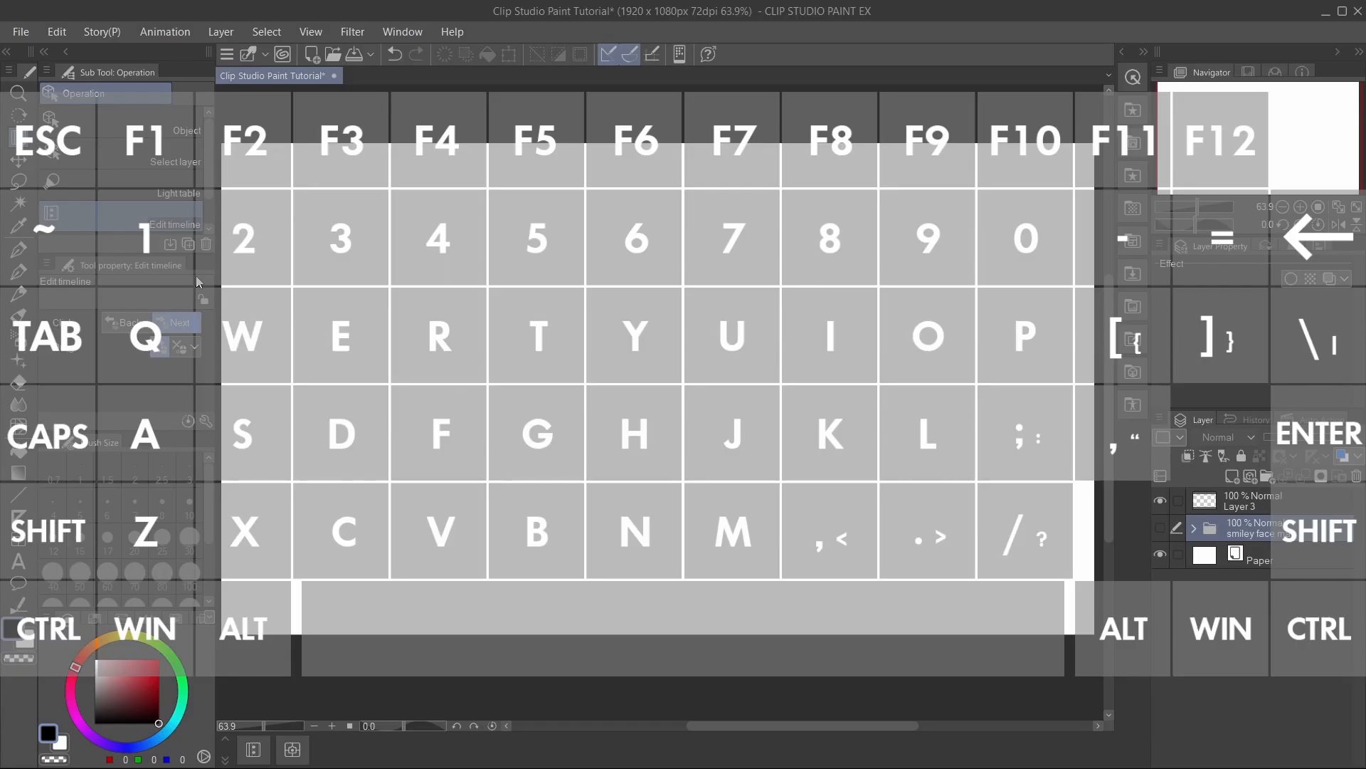
- Switch to the Move layer tool, and show and expand the smiley face man folder
{"action": "left_click", "coordinate": [19, 160]}
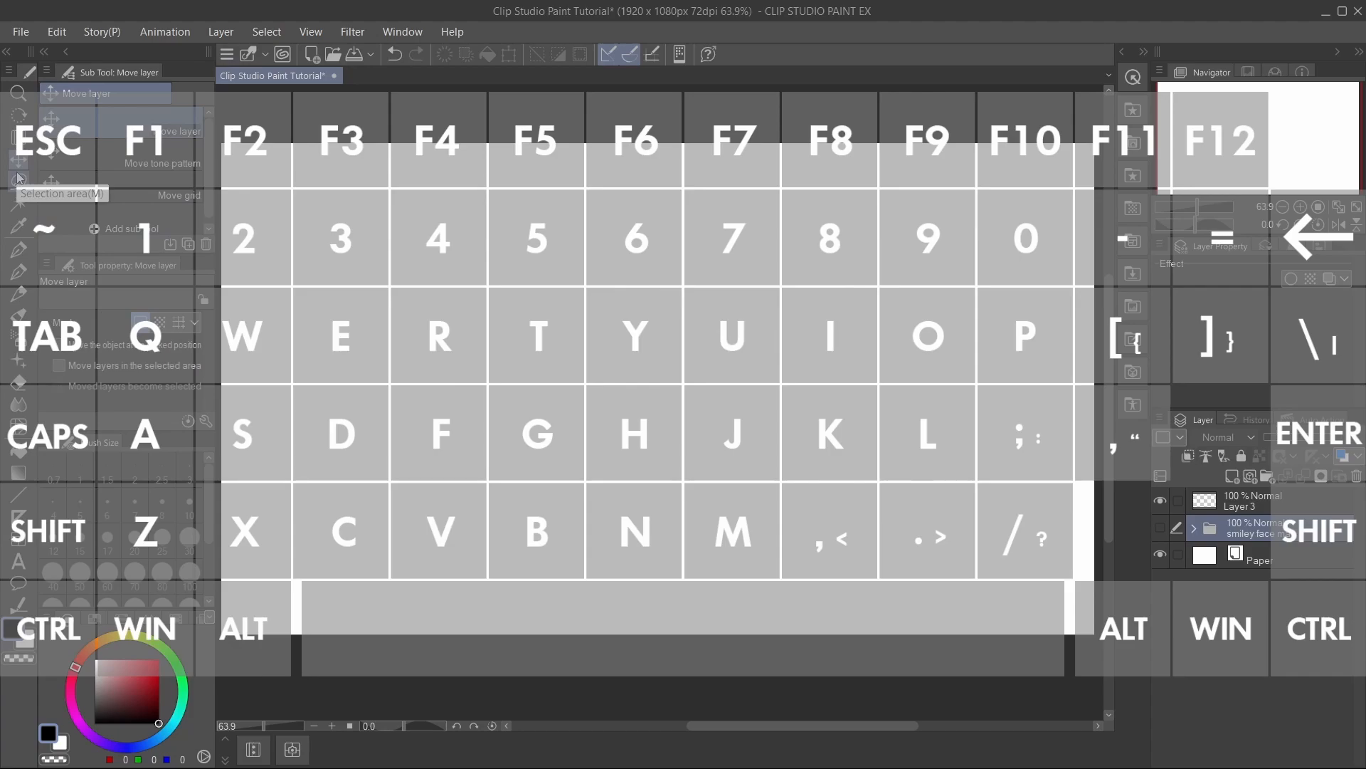
{"action": "left_click", "coordinate": [1160, 527]}
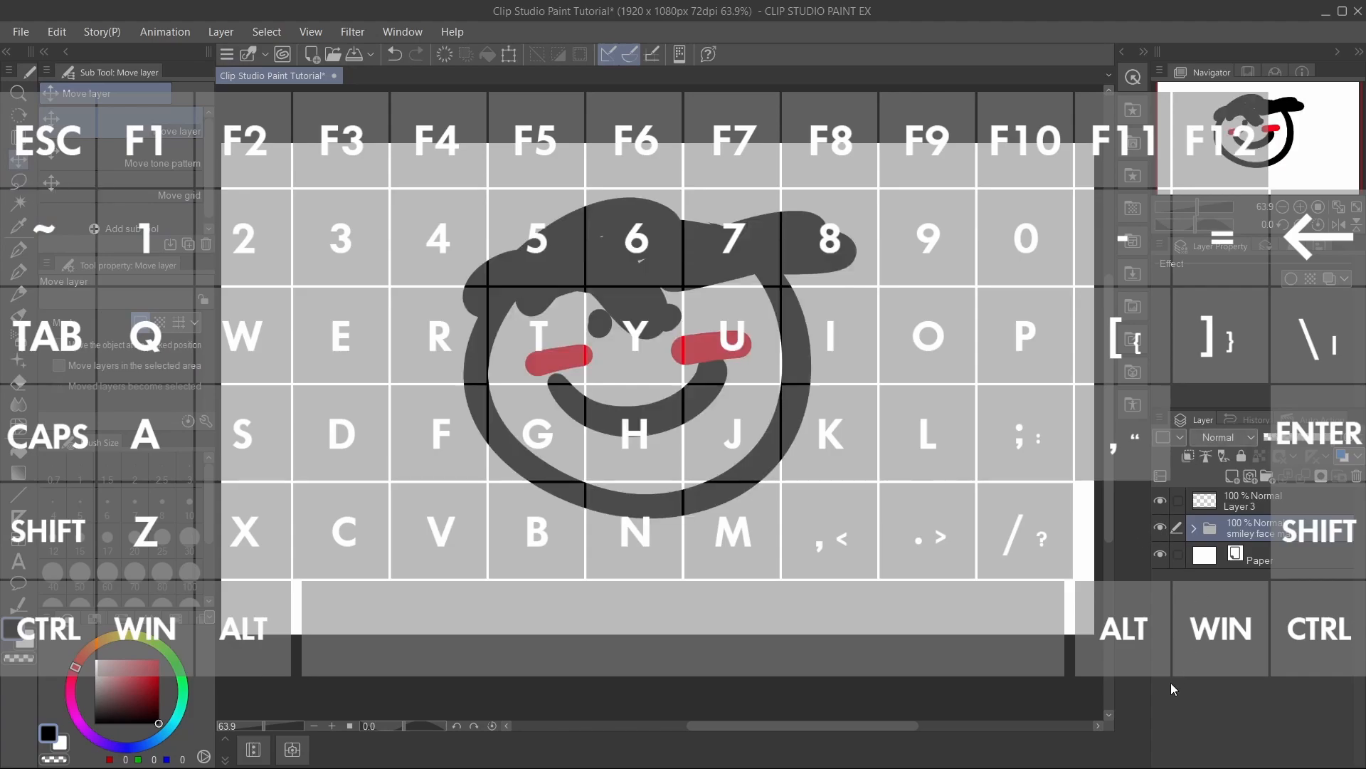
{"action": "left_click", "coordinate": [1195, 528]}
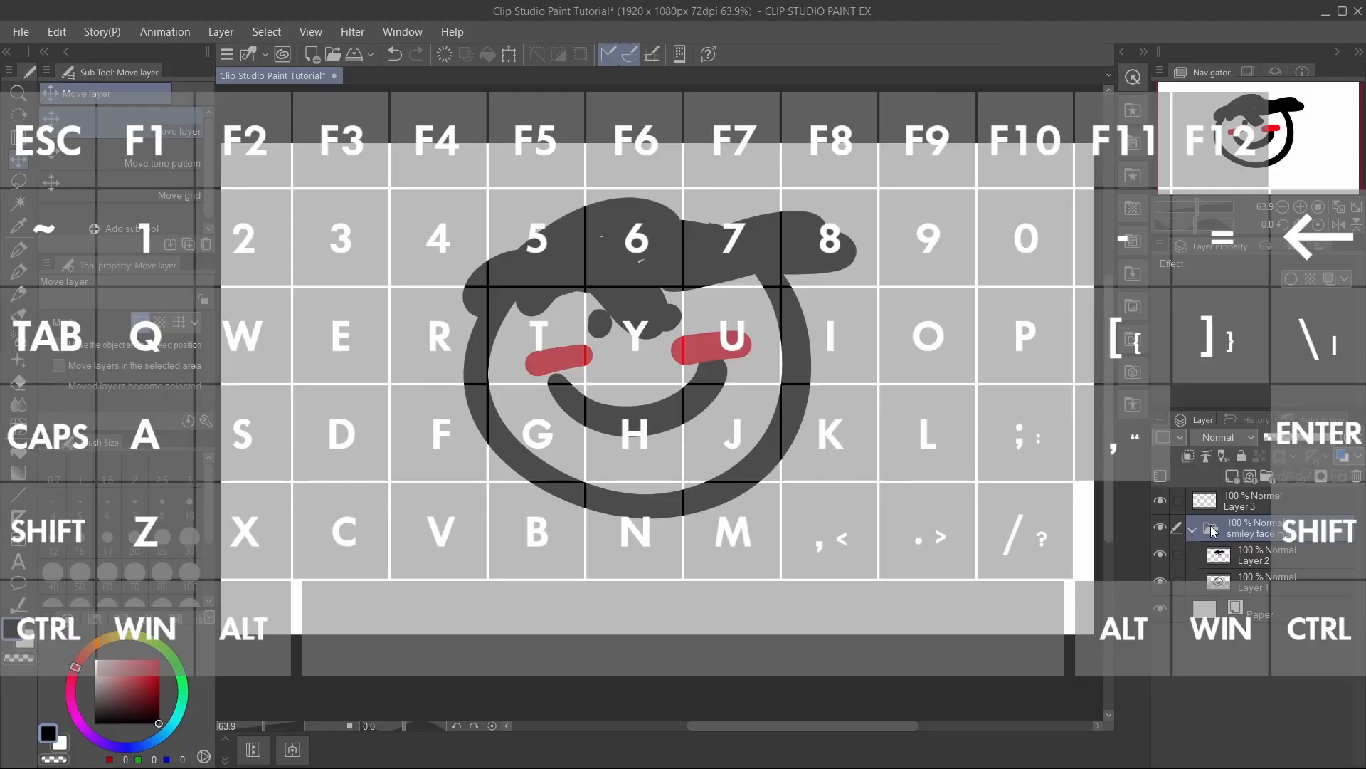
- Move Layer 1's face slightly up and to the right, view the Move tone pattern sub tool and undo the move
{"action": "left_click", "coordinate": [1274, 582]}
{"action": "mouse_move", "coordinate": [796, 416]}
{"action": "left_mouse_down"}
{"action": "mouse_move", "coordinate": [1049, 410]}
{"action": "mouse_move", "coordinate": [384, 498]}
{"action": "mouse_move", "coordinate": [499, 483]}
{"action": "mouse_move", "coordinate": [474, 525]}
{"action": "mouse_move", "coordinate": [480, 573]}
{"action": "mouse_move", "coordinate": [613, 592]}
{"action": "mouse_move", "coordinate": [547, 580]}
{"action": "mouse_move", "coordinate": [739, 461]}
{"action": "mouse_move", "coordinate": [787, 398]}
{"action": "left_mouse_up"}
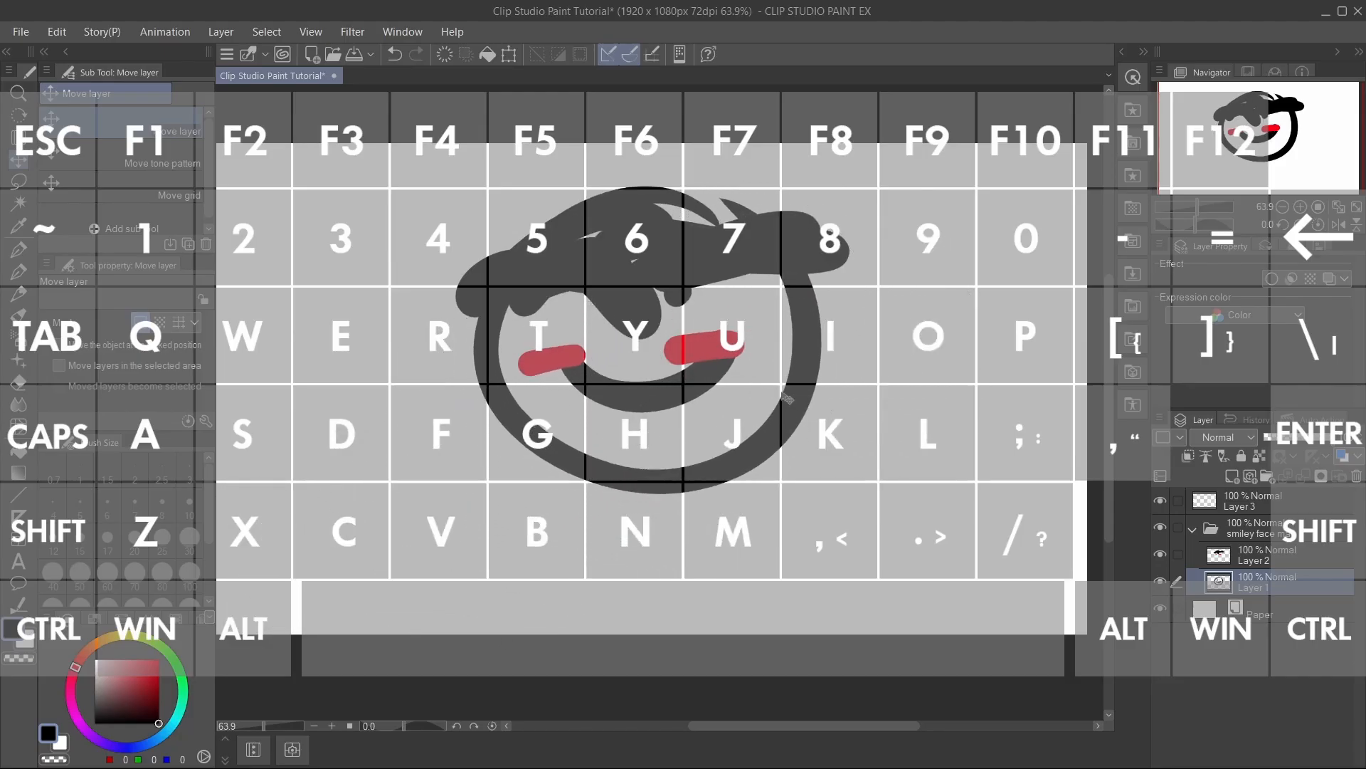
{"action": "left_click", "coordinate": [161, 163]}
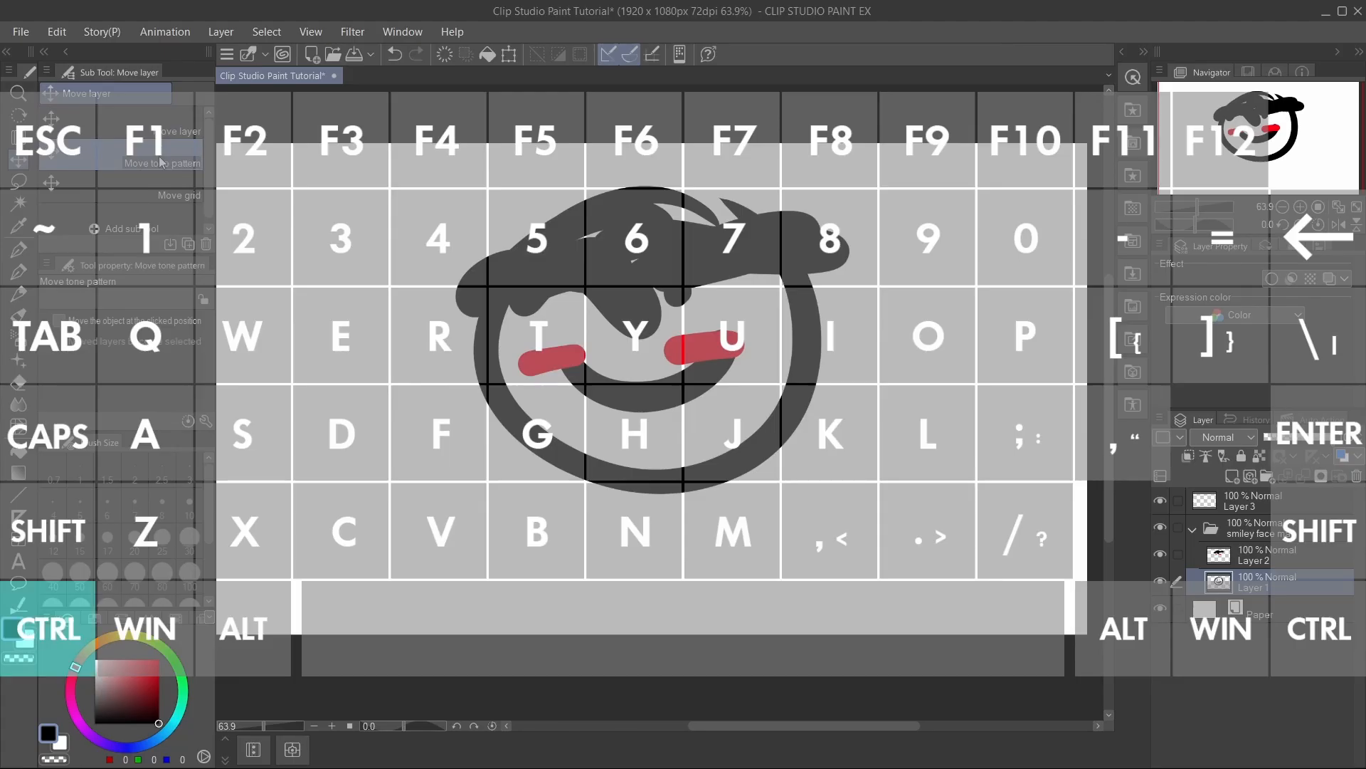
{"action": "key", "text": "ctrl+z"}
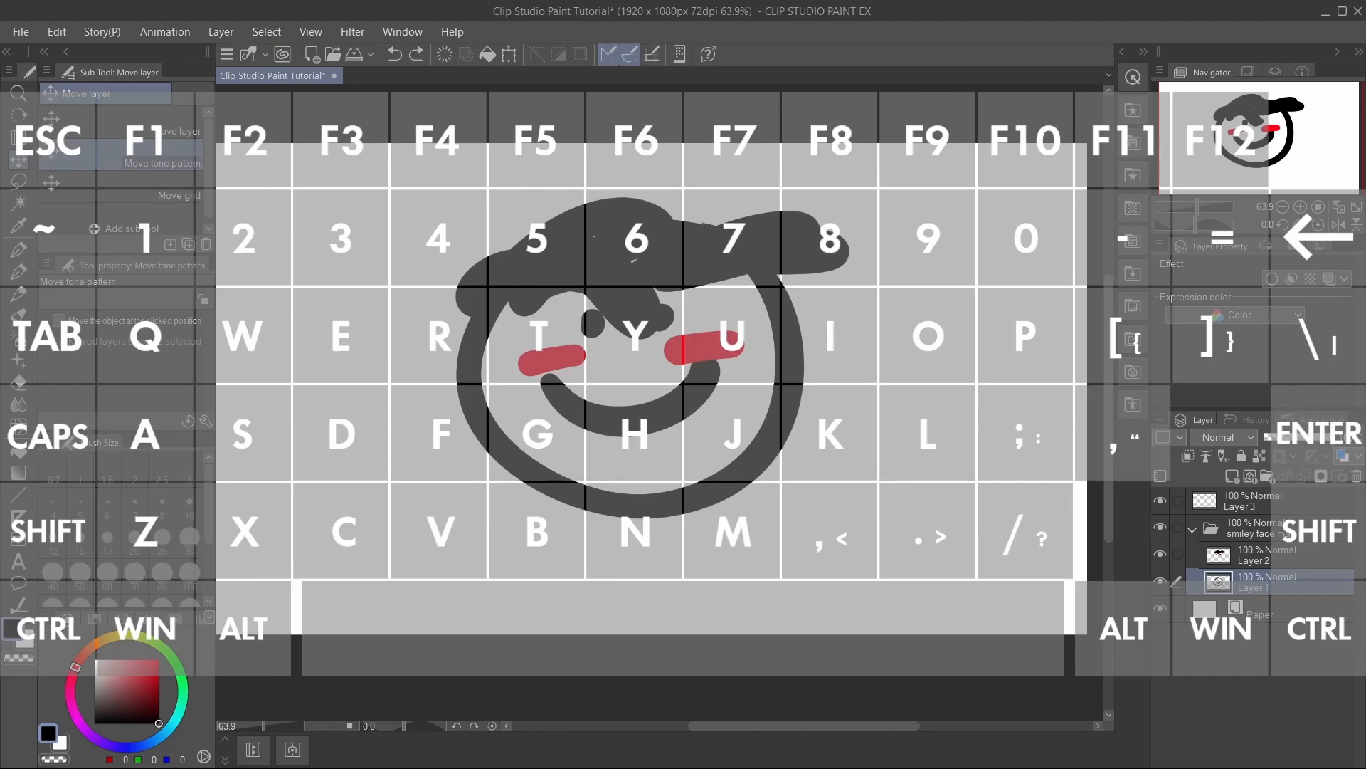
- Look at the layer palette color choices without picking one, and view the Move grid sub tool
{"action": "left_click", "coordinate": [1179, 438]}
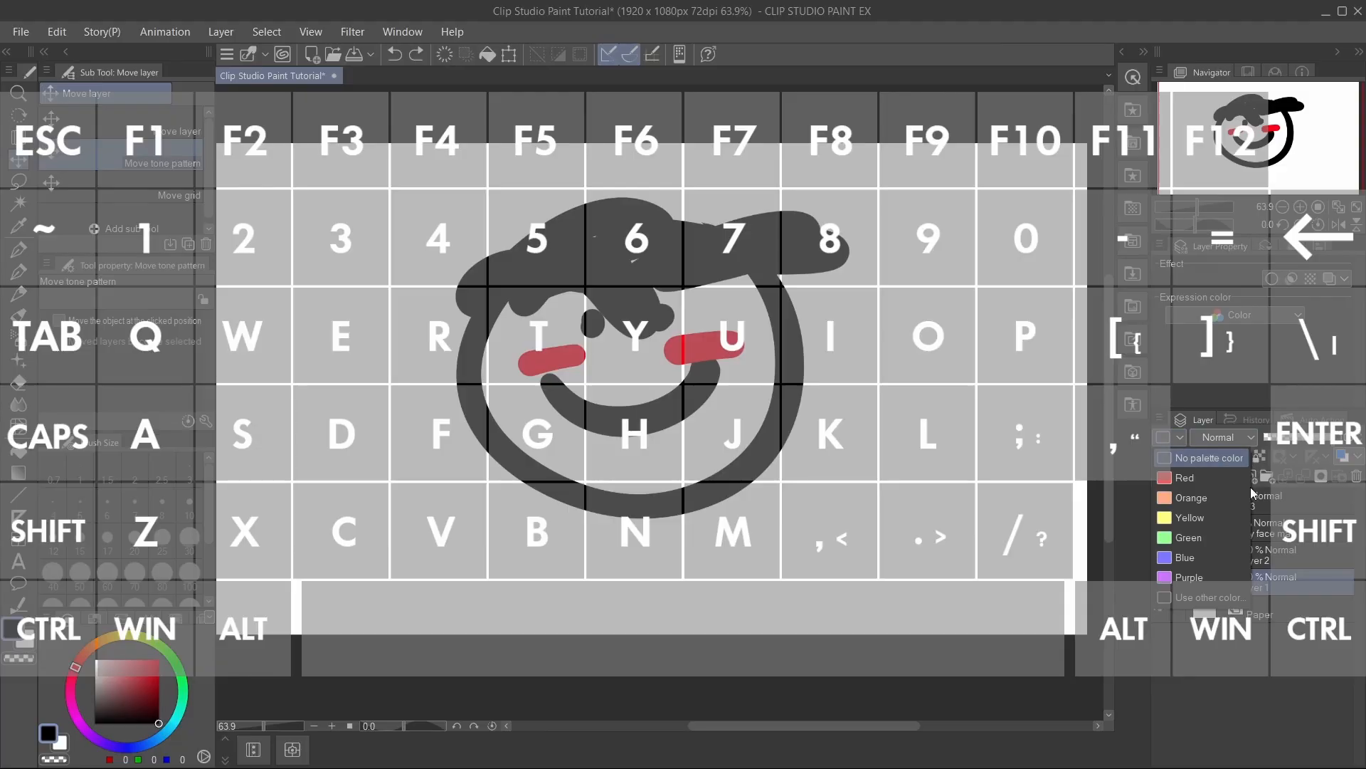
{"action": "left_click", "coordinate": [1184, 729]}
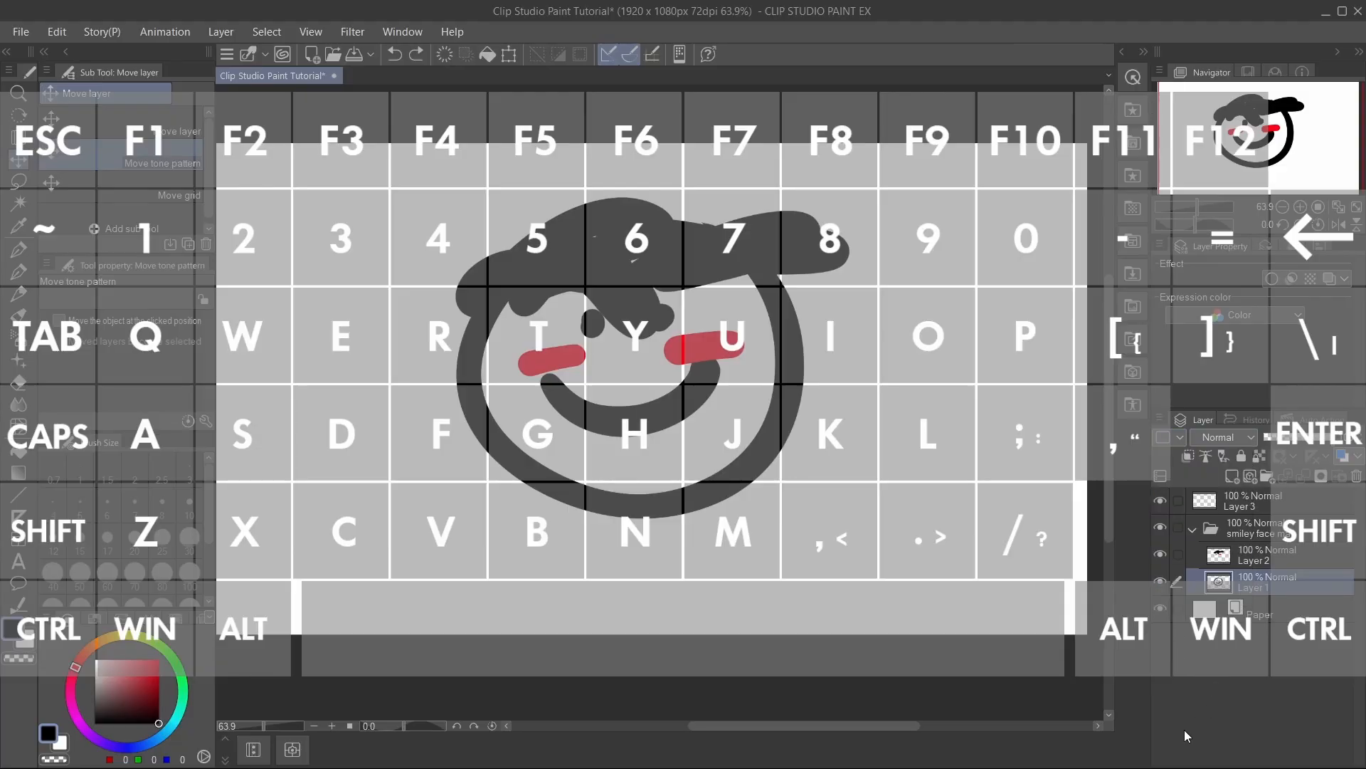
{"action": "left_click", "coordinate": [174, 196]}
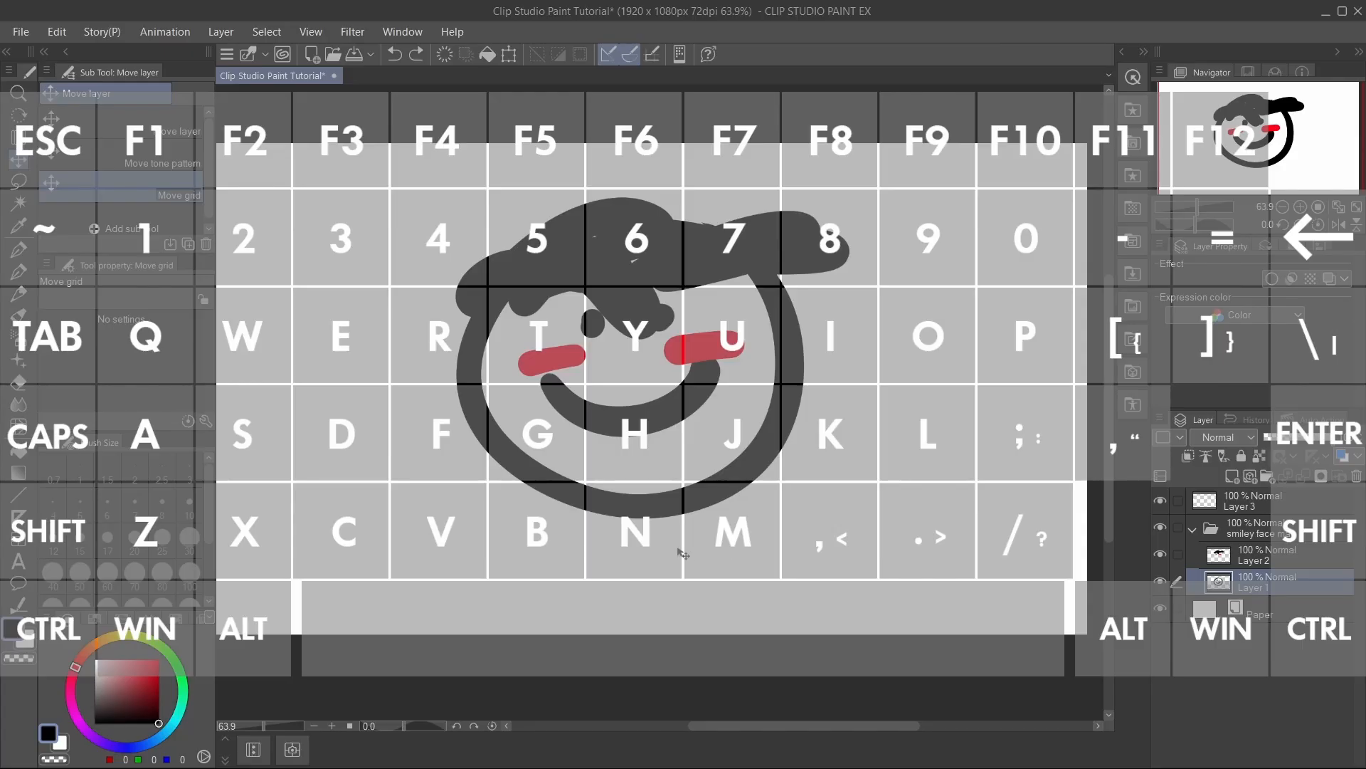
- Make a wide rectangular selection across the lower half of the face with the Rectangle selection sub tool
{"action": "left_click", "coordinate": [18, 182]}
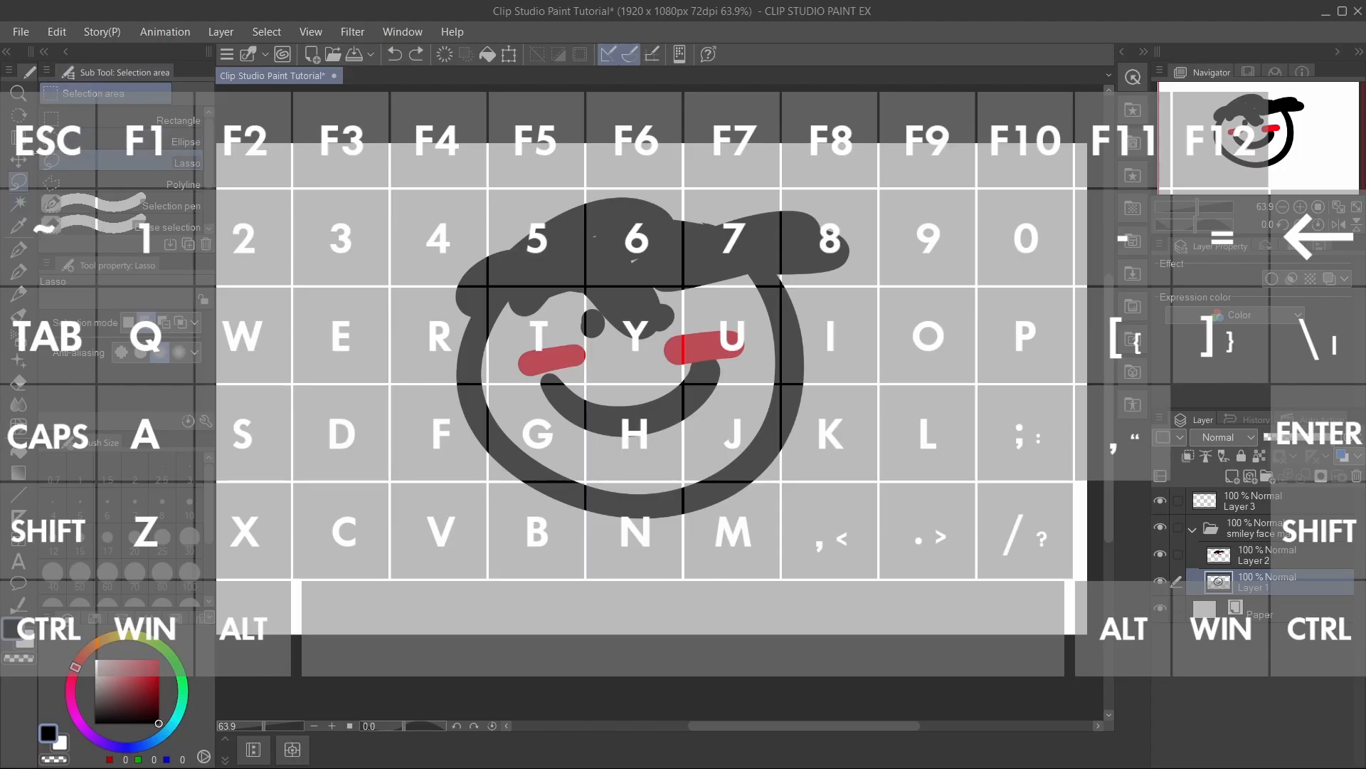
{"action": "left_click", "coordinate": [195, 126]}
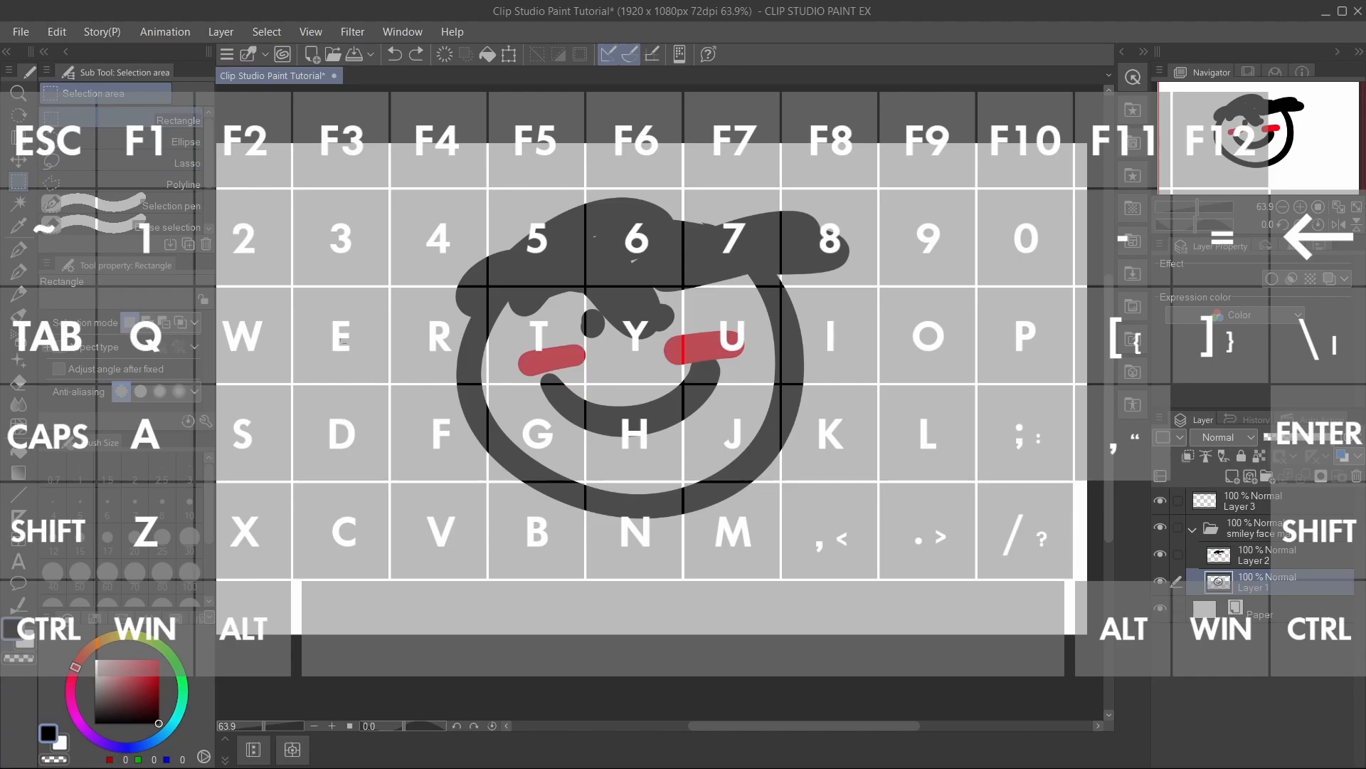
{"action": "left_click_drag", "start_coordinate": [341, 343], "coordinate": [958, 516]}
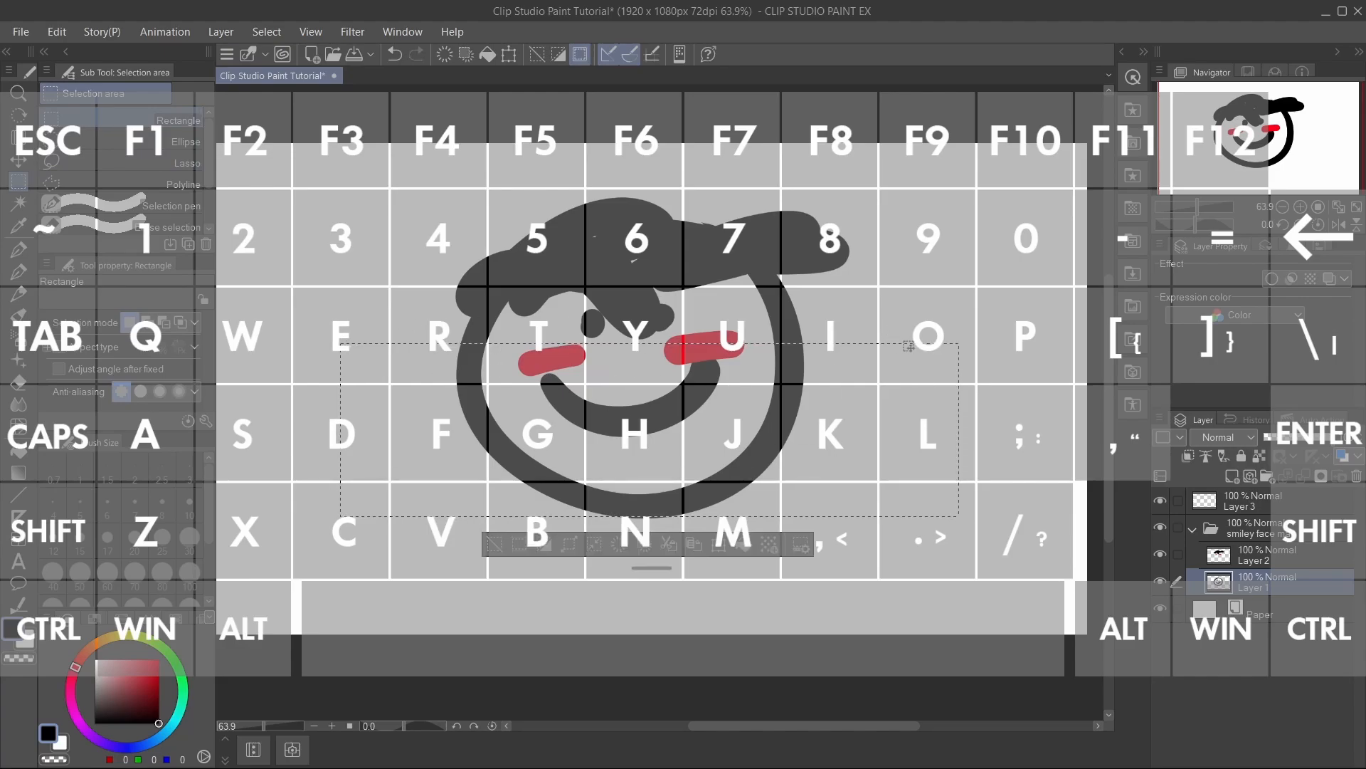
- Shift the rectangular selection outline slightly down and to the left over the lower half of the face
{"action": "mouse_move", "coordinate": [911, 349]}
{"action": "left_mouse_down"}
{"action": "mouse_move", "coordinate": [835, 462]}
{"action": "mouse_move", "coordinate": [873, 413]}
{"action": "mouse_move", "coordinate": [884, 346]}
{"action": "mouse_move", "coordinate": [896, 361]}
{"action": "left_mouse_up"}
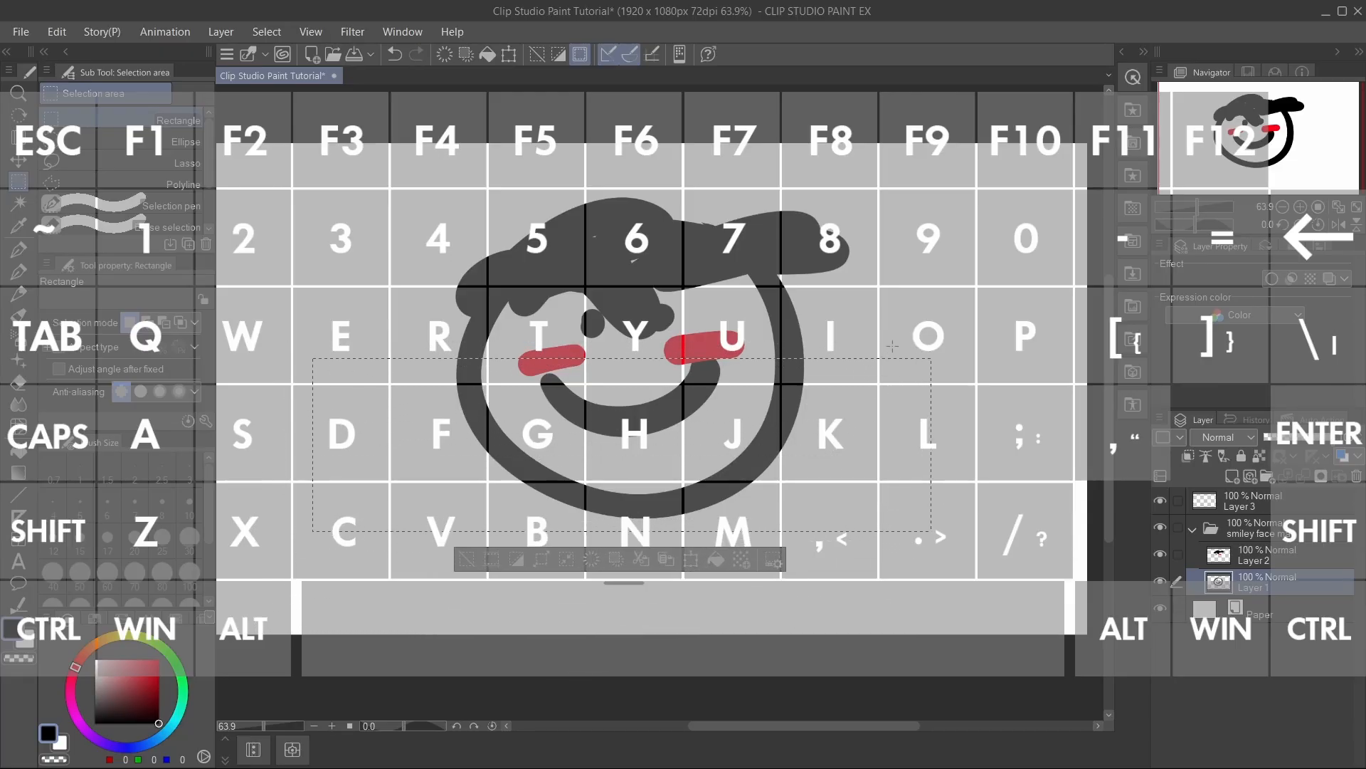
{"action": "left_click_drag", "start_coordinate": [793, 435], "coordinate": [761, 457]}
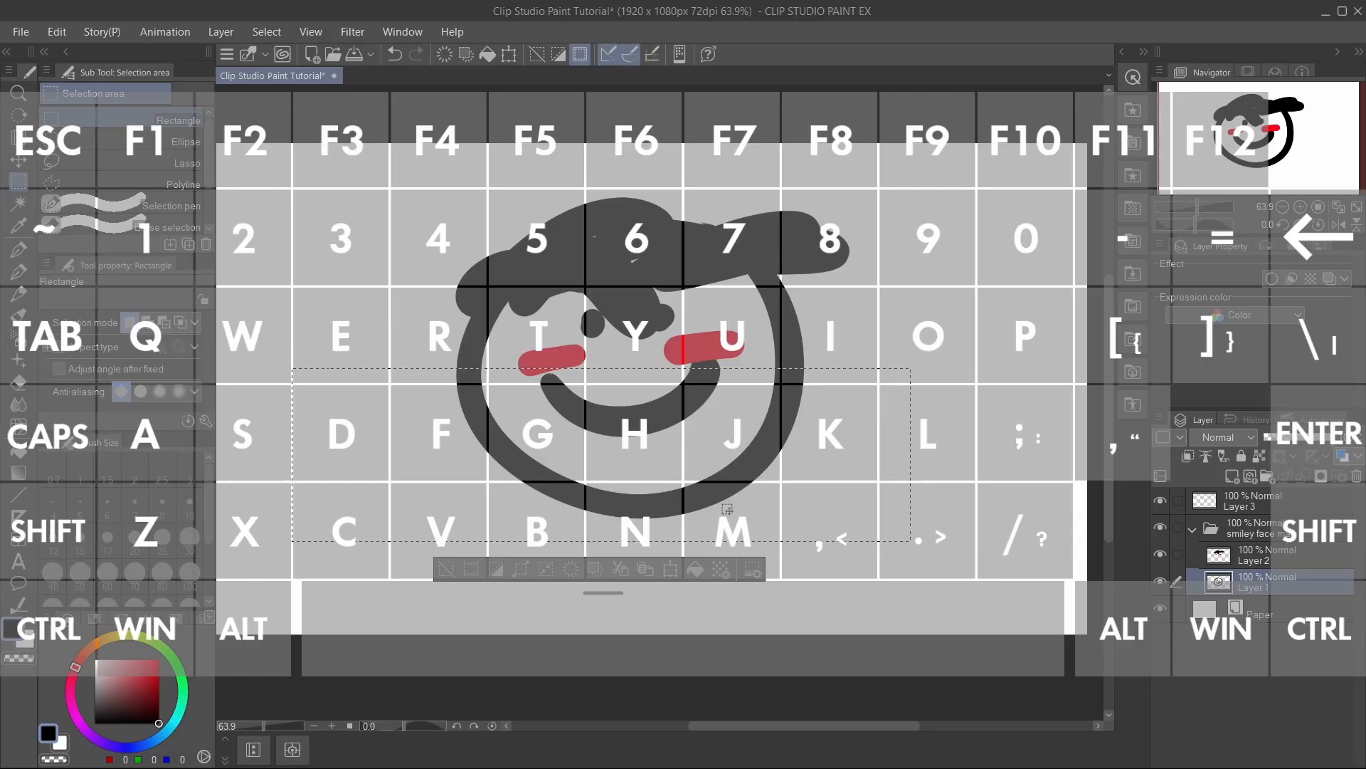
- Try clearing the selection and inverting it, undoing each change
{"action": "left_click", "coordinate": [427, 579]}
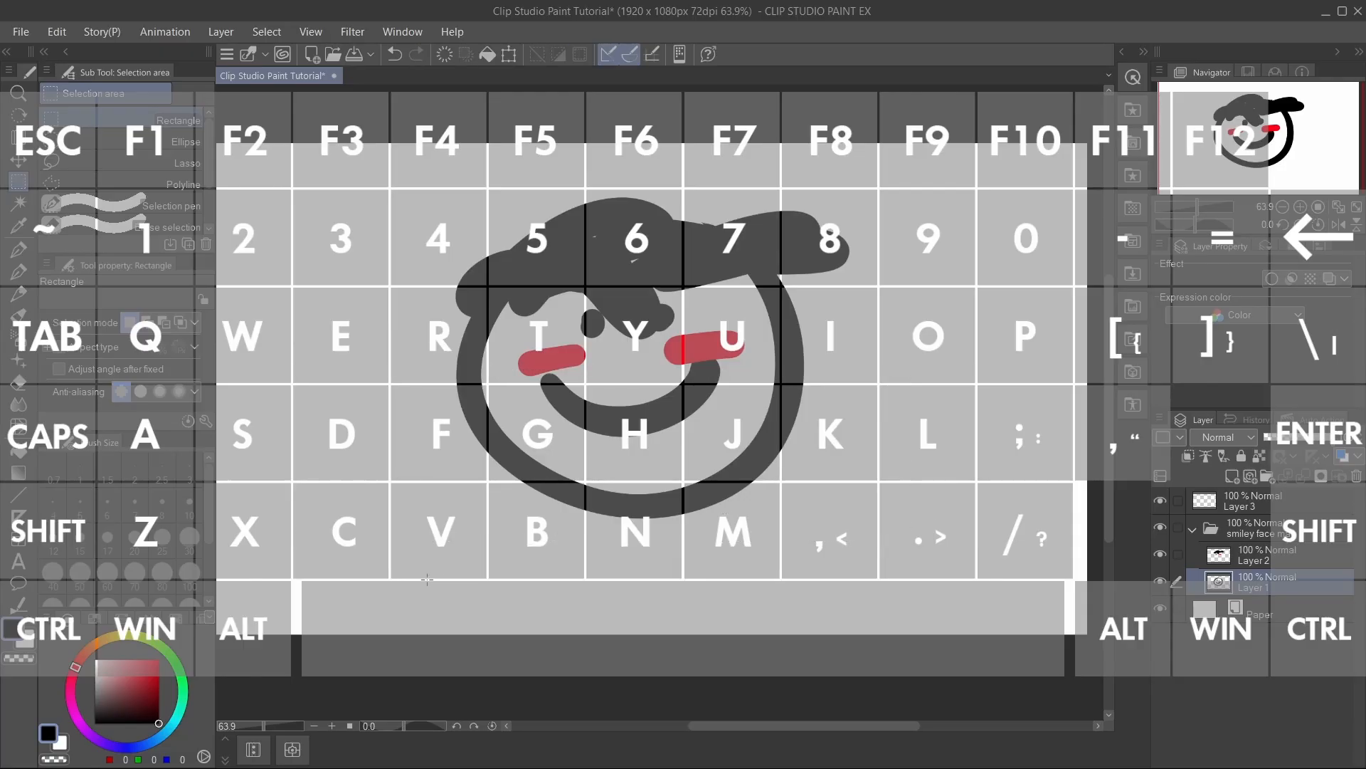
{"action": "key", "text": "ctrl+z"}
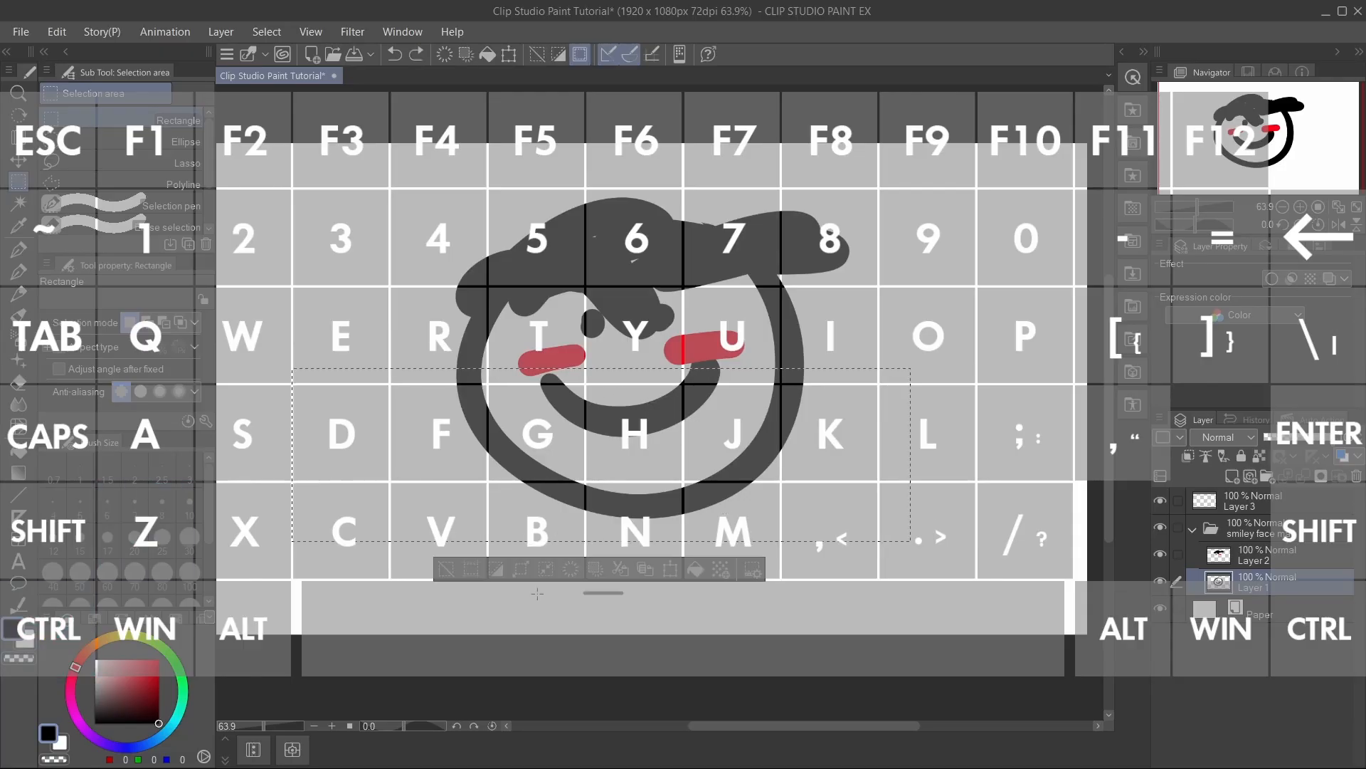
{"action": "left_click", "coordinate": [496, 571]}
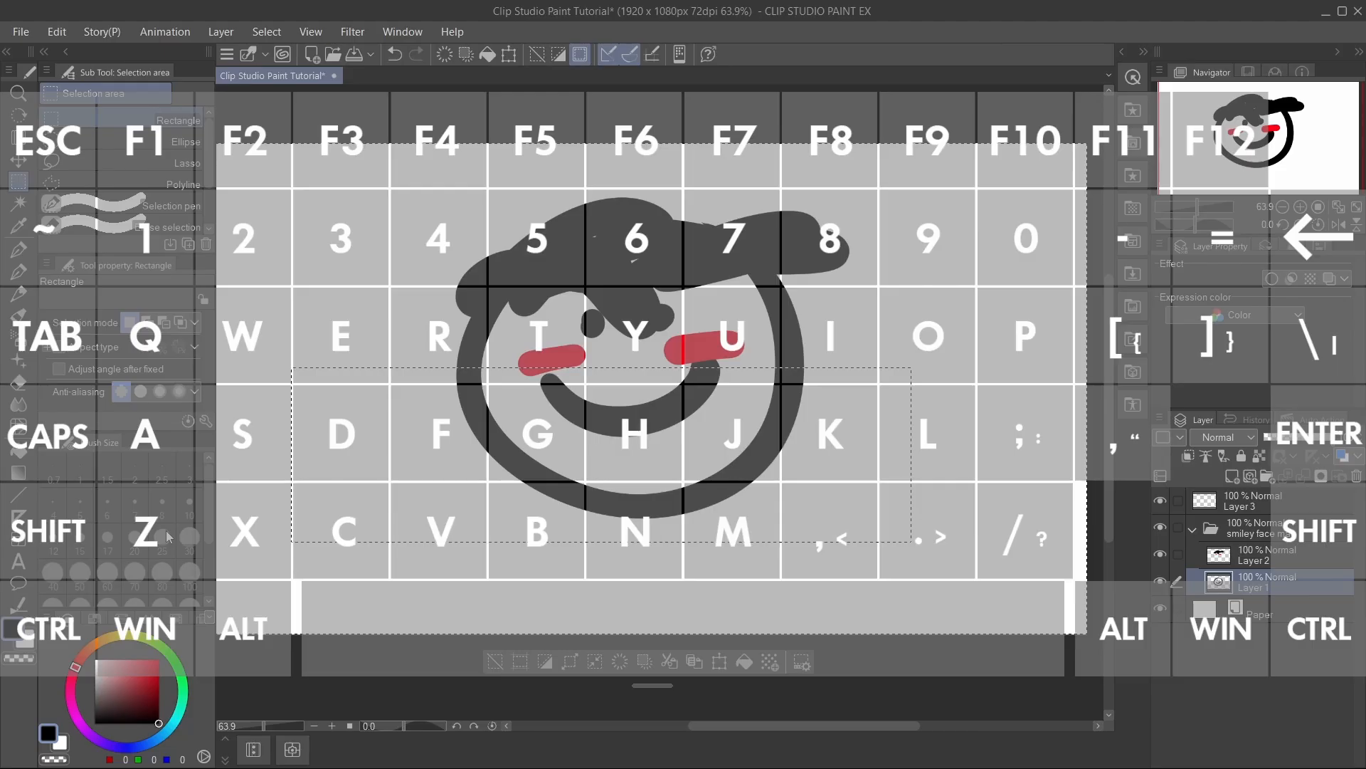
{"action": "left_click", "coordinate": [718, 660]}
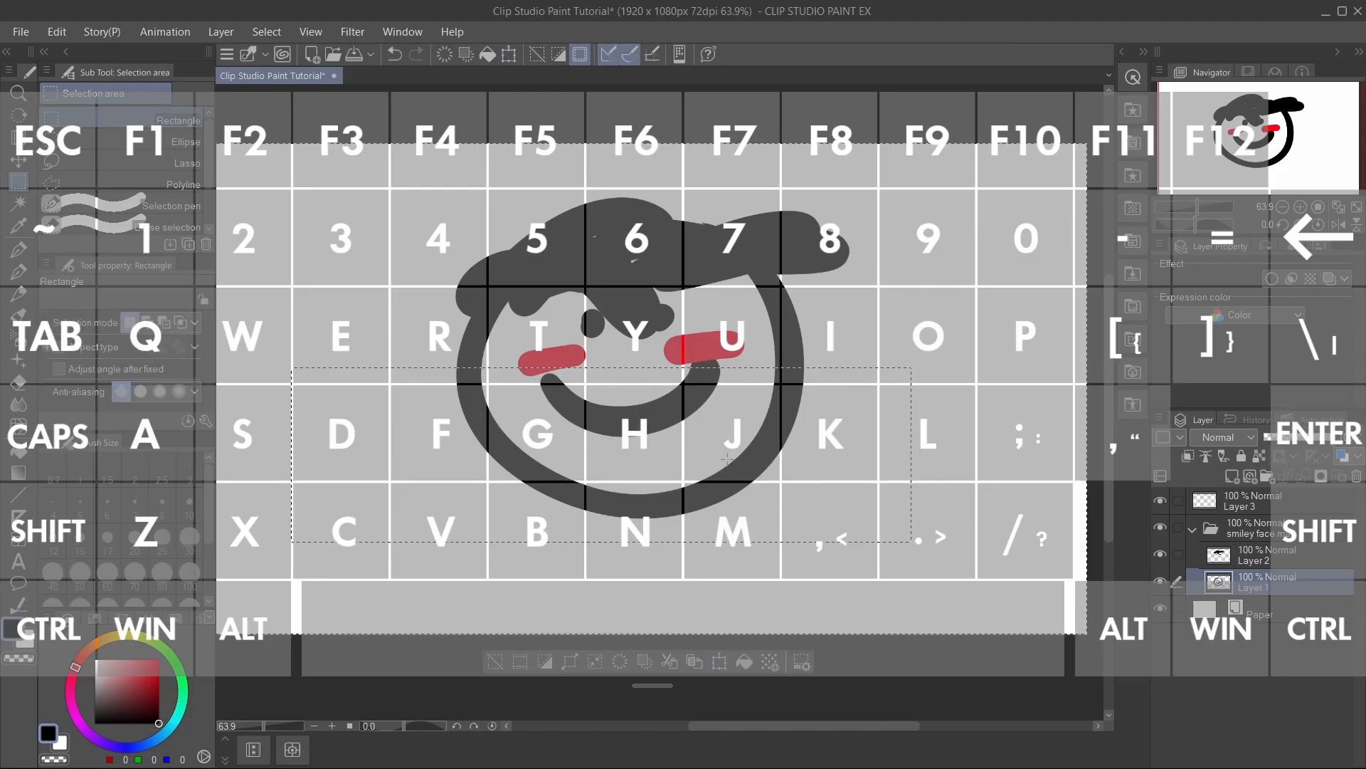
{"action": "key", "text": "ctrl+z"}
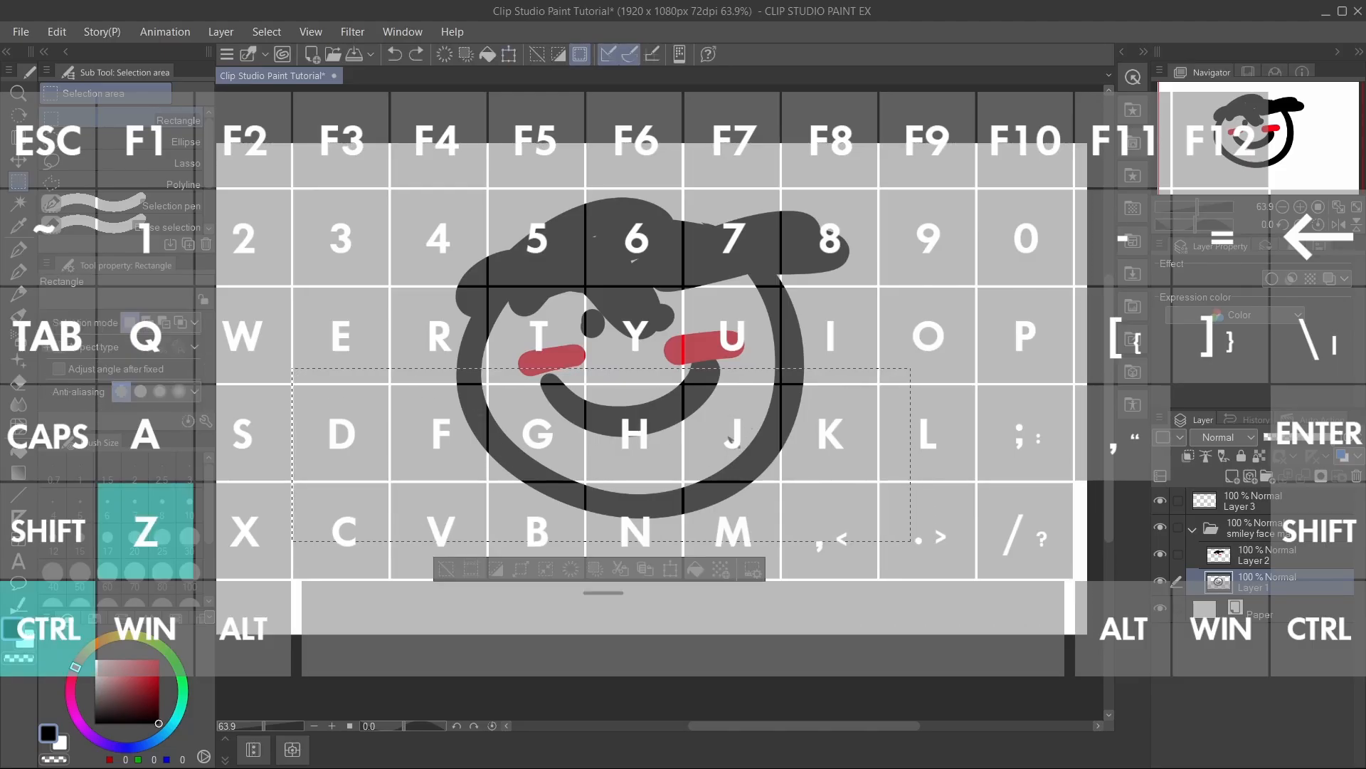
- Expand the selected area by 100, compare it with the original outline, and undo the expansion
{"action": "left_click", "coordinate": [524, 567]}
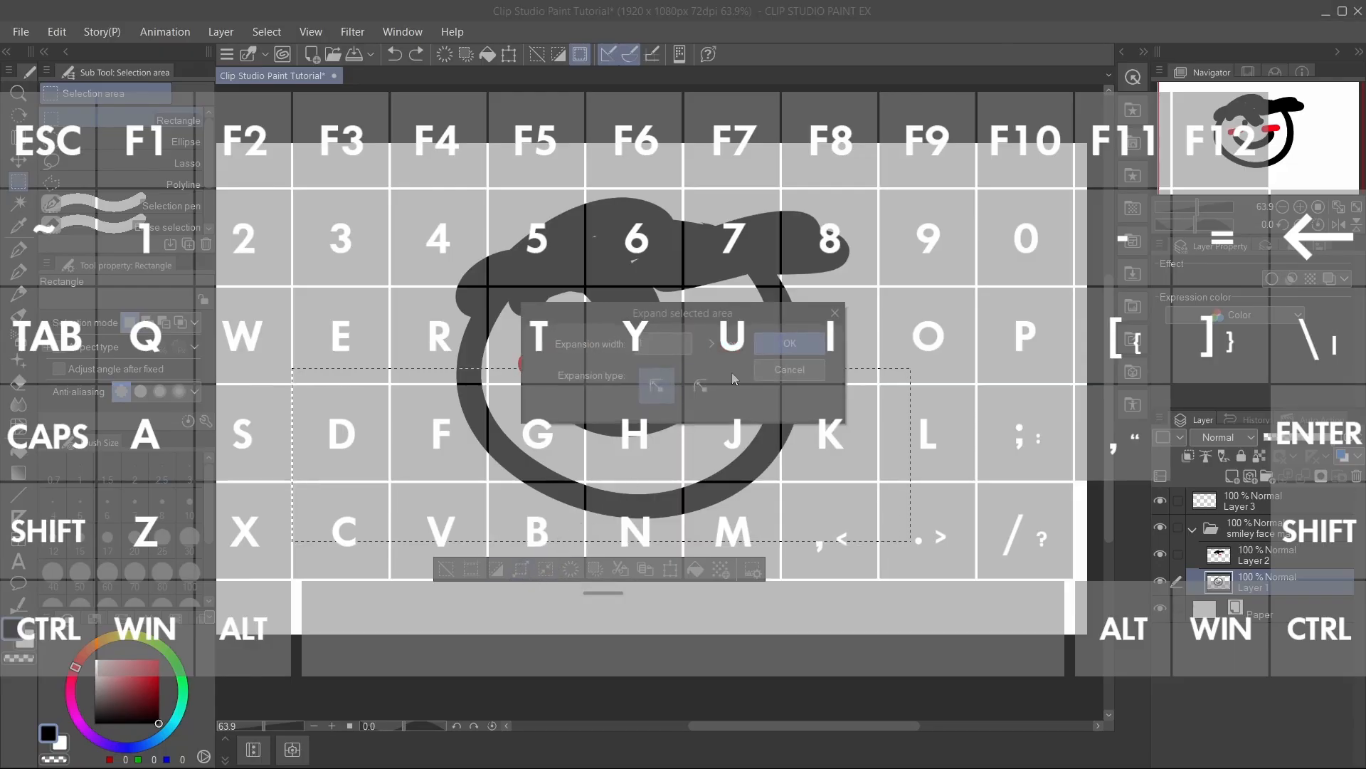
{"action": "left_click", "coordinate": [677, 343]}
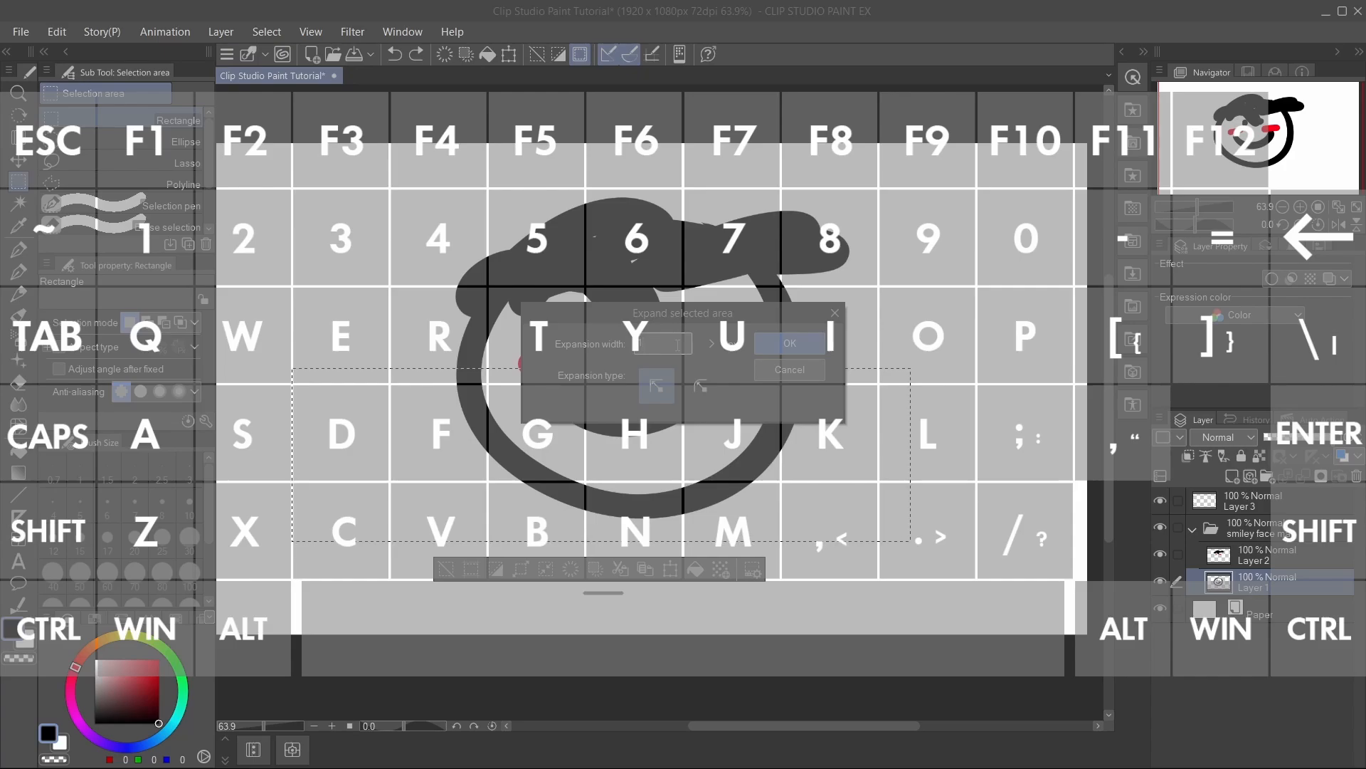
{"action": "type", "text": "00"}
{"action": "key", "text": "Return"}
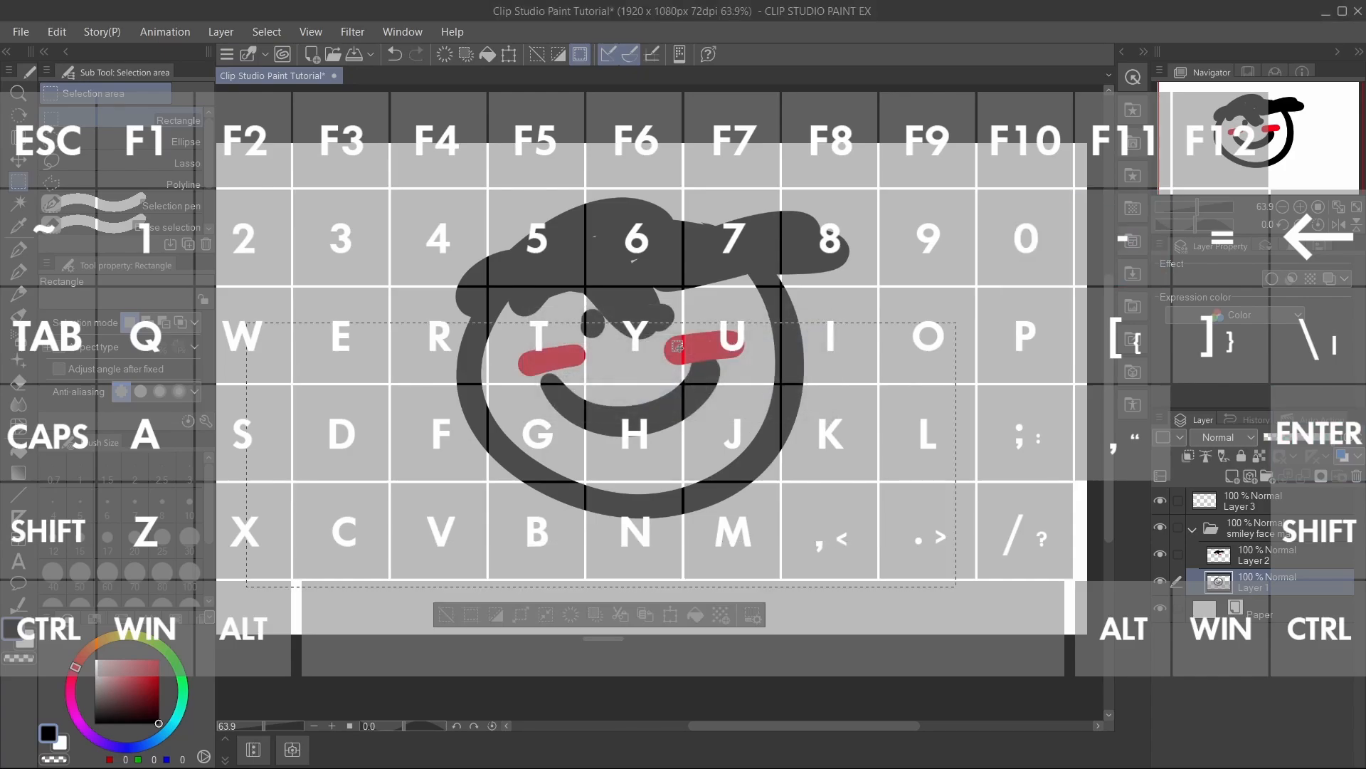
{"action": "key", "text": "ctrl+z"}
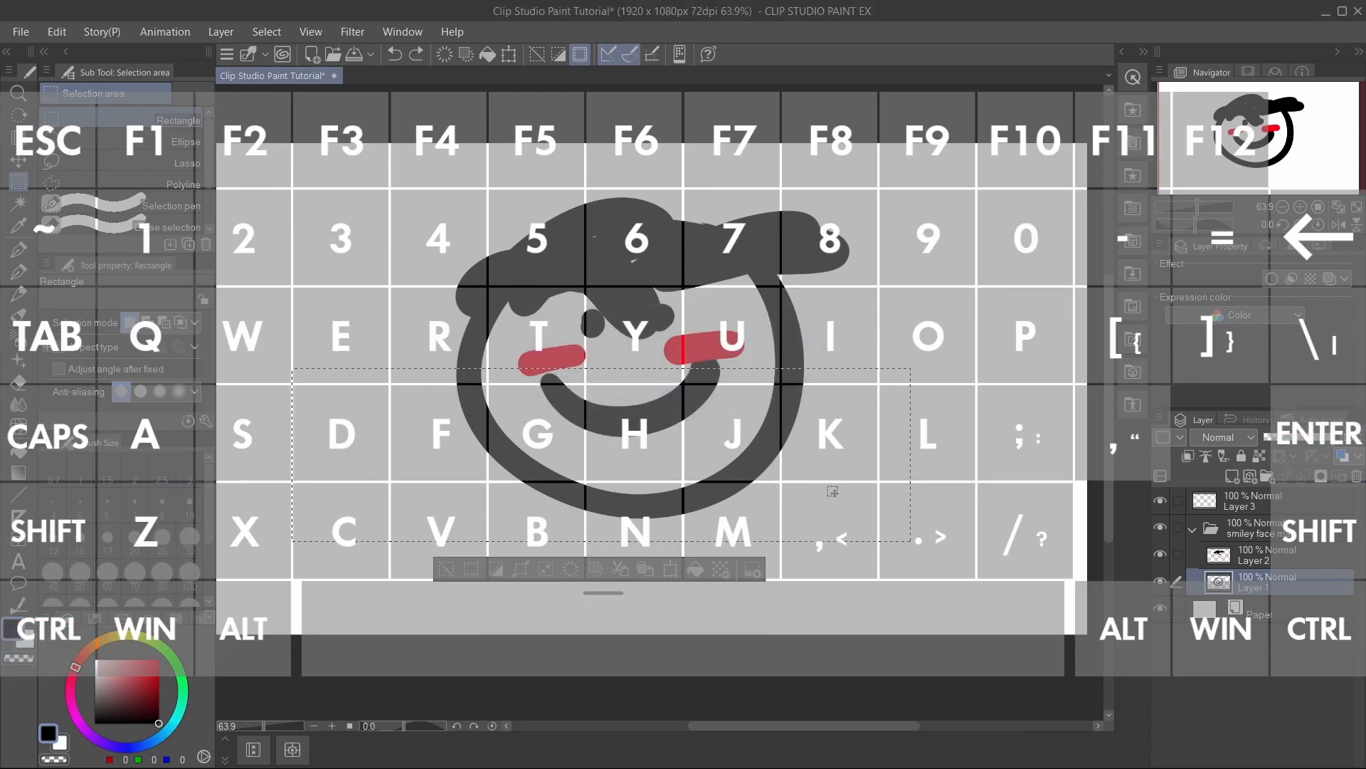
{"action": "key", "text": "ctrl+y"}
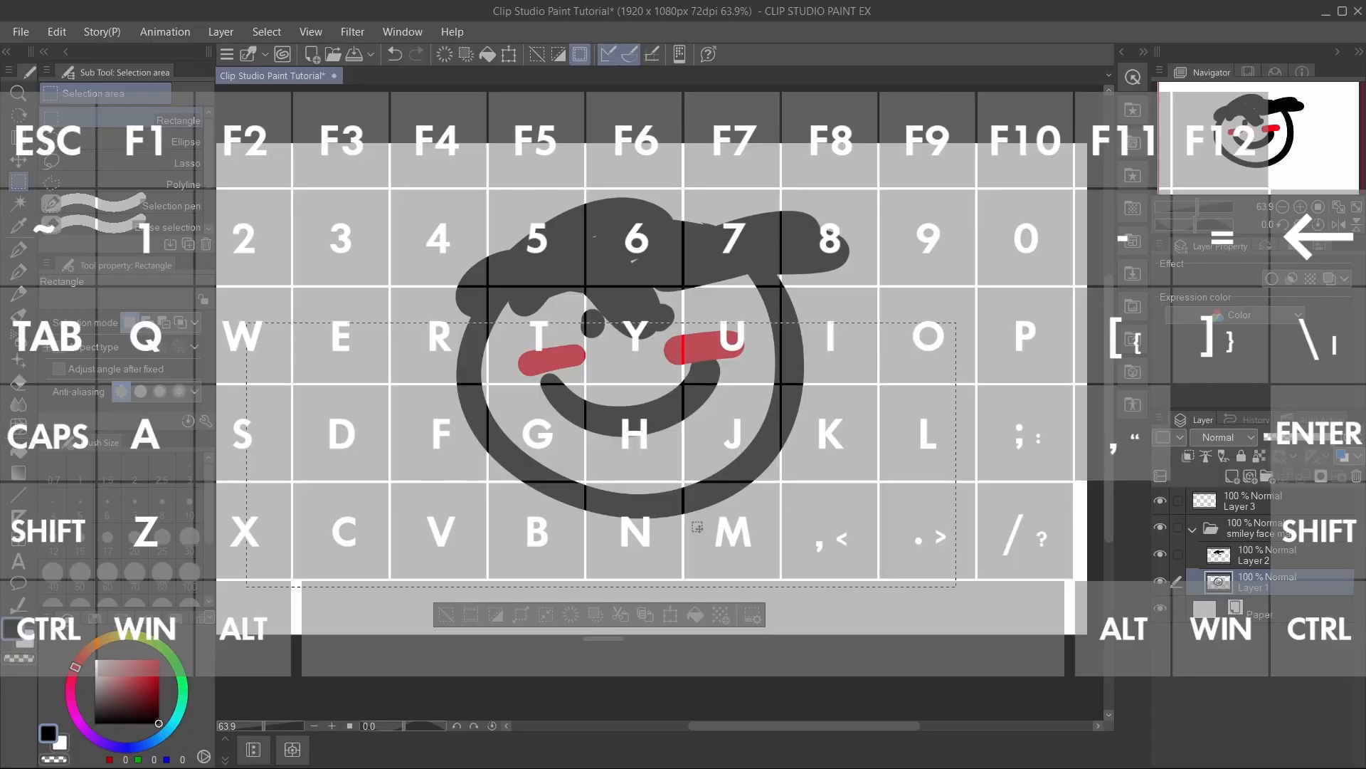
{"action": "key", "text": "ctrl+z"}
- Shrink the selected area by 100, compare it with the original outline, and undo the shrinking
{"action": "left_click", "coordinate": [547, 570]}
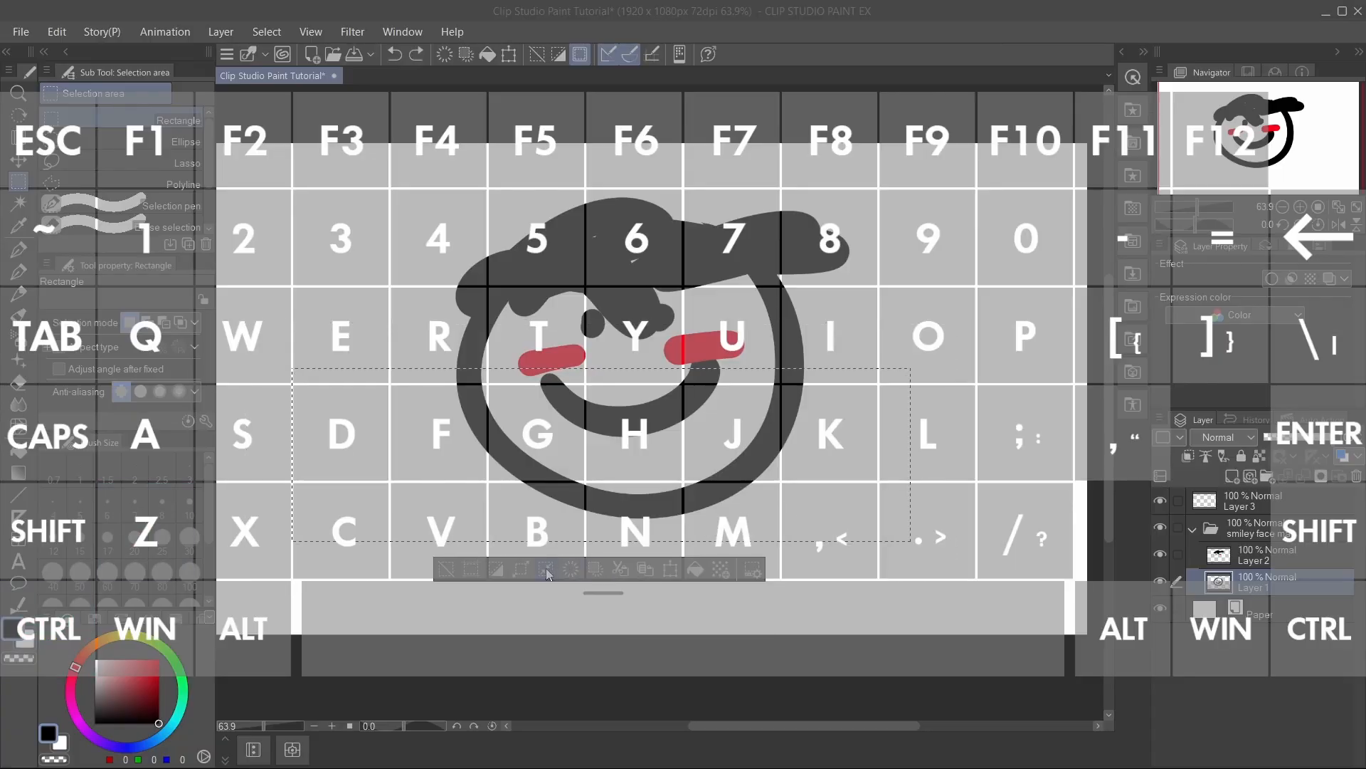
{"action": "type", "text": "100"}
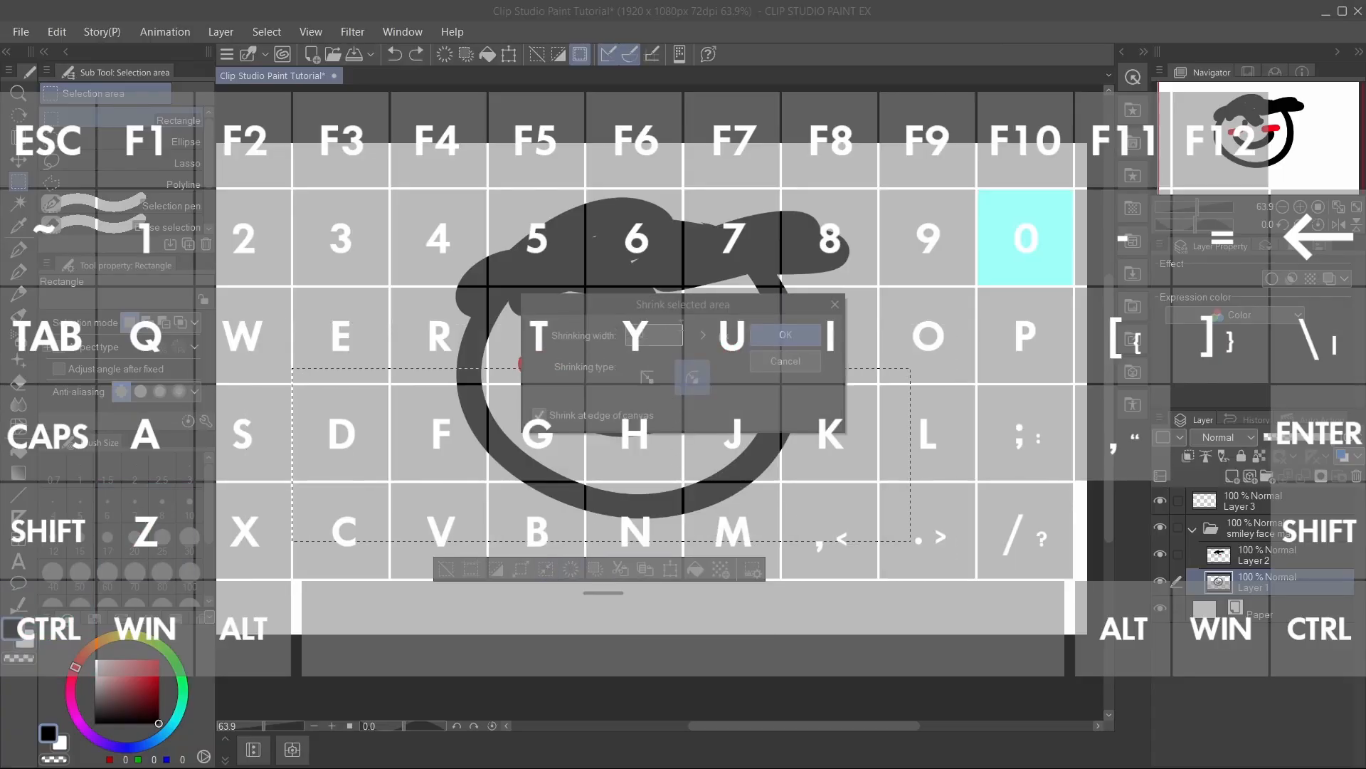
{"action": "key", "text": "Return"}
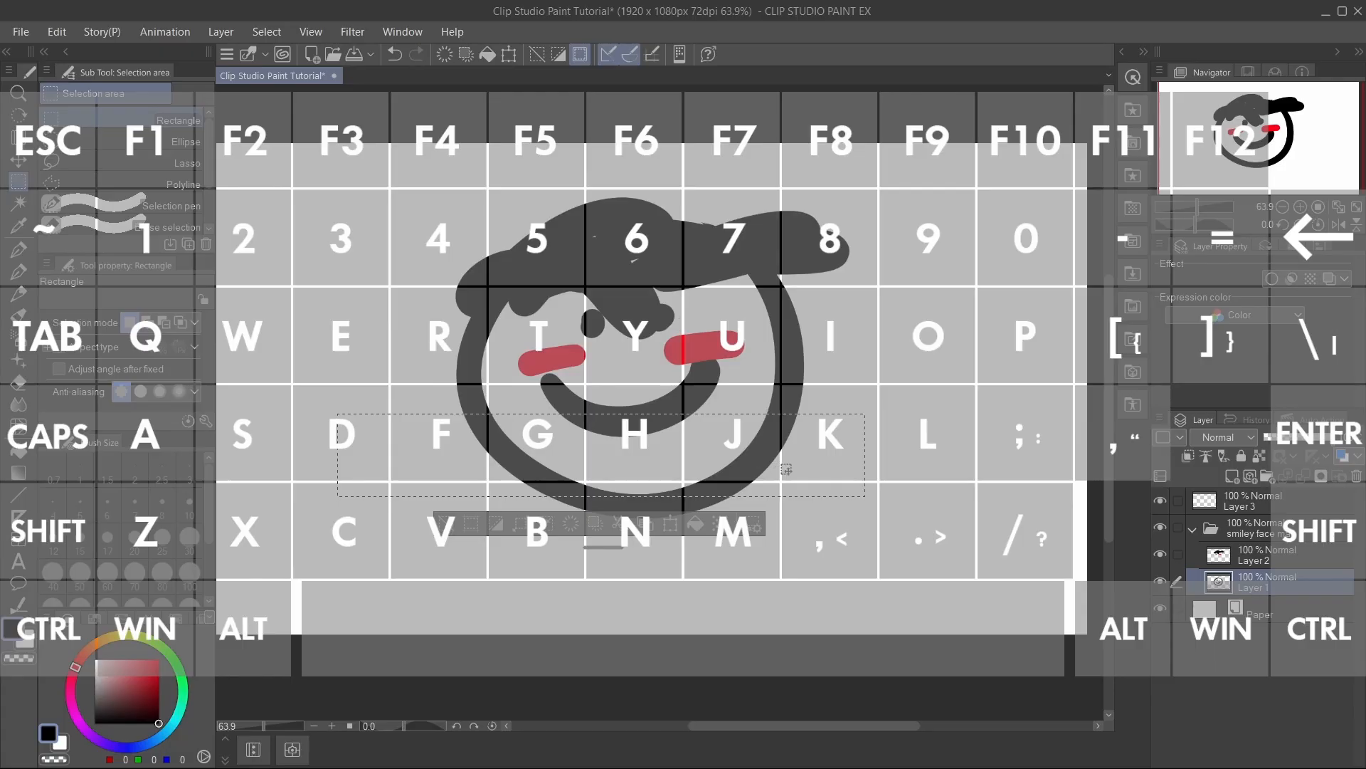
{"action": "key", "text": "ctrl+z"}
{"action": "key", "text": "ctrl+y"}
{"action": "key", "text": "ctrl+z"}
{"action": "key", "text": "ctrl+z"}
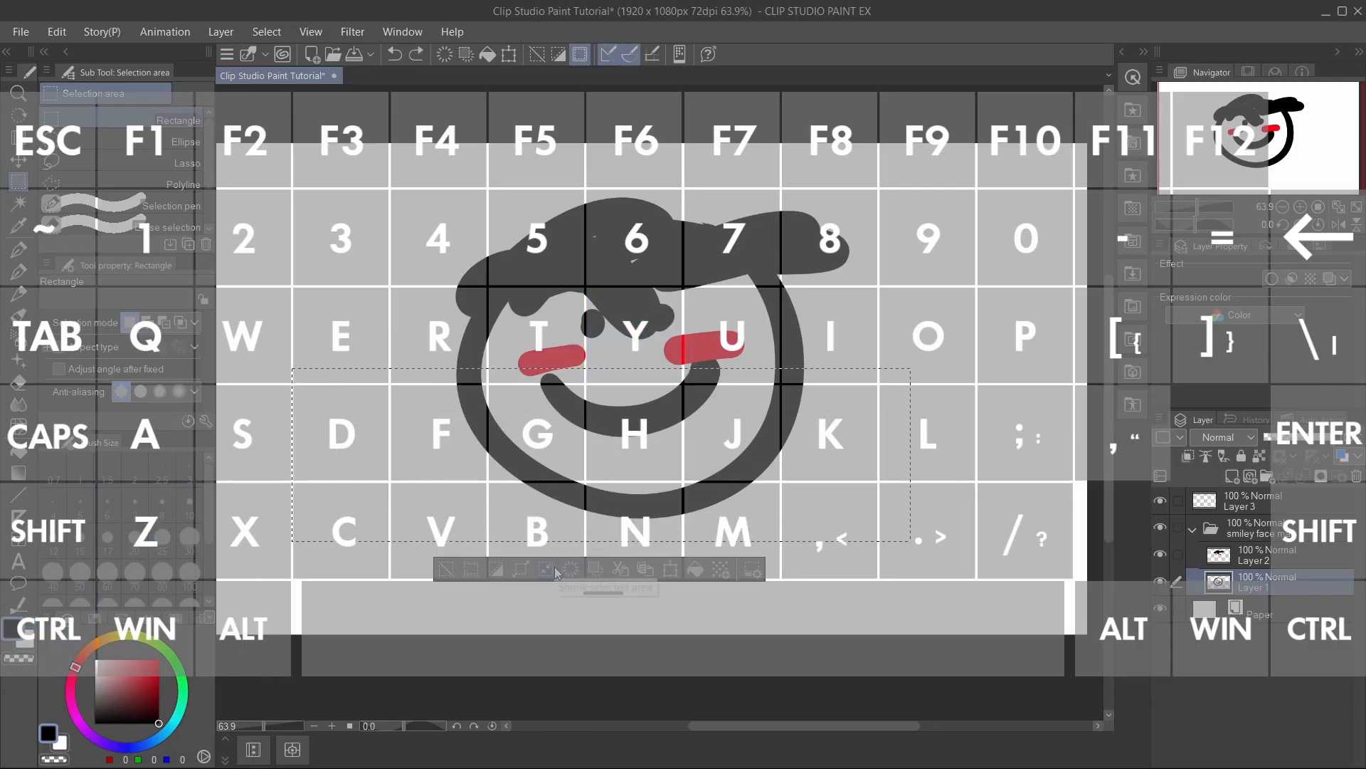
- Try deleting Layer 1's content inside the selection and deleting it outside the selection, undoing each deletion
{"action": "key", "text": "Delete"}
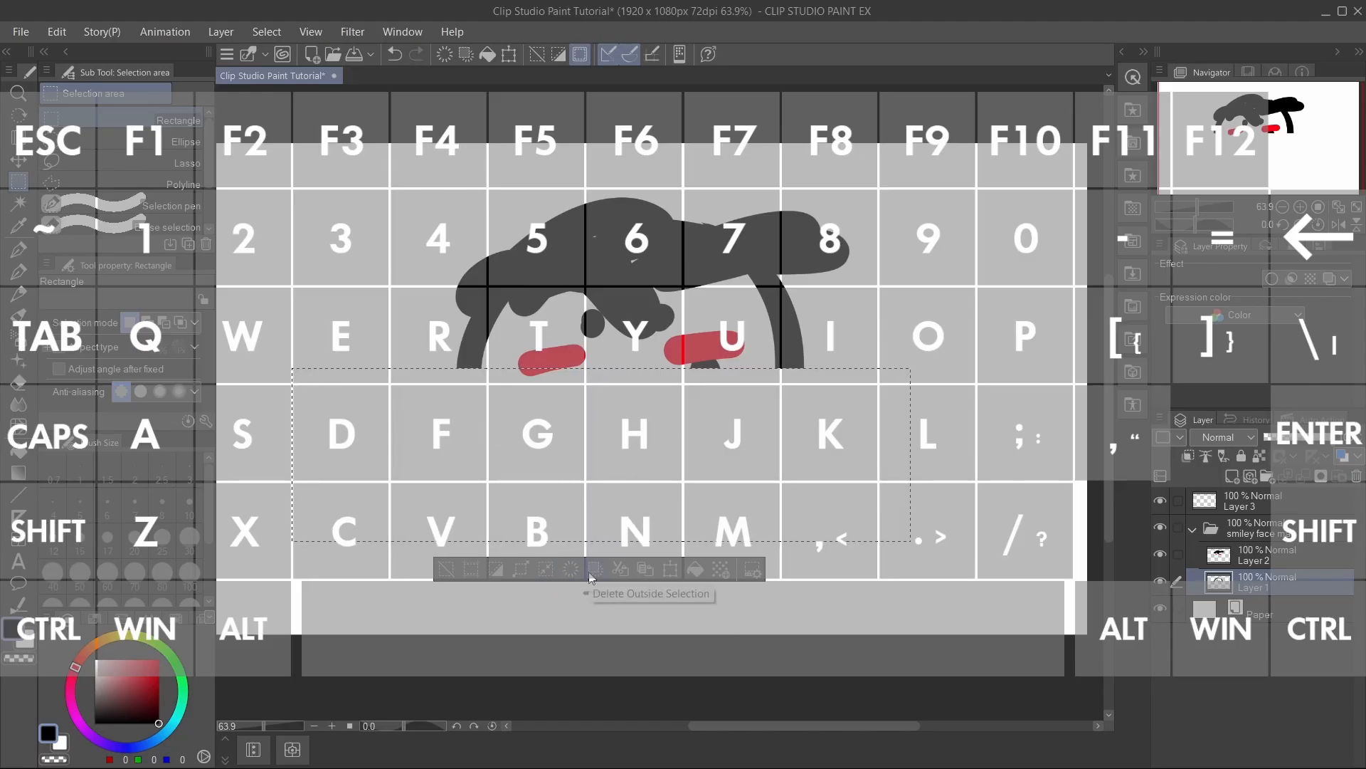
{"action": "key", "text": "ctrl+z"}
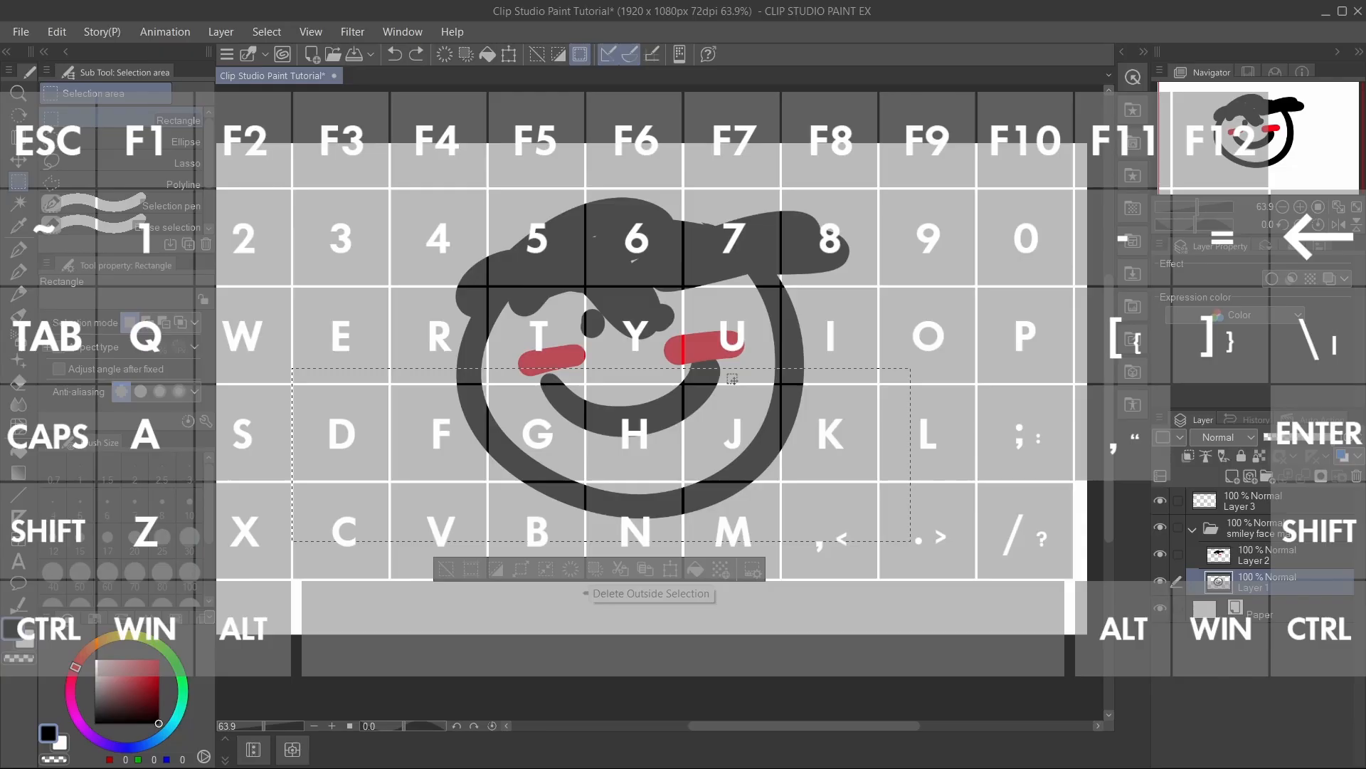
{"action": "left_click", "coordinate": [594, 572]}
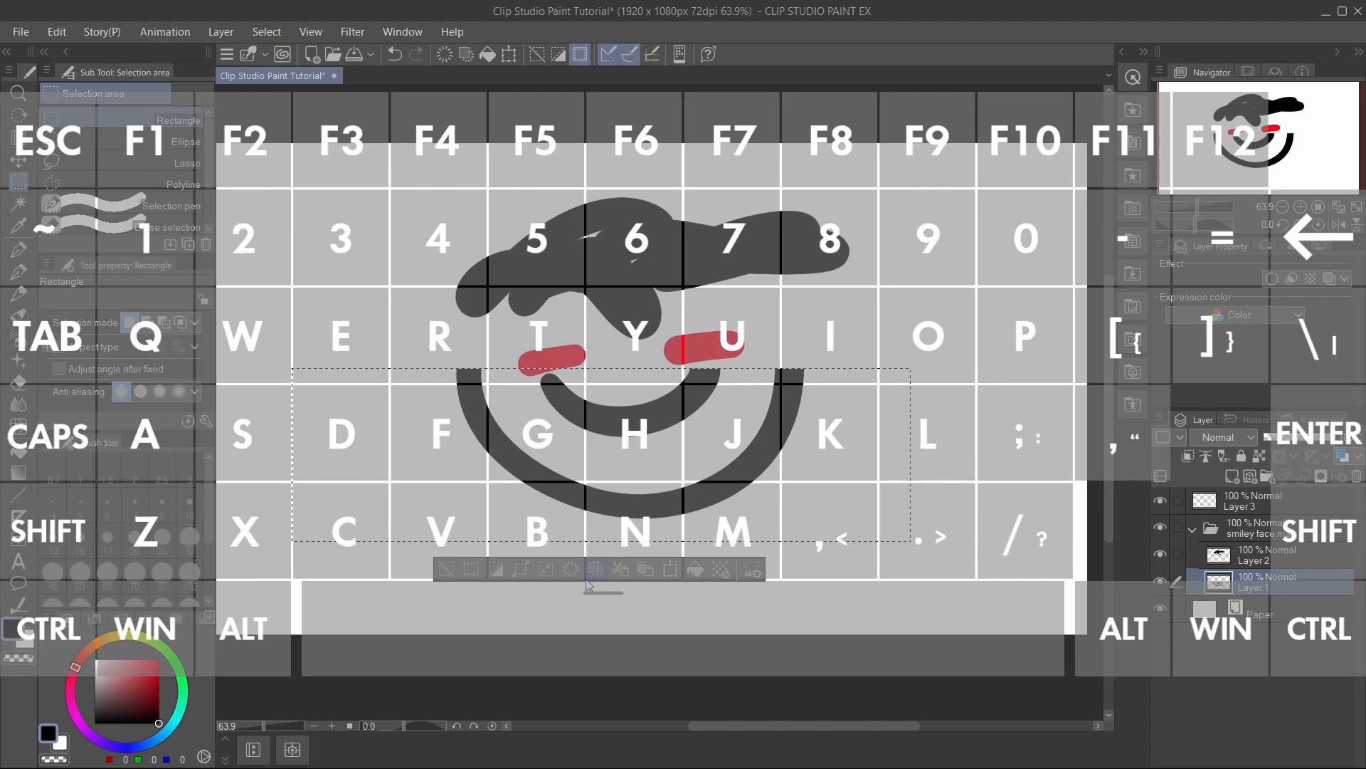
{"action": "key", "text": "ctrl+z"}
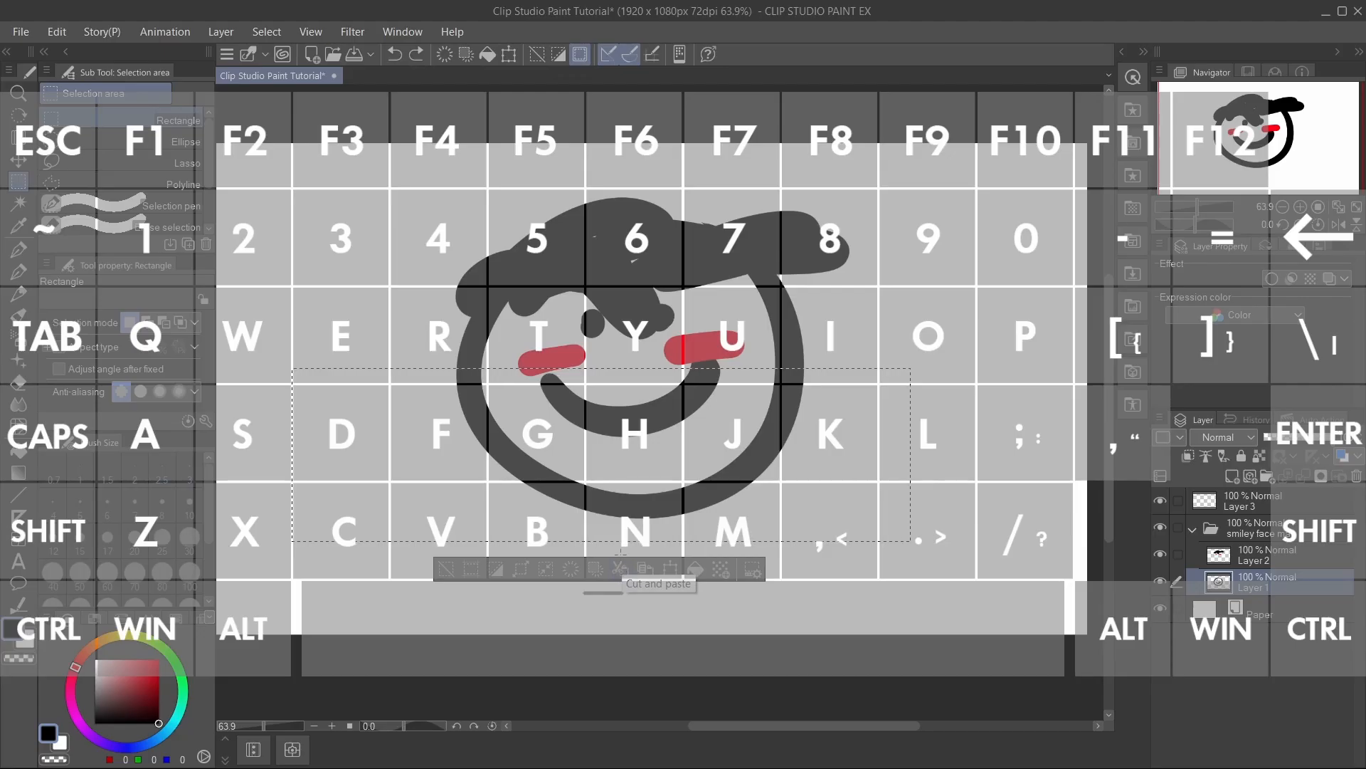
- Cut and paste the selected lower face to a new layer, try moving it down and right, cancel the transformation and undo the paste
{"action": "left_click", "coordinate": [629, 572]}
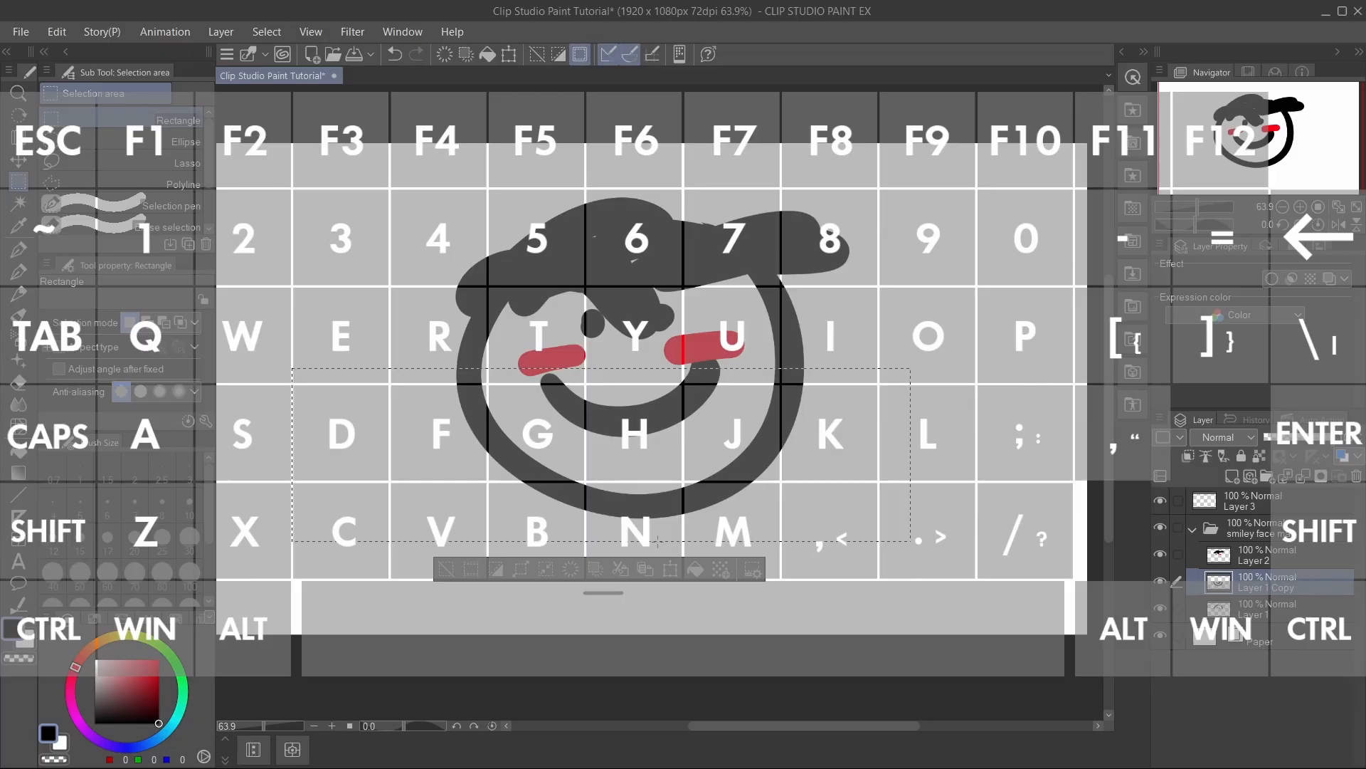
{"action": "left_click", "coordinate": [668, 569]}
{"action": "left_click_drag", "start_coordinate": [676, 439], "coordinate": [676, 523]}
{"action": "left_click_drag", "start_coordinate": [786, 520], "coordinate": [912, 584]}
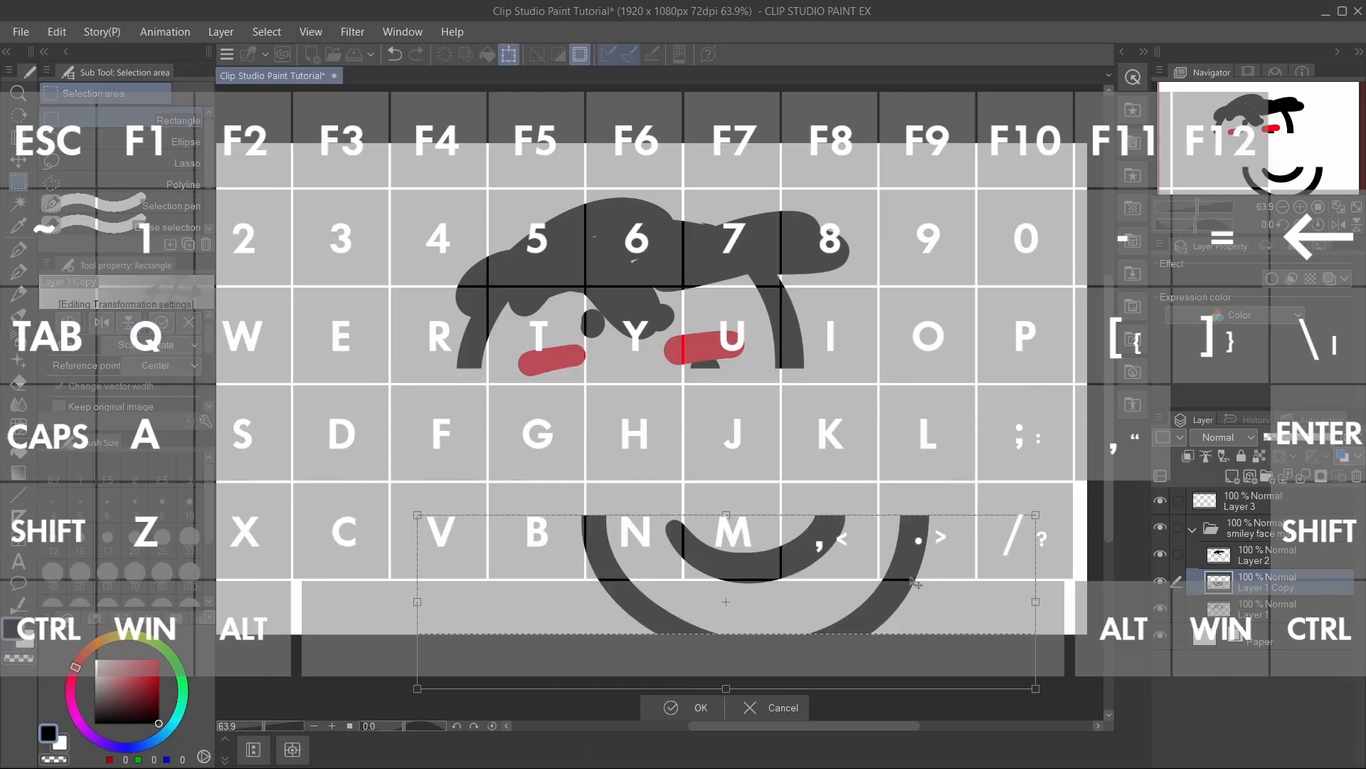
{"action": "left_click", "coordinate": [795, 707]}
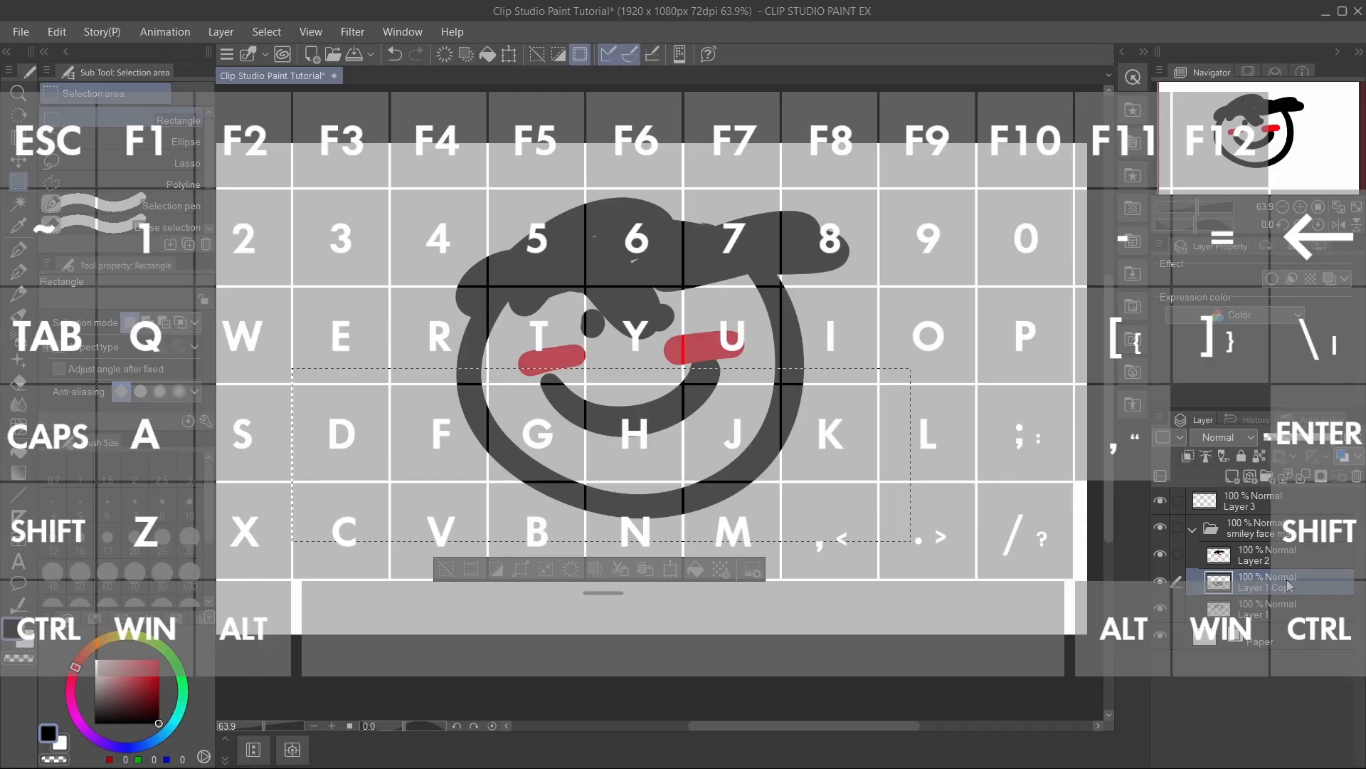
{"action": "key", "text": "ctrl+z"}
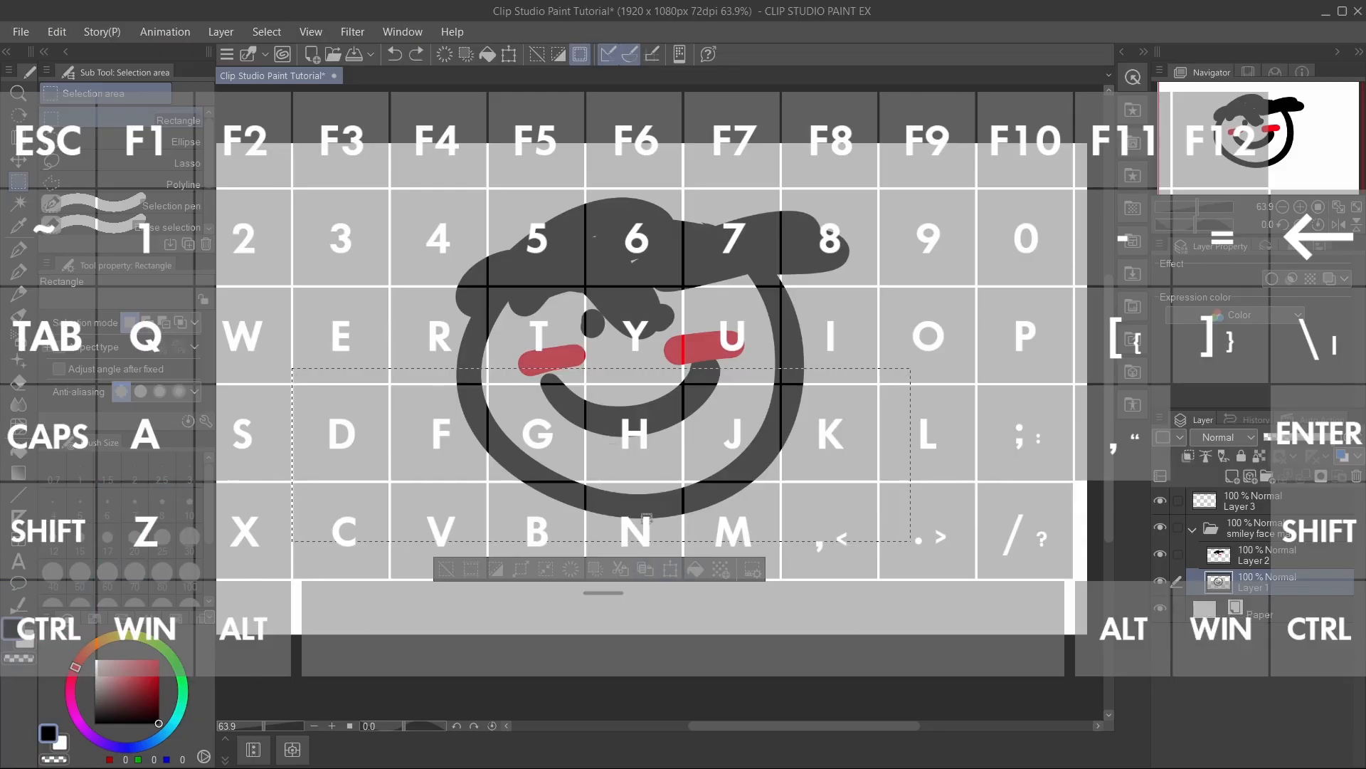
- Copy and paste the selected lower face, try moving the copy down and right, cancel the transformation and undo the paste
{"action": "left_click", "coordinate": [652, 570]}
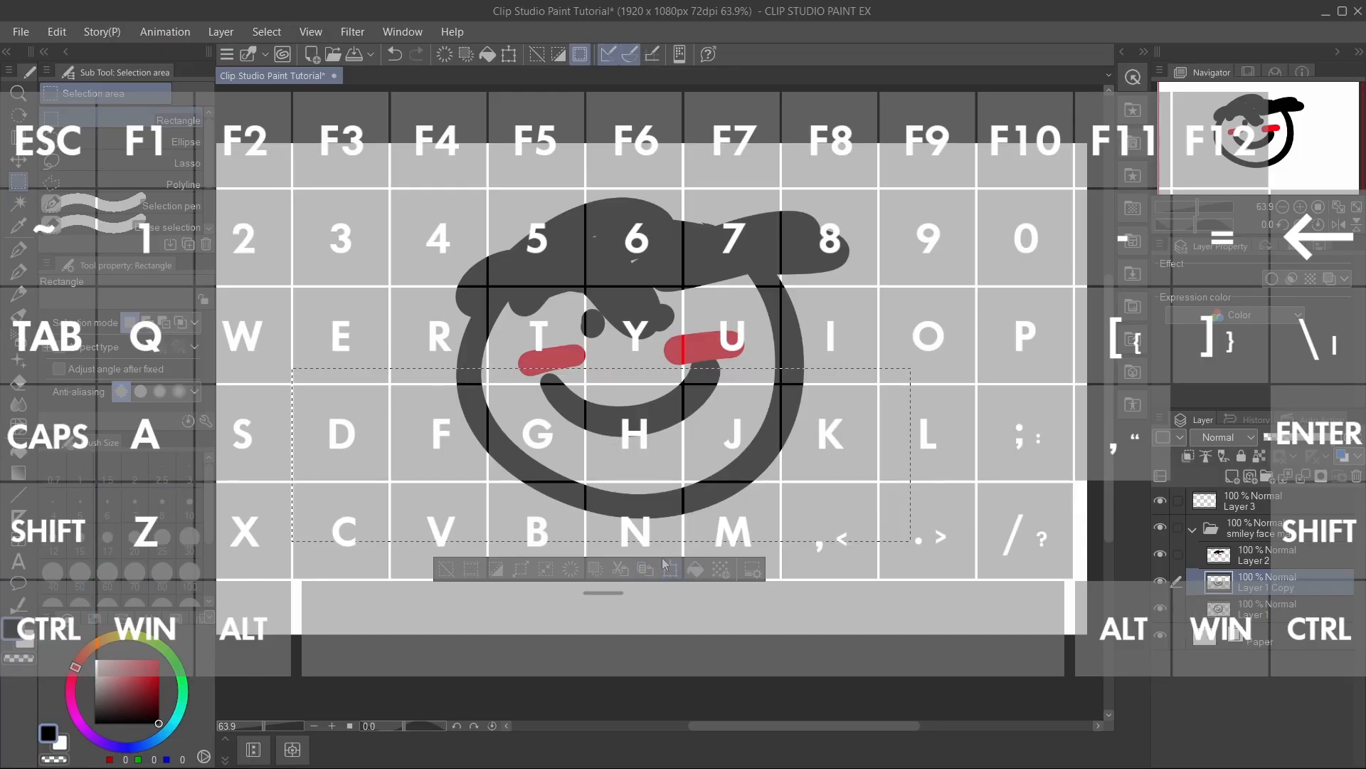
{"action": "left_click", "coordinate": [669, 571]}
{"action": "left_click_drag", "start_coordinate": [652, 448], "coordinate": [836, 509]}
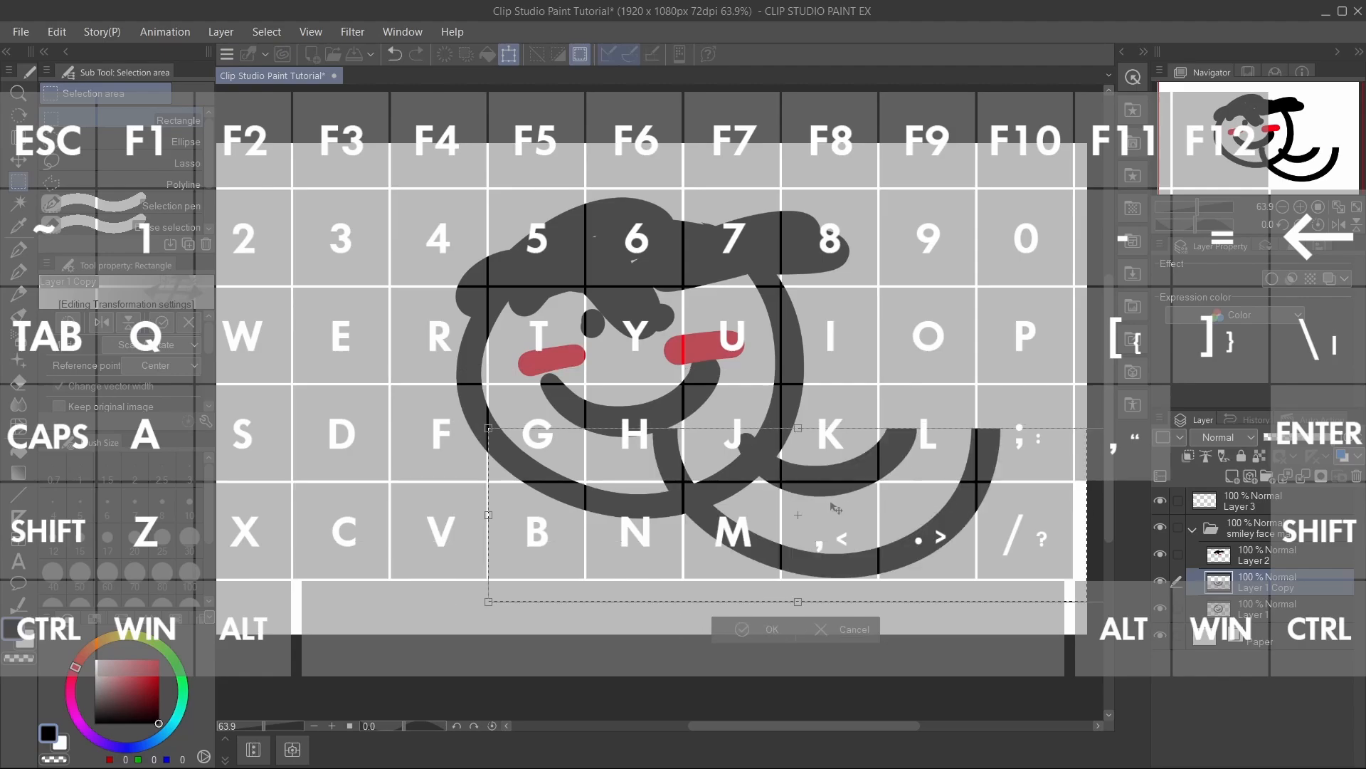
{"action": "left_click", "coordinate": [834, 631]}
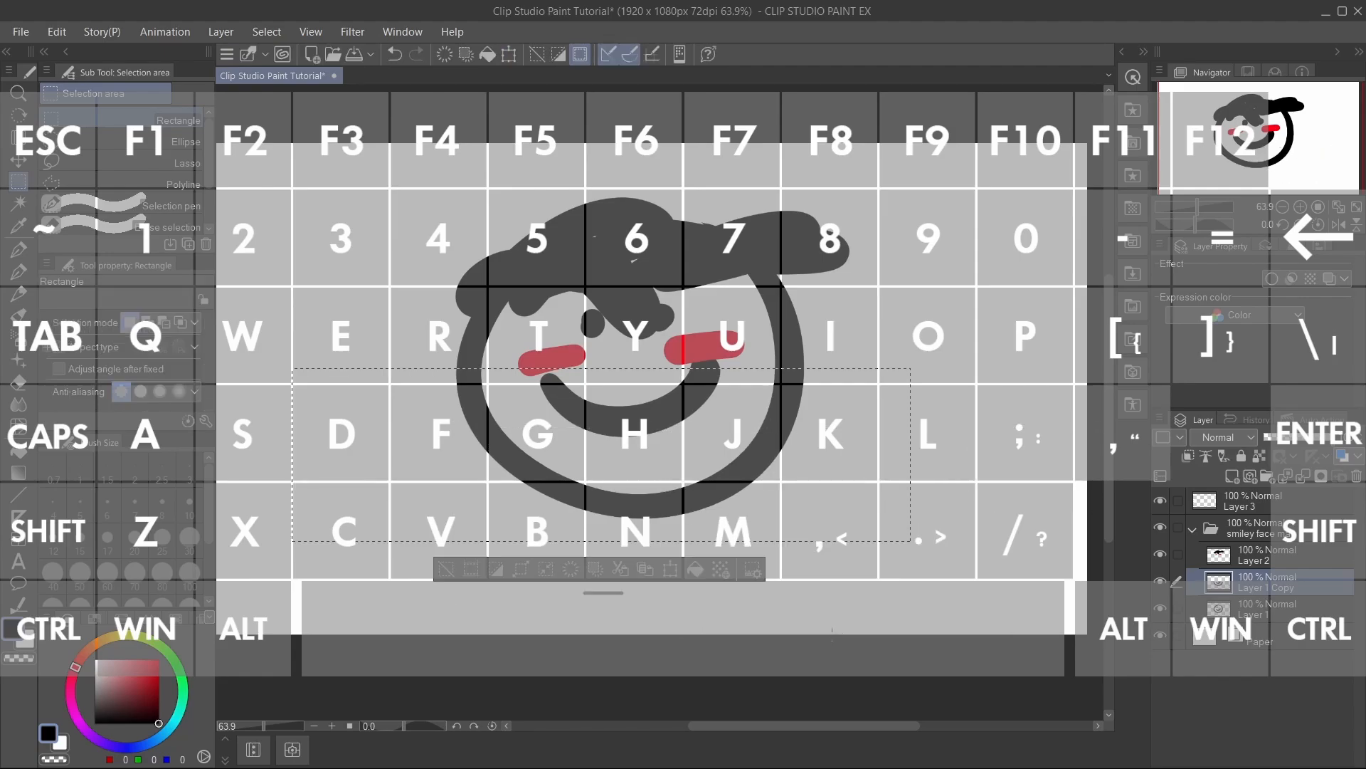
{"action": "key", "text": "ctrl+z"}
- Start Scale/Rotate on the selected lower face, try moving it down and rotating it counterclockwise, and reset the transformation
{"action": "left_click", "coordinate": [680, 568]}
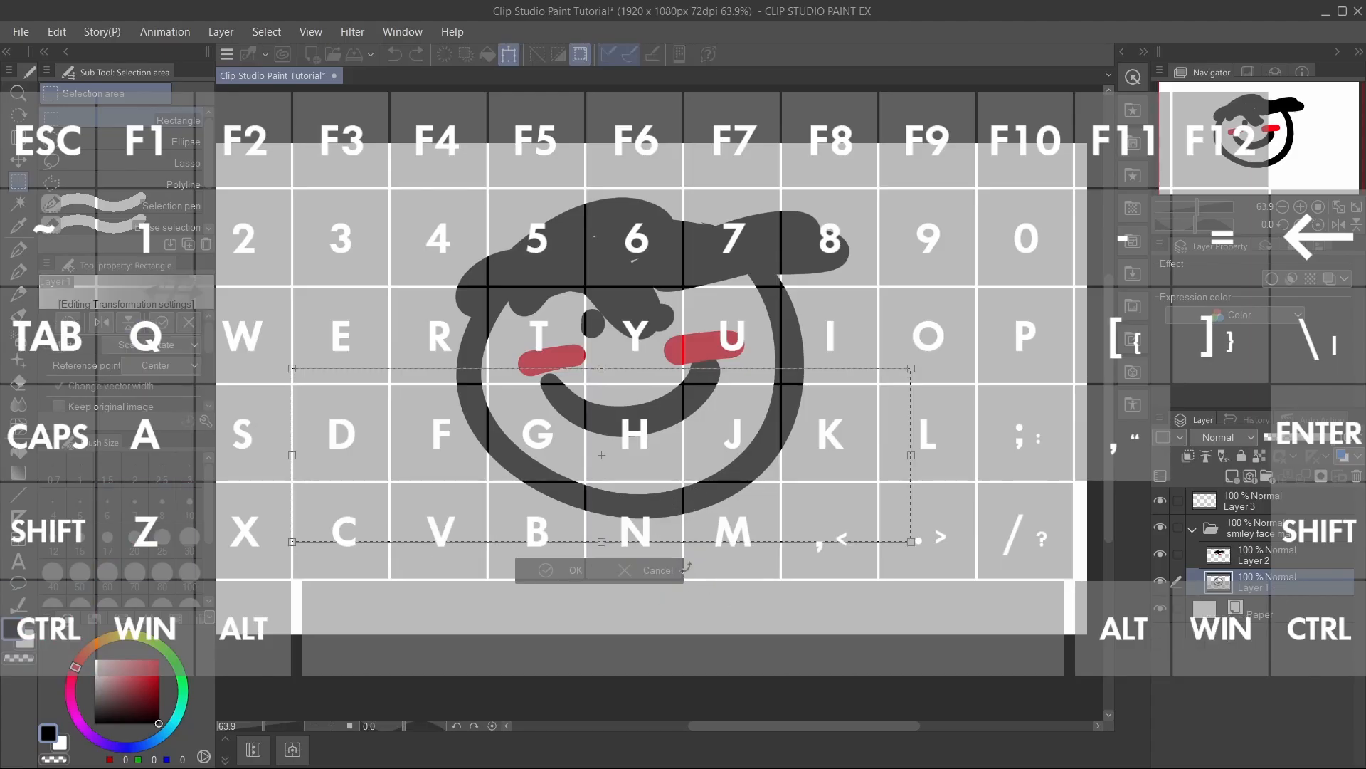
{"action": "left_click_drag", "start_coordinate": [719, 498], "coordinate": [751, 474]}
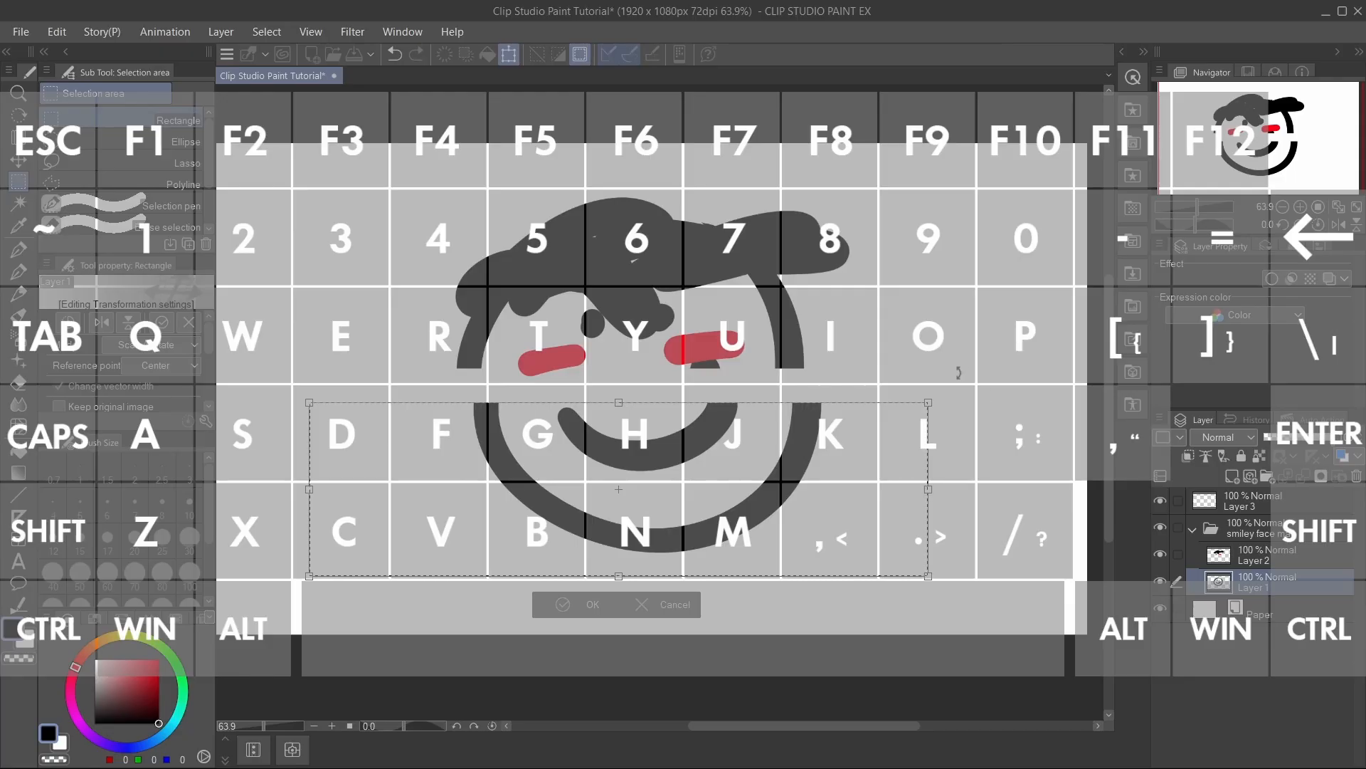
{"action": "mouse_move", "coordinate": [928, 402]}
{"action": "left_mouse_down"}
{"action": "mouse_move", "coordinate": [1036, 372]}
{"action": "mouse_move", "coordinate": [804, 457]}
{"action": "mouse_move", "coordinate": [814, 436]}
{"action": "mouse_move", "coordinate": [949, 395]}
{"action": "left_mouse_up"}
{"action": "left_click_drag", "start_coordinate": [921, 320], "coordinate": [871, 309]}
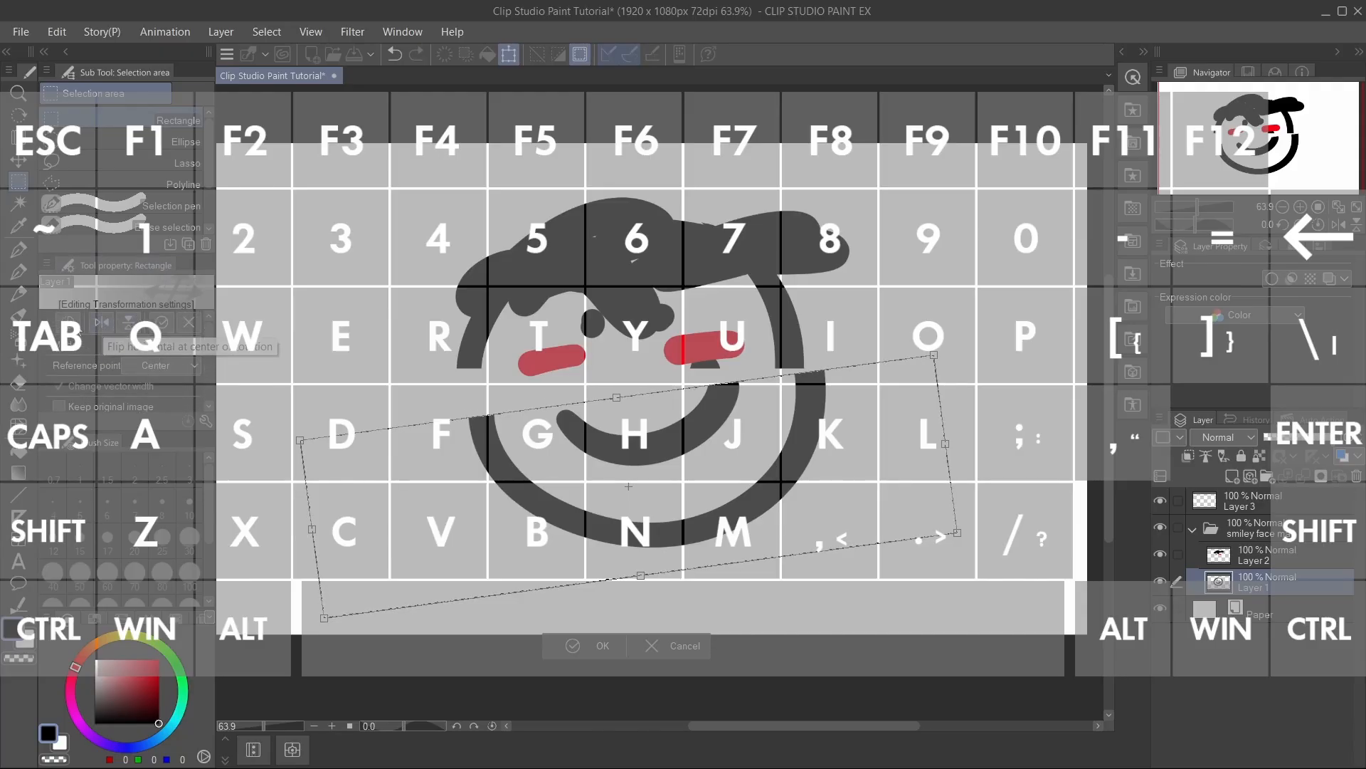
{"action": "left_click", "coordinate": [75, 323]}
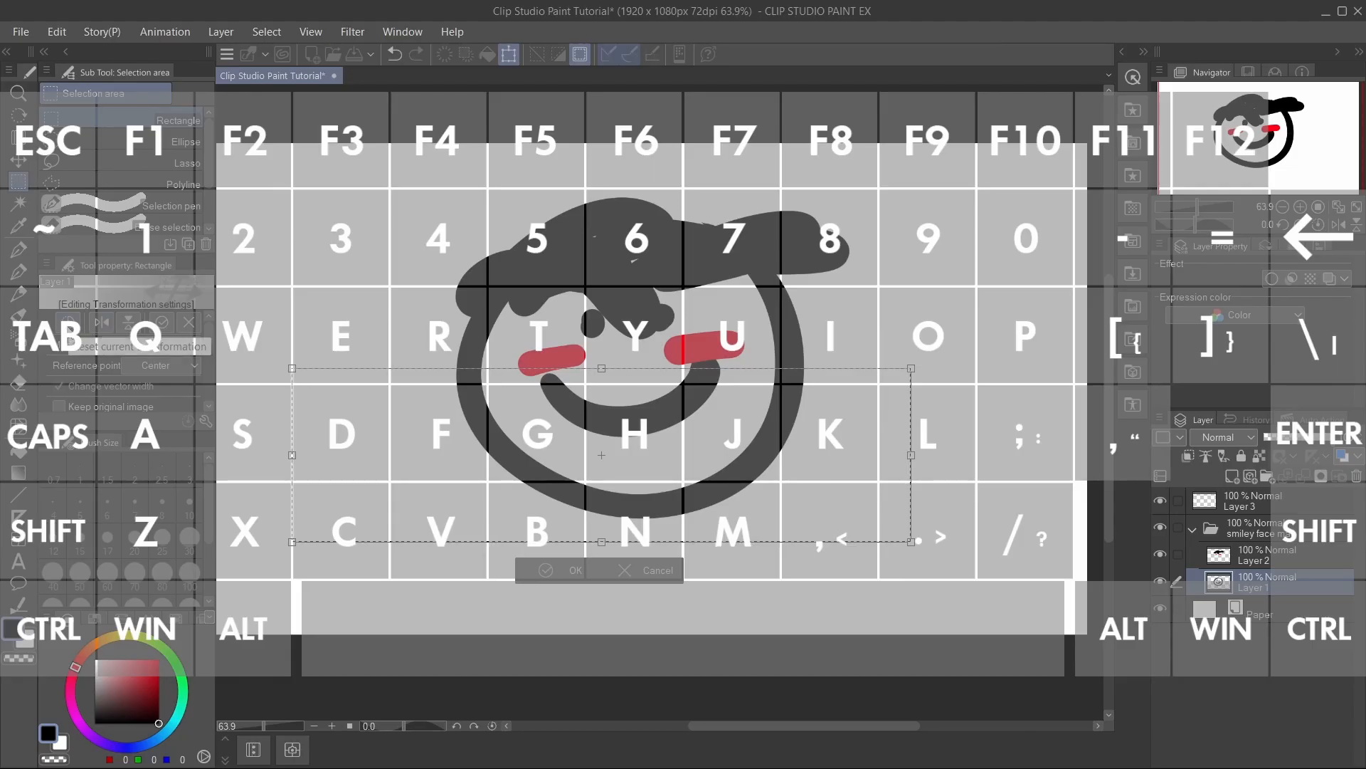
- Flip the selected lower face horizontally and back, and vertically and back
{"action": "left_click", "coordinate": [102, 324]}
{"action": "left_click", "coordinate": [102, 324]}
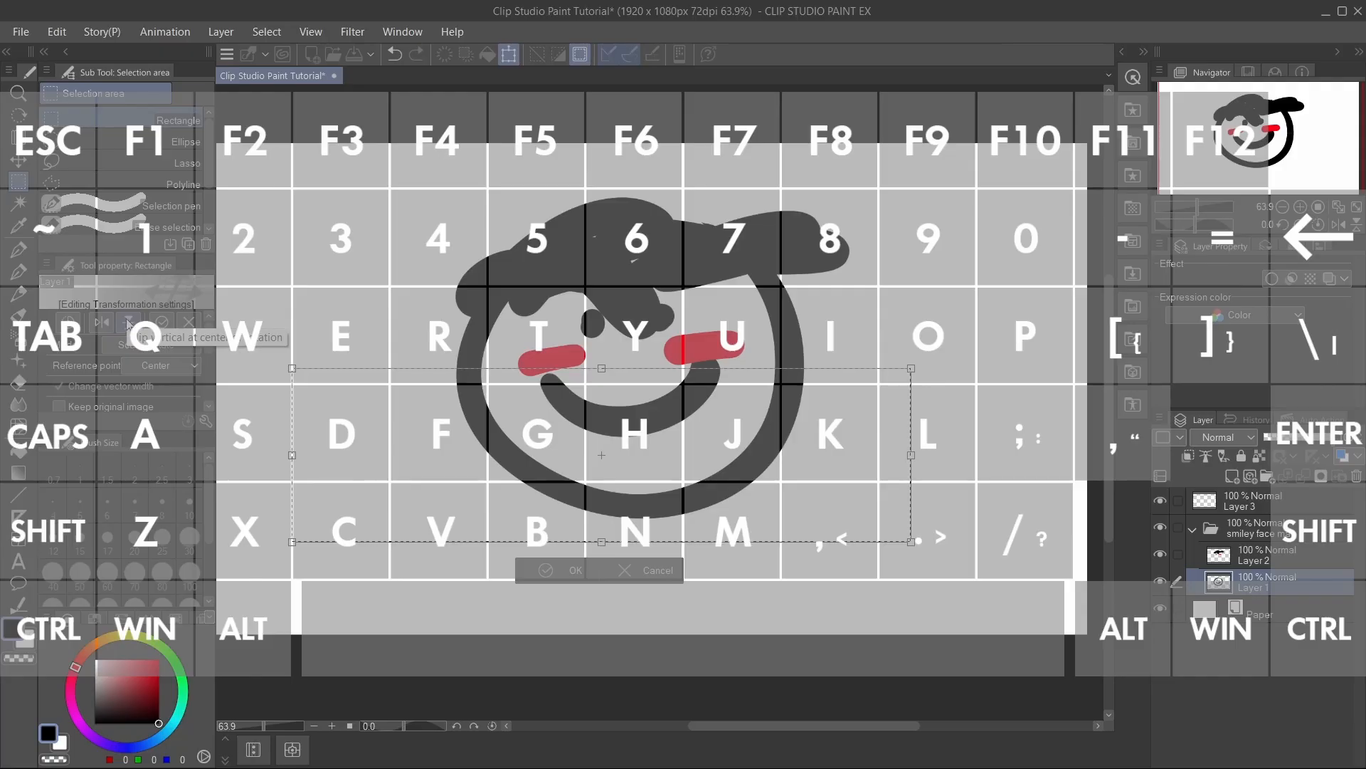
{"action": "left_click", "coordinate": [128, 324]}
{"action": "left_click", "coordinate": [128, 323]}
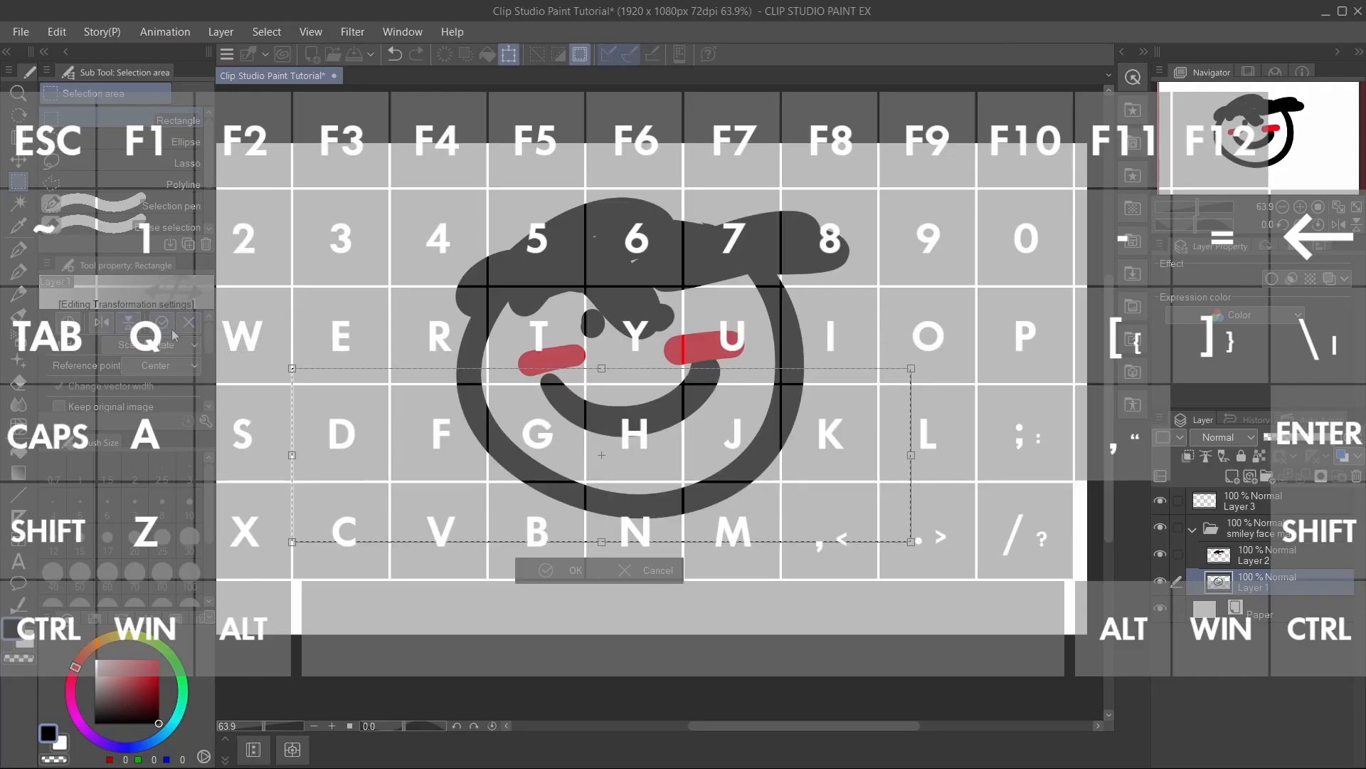
- Set the transformation mode to Skew, try skewing the selected lower face vertically and horizontally, and undo the skews
{"action": "left_click", "coordinate": [191, 344]}
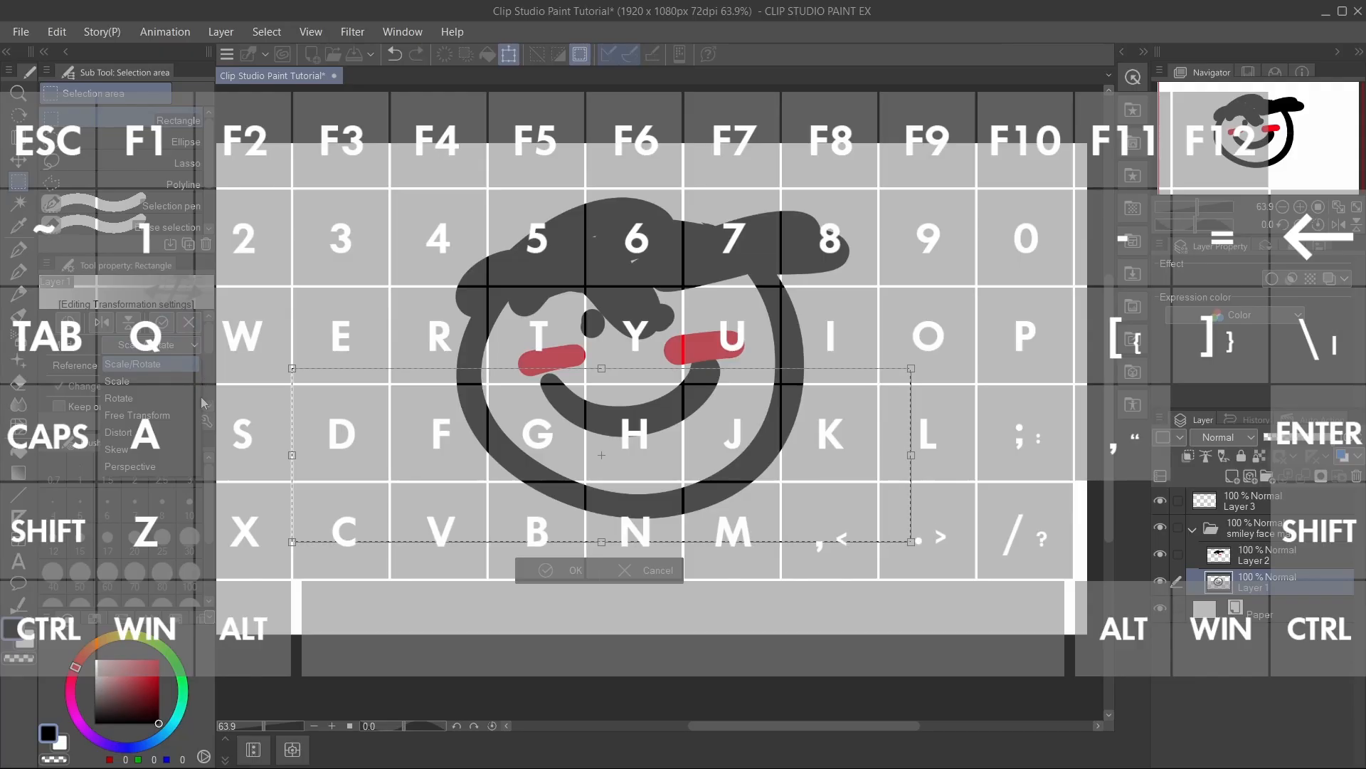
{"action": "left_click", "coordinate": [117, 449]}
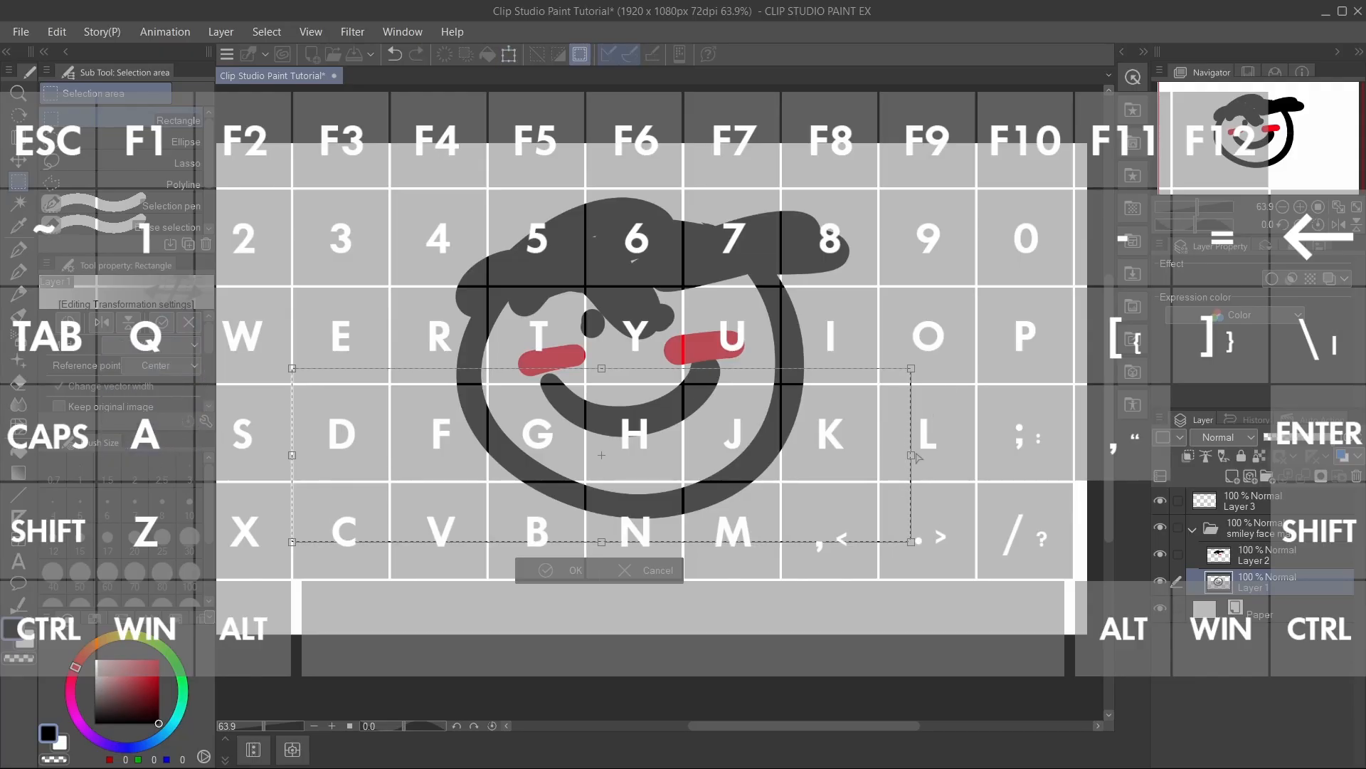
{"action": "mouse_move", "coordinate": [911, 455]}
{"action": "left_mouse_down"}
{"action": "mouse_move", "coordinate": [920, 543]}
{"action": "mouse_move", "coordinate": [918, 466]}
{"action": "left_mouse_up"}
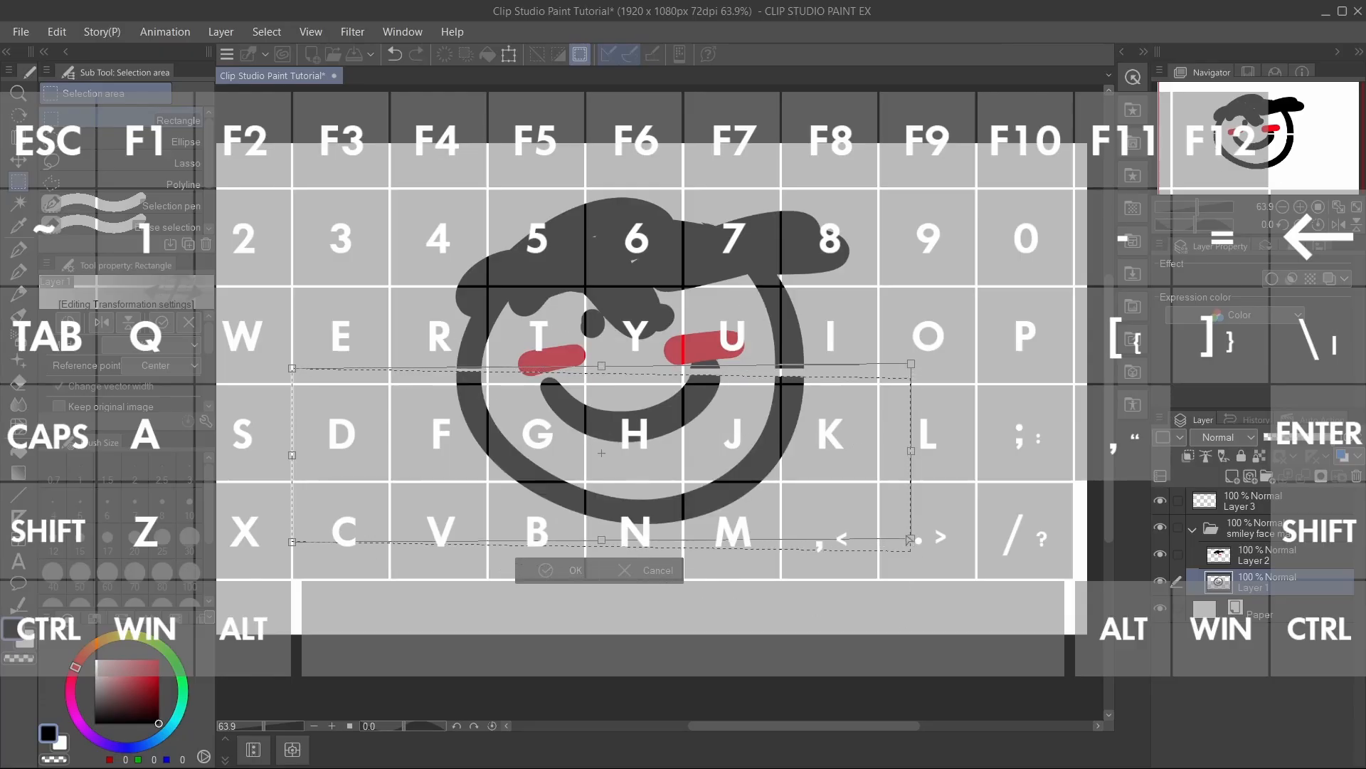
{"action": "left_click_drag", "start_coordinate": [913, 550], "coordinate": [709, 476]}
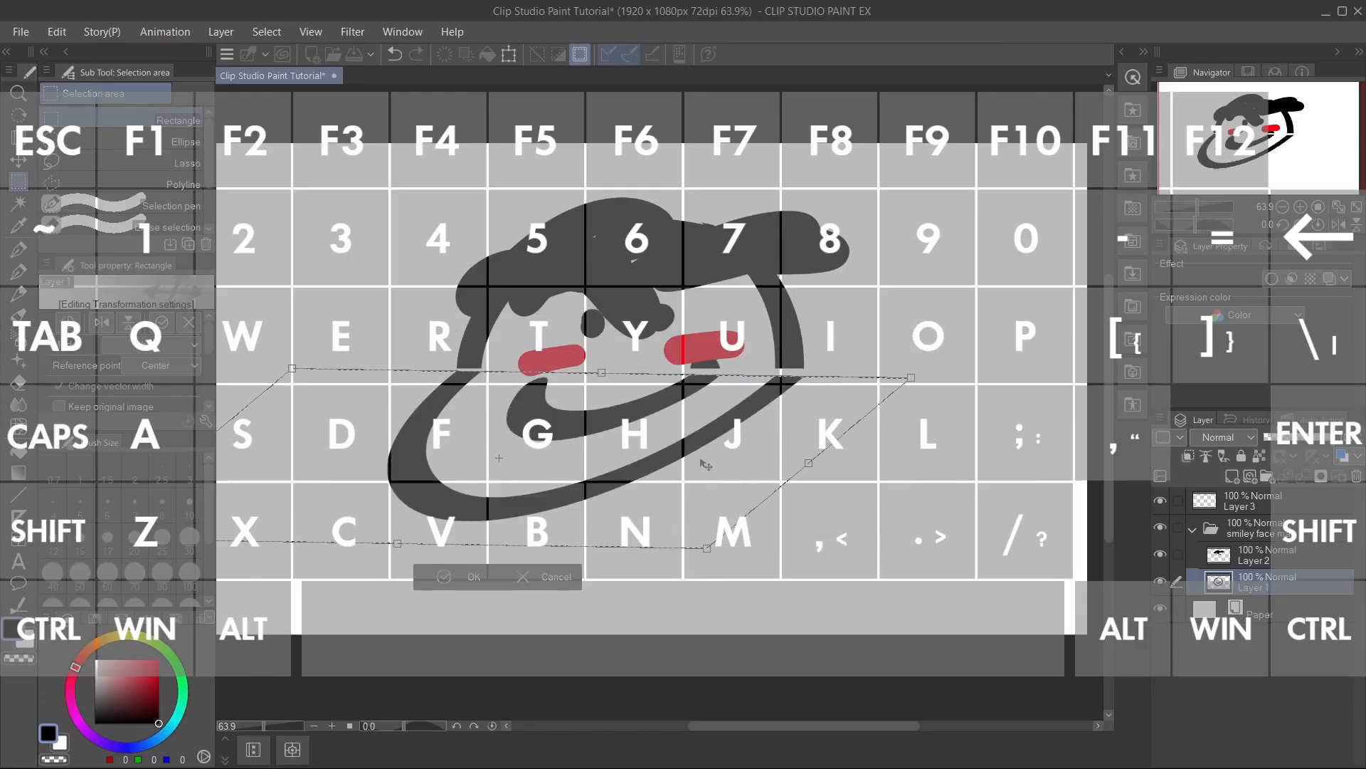
{"action": "key", "text": "ctrl+z"}
{"action": "key", "text": "ctrl+z"}
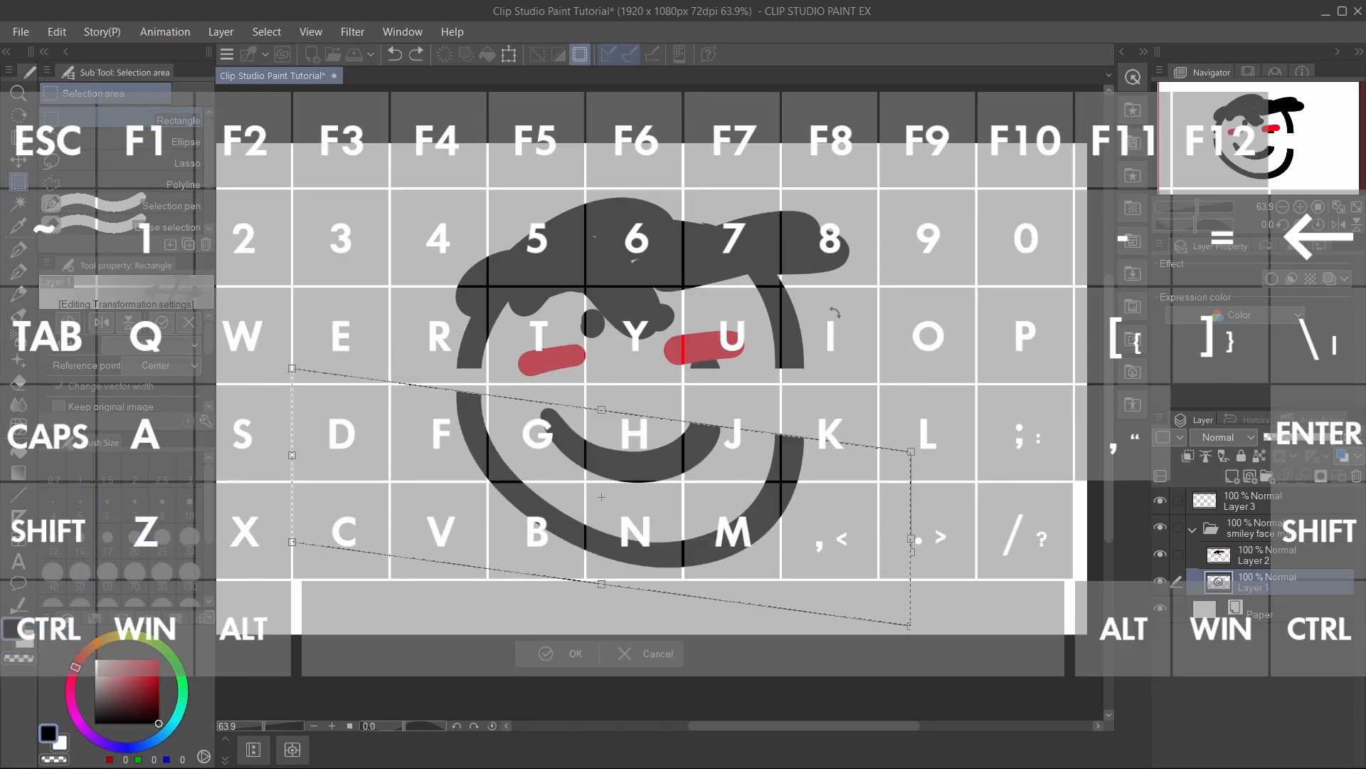
{"action": "key", "text": "ctrl+z"}
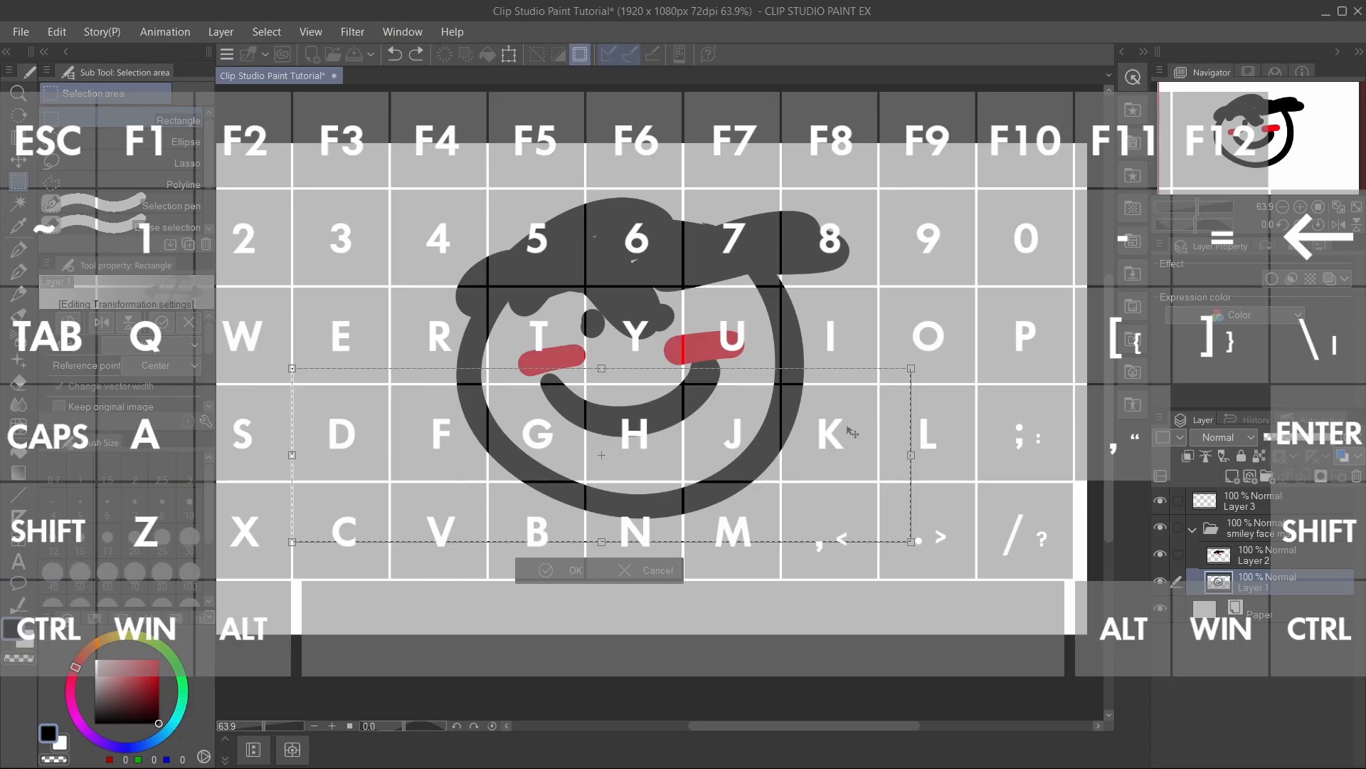
- Try rotating the selected lower face about the Center reference point and undo the rotation
{"action": "left_click", "coordinate": [194, 365]}
{"action": "left_click", "coordinate": [193, 385]}
{"action": "key", "text": "ctrl+z"}
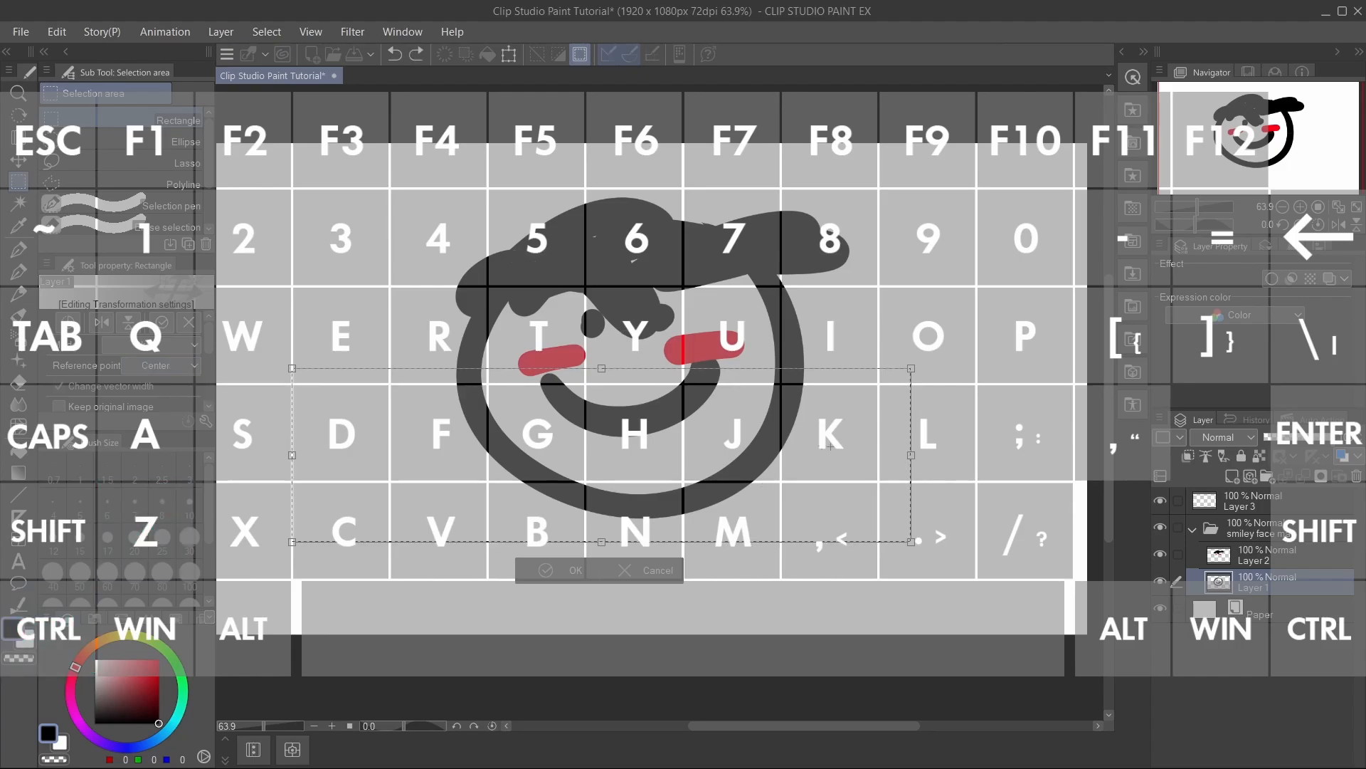
{"action": "left_click_drag", "start_coordinate": [601, 456], "coordinate": [598, 457]}
{"action": "key", "text": "ctrl+z"}
{"action": "left_click_drag", "start_coordinate": [875, 271], "coordinate": [897, 639]}
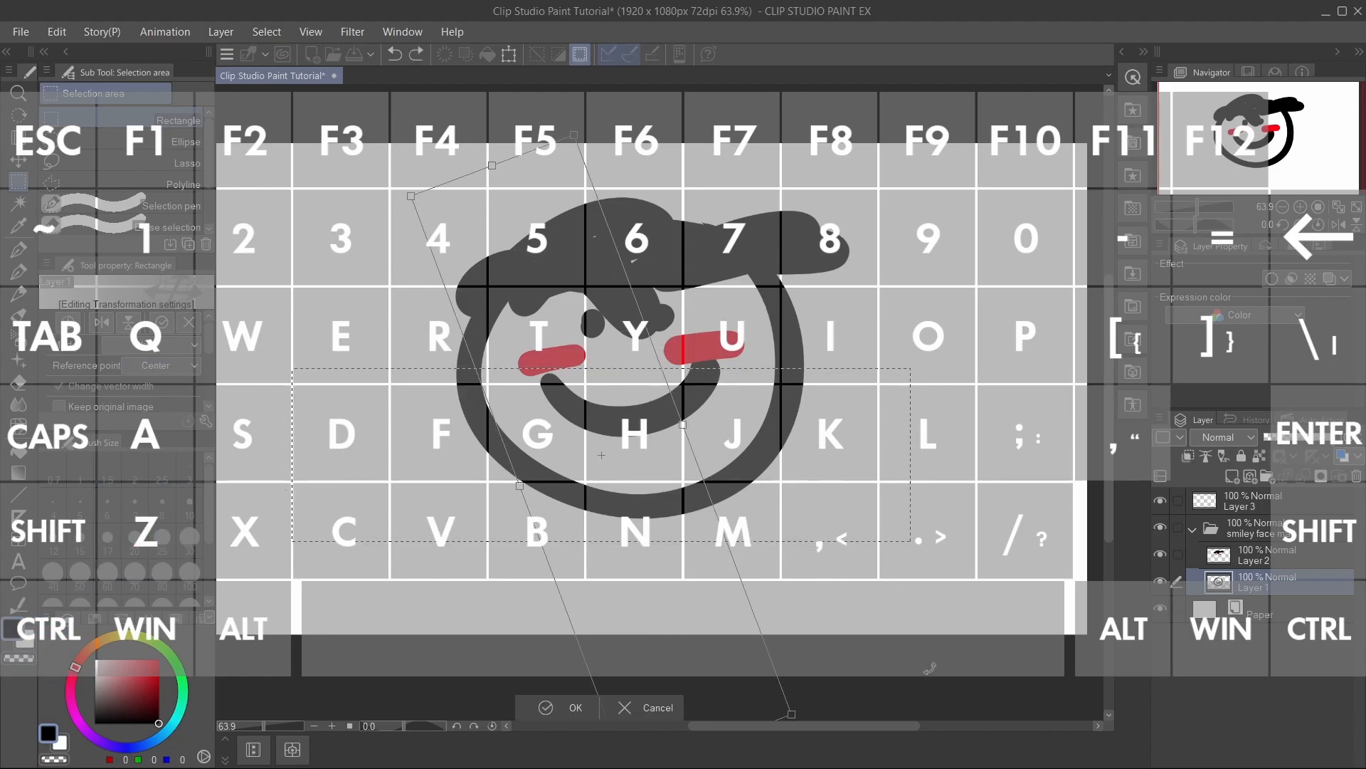
{"action": "left_click_drag", "start_coordinate": [795, 459], "coordinate": [654, 716]}
{"action": "key", "text": "ctrl+z"}
{"action": "key", "text": "ctrl+z"}
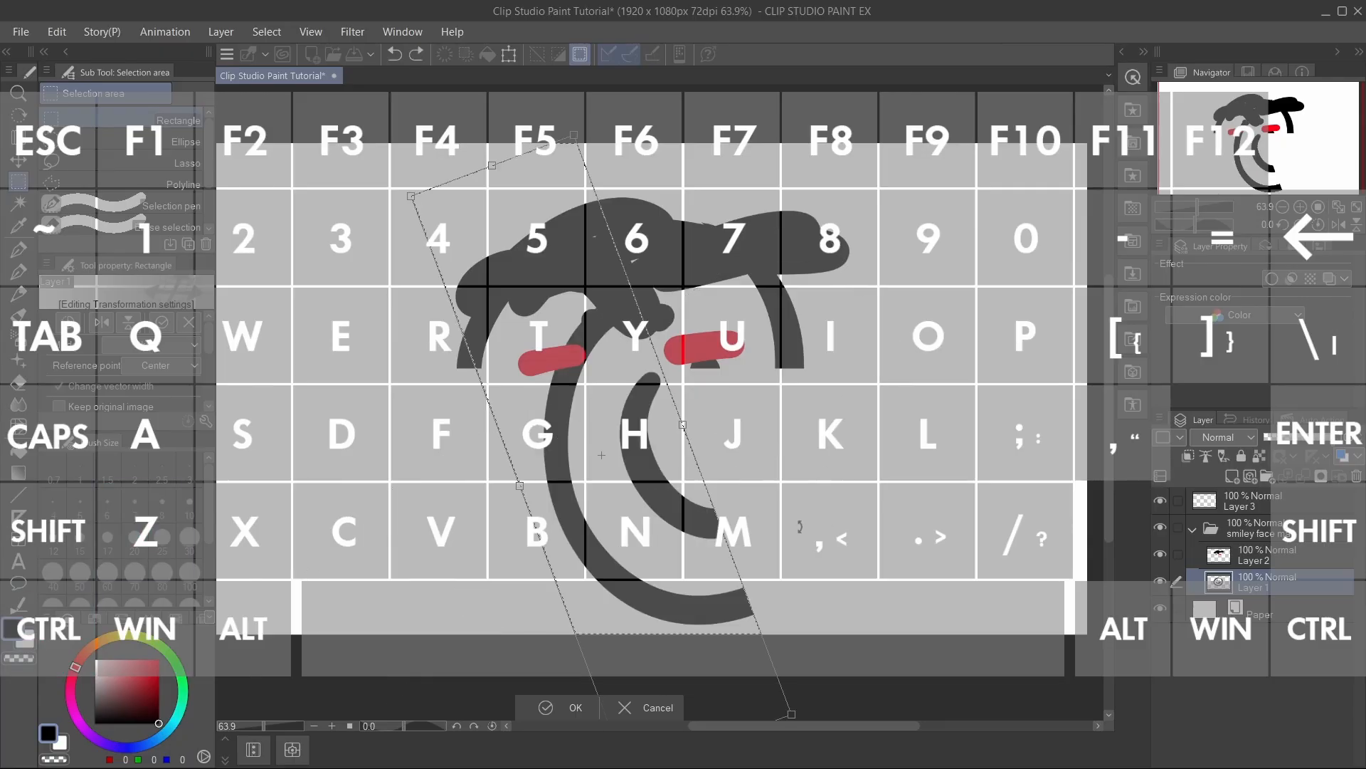
- Move the reference point to the selection frame's upper-left corner, try rotating the lower face around it, and undo the rotations
{"action": "left_click_drag", "start_coordinate": [597, 457], "coordinate": [373, 407]}
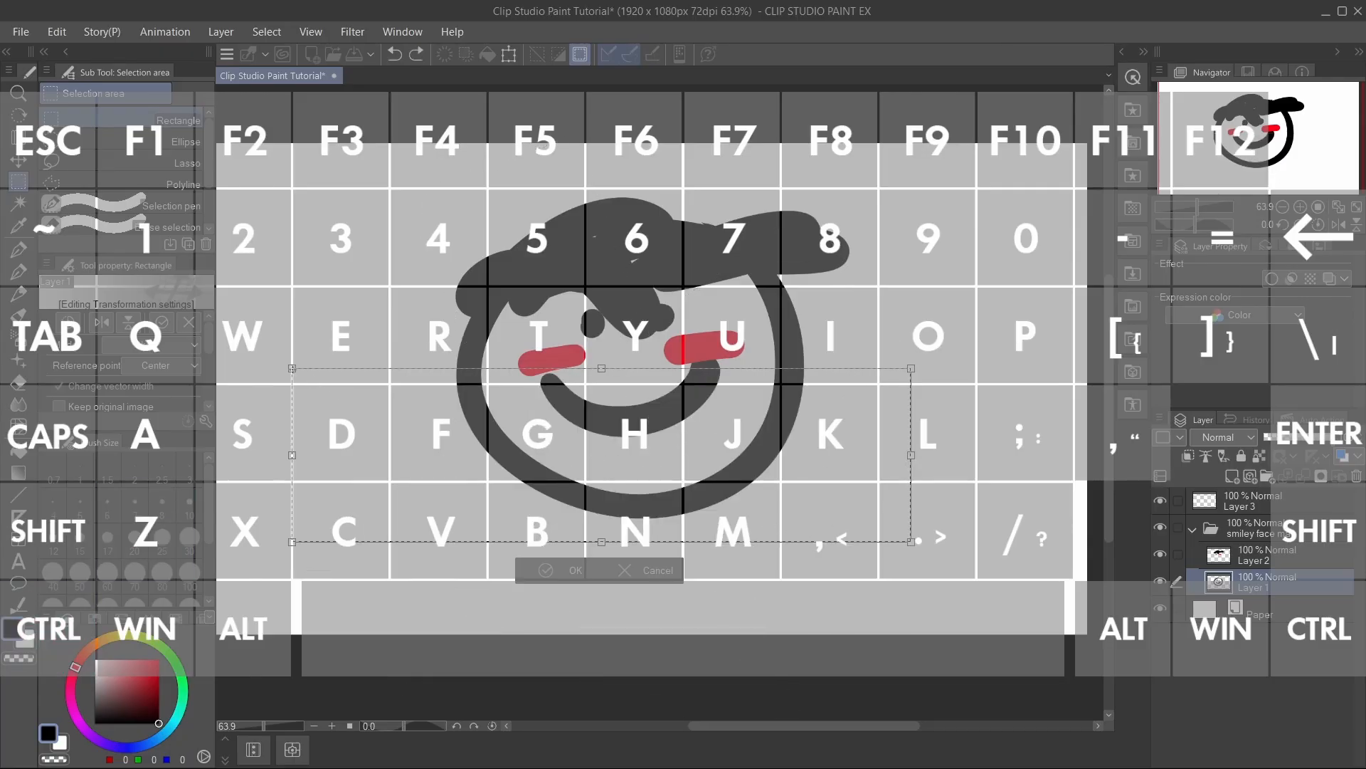
{"action": "left_click_drag", "start_coordinate": [292, 368], "coordinate": [291, 370]}
{"action": "left_click_drag", "start_coordinate": [874, 200], "coordinate": [274, 272]}
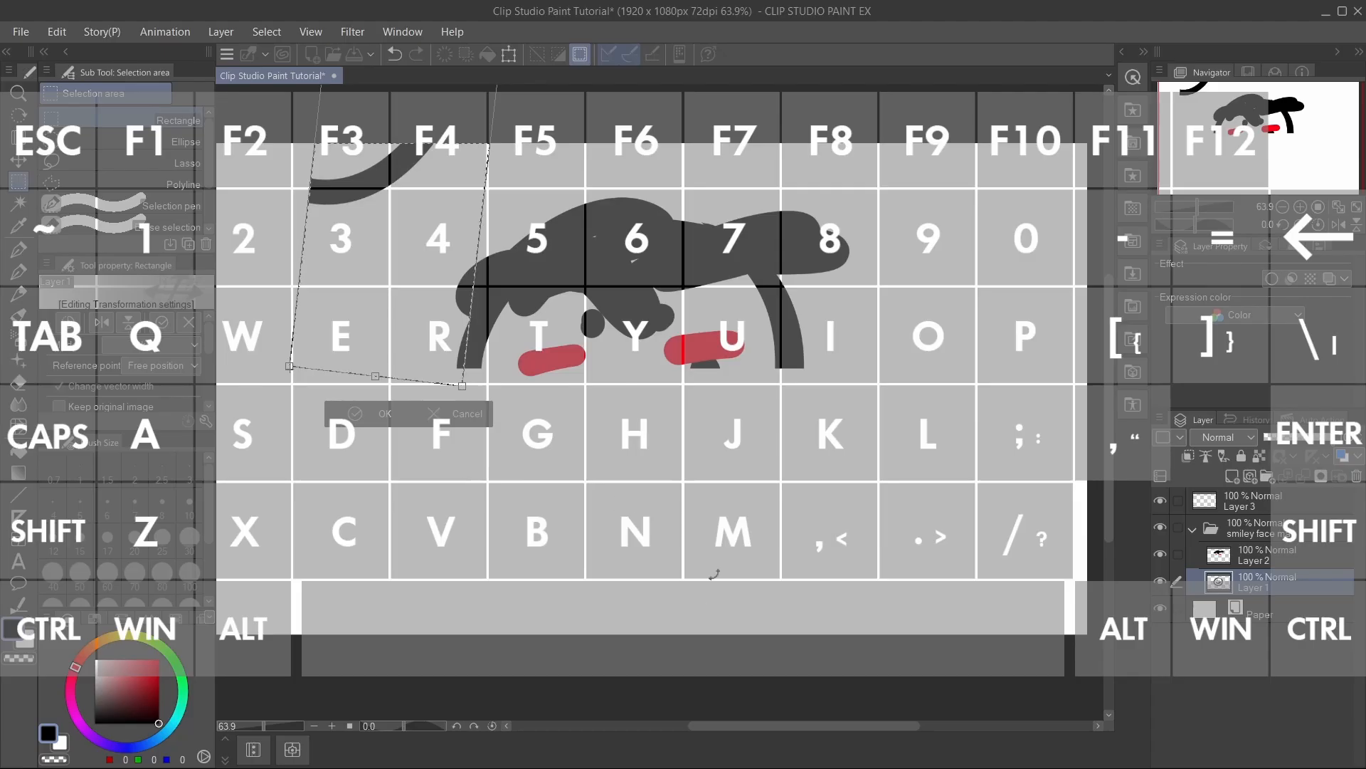
{"action": "left_click_drag", "start_coordinate": [526, 310], "coordinate": [209, 213]}
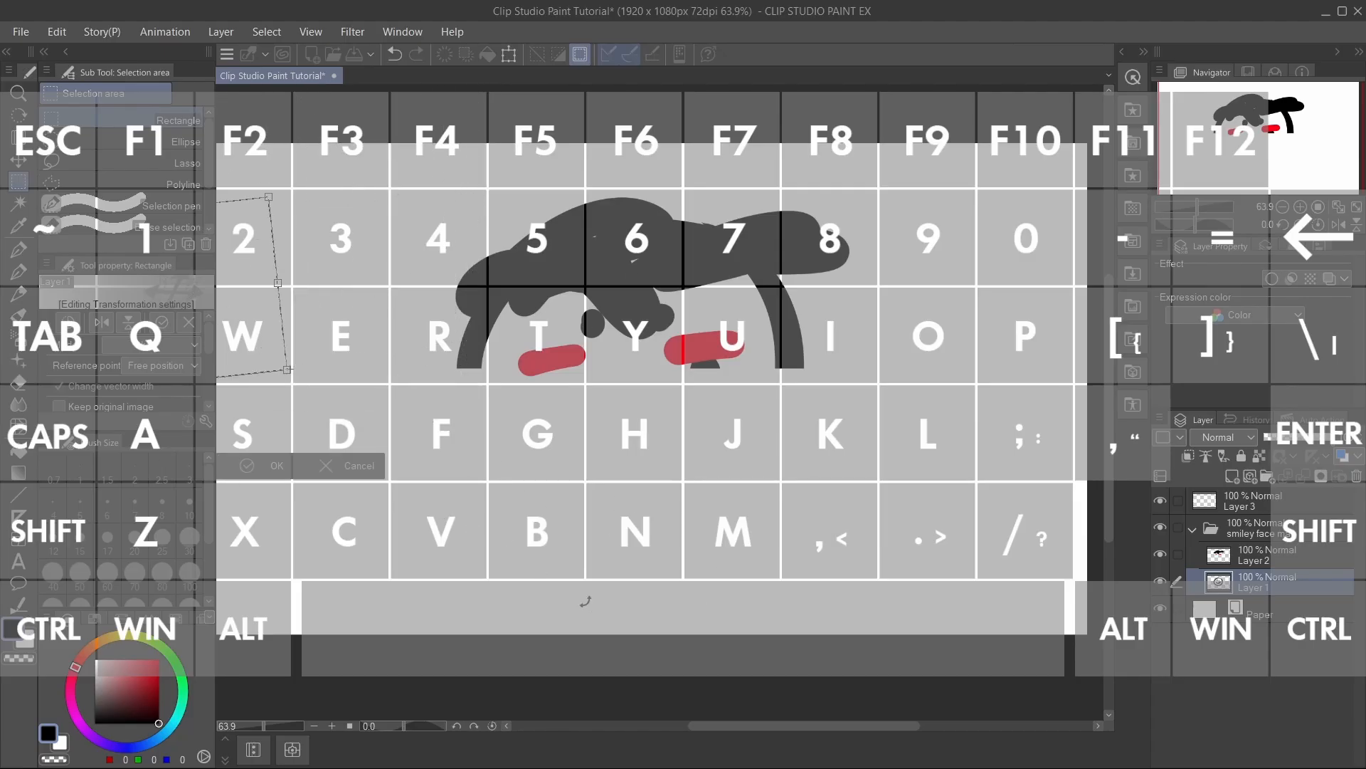
{"action": "mouse_move", "coordinate": [427, 161]}
{"action": "left_mouse_down"}
{"action": "mouse_move", "coordinate": [458, 533]}
{"action": "mouse_move", "coordinate": [306, 595]}
{"action": "mouse_move", "coordinate": [234, 297]}
{"action": "mouse_move", "coordinate": [427, 213]}
{"action": "mouse_move", "coordinate": [595, 506]}
{"action": "left_mouse_up"}
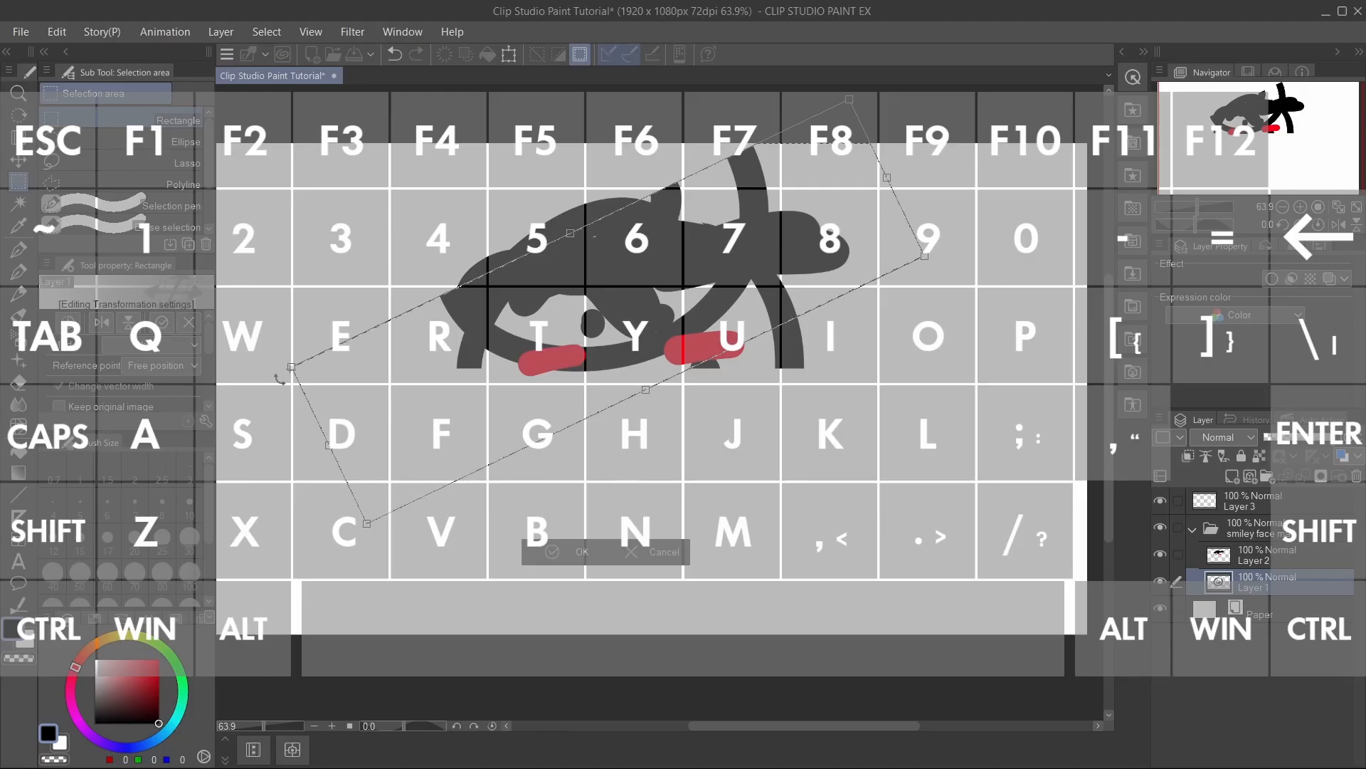
{"action": "key", "text": "ctrl+z"}
{"action": "key", "text": "ctrl+z"}
{"action": "key", "text": "ctrl+z"}
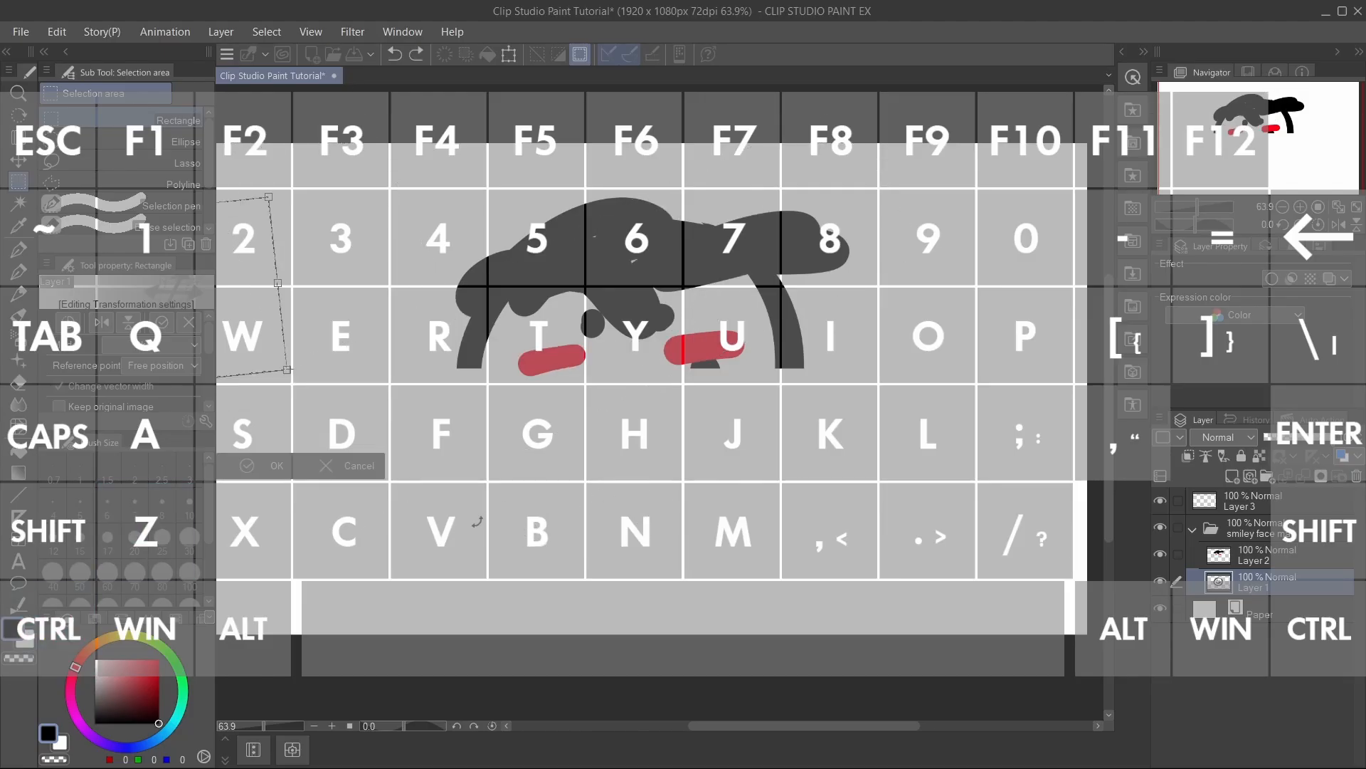
{"action": "key", "text": "ctrl+z"}
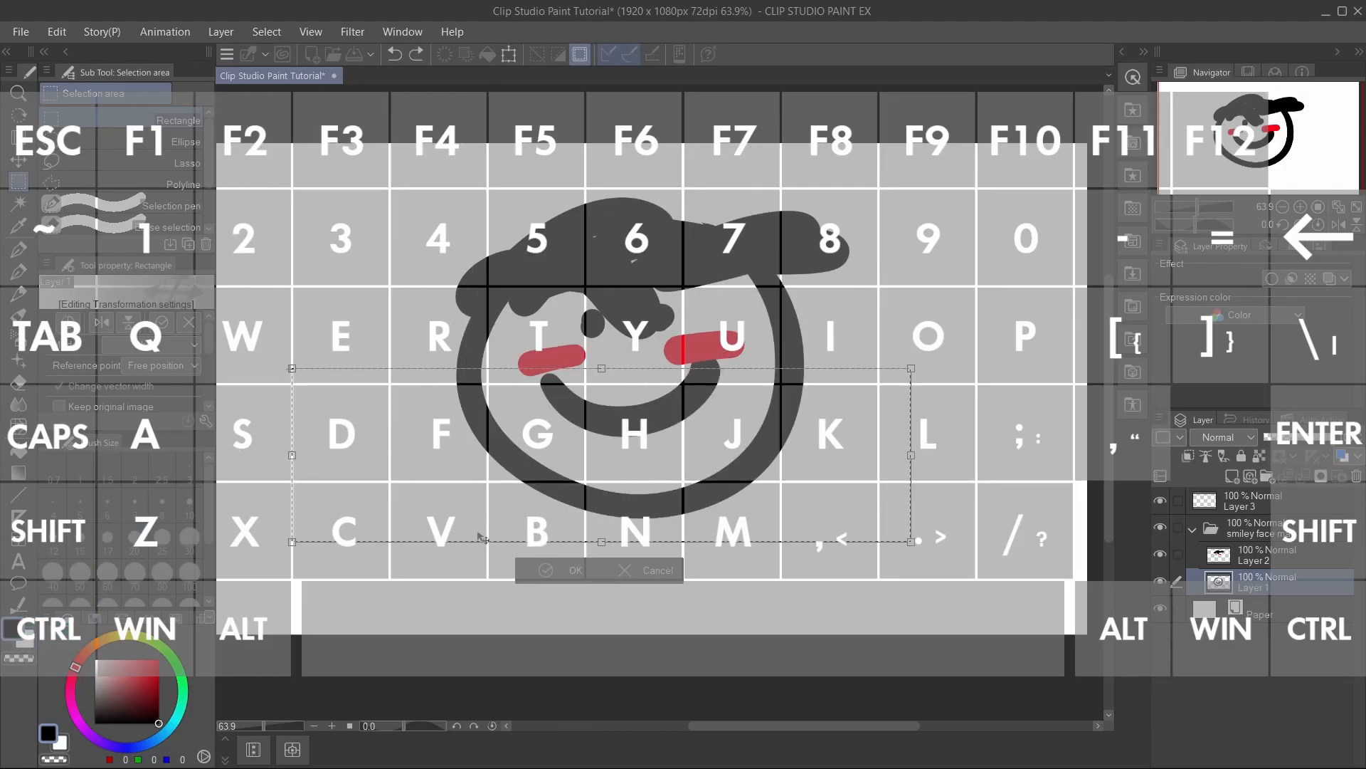
- Set the transformation's reference point to Top right
{"action": "left_click", "coordinate": [182, 367]}
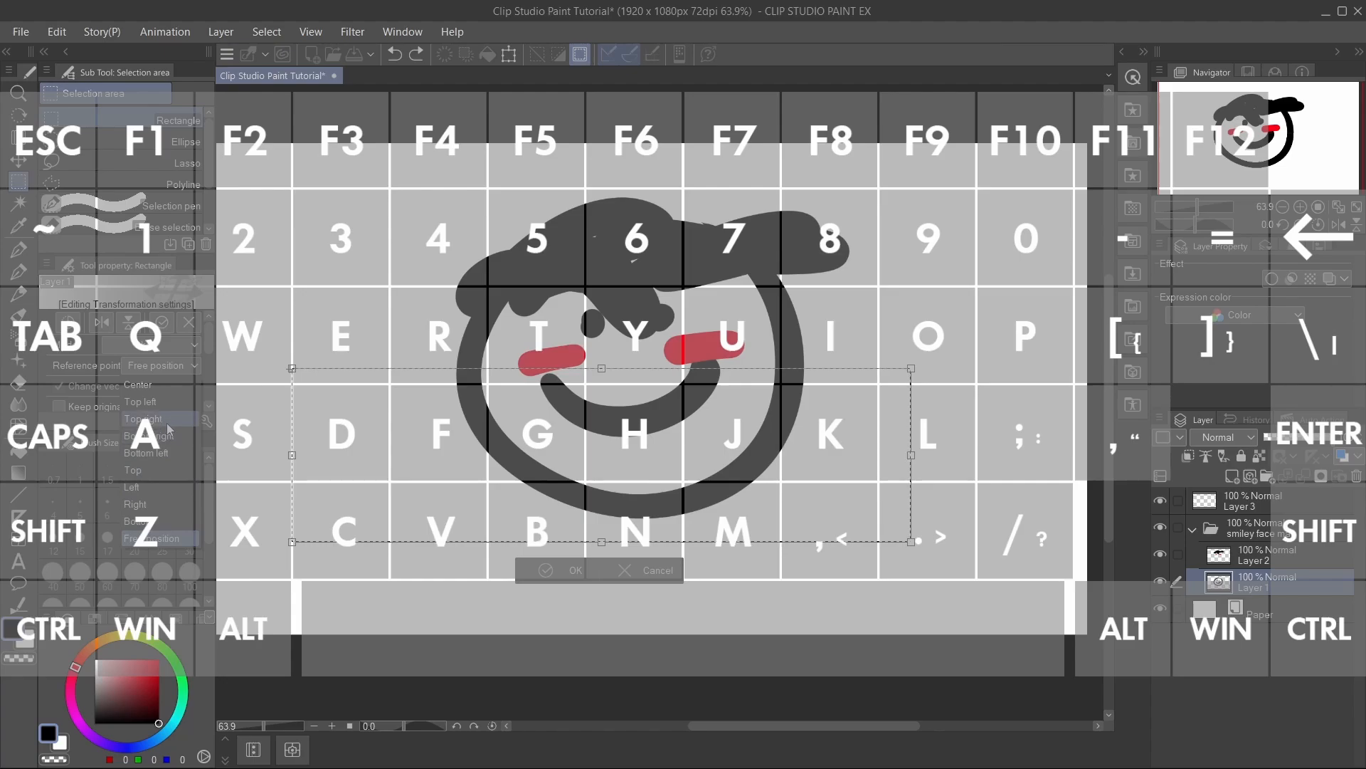
{"action": "left_click", "coordinate": [145, 418]}
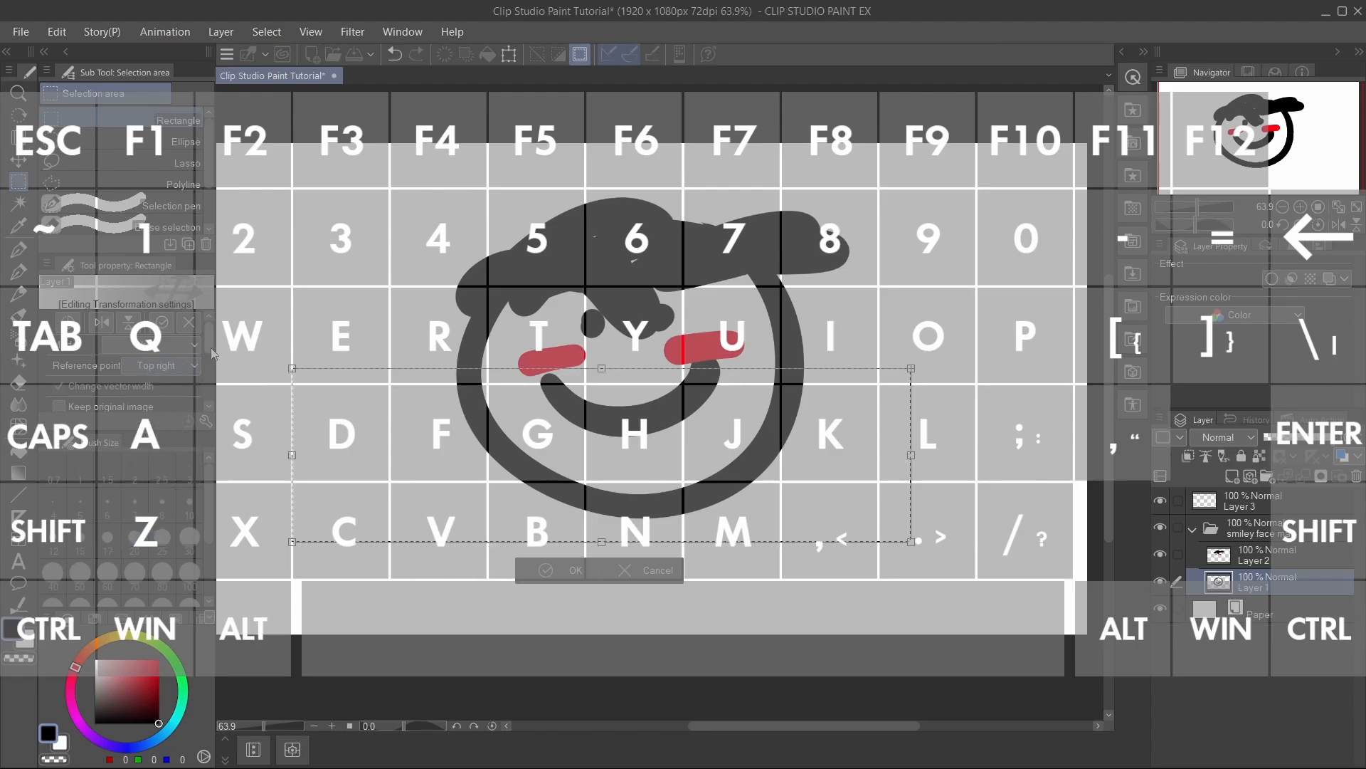
- Enable Keep original image, try moving a copy of the selected lower face to the right, and undo the move
{"action": "scroll", "coordinate": [209, 348], "scroll_direction": "down", "scroll_amount": 2}
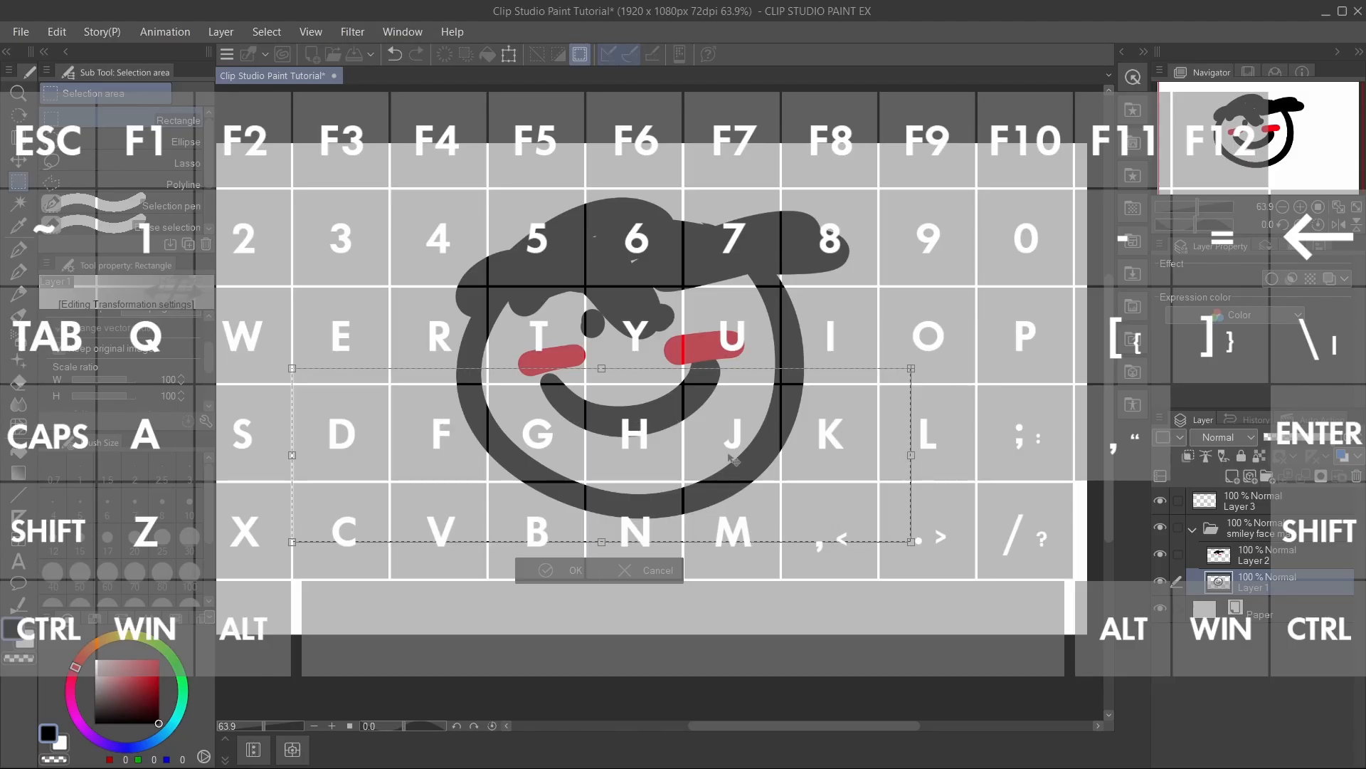
{"action": "left_click_drag", "start_coordinate": [697, 502], "coordinate": [941, 529]}
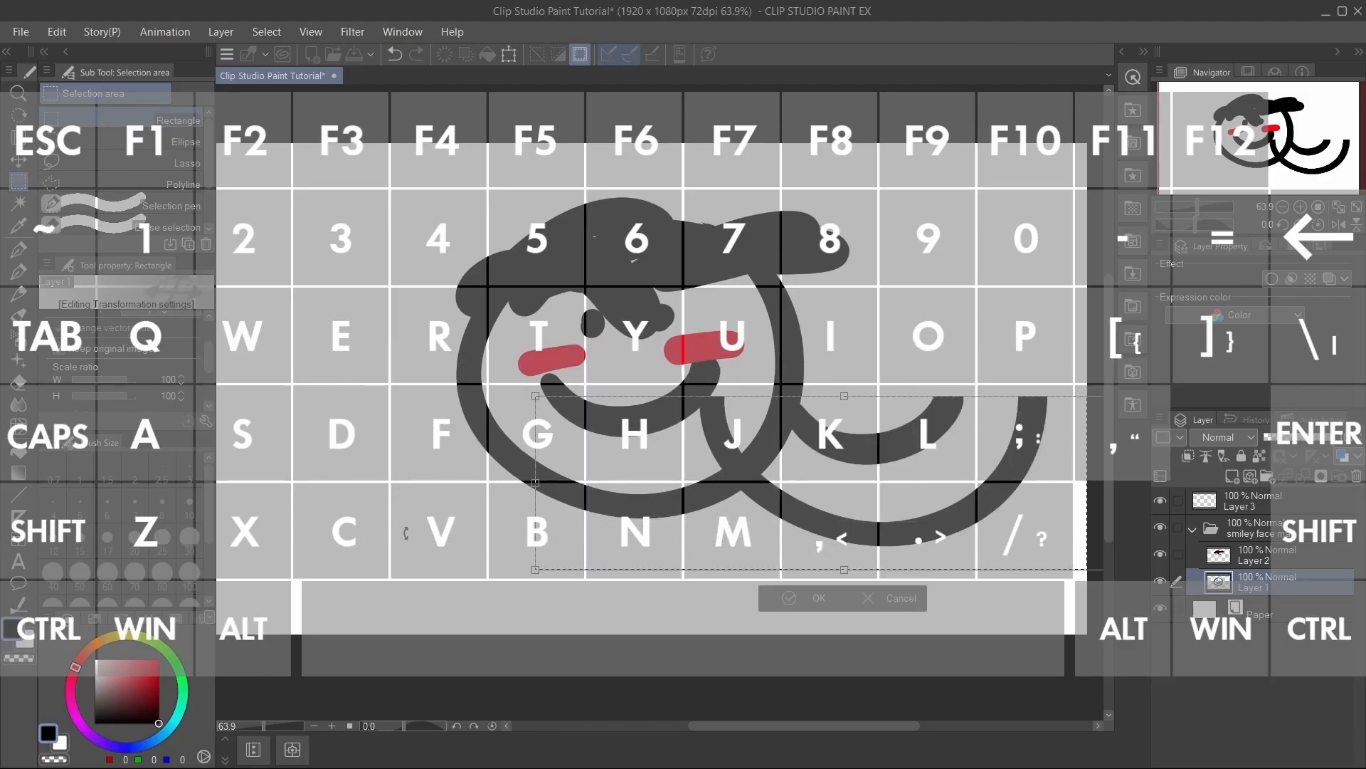
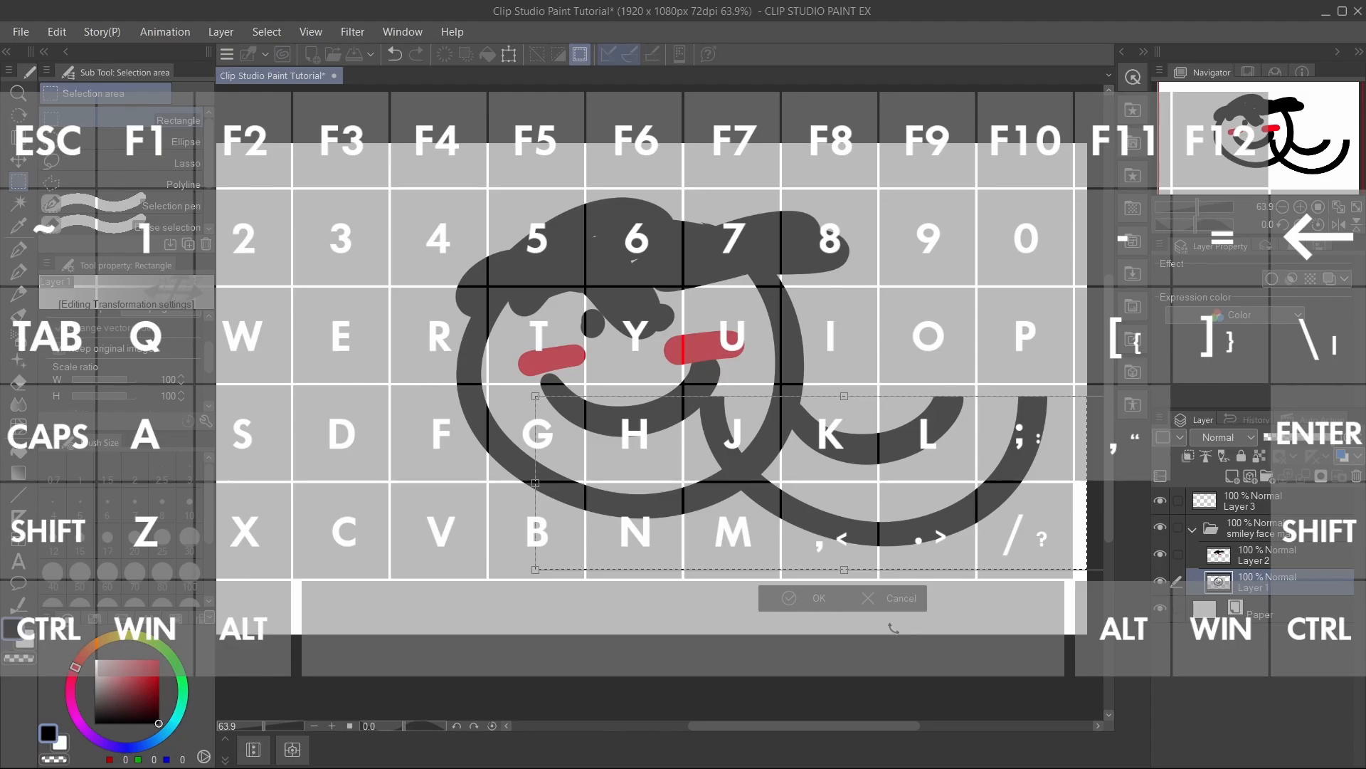
{"action": "key", "text": "ctrl+z"}
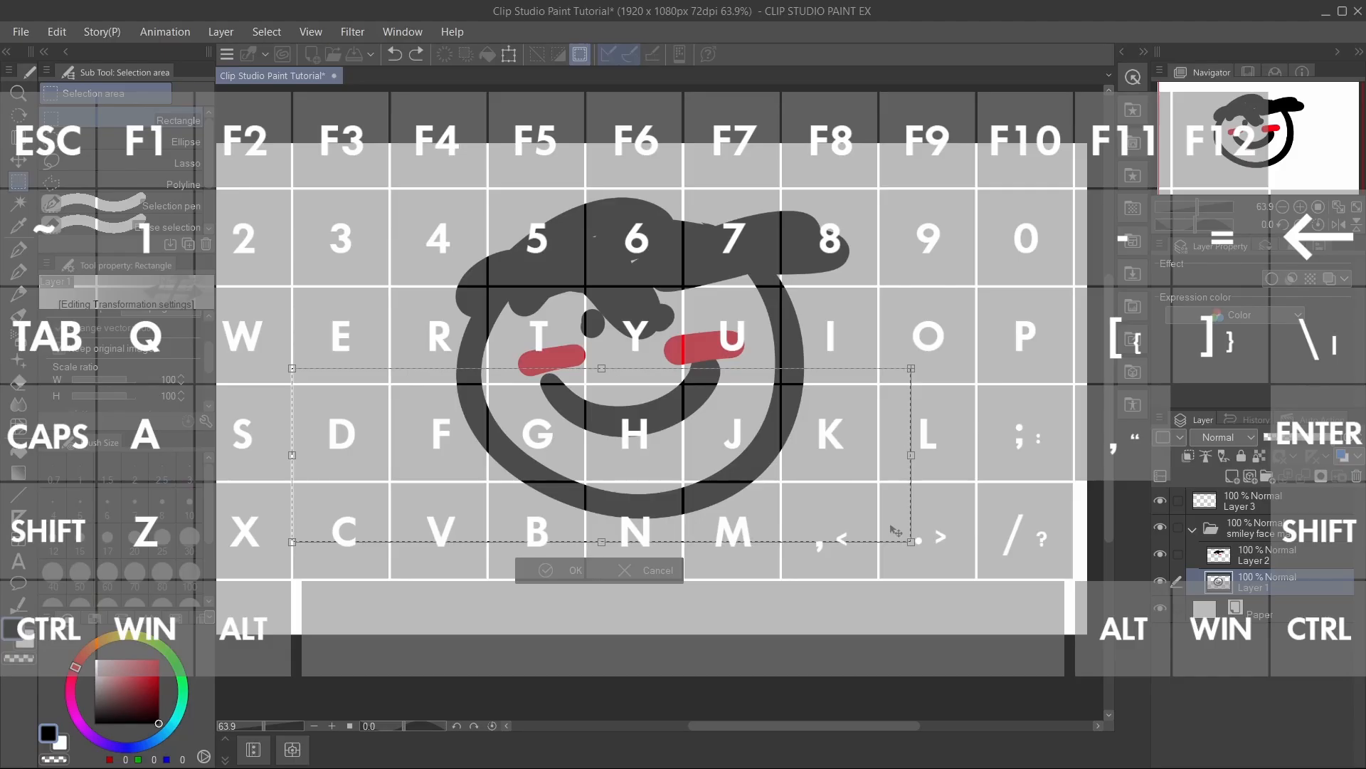
{"action": "key", "text": "ctrl+y"}
{"action": "left_click_drag", "start_coordinate": [850, 486], "coordinate": [868, 474]}
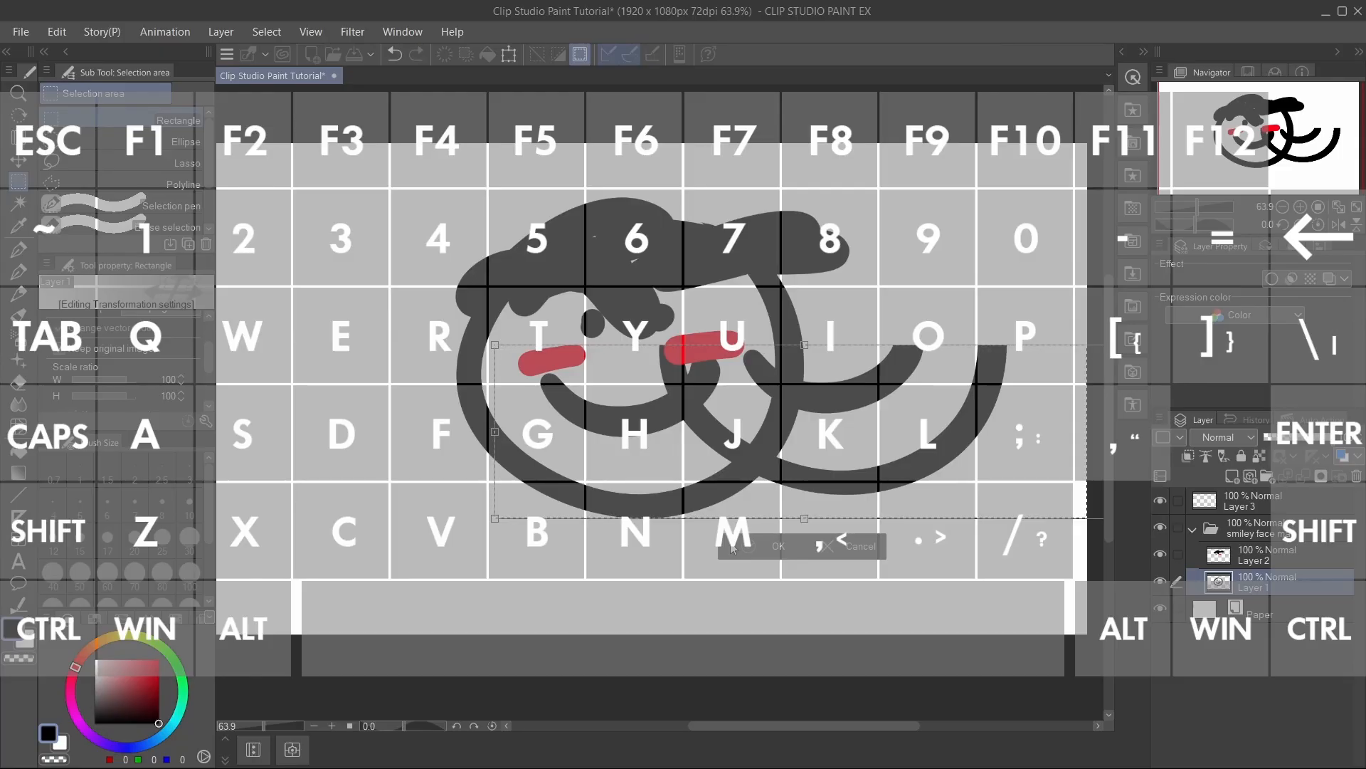
{"action": "key", "text": "ctrl+z"}
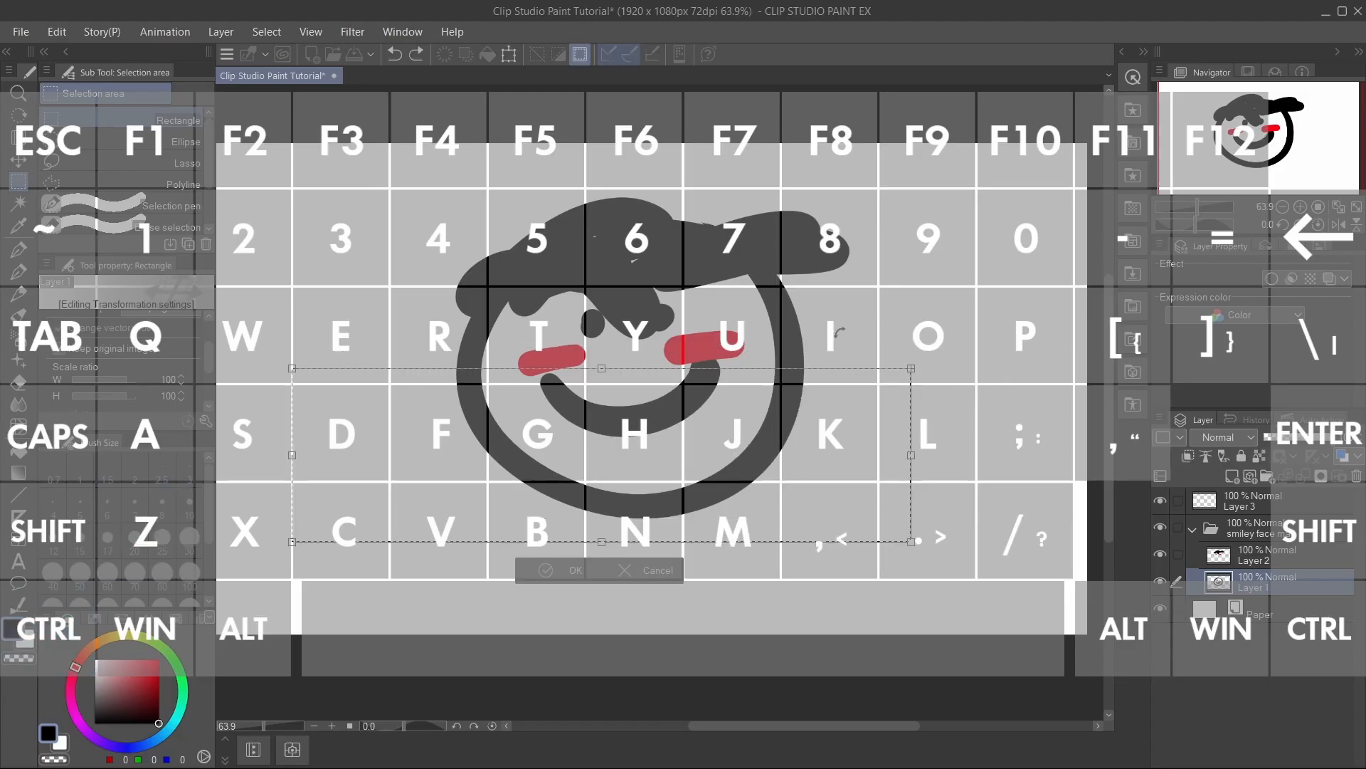
- Switch the transformation mode from Skew to Scale/Rotate and look through its remaining settings
{"action": "left_click_drag", "start_coordinate": [206, 358], "coordinate": [217, 328]}
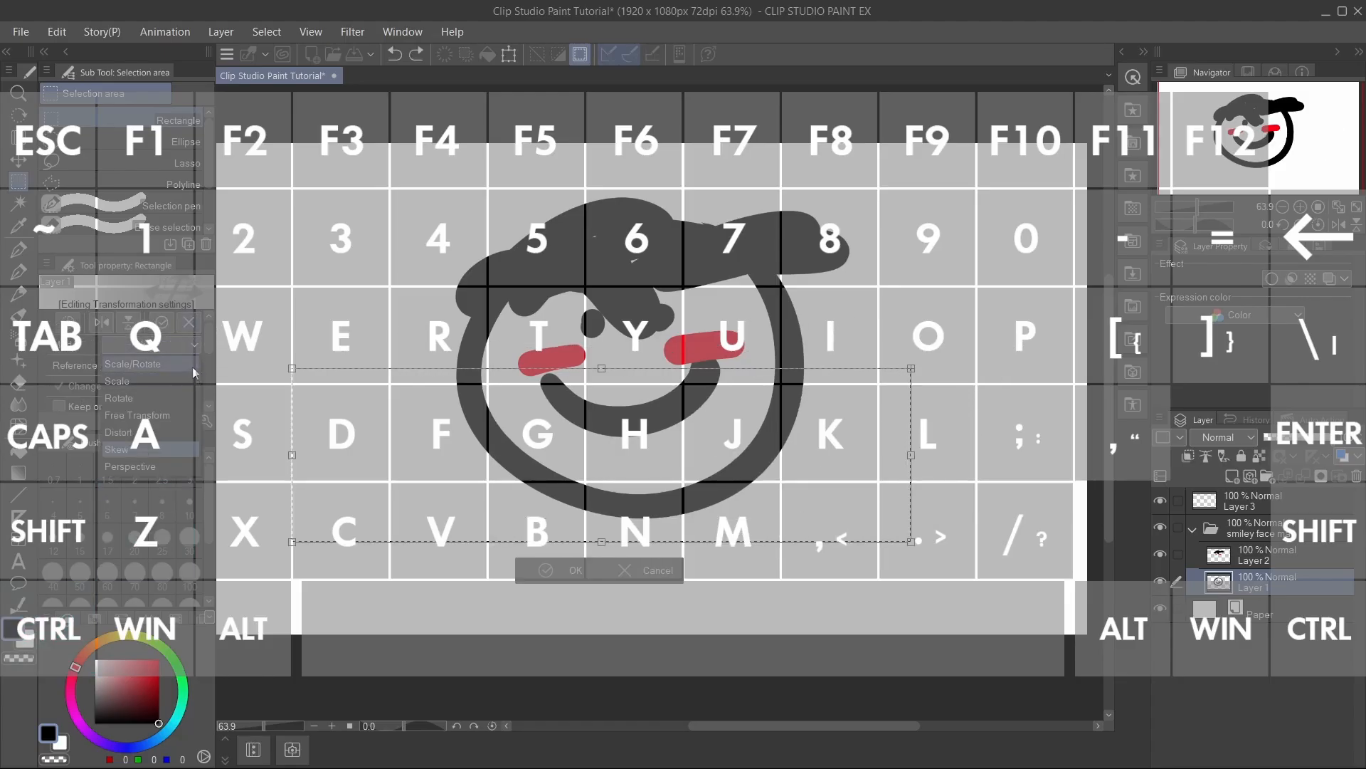
{"action": "left_click_drag", "start_coordinate": [212, 370], "coordinate": [205, 338]}
{"action": "left_click", "coordinate": [193, 347]}
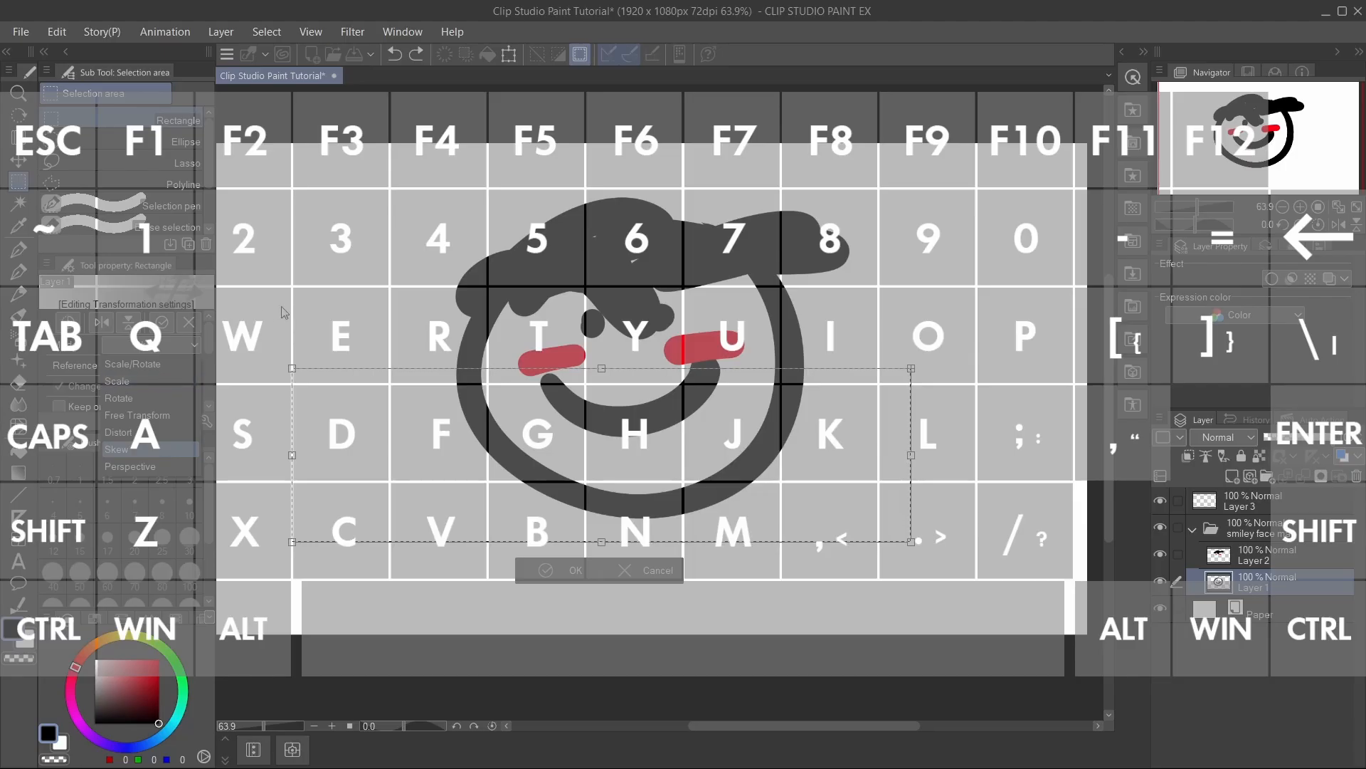
{"action": "left_click", "coordinate": [175, 382]}
{"action": "scroll", "coordinate": [185, 382], "scroll_direction": "down", "scroll_amount": 3}
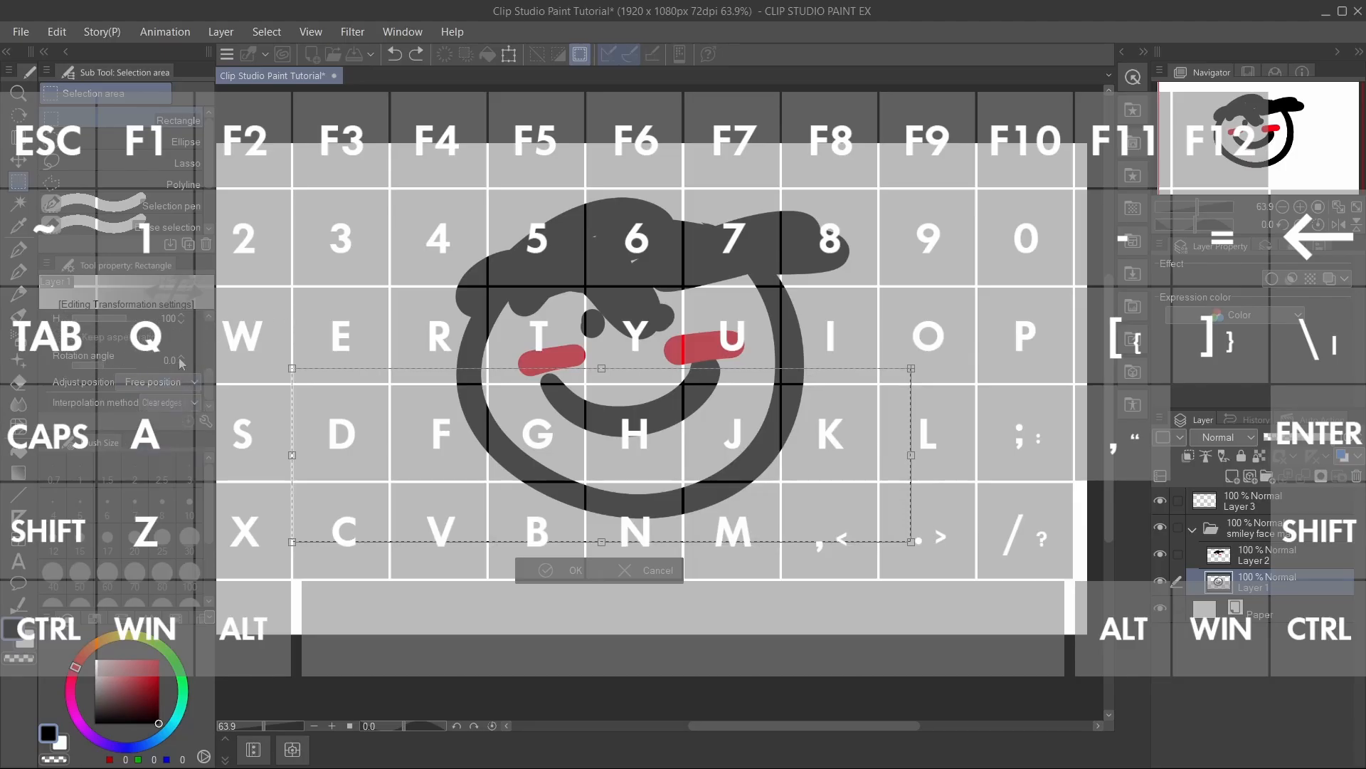
{"action": "scroll", "coordinate": [192, 364], "scroll_direction": "up", "scroll_amount": 3}
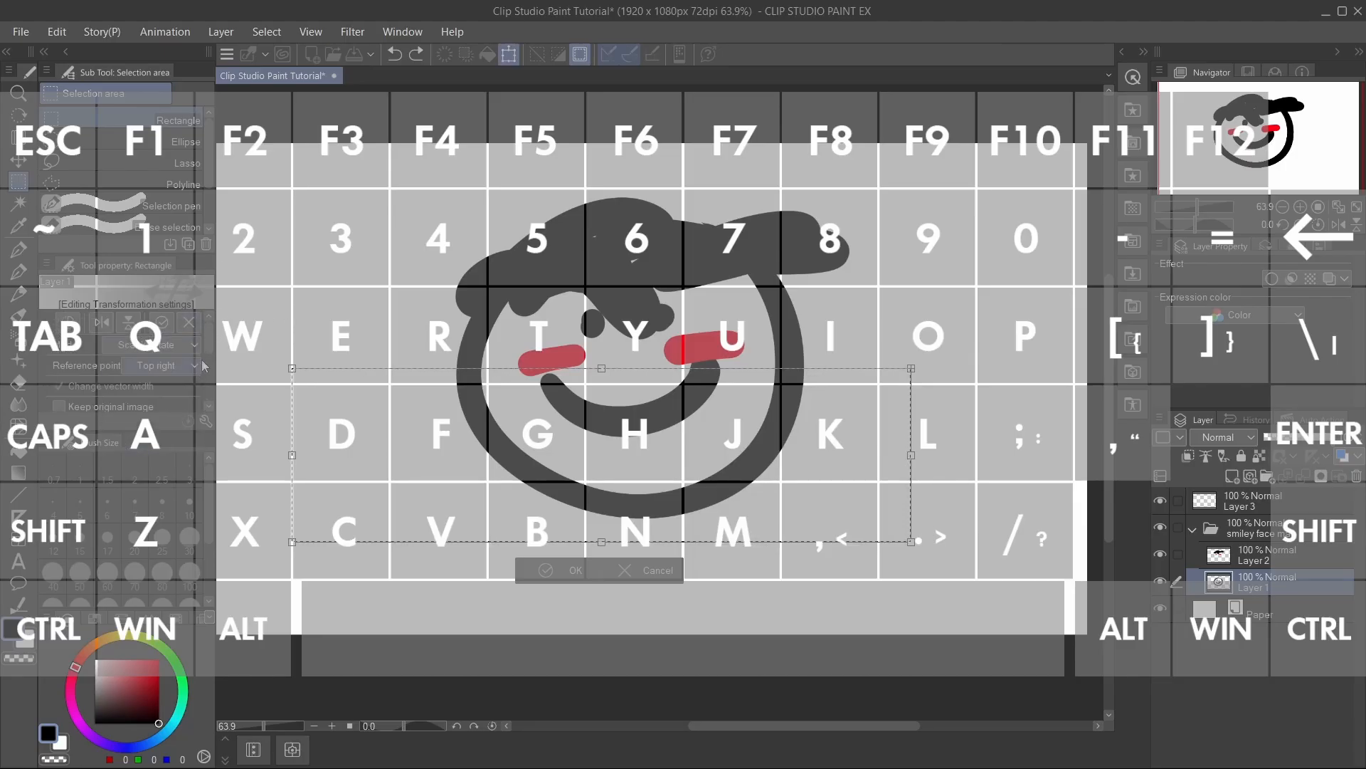
{"action": "scroll", "coordinate": [210, 377], "scroll_direction": "down", "scroll_amount": 3}
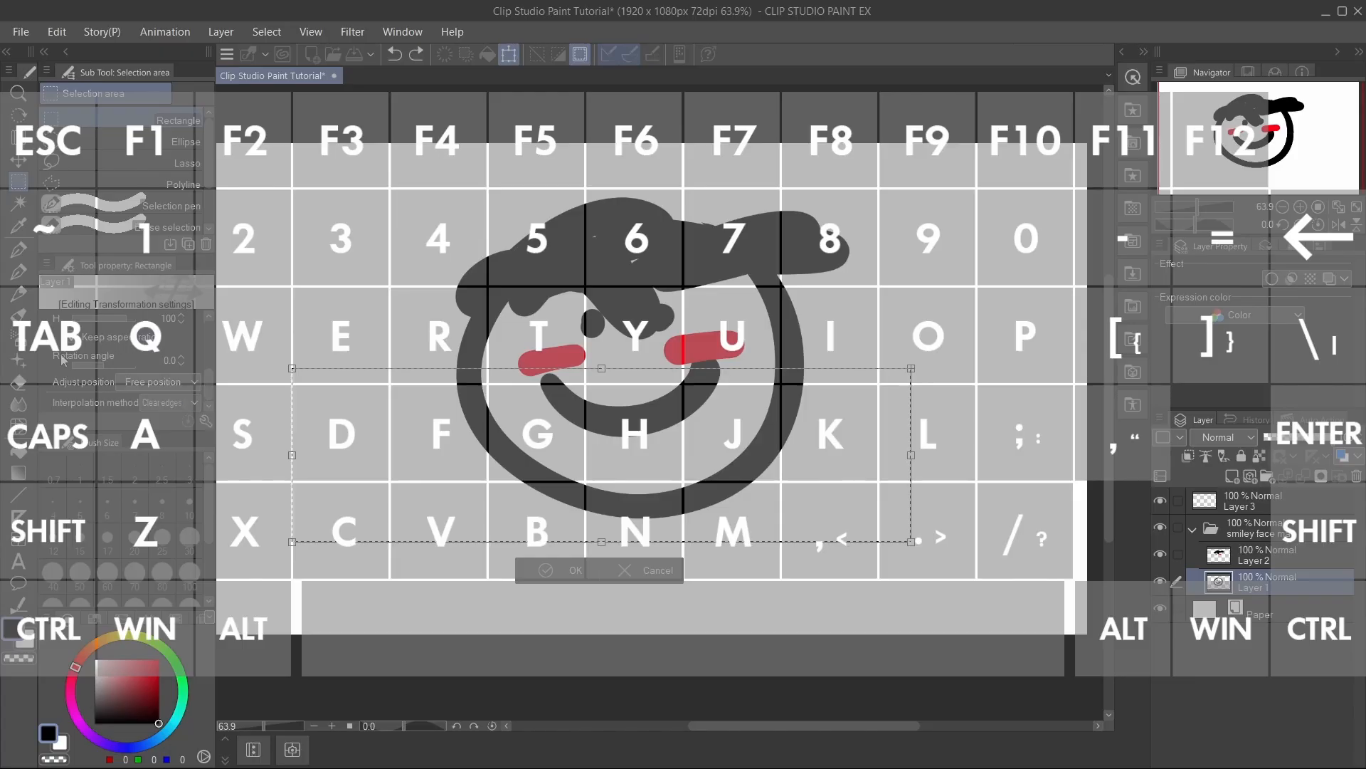
- Toggle Keep aspect ratio, try slightly narrowing the selected lower face from its right edge, and undo the changes
{"action": "left_click", "coordinate": [108, 336]}
{"action": "mouse_move", "coordinate": [904, 451]}
{"action": "left_mouse_down"}
{"action": "mouse_move", "coordinate": [473, 477]}
{"action": "mouse_move", "coordinate": [920, 457]}
{"action": "left_mouse_up"}
{"action": "key", "text": "ctrl+z"}
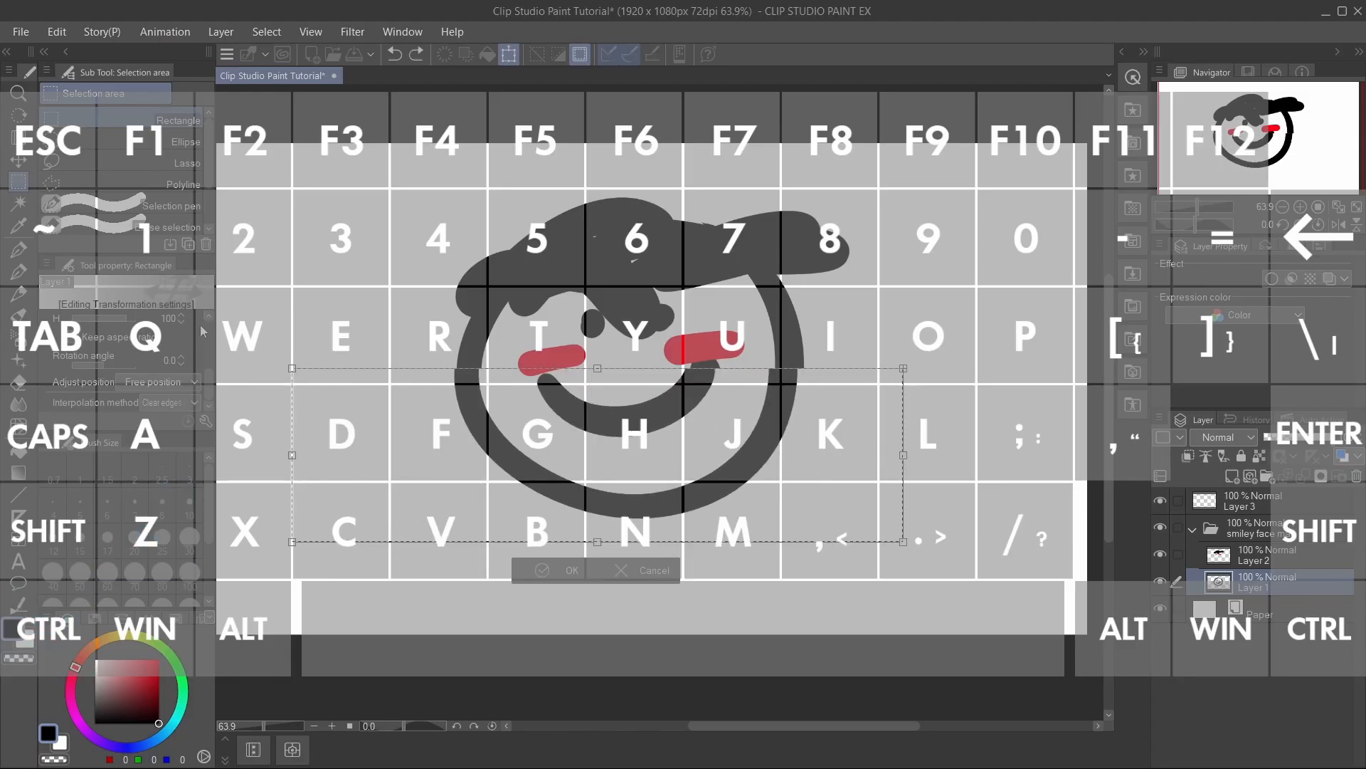
{"action": "key", "text": "ctrl+z"}
{"action": "key", "text": "ctrl+z"}
- Try skewing the right side of the selected lower face upward and undo the skew
{"action": "scroll", "coordinate": [171, 316], "scroll_direction": "down", "scroll_amount": 3}
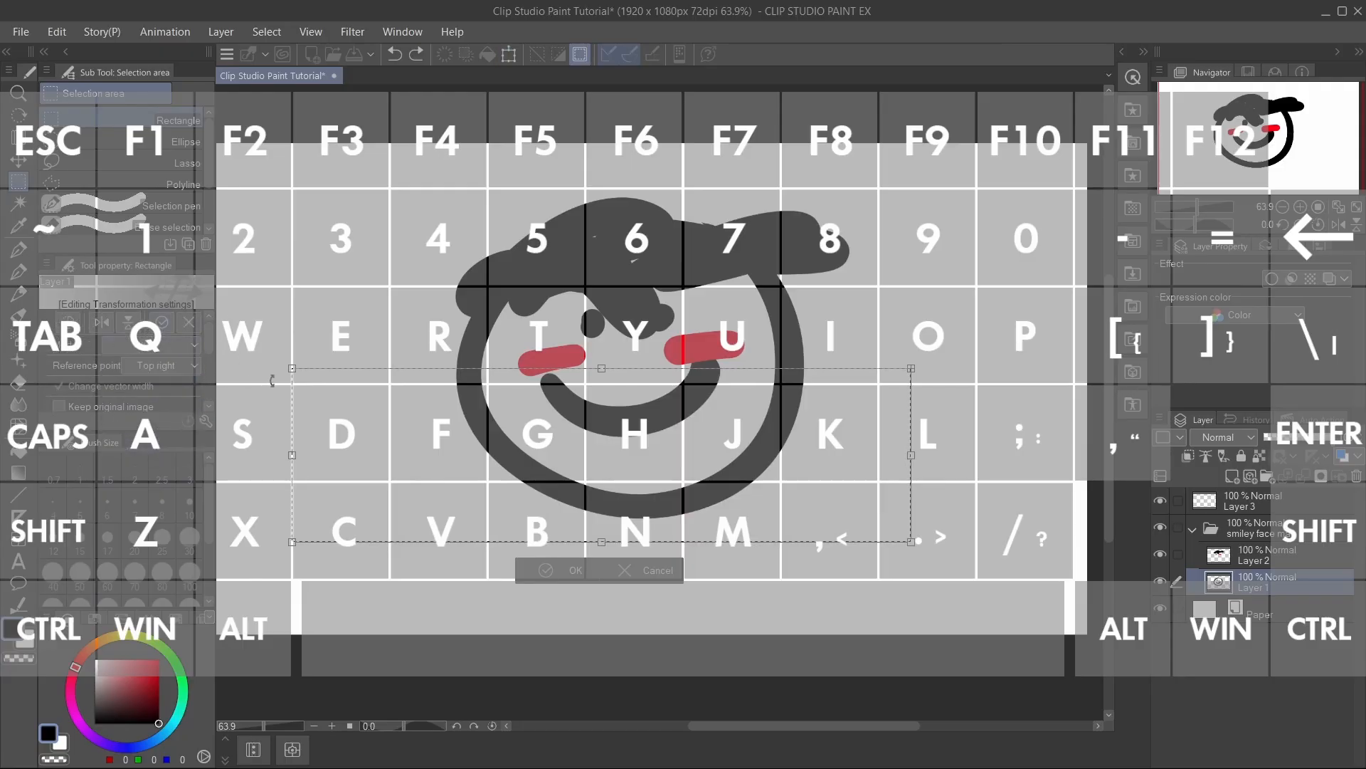
{"action": "left_click_drag", "start_coordinate": [927, 463], "coordinate": [925, 259]}
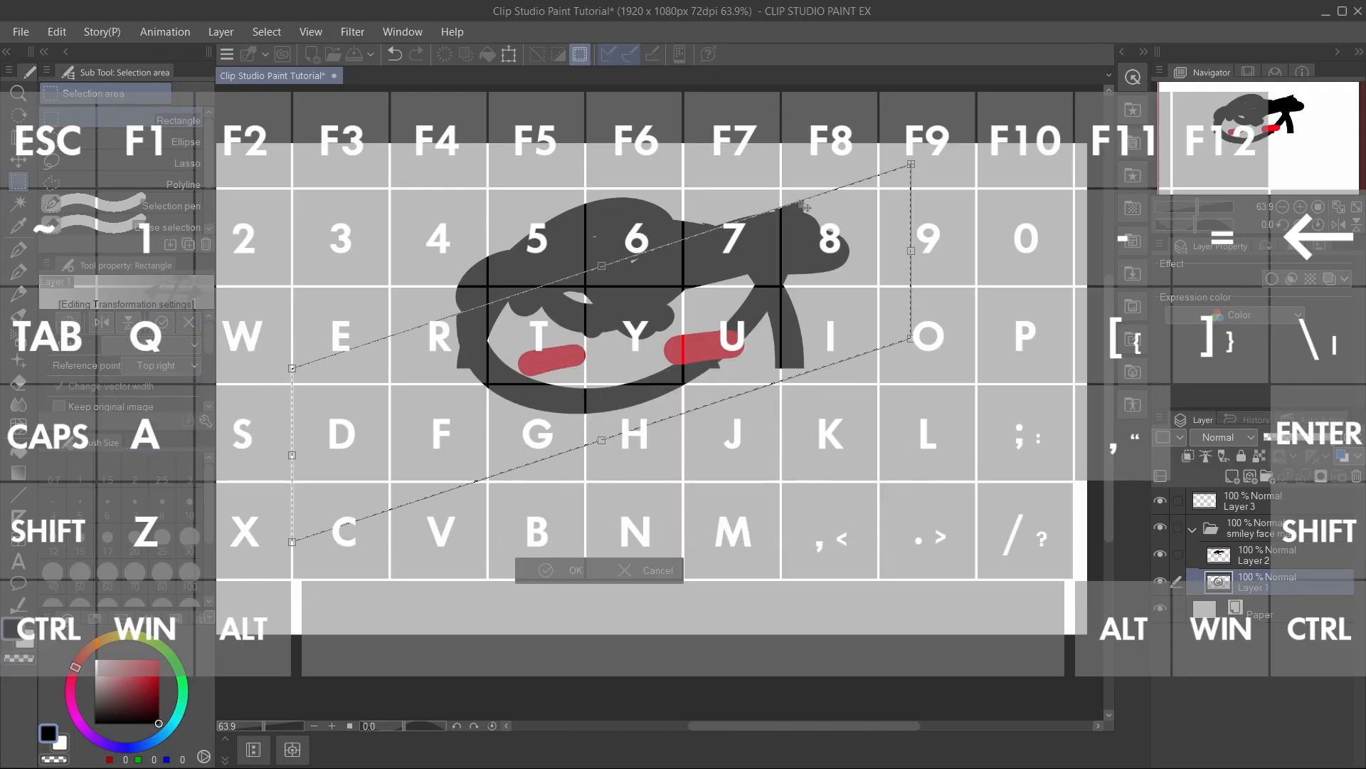
{"action": "key", "text": "ctrl+z"}
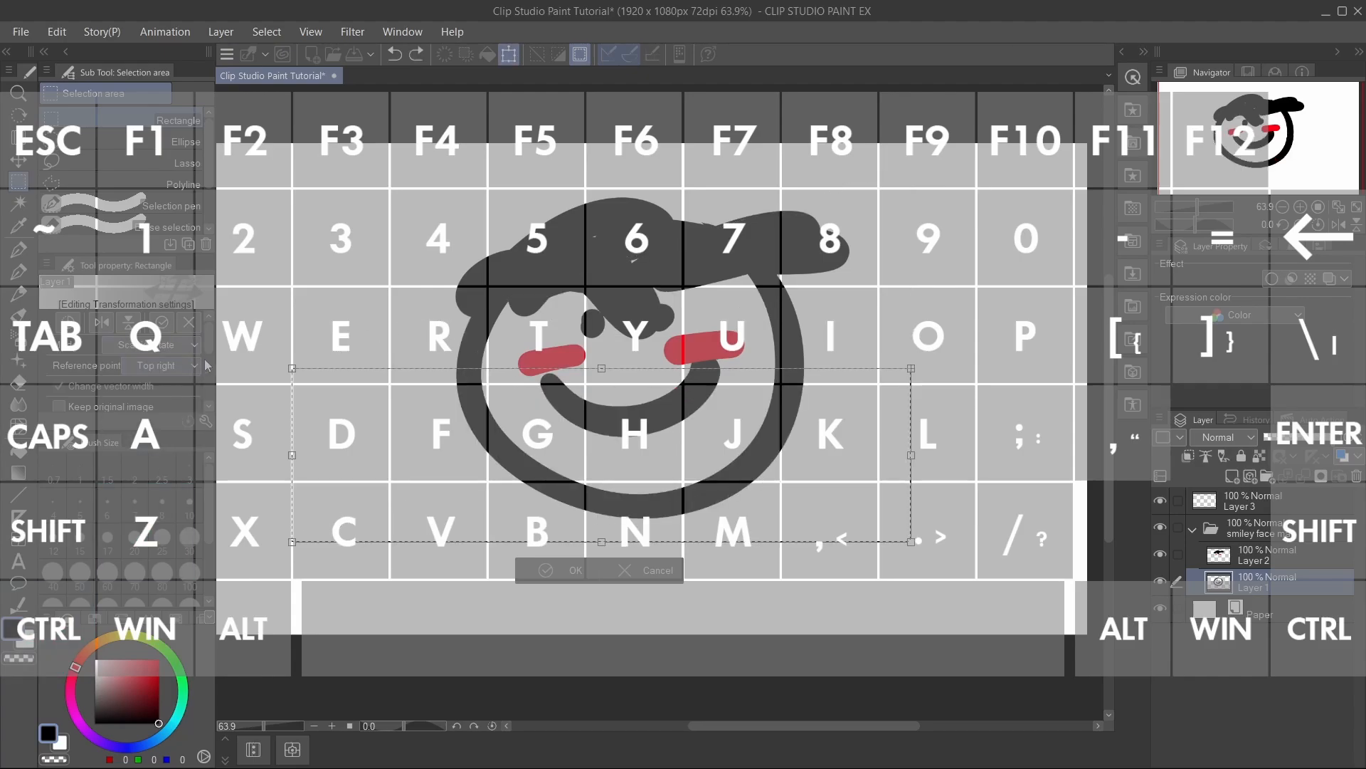
- Enable Keep aspect ratio, try shrinking the selected lower face strongly from its right edge, and undo the scaling
{"action": "left_click_drag", "start_coordinate": [212, 345], "coordinate": [210, 380]}
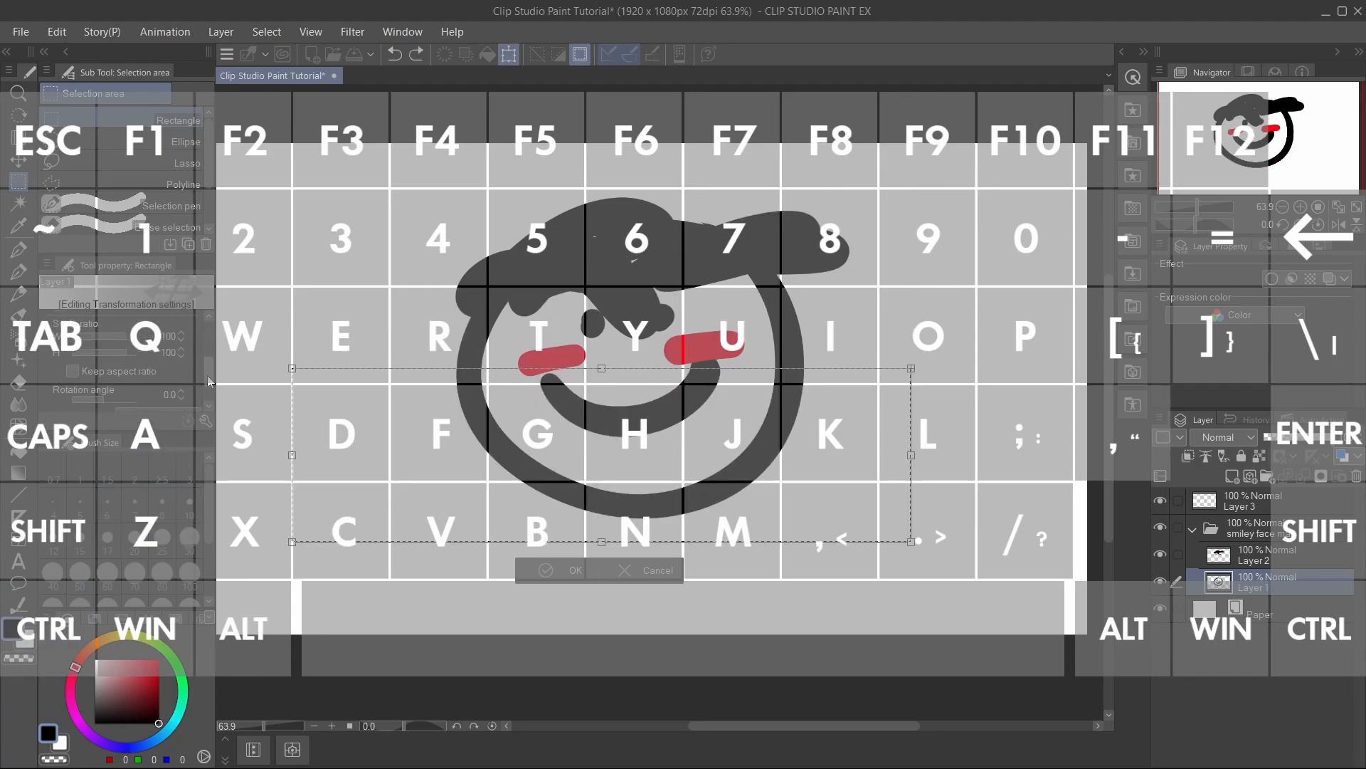
{"action": "left_click", "coordinate": [132, 379]}
{"action": "left_click_drag", "start_coordinate": [911, 455], "coordinate": [409, 486]}
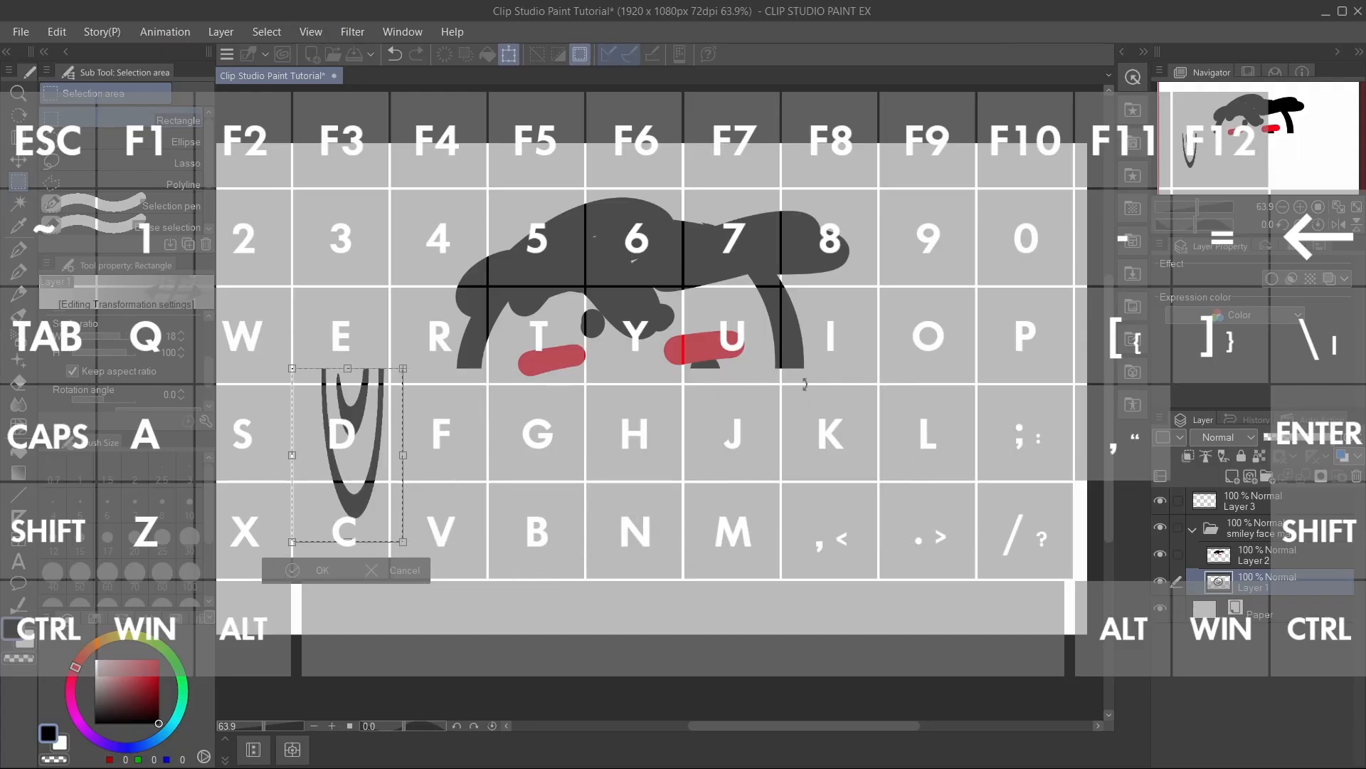
{"action": "key", "text": "ctrl+z"}
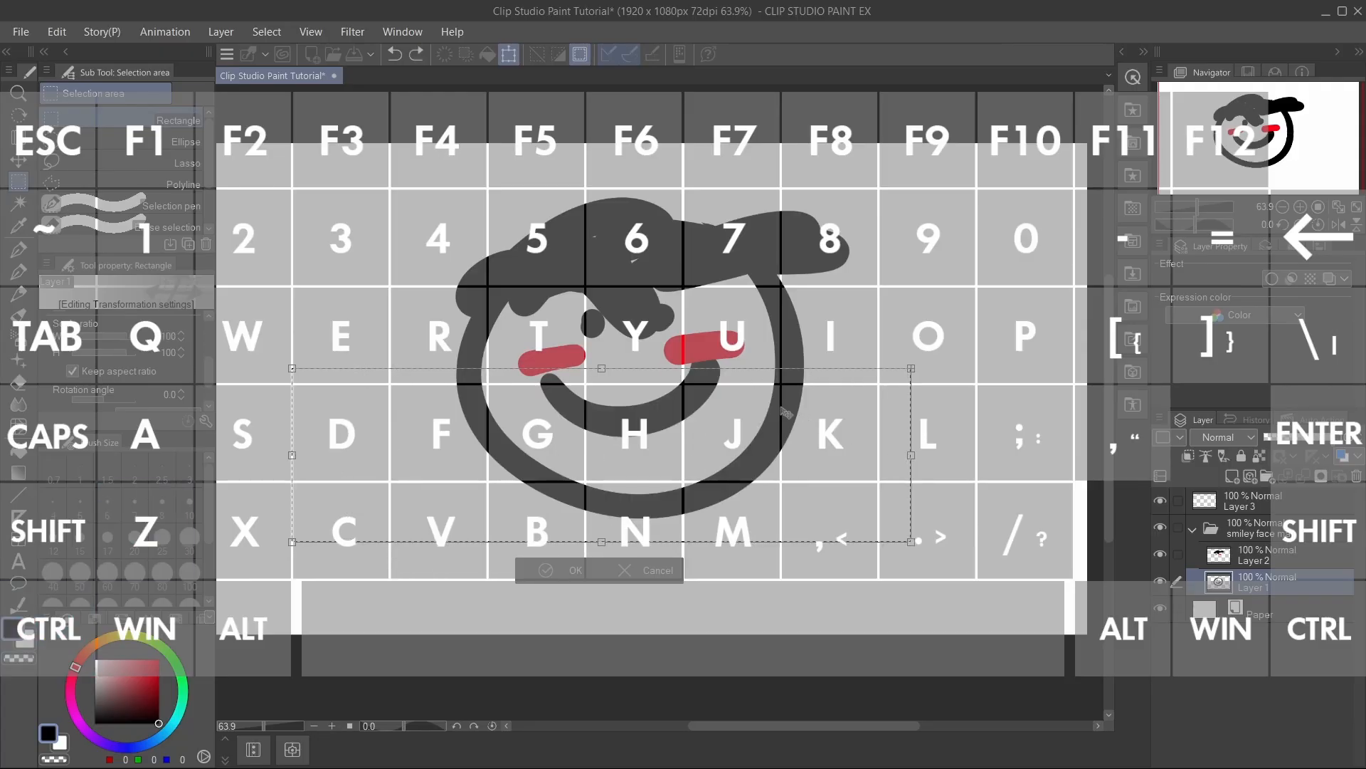
- Toggle Keep aspect ratio, try scaling the selected lower face from its right side and upper-right corner, and undo the changes
{"action": "key", "text": "ctrl+z"}
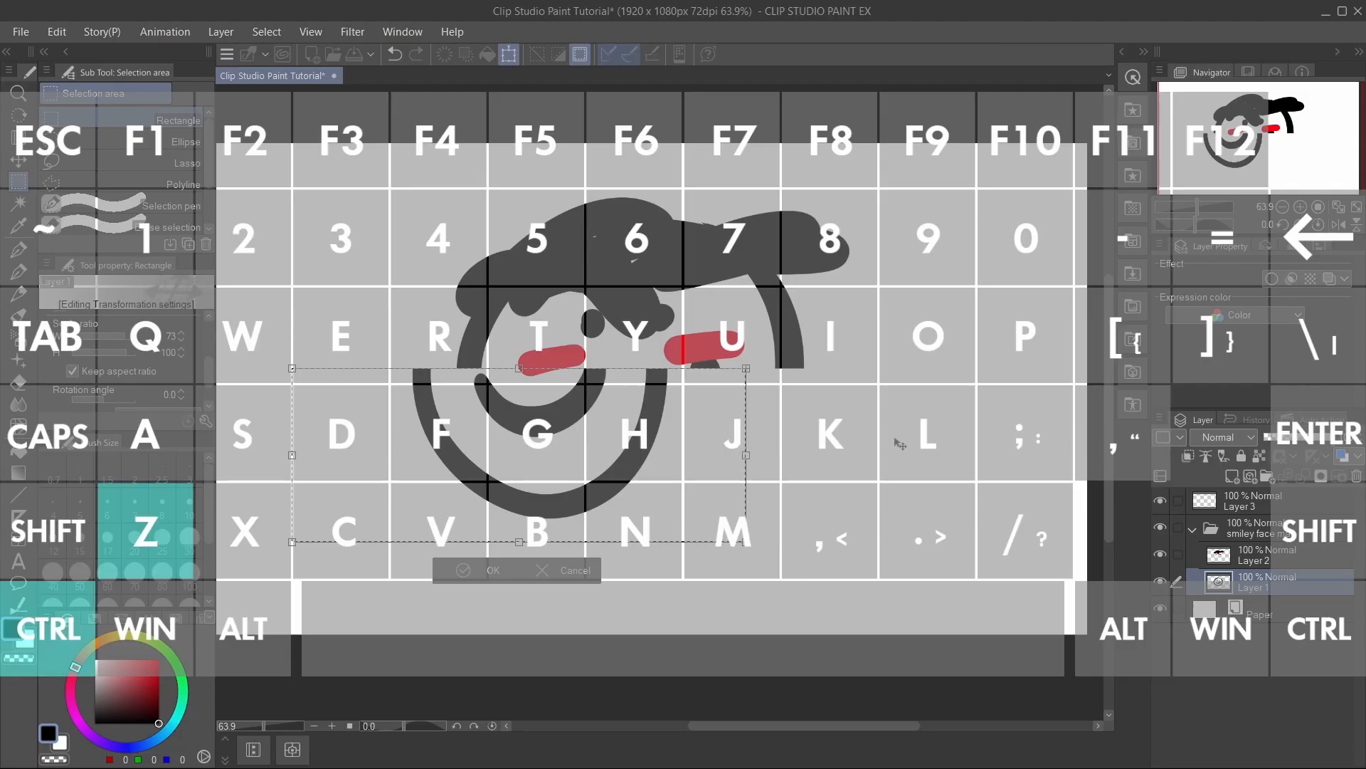
{"action": "mouse_move", "coordinate": [204, 371]}
{"action": "left_mouse_down"}
{"action": "mouse_move", "coordinate": [204, 349]}
{"action": "mouse_move", "coordinate": [204, 369]}
{"action": "left_mouse_up"}
{"action": "left_click", "coordinate": [141, 377]}
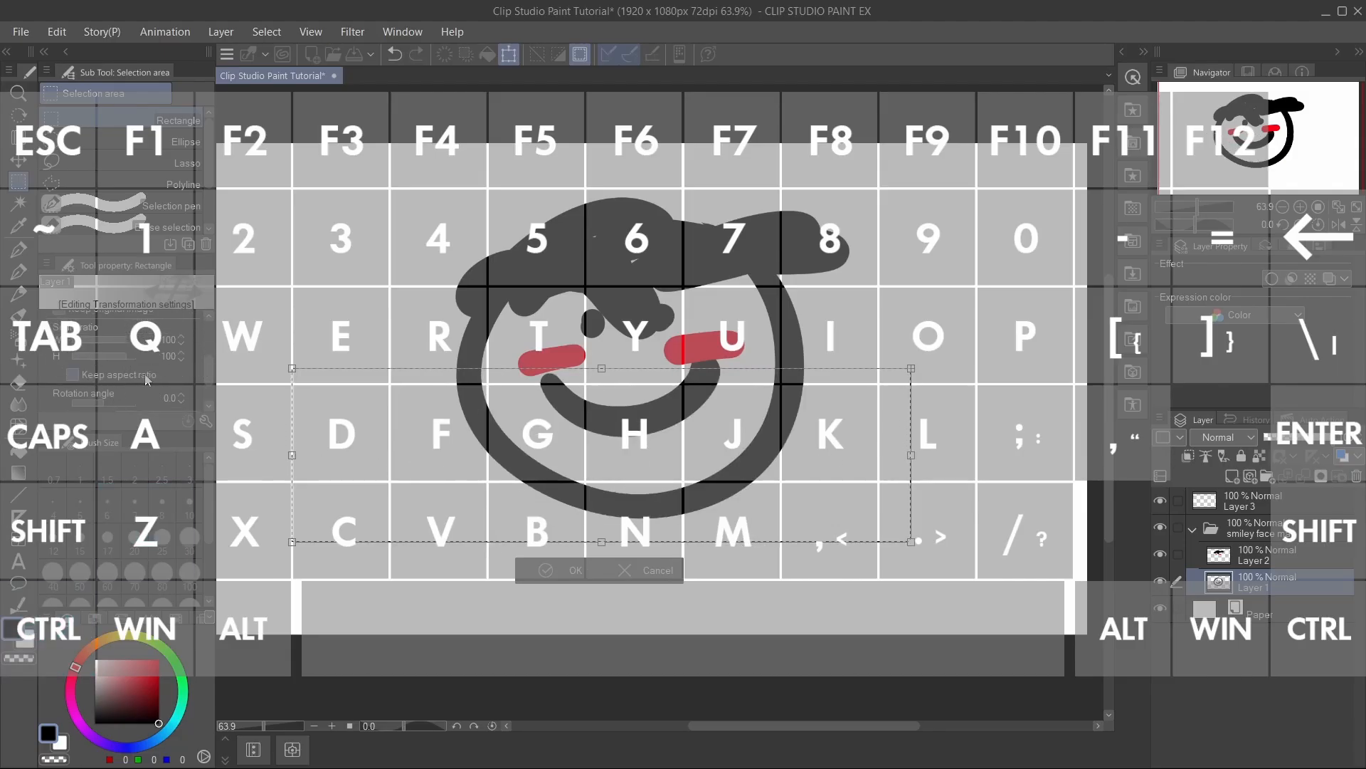
{"action": "left_click_drag", "start_coordinate": [909, 470], "coordinate": [829, 406]}
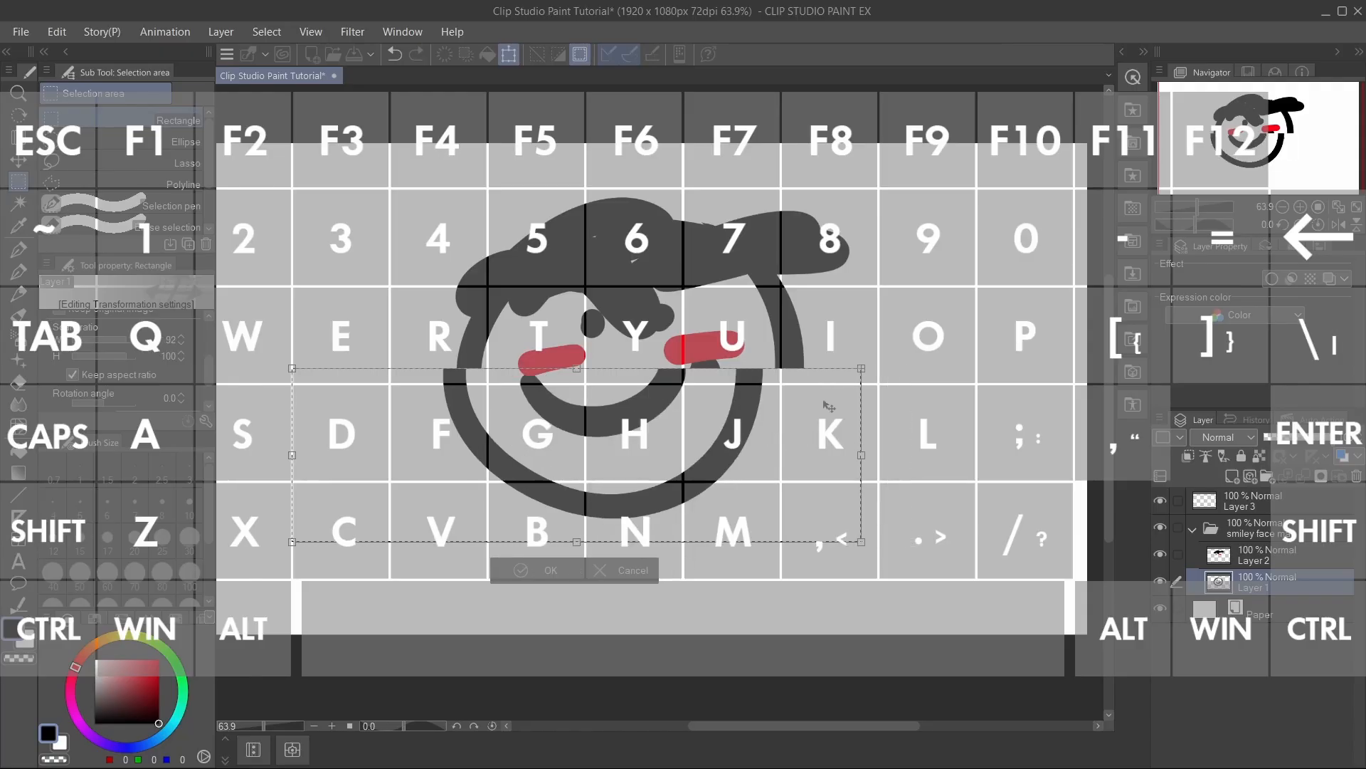
{"action": "key", "text": "ctrl+z"}
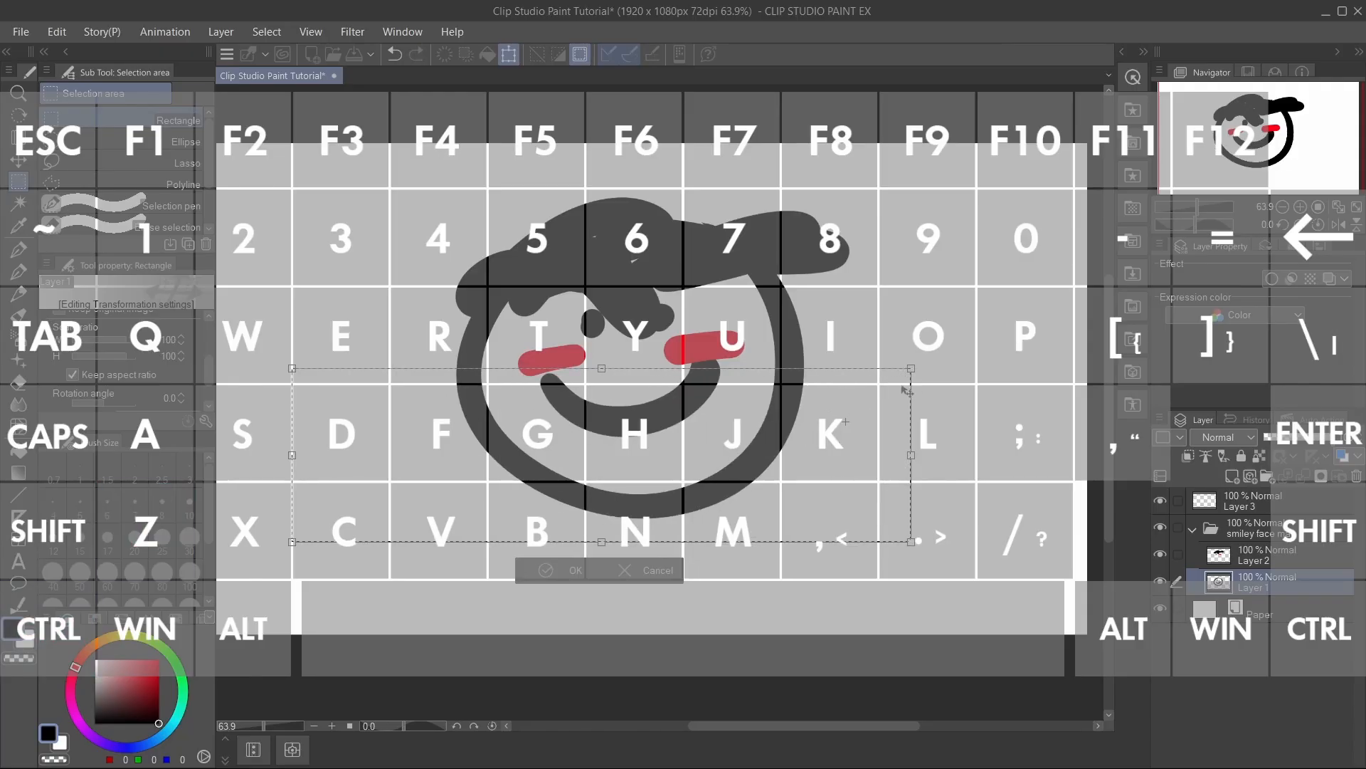
{"action": "left_click_drag", "start_coordinate": [906, 389], "coordinate": [824, 409]}
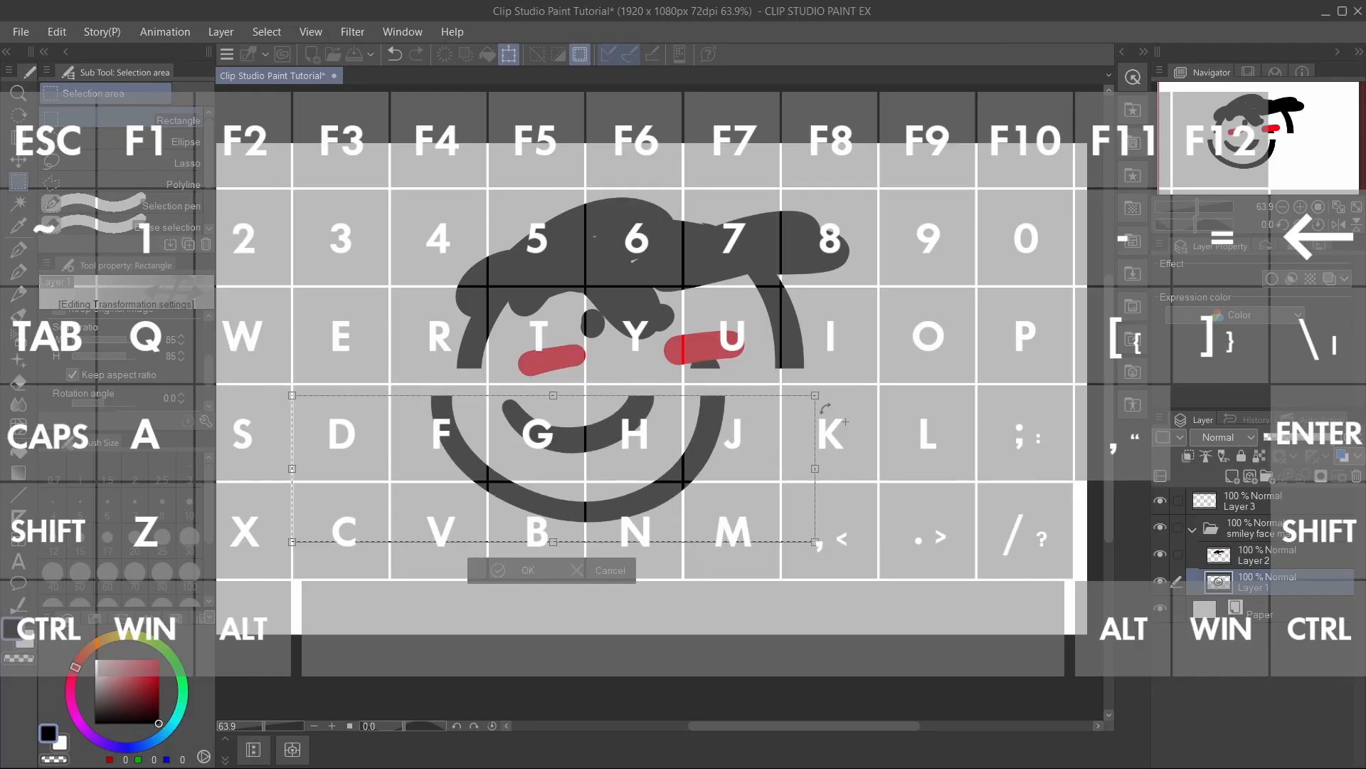
{"action": "key", "text": "ctrl+z"}
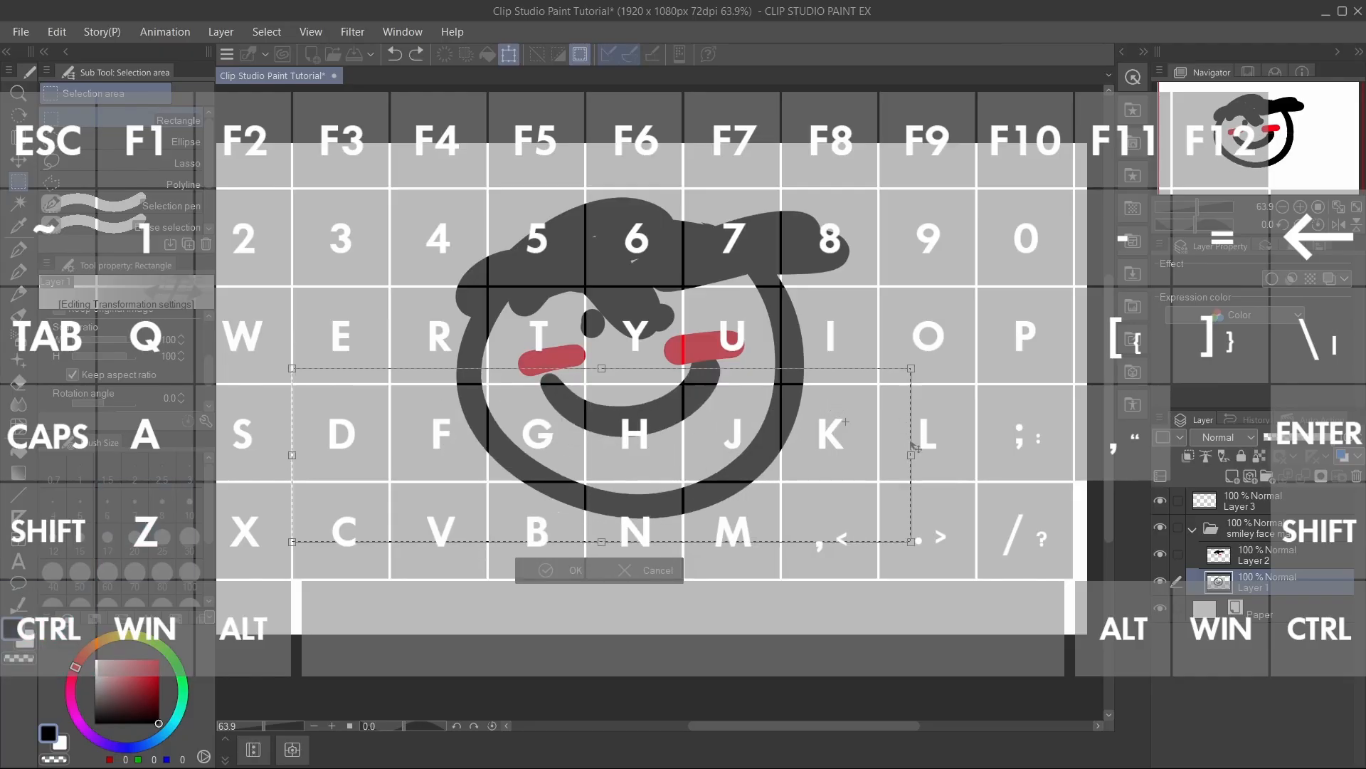
- Try the Free Transform mode, revert it, try narrowing the selected lower face from its right edge, and undo the narrowing
{"action": "left_click_drag", "start_coordinate": [208, 374], "coordinate": [213, 313]}
{"action": "left_click", "coordinate": [178, 348]}
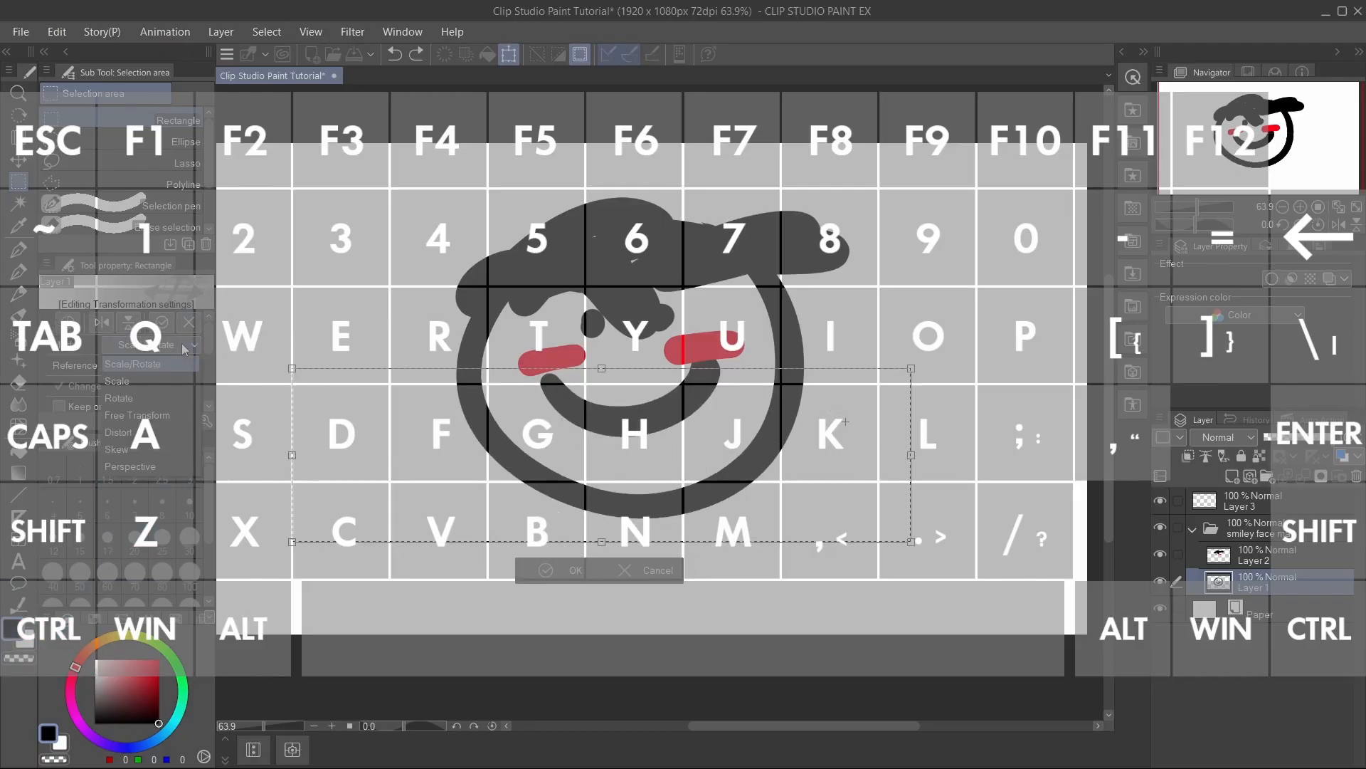
{"action": "left_click", "coordinate": [181, 414]}
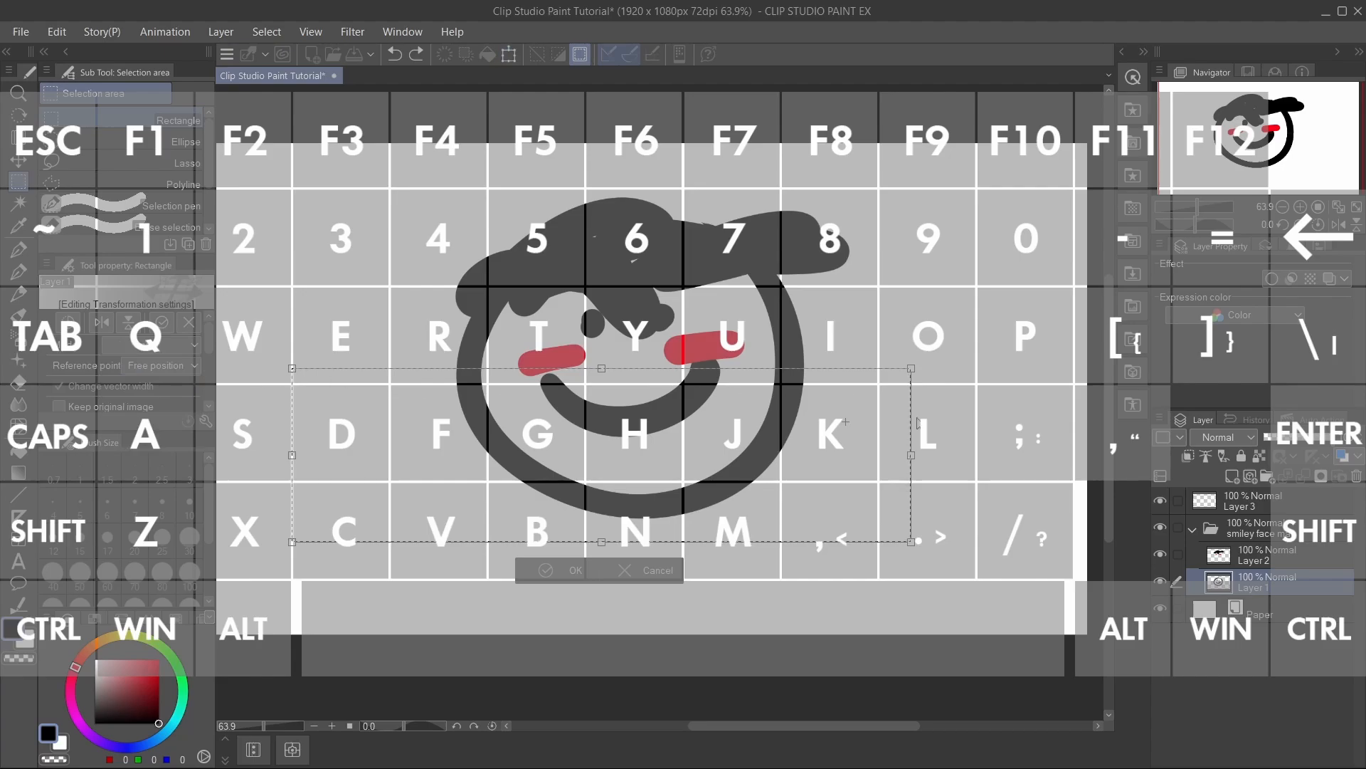
{"action": "key", "text": "ctrl+z"}
{"action": "key", "text": "ctrl+z"}
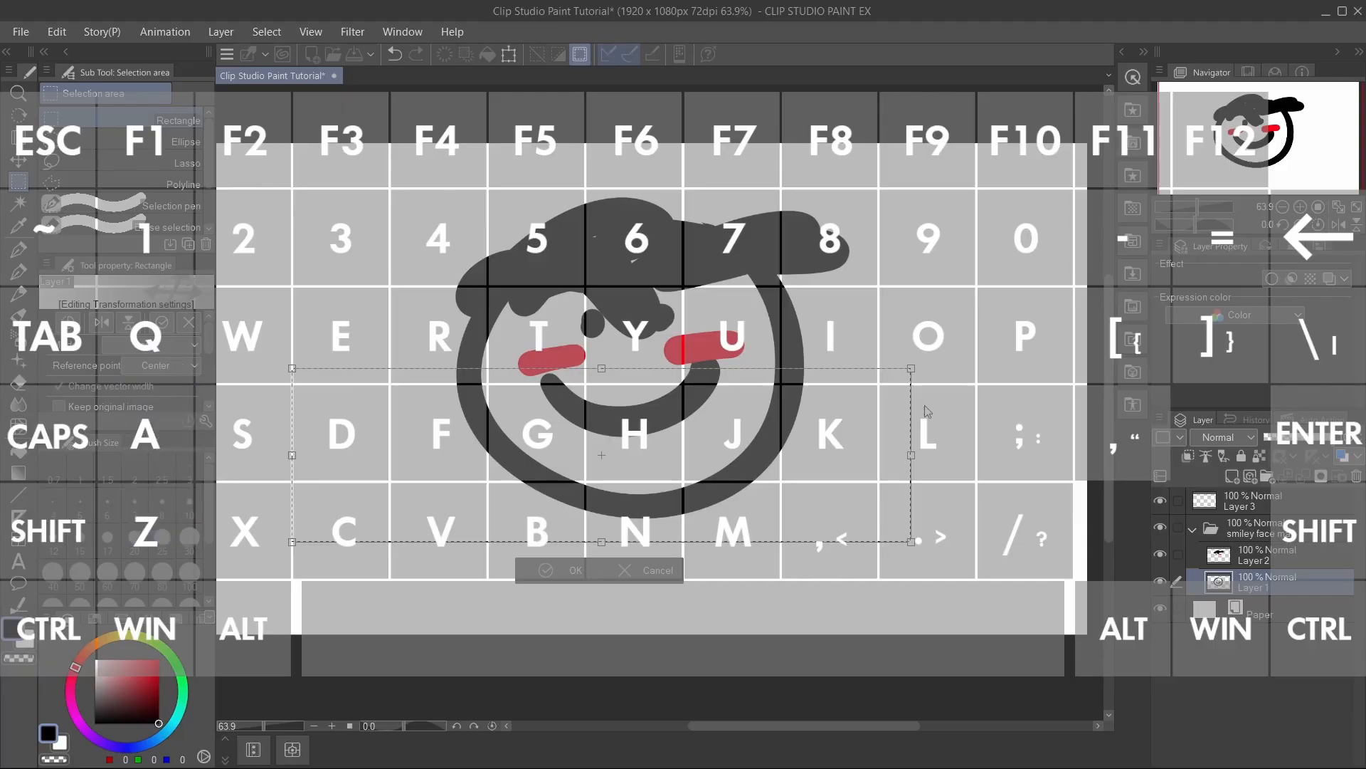
{"action": "left_click_drag", "start_coordinate": [908, 455], "coordinate": [847, 448]}
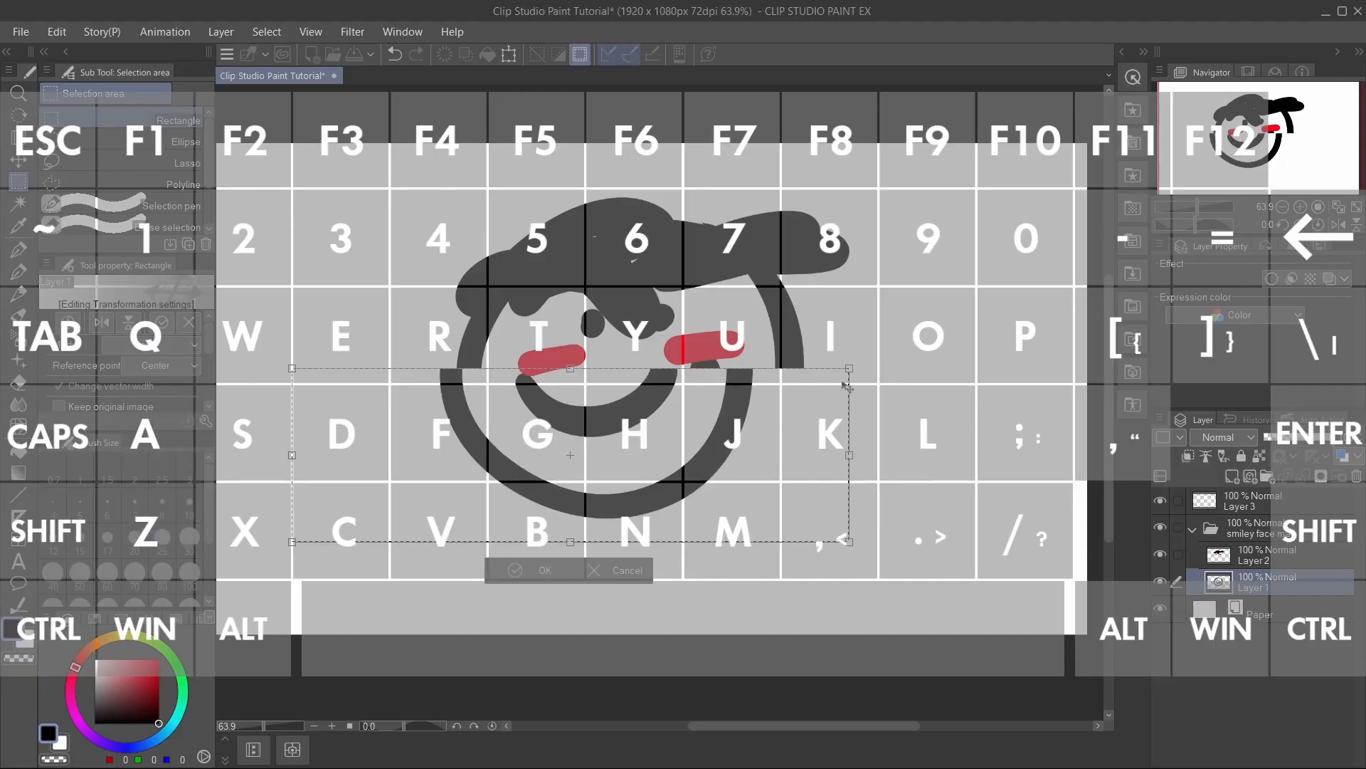
{"action": "key", "text": "ctrl+z"}
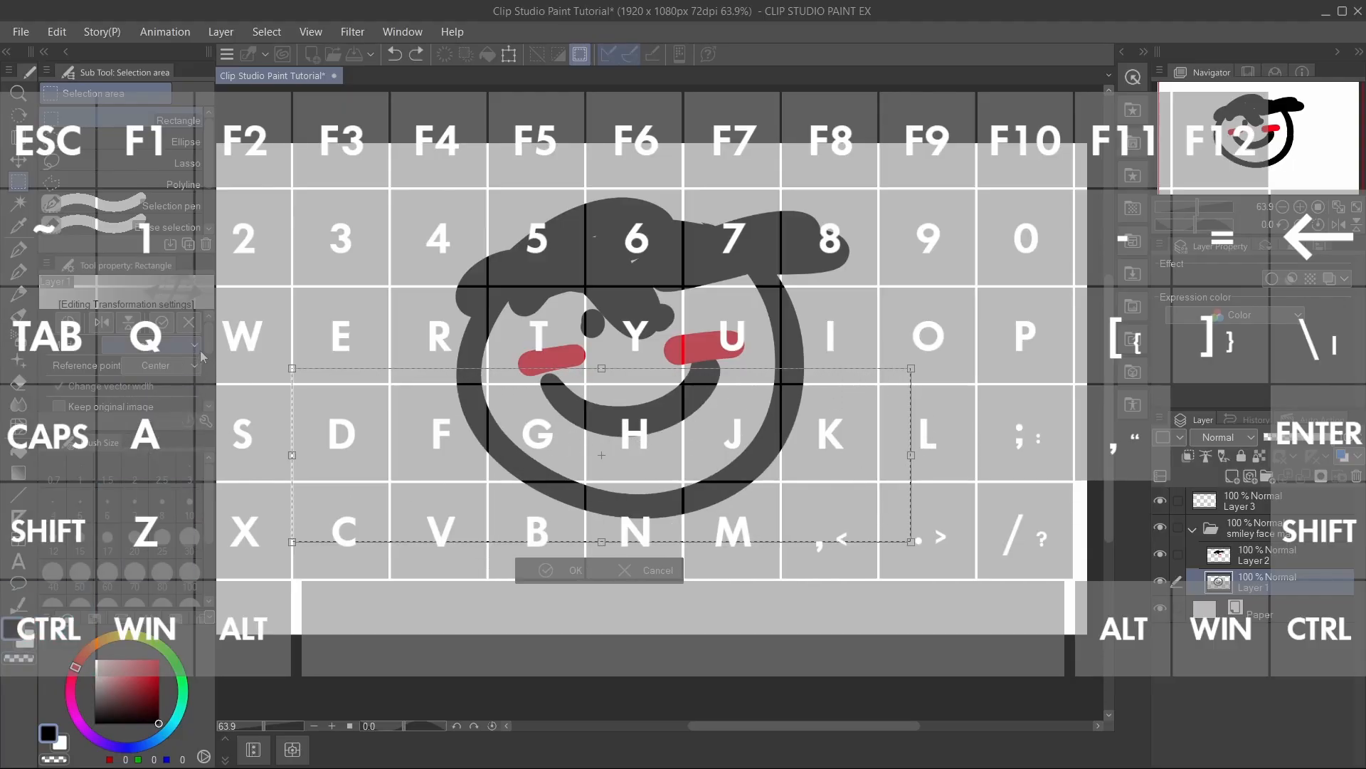
- Try flattening the selected lower face from its bottom edge and shrinking it from its upper-right corner, undoing each attempt
{"action": "scroll", "coordinate": [211, 352], "scroll_direction": "down", "scroll_amount": 3}
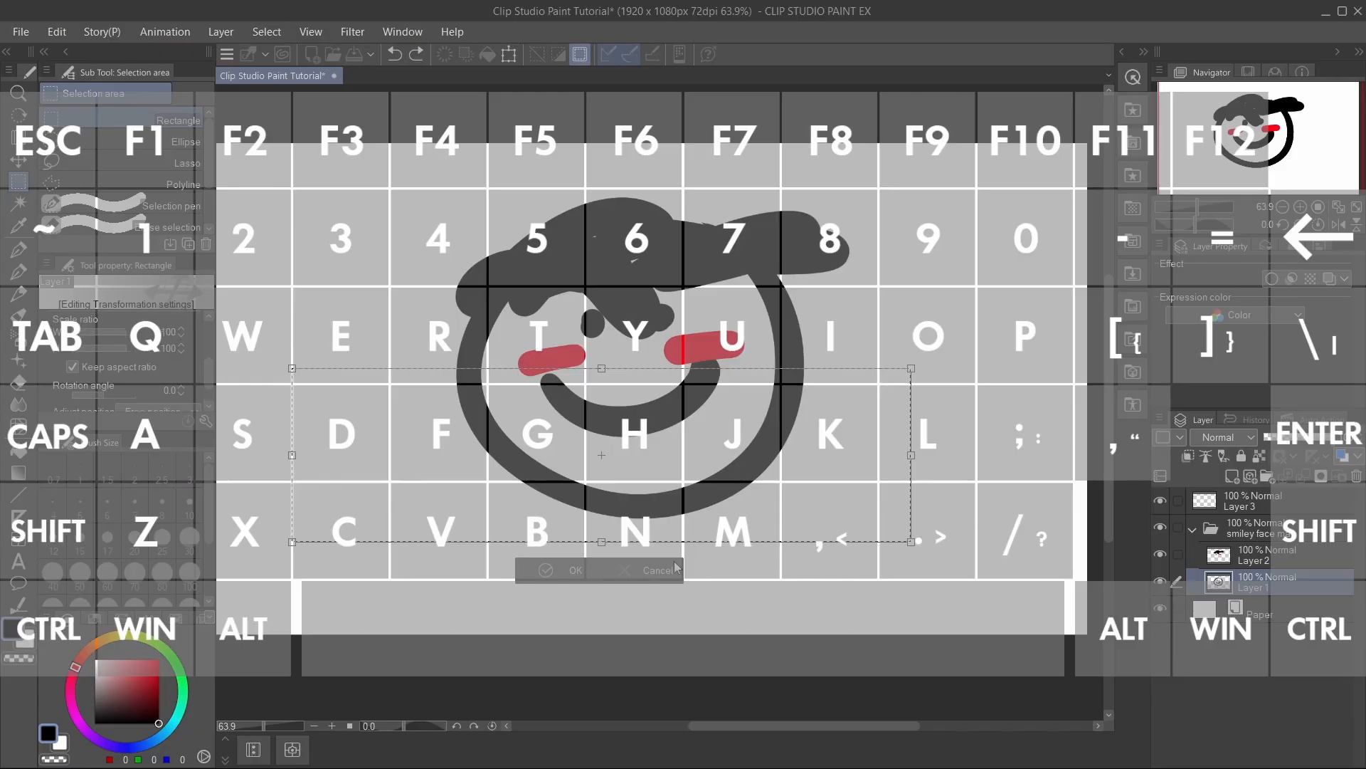
{"action": "left_click_drag", "start_coordinate": [601, 541], "coordinate": [601, 442]}
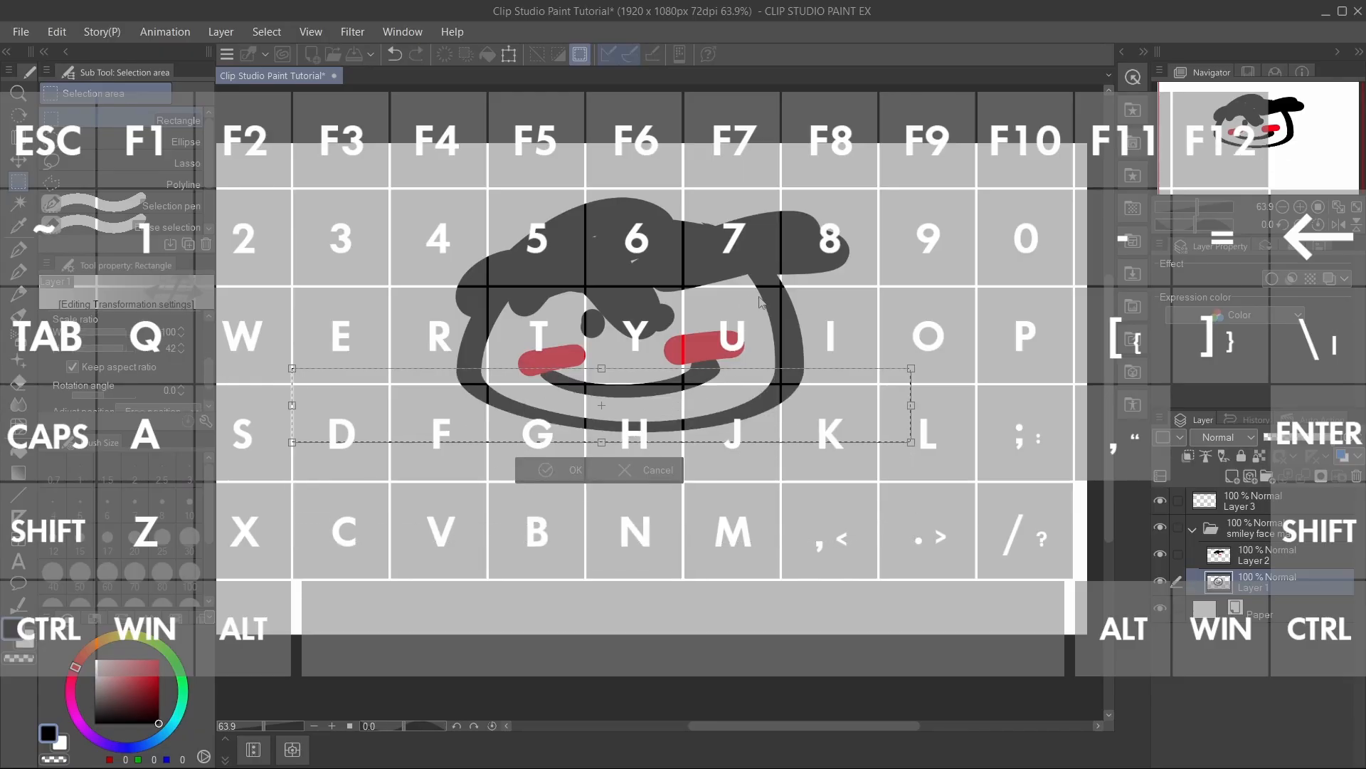
{"action": "key", "text": "ctrl+z"}
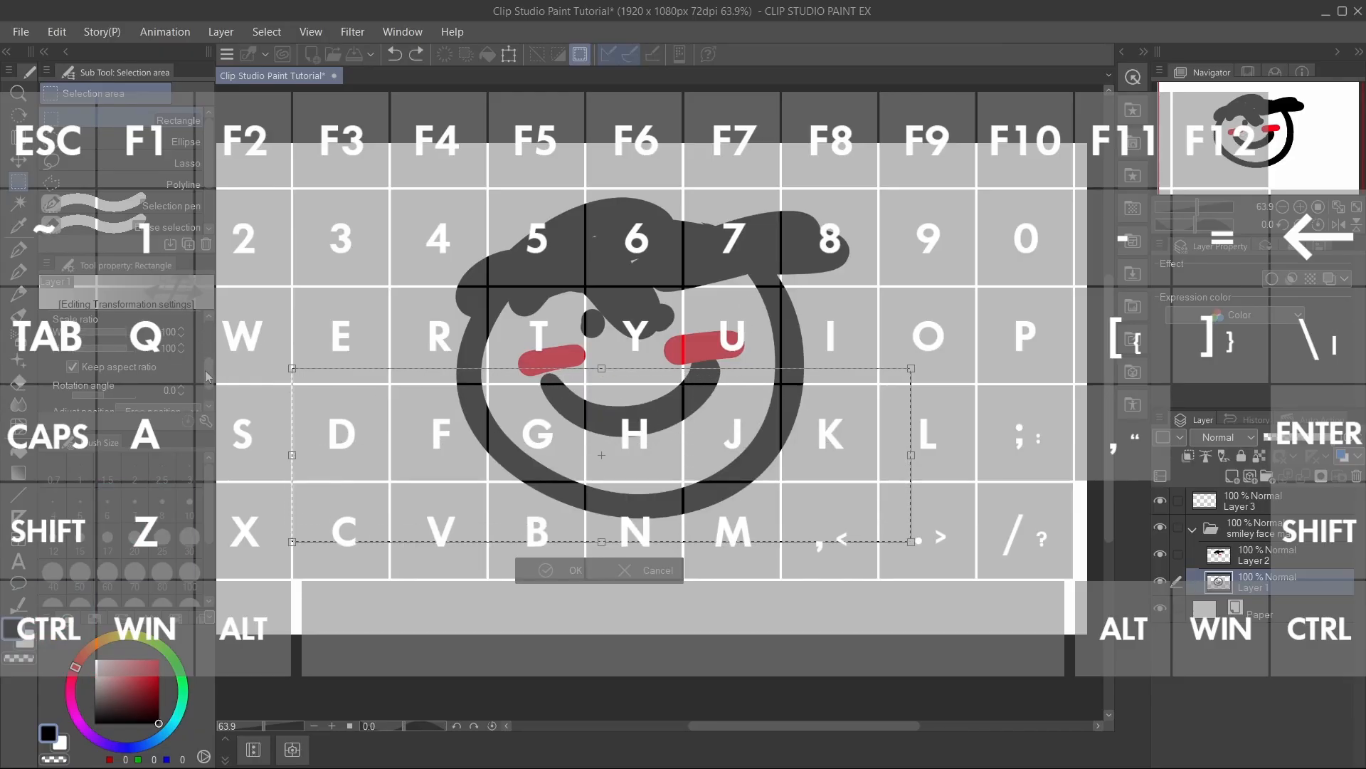
{"action": "scroll", "coordinate": [208, 376], "scroll_direction": "down", "scroll_amount": 2}
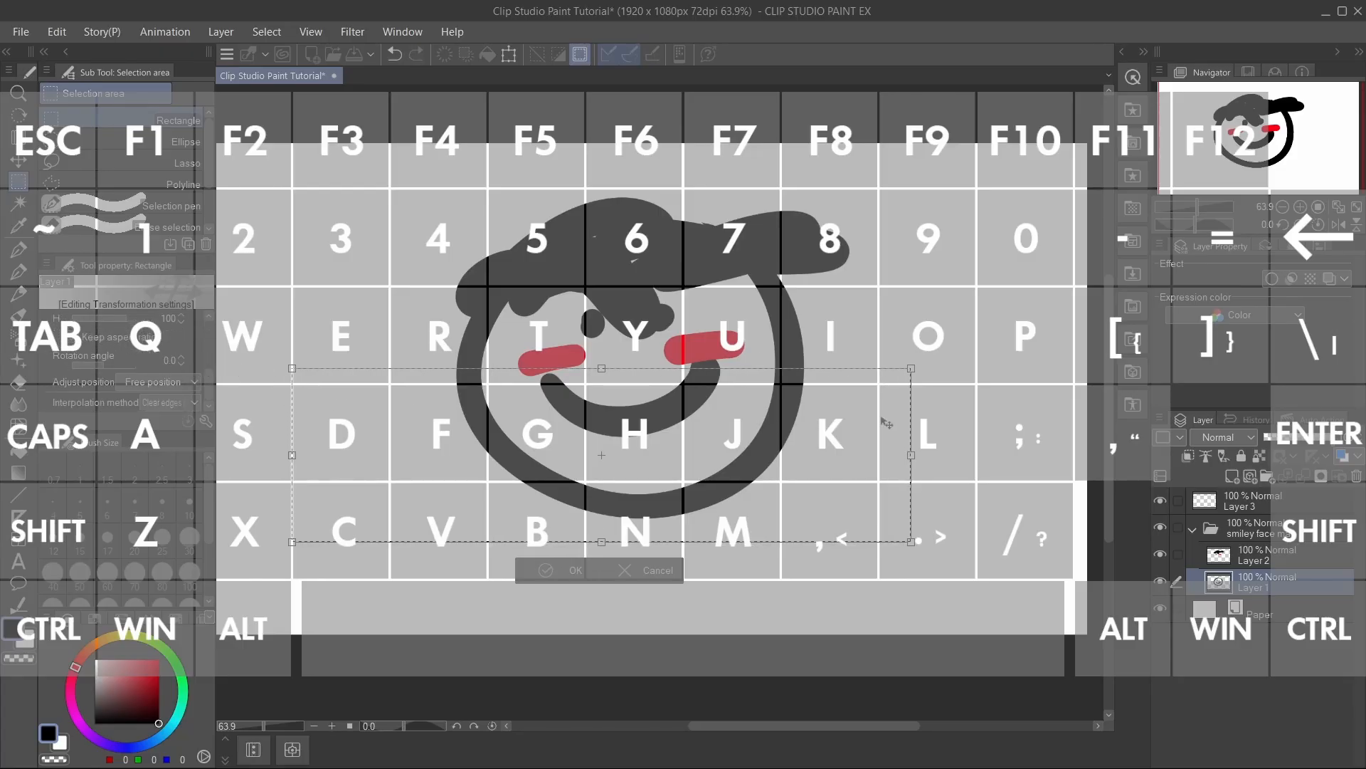
{"action": "left_click_drag", "start_coordinate": [911, 368], "coordinate": [866, 375]}
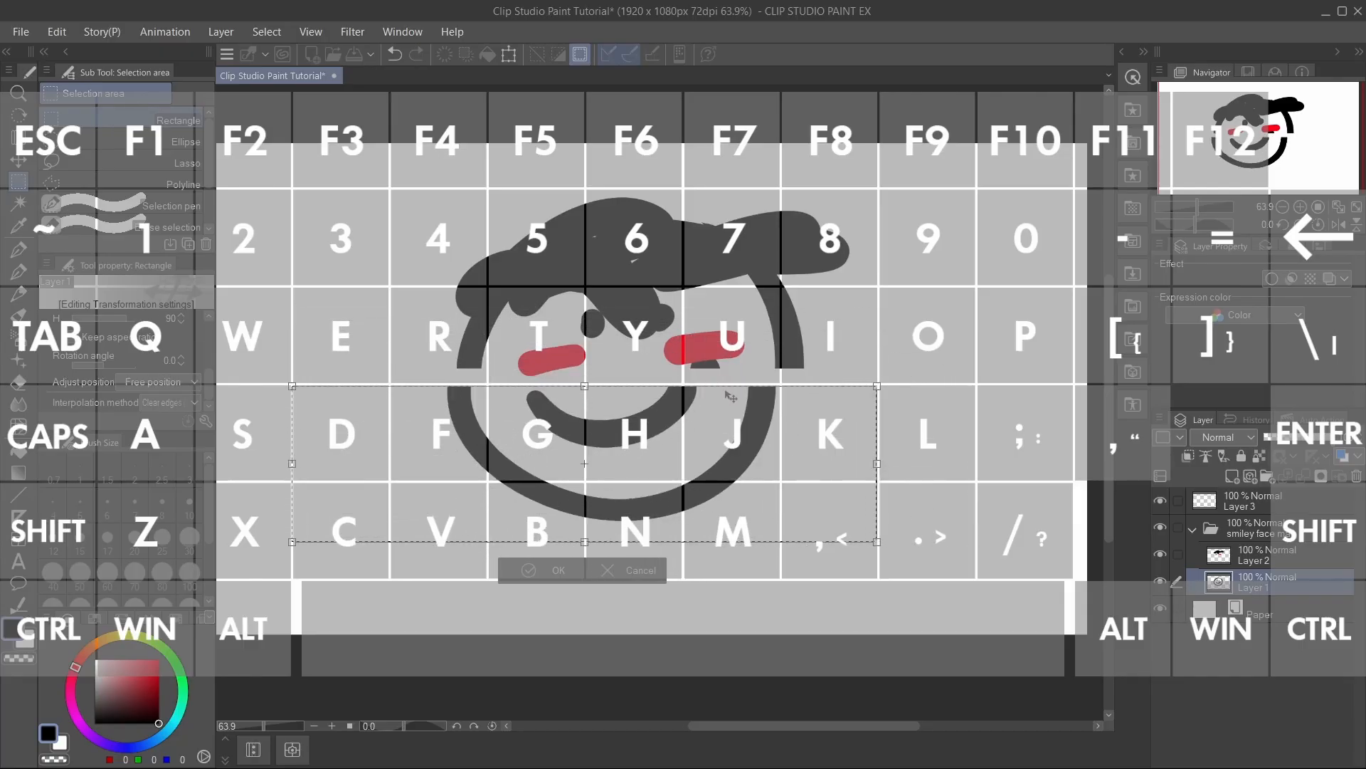
{"action": "key", "text": "ctrl+z"}
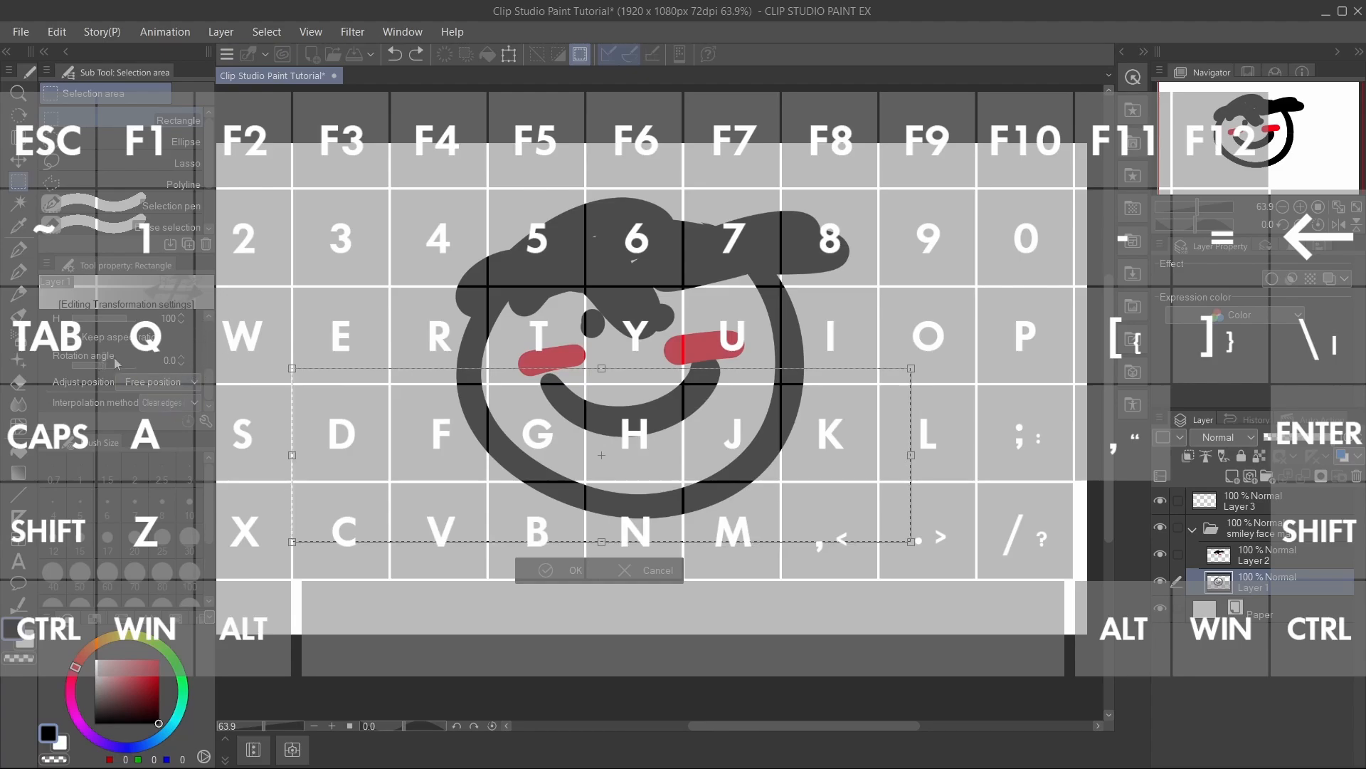
- Try a rotation angle of -44.0 on the selected lower face and set Adjust position to Canvas
{"action": "left_click_drag", "start_coordinate": [121, 363], "coordinate": [95, 372]}
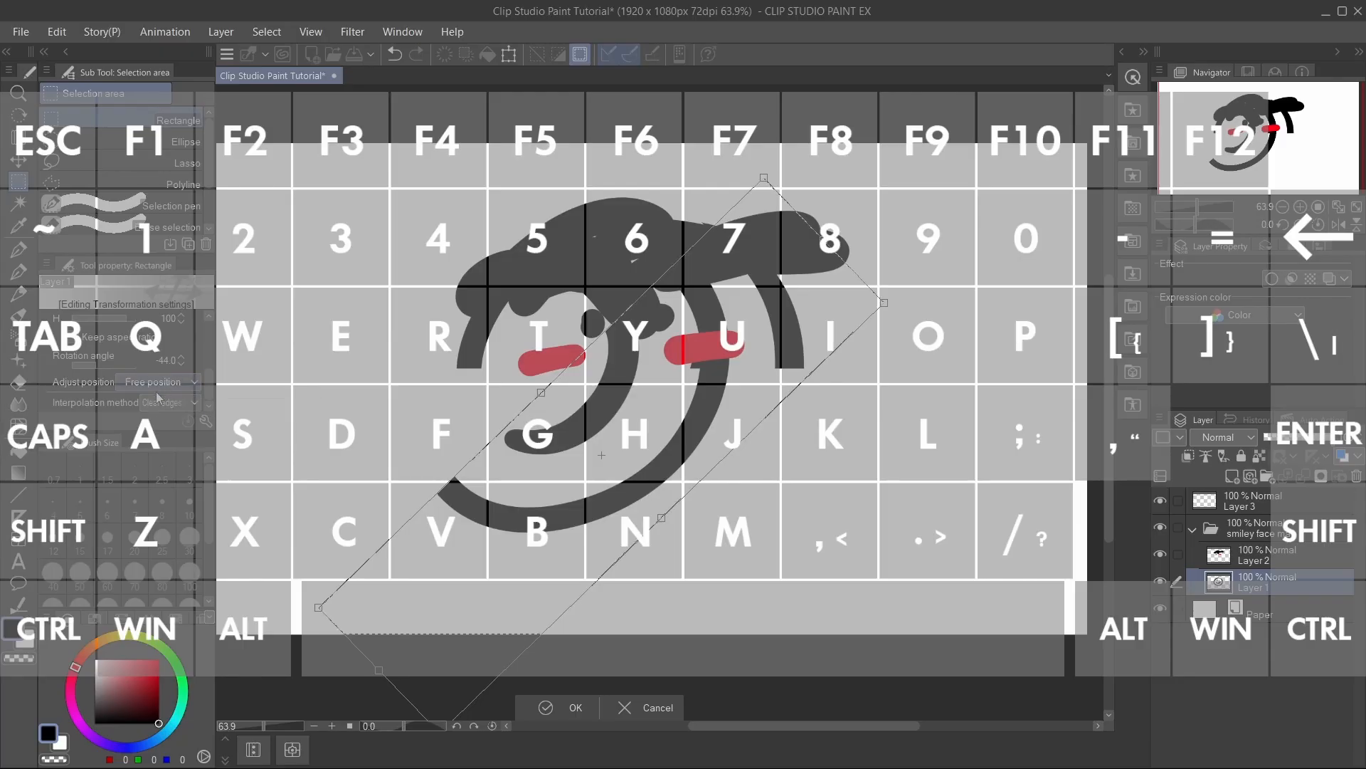
{"action": "left_click", "coordinate": [167, 388]}
{"action": "left_click", "coordinate": [155, 409]}
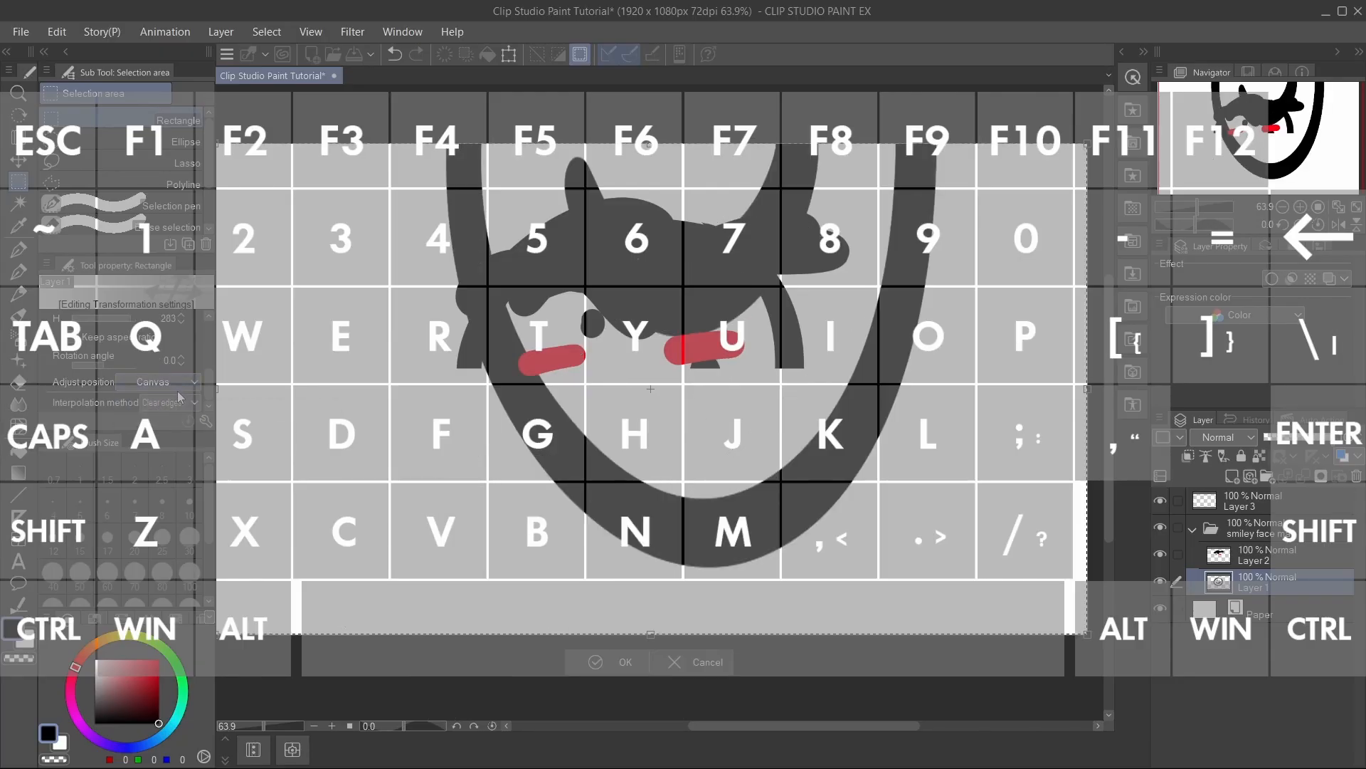
- Return Adjust position to Free position, try moving the enlarged lower face toward the canvas's lower left, and undo the transformations
{"action": "left_click", "coordinate": [188, 389]}
{"action": "left_click", "coordinate": [174, 416]}
{"action": "left_click_drag", "start_coordinate": [559, 541], "coordinate": [430, 677]}
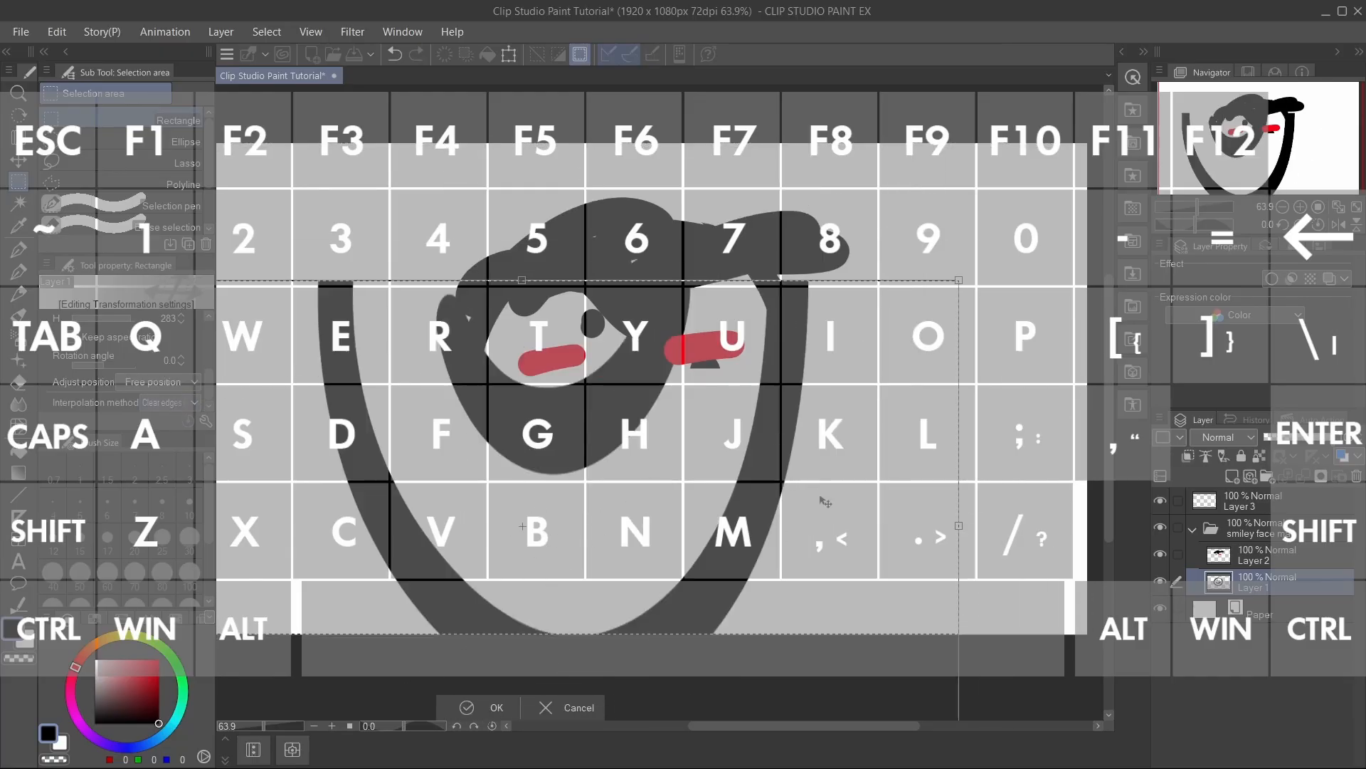
{"action": "key", "text": "ctrl+z"}
{"action": "key", "text": "ctrl+z"}
{"action": "key", "text": "ctrl+z"}
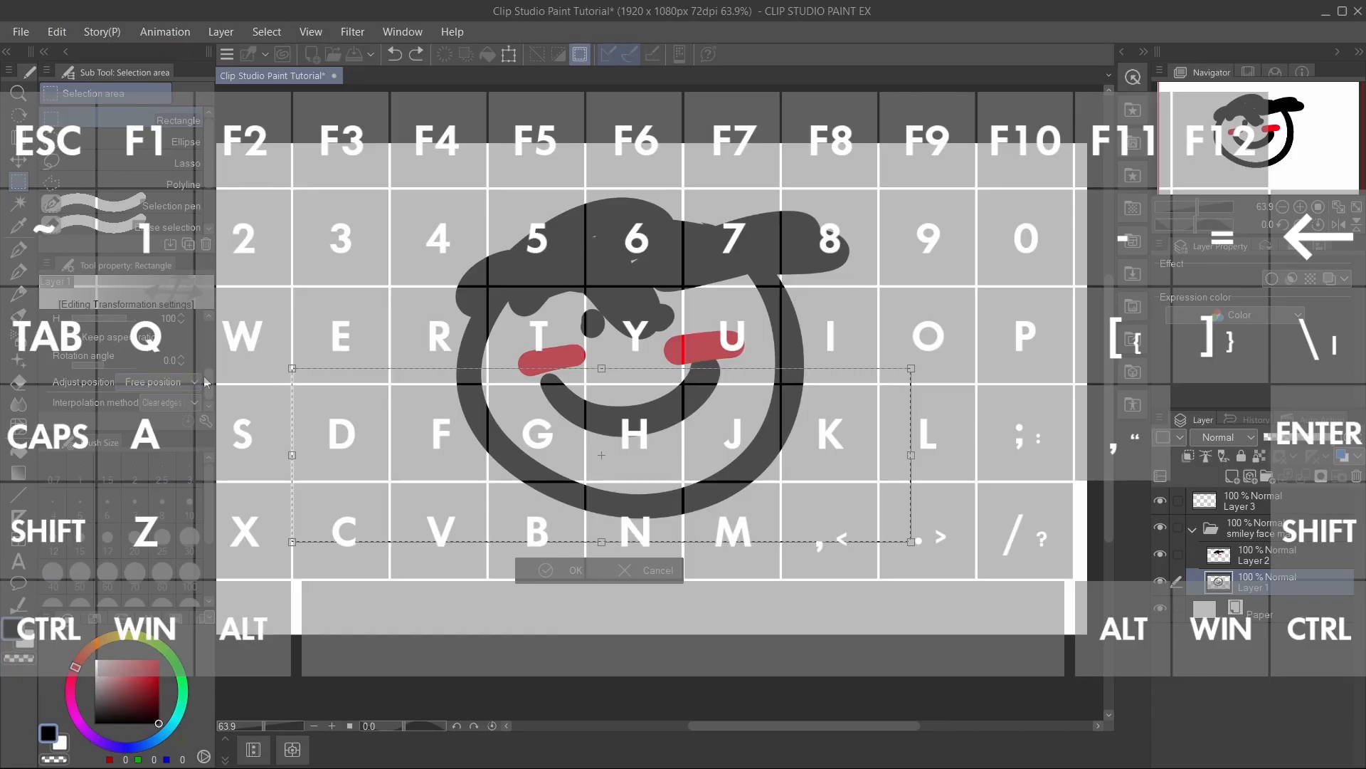
- Choose Clear edges (bicubic) as the interpolation method, confirm the transformation of the lower face, and undo it
{"action": "scroll", "coordinate": [178, 339], "scroll_direction": "down", "scroll_amount": 5}
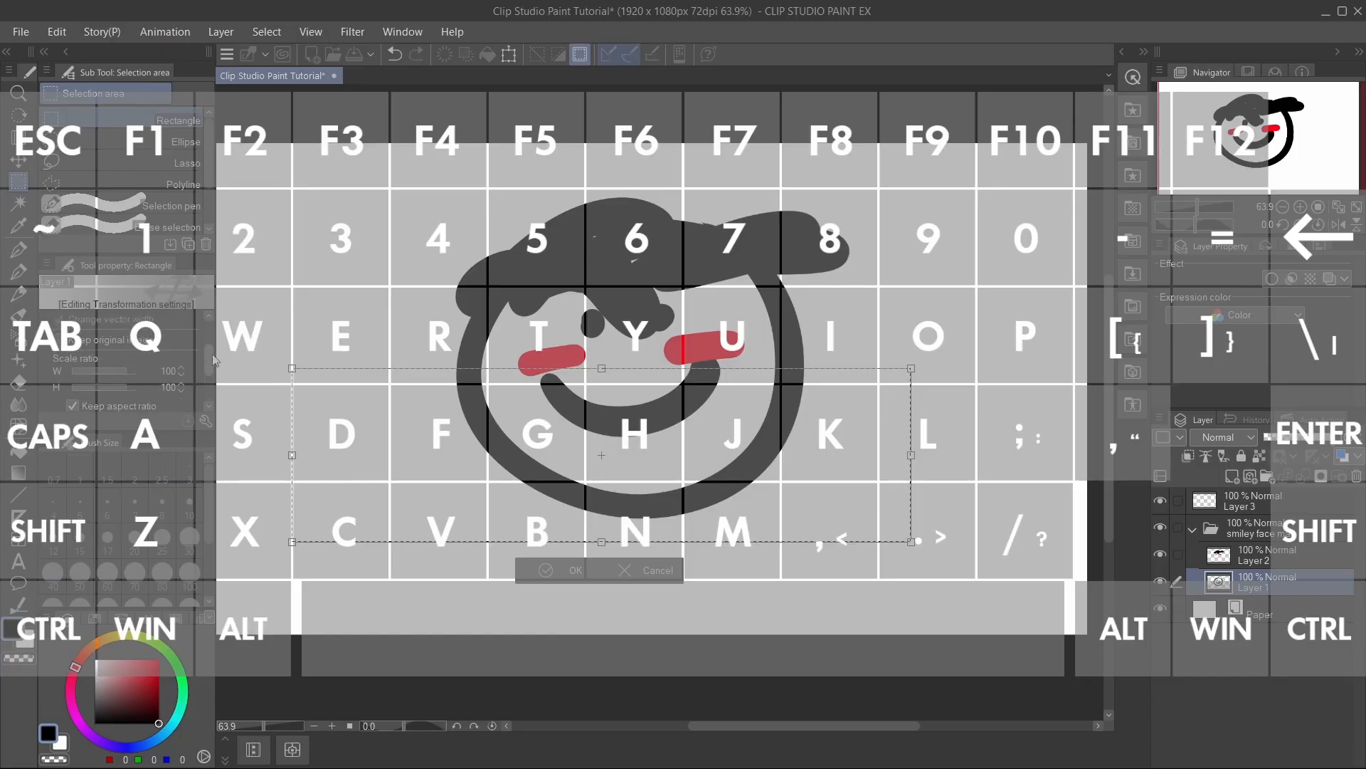
{"action": "scroll", "coordinate": [206, 371], "scroll_direction": "down", "scroll_amount": 5}
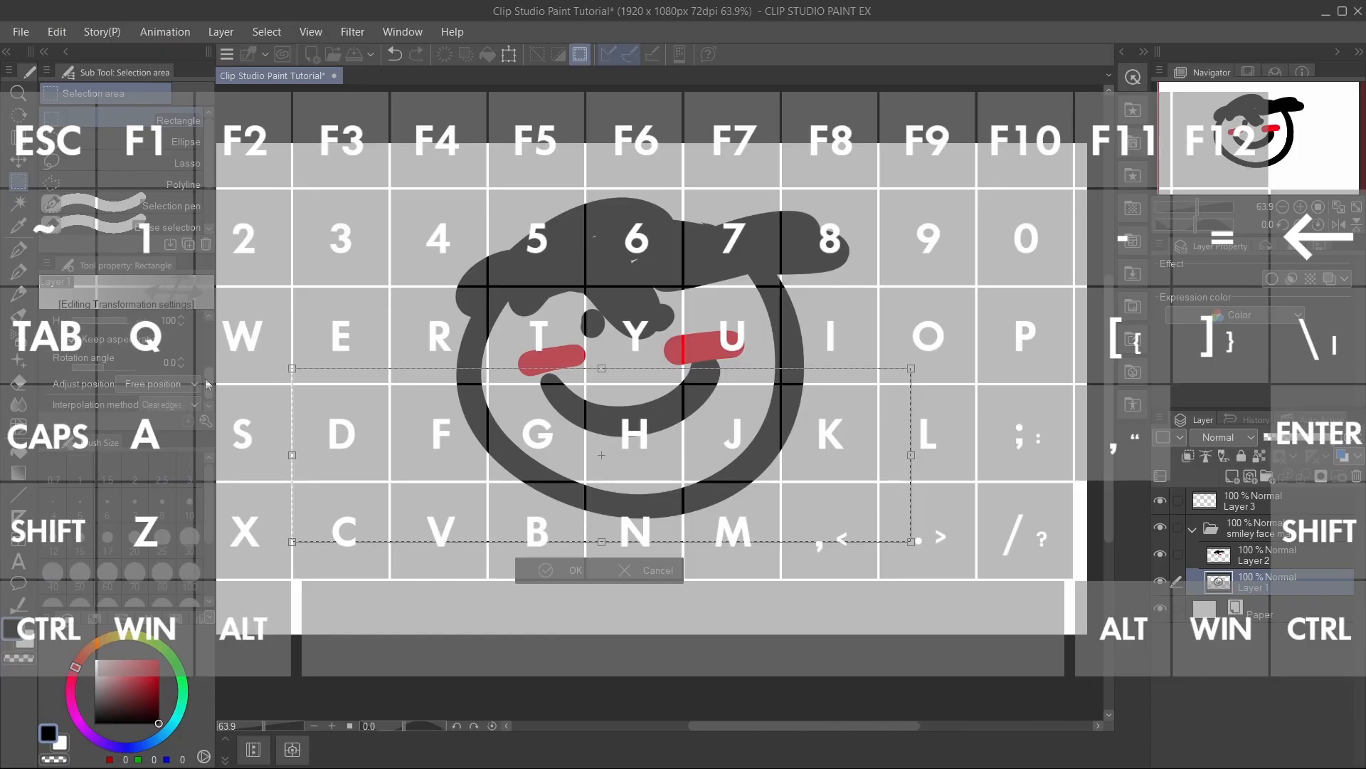
{"action": "left_click", "coordinate": [195, 404]}
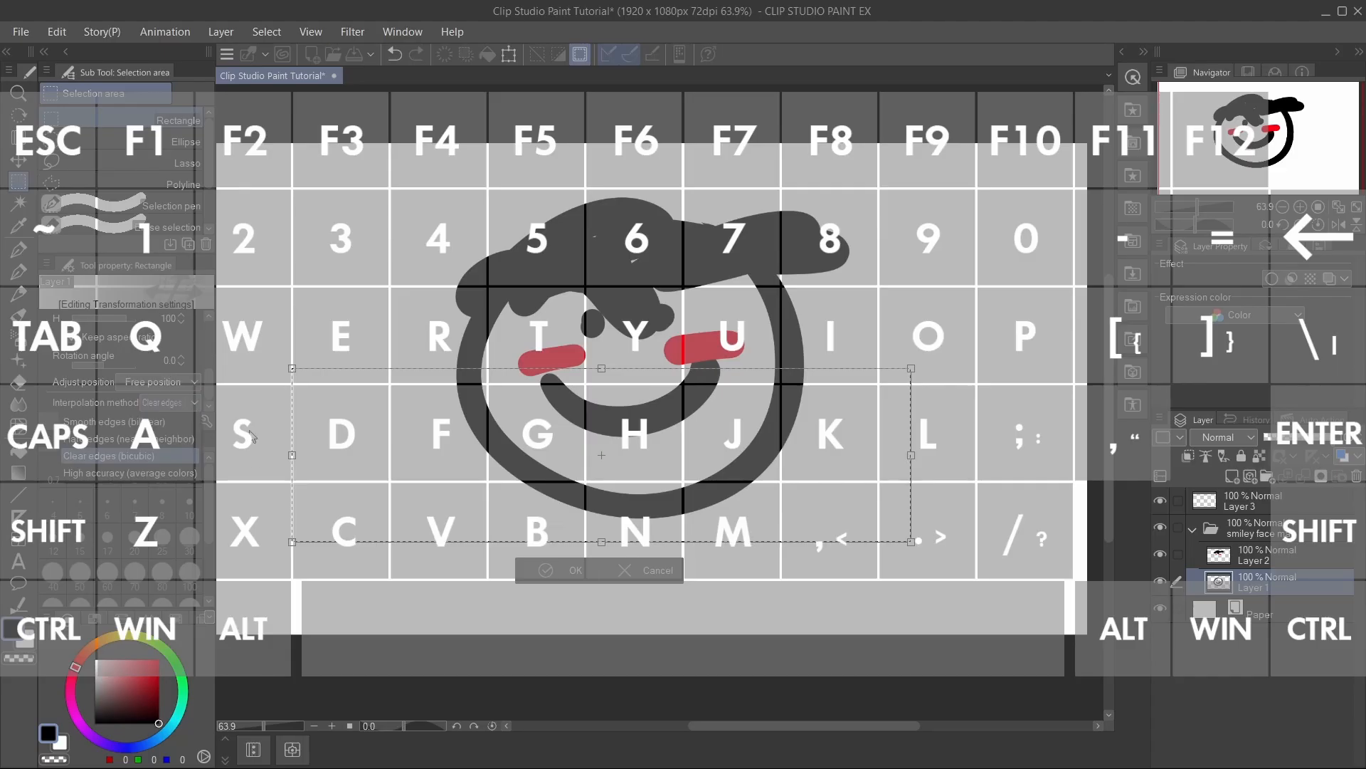
{"action": "left_click", "coordinate": [189, 453]}
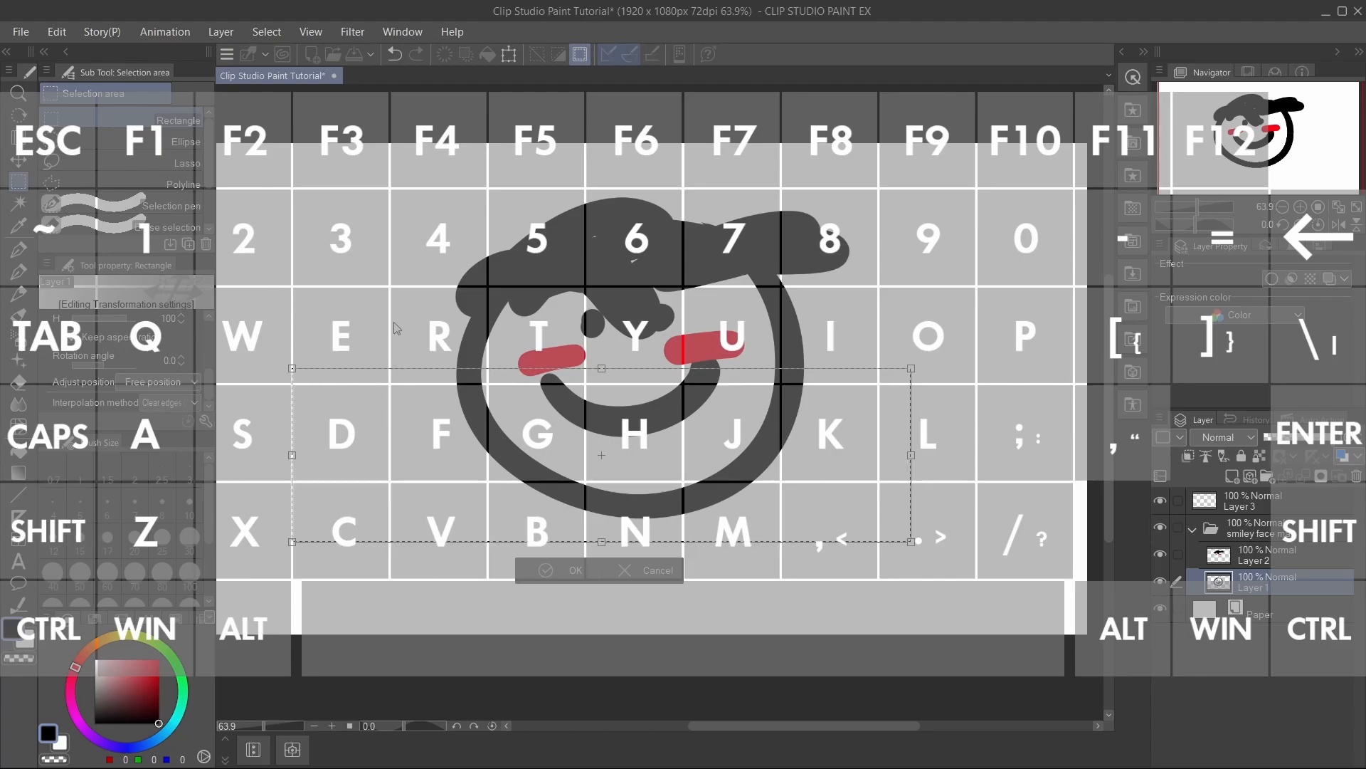
{"action": "left_click", "coordinate": [562, 572]}
{"action": "key", "text": "ctrl+z"}
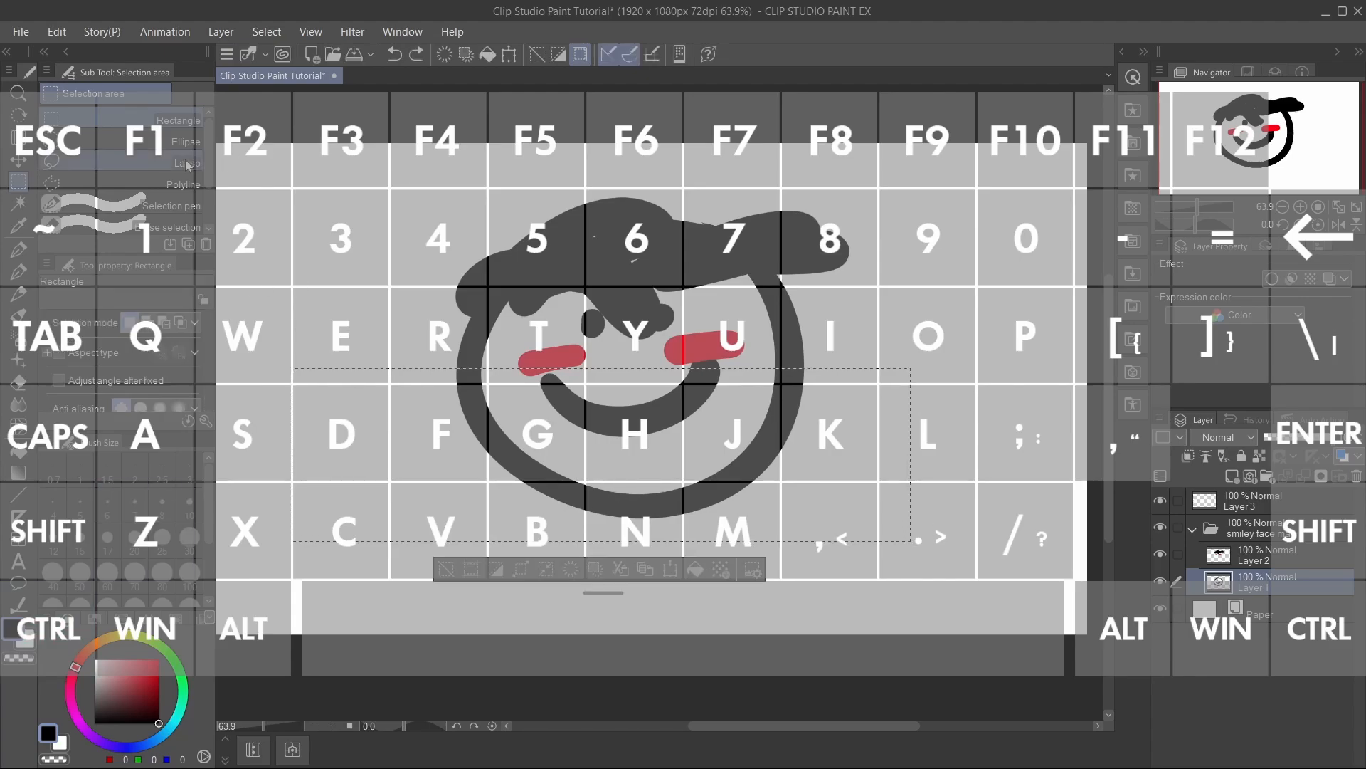
- Draw several selections with the Ellipse selection tool, ending with a wide ellipse around the face
{"action": "left_click", "coordinate": [104, 141]}
{"action": "left_click_drag", "start_coordinate": [279, 219], "coordinate": [788, 615]}
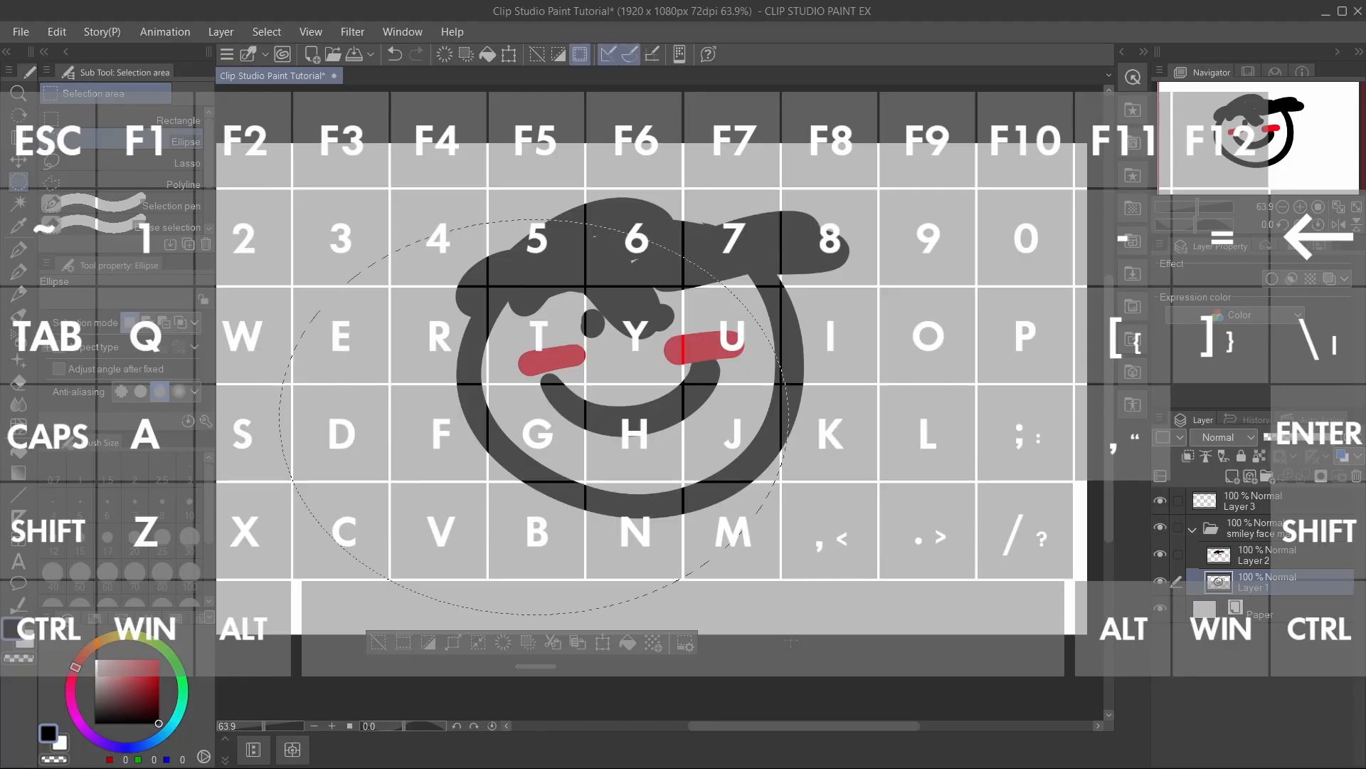
{"action": "left_click_drag", "start_coordinate": [274, 250], "coordinate": [781, 396]}
{"action": "left_click_drag", "start_coordinate": [723, 356], "coordinate": [951, 622]}
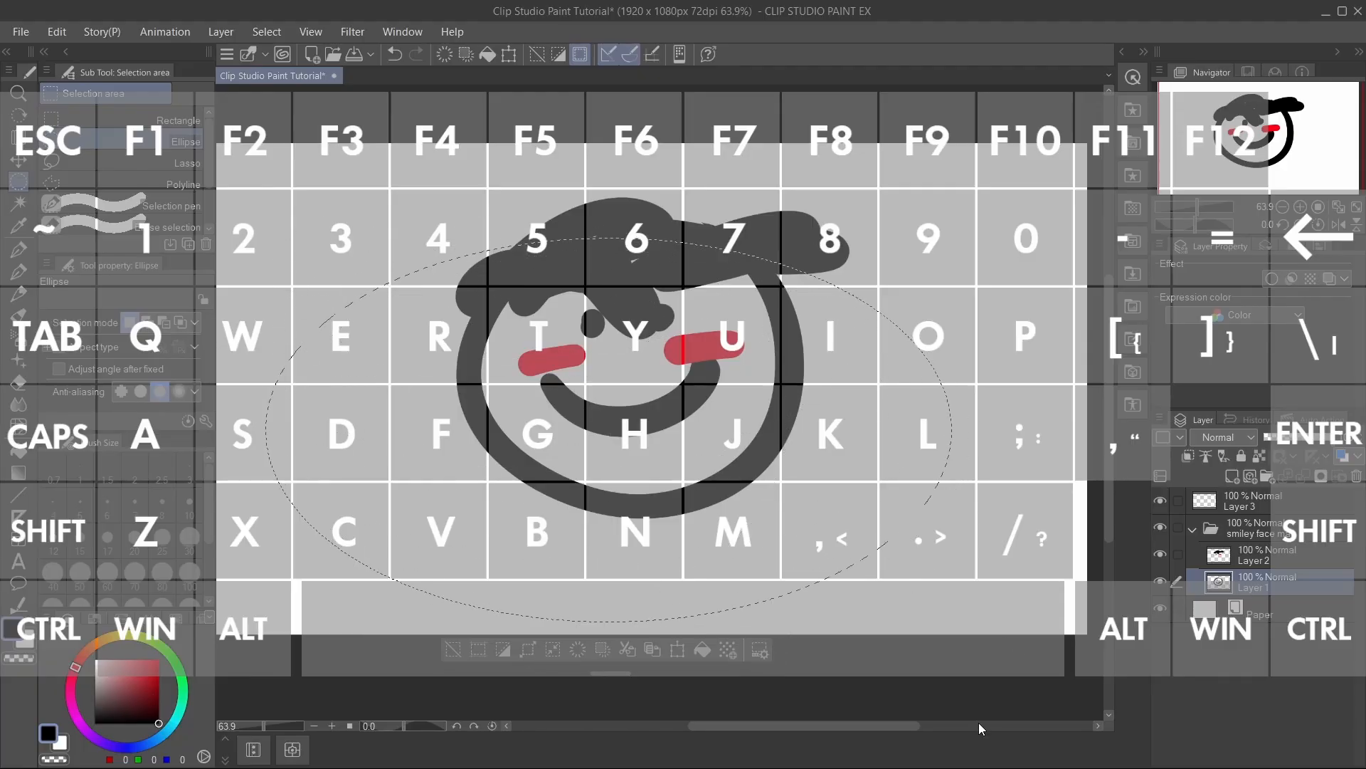
- Extend the elliptical selection over the hair with the Lasso, and draw a new rounded selection beside the face's upper left
{"action": "left_click", "coordinate": [106, 163]}
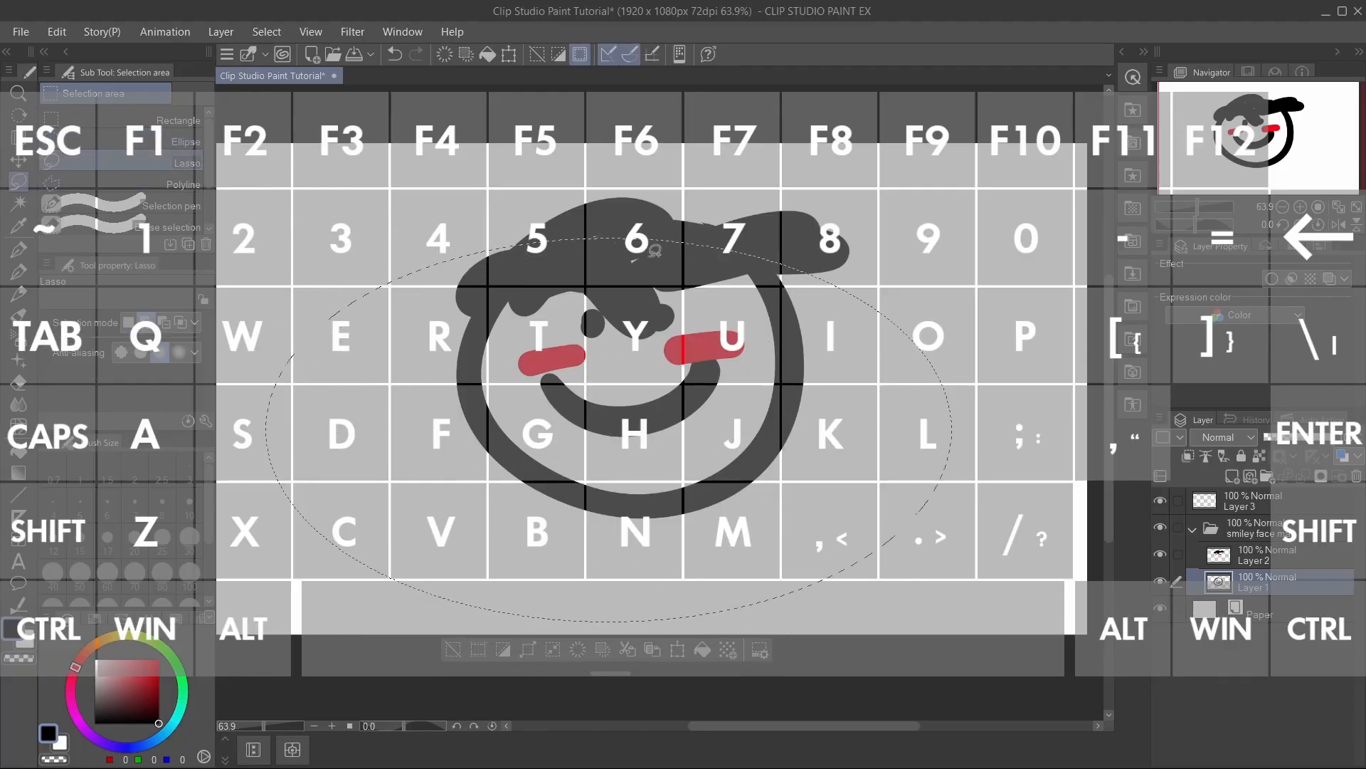
{"action": "mouse_move", "coordinate": [957, 269]}
{"action": "left_mouse_down"}
{"action": "mouse_move", "coordinate": [446, 475]}
{"action": "mouse_move", "coordinate": [918, 491]}
{"action": "left_mouse_up"}
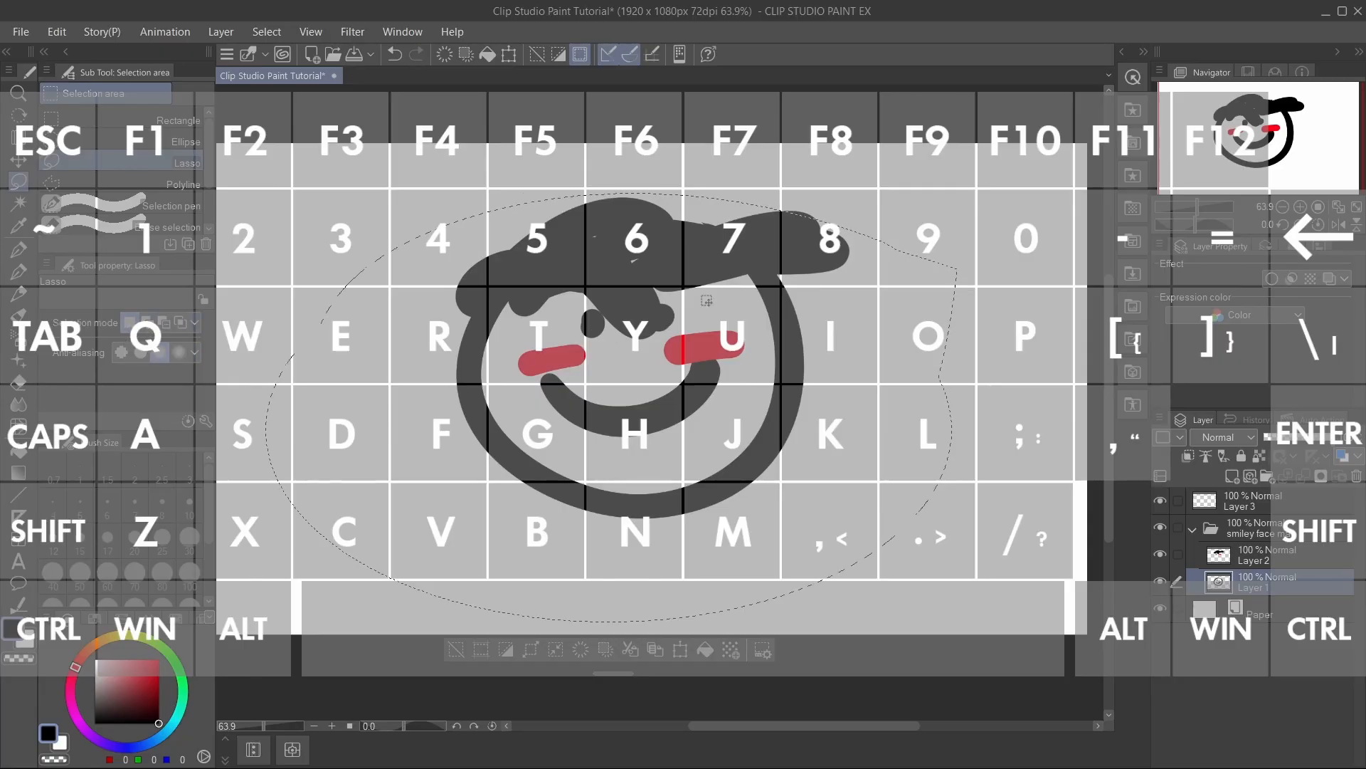
{"action": "mouse_move", "coordinate": [707, 305]}
{"action": "left_mouse_down"}
{"action": "mouse_move", "coordinate": [809, 339]}
{"action": "mouse_move", "coordinate": [794, 314]}
{"action": "left_mouse_up"}
{"action": "mouse_move", "coordinate": [327, 202]}
{"action": "left_mouse_down"}
{"action": "mouse_move", "coordinate": [270, 313]}
{"action": "mouse_move", "coordinate": [463, 228]}
{"action": "left_mouse_up"}
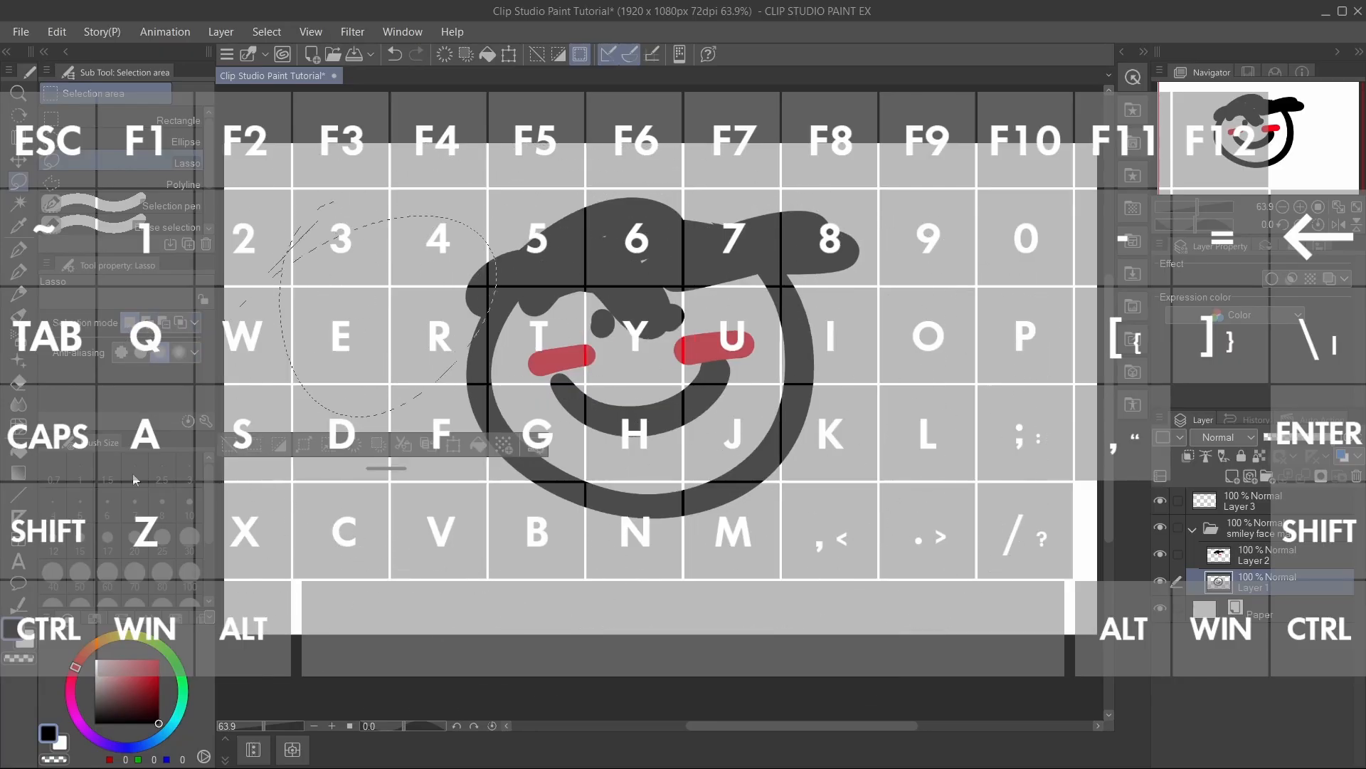
- Add a lassoed area over the hair's left side to the selection, and subtract a lassoed area from its lower part
{"action": "left_click", "coordinate": [150, 329]}
{"action": "left_click_drag", "start_coordinate": [528, 211], "coordinate": [481, 206]}
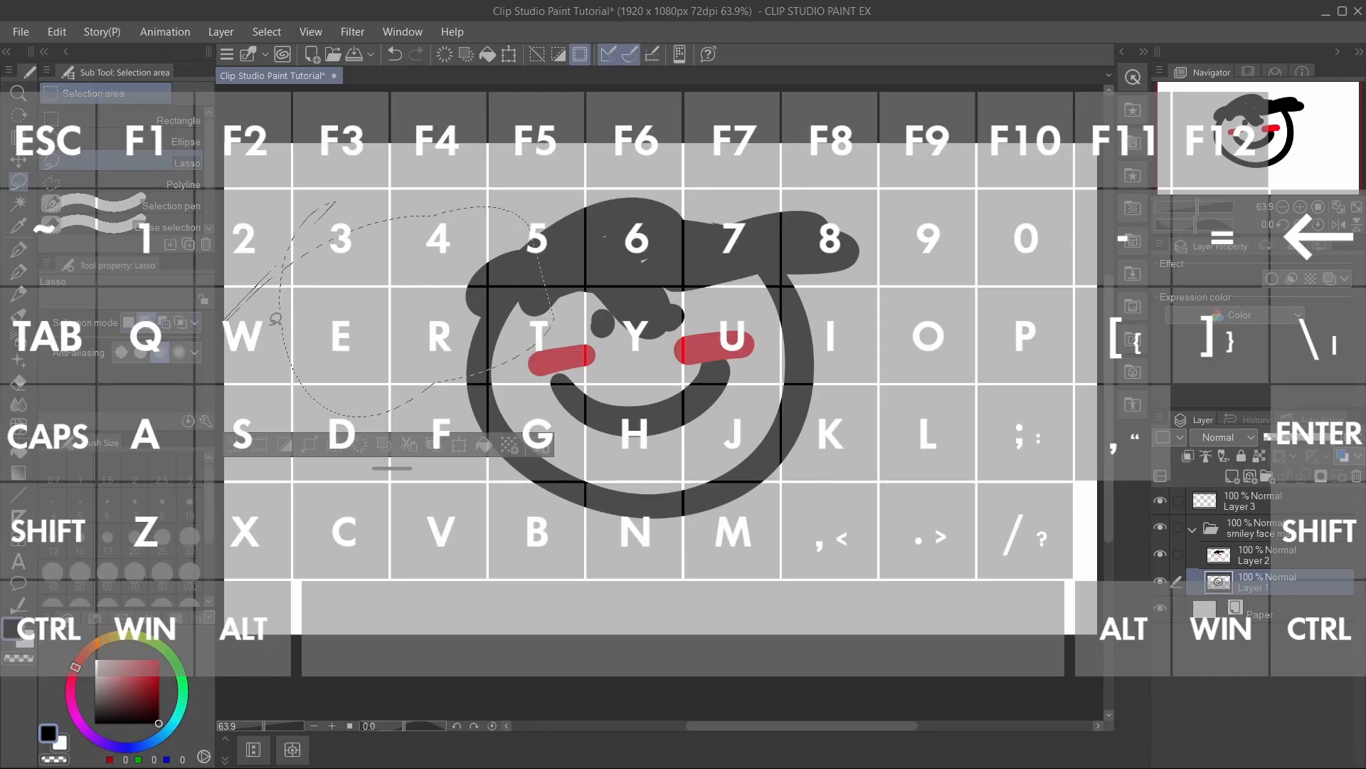
{"action": "left_click", "coordinate": [163, 322]}
{"action": "mouse_move", "coordinate": [453, 339]}
{"action": "left_mouse_down"}
{"action": "mouse_move", "coordinate": [345, 308]}
{"action": "mouse_move", "coordinate": [322, 324]}
{"action": "left_mouse_up"}
- Set the selection mode to Select from selection and lasso several overlapping areas across the hair, ending with a narrow diagonal strip
{"action": "left_click", "coordinate": [181, 323]}
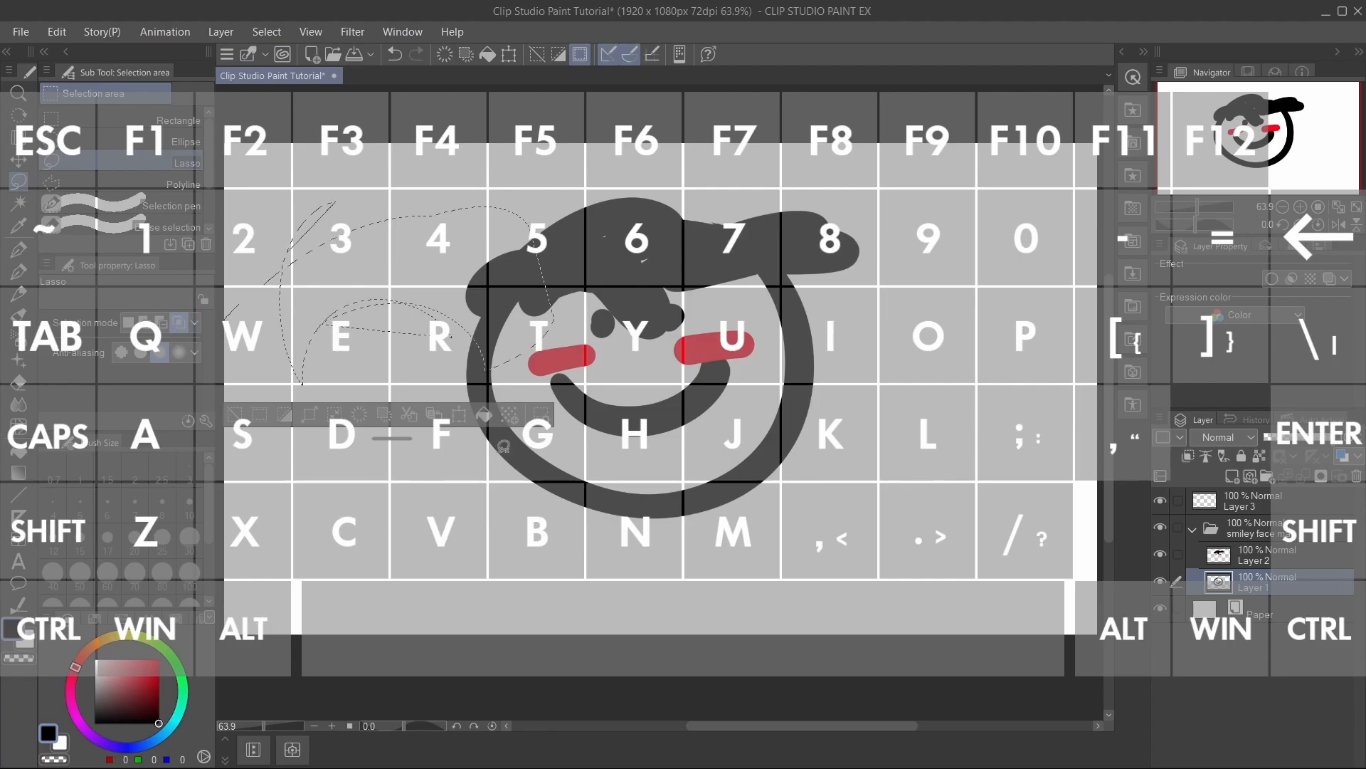
{"action": "mouse_move", "coordinate": [511, 234]}
{"action": "left_mouse_down"}
{"action": "mouse_move", "coordinate": [454, 236]}
{"action": "mouse_move", "coordinate": [604, 334]}
{"action": "mouse_move", "coordinate": [515, 186]}
{"action": "mouse_move", "coordinate": [488, 230]}
{"action": "left_mouse_up"}
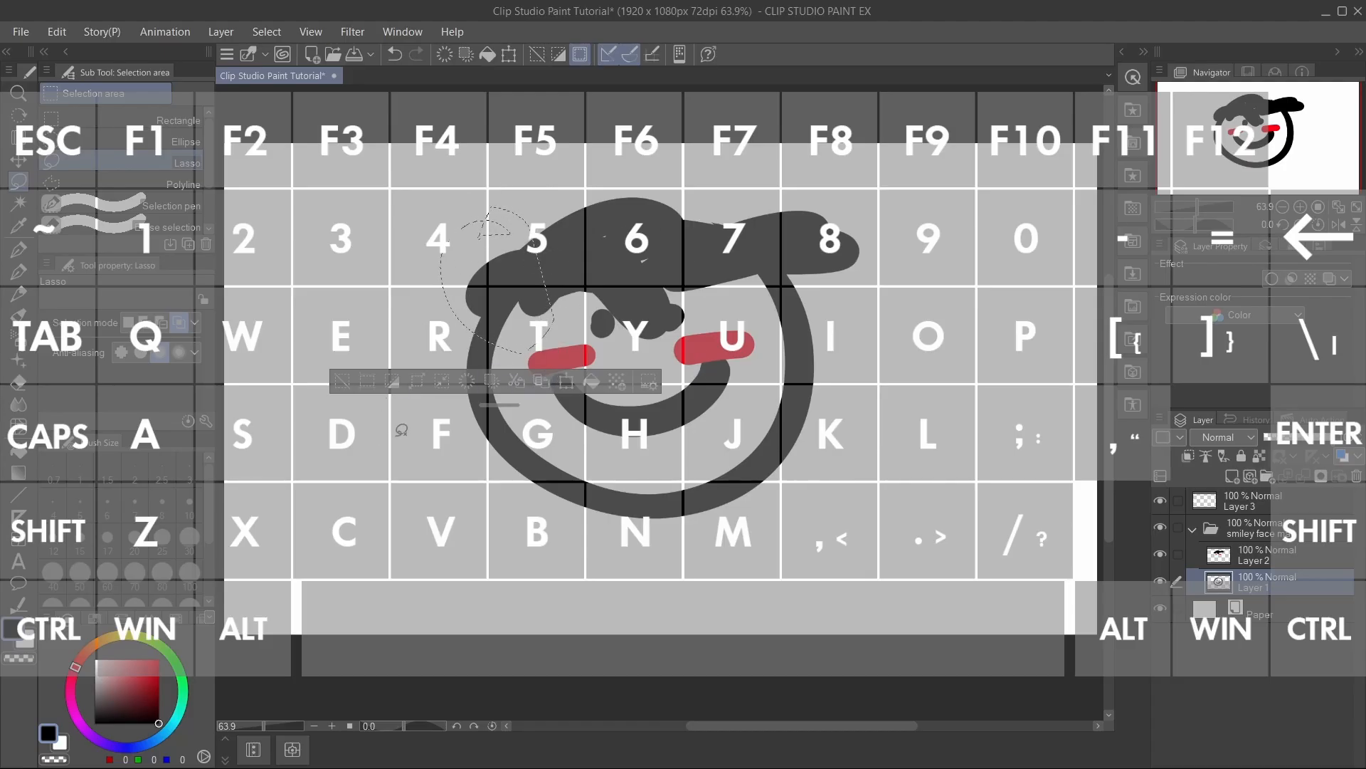
{"action": "left_click_drag", "start_coordinate": [603, 285], "coordinate": [467, 432]}
{"action": "mouse_move", "coordinate": [724, 248]}
{"action": "left_mouse_down"}
{"action": "mouse_move", "coordinate": [746, 313]}
{"action": "mouse_move", "coordinate": [723, 271]}
{"action": "mouse_move", "coordinate": [621, 212]}
{"action": "left_mouse_up"}
{"action": "left_click", "coordinate": [621, 212]}
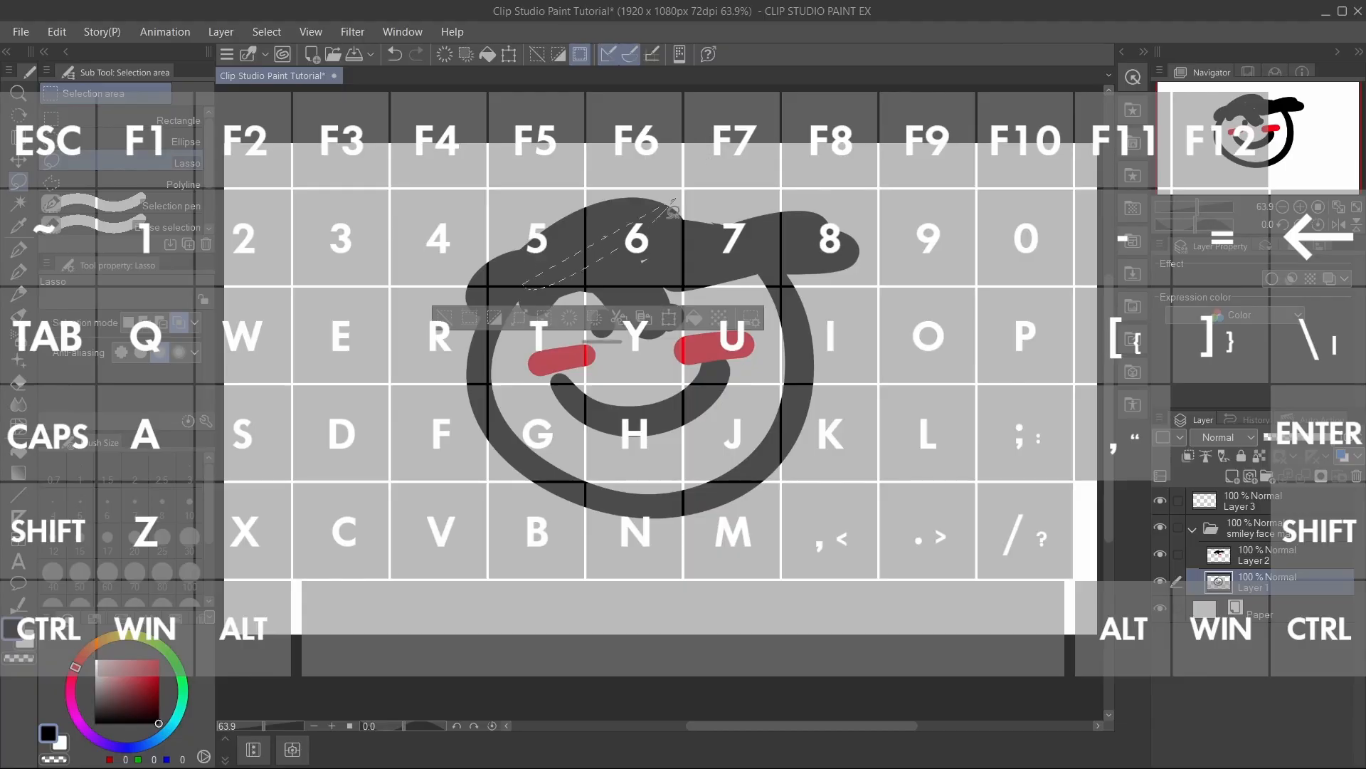
- Lasso a narrow diagonal strip across the face's lower right, and lasso a small area beside the hair's left side in New selection mode
{"action": "left_click_drag", "start_coordinate": [655, 600], "coordinate": [856, 382]}
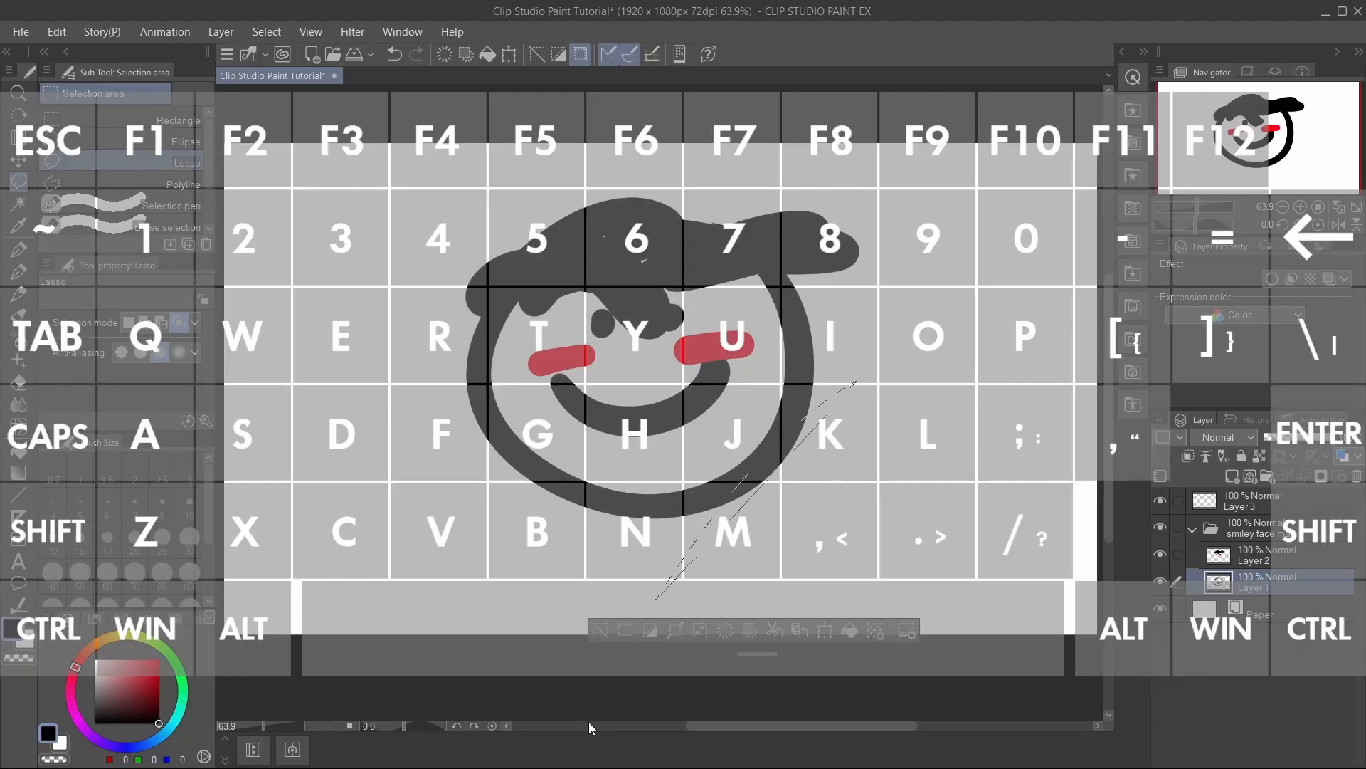
{"action": "left_click", "coordinate": [132, 321]}
{"action": "left_click_drag", "start_coordinate": [443, 248], "coordinate": [493, 240]}
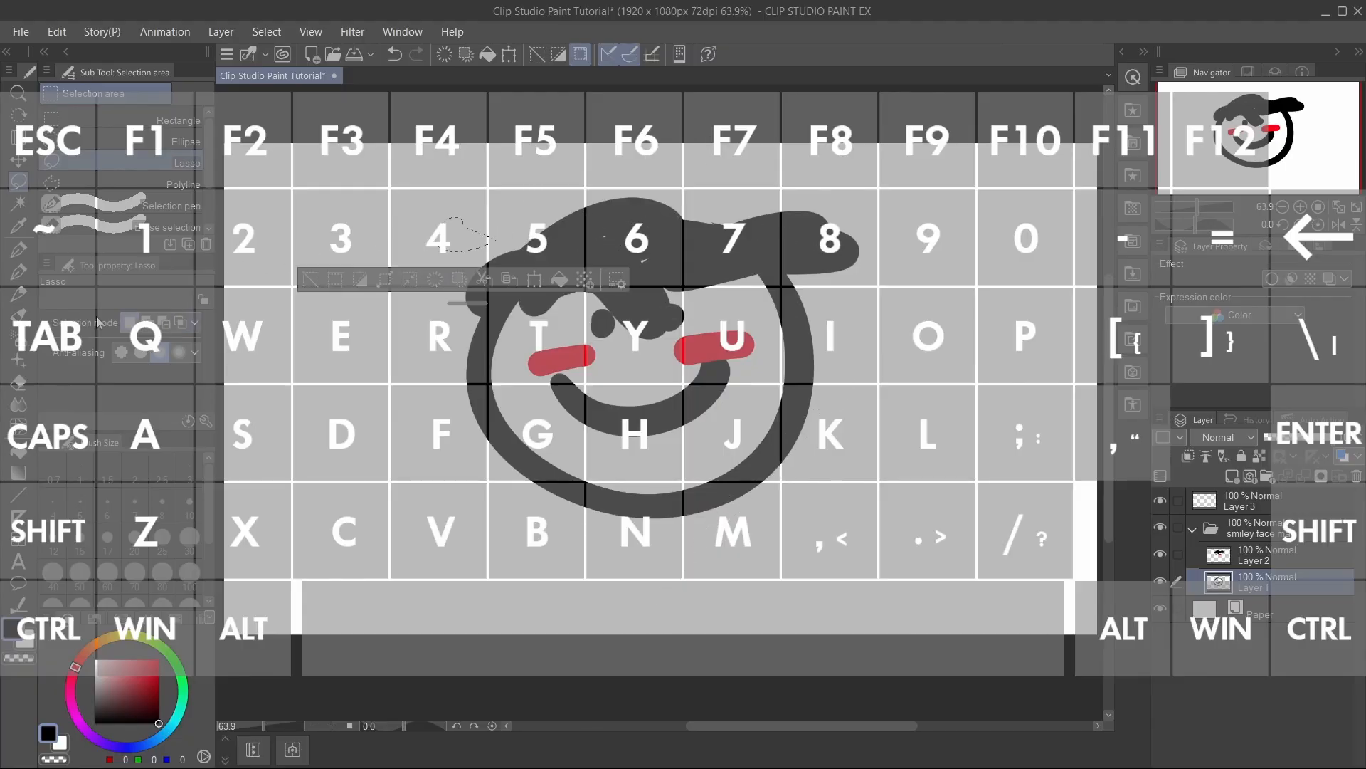
- Draw a four-cornered selection with the Polyline tool, covering the face's lower right and the blank canvas beside it
{"action": "left_click", "coordinate": [178, 185]}
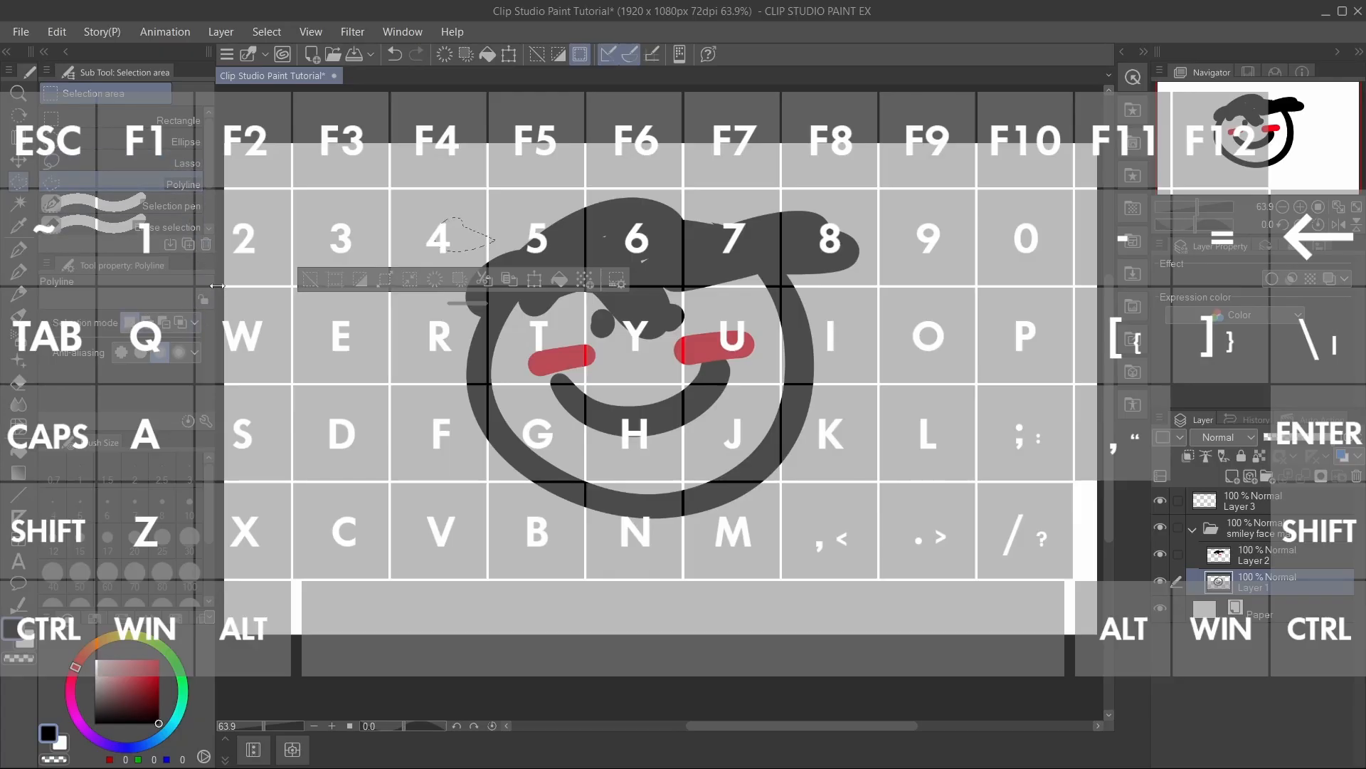
{"action": "left_click", "coordinate": [872, 271]}
{"action": "left_click", "coordinate": [538, 449]}
{"action": "left_click", "coordinate": [855, 493]}
{"action": "left_click", "coordinate": [974, 321]}
{"action": "left_click", "coordinate": [872, 271]}
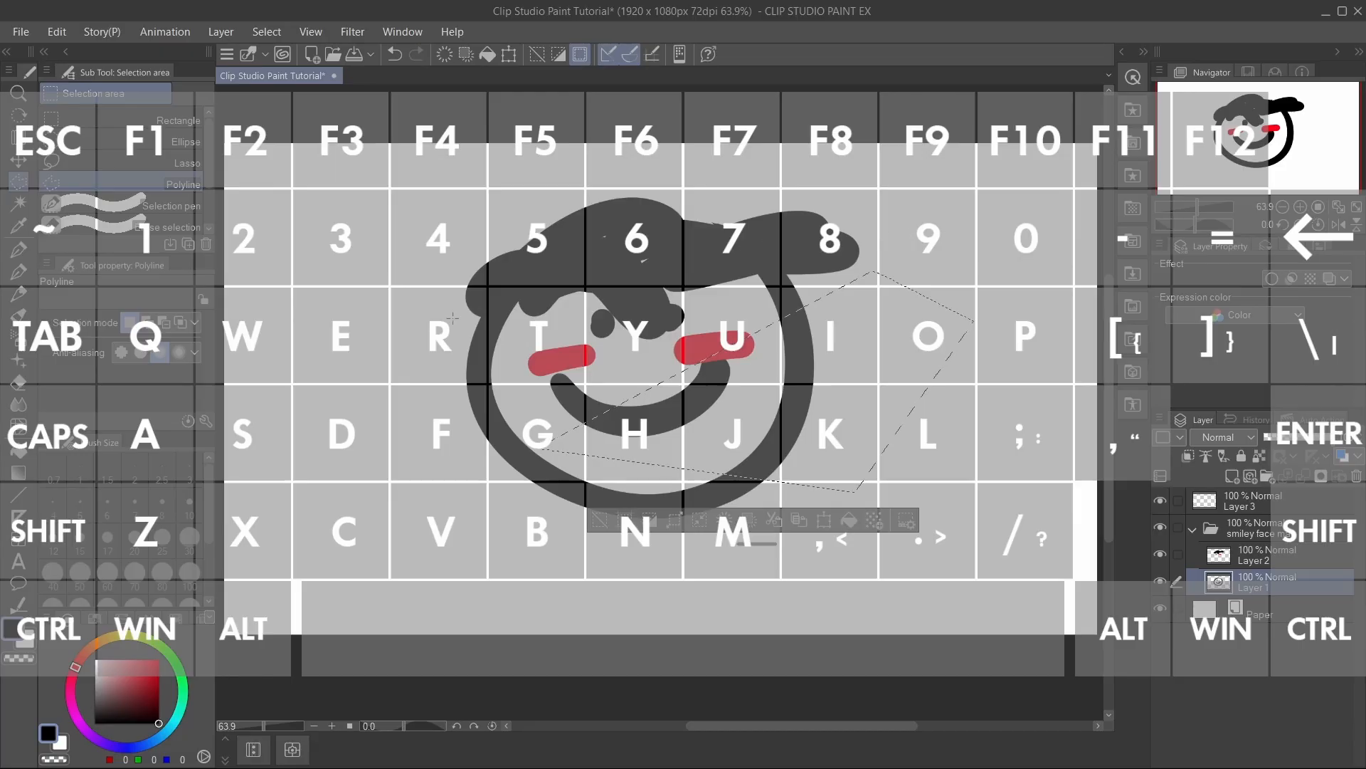
- Draw a five-cornered polyline selection from the blank area left of the face across the hair and down below the chin
{"action": "left_click", "coordinate": [327, 357]}
{"action": "left_click", "coordinate": [540, 269]}
{"action": "left_click", "coordinate": [911, 243]}
{"action": "left_click", "coordinate": [544, 548]}
{"action": "left_click", "coordinate": [388, 478]}
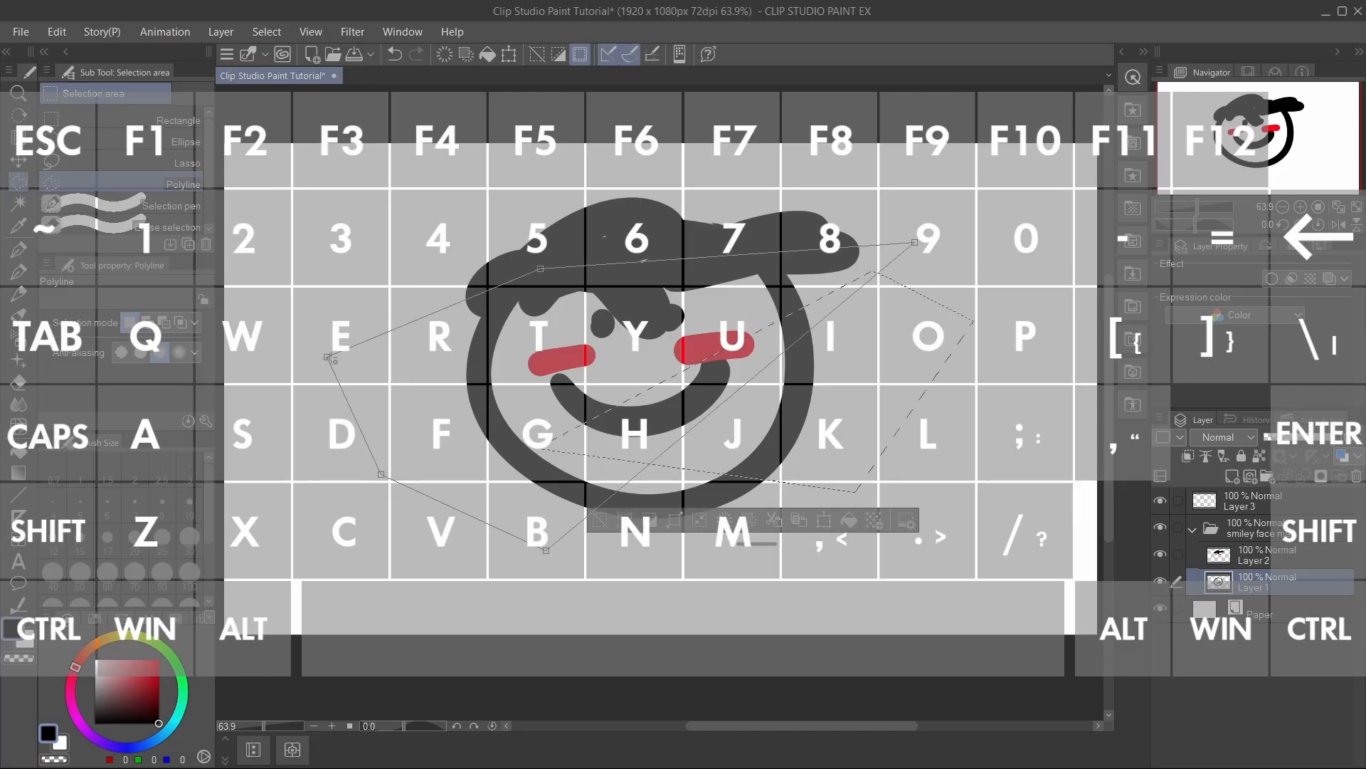
{"action": "left_click", "coordinate": [320, 358]}
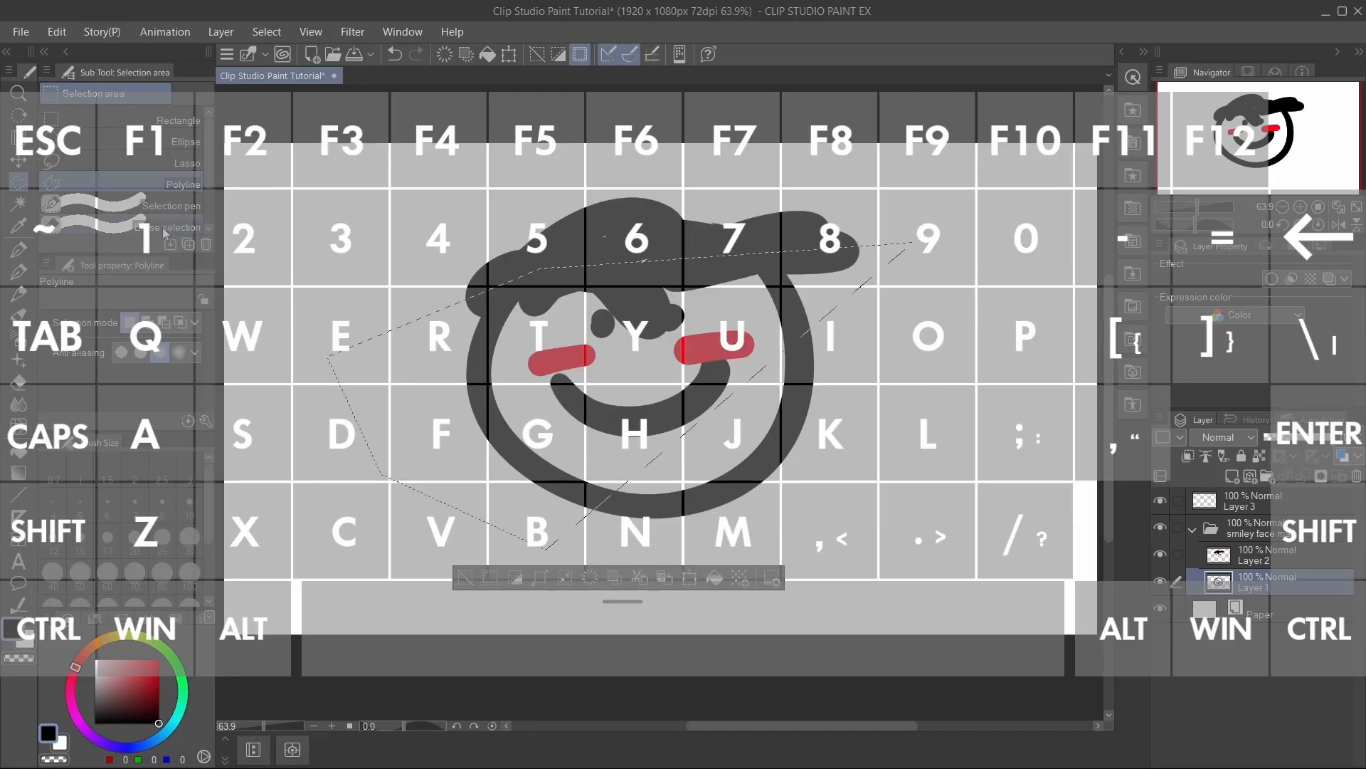
- Paint selections with the Selection pen, ending with a short diagonal stroke in the blank area at the canvas's lower right
{"action": "left_click", "coordinate": [171, 205]}
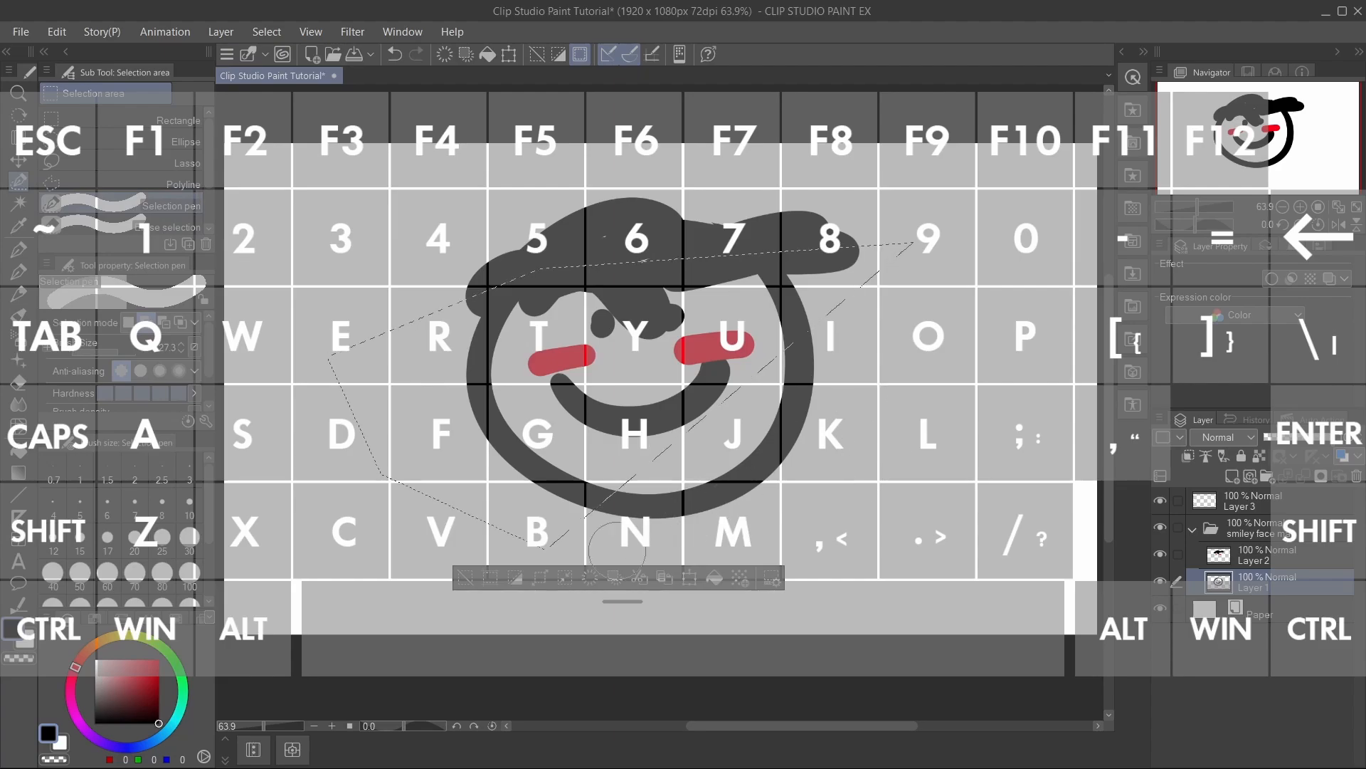
{"action": "mouse_move", "coordinate": [761, 473]}
{"action": "left_mouse_down"}
{"action": "mouse_move", "coordinate": [1089, 370]}
{"action": "mouse_move", "coordinate": [958, 569]}
{"action": "left_mouse_up"}
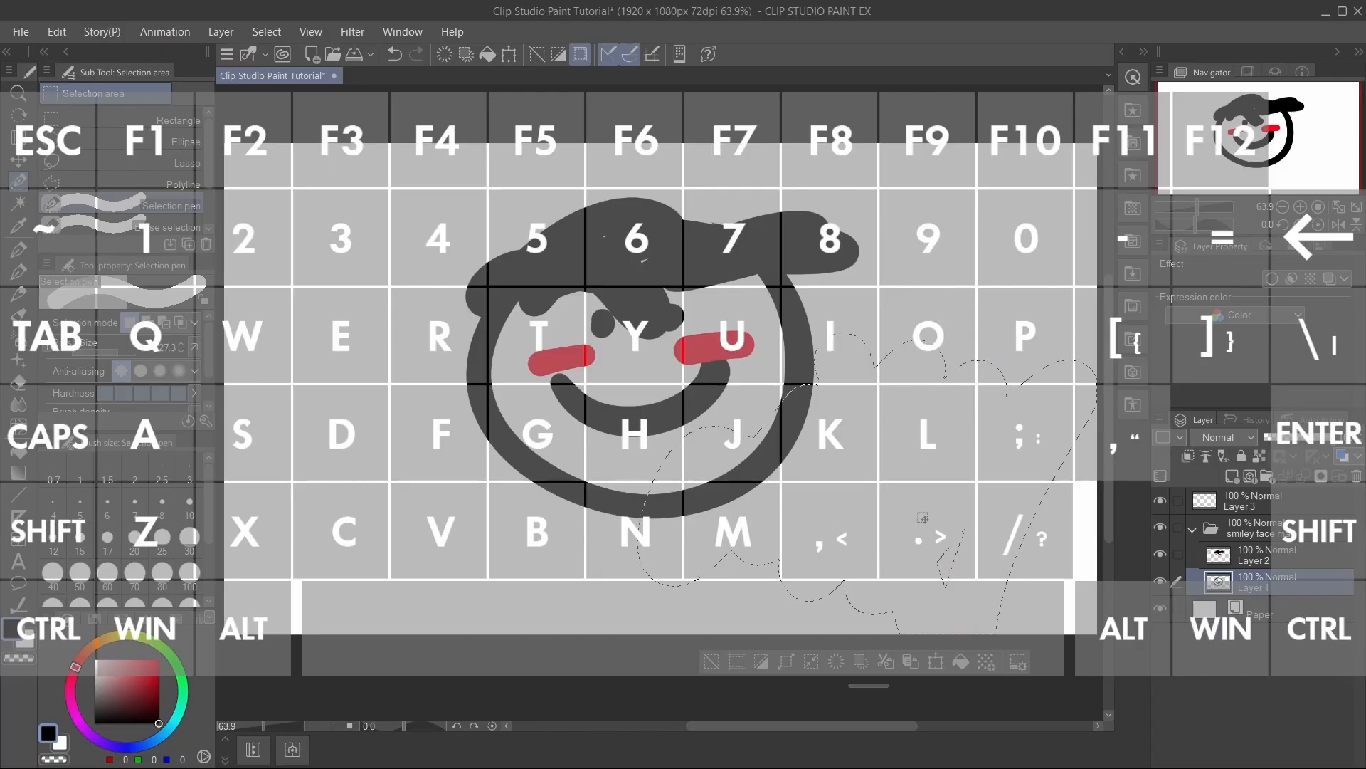
{"action": "left_click_drag", "start_coordinate": [952, 559], "coordinate": [994, 501]}
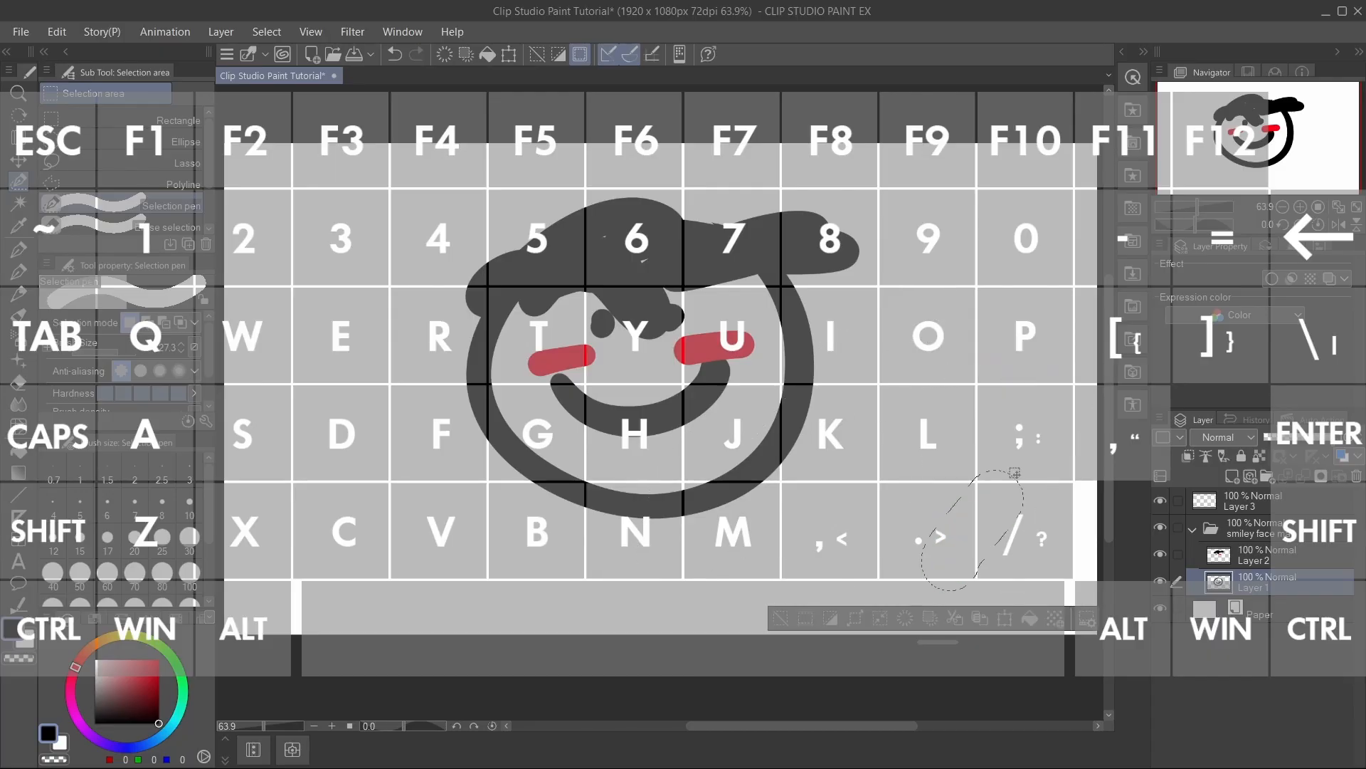
- Carve strokes out of the pen-drawn selection with Erase selection, undoing the last one, and switch to the Shrink selection sub tool
{"action": "left_click", "coordinate": [171, 226]}
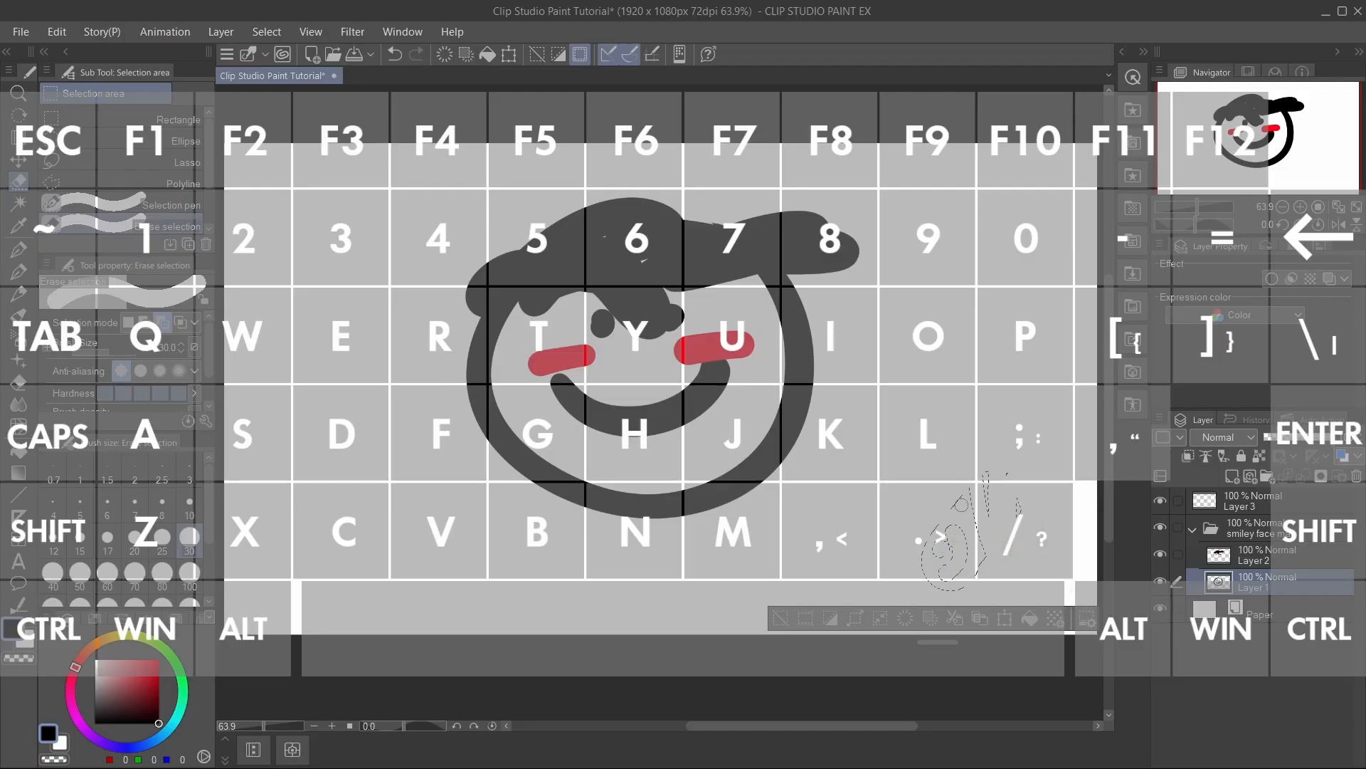
{"action": "key", "text": "ctrl+z"}
{"action": "left_click_drag", "start_coordinate": [210, 190], "coordinate": [211, 226]}
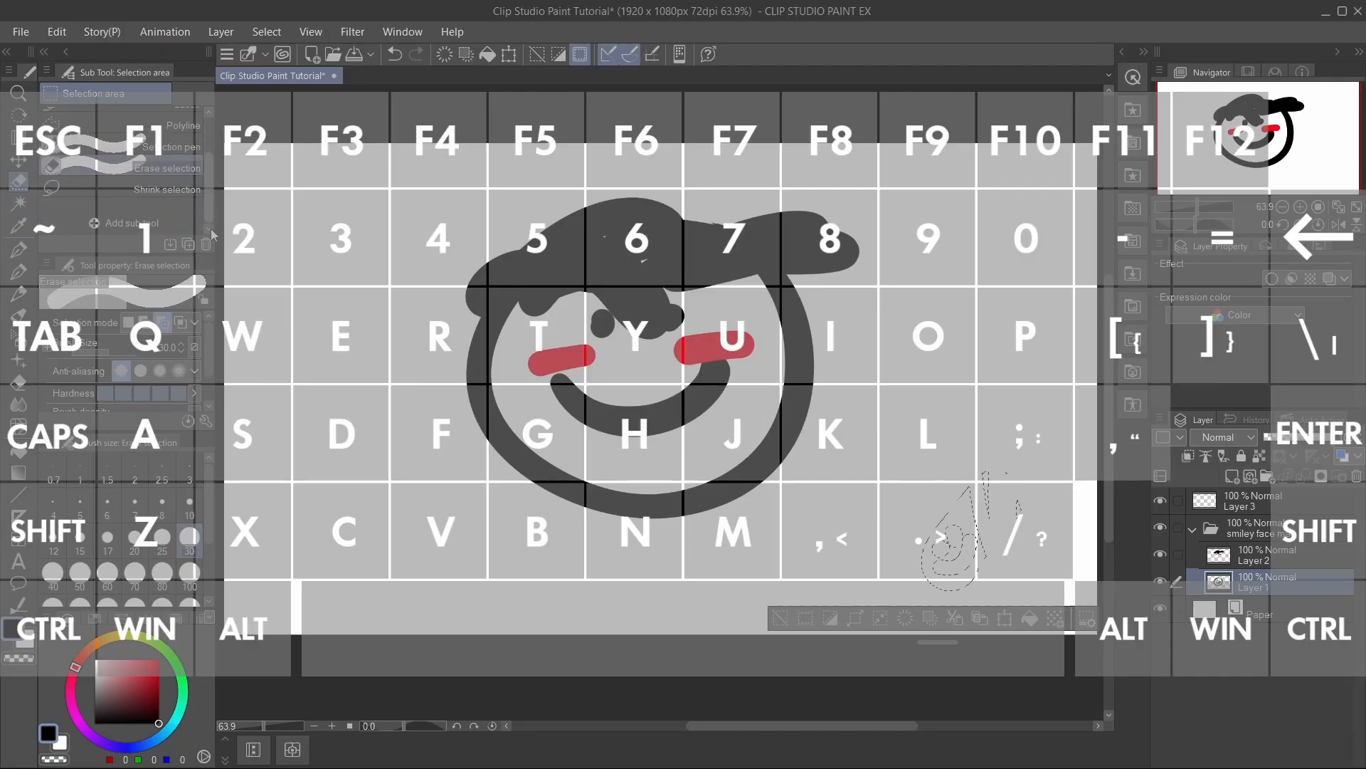
{"action": "left_click", "coordinate": [178, 192]}
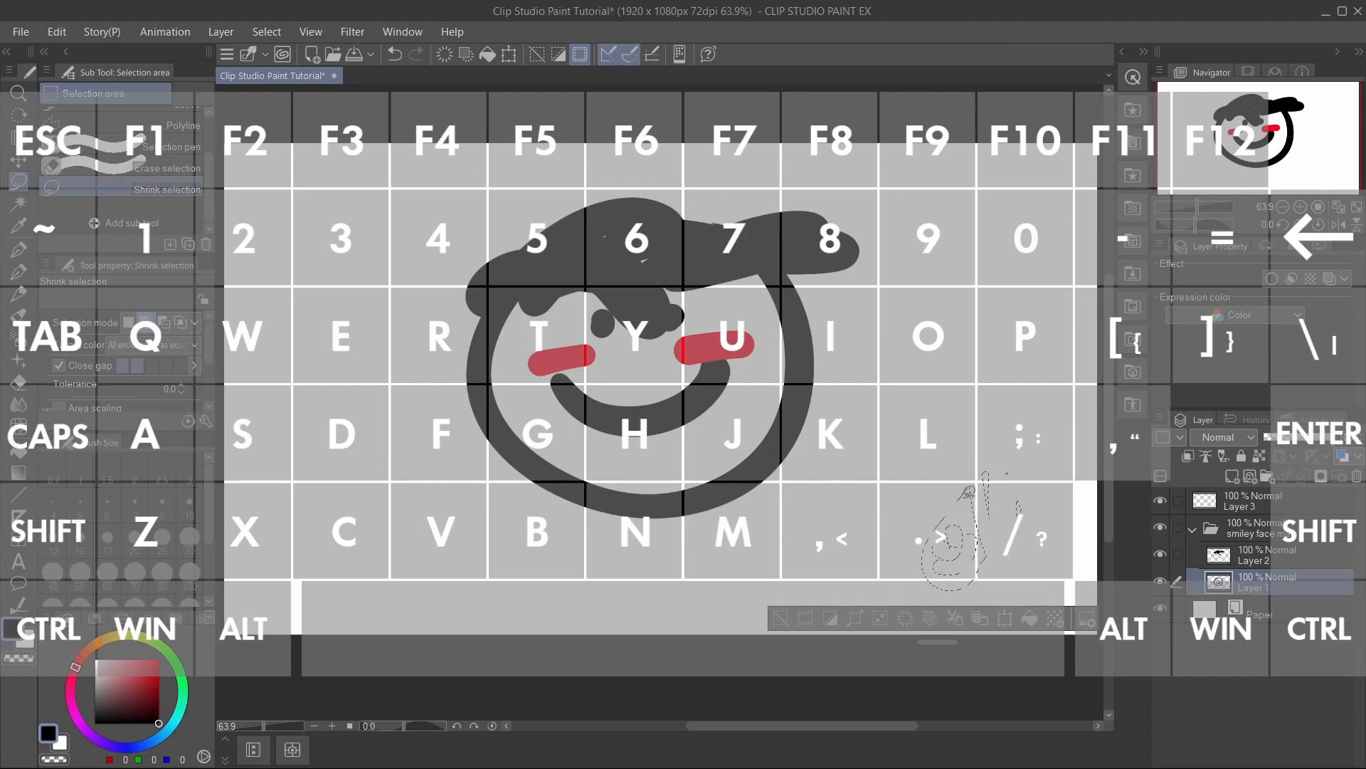
- Auto-select the blank area around the face referring to the editing layer only, and switch Auto select to Refer to all layers
{"action": "left_click", "coordinate": [19, 202]}
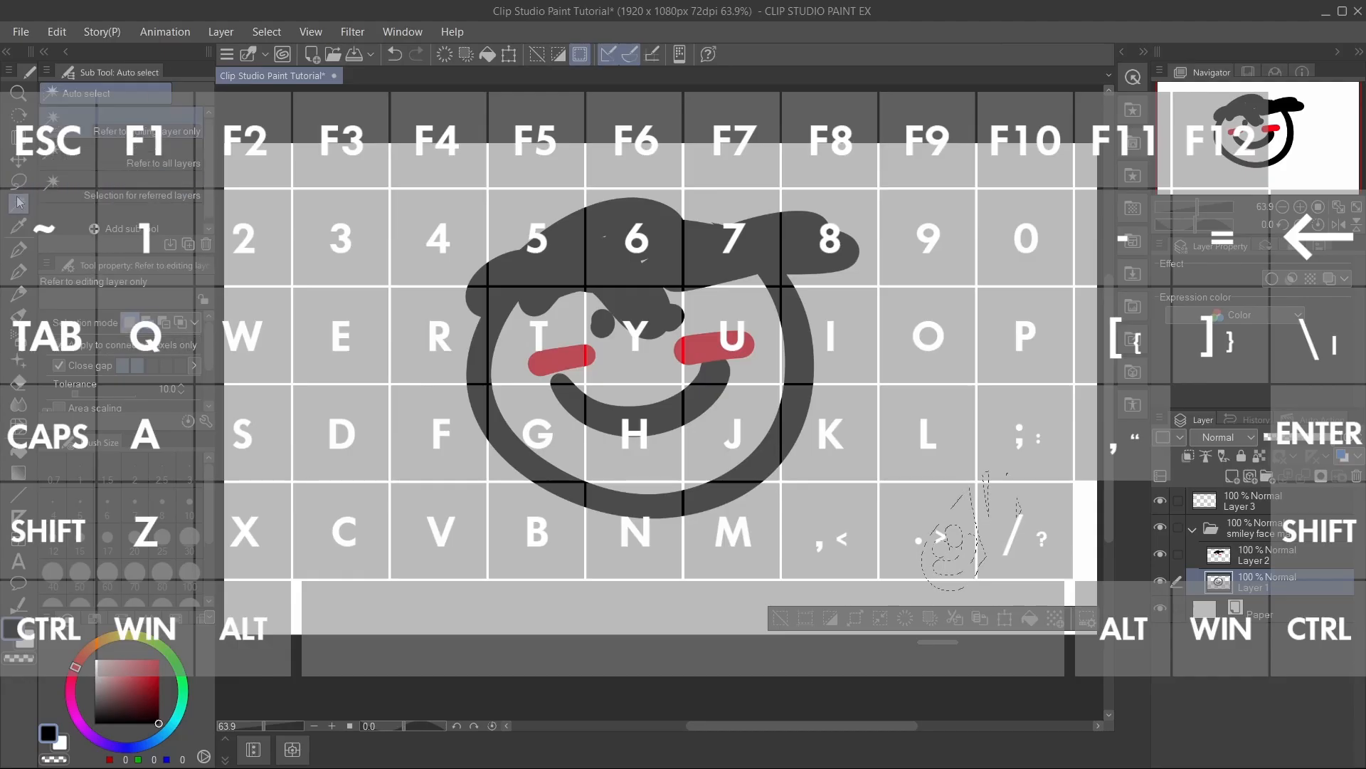
{"action": "left_click", "coordinate": [920, 368]}
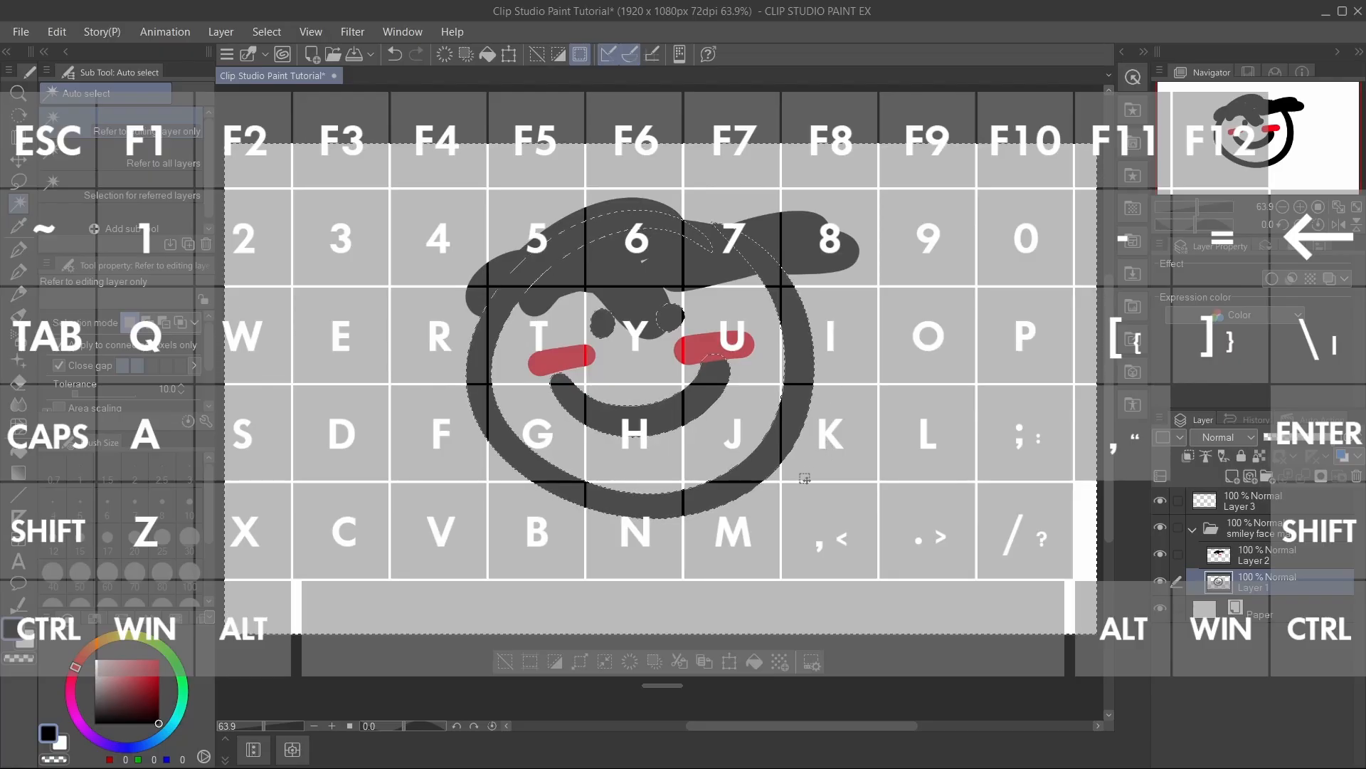
{"action": "left_click", "coordinate": [191, 155]}
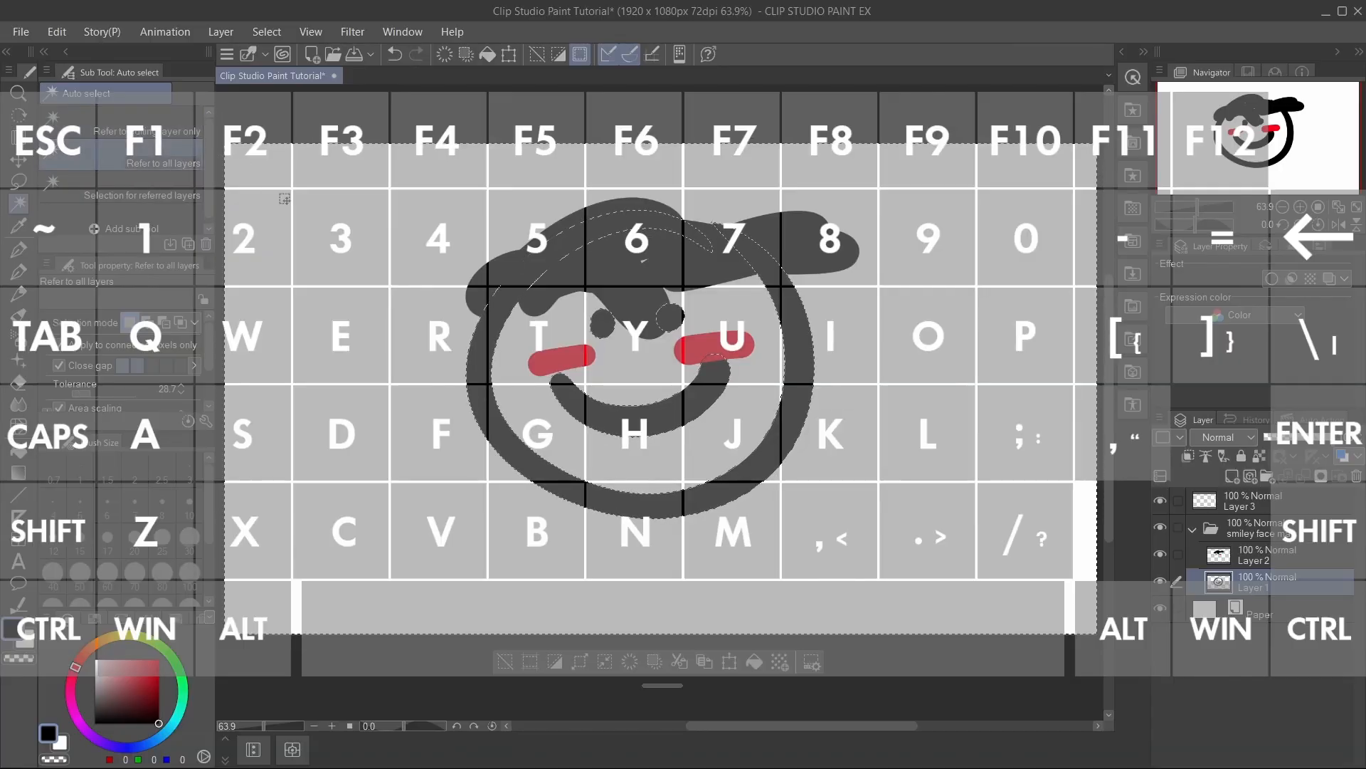
- Choose Auto select's Selection for referred layers, and add Layer 2 and the smiley face folder to the selected layers
{"action": "left_click", "coordinate": [146, 191]}
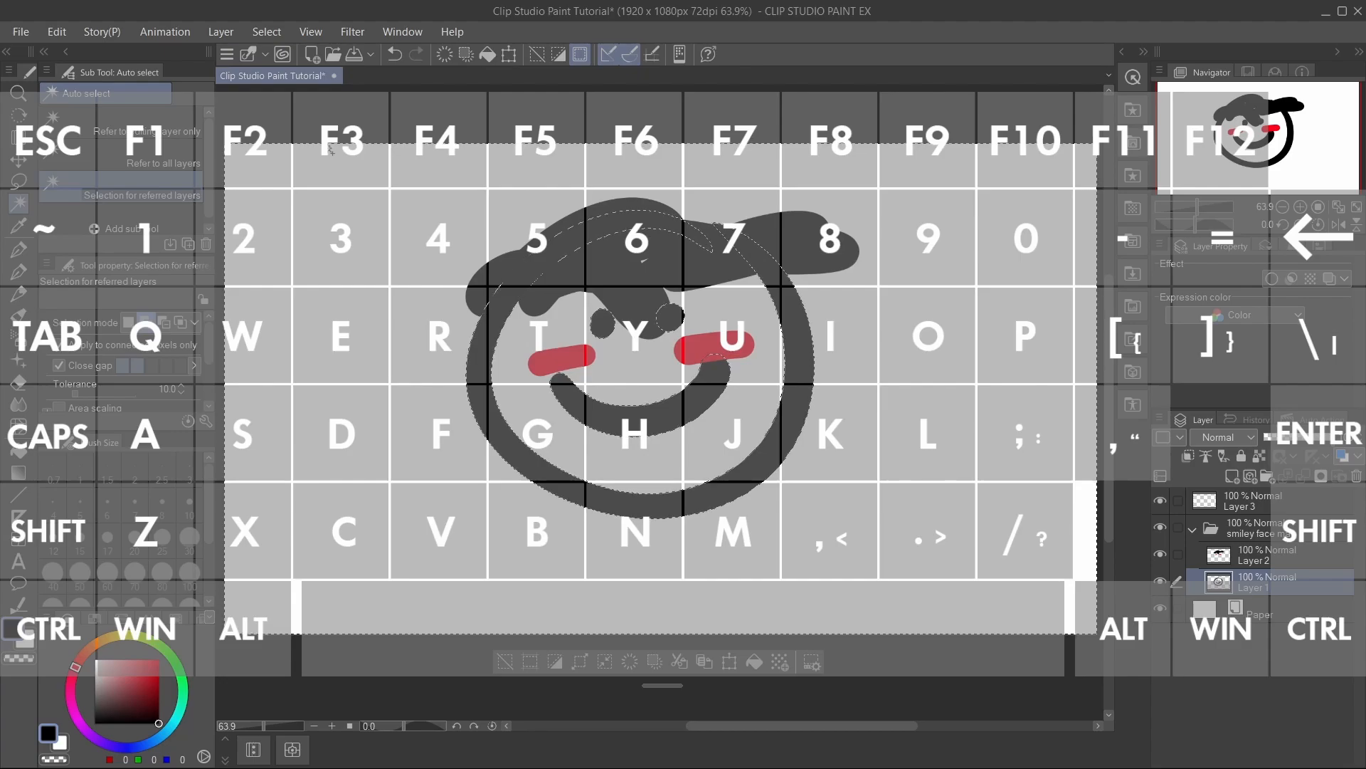
{"action": "left_click", "coordinate": [1324, 555], "text": "shift"}
{"action": "left_click", "coordinate": [1338, 527], "text": "shift"}
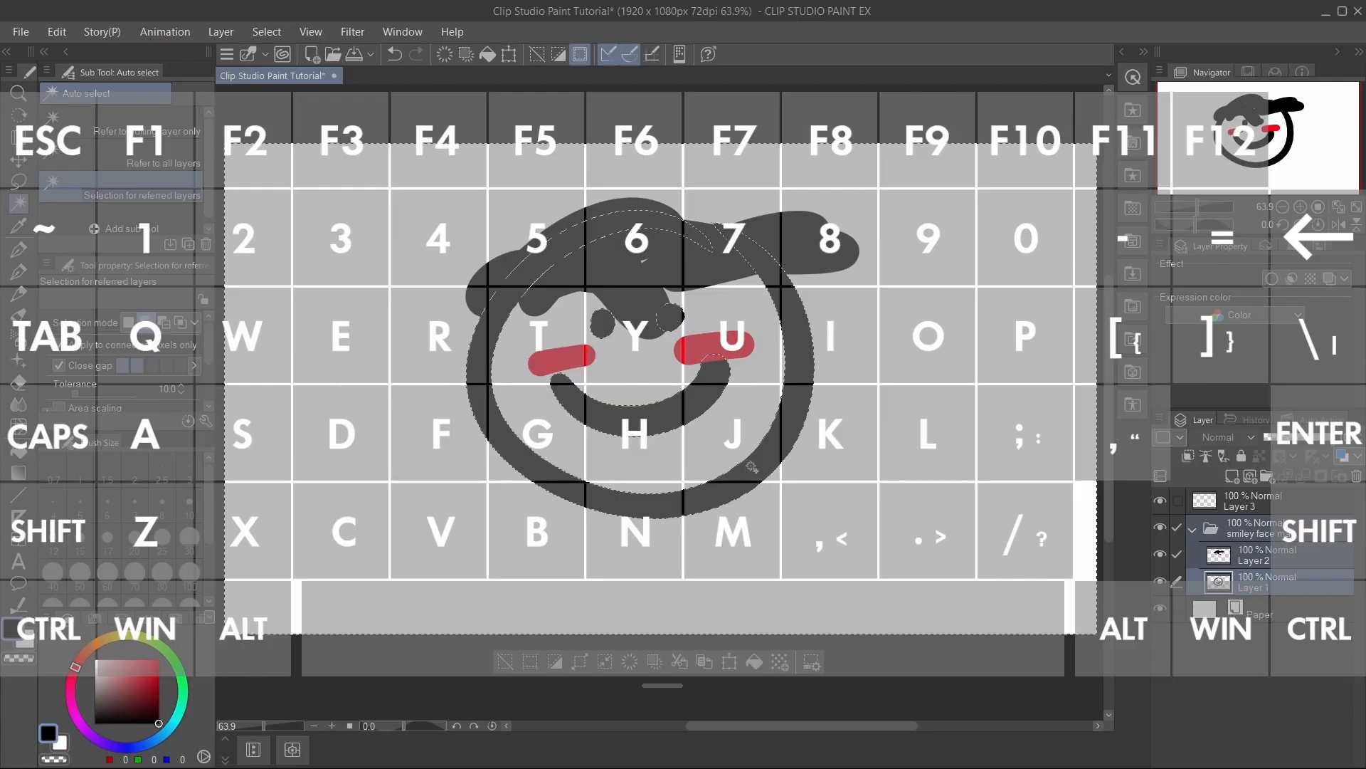
- Switch to the Eyedropper's Pick displayed color sub tool and deselect the selected area
{"action": "key", "text": "i"}
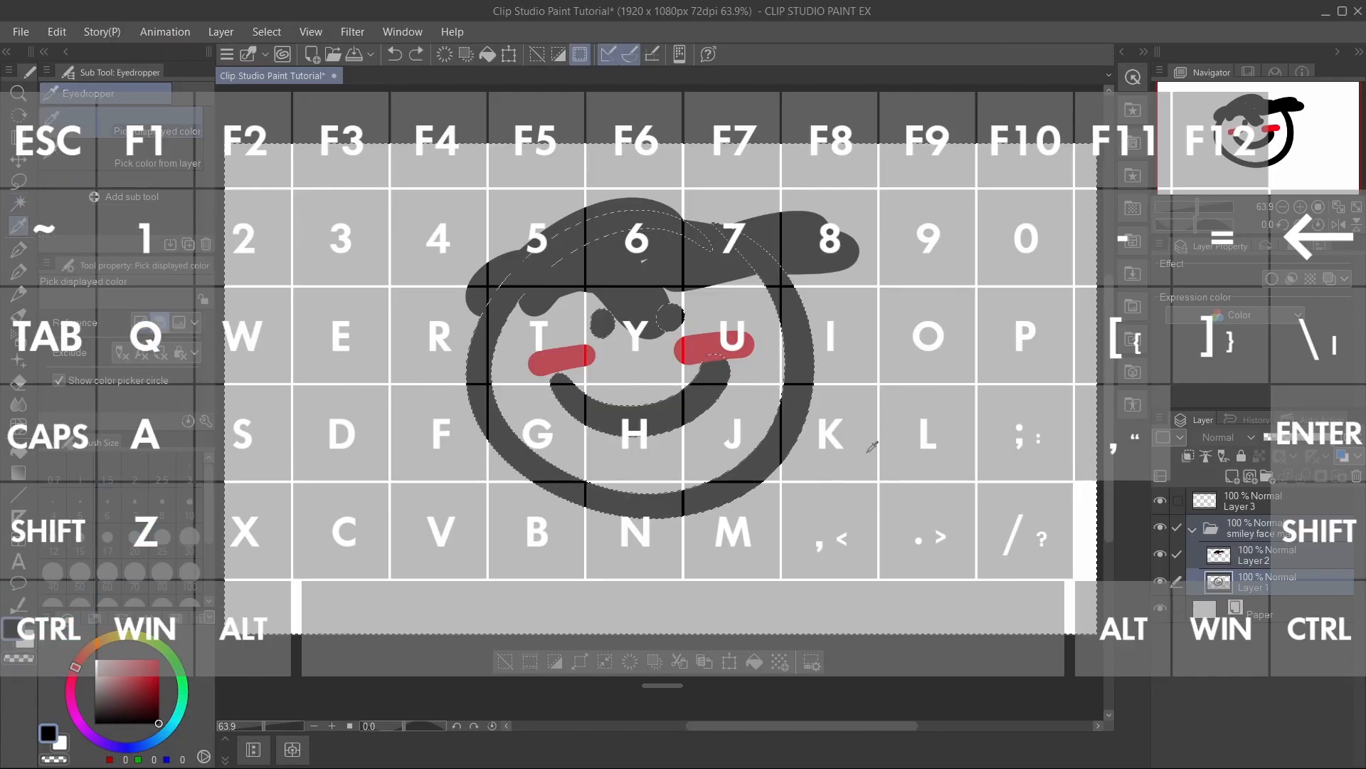
{"action": "key", "text": "ctrl+d"}
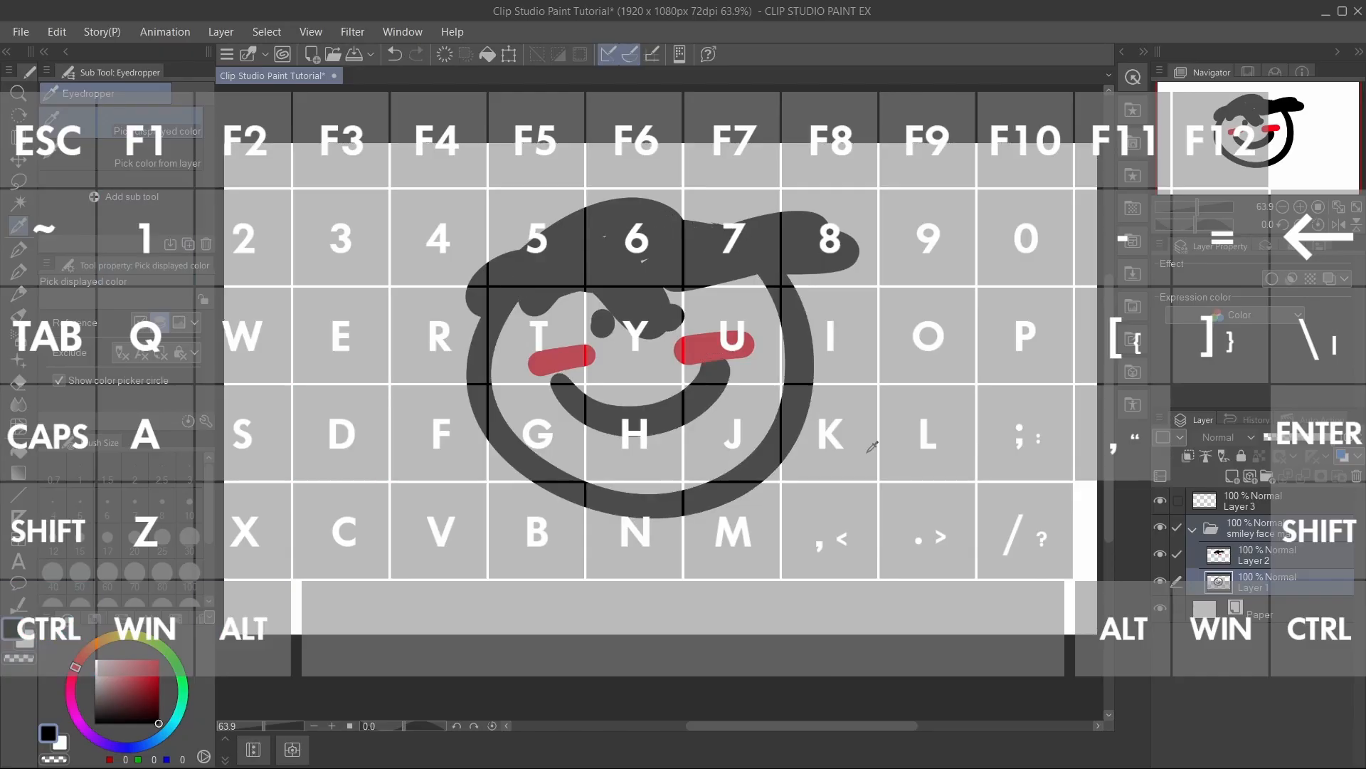
- Pick the red of the smiley face's cheek as the drawing color with the Eyedropper
{"action": "key", "text": "ctrl+d"}
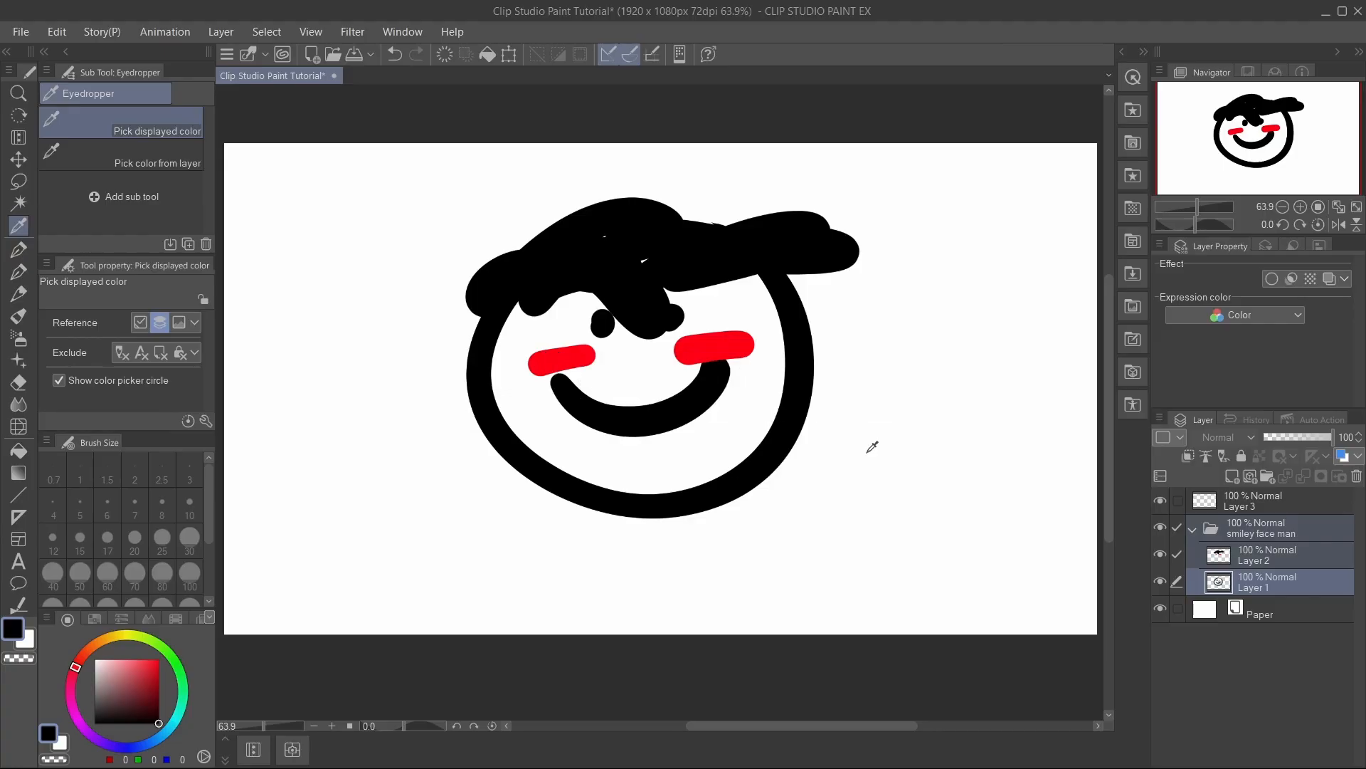
{"action": "key", "text": "m"}
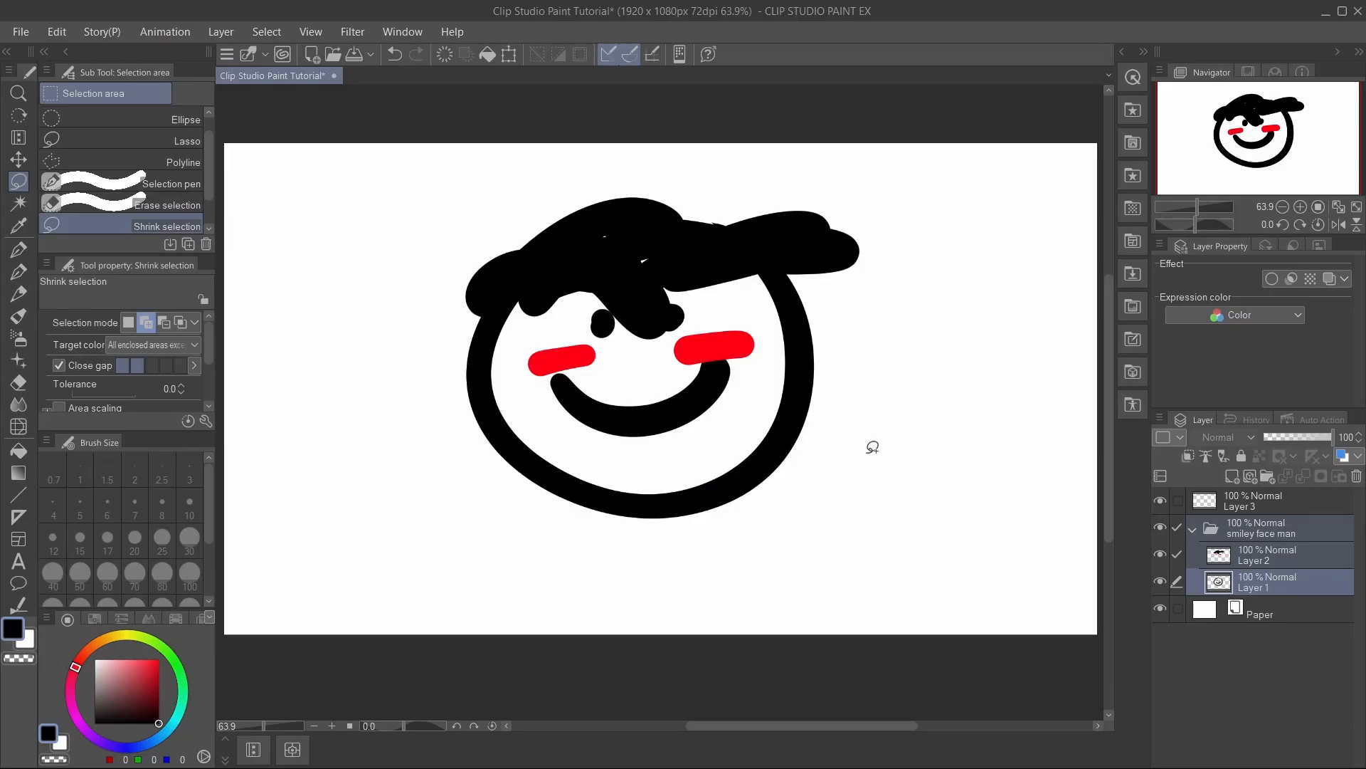
{"action": "left_click", "coordinate": [25, 233]}
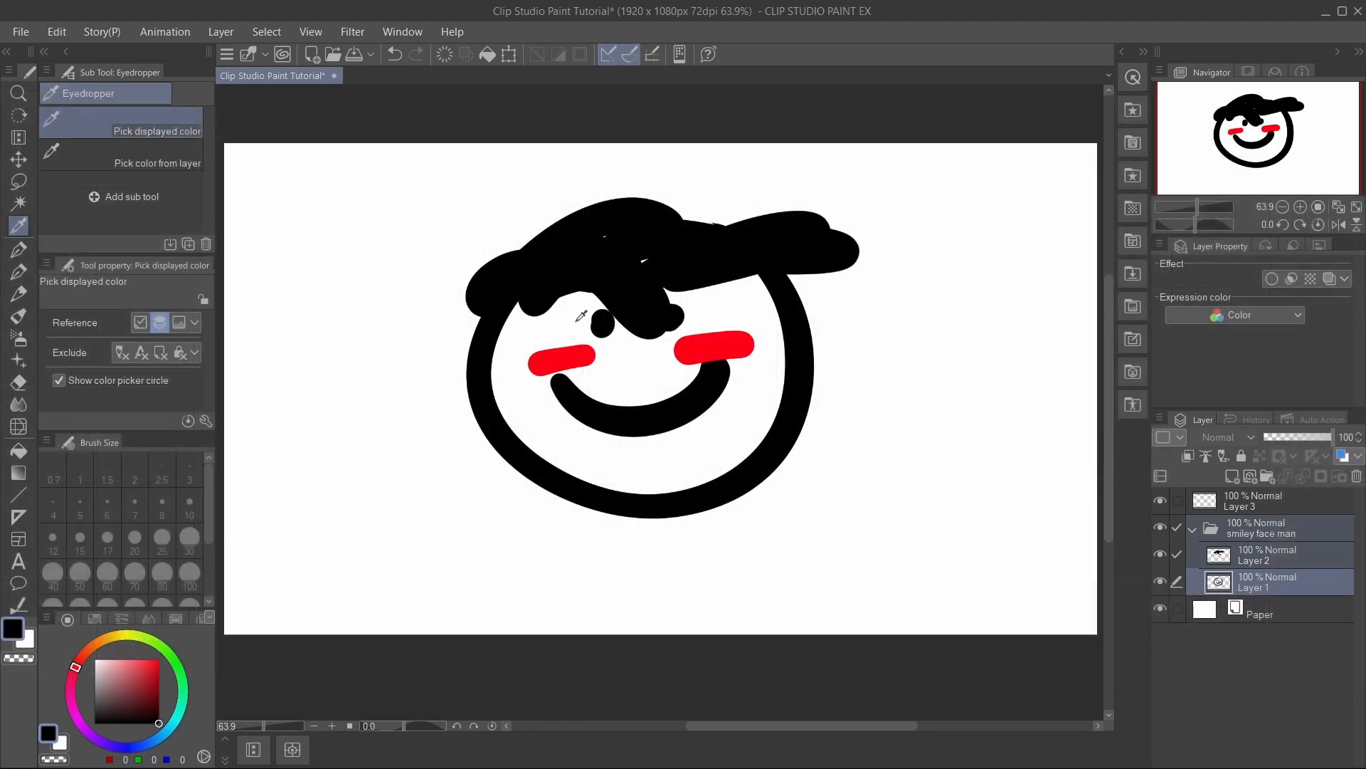
{"action": "left_click_drag", "start_coordinate": [573, 347], "coordinate": [863, 451]}
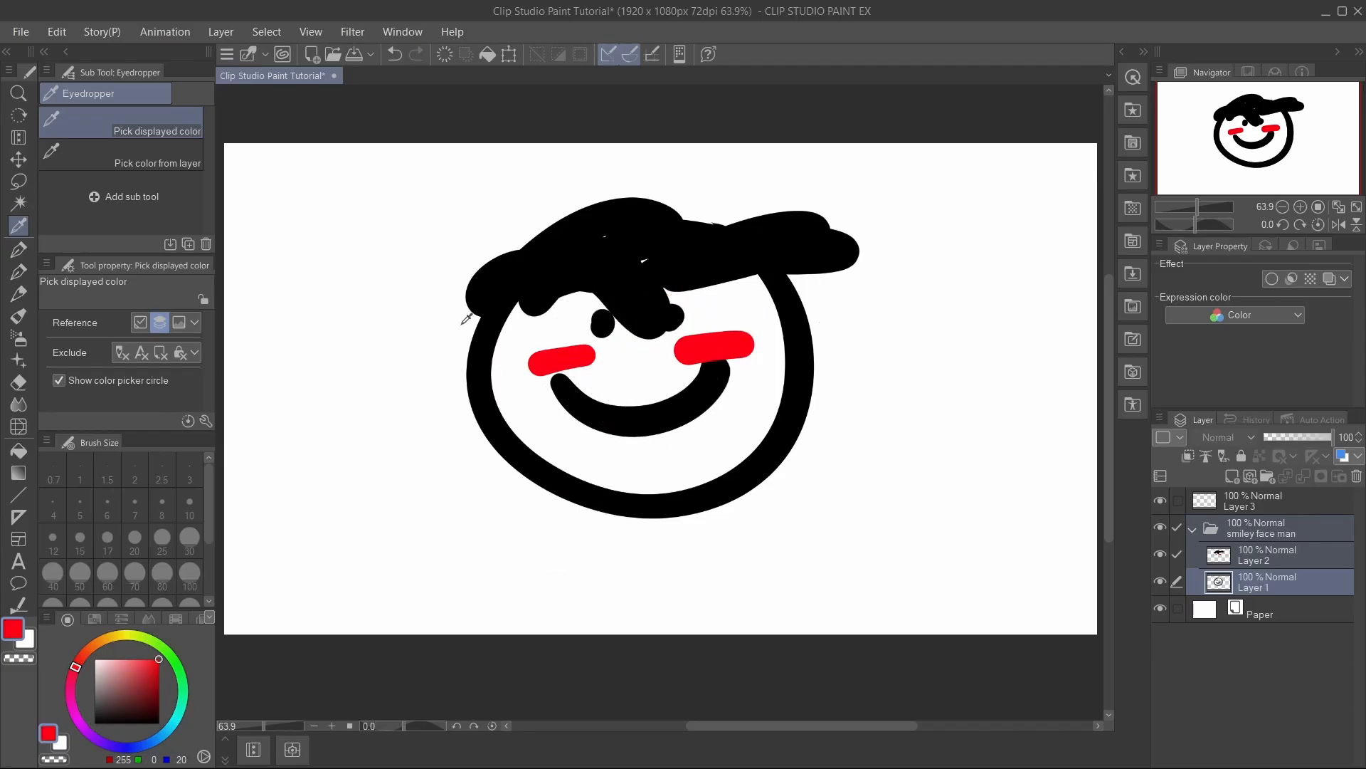
- Try a red stroke across the canvas behind the hair with the custom pen, and undo it
{"action": "left_click", "coordinate": [18, 249]}
{"action": "mouse_move", "coordinate": [413, 304]}
{"action": "left_mouse_down"}
{"action": "mouse_move", "coordinate": [799, 207]}
{"action": "mouse_move", "coordinate": [1100, 156]}
{"action": "left_mouse_up"}
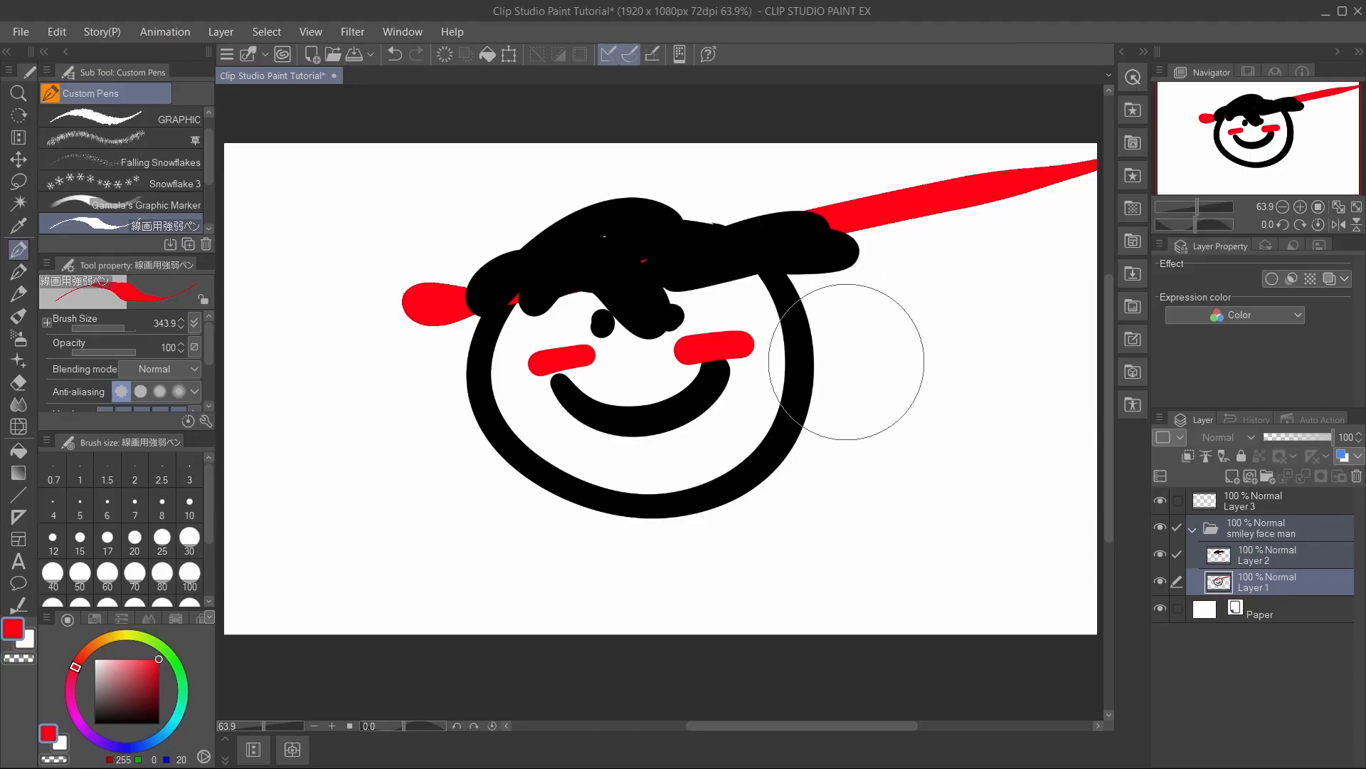
{"action": "key", "text": "ctrl+z"}
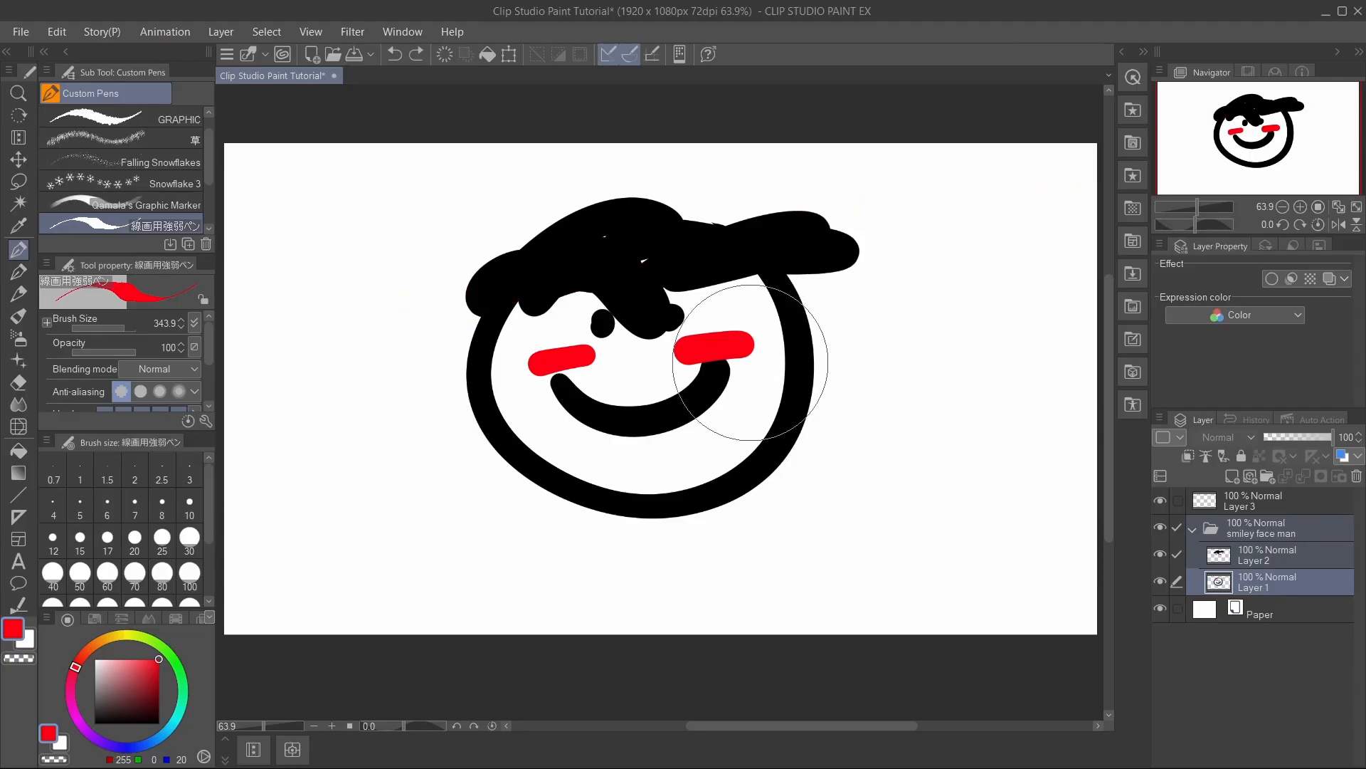
- Make Layer 3 active for drawing with the G-pen, and hide and collapse the smiley face man folder
{"action": "left_click", "coordinate": [19, 293]}
{"action": "left_click", "coordinate": [19, 272]}
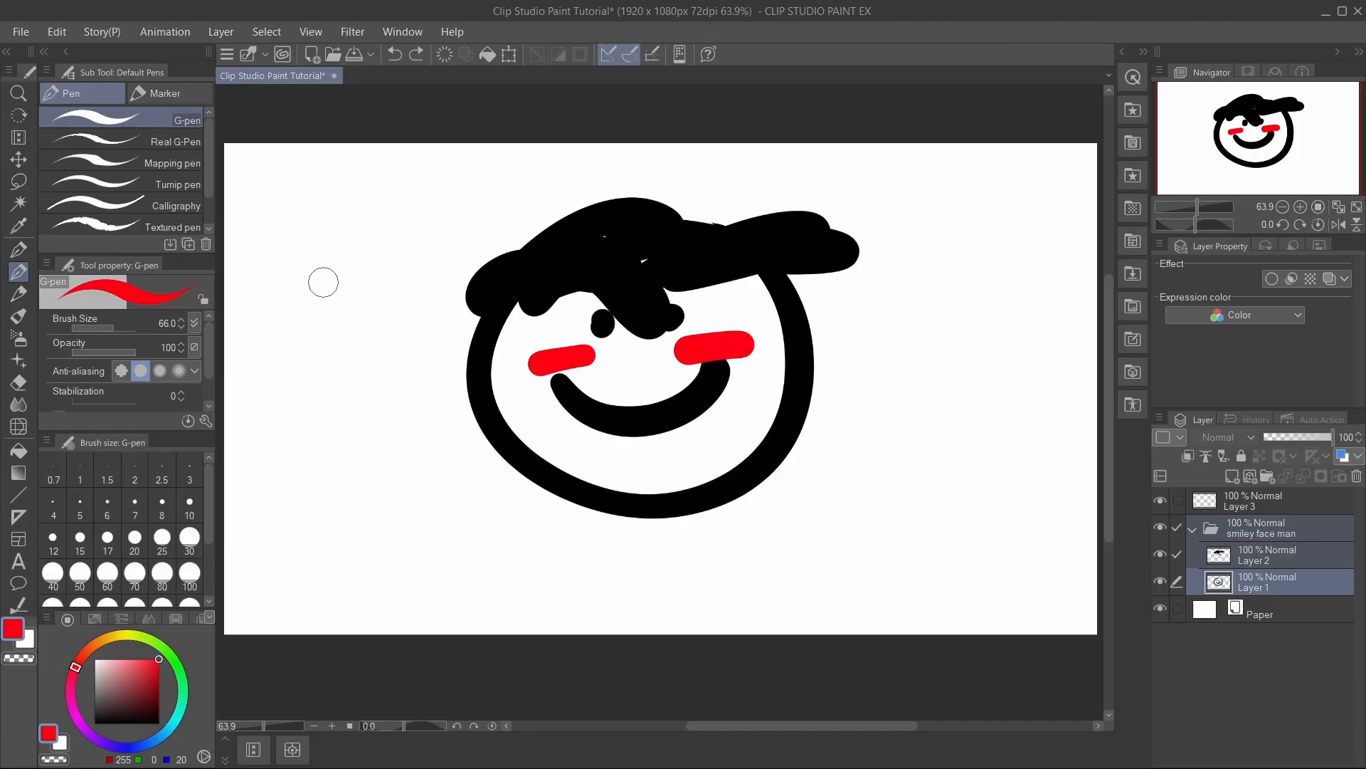
{"action": "left_click", "coordinate": [1300, 498]}
{"action": "left_click", "coordinate": [1267, 579]}
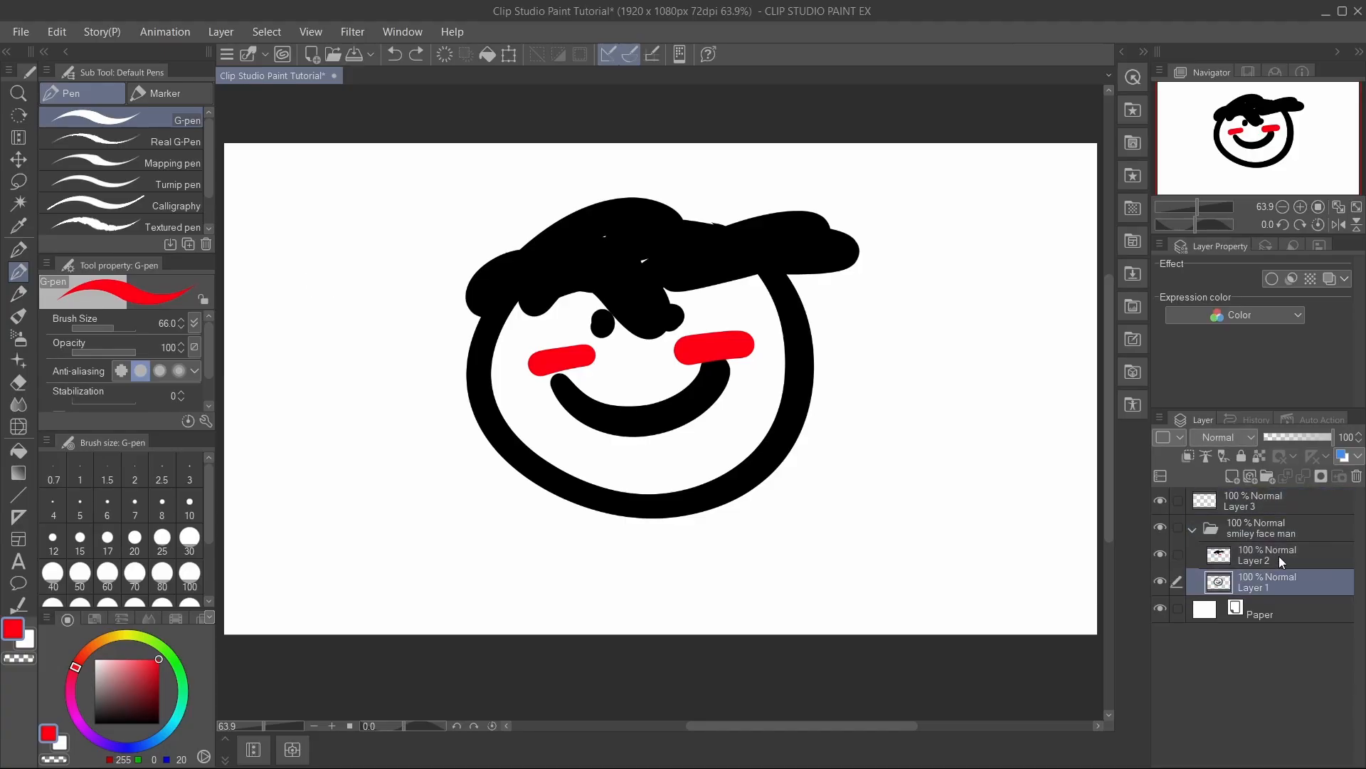
{"action": "left_click", "coordinate": [1294, 502]}
{"action": "left_click", "coordinate": [1161, 528]}
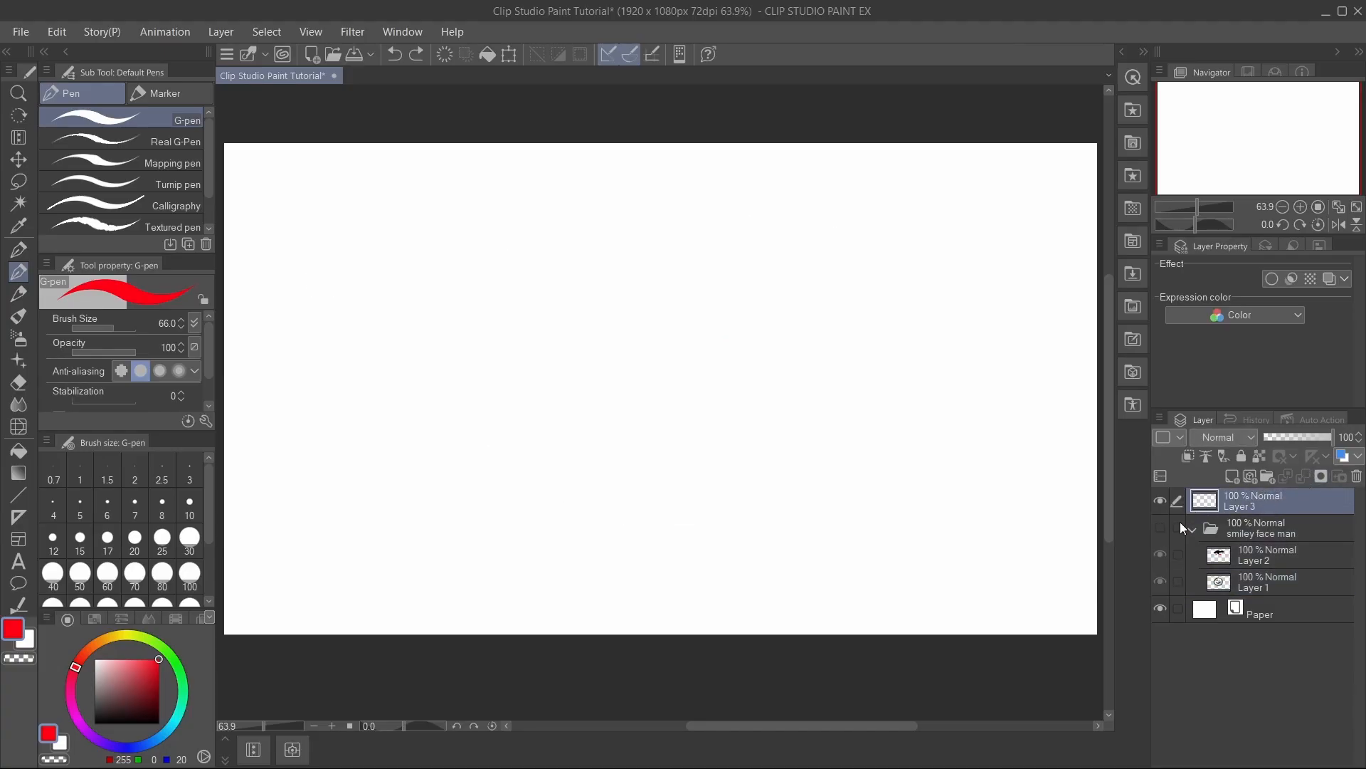
{"action": "left_click", "coordinate": [1192, 529]}
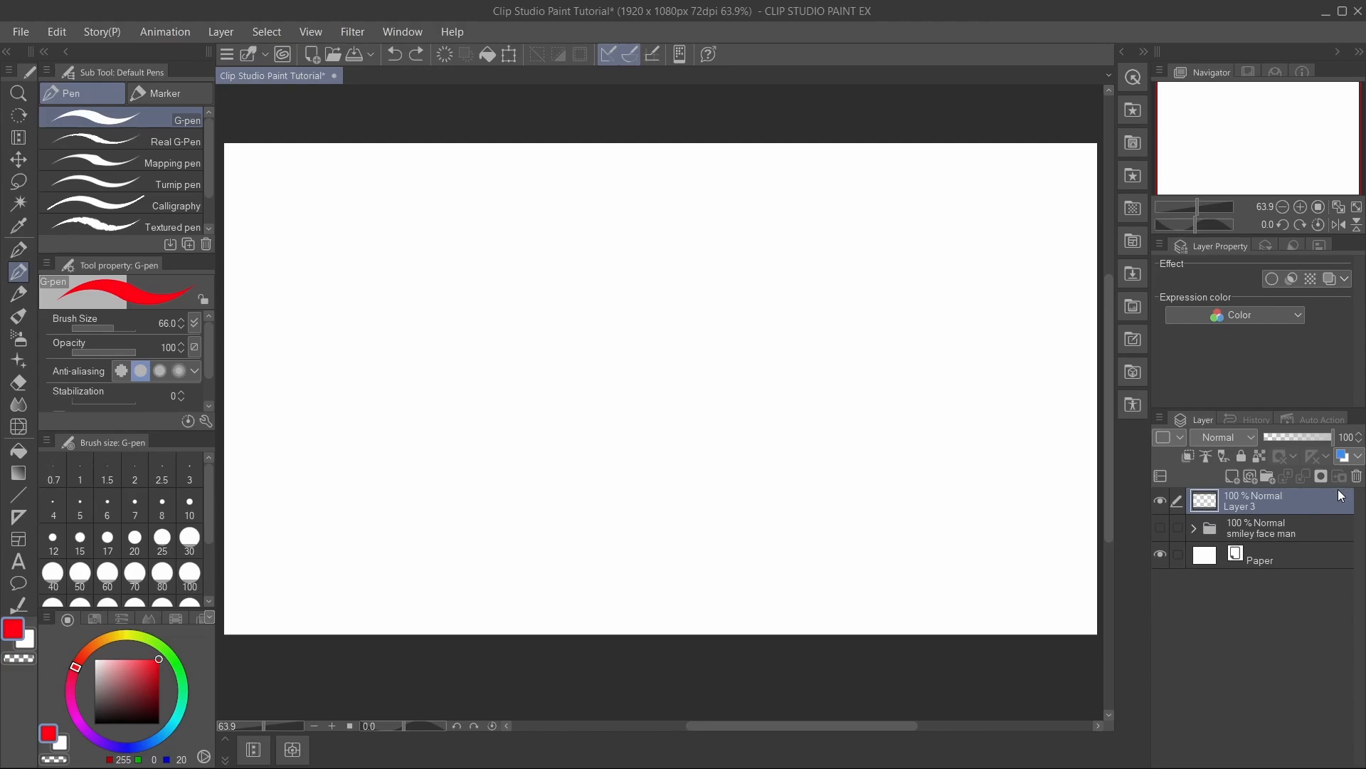
- Try deleting the smiley face man folder, undo the deletion and reselect Layer 3
{"action": "left_click", "coordinate": [1318, 530]}
{"action": "left_click", "coordinate": [1357, 476]}
{"action": "left_click", "coordinate": [694, 300]}
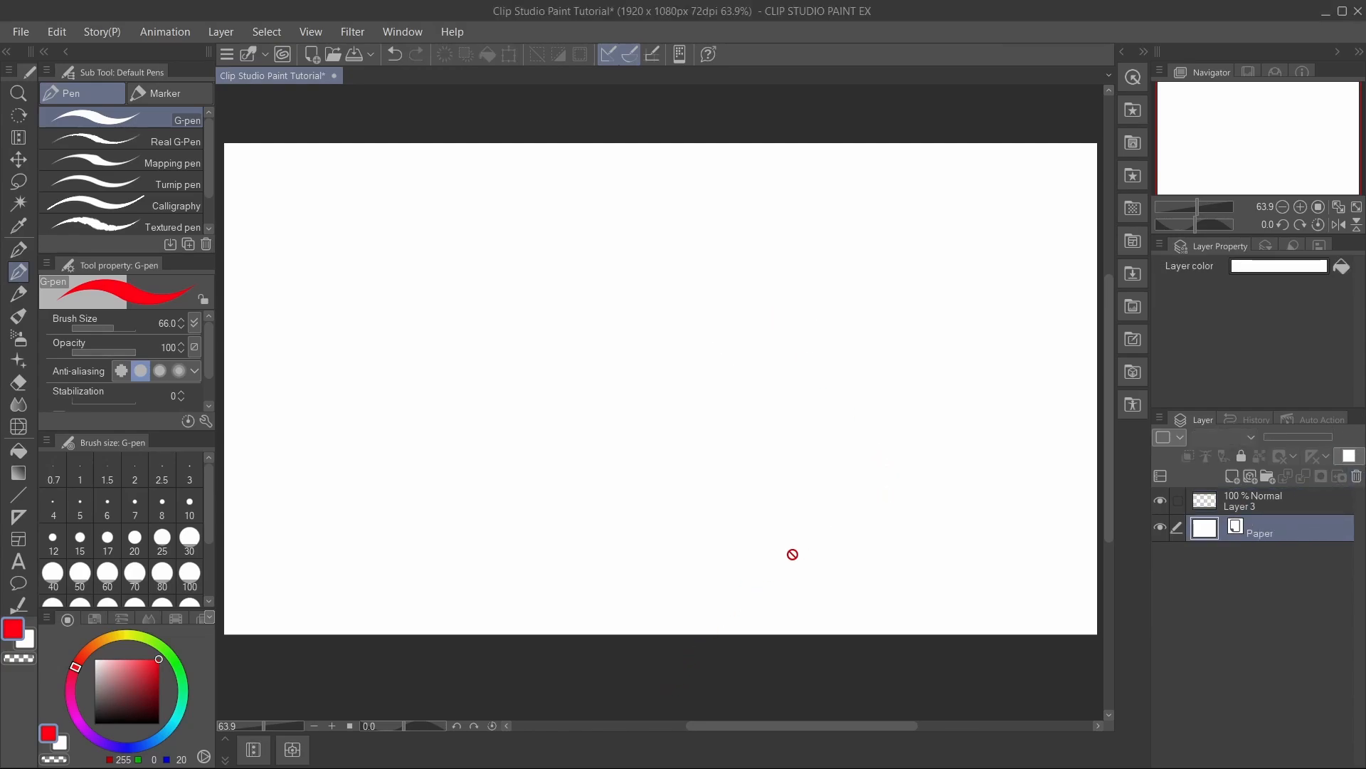
{"action": "key", "text": "ctrl+z"}
{"action": "left_click", "coordinate": [1267, 502]}
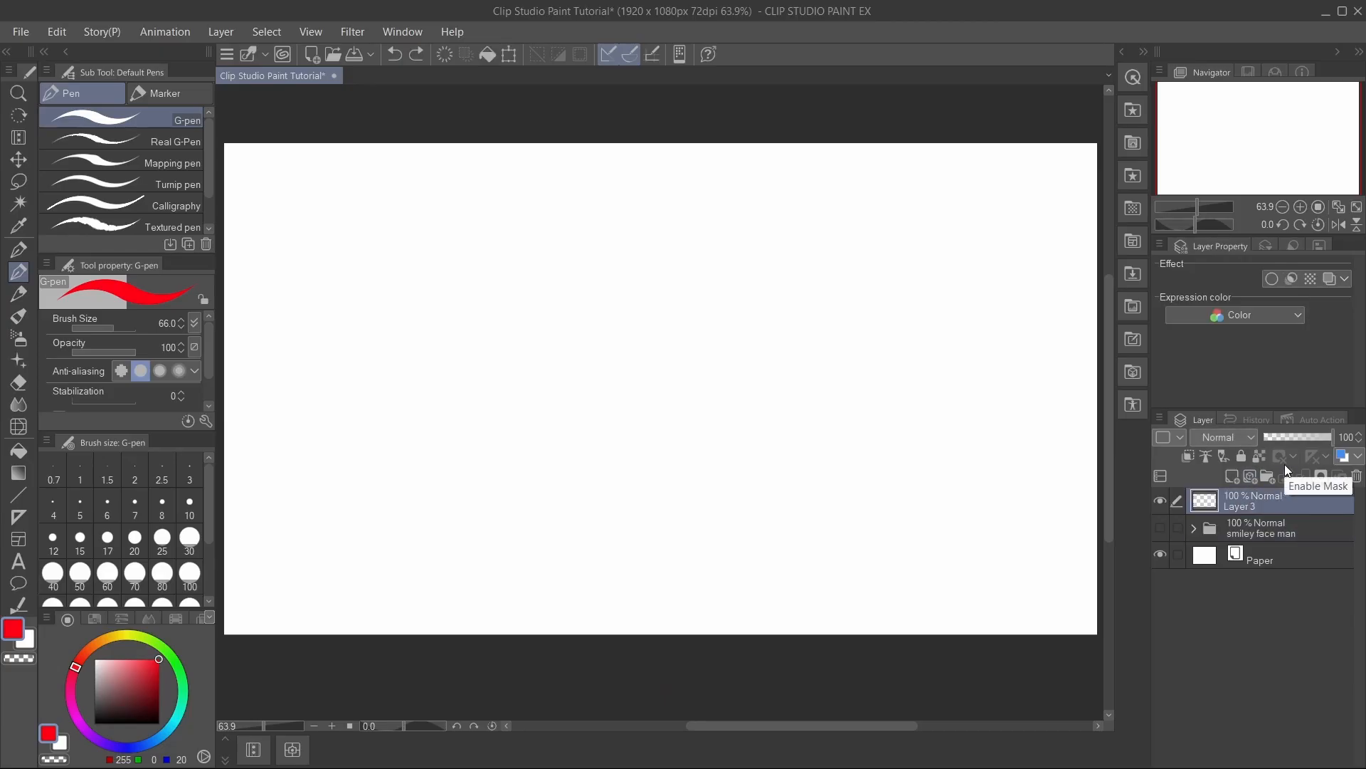
- Draw four red diagonal G-pen strokes across the canvas on Layer 3 and cross them with two opposite strokes
{"action": "left_click_drag", "start_coordinate": [322, 546], "coordinate": [696, 210]}
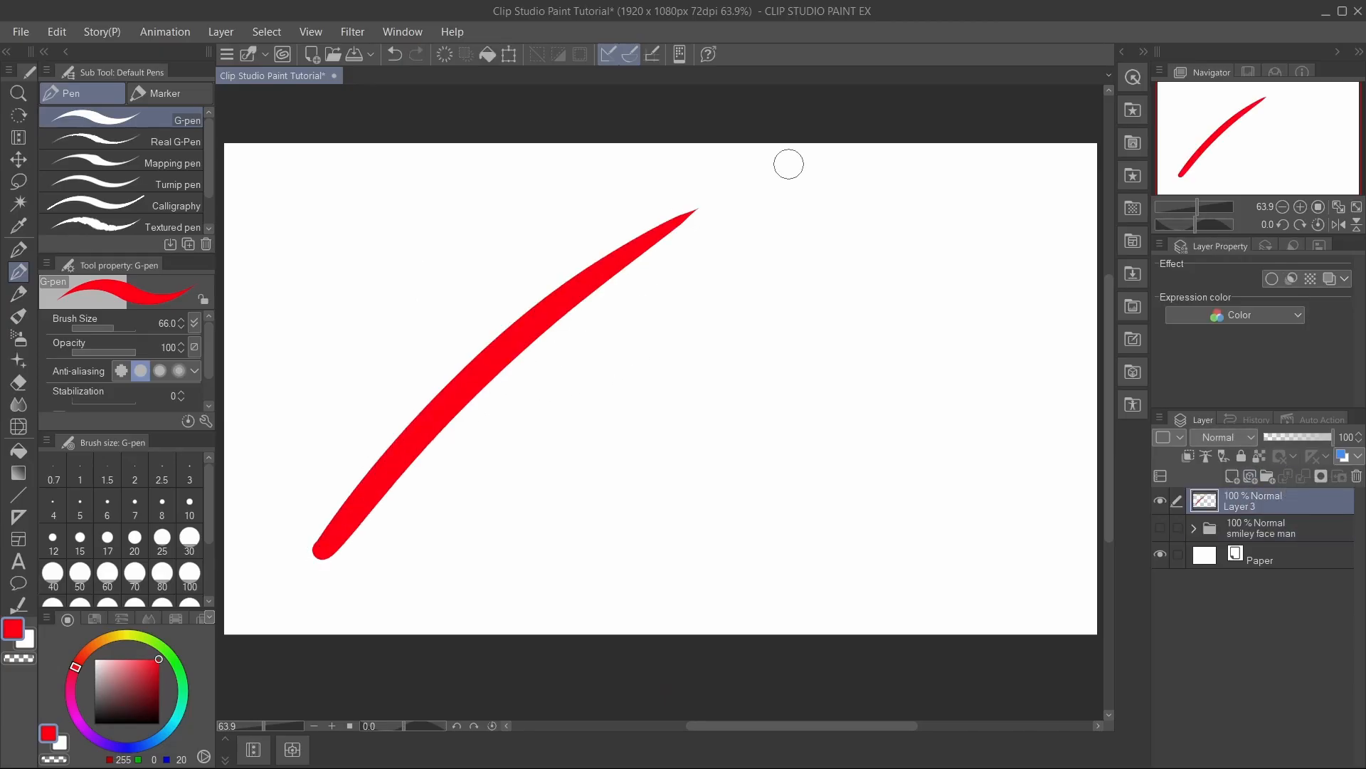
{"action": "left_click_drag", "start_coordinate": [530, 580], "coordinate": [824, 300]}
{"action": "left_click_drag", "start_coordinate": [749, 553], "coordinate": [1005, 333]}
{"action": "left_click_drag", "start_coordinate": [907, 543], "coordinate": [1053, 407]}
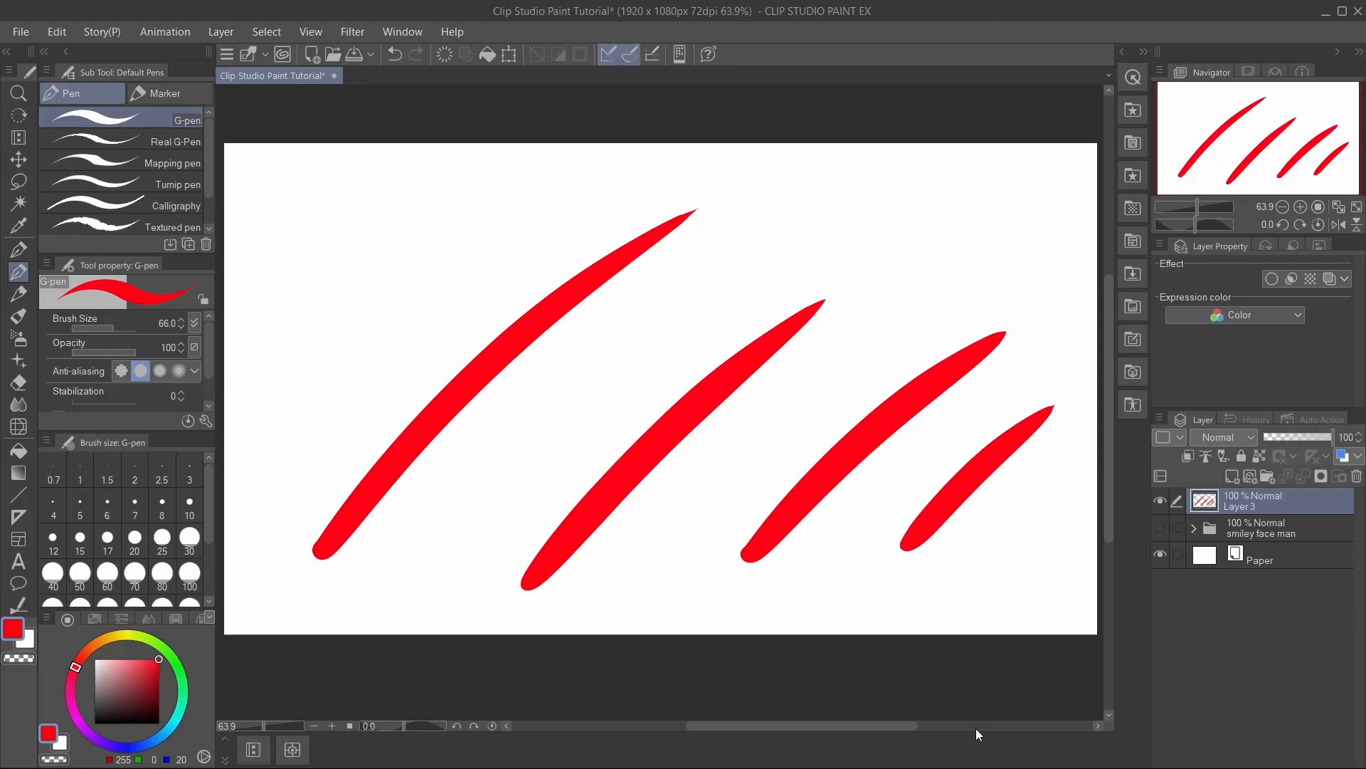
{"action": "left_click_drag", "start_coordinate": [511, 322], "coordinate": [658, 492]}
{"action": "left_click_drag", "start_coordinate": [629, 283], "coordinate": [751, 489]}
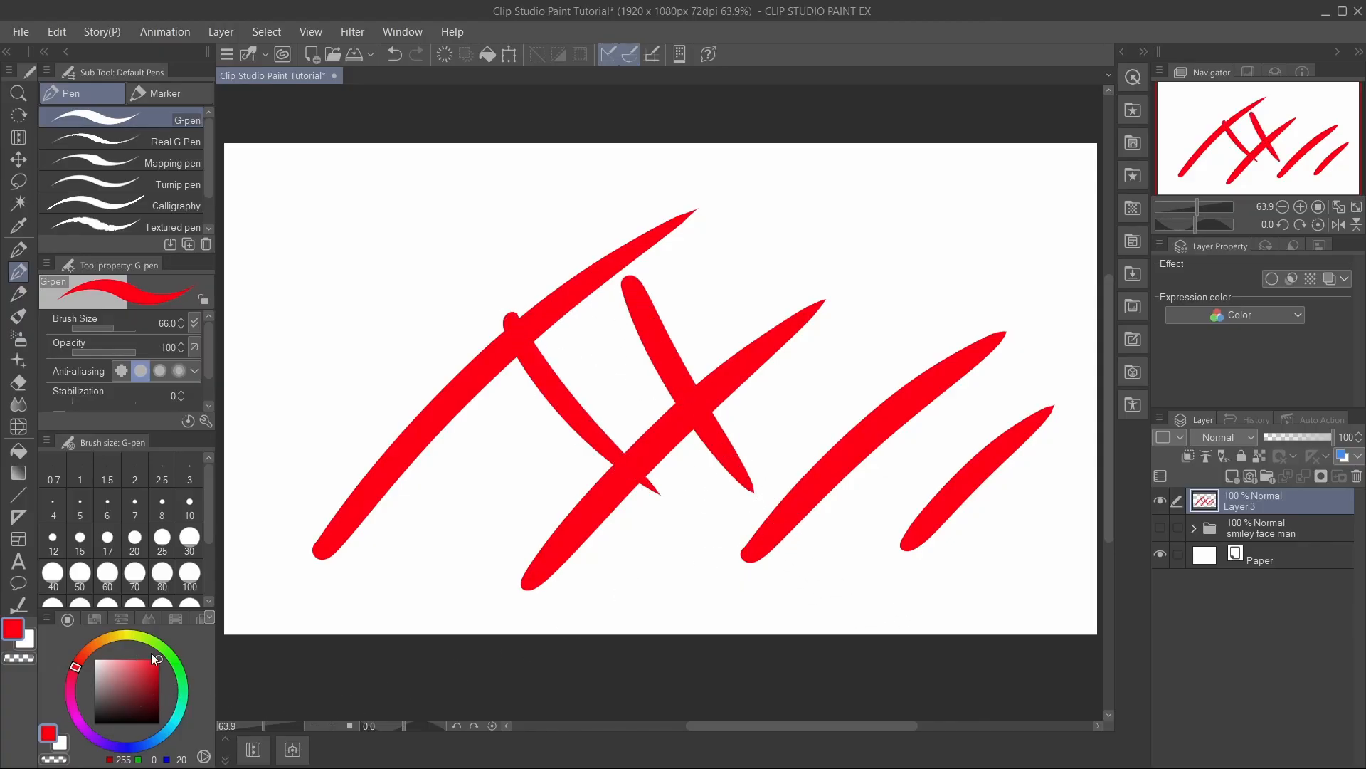
- Set the drawing color to black and adjust its hue and shade on the color wheel
{"action": "mouse_move", "coordinate": [138, 689]}
{"action": "left_mouse_down"}
{"action": "mouse_move", "coordinate": [109, 694]}
{"action": "mouse_move", "coordinate": [134, 723]}
{"action": "left_mouse_up"}
{"action": "left_click", "coordinate": [85, 658]}
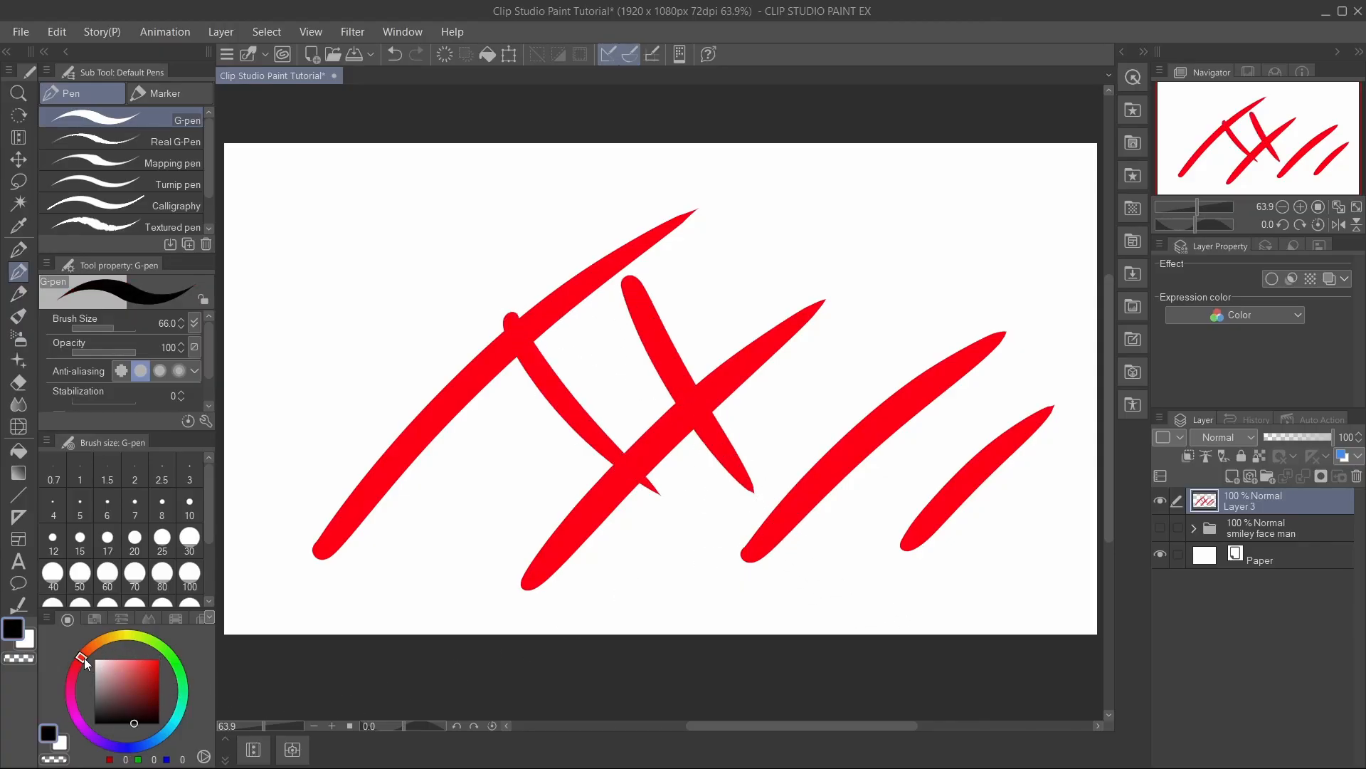
{"action": "left_click_drag", "start_coordinate": [84, 658], "coordinate": [88, 656]}
{"action": "left_click_drag", "start_coordinate": [133, 701], "coordinate": [209, 587]}
{"action": "mouse_move", "coordinate": [83, 657]}
{"action": "left_mouse_down"}
{"action": "mouse_move", "coordinate": [100, 628]}
{"action": "mouse_move", "coordinate": [173, 644]}
{"action": "mouse_move", "coordinate": [130, 745]}
{"action": "mouse_move", "coordinate": [73, 672]}
{"action": "mouse_move", "coordinate": [110, 702]}
{"action": "mouse_move", "coordinate": [105, 720]}
{"action": "left_mouse_up"}
- Show the saved color sets and switch from Rift to Default color set
{"action": "left_click", "coordinate": [94, 618]}
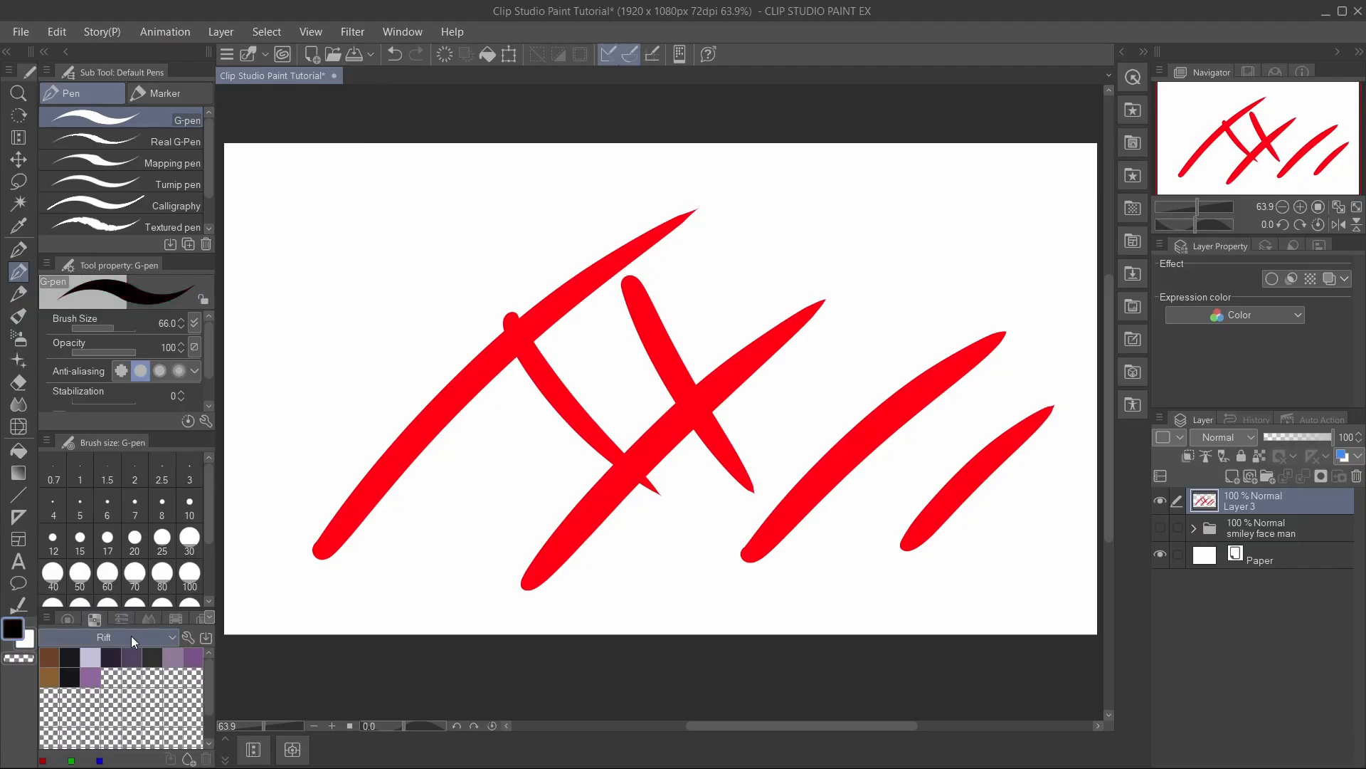
{"action": "left_click", "coordinate": [128, 638]}
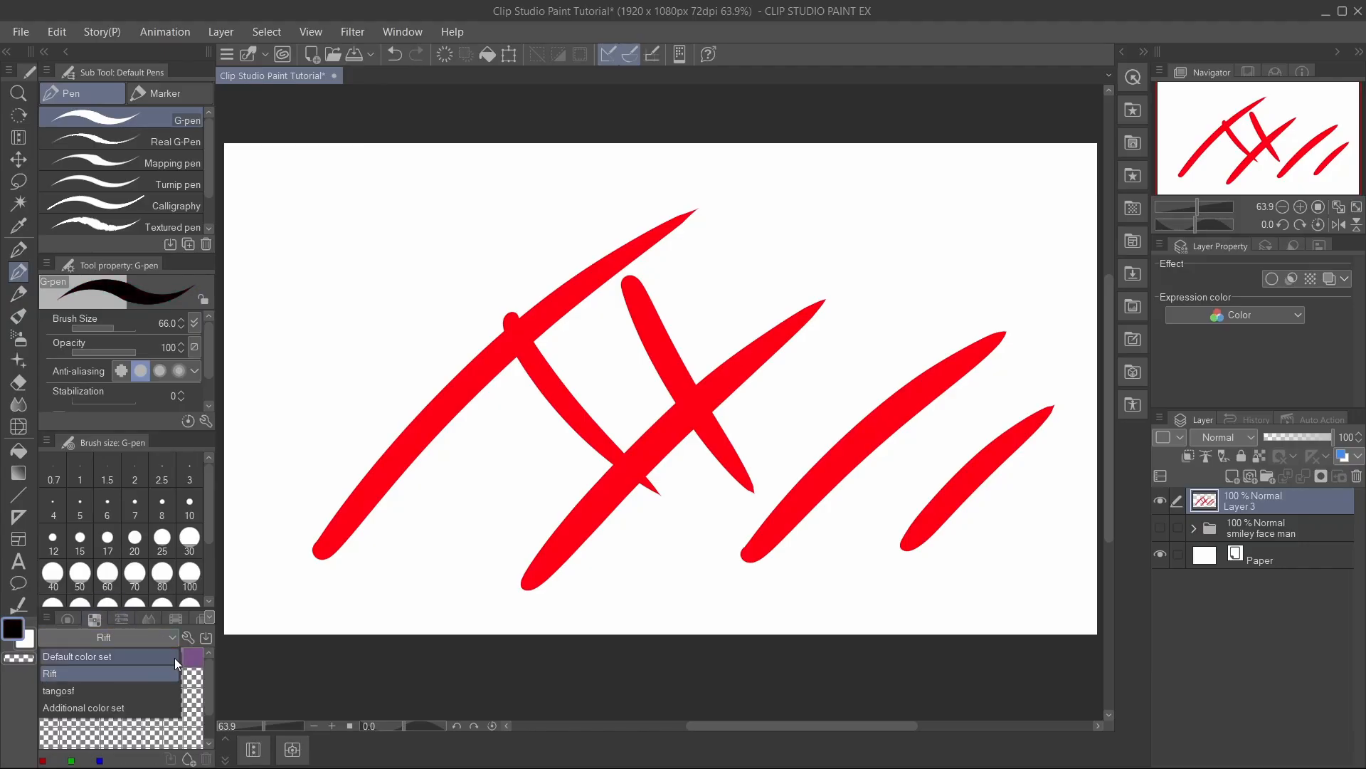
{"action": "left_click", "coordinate": [125, 657]}
- Examine the color sliders in their RGB, HSV and CMYK modes
{"action": "left_click", "coordinate": [147, 619]}
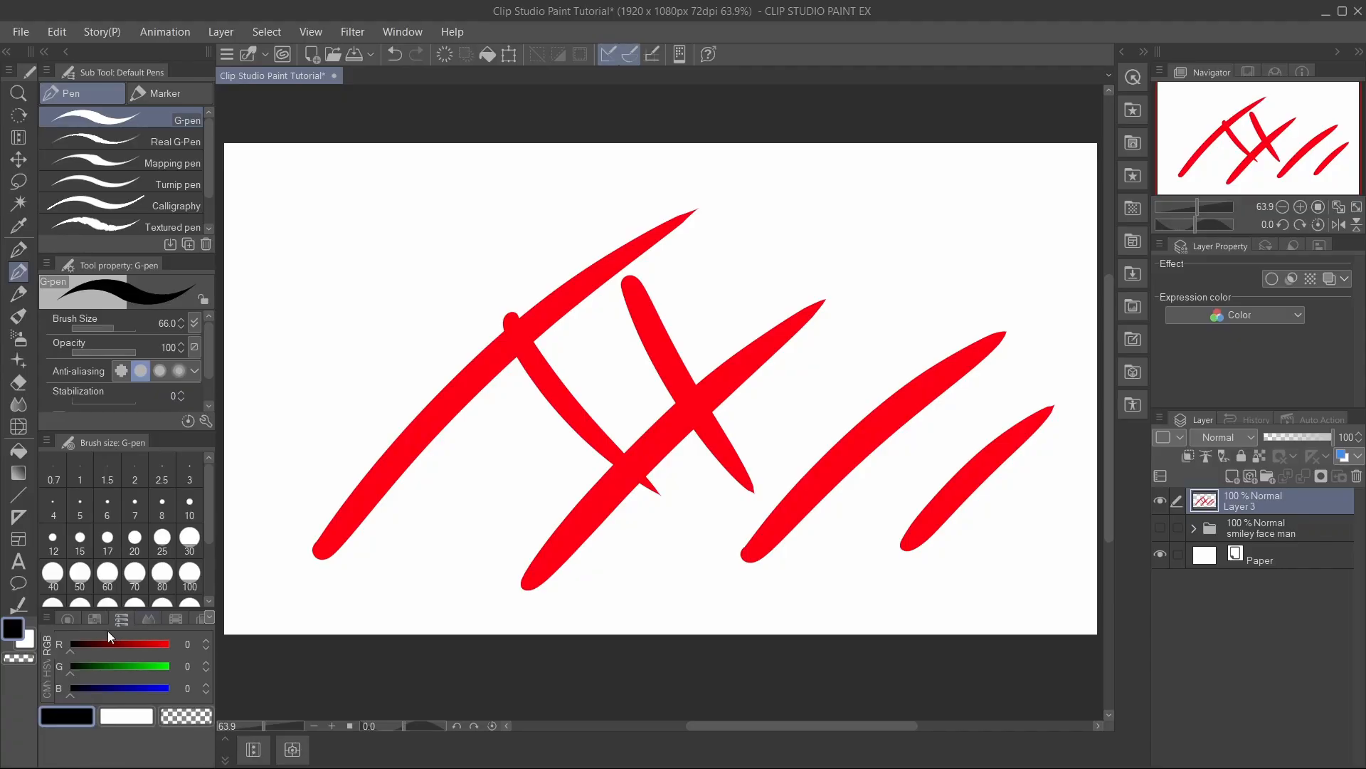
{"action": "left_click", "coordinate": [49, 687]}
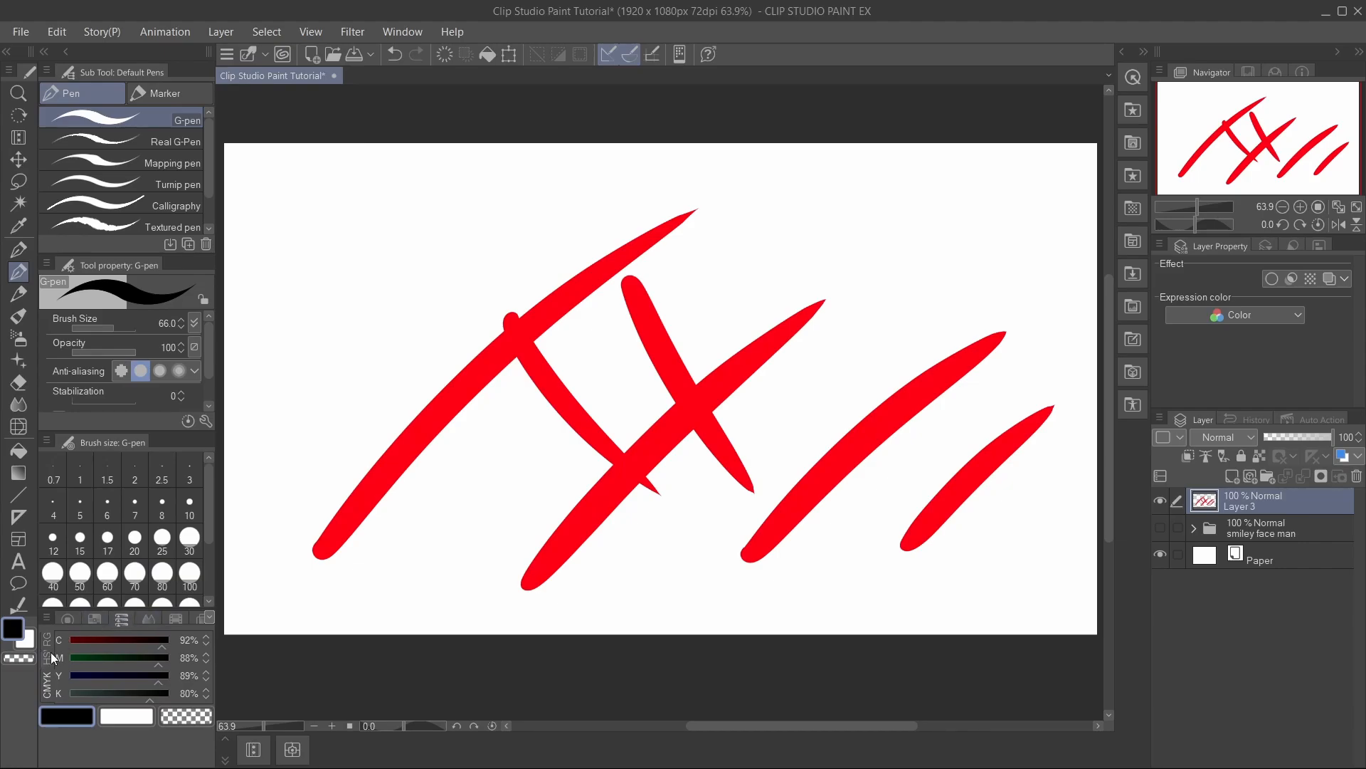
{"action": "left_click", "coordinate": [53, 666]}
{"action": "left_click", "coordinate": [54, 652]}
{"action": "left_click", "coordinate": [47, 669]}
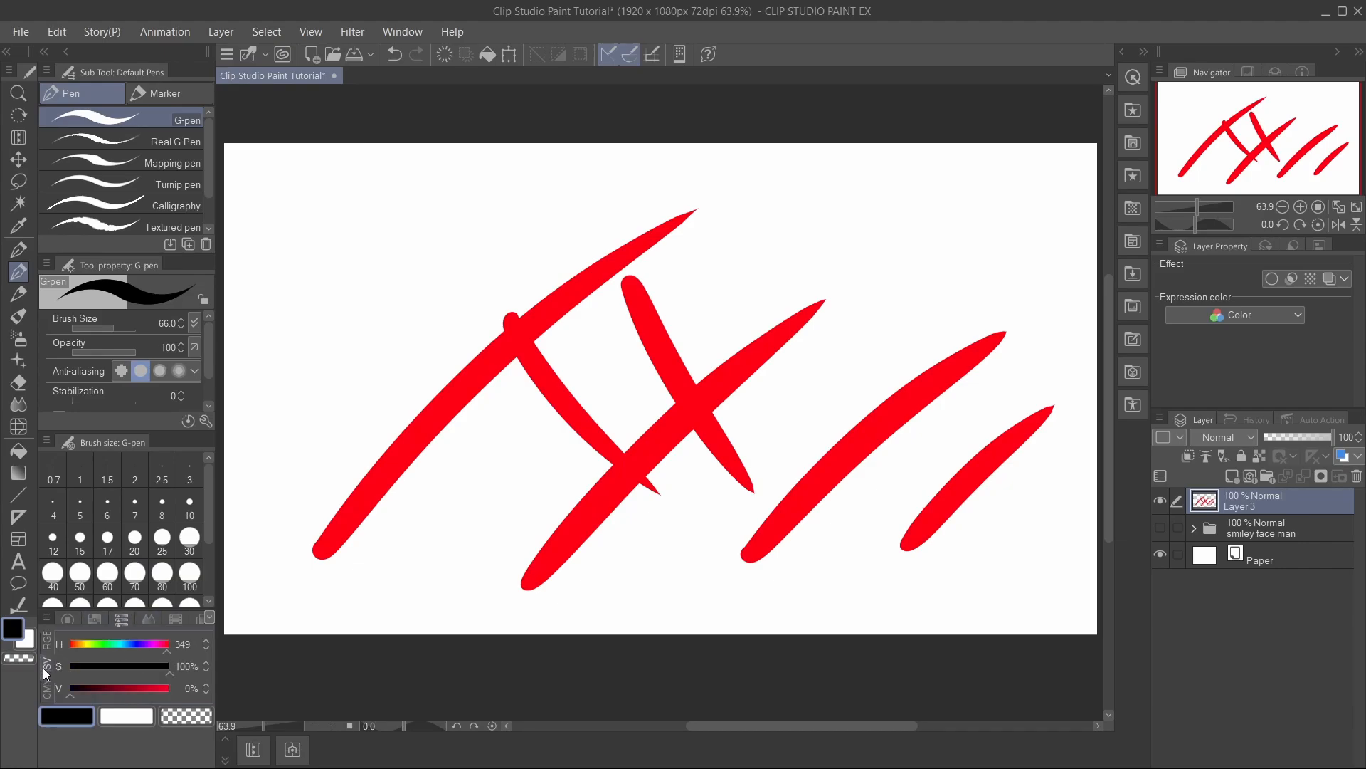
{"action": "left_click", "coordinate": [47, 686]}
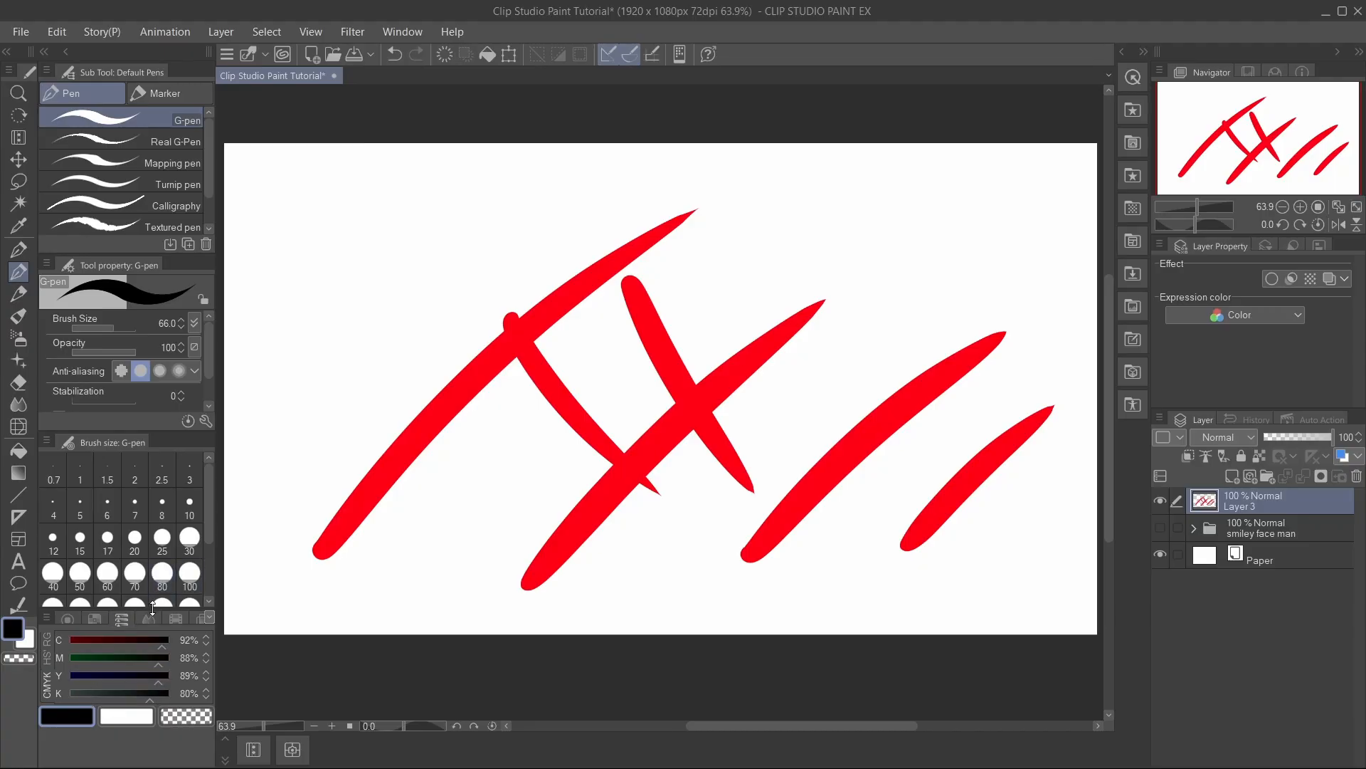
- Choose red for color mixing, pick a muted reddish brown from the mixing area and brush it over the orange
{"action": "left_click", "coordinate": [149, 618]}
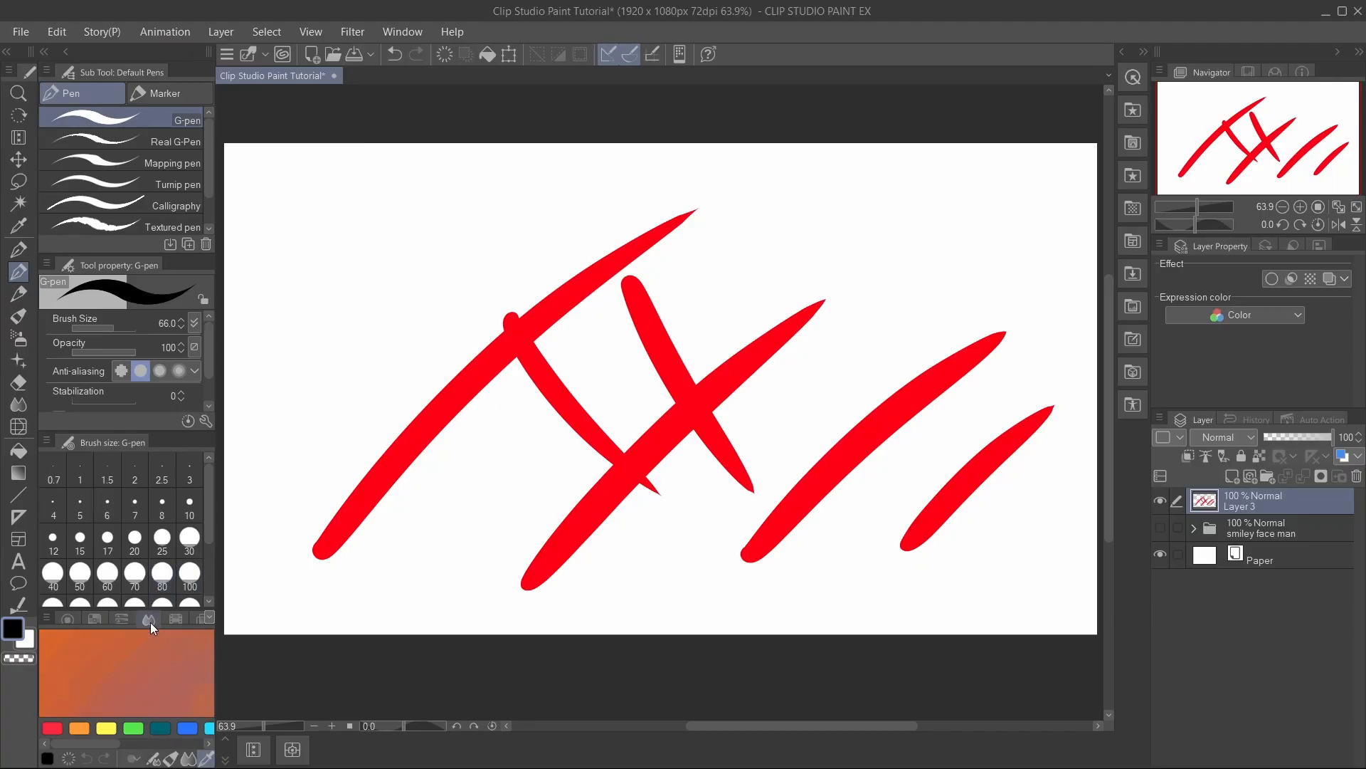
{"action": "left_click", "coordinate": [54, 727]}
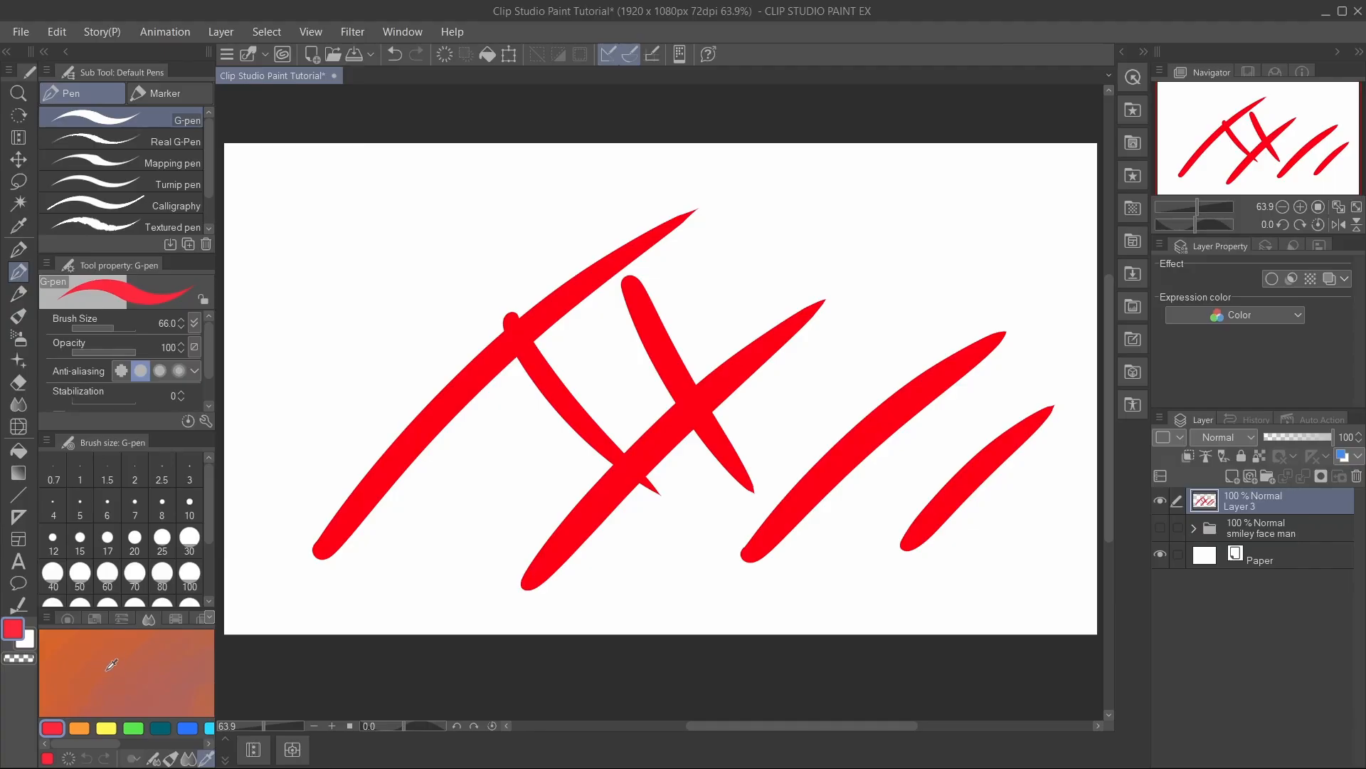
{"action": "left_click", "coordinate": [109, 665]}
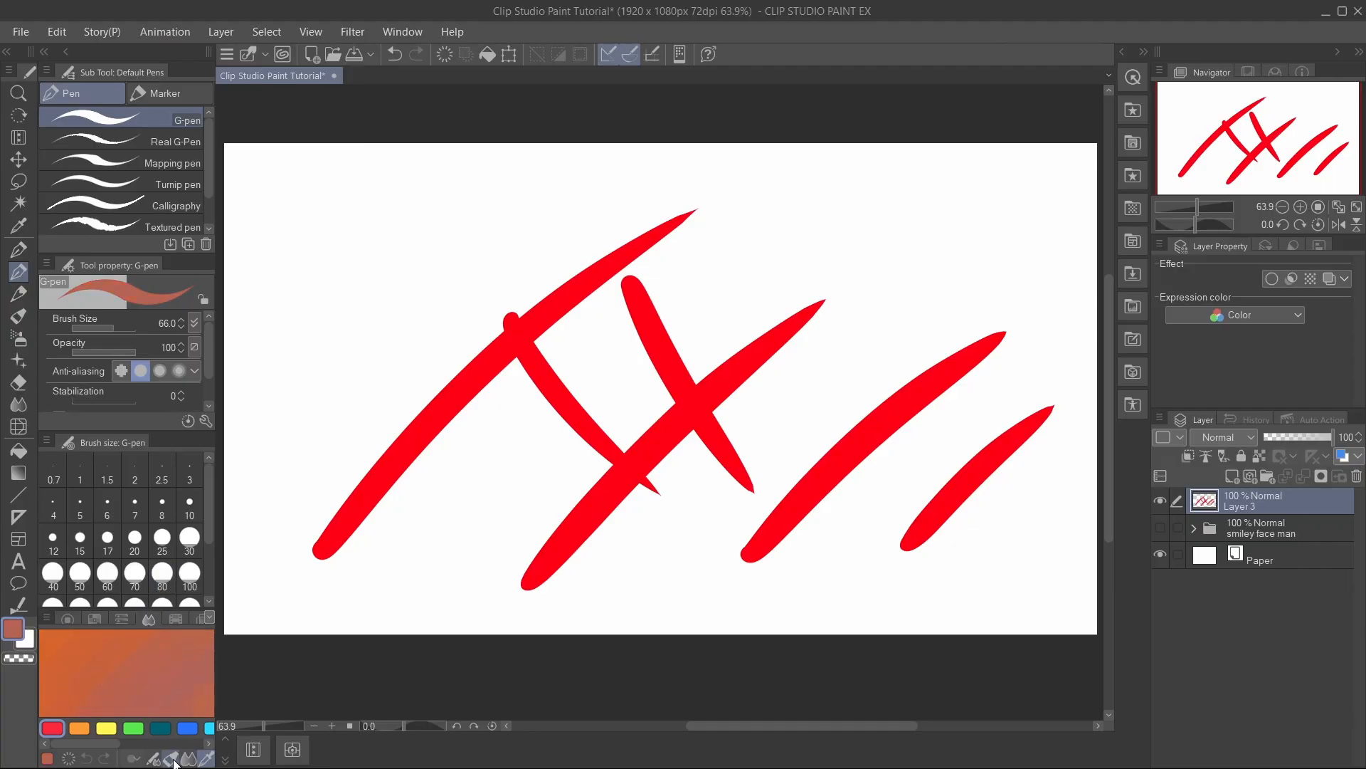
{"action": "mouse_move", "coordinate": [124, 676]}
{"action": "left_mouse_down"}
{"action": "mouse_move", "coordinate": [84, 690]}
{"action": "mouse_move", "coordinate": [87, 667]}
{"action": "left_mouse_up"}
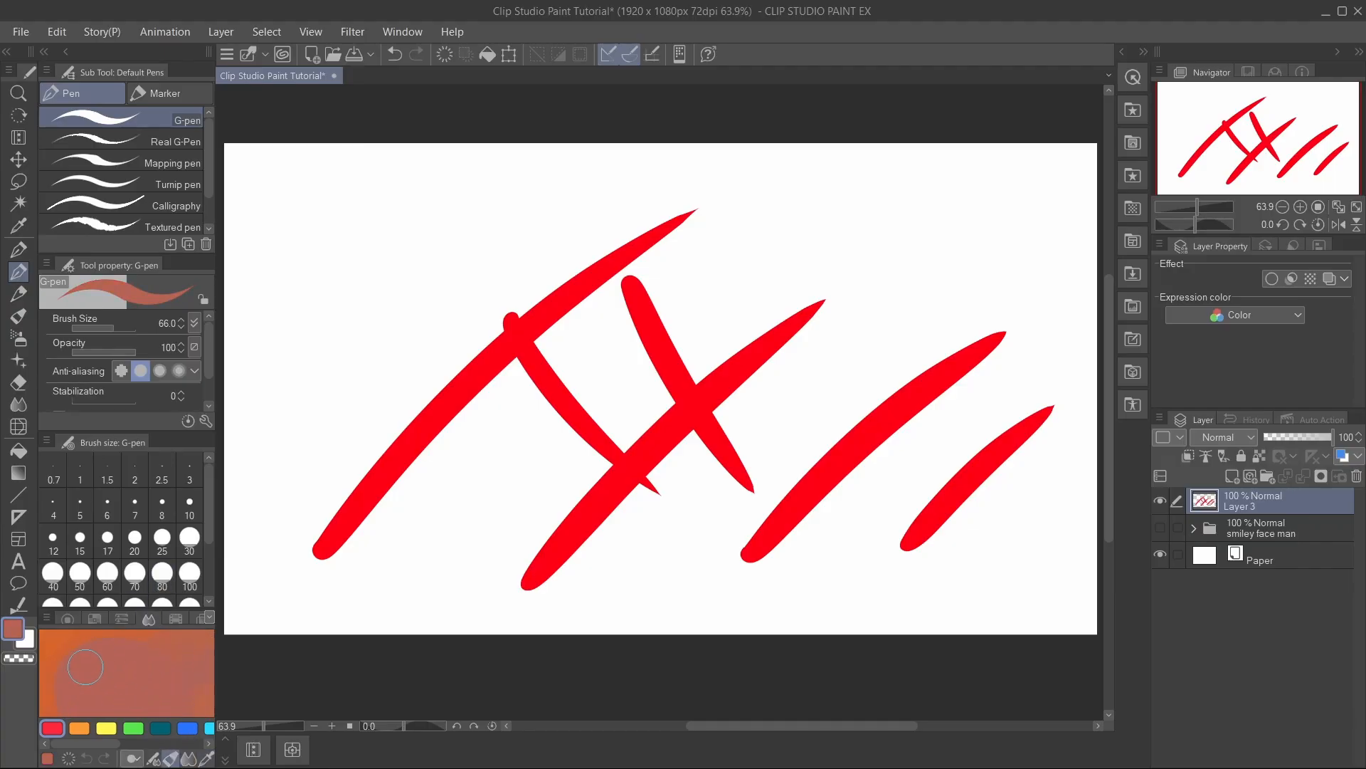
- Paint green on the color mixing area, and draw a green loop near the lower end of the longest red stroke
{"action": "left_click", "coordinate": [133, 728]}
{"action": "mouse_move", "coordinate": [153, 705]}
{"action": "left_mouse_down"}
{"action": "mouse_move", "coordinate": [160, 669]}
{"action": "mouse_move", "coordinate": [174, 687]}
{"action": "mouse_move", "coordinate": [94, 676]}
{"action": "mouse_move", "coordinate": [64, 698]}
{"action": "left_mouse_up"}
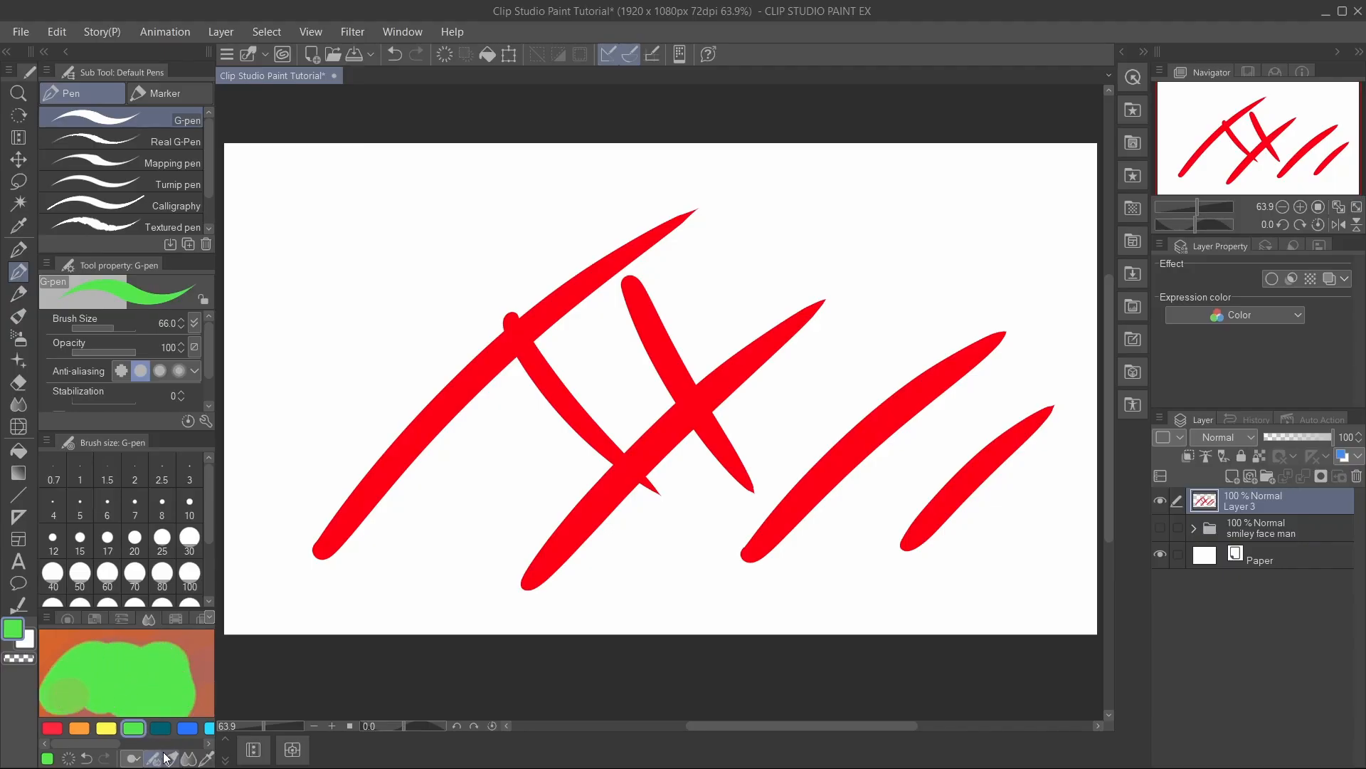
{"action": "mouse_move", "coordinate": [407, 509]}
{"action": "left_mouse_down"}
{"action": "mouse_move", "coordinate": [416, 491]}
{"action": "mouse_move", "coordinate": [353, 559]}
{"action": "left_mouse_up"}
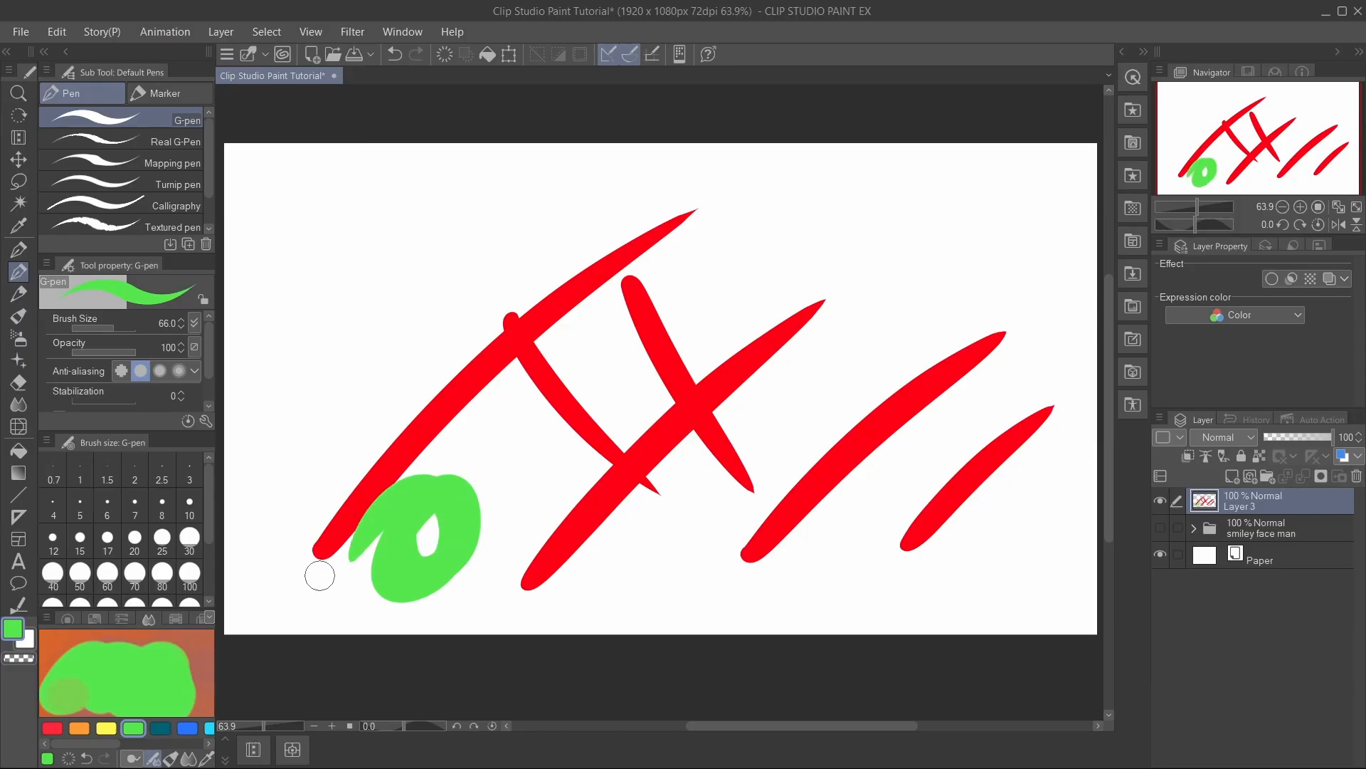
- Cover the color mixing area with green and brush blue over it
{"action": "mouse_move", "coordinate": [160, 675]}
{"action": "left_mouse_down"}
{"action": "mouse_move", "coordinate": [193, 703]}
{"action": "mouse_move", "coordinate": [128, 637]}
{"action": "mouse_move", "coordinate": [57, 701]}
{"action": "mouse_move", "coordinate": [46, 637]}
{"action": "left_mouse_up"}
{"action": "left_click", "coordinate": [170, 758]}
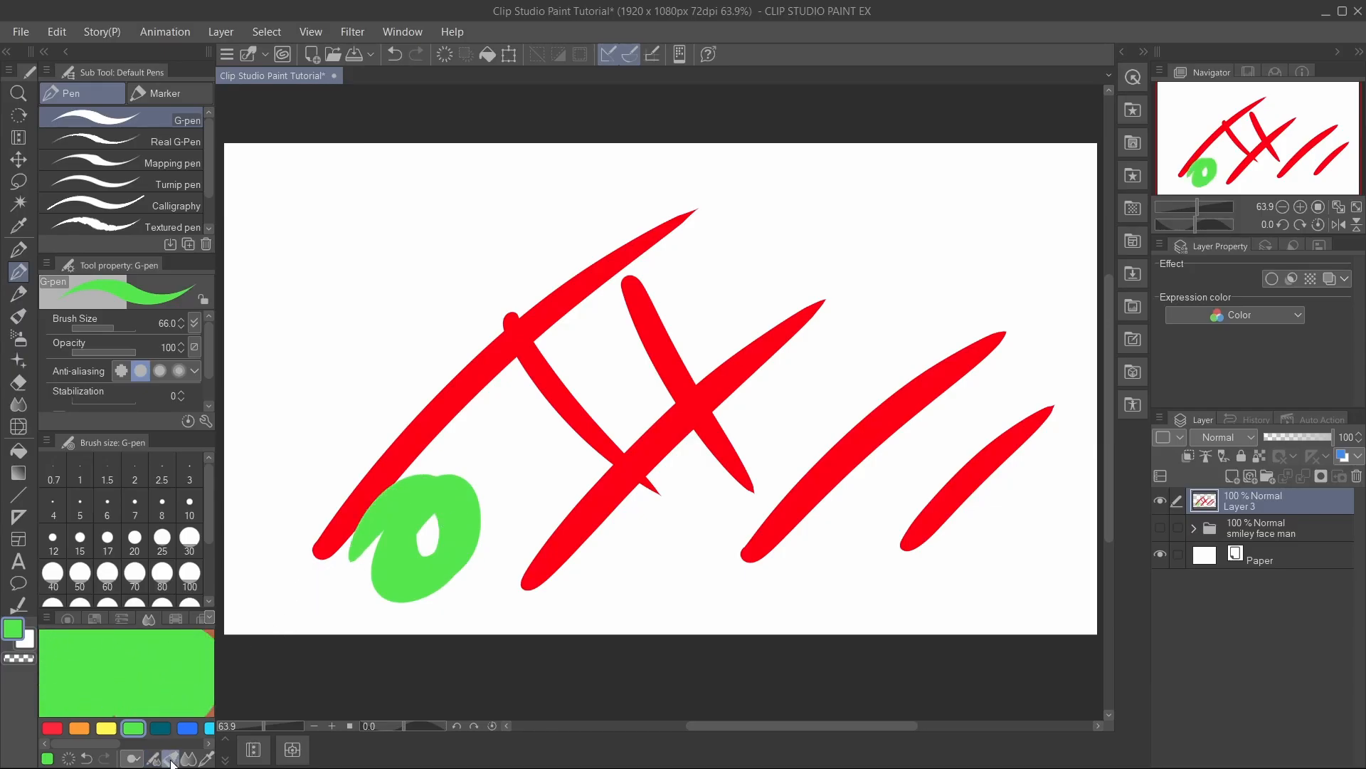
{"action": "left_click", "coordinate": [186, 728]}
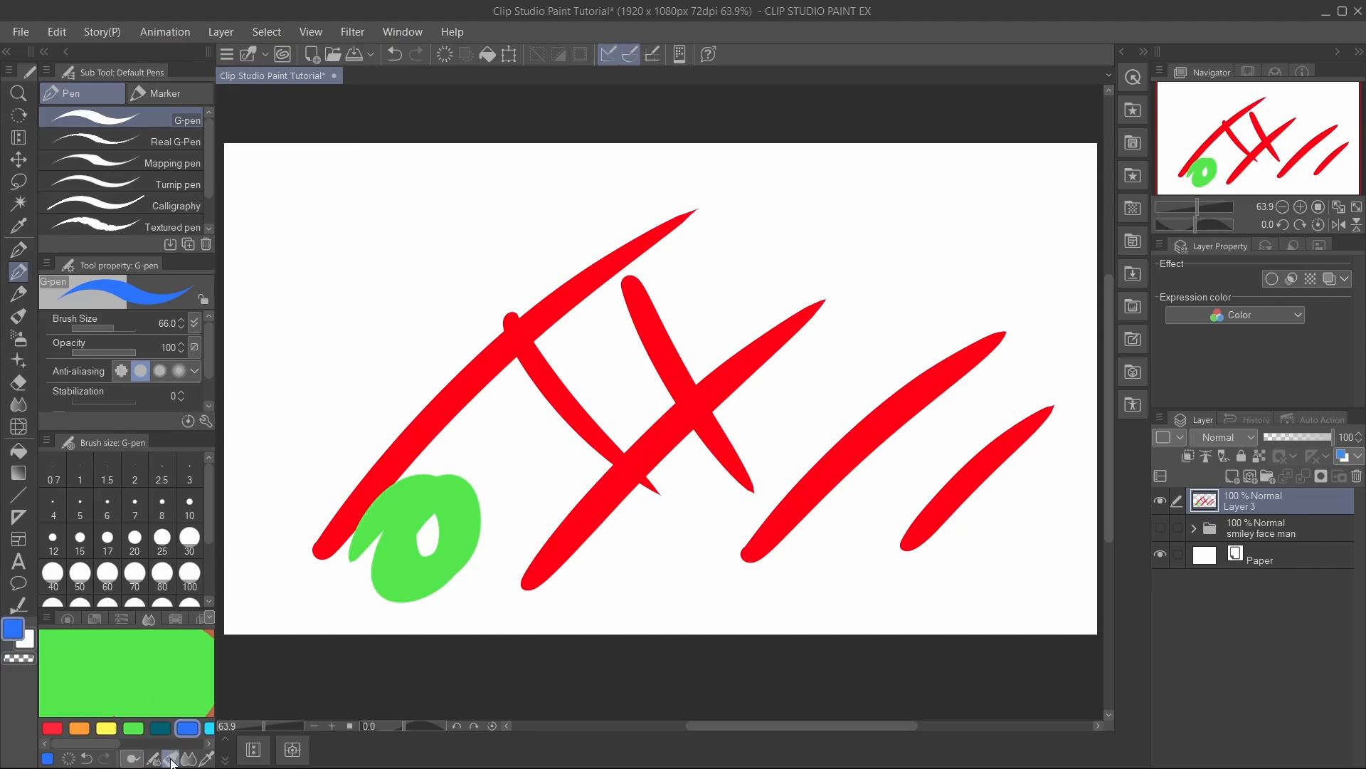
{"action": "mouse_move", "coordinate": [153, 658]}
{"action": "left_mouse_down"}
{"action": "mouse_move", "coordinate": [176, 667]}
{"action": "mouse_move", "coordinate": [92, 676]}
{"action": "mouse_move", "coordinate": [86, 701]}
{"action": "mouse_move", "coordinate": [71, 669]}
{"action": "mouse_move", "coordinate": [89, 654]}
{"action": "mouse_move", "coordinate": [107, 679]}
{"action": "mouse_move", "coordinate": [139, 651]}
{"action": "mouse_move", "coordinate": [168, 651]}
{"action": "mouse_move", "coordinate": [199, 704]}
{"action": "left_mouse_up"}
- Blend the green and blue in the mixing area and pick the mixed medium blue as the drawing color
{"action": "left_click", "coordinate": [188, 758]}
{"action": "left_click", "coordinate": [208, 759]}
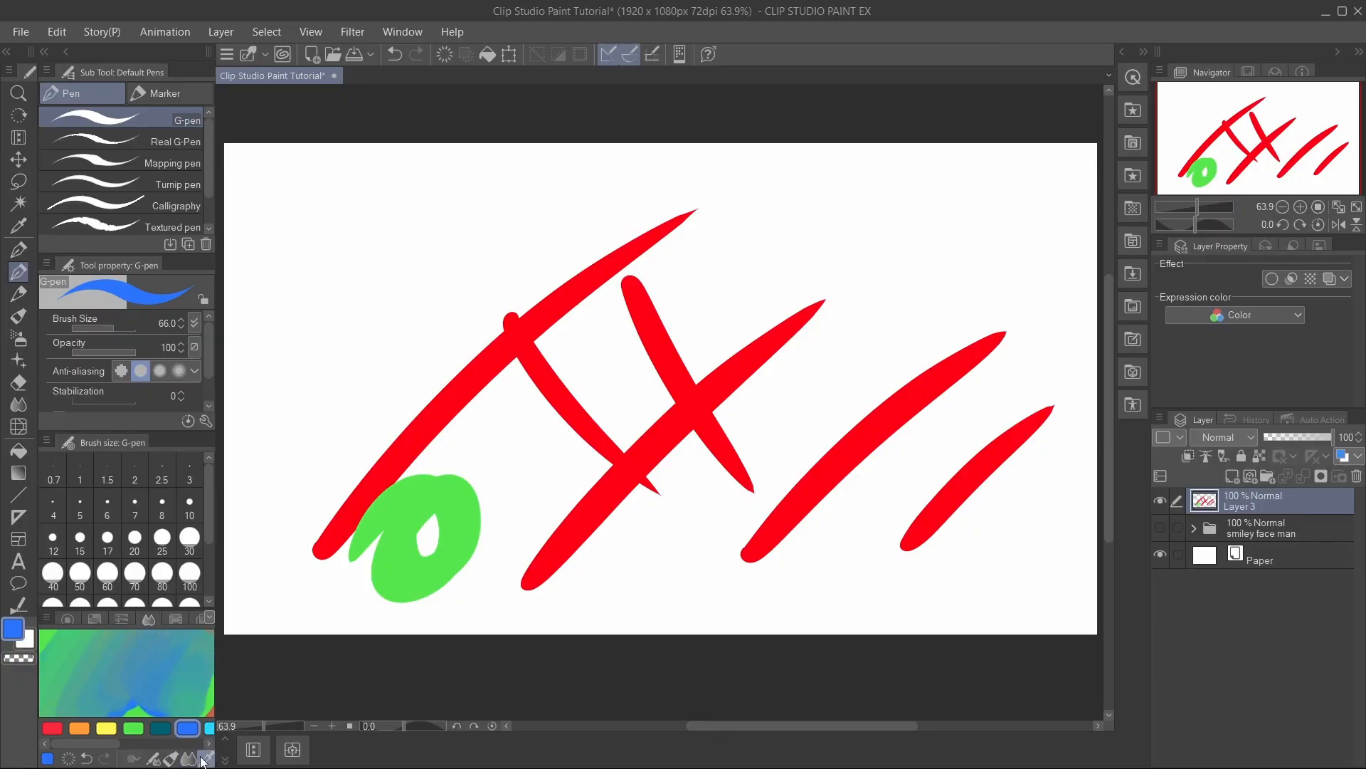
{"action": "left_click", "coordinate": [184, 674]}
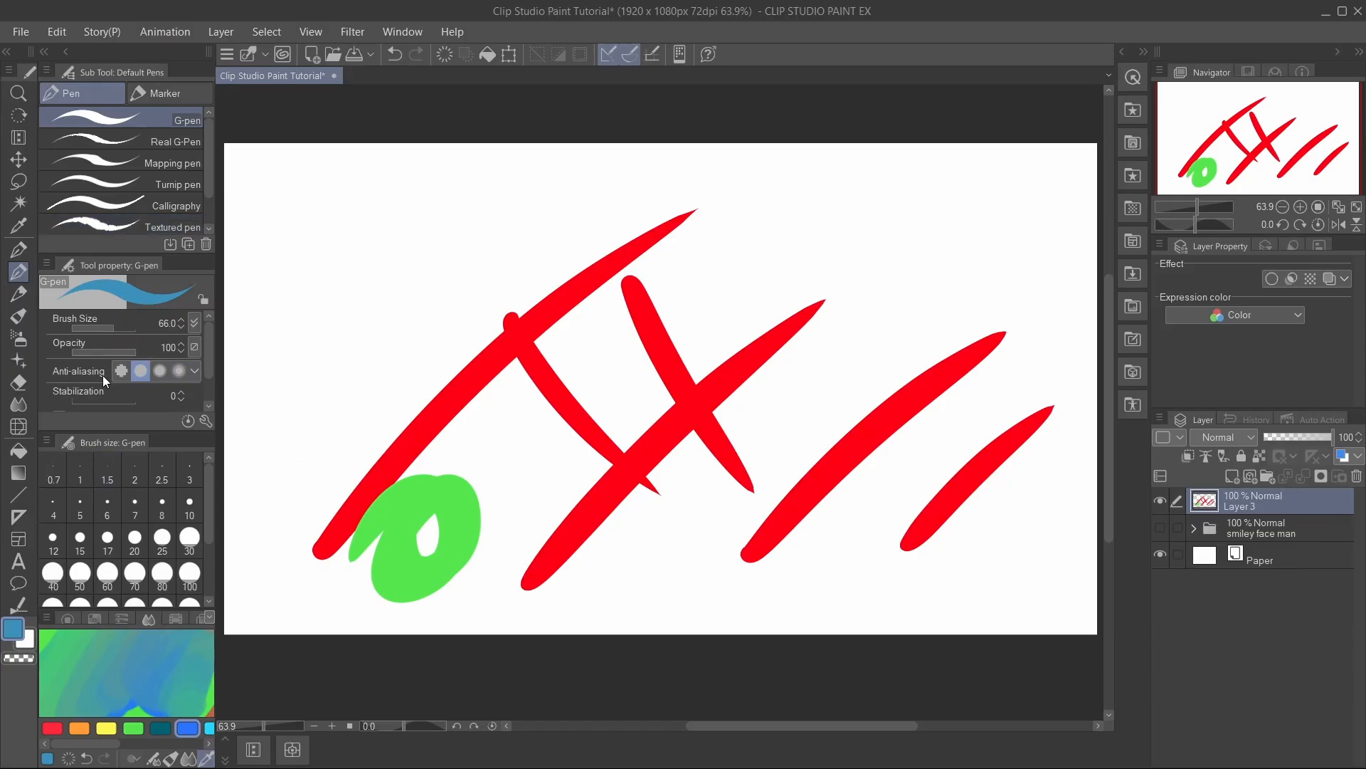
- Scribble a blue zigzag at full opacity near the canvas's upper left, and another beside it with the brush opacity set to 44
{"action": "scroll", "coordinate": [204, 374], "scroll_direction": "down", "scroll_amount": 2}
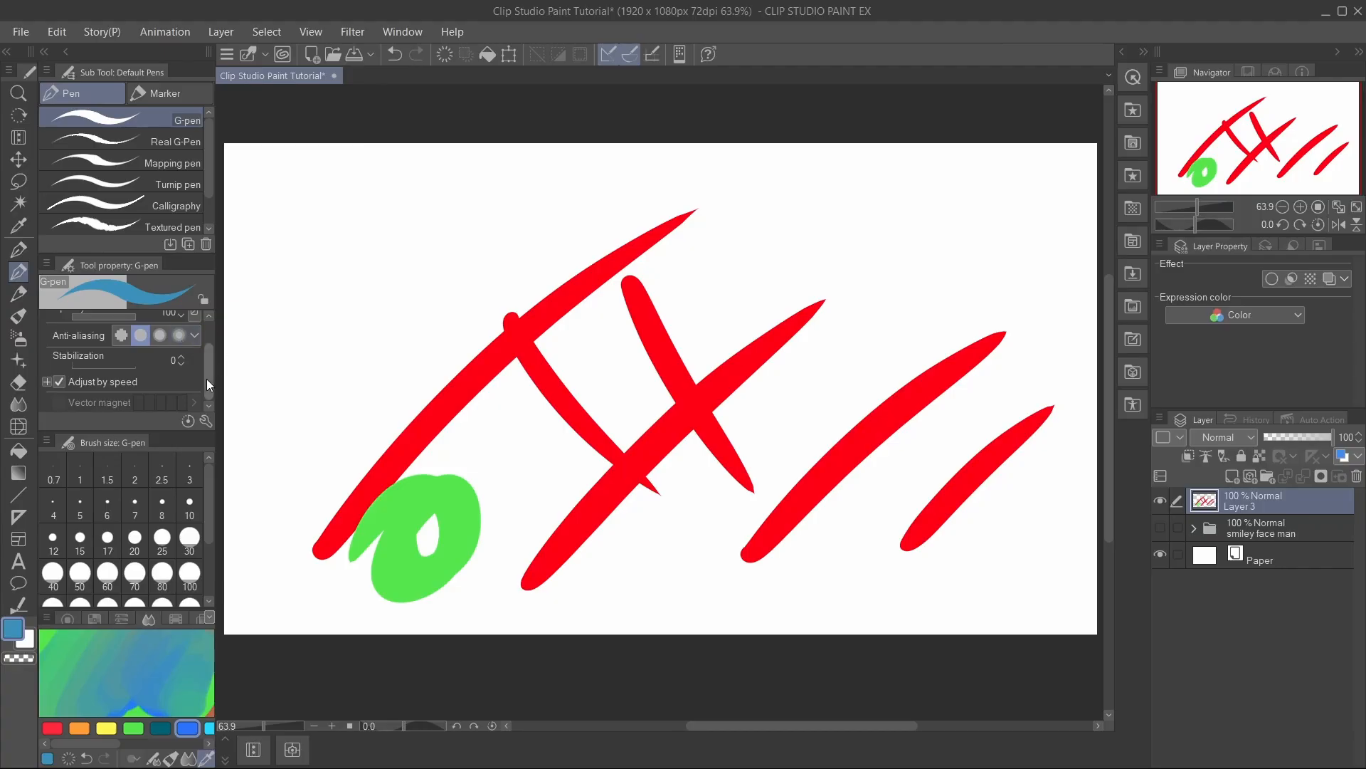
{"action": "scroll", "coordinate": [207, 384], "scroll_direction": "up", "scroll_amount": 2}
{"action": "mouse_move", "coordinate": [121, 370]}
{"action": "left_mouse_down"}
{"action": "mouse_move", "coordinate": [32, 431]}
{"action": "mouse_move", "coordinate": [248, 371]}
{"action": "left_mouse_up"}
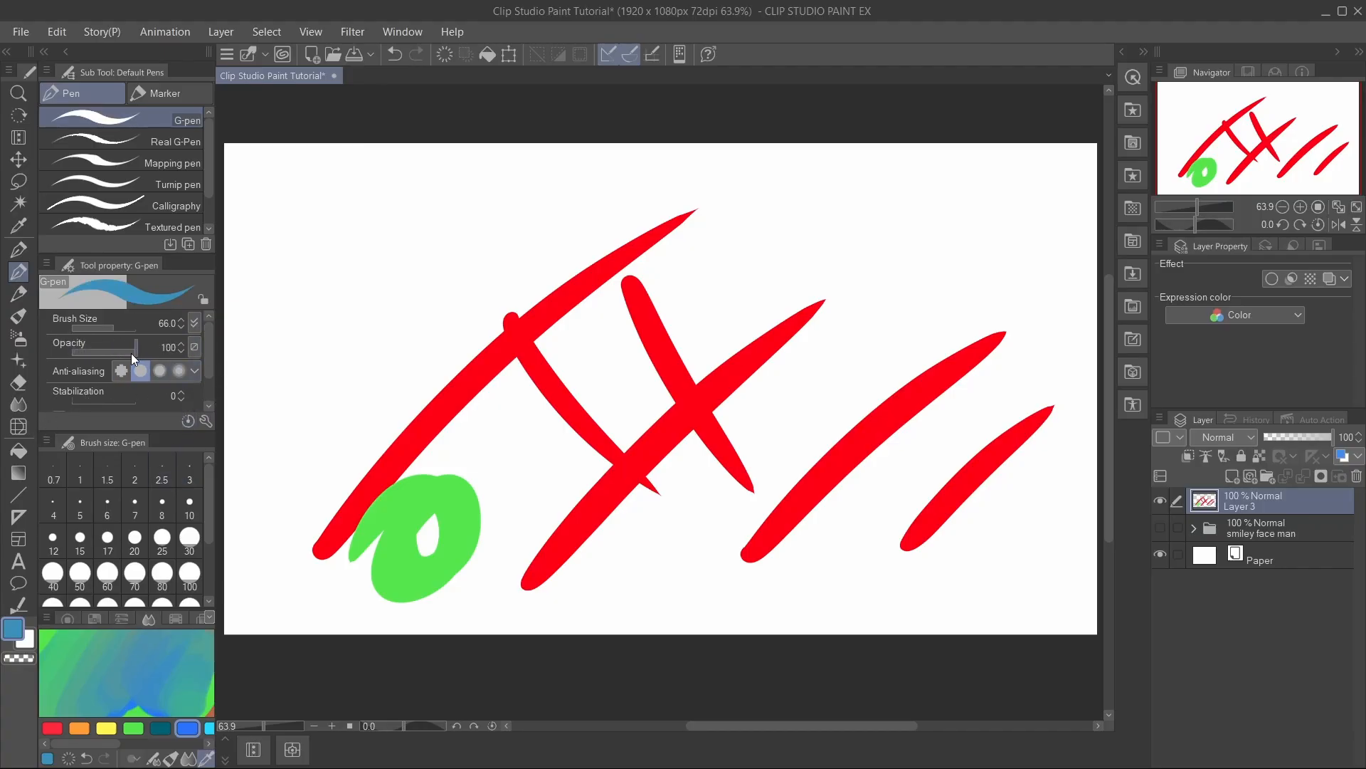
{"action": "mouse_move", "coordinate": [381, 263]}
{"action": "left_mouse_down"}
{"action": "mouse_move", "coordinate": [482, 181]}
{"action": "mouse_move", "coordinate": [406, 407]}
{"action": "left_mouse_up"}
{"action": "mouse_move", "coordinate": [134, 351]}
{"action": "left_mouse_down"}
{"action": "mouse_move", "coordinate": [71, 351]}
{"action": "mouse_move", "coordinate": [100, 349]}
{"action": "left_mouse_up"}
{"action": "mouse_move", "coordinate": [644, 193]}
{"action": "left_mouse_down"}
{"action": "mouse_move", "coordinate": [572, 221]}
{"action": "mouse_move", "coordinate": [519, 405]}
{"action": "left_mouse_up"}
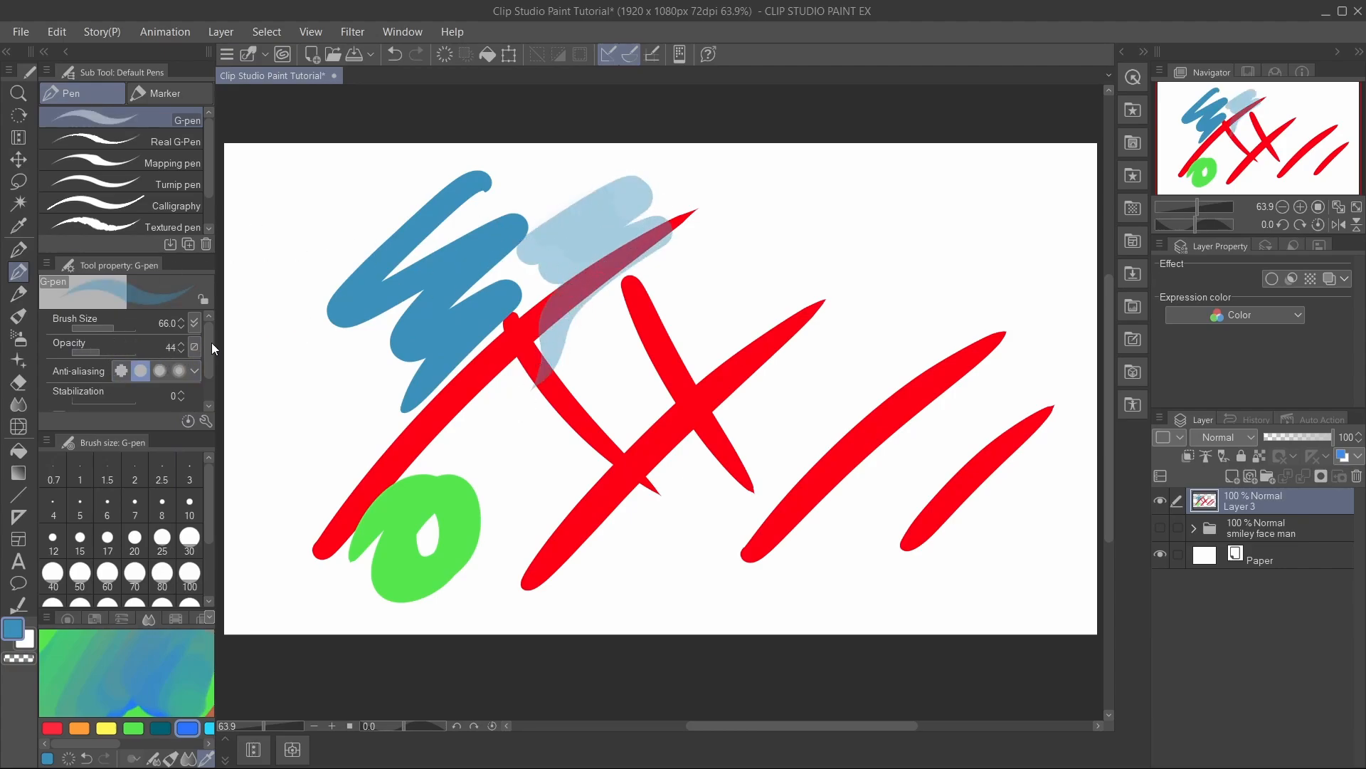
- Turn off the G-pen's anti-aliasing and raise its opacity to 100
{"action": "left_click_drag", "start_coordinate": [212, 343], "coordinate": [207, 373]}
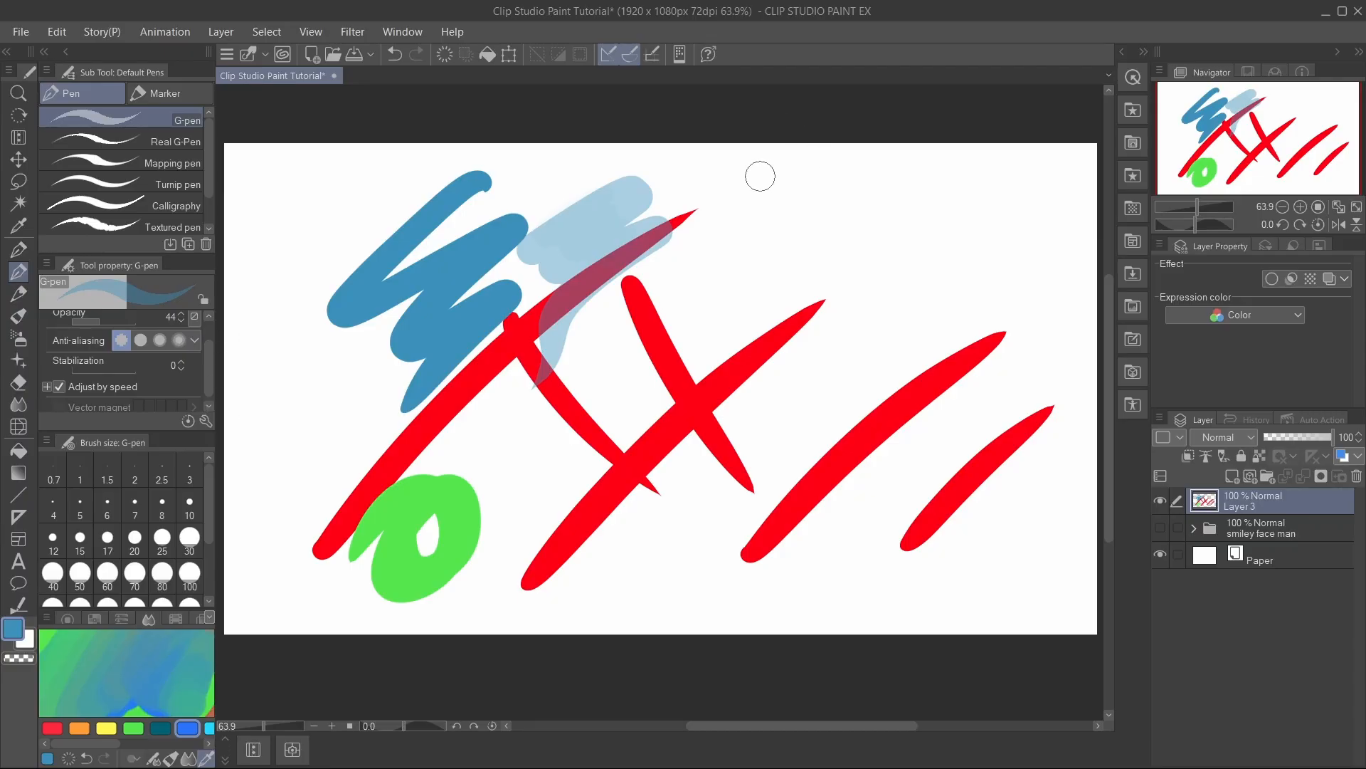
{"action": "left_click_drag", "start_coordinate": [129, 319], "coordinate": [143, 320]}
- Draw four horizontal blue strokes near the canvas's upper right, one for each anti-aliasing level from none to the strongest
{"action": "left_click_drag", "start_coordinate": [767, 168], "coordinate": [1005, 158]}
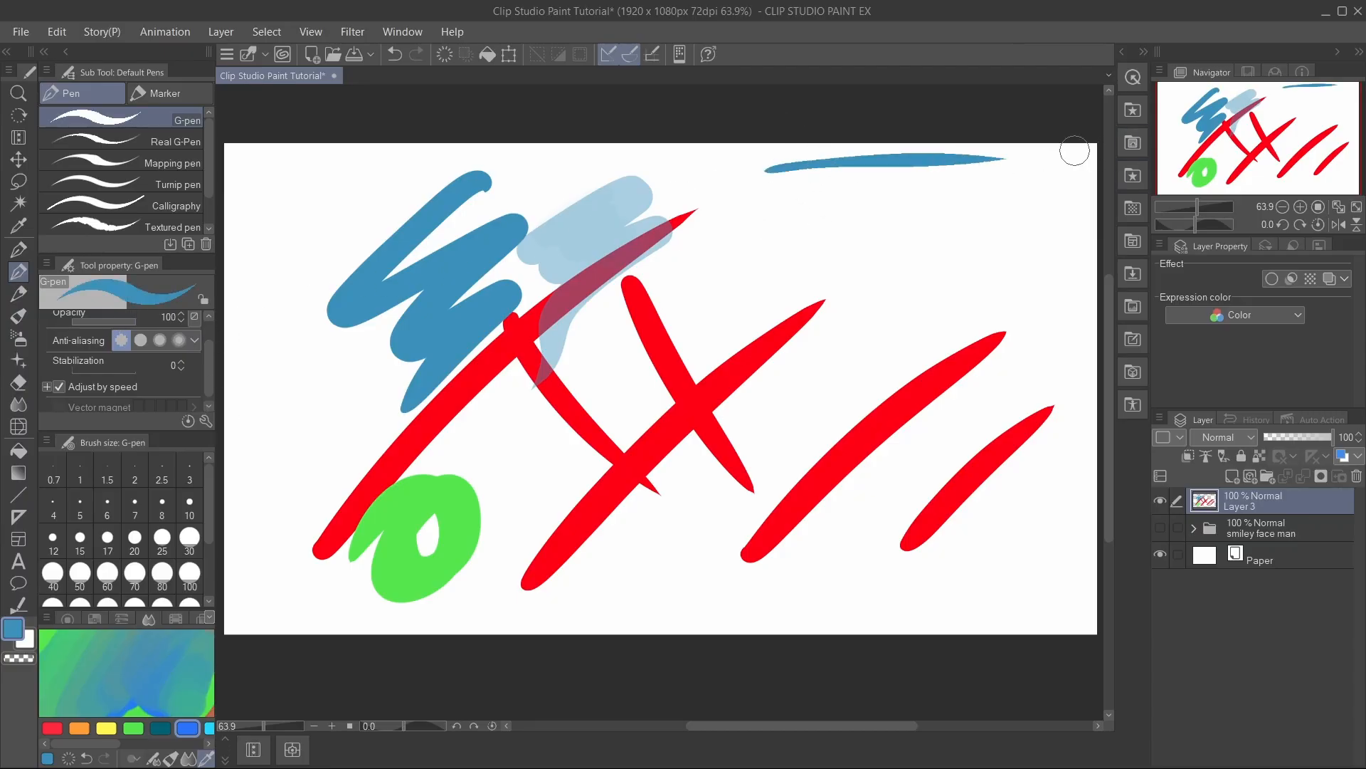
{"action": "left_click_drag", "start_coordinate": [763, 192], "coordinate": [950, 183]}
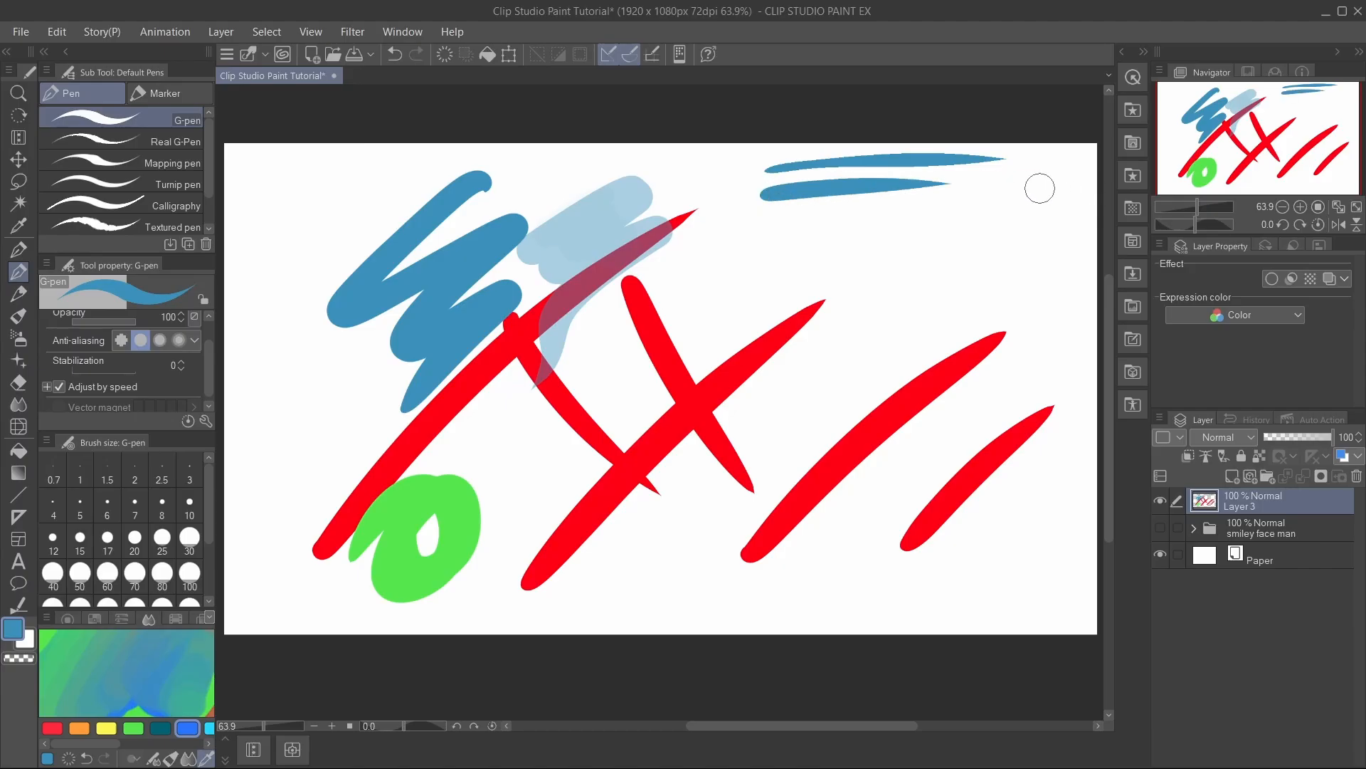
{"action": "left_click", "coordinate": [160, 340]}
{"action": "left_click_drag", "start_coordinate": [749, 225], "coordinate": [995, 222]}
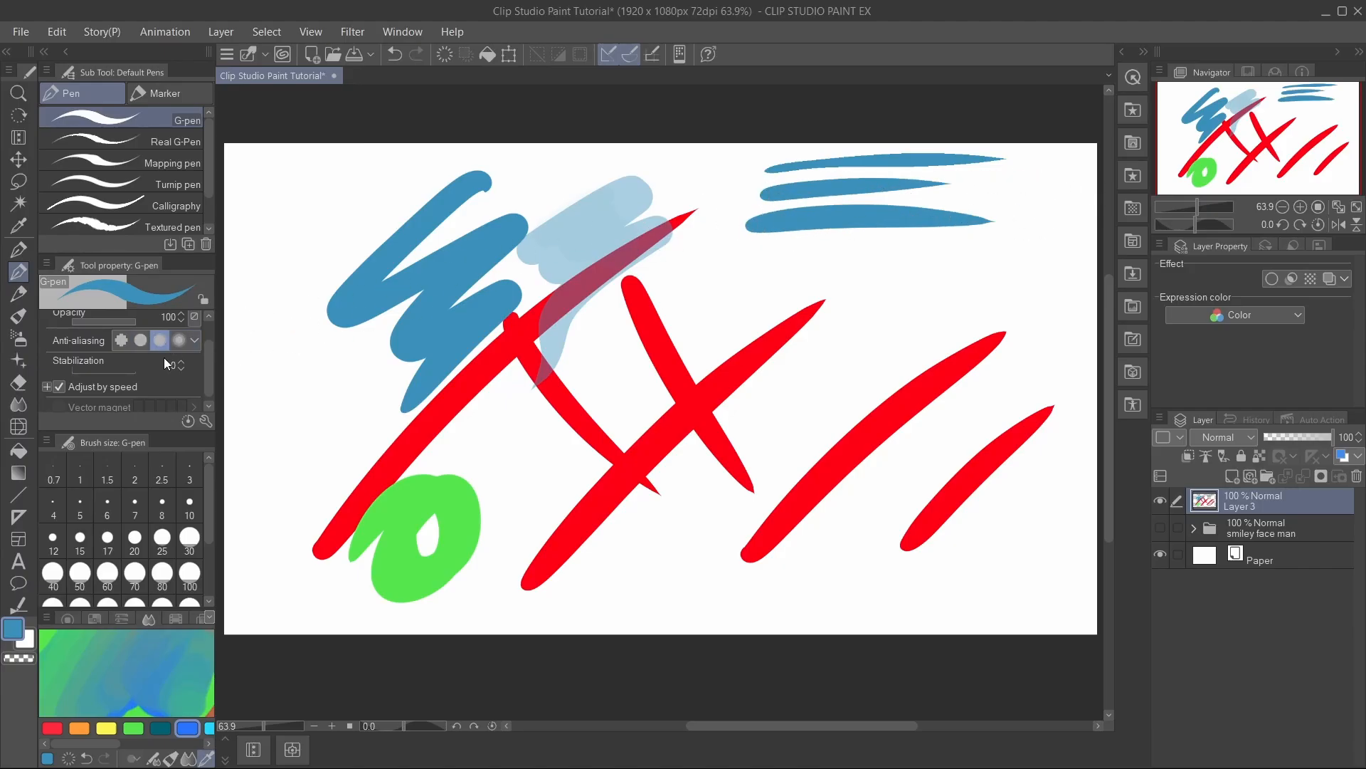
{"action": "left_click_drag", "start_coordinate": [745, 260], "coordinate": [986, 250]}
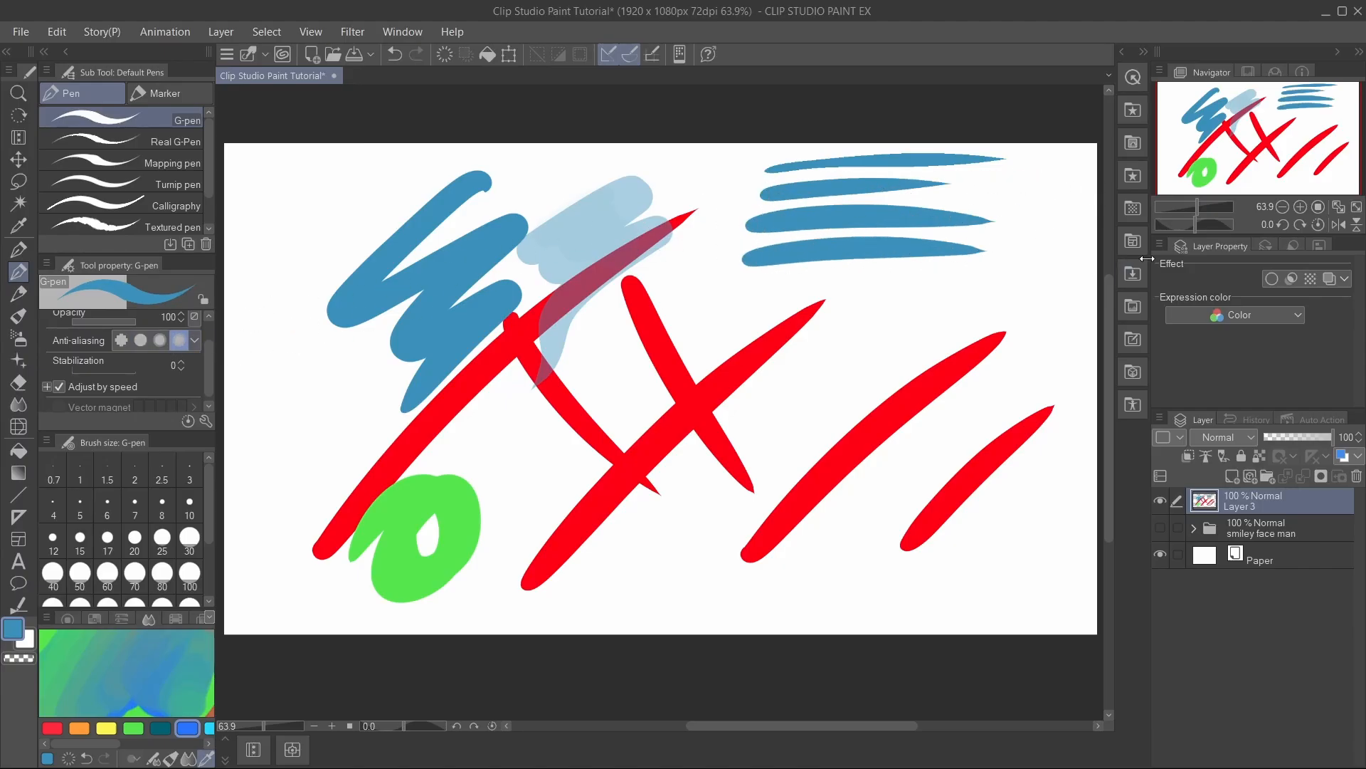
- Examine the edges of the four horizontal blue strokes at 400% to compare their anti-aliasing
{"action": "key", "text": "ctrl+plus"}
{"action": "key", "text": "ctrl+plus"}
{"action": "key", "text": "ctrl+plus"}
{"action": "key", "text": "ctrl+plus"}
{"action": "key", "text": "ctrl+plus"}
{"action": "mouse_move", "coordinate": [762, 278]}
{"action": "left_mouse_down"}
{"action": "mouse_move", "coordinate": [373, 767]}
{"action": "mouse_move", "coordinate": [327, 503]}
{"action": "left_mouse_up"}
{"action": "mouse_move", "coordinate": [837, 295]}
{"action": "left_mouse_down"}
{"action": "mouse_move", "coordinate": [784, 440]}
{"action": "mouse_move", "coordinate": [813, 430]}
{"action": "mouse_move", "coordinate": [847, 372]}
{"action": "left_mouse_up"}
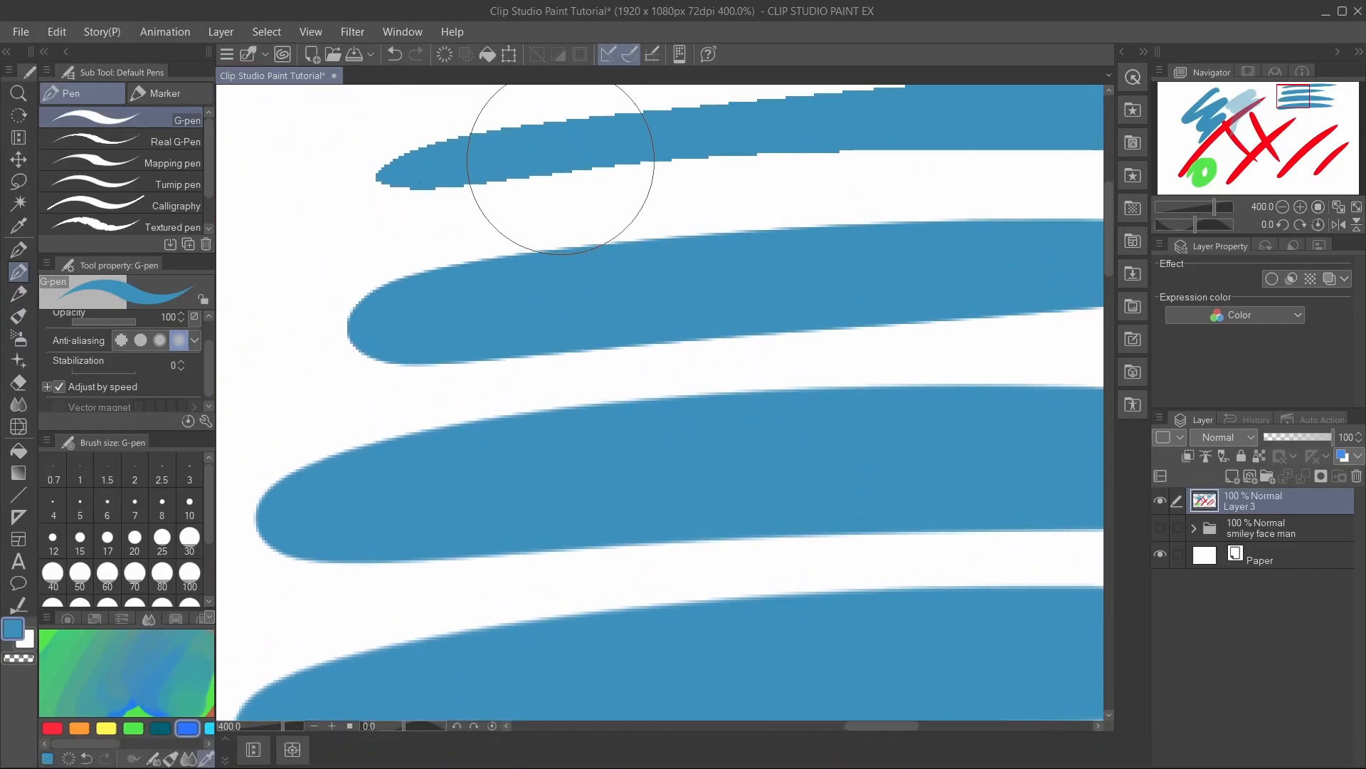
{"action": "left_click_drag", "start_coordinate": [564, 283], "coordinate": [621, 184]}
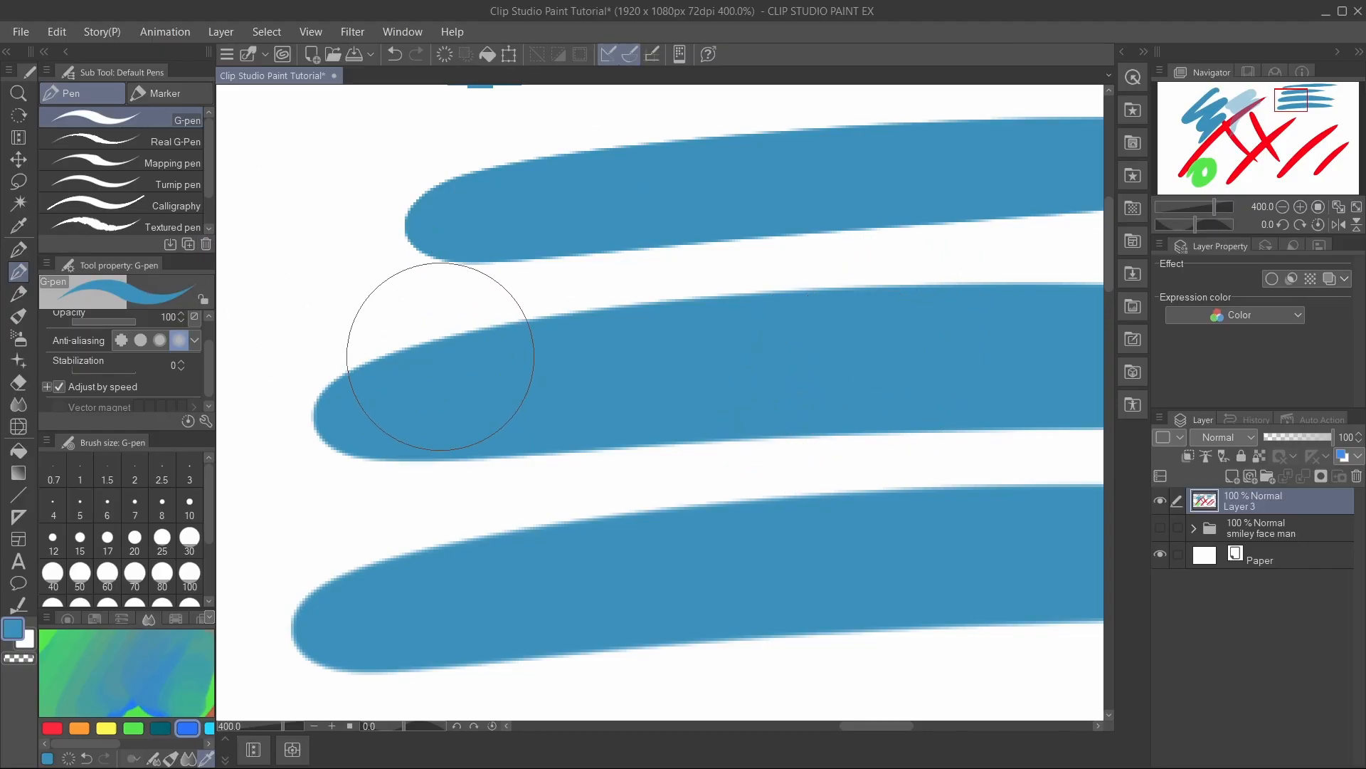
- Undo the four horizontal blue strokes and return the view to 150%
{"action": "key", "text": "ctrl+z"}
{"action": "key", "text": "ctrl+z"}
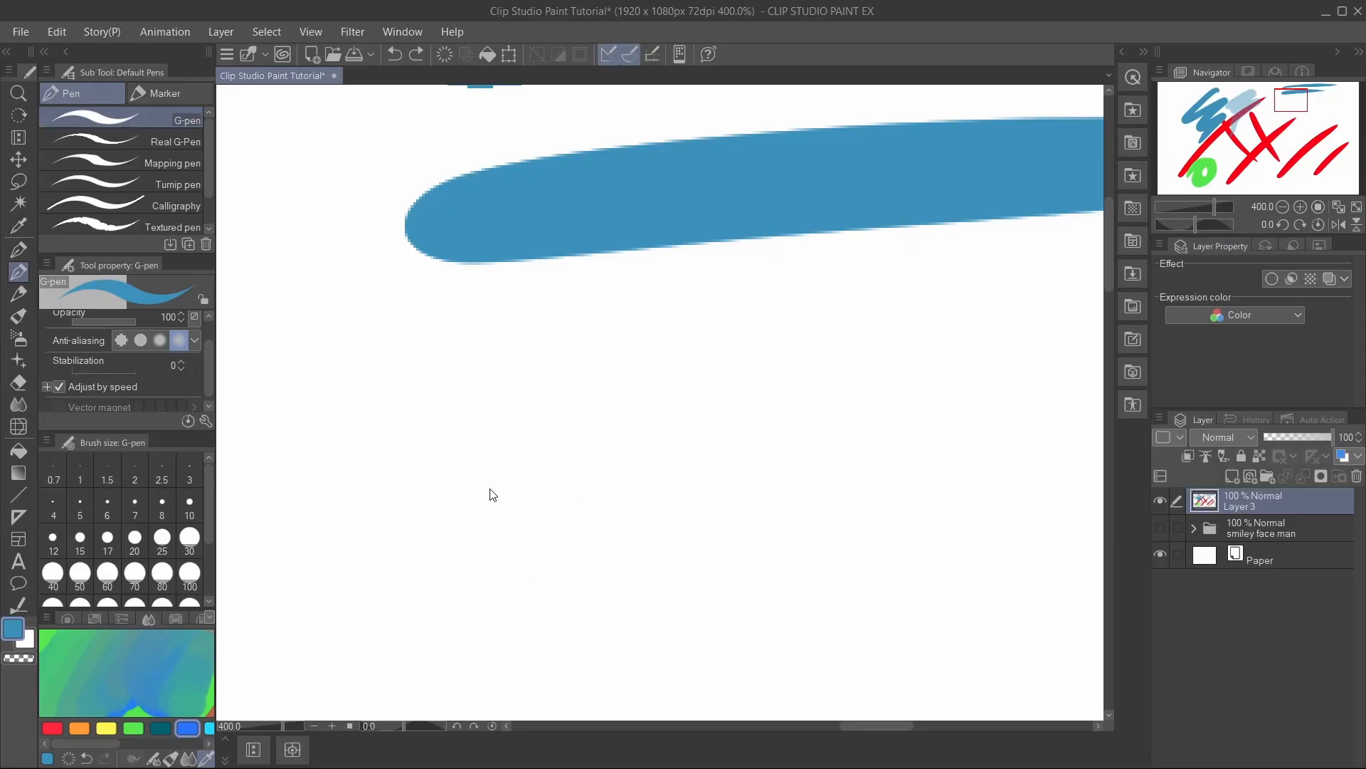
{"action": "key", "text": "ctrl+minus"}
{"action": "key", "text": "ctrl+minus"}
{"action": "key", "text": "ctrl+minus"}
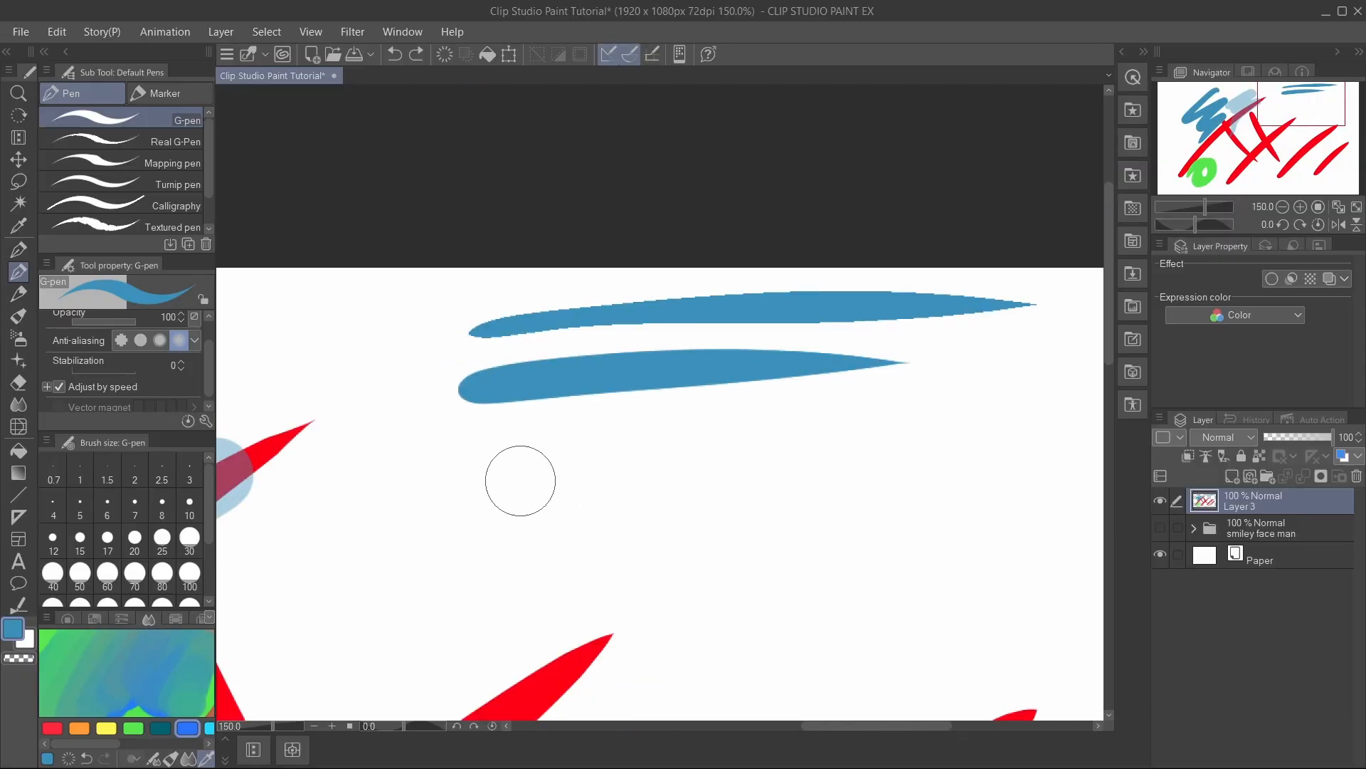
{"action": "key", "text": "ctrl+z"}
{"action": "key", "text": "ctrl+z"}
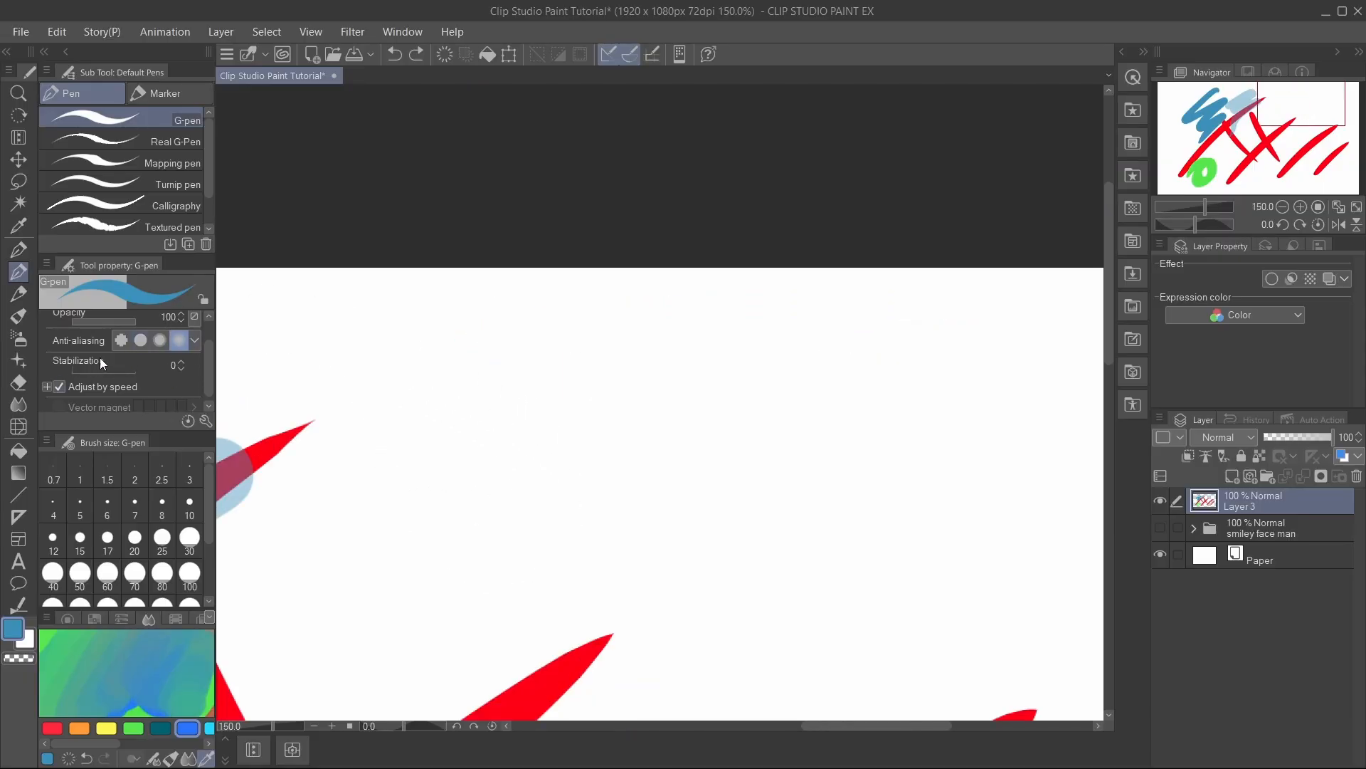
- With the second anti-aliasing level, draw one long horizontal blue stroke without stabilization and another beneath it with stabilization set to 100
{"action": "left_click", "coordinate": [140, 340]}
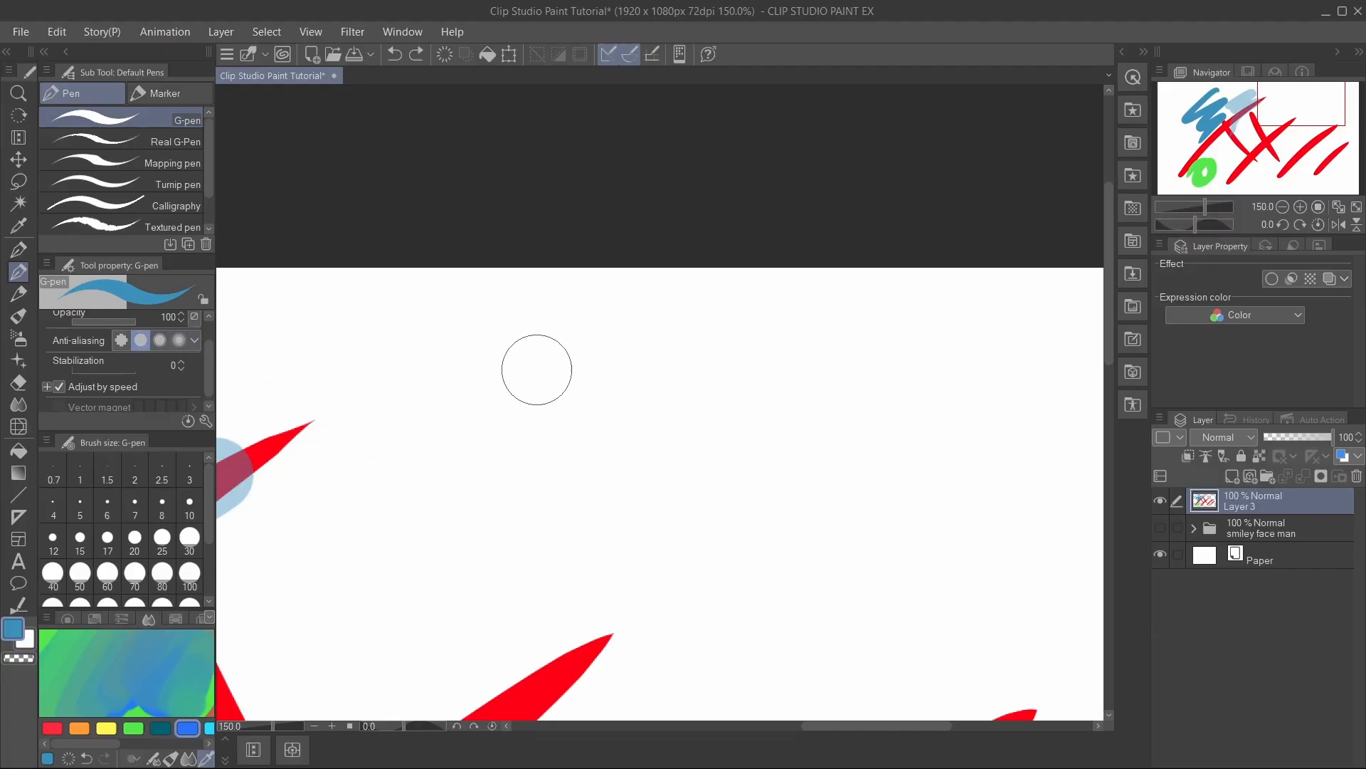
{"action": "left_click_drag", "start_coordinate": [391, 324], "coordinate": [963, 324]}
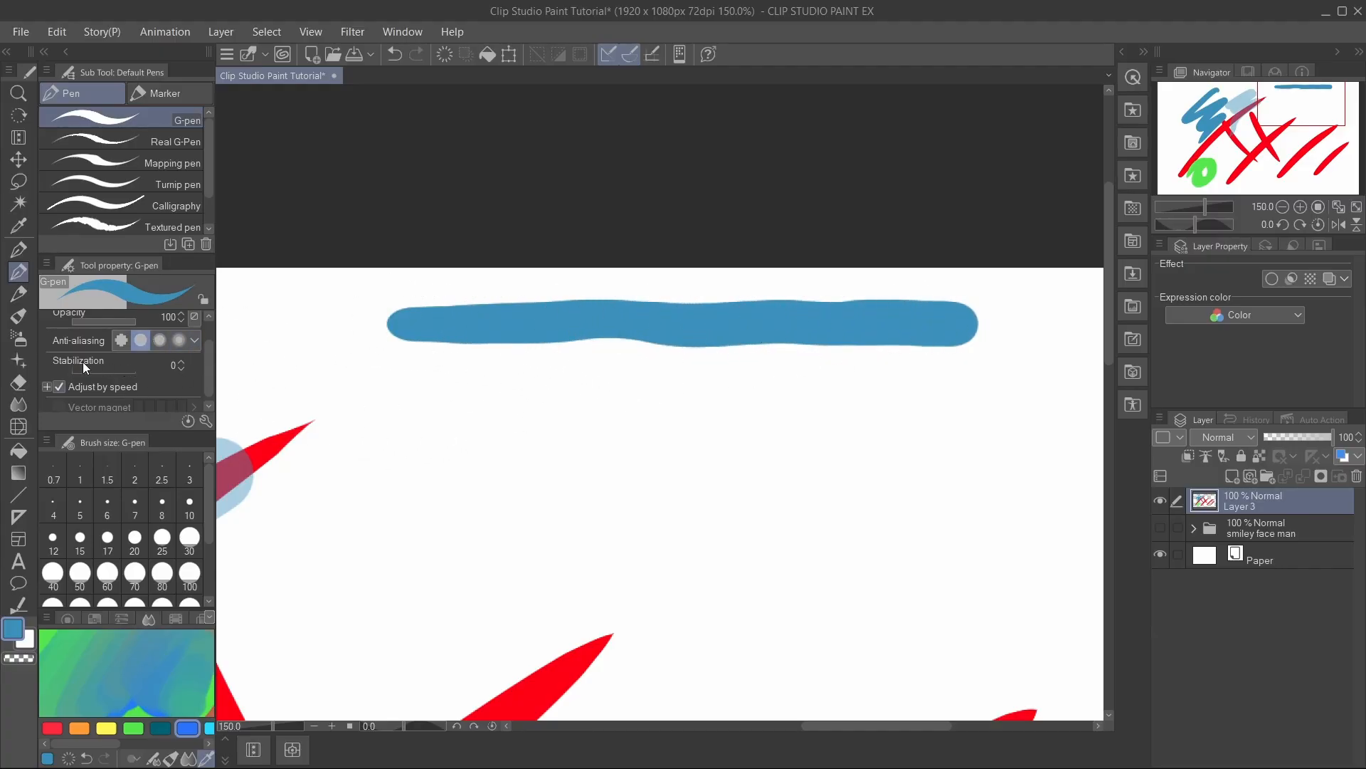
{"action": "left_click_drag", "start_coordinate": [83, 366], "coordinate": [226, 351]}
{"action": "left_click", "coordinate": [411, 393]}
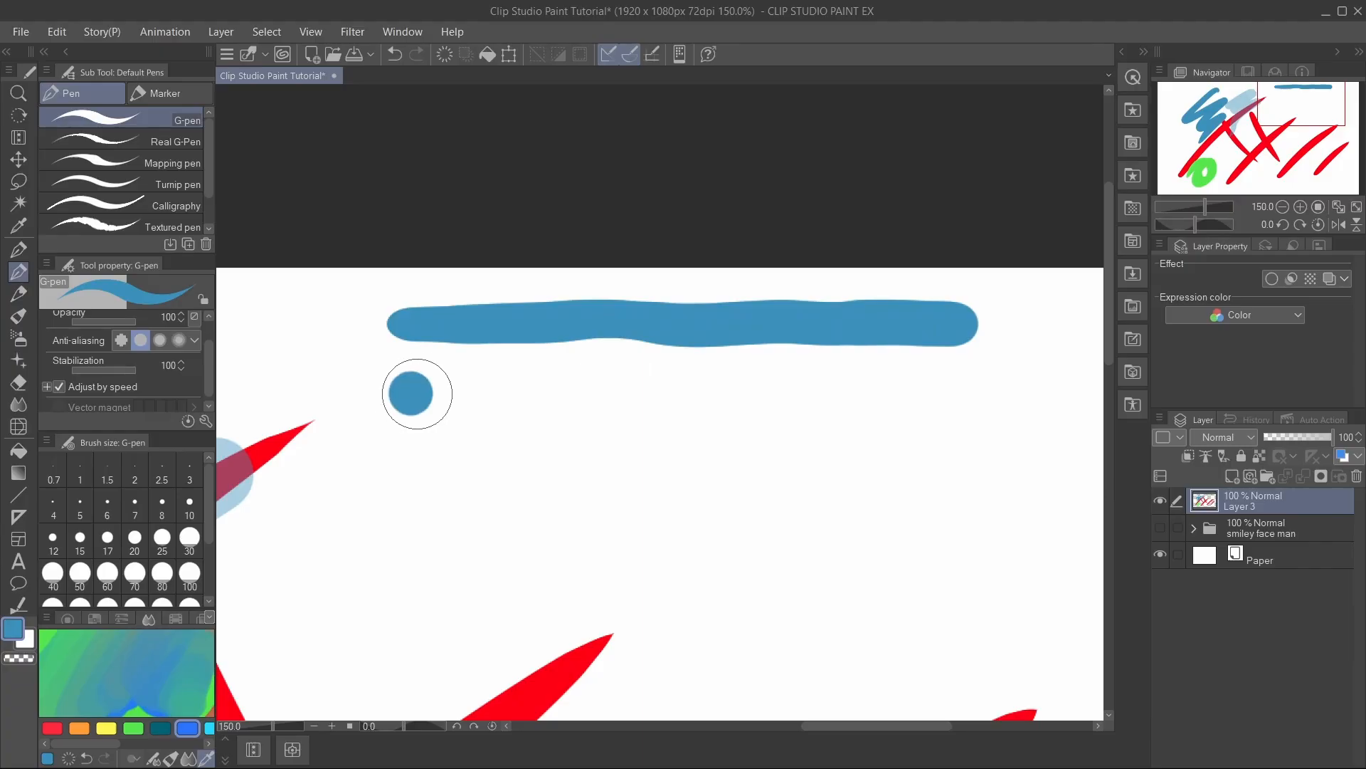
{"action": "left_click_drag", "start_coordinate": [417, 394], "coordinate": [919, 397]}
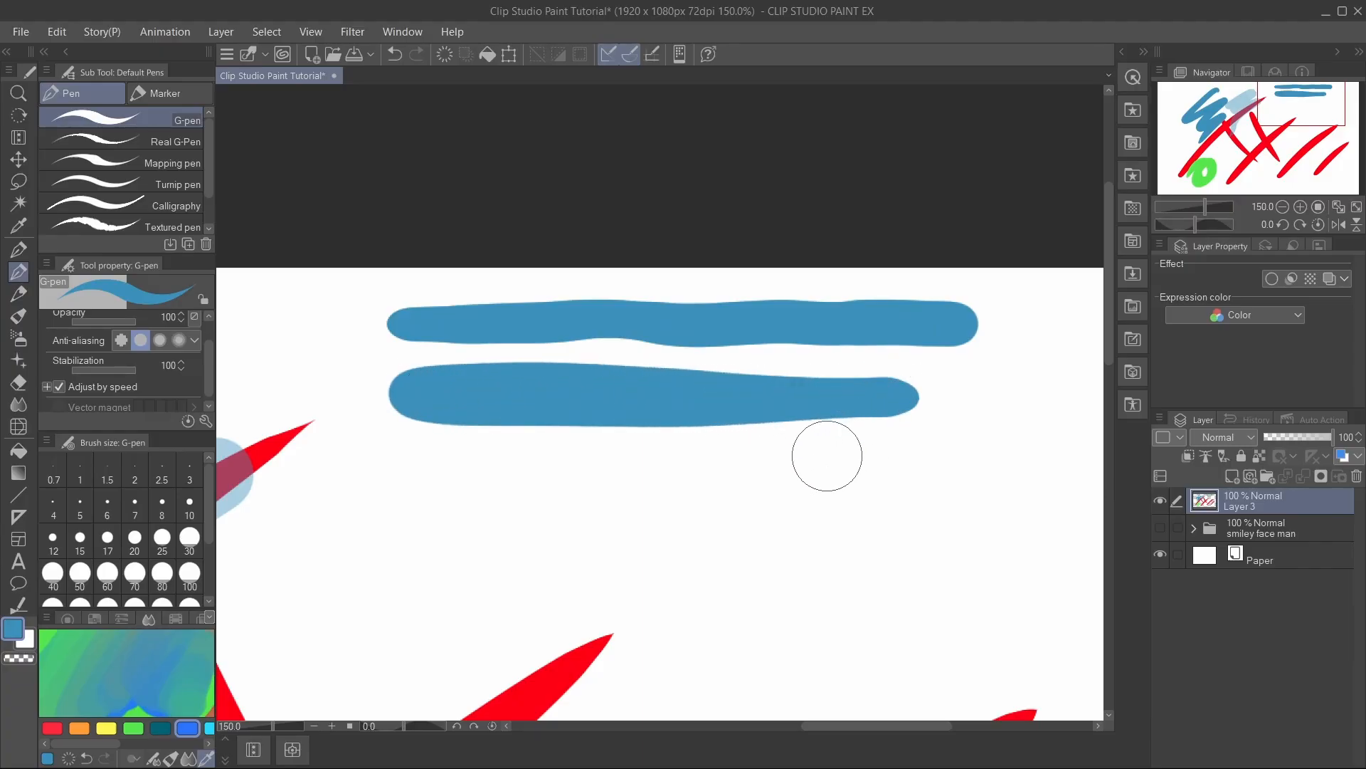
- Try two more rising strokes below the horizontal blue ones, undoing each
{"action": "mouse_move", "coordinate": [397, 570]}
{"action": "left_mouse_down"}
{"action": "mouse_move", "coordinate": [696, 531]}
{"action": "mouse_move", "coordinate": [957, 537]}
{"action": "mouse_move", "coordinate": [973, 513]}
{"action": "left_mouse_up"}
{"action": "key", "text": "ctrl+z"}
{"action": "left_click_drag", "start_coordinate": [433, 494], "coordinate": [985, 457]}
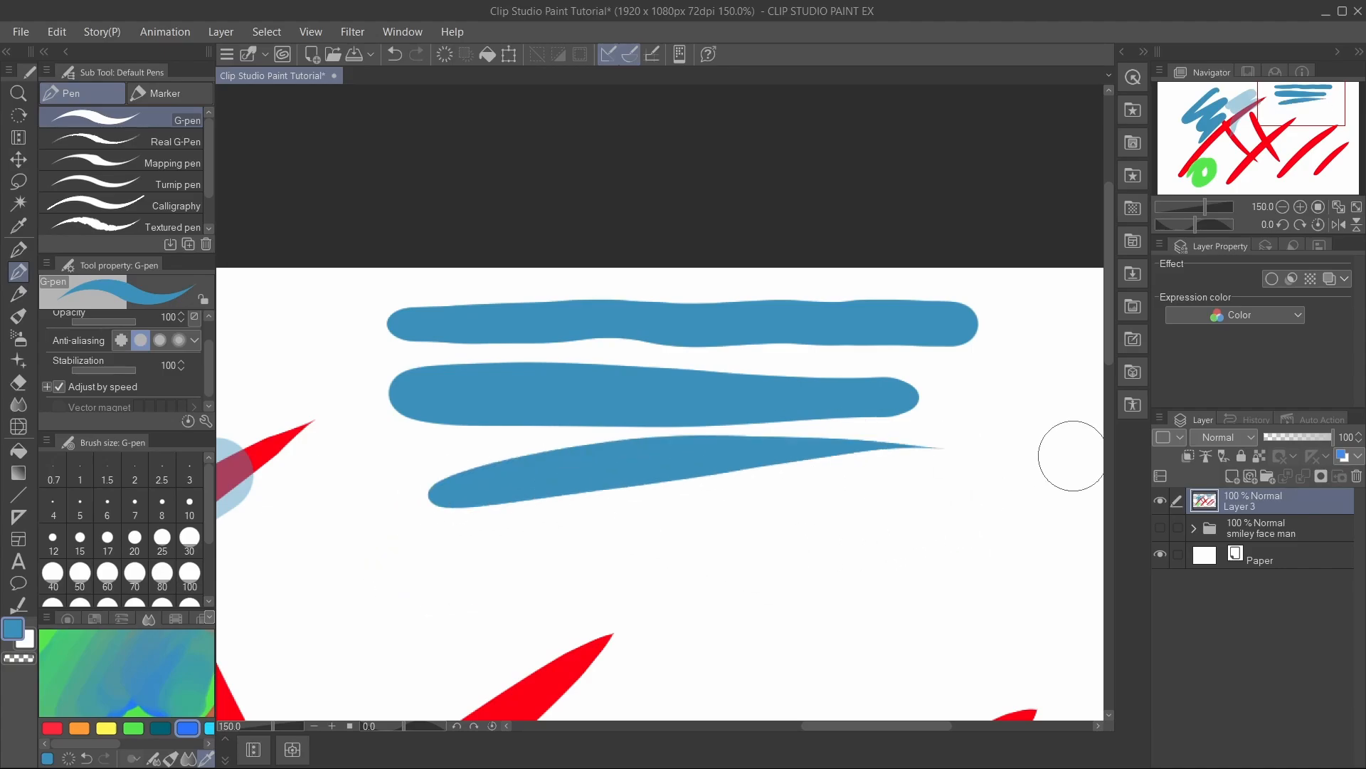
{"action": "key", "text": "ctrl+z"}
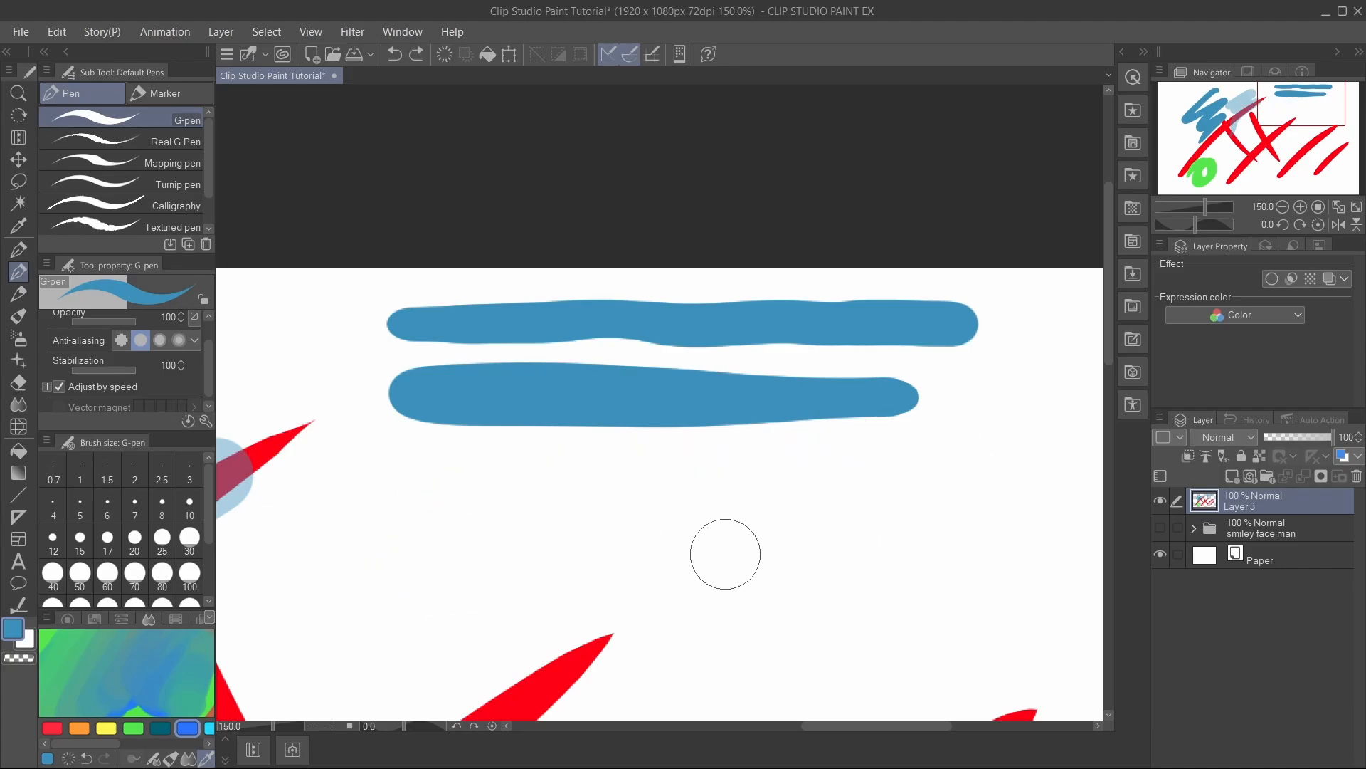
- Compare the brushes offered in the Pen and Marker sub tool groups
{"action": "left_click", "coordinate": [183, 100]}
{"action": "left_click", "coordinate": [114, 95]}
{"action": "left_click", "coordinate": [169, 100]}
{"action": "left_click", "coordinate": [104, 96]}
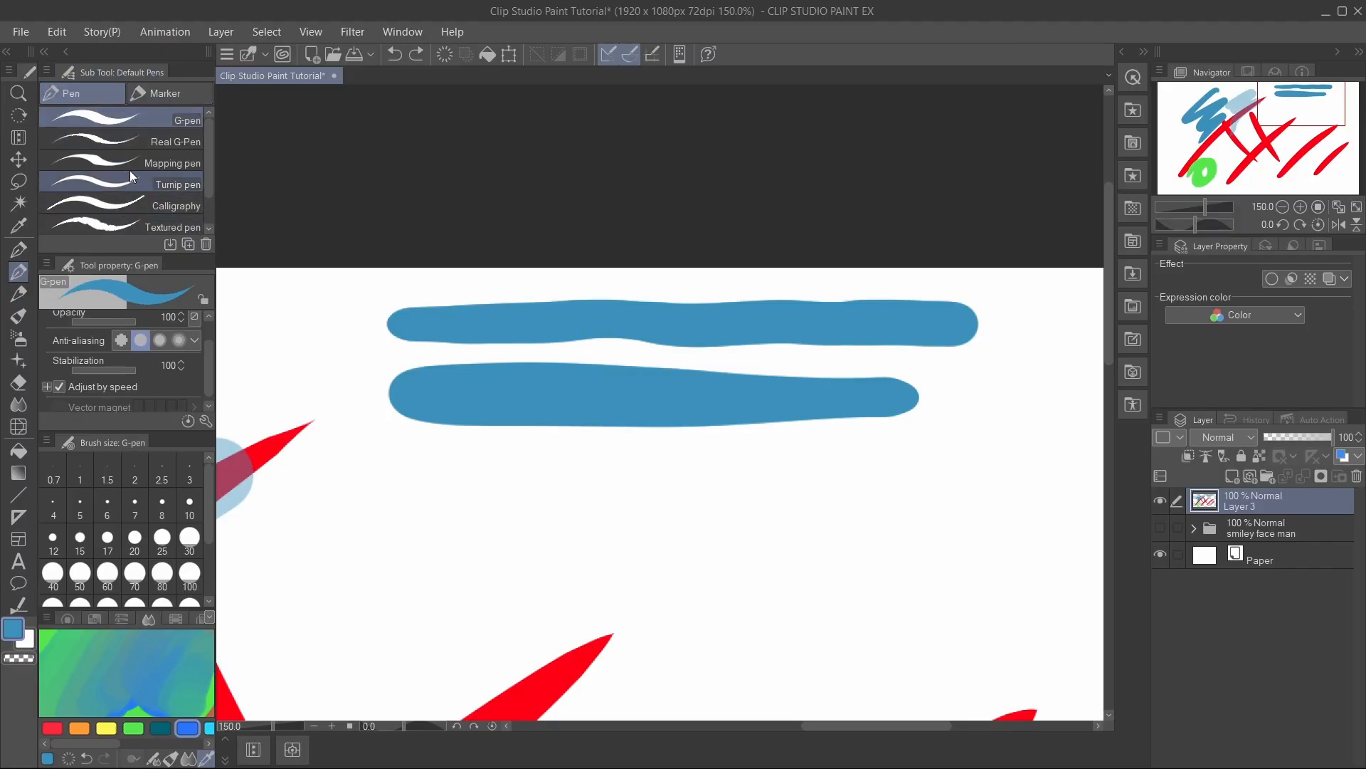
{"action": "left_click", "coordinate": [170, 95]}
{"action": "left_click", "coordinate": [151, 187]}
{"action": "left_click", "coordinate": [96, 94]}
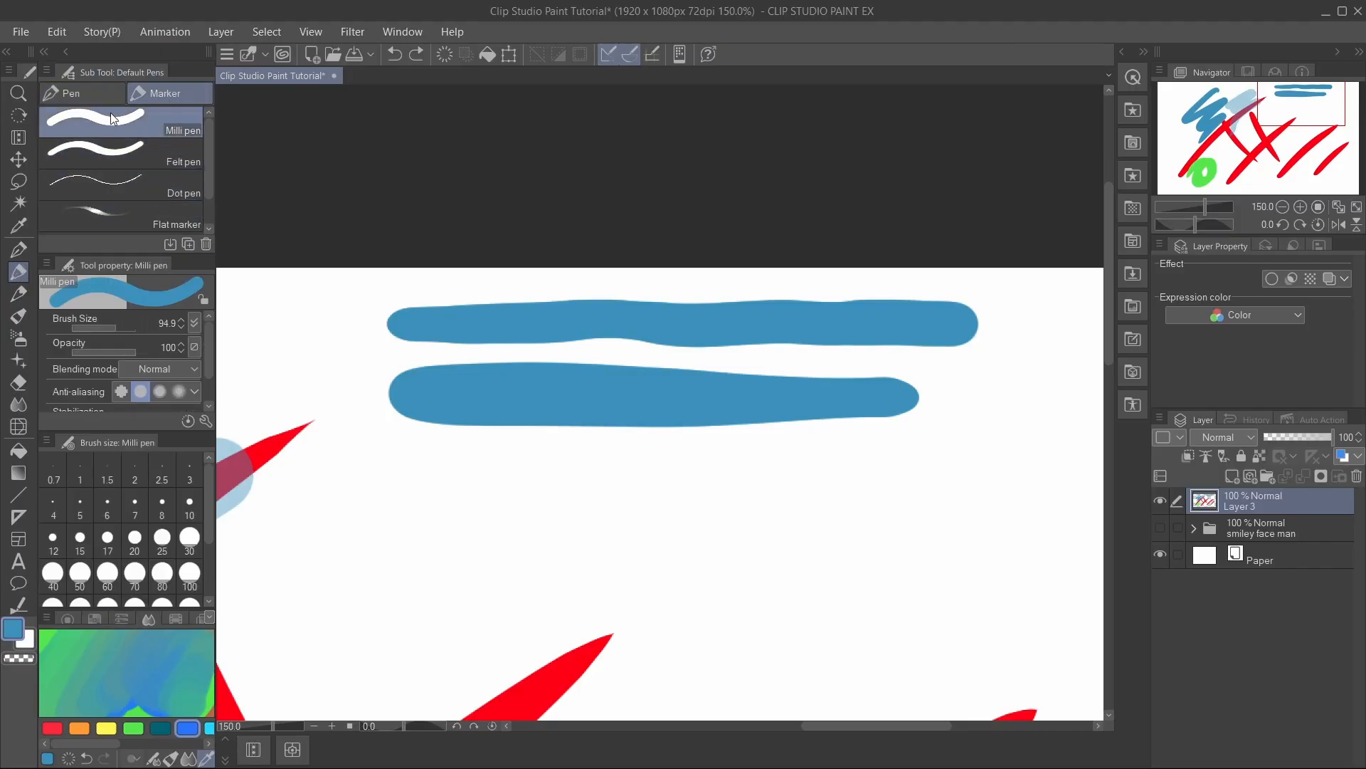
- Select the Calligraphy pen and review its properties, including thickness, angle and stabilization
{"action": "left_click", "coordinate": [173, 203]}
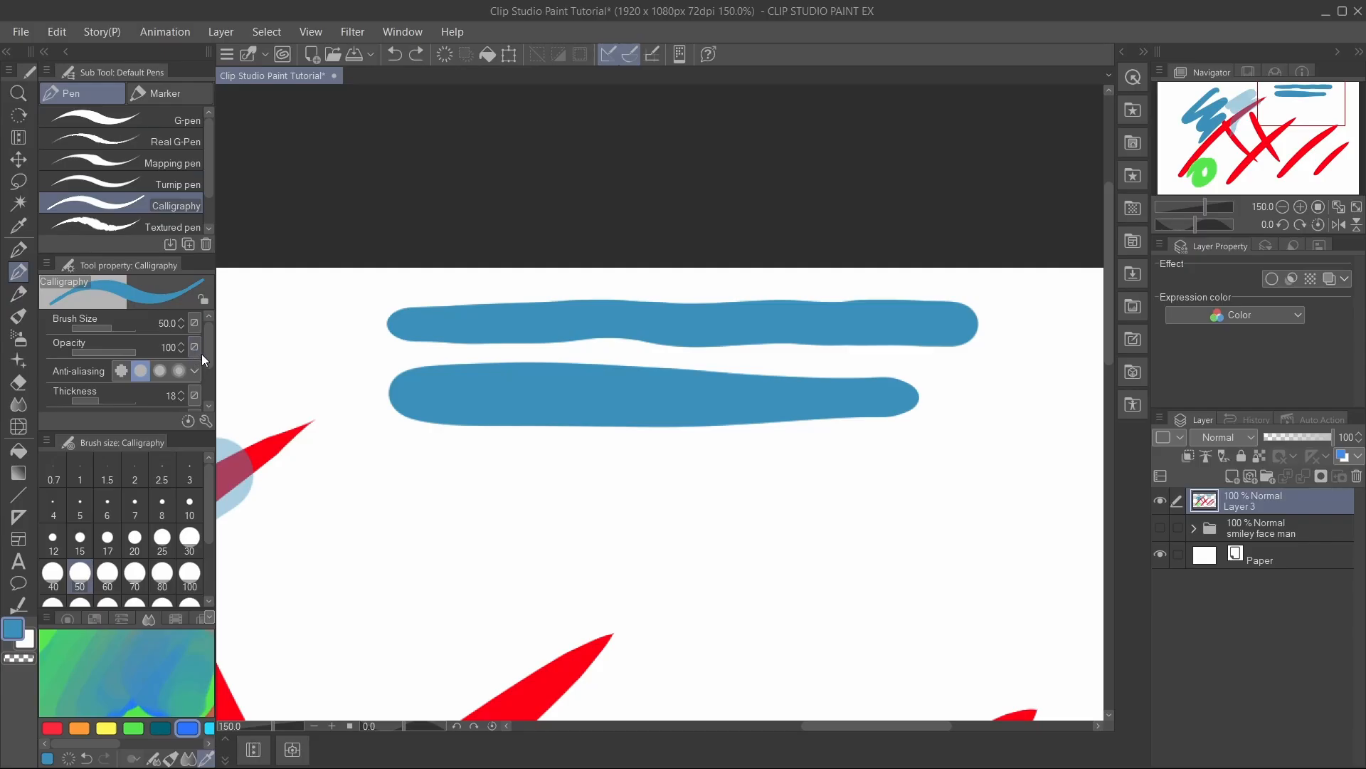
{"action": "scroll", "coordinate": [203, 359], "scroll_direction": "down", "scroll_amount": 2}
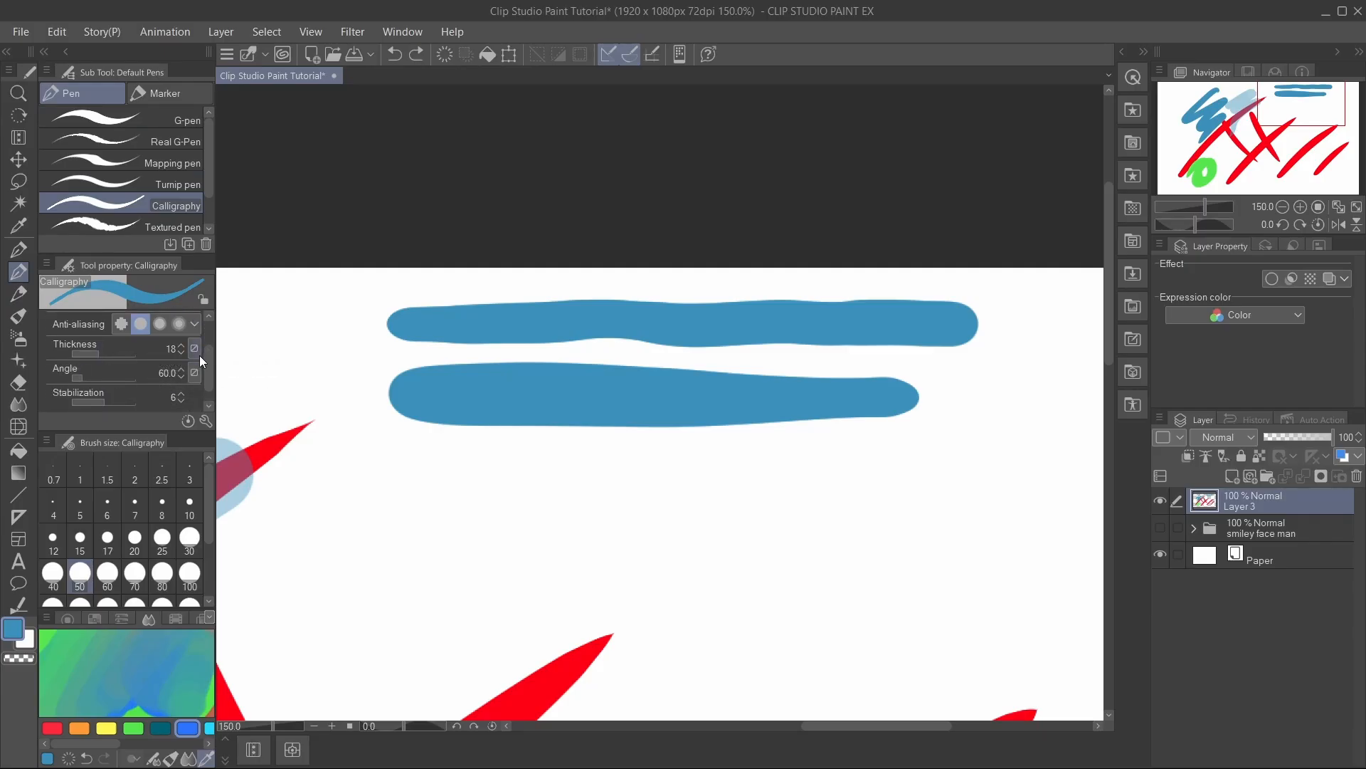
{"action": "scroll", "coordinate": [207, 373], "scroll_direction": "down", "scroll_amount": 1}
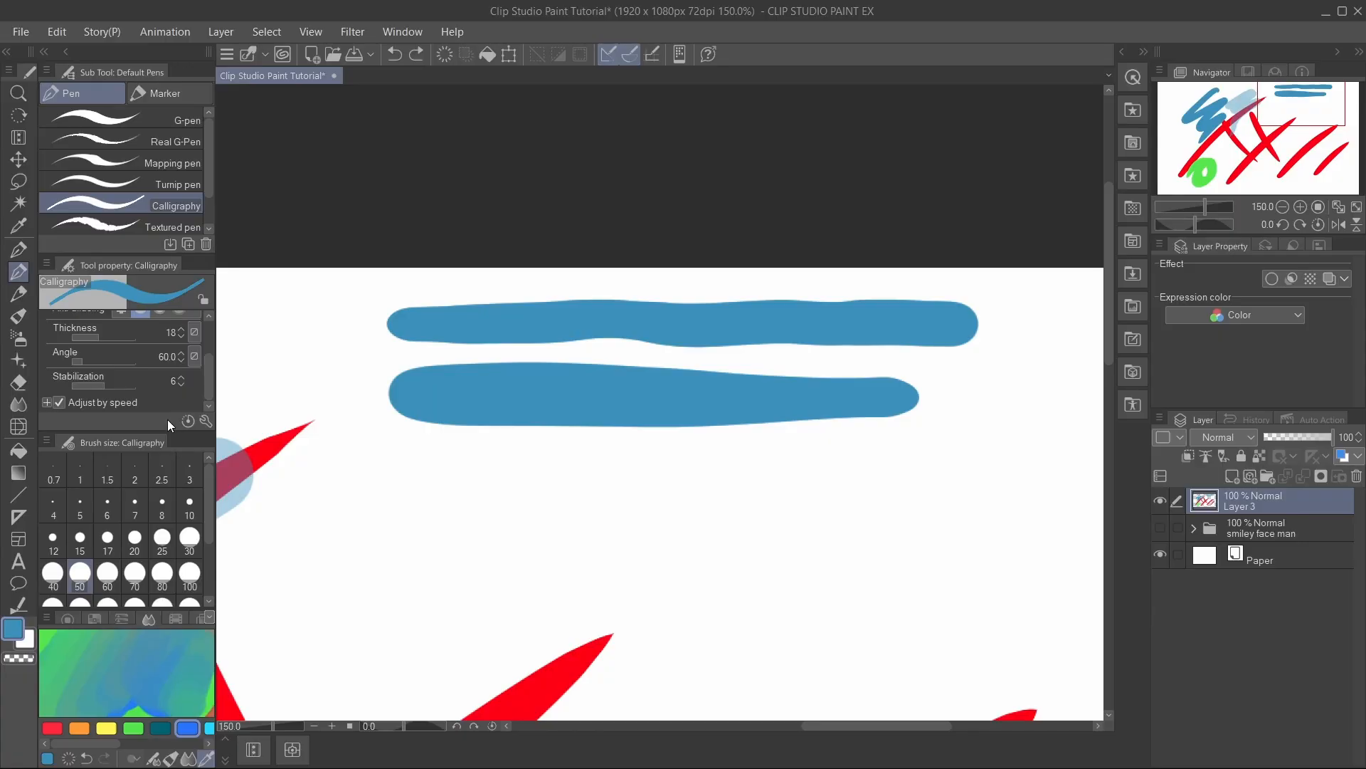
- Switch to the Pencil tool, view its available paper texture materials without changing the texture, and show the Pastel group
{"action": "left_click", "coordinate": [28, 290]}
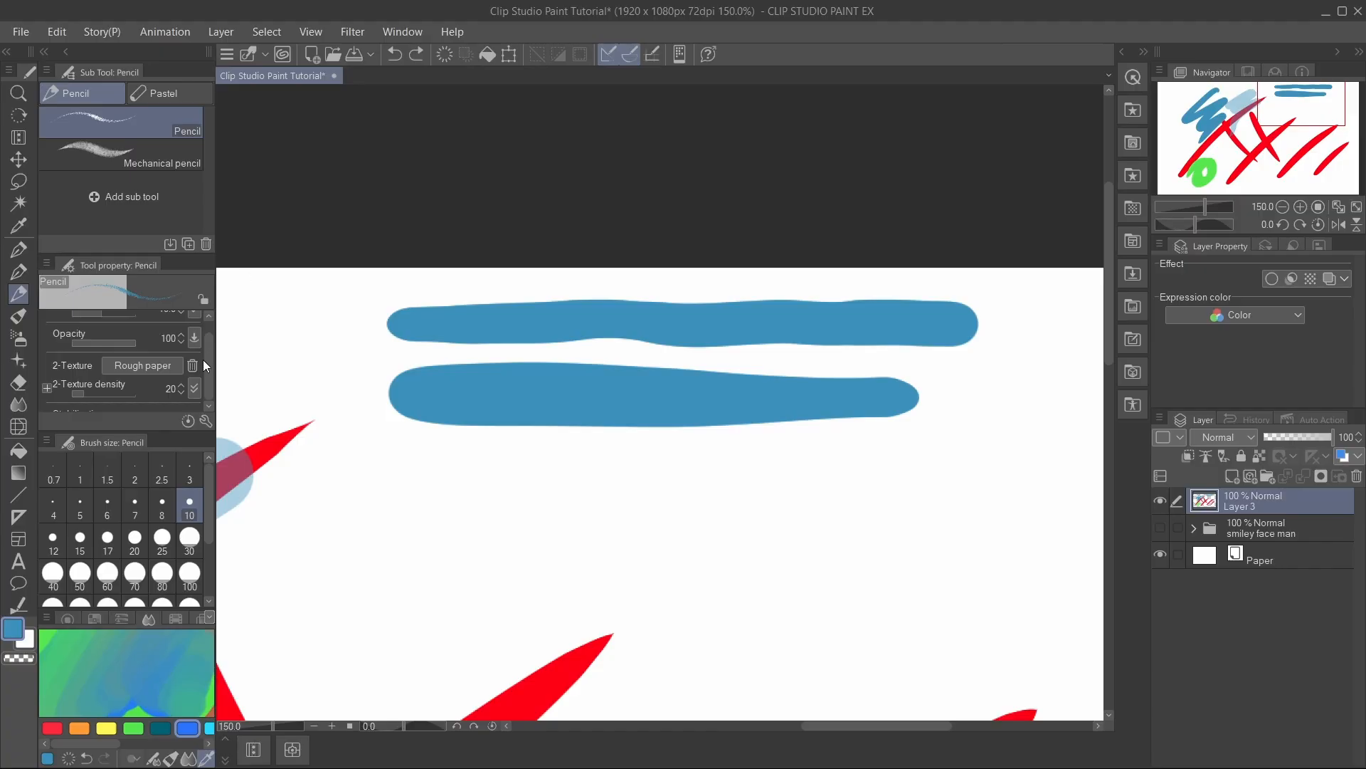
{"action": "left_click", "coordinate": [180, 365]}
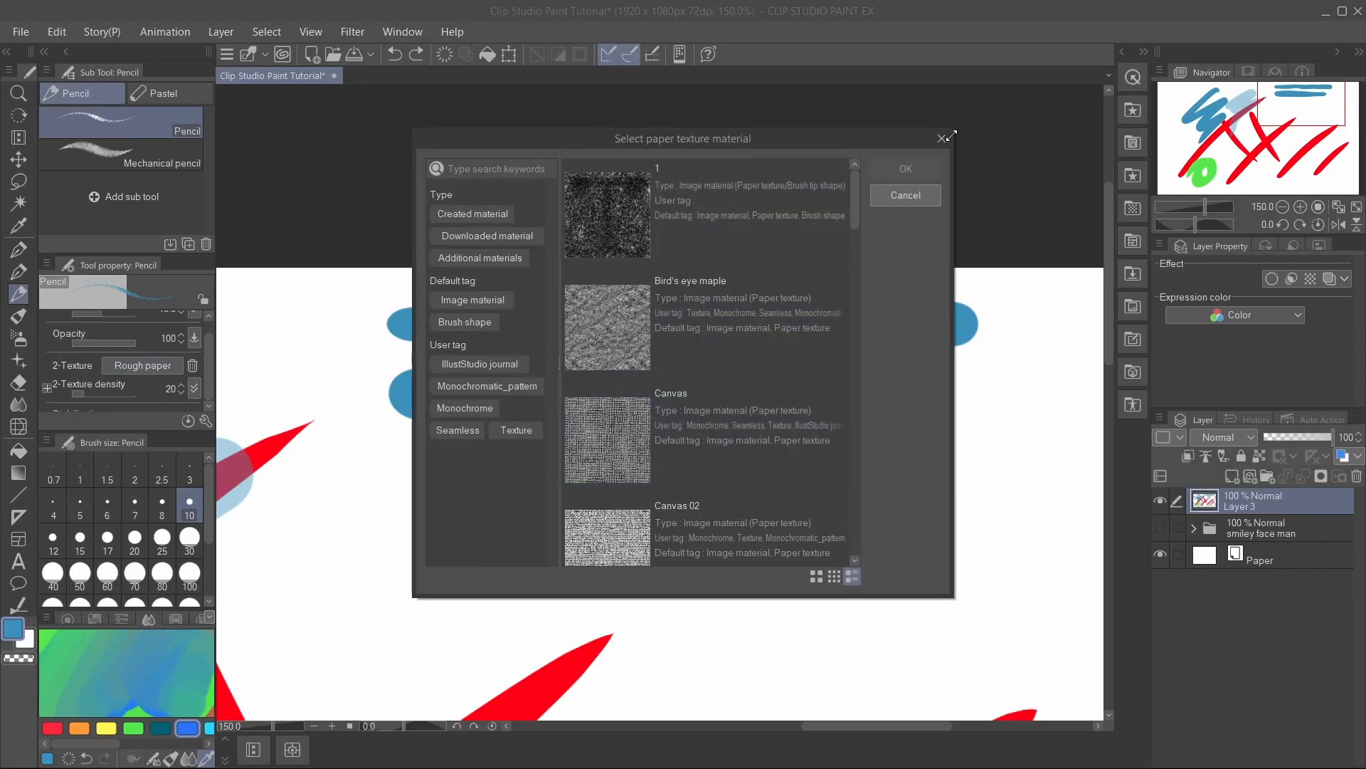
{"action": "left_click", "coordinate": [942, 139]}
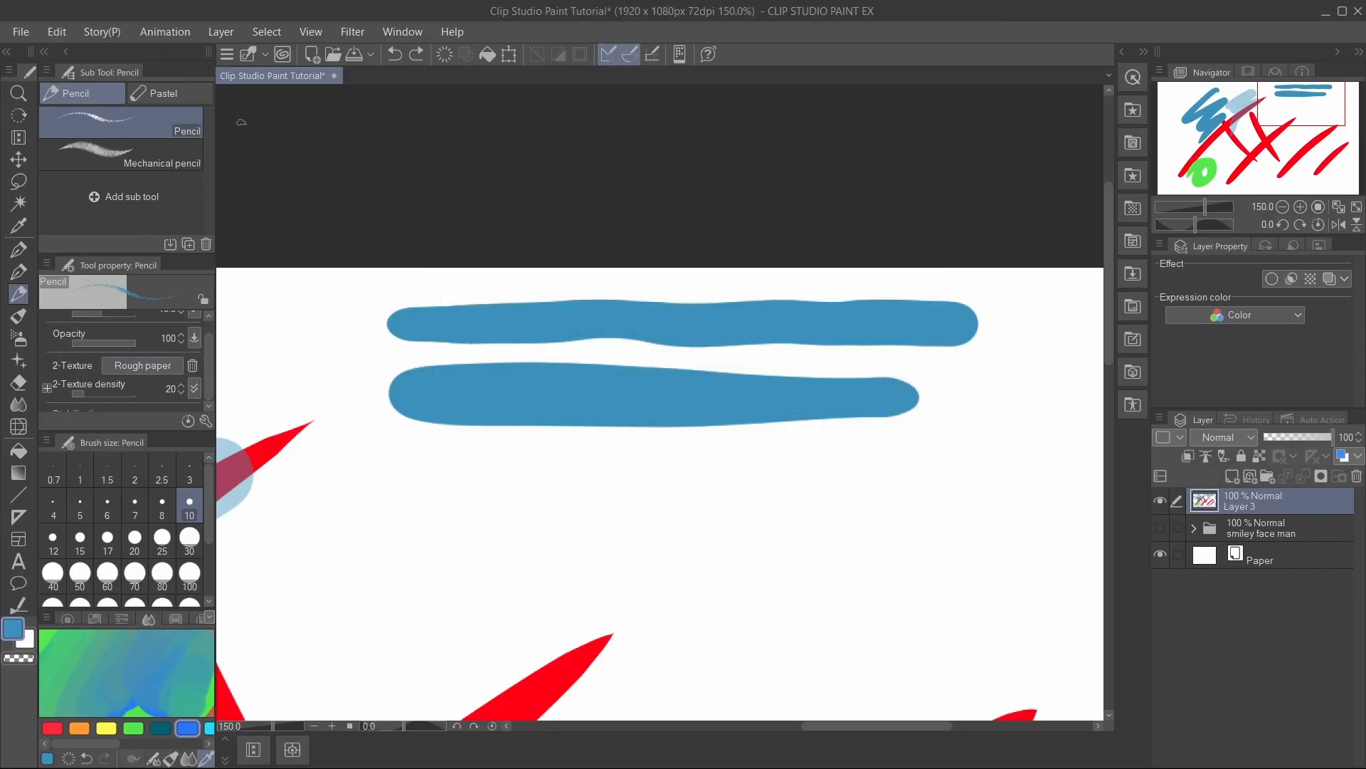
{"action": "left_click", "coordinate": [165, 94]}
- Paint a large blue zigzag with the Round watercolor brush across and below the two horizontal strokes
{"action": "left_click", "coordinate": [19, 315]}
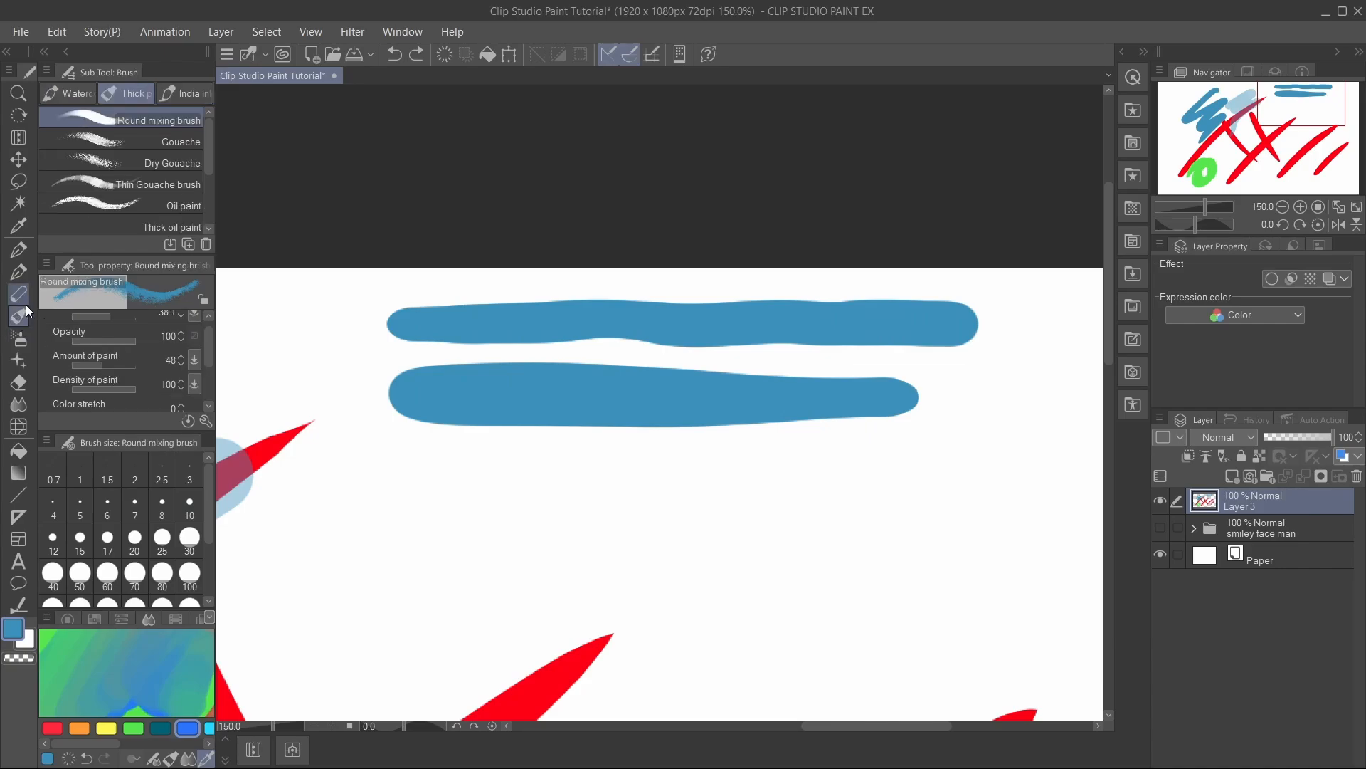
{"action": "left_click", "coordinate": [67, 94]}
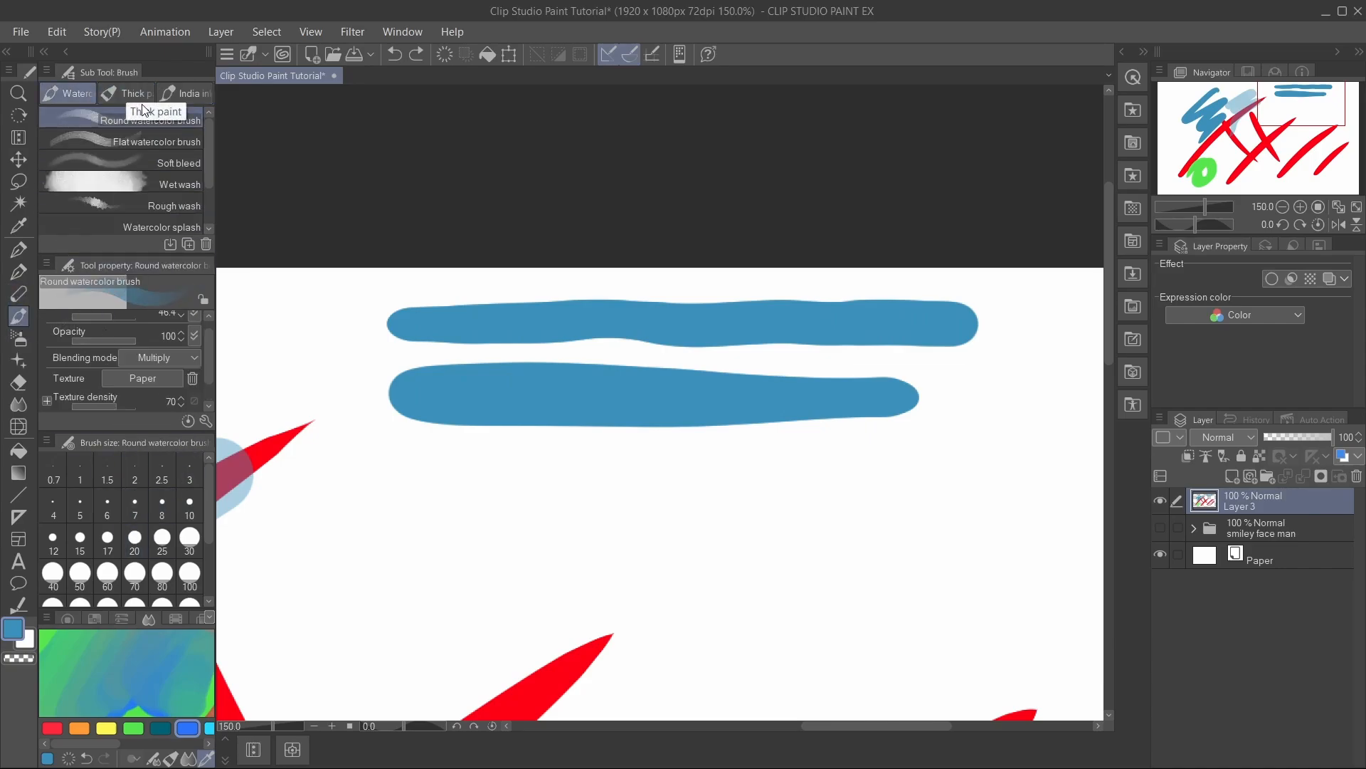
{"action": "mouse_move", "coordinate": [478, 543]}
{"action": "left_mouse_down"}
{"action": "mouse_move", "coordinate": [599, 655]}
{"action": "mouse_move", "coordinate": [1036, 659]}
{"action": "left_mouse_up"}
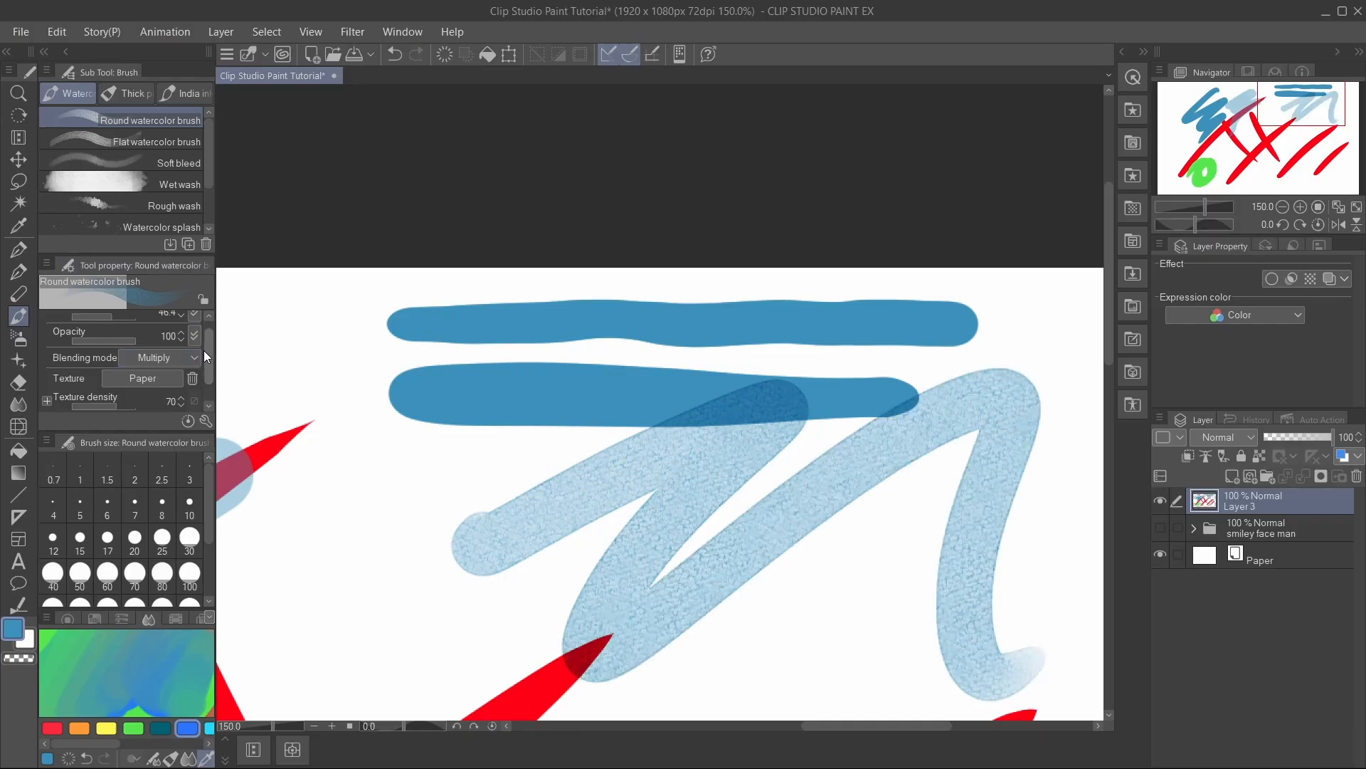
- Review the Round watercolor brush's properties and those of the Thick paint group's Round mixing brush
{"action": "scroll", "coordinate": [209, 356], "scroll_direction": "up", "scroll_amount": 2}
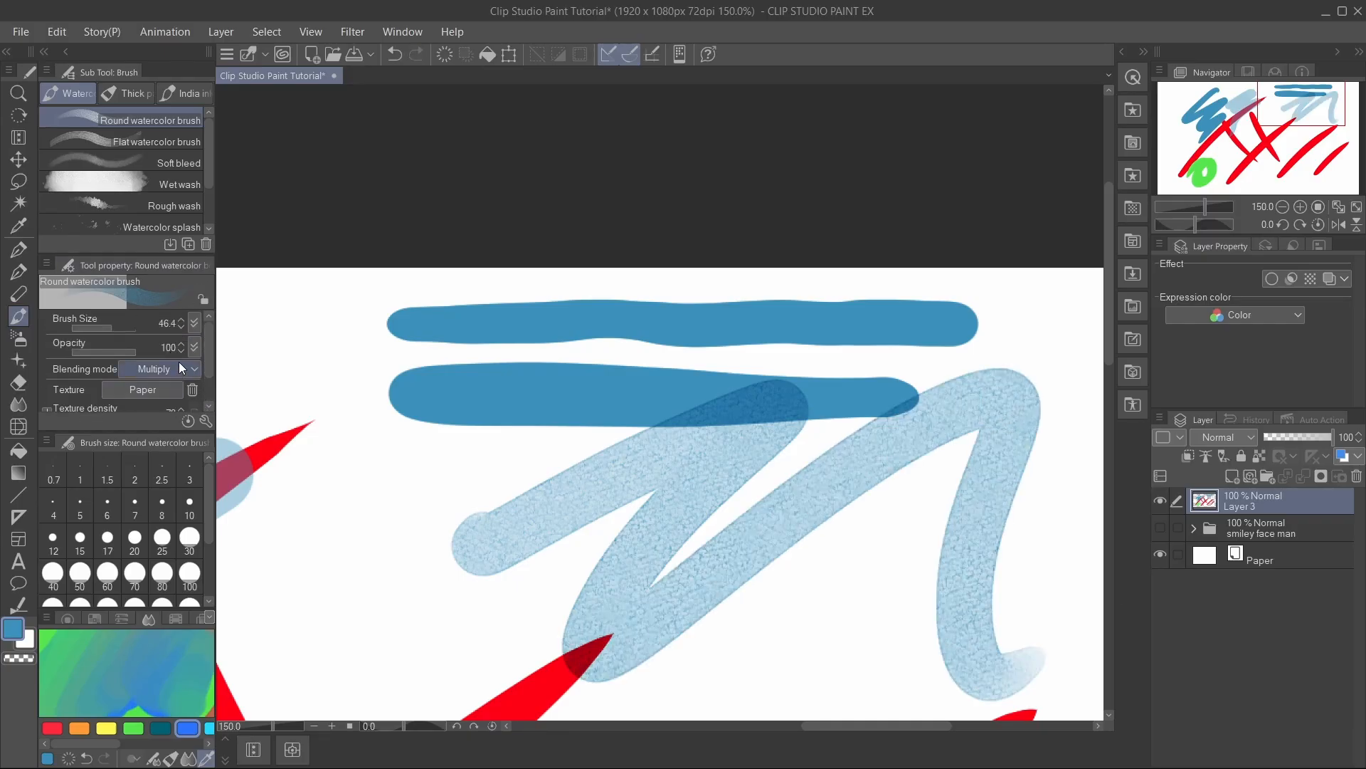
{"action": "left_click", "coordinate": [126, 93]}
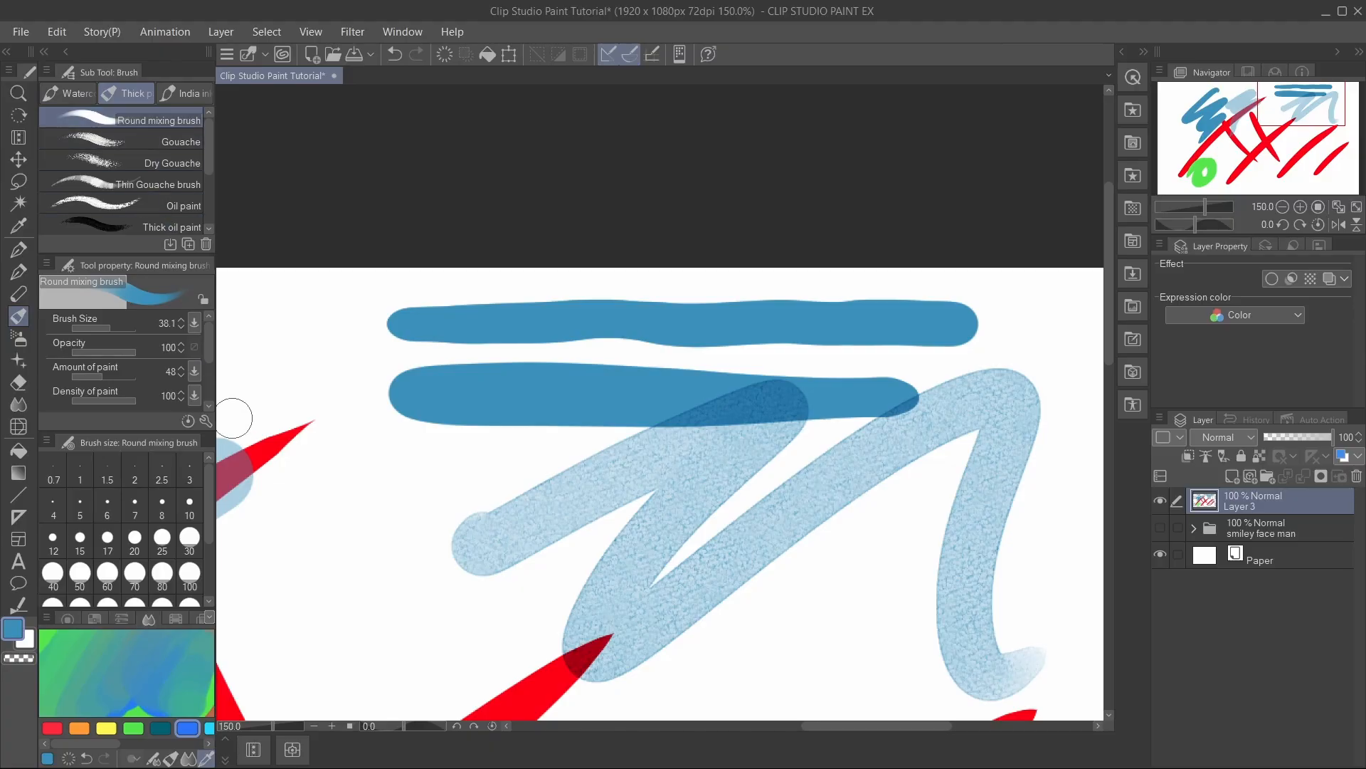
{"action": "left_click_drag", "start_coordinate": [214, 349], "coordinate": [211, 359]}
{"action": "left_click_drag", "start_coordinate": [207, 345], "coordinate": [215, 402]}
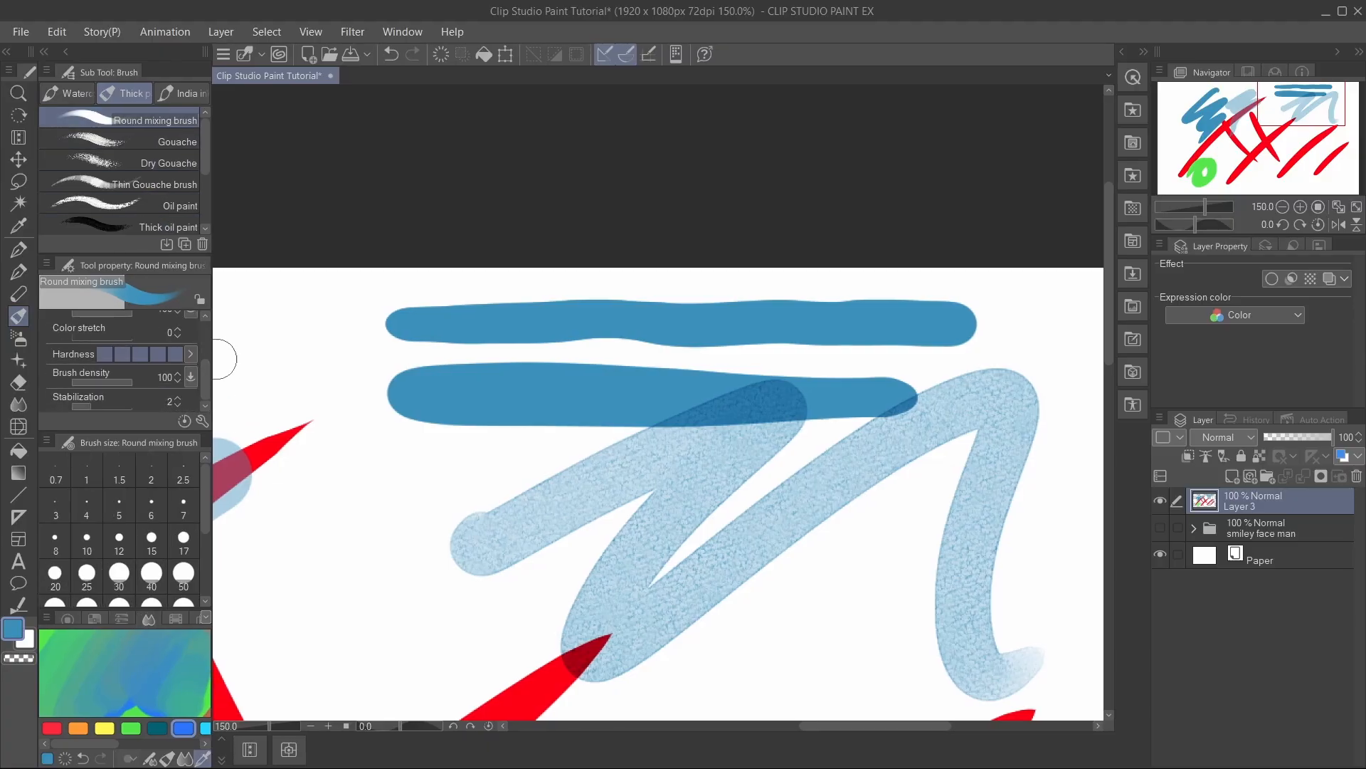
{"action": "left_click_drag", "start_coordinate": [210, 344], "coordinate": [215, 344]}
- Build up a large round blue spot with the Soft airbrush below the watercolor zigzag
{"action": "left_click", "coordinate": [18, 338]}
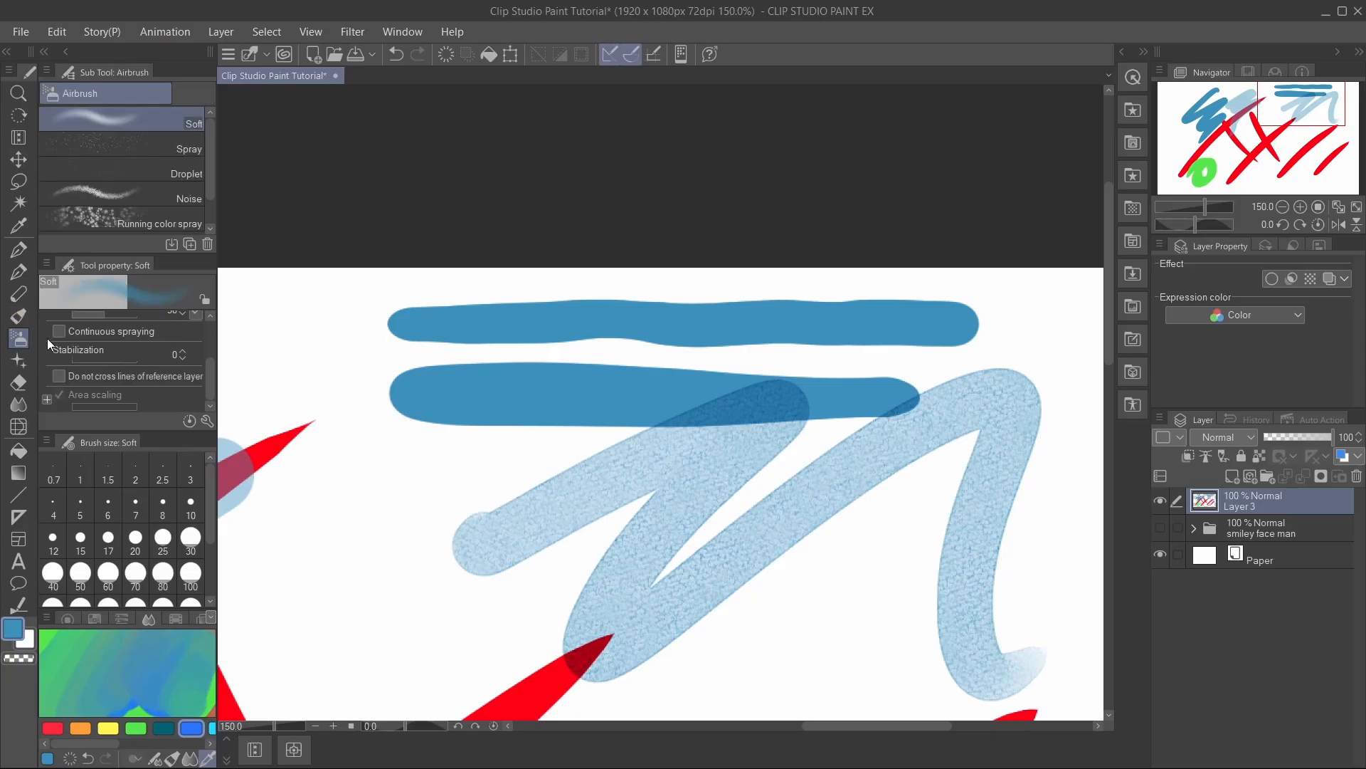
{"action": "left_click_drag", "start_coordinate": [1097, 359], "coordinate": [1108, 443]}
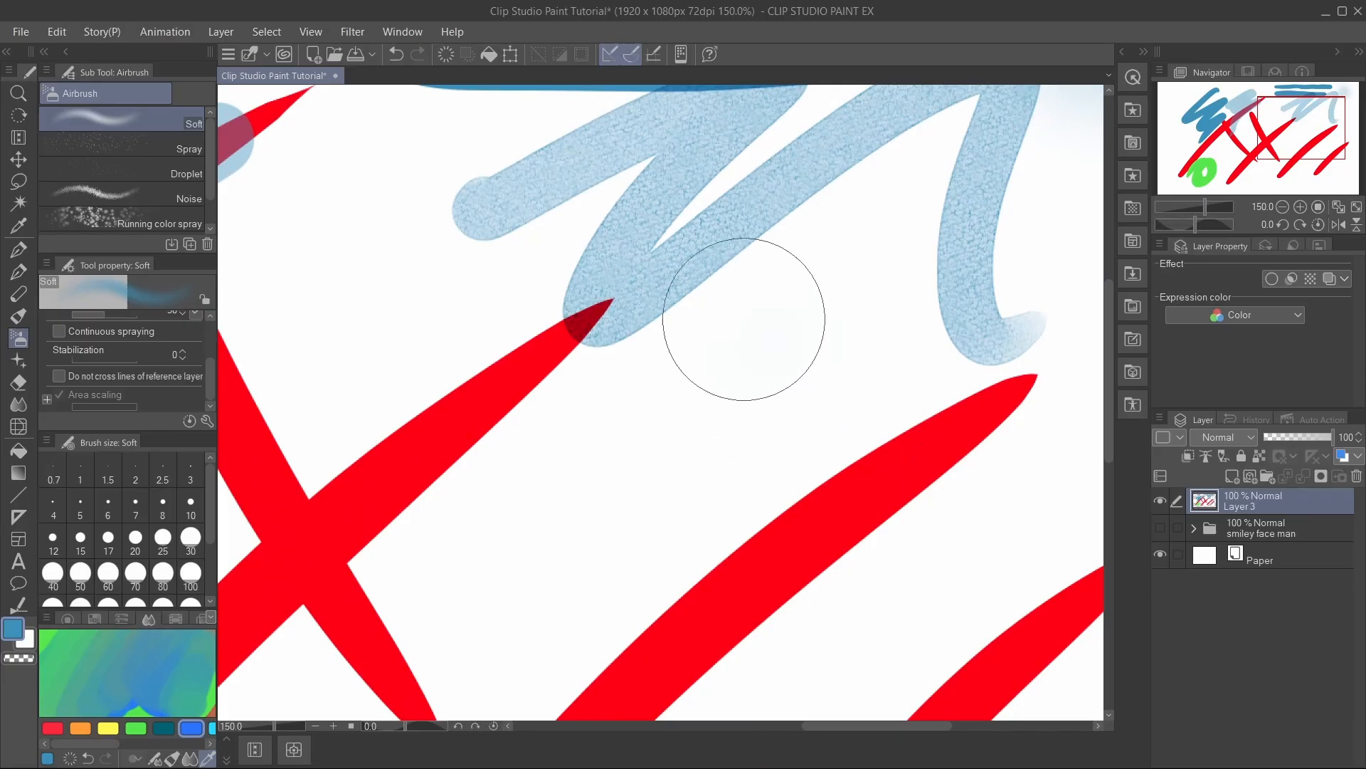
{"action": "mouse_move", "coordinate": [743, 319]}
{"action": "left_mouse_down"}
{"action": "mouse_move", "coordinate": [810, 404]}
{"action": "mouse_move", "coordinate": [783, 464]}
{"action": "mouse_move", "coordinate": [665, 402]}
{"action": "mouse_move", "coordinate": [808, 310]}
{"action": "mouse_move", "coordinate": [867, 403]}
{"action": "mouse_move", "coordinate": [847, 483]}
{"action": "mouse_move", "coordinate": [725, 506]}
{"action": "mouse_move", "coordinate": [684, 392]}
{"action": "mouse_move", "coordinate": [741, 304]}
{"action": "left_mouse_up"}
- Scatter fine blue speckles over the zigzag's left end with the Spray airbrush, and larger drops around the soft spot with Droplet
{"action": "left_click", "coordinate": [178, 143]}
{"action": "mouse_move", "coordinate": [370, 270]}
{"action": "left_mouse_down"}
{"action": "mouse_move", "coordinate": [277, 348]}
{"action": "mouse_move", "coordinate": [582, 192]}
{"action": "left_mouse_up"}
{"action": "left_click", "coordinate": [198, 172]}
{"action": "left_click_drag", "start_coordinate": [662, 384], "coordinate": [704, 405]}
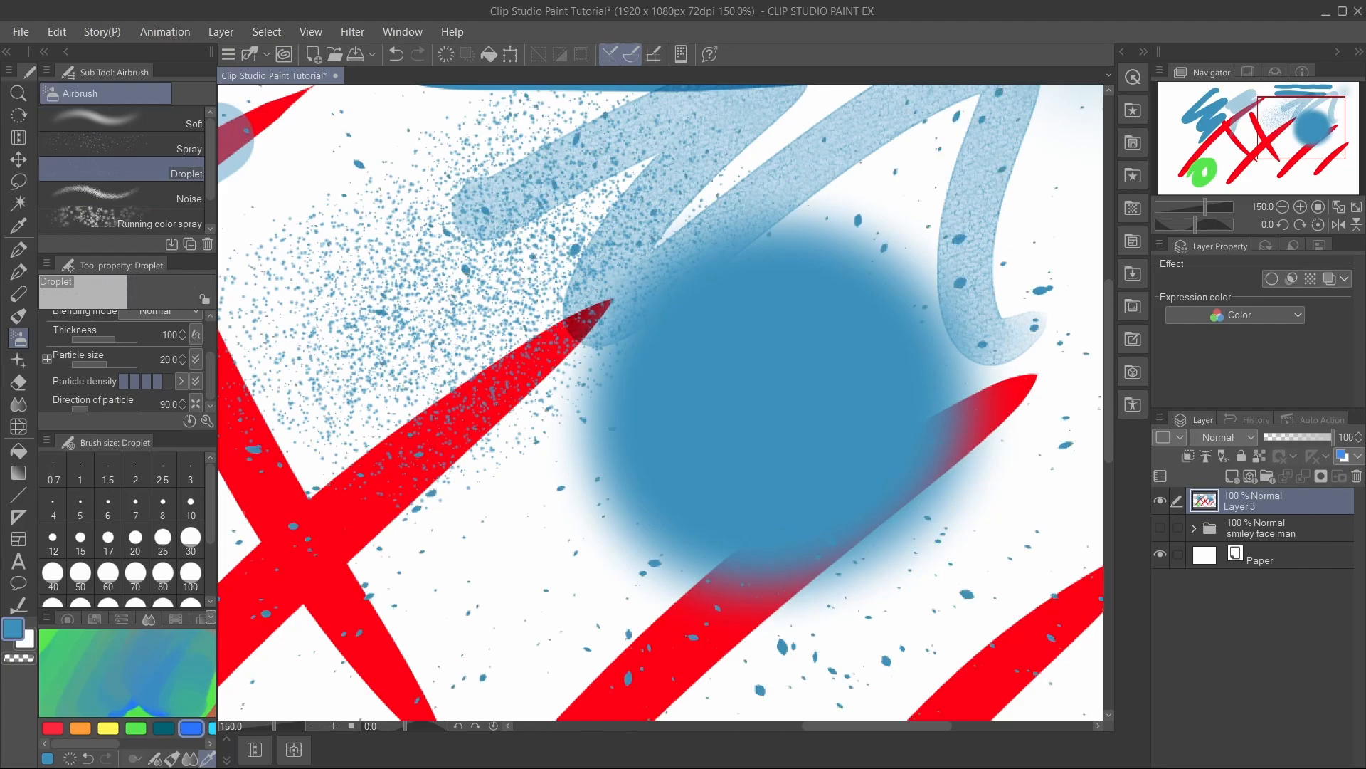
- Add grainy blue shading beside the soft spot with the Noise airbrush, and cover the area around it with Running color spray
{"action": "left_click", "coordinate": [171, 193]}
{"action": "left_click_drag", "start_coordinate": [456, 370], "coordinate": [712, 626]}
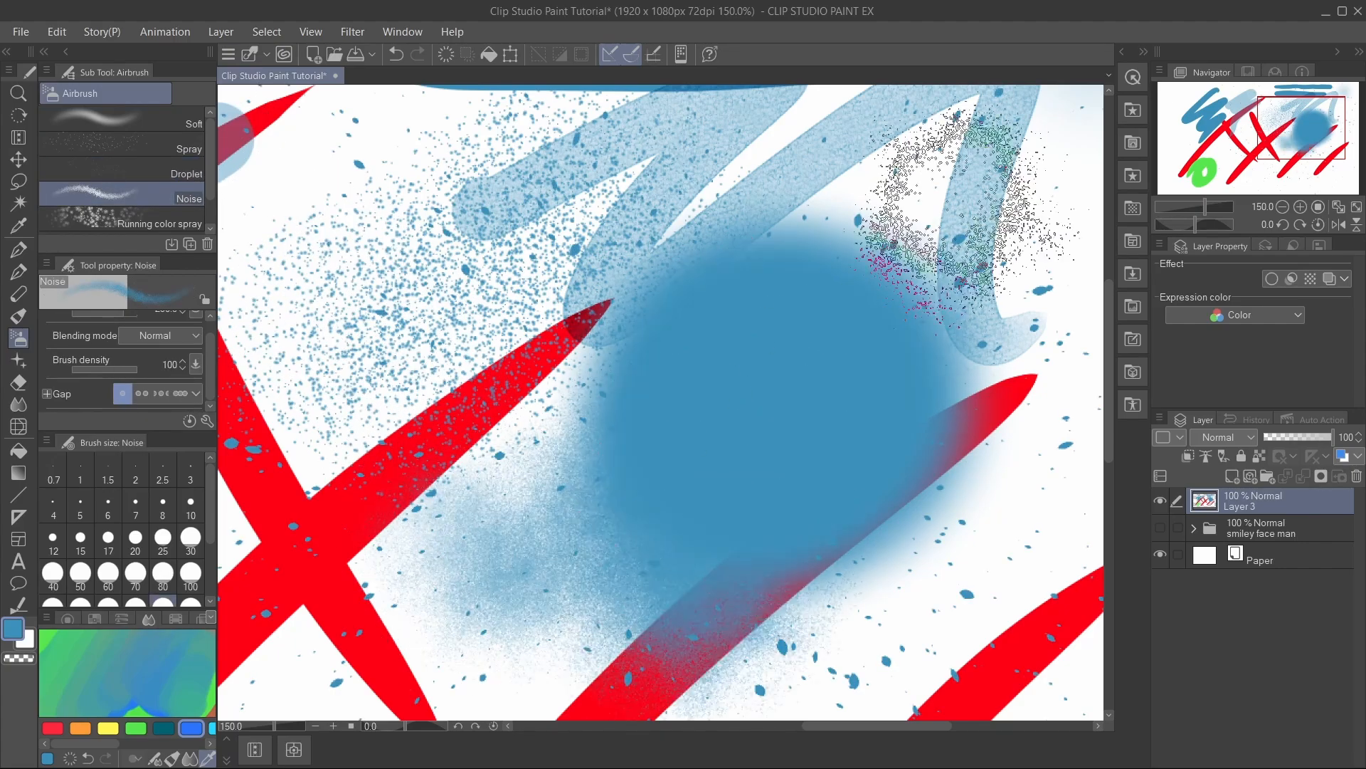
{"action": "left_click", "coordinate": [169, 222]}
{"action": "mouse_move", "coordinate": [456, 541]}
{"action": "left_mouse_down"}
{"action": "mouse_move", "coordinate": [768, 207]}
{"action": "mouse_move", "coordinate": [1032, 157]}
{"action": "left_mouse_up"}
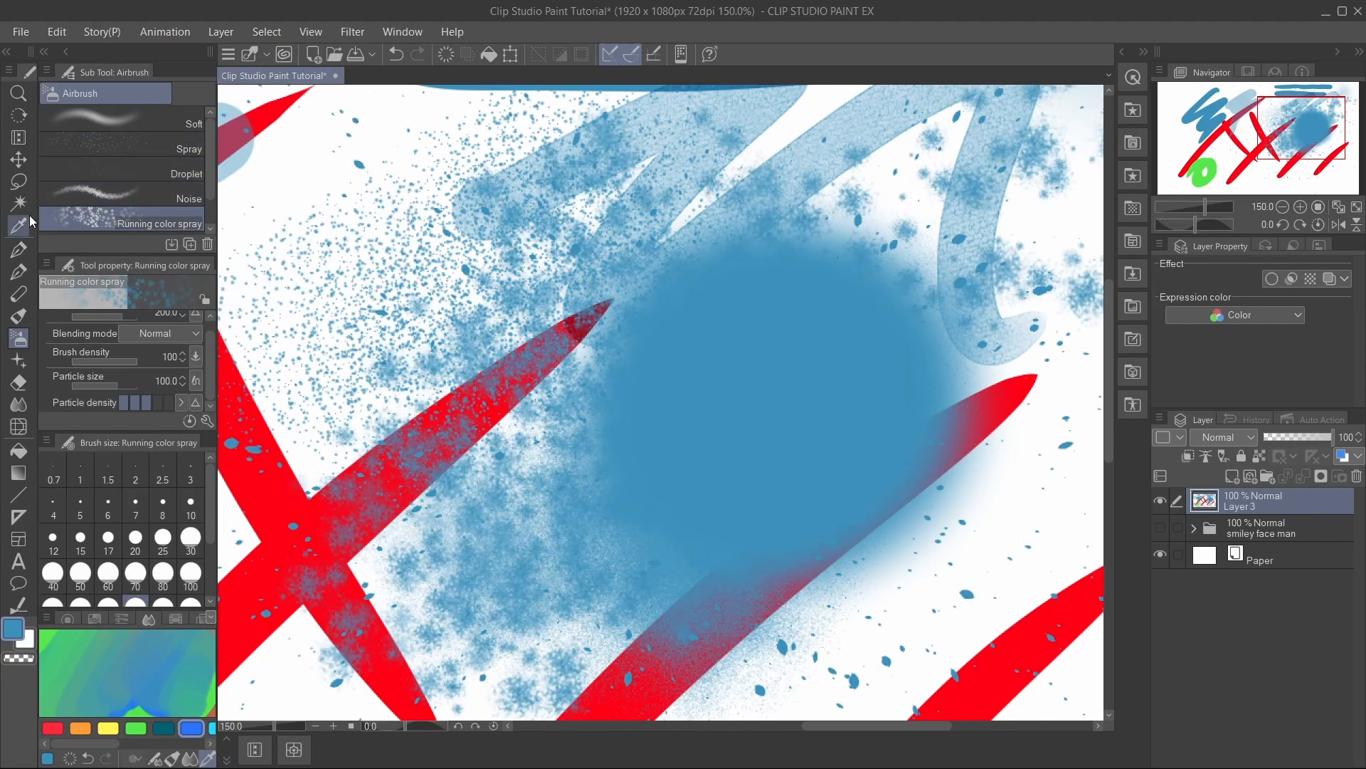
- Switch to the Decoration tool and clear everything drawn on Layer 3
{"action": "left_click", "coordinate": [18, 360]}
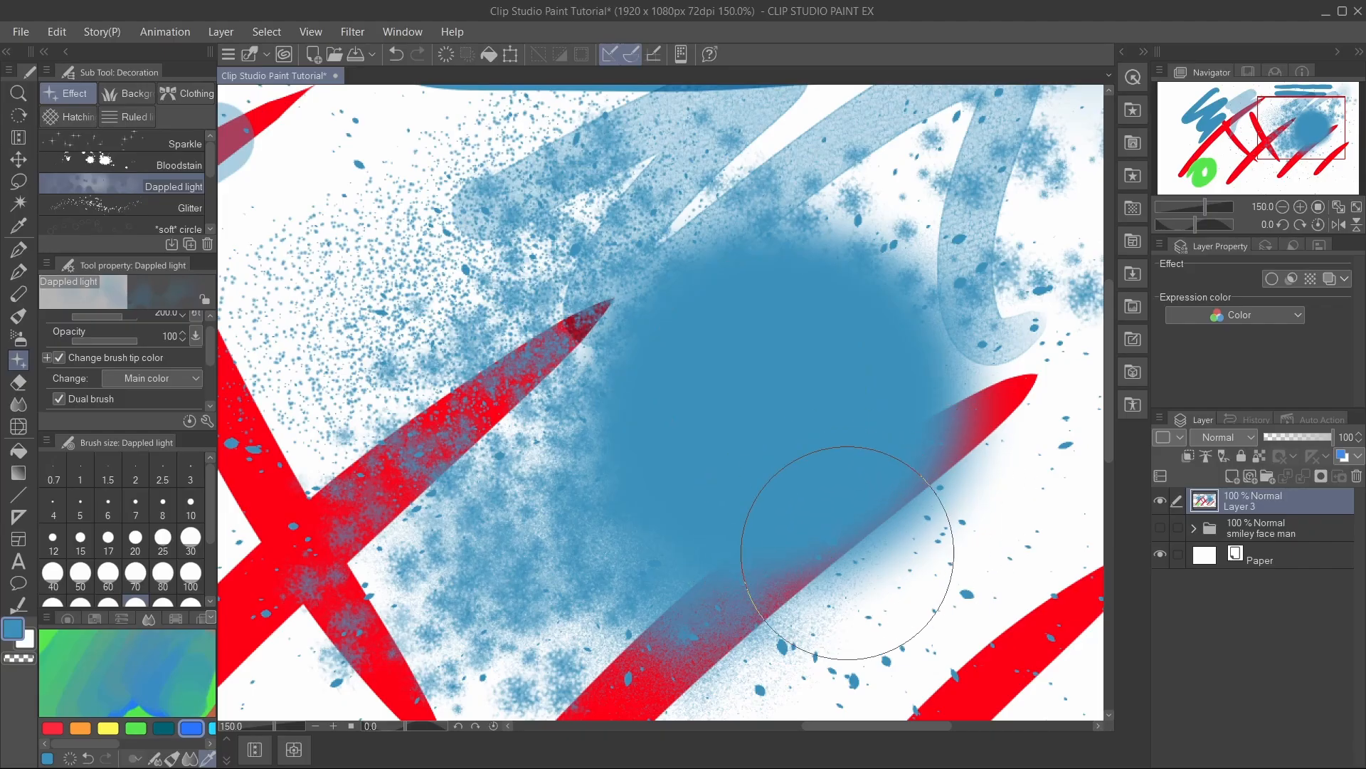
{"action": "key", "text": "Delete"}
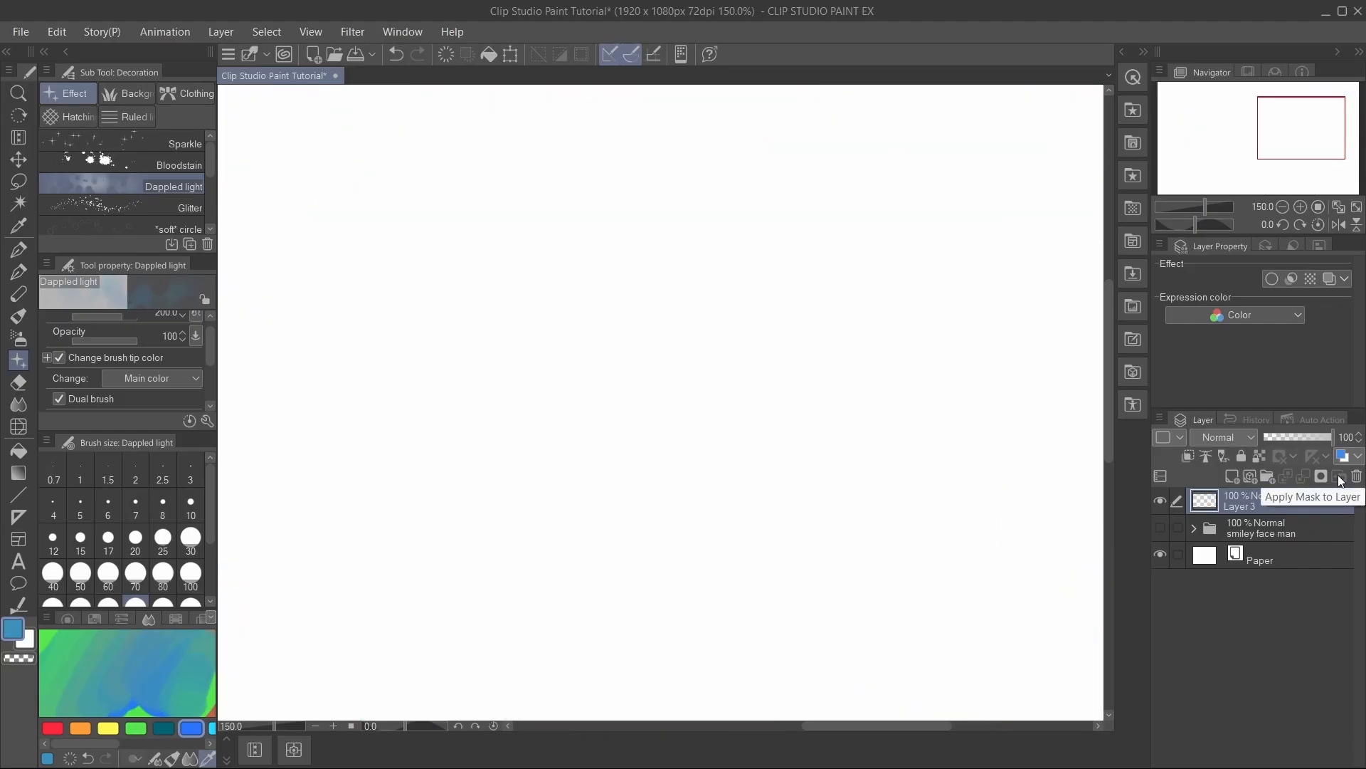
{"action": "key", "text": "ctrl+minus"}
{"action": "key", "text": "ctrl+minus"}
{"action": "key", "text": "ctrl+z"}
{"action": "key", "text": "ctrl+minus"}
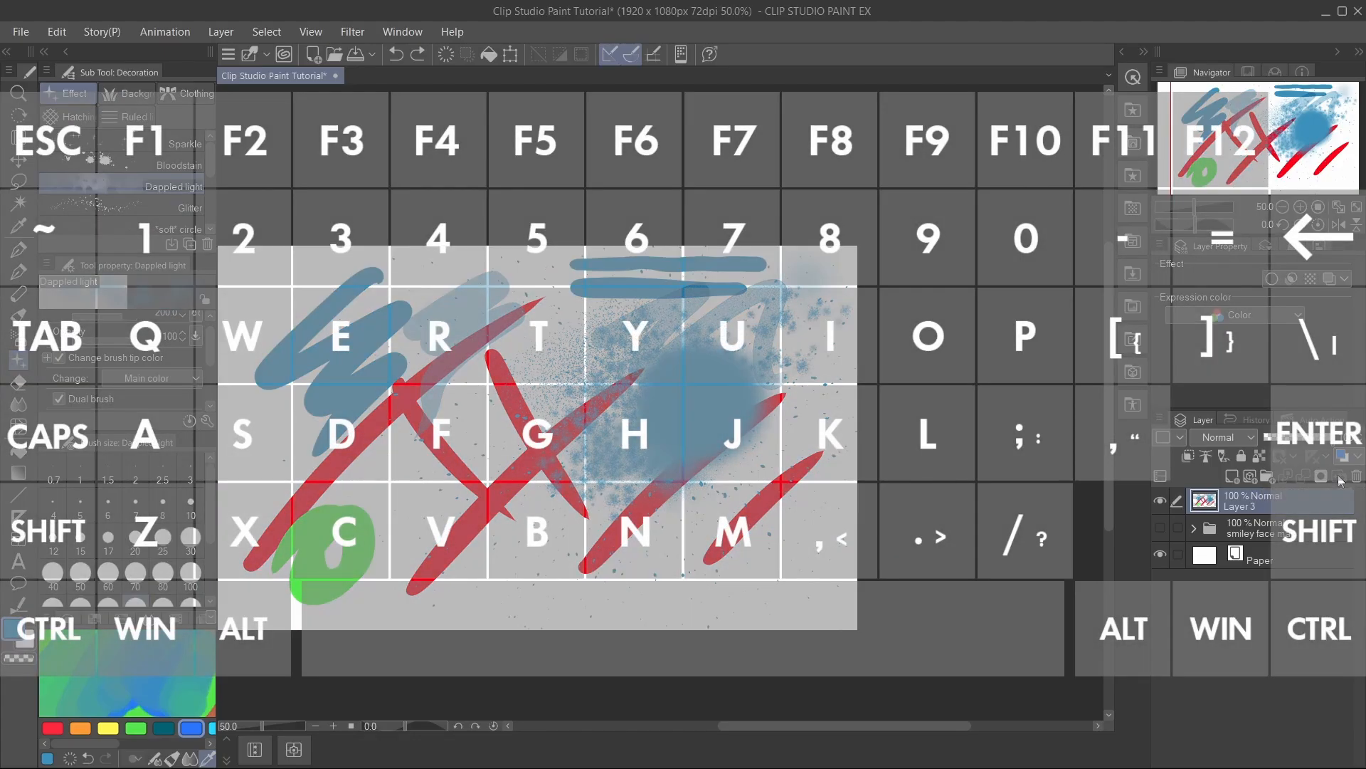
{"action": "key", "text": "Delete"}
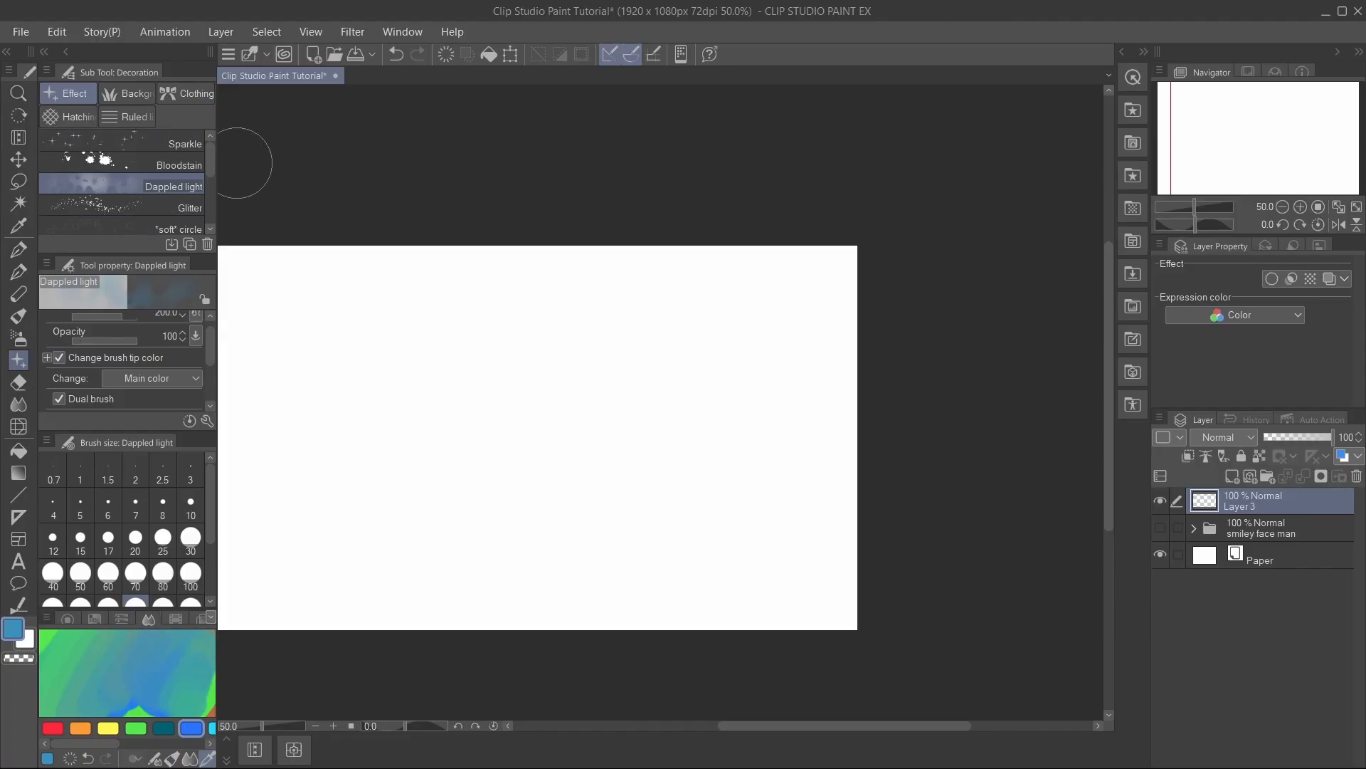
{"action": "left_click_drag", "start_coordinate": [805, 724], "coordinate": [763, 715]}
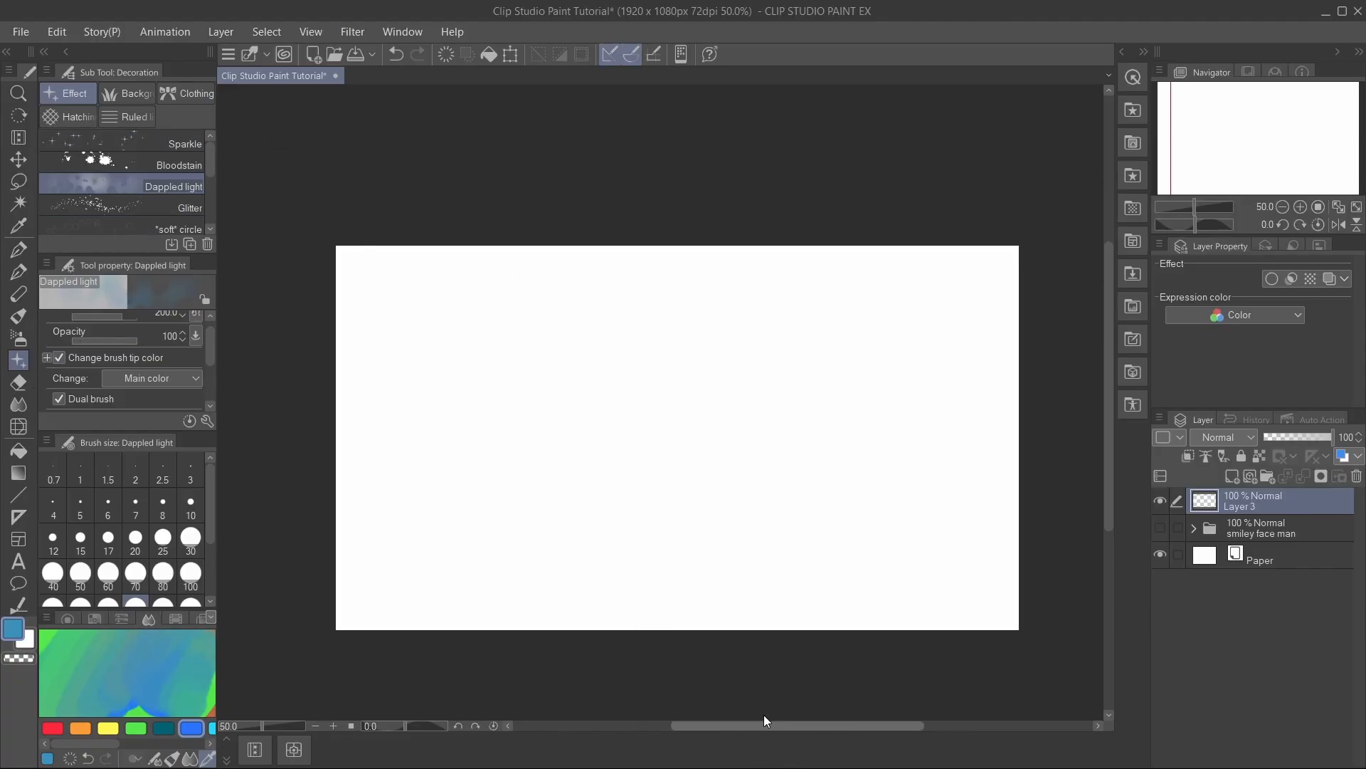
- Try the Dappled light and Sparkle effect brushes with diagonal strokes on the empty canvas, undoing each one
{"action": "mouse_move", "coordinate": [424, 310]}
{"action": "left_mouse_down"}
{"action": "mouse_move", "coordinate": [528, 280]}
{"action": "mouse_move", "coordinate": [559, 359]}
{"action": "mouse_move", "coordinate": [746, 426]}
{"action": "mouse_move", "coordinate": [666, 596]}
{"action": "left_mouse_up"}
{"action": "key", "text": "ctrl+z"}
{"action": "left_click", "coordinate": [121, 143]}
{"action": "mouse_move", "coordinate": [410, 334]}
{"action": "left_mouse_down"}
{"action": "mouse_move", "coordinate": [377, 495]}
{"action": "mouse_move", "coordinate": [601, 580]}
{"action": "left_mouse_up"}
{"action": "key", "text": "ctrl+z"}
- Paint clumps of blue grass from the canvas center toward its lower right with the Grass decoration brush
{"action": "left_click", "coordinate": [127, 93]}
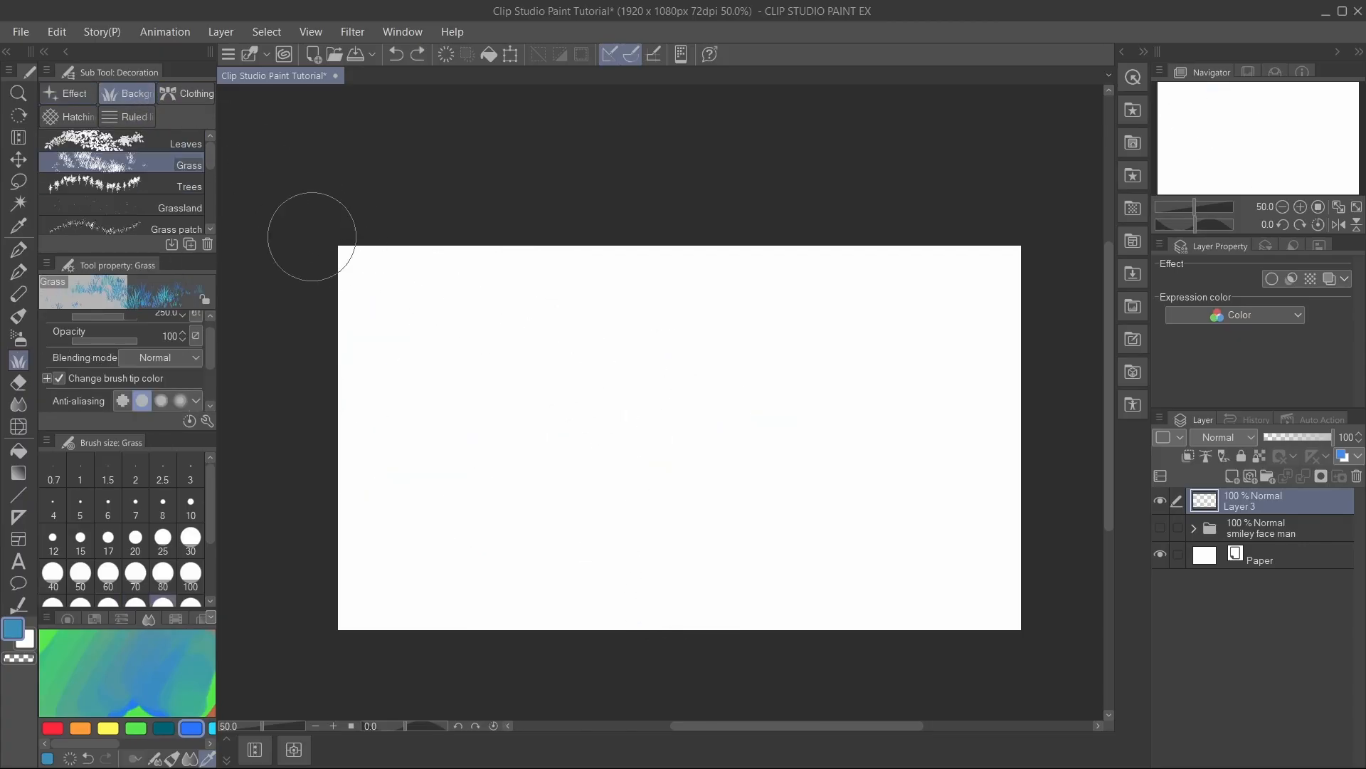
{"action": "mouse_move", "coordinate": [548, 377]}
{"action": "left_mouse_down"}
{"action": "mouse_move", "coordinate": [630, 427]}
{"action": "mouse_move", "coordinate": [933, 502]}
{"action": "left_mouse_up"}
- Try vertical strokes with the Braid clothing brush near the canvas's left edge and undo them
{"action": "left_click", "coordinate": [187, 95]}
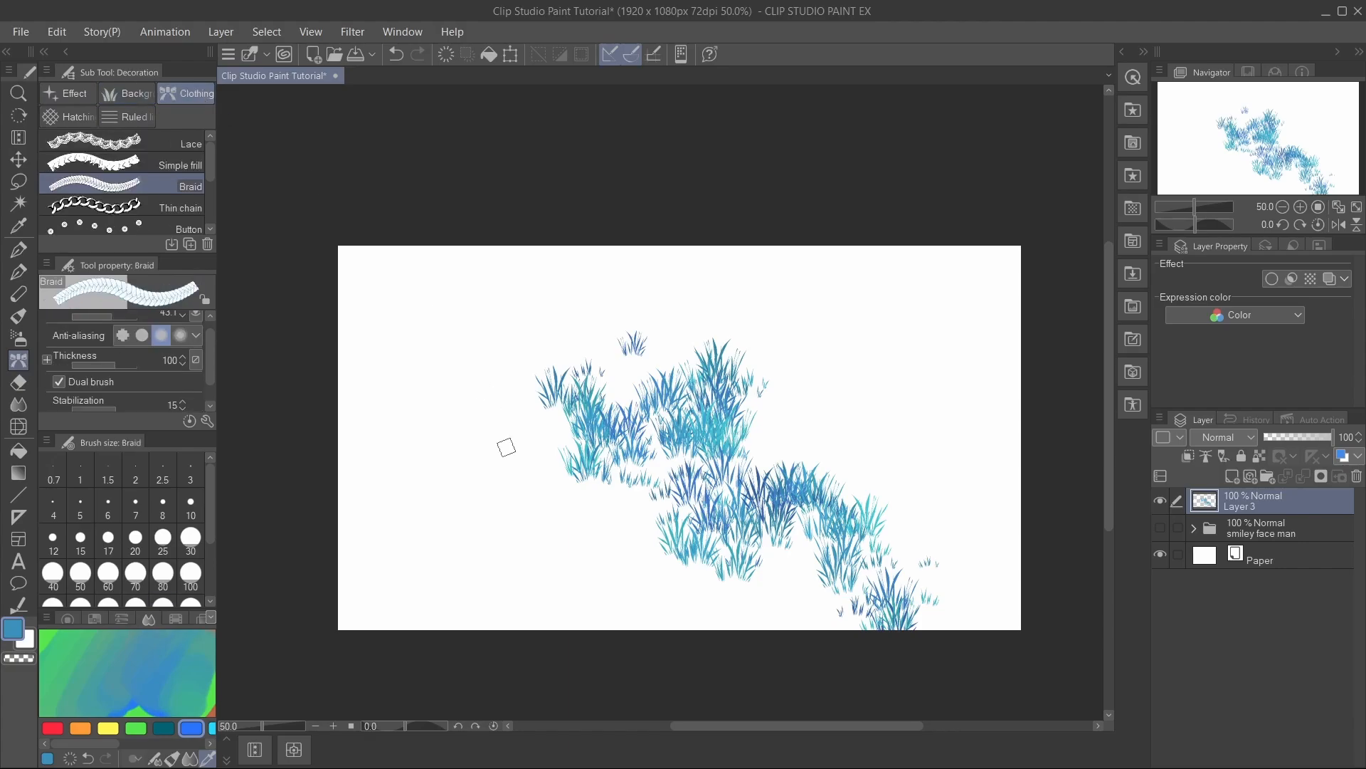
{"action": "left_click_drag", "start_coordinate": [389, 301], "coordinate": [405, 550]}
{"action": "left_click_drag", "start_coordinate": [400, 307], "coordinate": [422, 569]}
{"action": "key", "text": "ctrl+z"}
{"action": "key", "text": "ctrl+z"}
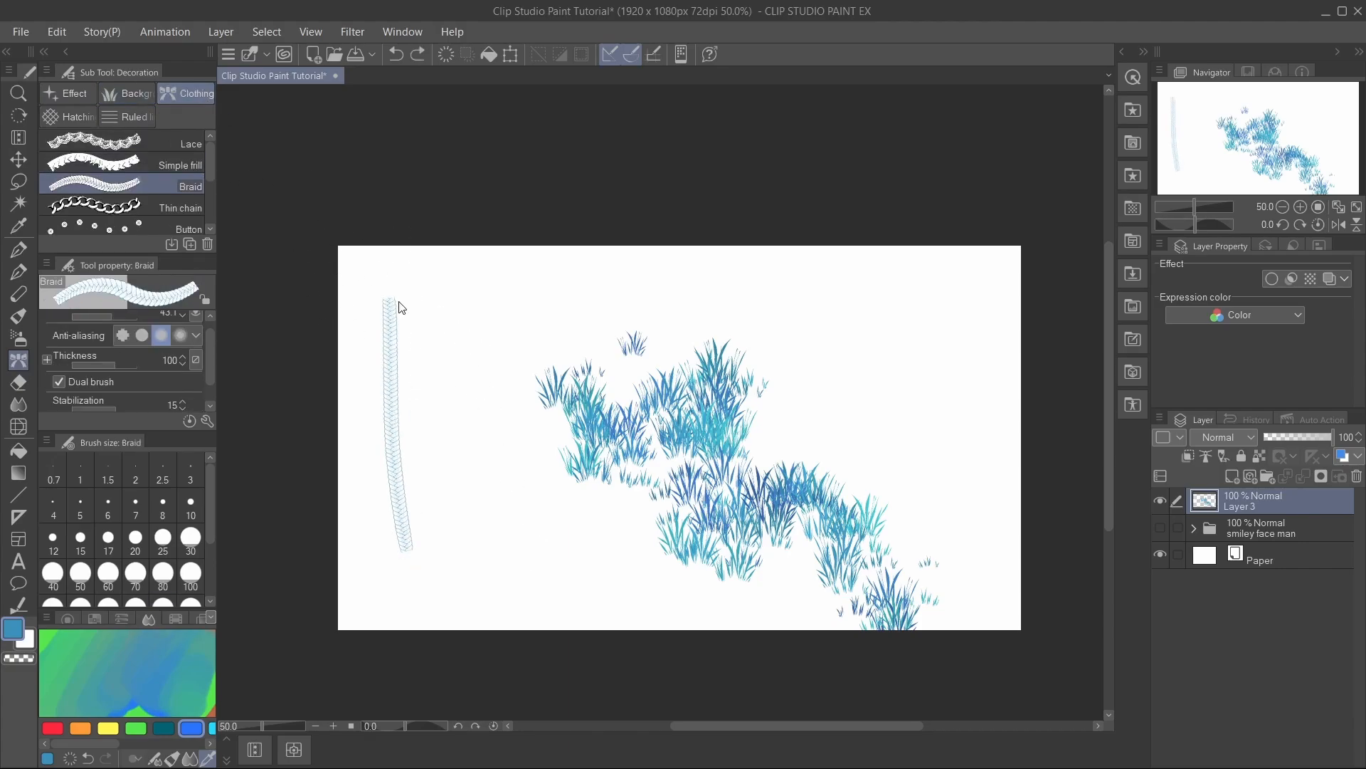
- Draw a vertical band with the Lace brush left of the grass, and a Simple frill line beside it
{"action": "left_click", "coordinate": [107, 142]}
{"action": "mouse_move", "coordinate": [401, 318]}
{"action": "left_mouse_down"}
{"action": "mouse_move", "coordinate": [422, 604]}
{"action": "mouse_move", "coordinate": [461, 603]}
{"action": "left_mouse_up"}
{"action": "left_click", "coordinate": [208, 166]}
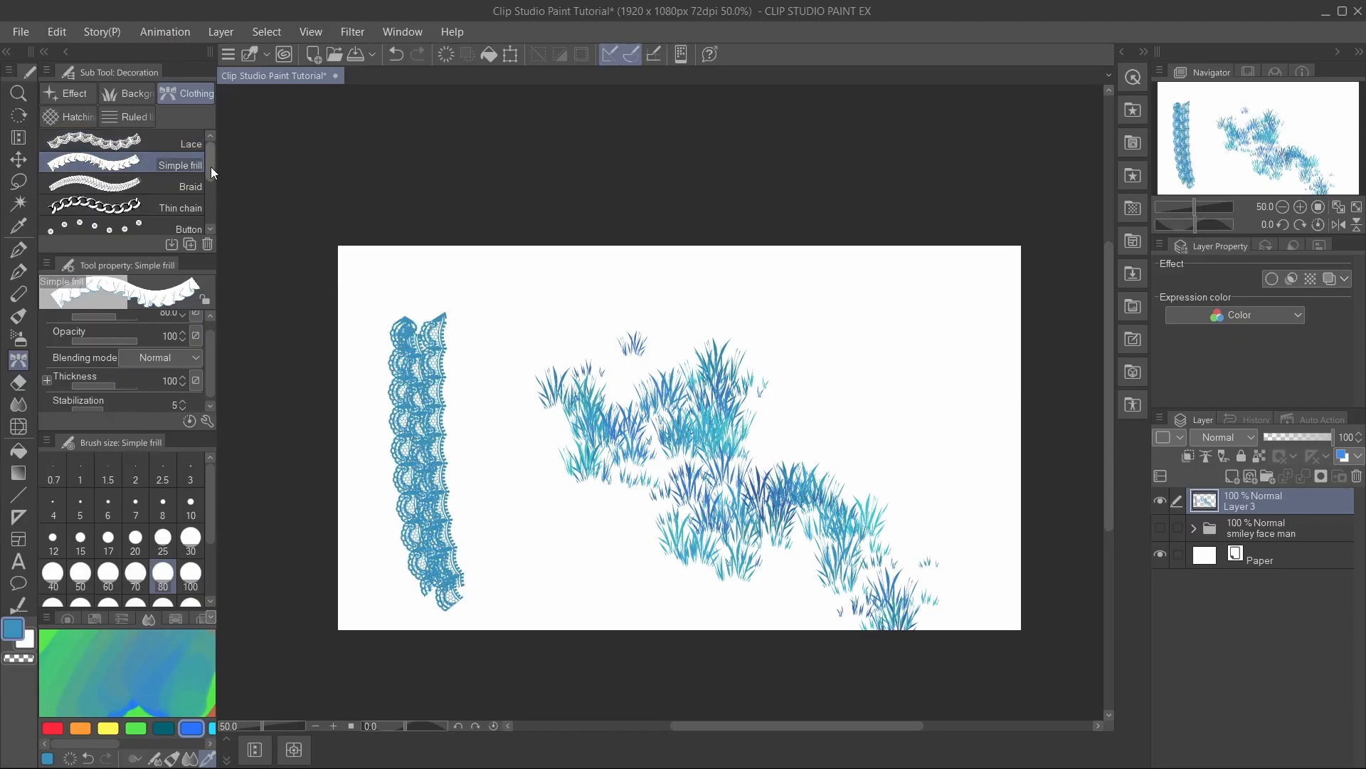
{"action": "left_click_drag", "start_coordinate": [488, 315], "coordinate": [506, 573]}
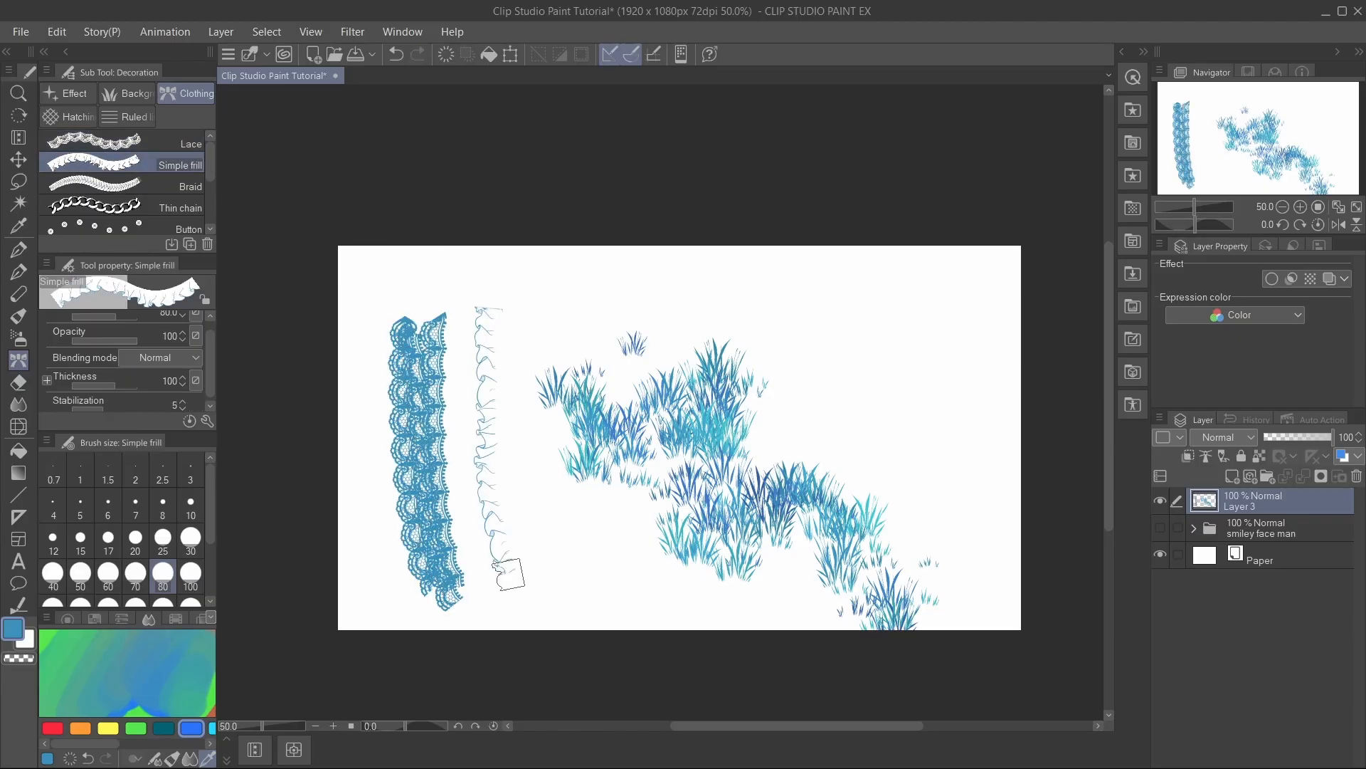
- Draw a long Braid stroke right of the frill, and an arched Thin chain above the grass
{"action": "left_click", "coordinate": [178, 187]}
{"action": "left_click_drag", "start_coordinate": [526, 318], "coordinate": [571, 626]}
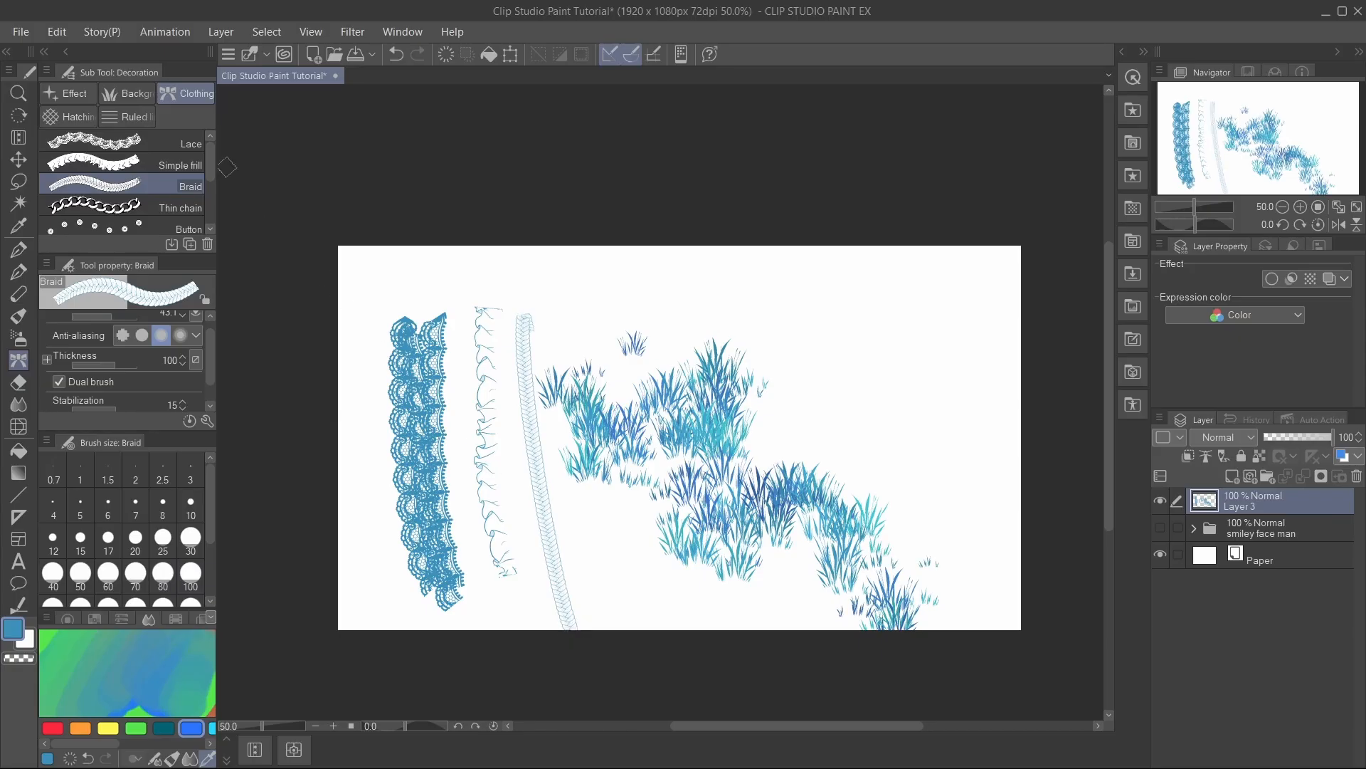
{"action": "left_click", "coordinate": [107, 206]}
{"action": "left_click_drag", "start_coordinate": [711, 297], "coordinate": [911, 315]}
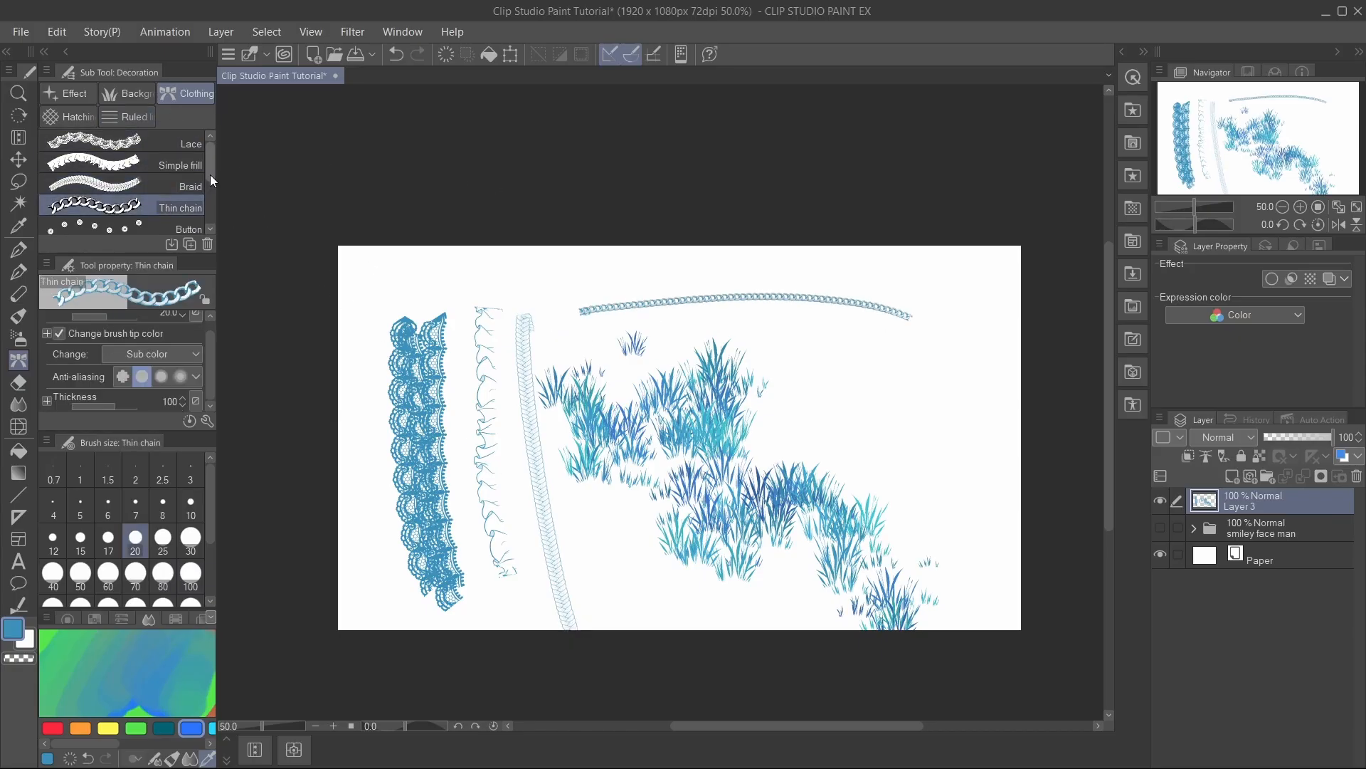
- Paint a hatching patch right of the grass, and run Waved line strokes across the canvas's lower right half
{"action": "left_click", "coordinate": [78, 118]}
{"action": "left_click_drag", "start_coordinate": [814, 344], "coordinate": [954, 499]}
{"action": "left_click", "coordinate": [129, 115]}
{"action": "mouse_move", "coordinate": [569, 525]}
{"action": "left_mouse_down"}
{"action": "mouse_move", "coordinate": [578, 606]}
{"action": "mouse_move", "coordinate": [946, 463]}
{"action": "mouse_move", "coordinate": [1026, 523]}
{"action": "left_mouse_up"}
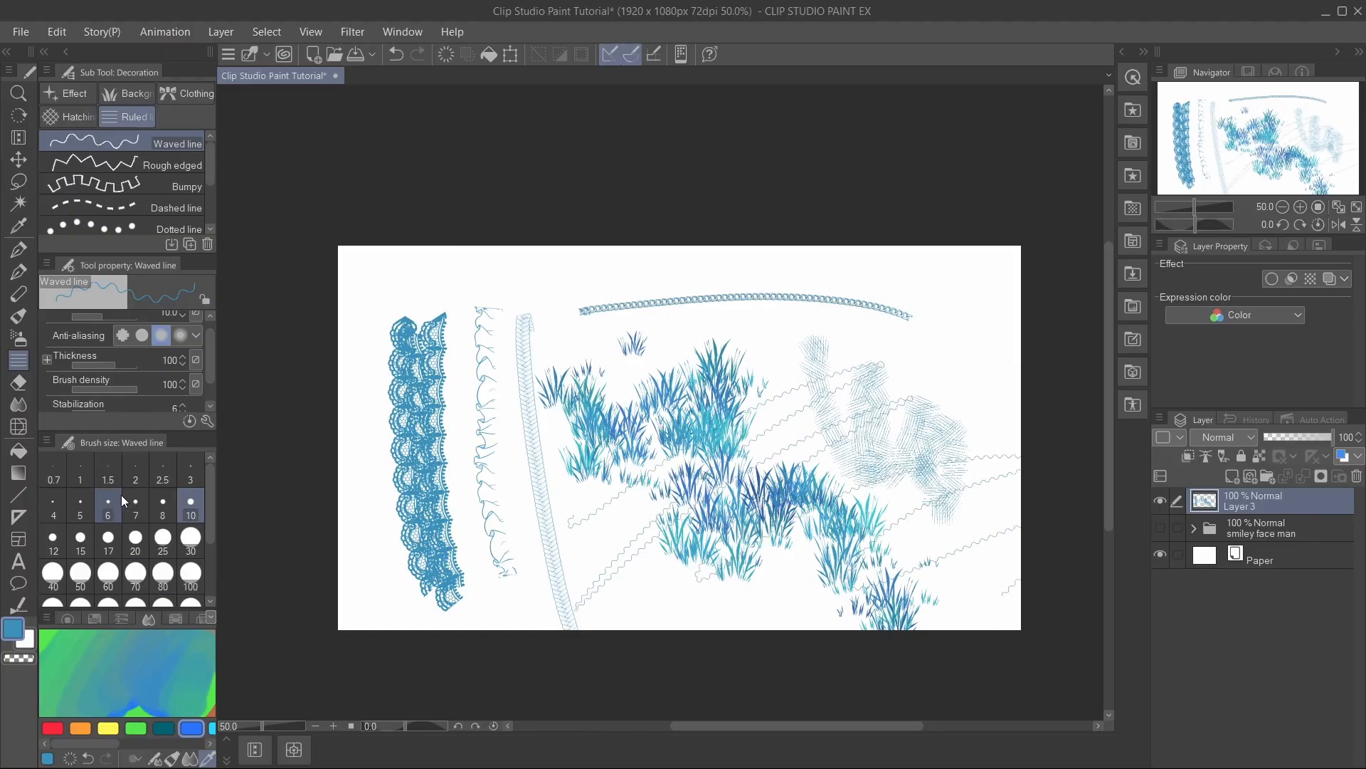
- Reduce the Hard eraser's brush size to 135.6 and erase most of the decoration strokes with diagonal passes
{"action": "left_click", "coordinate": [18, 383]}
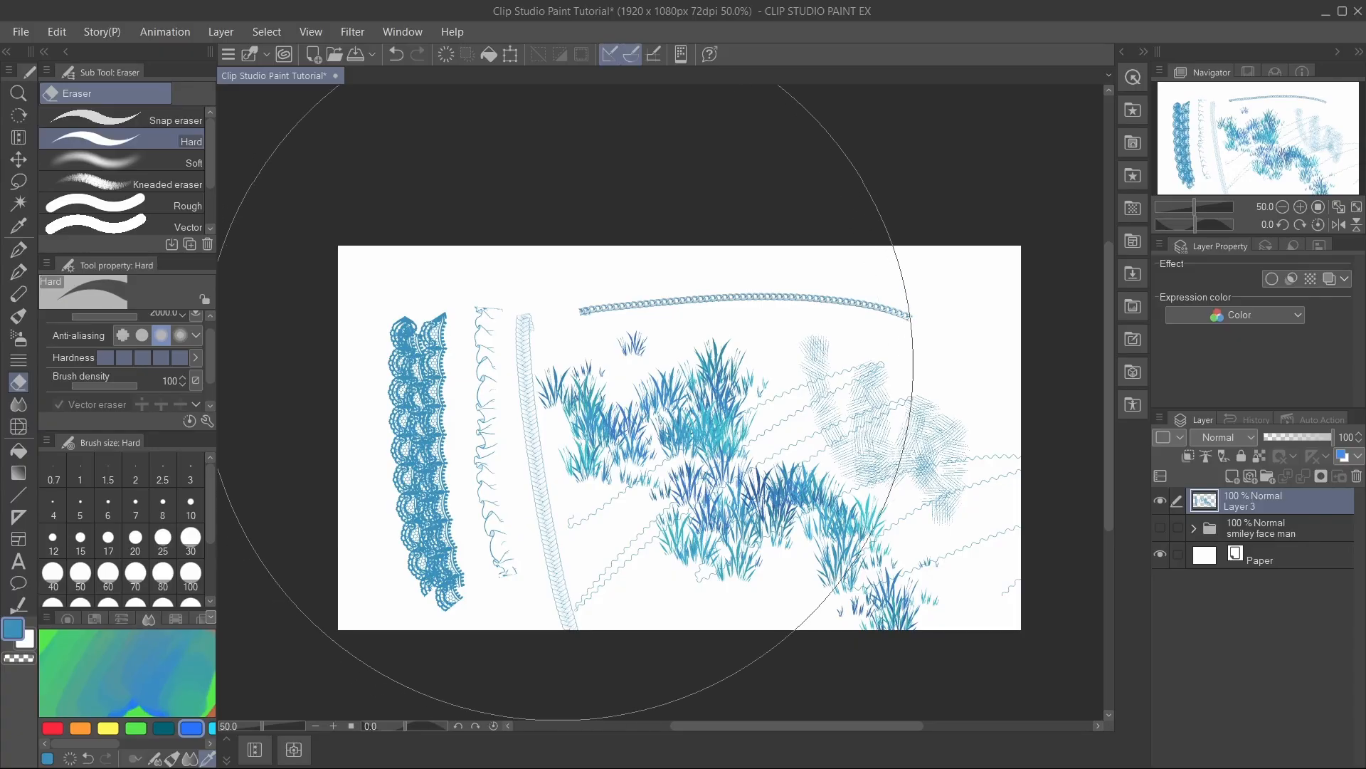
{"action": "scroll", "coordinate": [199, 341], "scroll_direction": "up", "scroll_amount": 1}
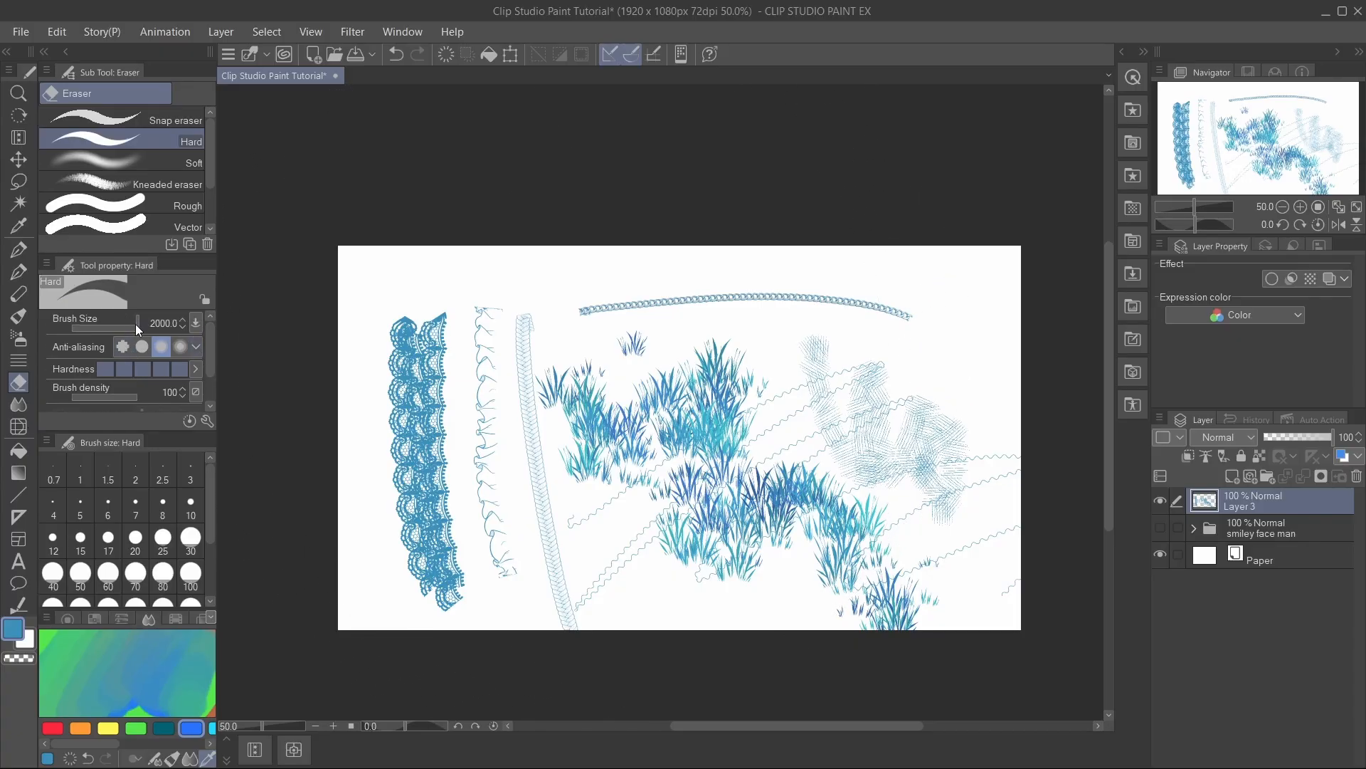
{"action": "left_click_drag", "start_coordinate": [136, 325], "coordinate": [110, 328]}
{"action": "mouse_move", "coordinate": [410, 298]}
{"action": "left_mouse_down"}
{"action": "mouse_move", "coordinate": [494, 238]}
{"action": "mouse_move", "coordinate": [372, 388]}
{"action": "mouse_move", "coordinate": [272, 604]}
{"action": "mouse_move", "coordinate": [554, 286]}
{"action": "mouse_move", "coordinate": [772, 180]}
{"action": "mouse_move", "coordinate": [498, 529]}
{"action": "mouse_move", "coordinate": [542, 607]}
{"action": "mouse_move", "coordinate": [698, 578]}
{"action": "mouse_move", "coordinate": [741, 600]}
{"action": "mouse_move", "coordinate": [1025, 523]}
{"action": "mouse_move", "coordinate": [966, 590]}
{"action": "mouse_move", "coordinate": [929, 418]}
{"action": "mouse_move", "coordinate": [875, 537]}
{"action": "left_mouse_up"}
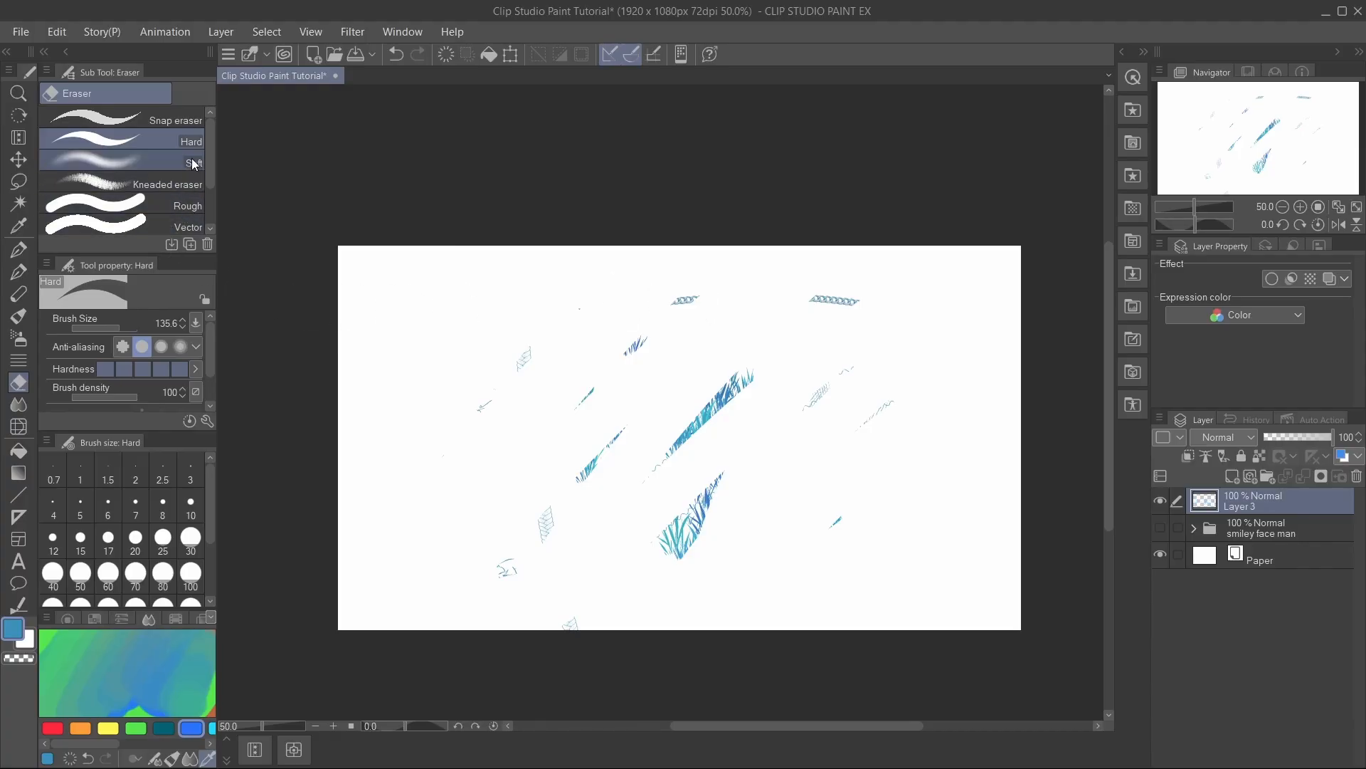
- Fade the leftover grass, chain and braid fragments with the Soft eraser and the Kneaded eraser
{"action": "left_click", "coordinate": [121, 161]}
{"action": "mouse_move", "coordinate": [741, 388]}
{"action": "left_mouse_down"}
{"action": "mouse_move", "coordinate": [677, 568]}
{"action": "mouse_move", "coordinate": [725, 482]}
{"action": "left_mouse_up"}
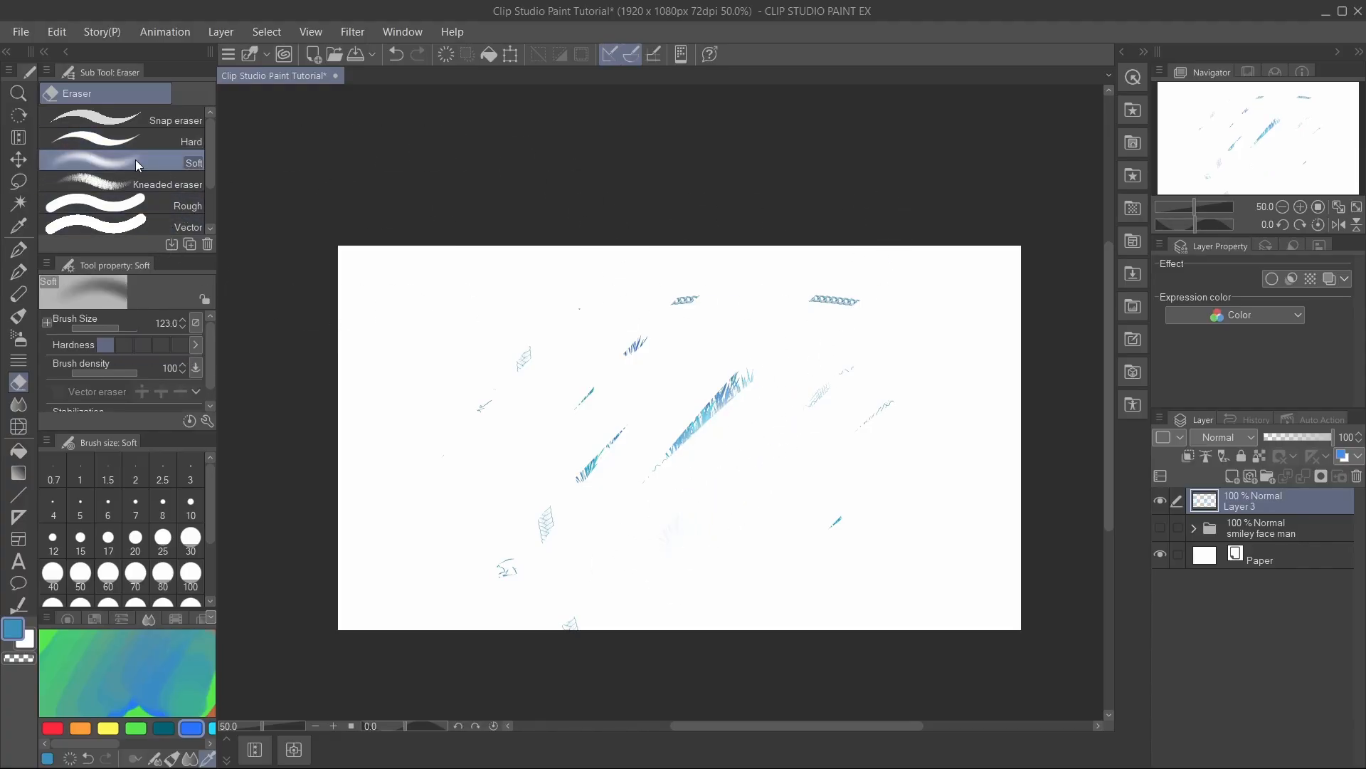
{"action": "left_click", "coordinate": [121, 183]}
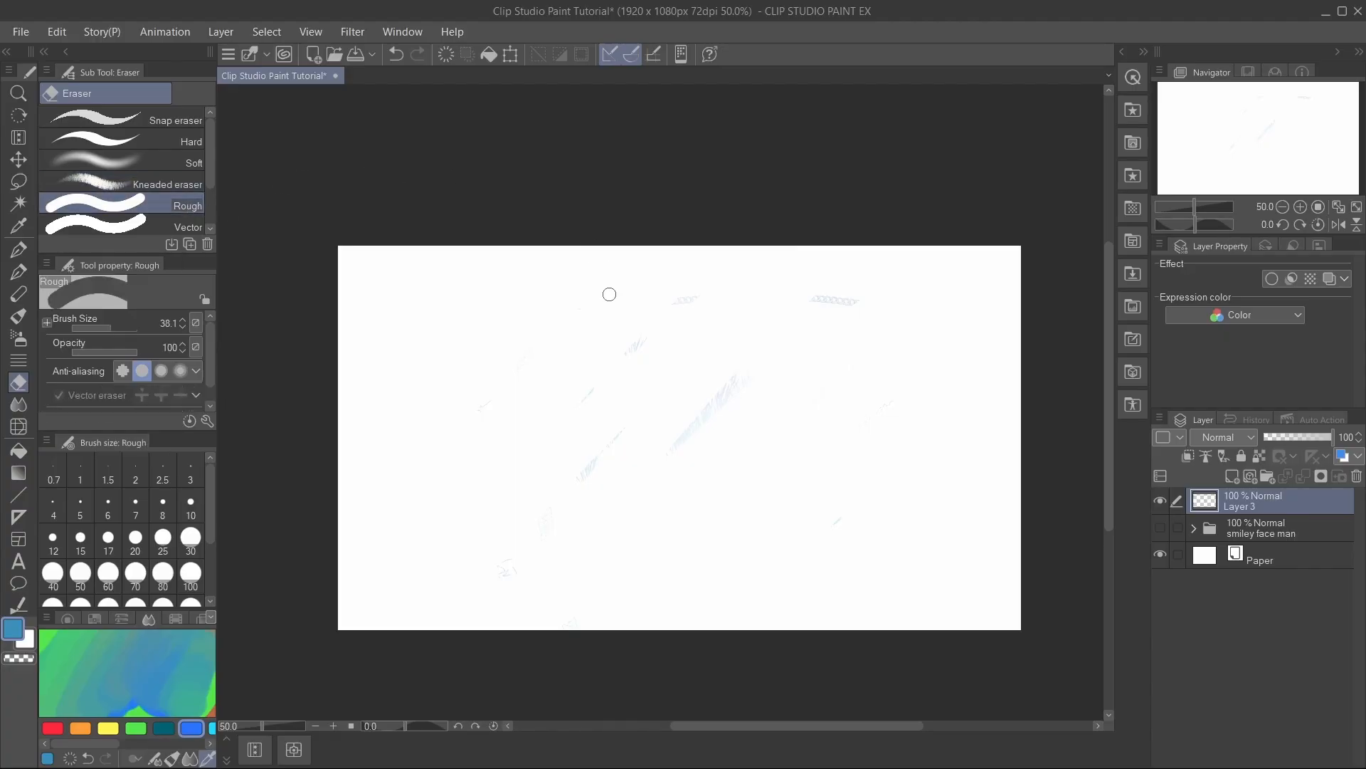
- Review the tool properties of the Vector and Multiple layers erasers
{"action": "left_click", "coordinate": [182, 225]}
{"action": "scroll", "coordinate": [213, 185], "scroll_direction": "down", "scroll_amount": 3}
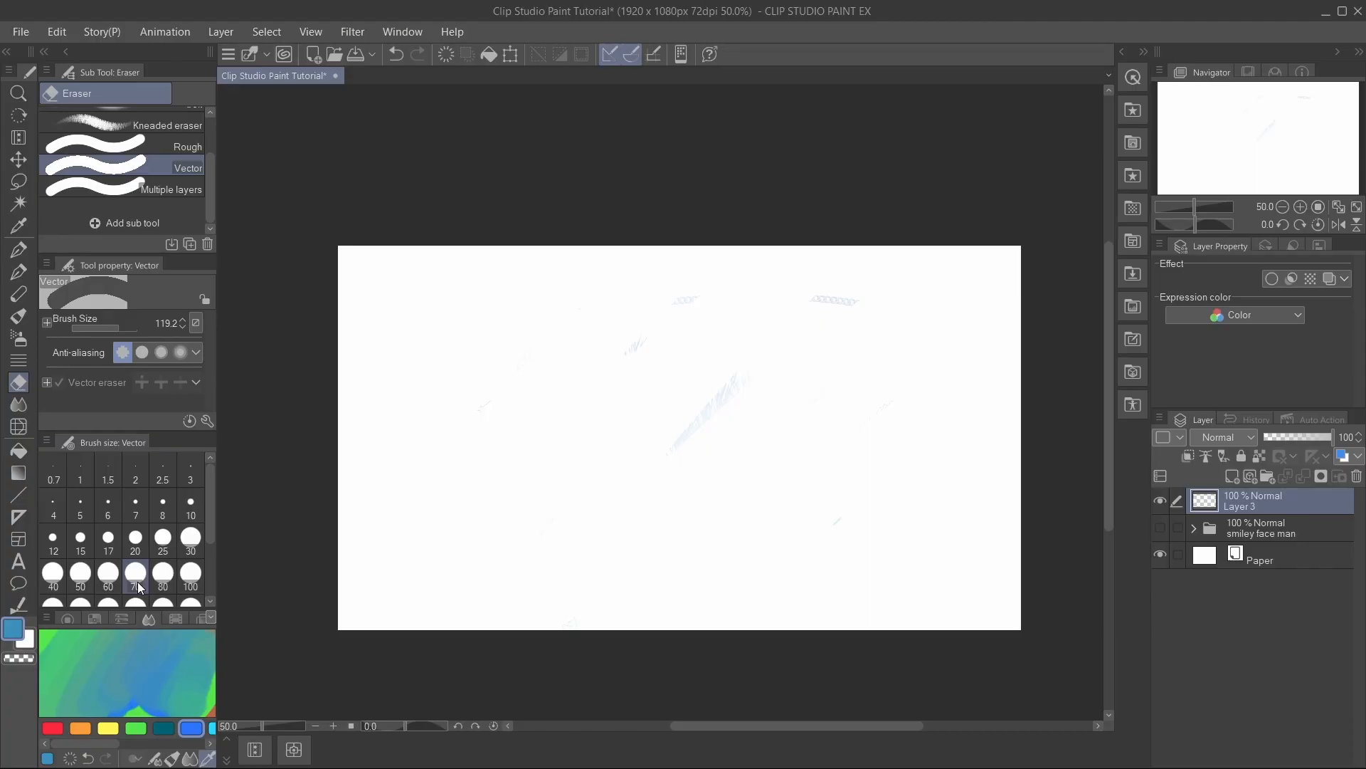
{"action": "left_click", "coordinate": [171, 188]}
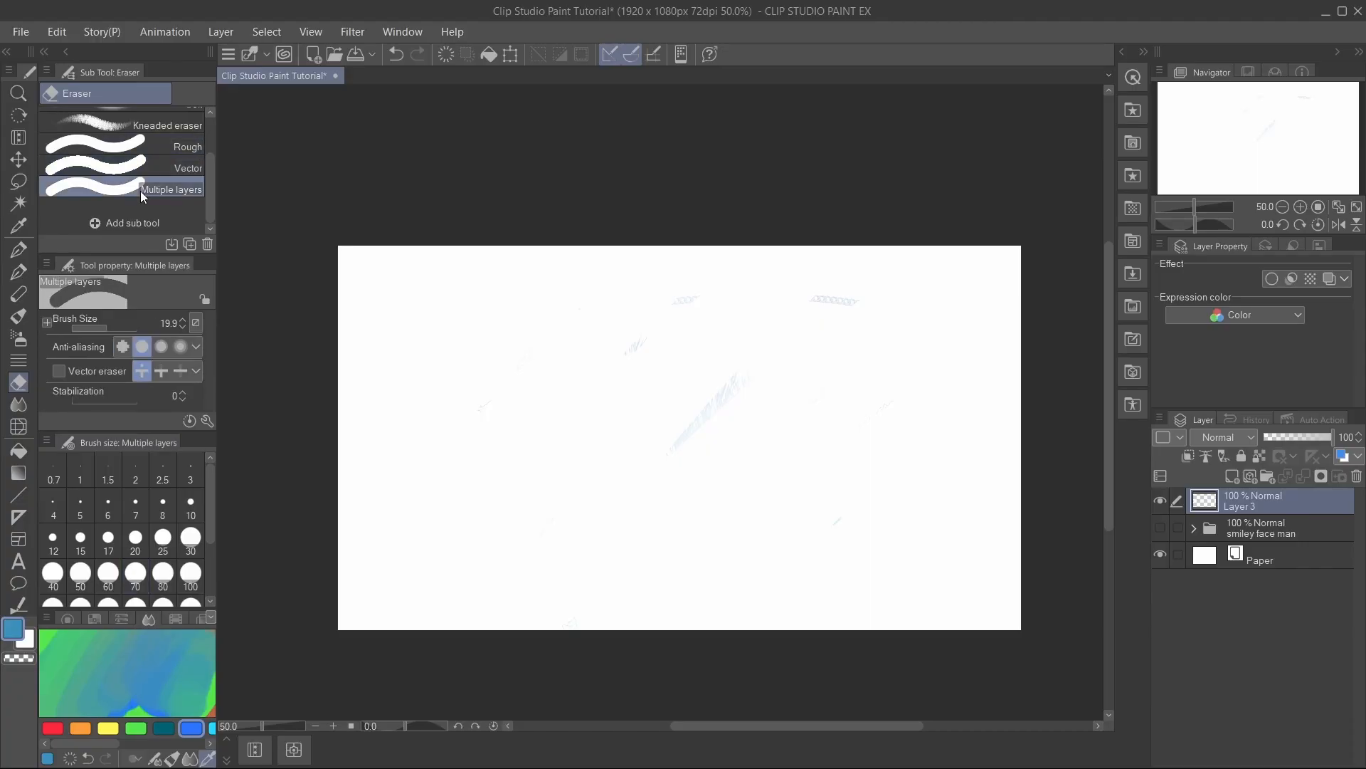
- Show the smiley face man folder and erase a diagonal line across the whole face with the Multiple layers eraser
{"action": "left_click", "coordinate": [1160, 527]}
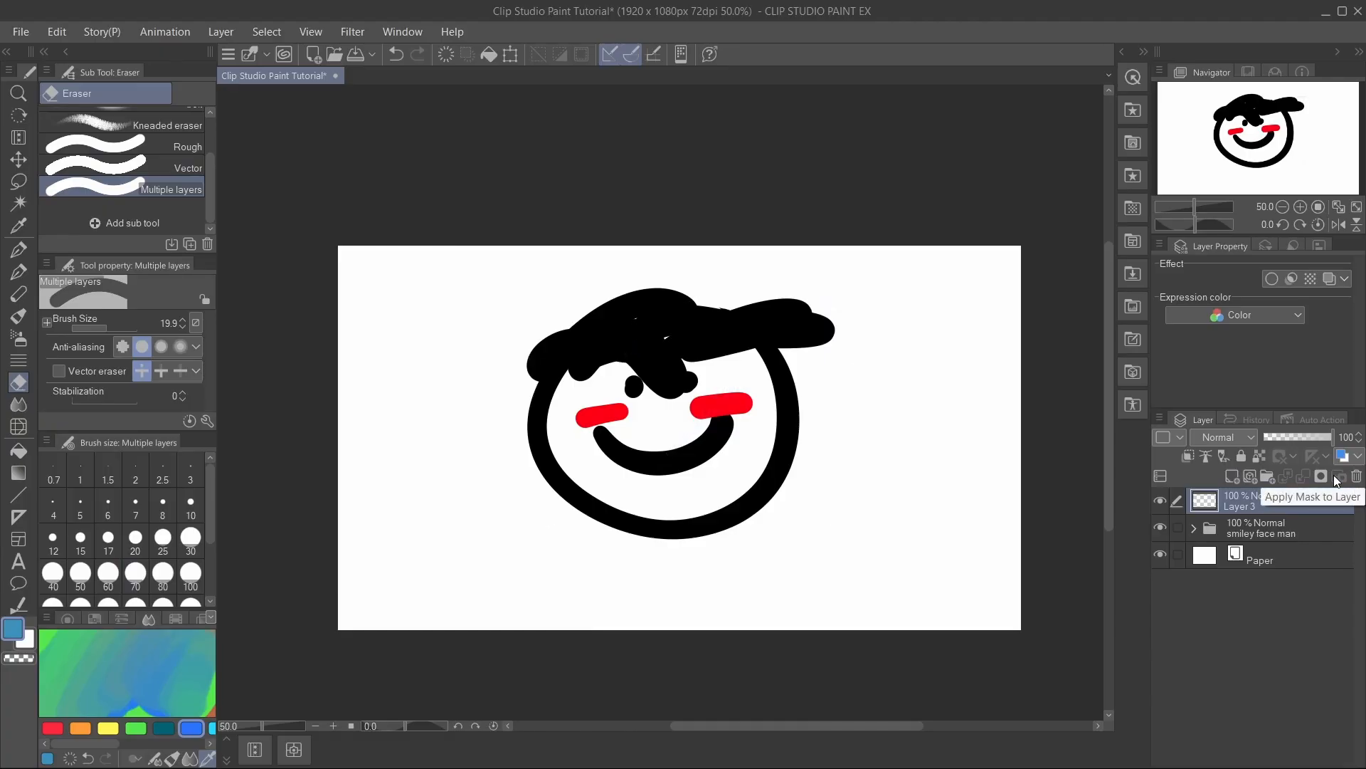
{"action": "left_click", "coordinate": [1288, 525]}
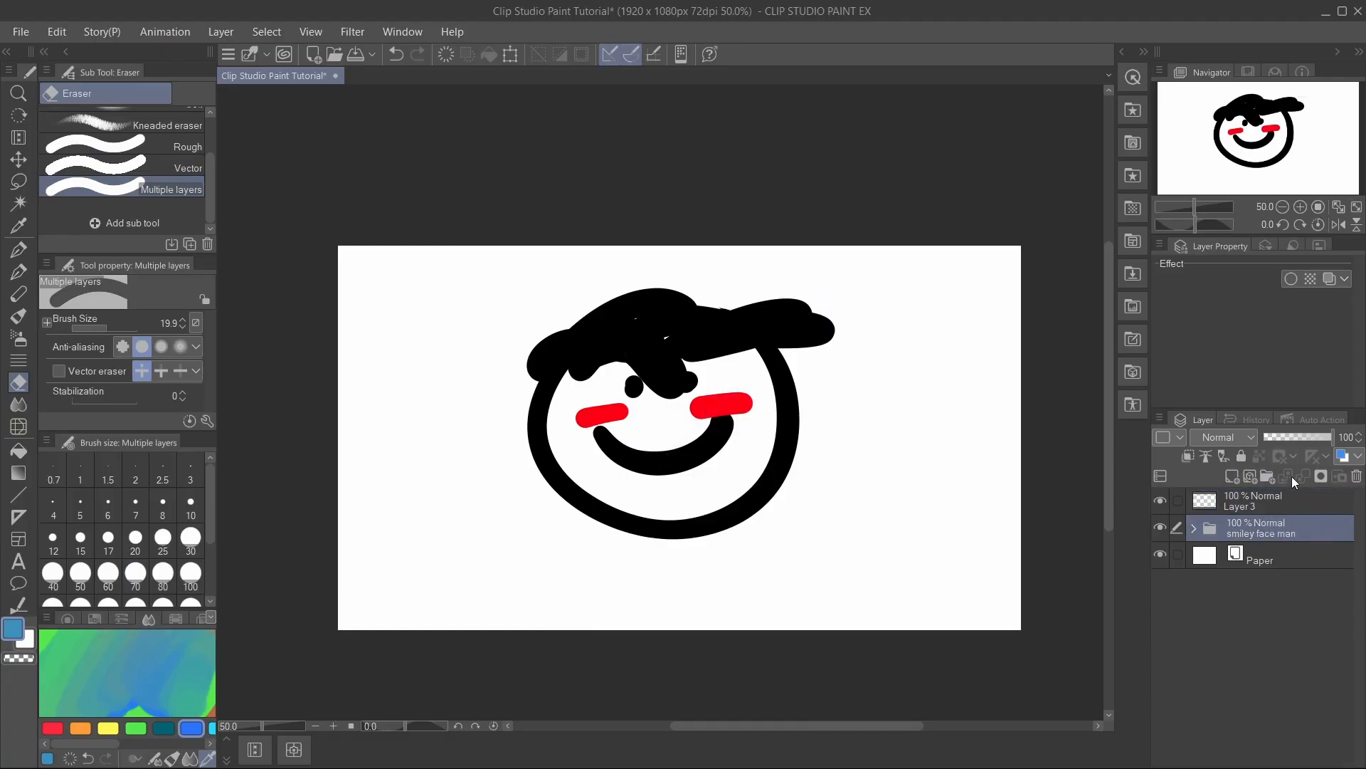
{"action": "left_click_drag", "start_coordinate": [562, 493], "coordinate": [851, 318]}
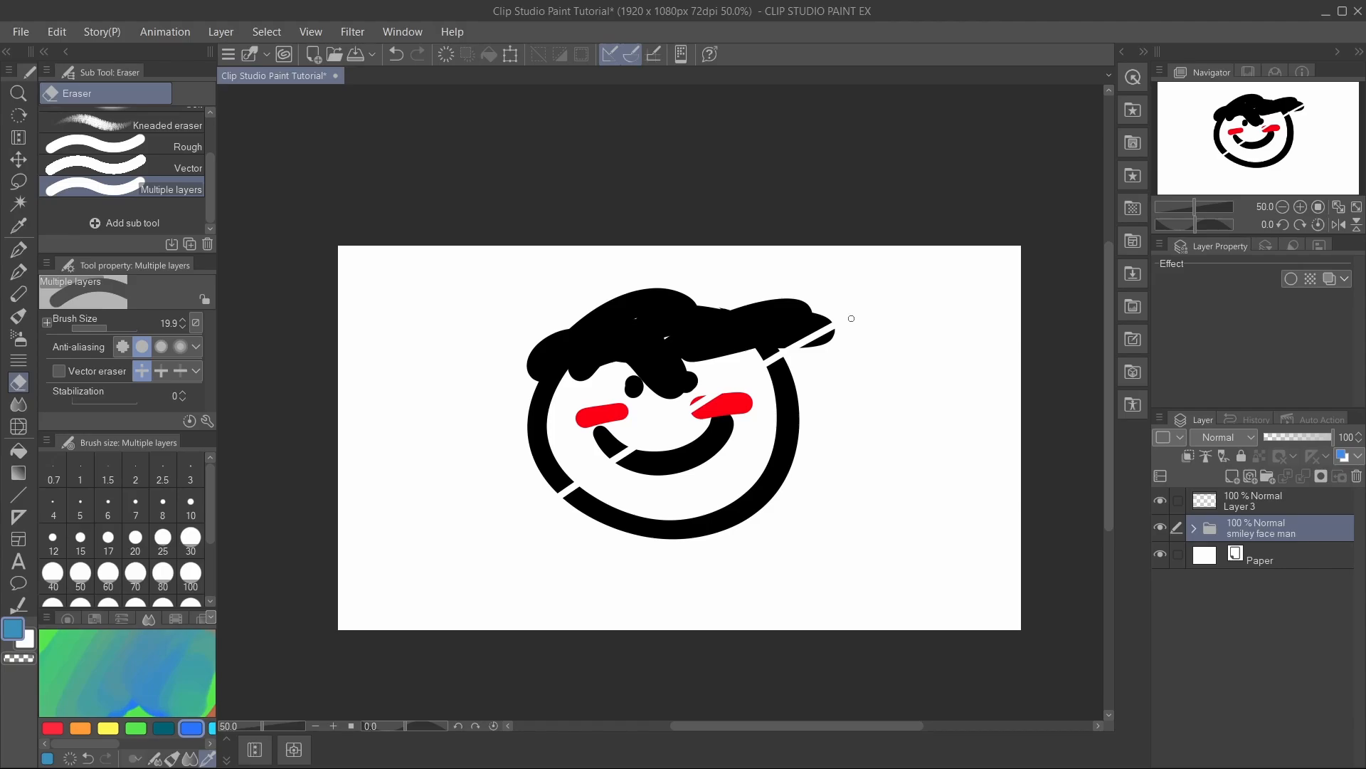
- Expand the smiley face man folder and erase the right side of the hair and right cheek on Layer 2 with the Rough eraser
{"action": "left_click", "coordinate": [181, 148]}
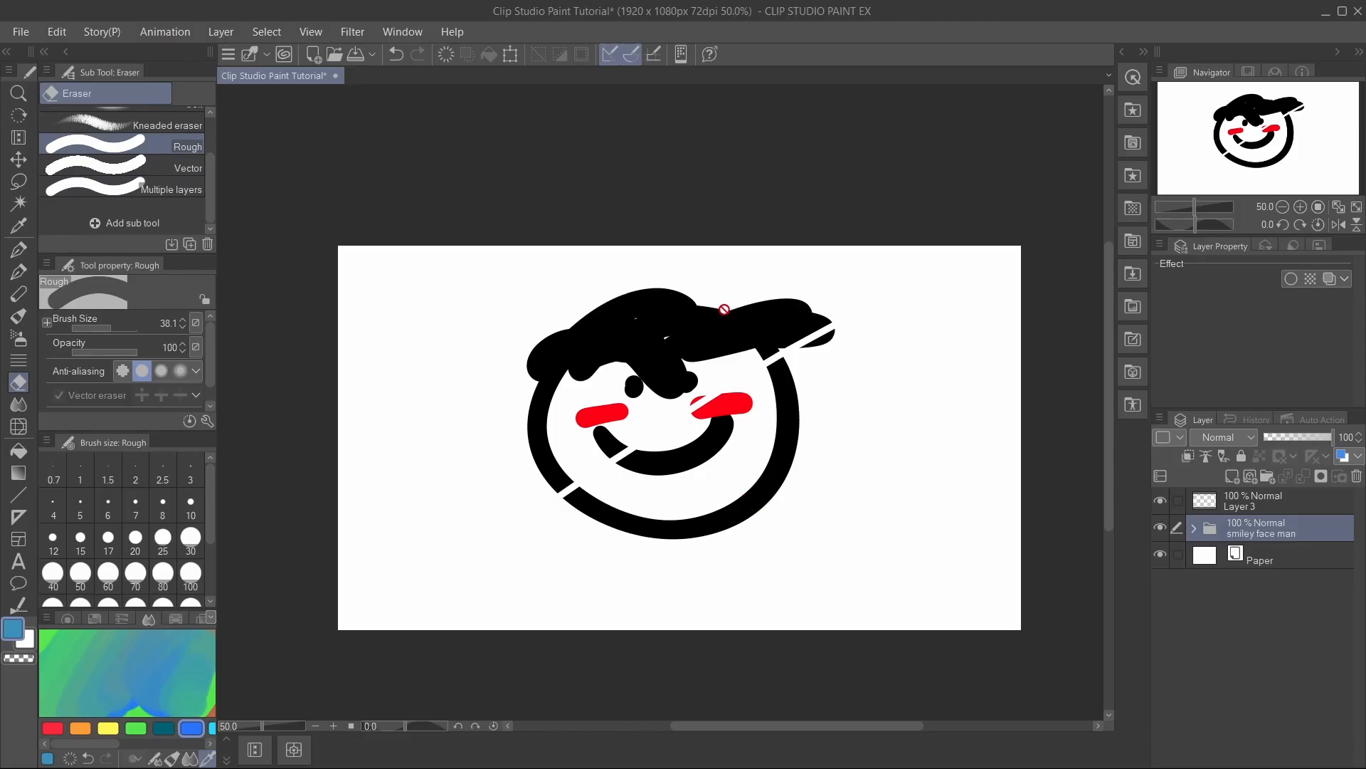
{"action": "left_click", "coordinate": [1194, 528]}
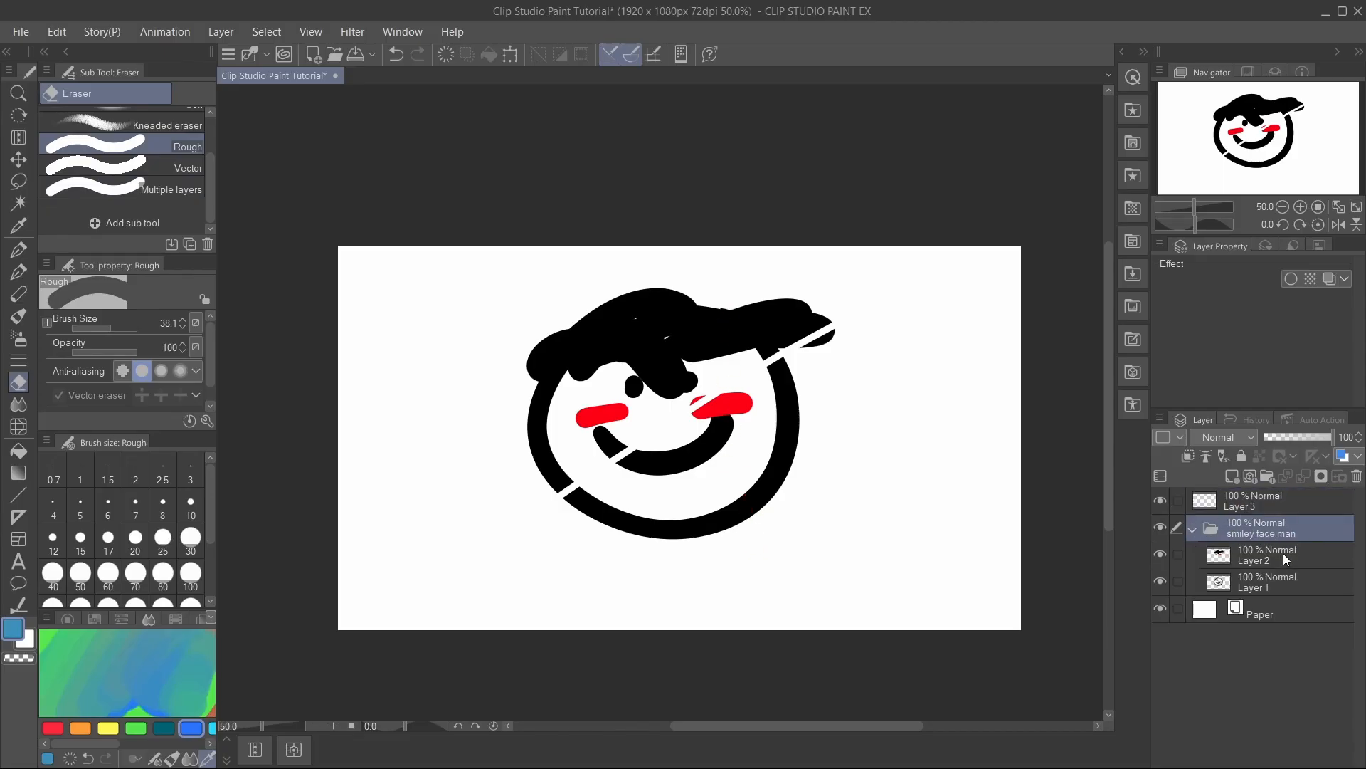
{"action": "left_click", "coordinate": [1284, 554]}
{"action": "mouse_move", "coordinate": [734, 295]}
{"action": "left_mouse_down"}
{"action": "mouse_move", "coordinate": [728, 496]}
{"action": "mouse_move", "coordinate": [753, 240]}
{"action": "mouse_move", "coordinate": [682, 647]}
{"action": "left_mouse_up"}
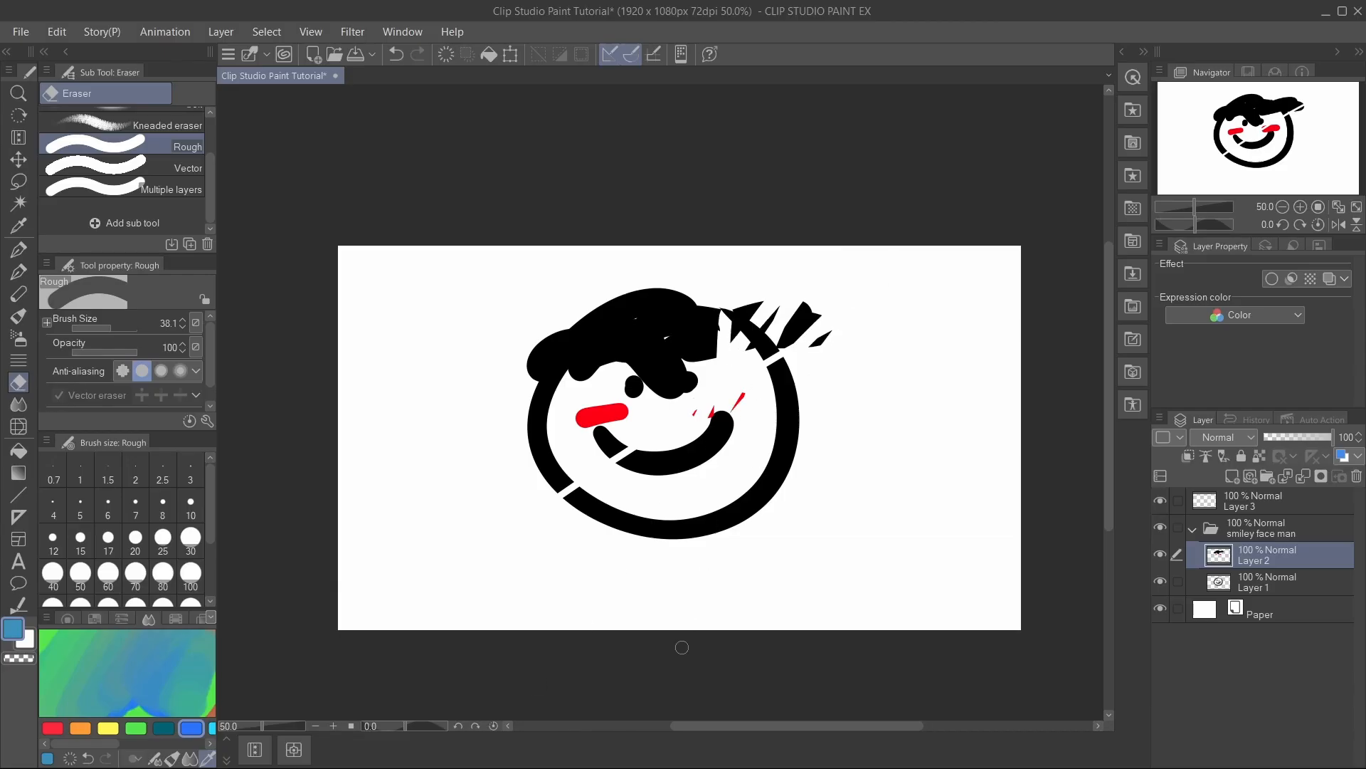
- Erase diagonal streaks through both face layers with the Multiple layers eraser, and undo all erasing done on the face
{"action": "left_click", "coordinate": [142, 188]}
{"action": "mouse_move", "coordinate": [819, 265]}
{"action": "left_mouse_down"}
{"action": "mouse_move", "coordinate": [758, 340]}
{"action": "mouse_move", "coordinate": [805, 328]}
{"action": "mouse_move", "coordinate": [583, 624]}
{"action": "left_mouse_up"}
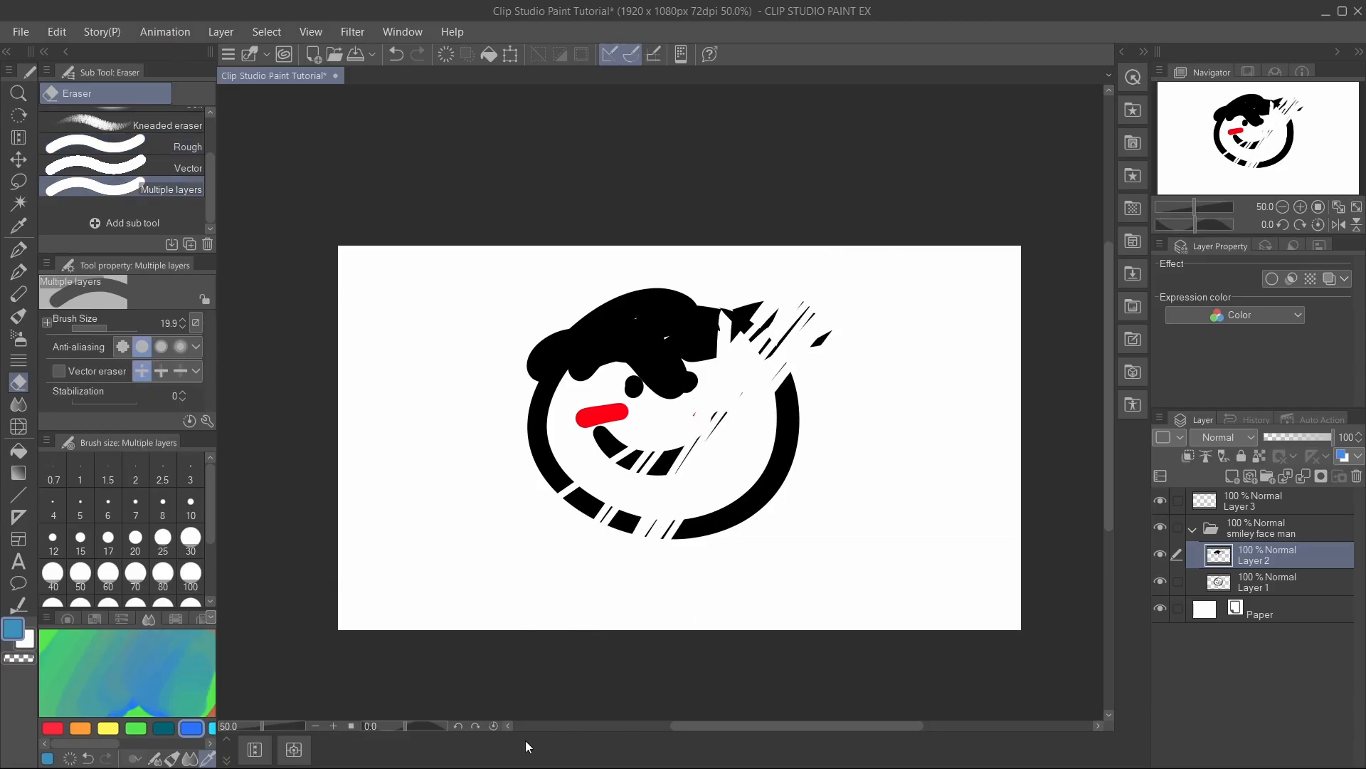
{"action": "key", "text": "ctrl+z"}
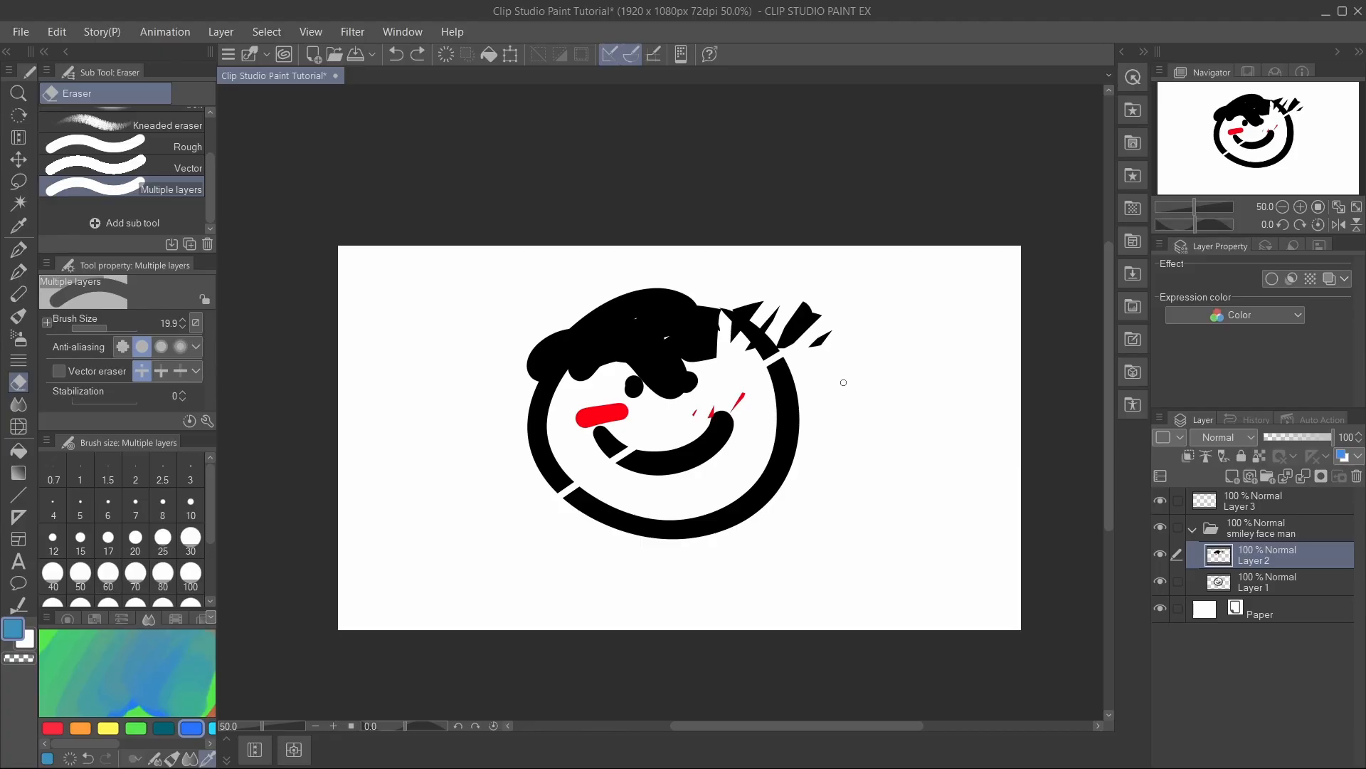
{"action": "key", "text": "ctrl+z"}
{"action": "key", "text": "ctrl+z"}
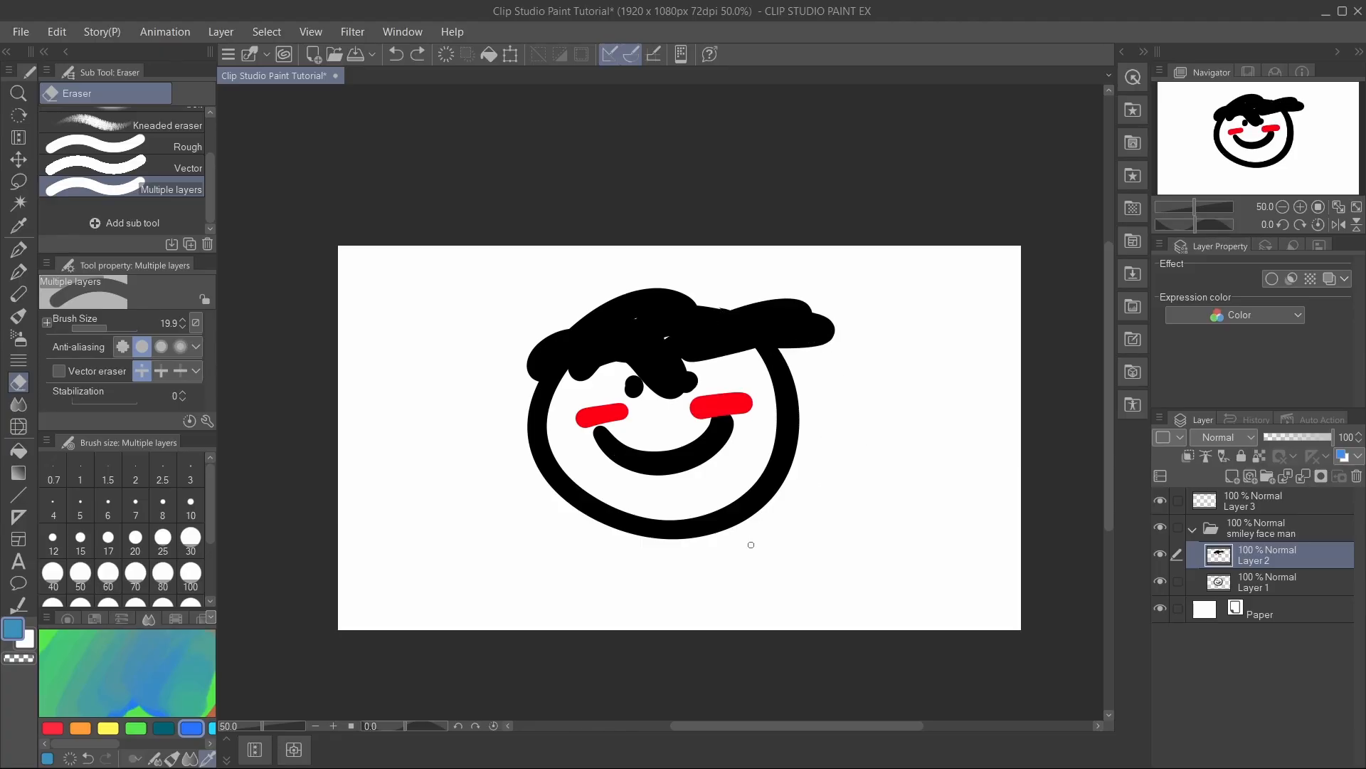
- Smear the hair fringe and both red cheeks on Layer 2 with the Blend sub tool
{"action": "left_click", "coordinate": [27, 408]}
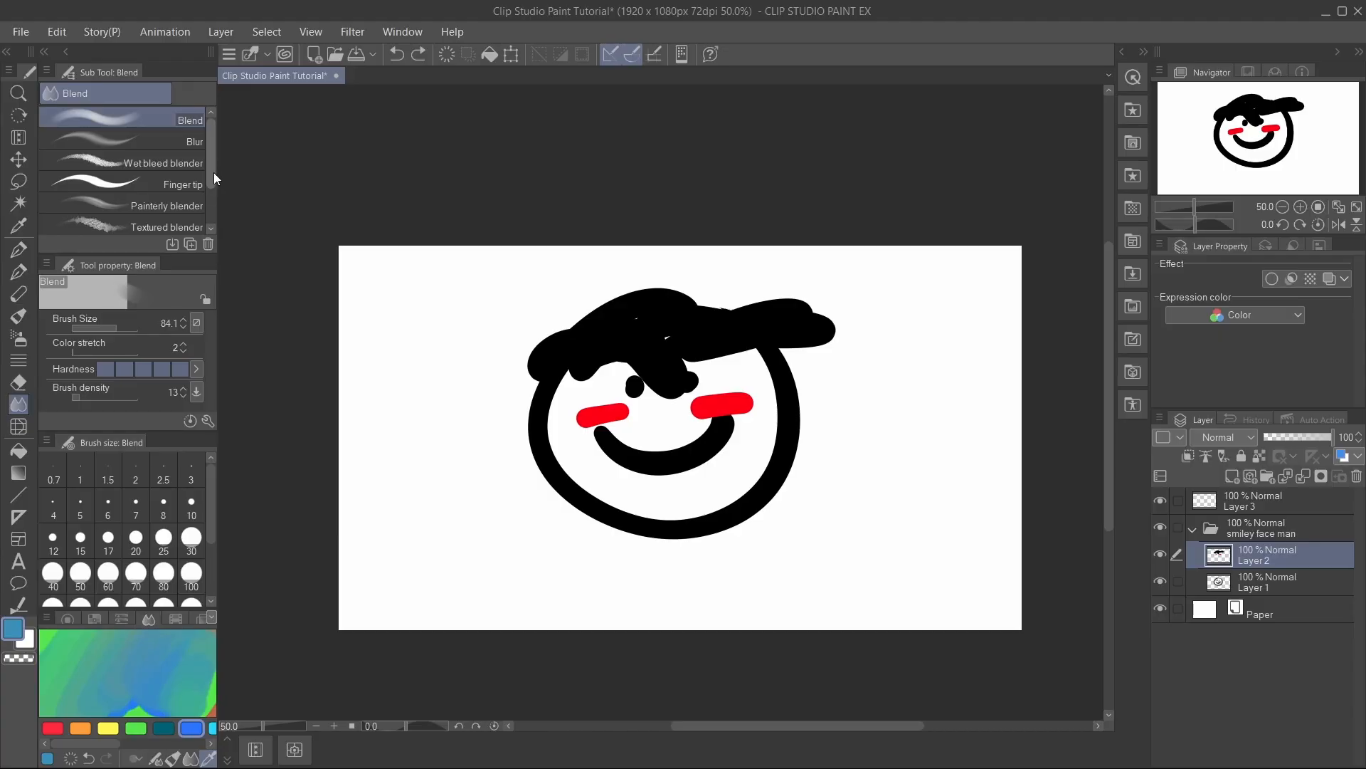
{"action": "scroll", "coordinate": [213, 172], "scroll_direction": "down", "scroll_amount": 3}
{"action": "scroll", "coordinate": [211, 195], "scroll_direction": "up", "scroll_amount": 3}
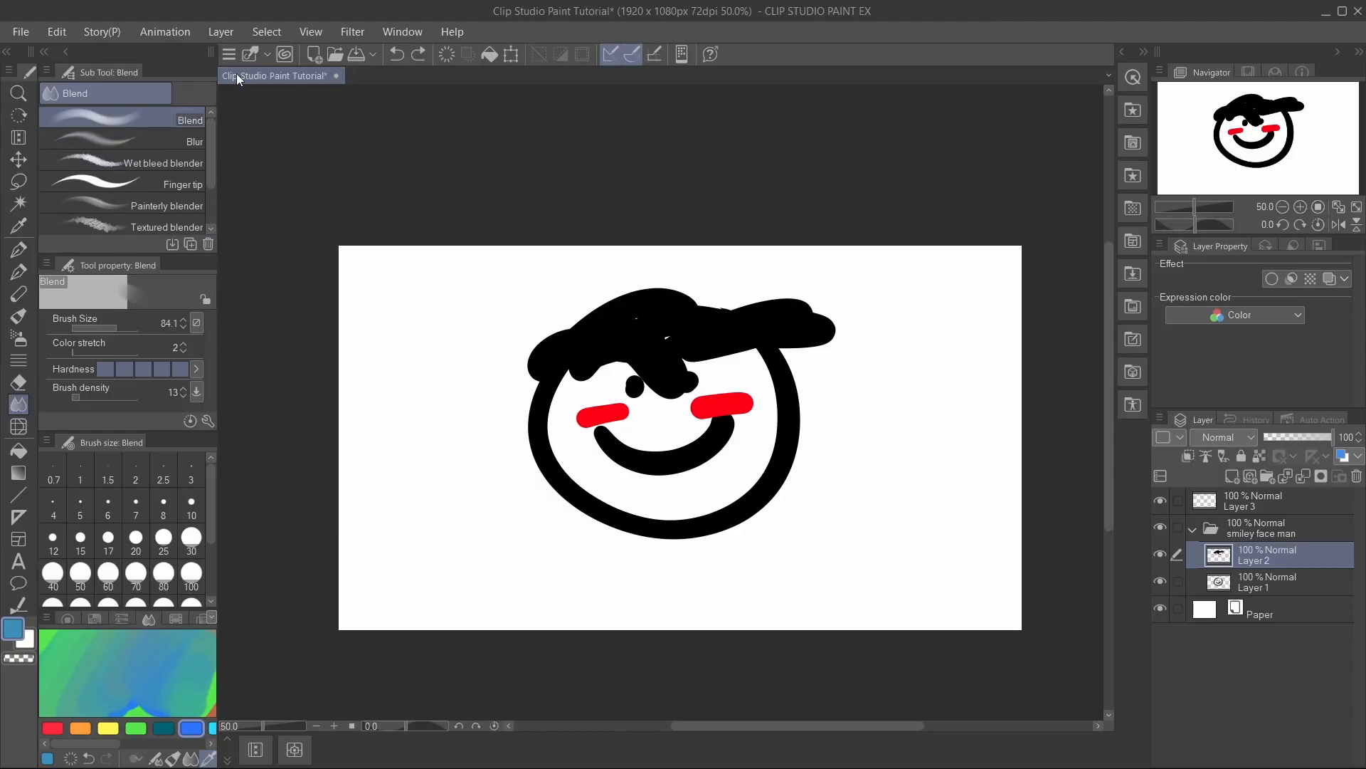
{"action": "mouse_move", "coordinate": [704, 417]}
{"action": "left_mouse_down"}
{"action": "mouse_move", "coordinate": [701, 385]}
{"action": "mouse_move", "coordinate": [711, 420]}
{"action": "mouse_move", "coordinate": [606, 450]}
{"action": "mouse_move", "coordinate": [624, 402]}
{"action": "left_mouse_up"}
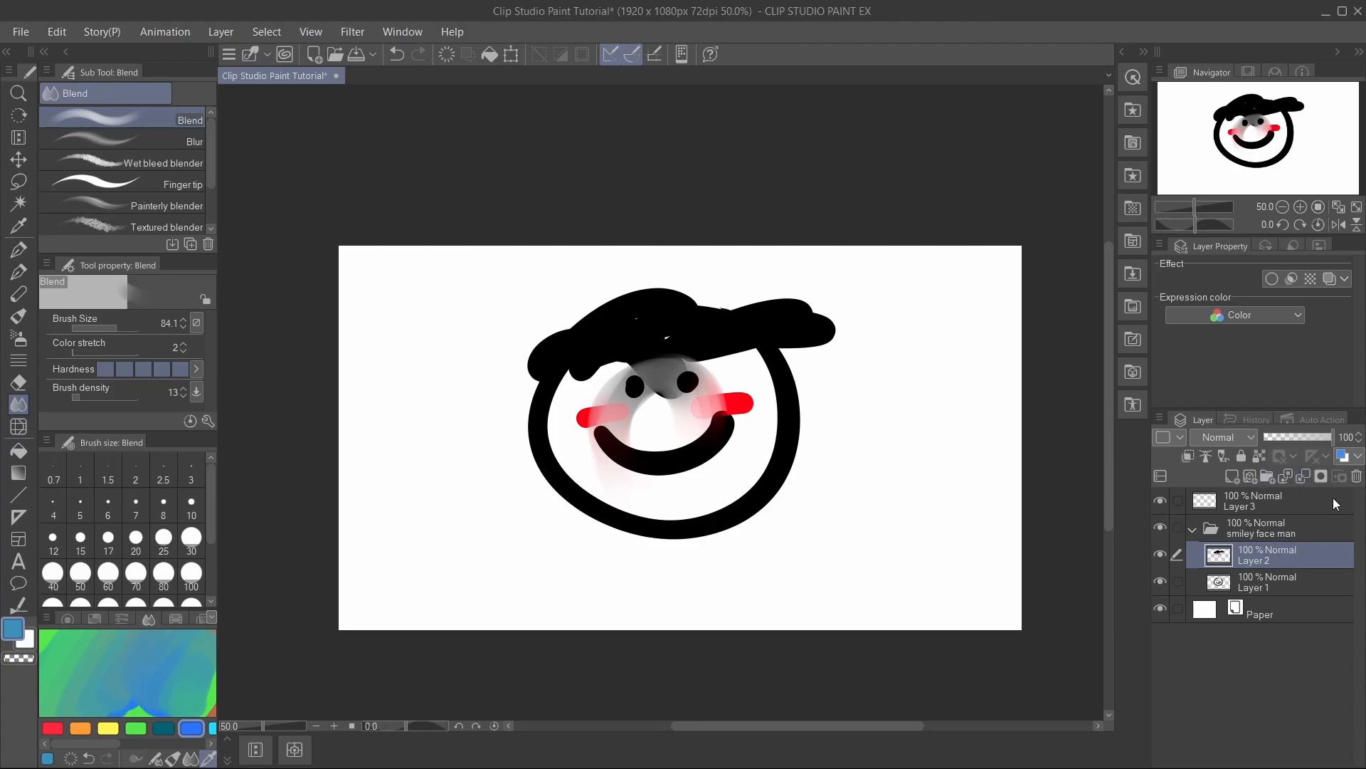
{"action": "left_click", "coordinate": [1284, 476]}
{"action": "key", "text": "ctrl+z"}
{"action": "left_click", "coordinate": [1284, 477]}
{"action": "key", "text": "ctrl+z"}
- Merge Layer 2 into Layer 1 and smear the whole face and hair diagonally with the Blend sub tool
{"action": "left_click", "coordinate": [1304, 477]}
{"action": "mouse_move", "coordinate": [605, 348]}
{"action": "left_mouse_down"}
{"action": "mouse_move", "coordinate": [615, 494]}
{"action": "mouse_move", "coordinate": [722, 324]}
{"action": "mouse_move", "coordinate": [787, 498]}
{"action": "mouse_move", "coordinate": [840, 313]}
{"action": "mouse_move", "coordinate": [726, 476]}
{"action": "mouse_move", "coordinate": [767, 251]}
{"action": "mouse_move", "coordinate": [524, 514]}
{"action": "mouse_move", "coordinate": [661, 267]}
{"action": "left_mouse_up"}
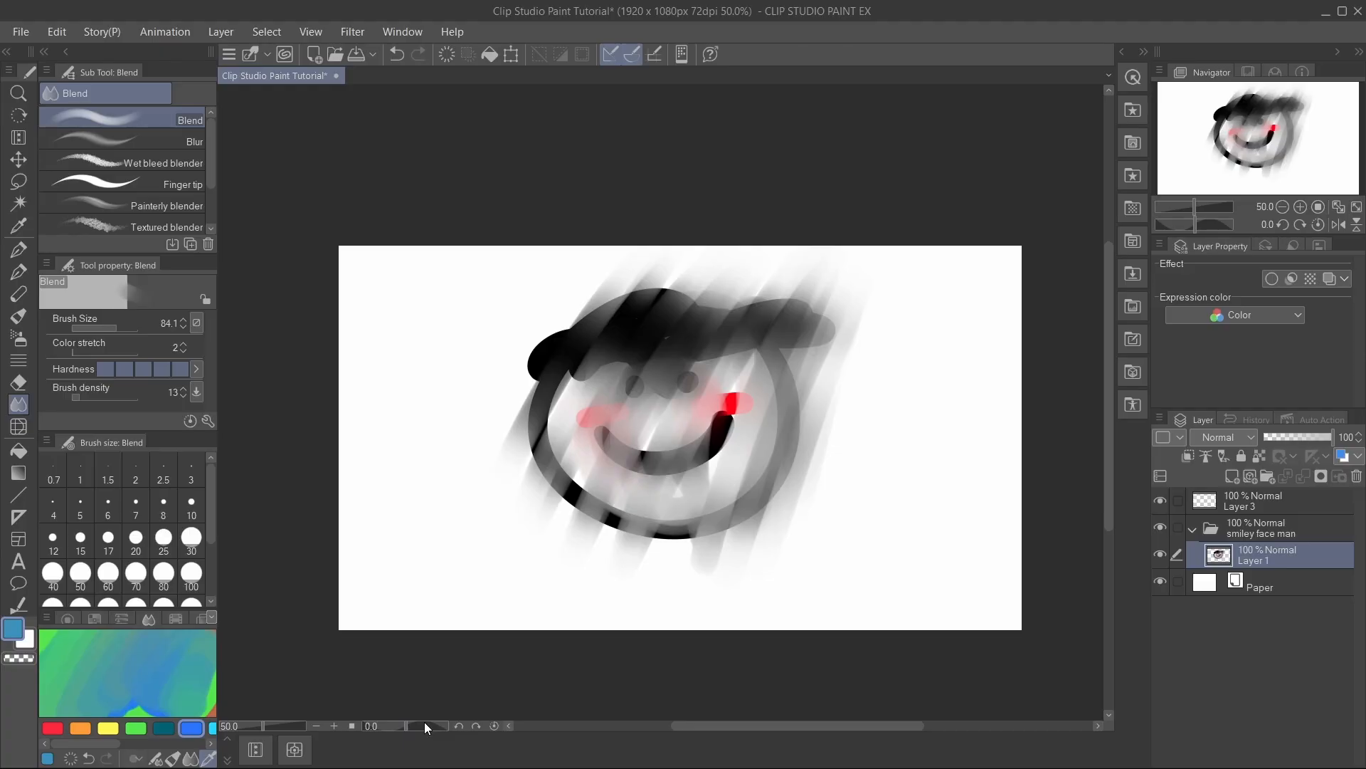
- Soften the mouth and right cheek with the Blur sub tool, and switch to the Finger tip sub tool
{"action": "left_click", "coordinate": [142, 140]}
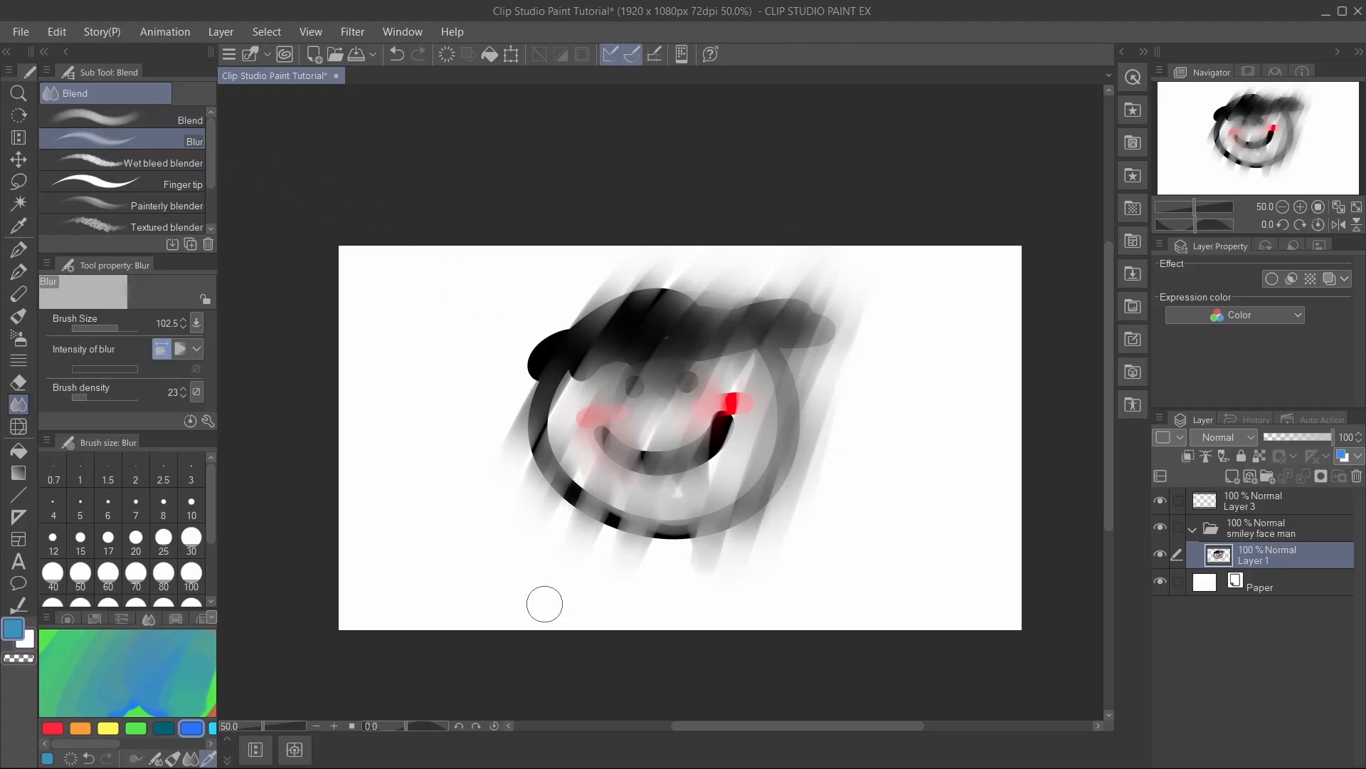
{"action": "left_click_drag", "start_coordinate": [719, 463], "coordinate": [736, 399]}
{"action": "left_click", "coordinate": [142, 182]}
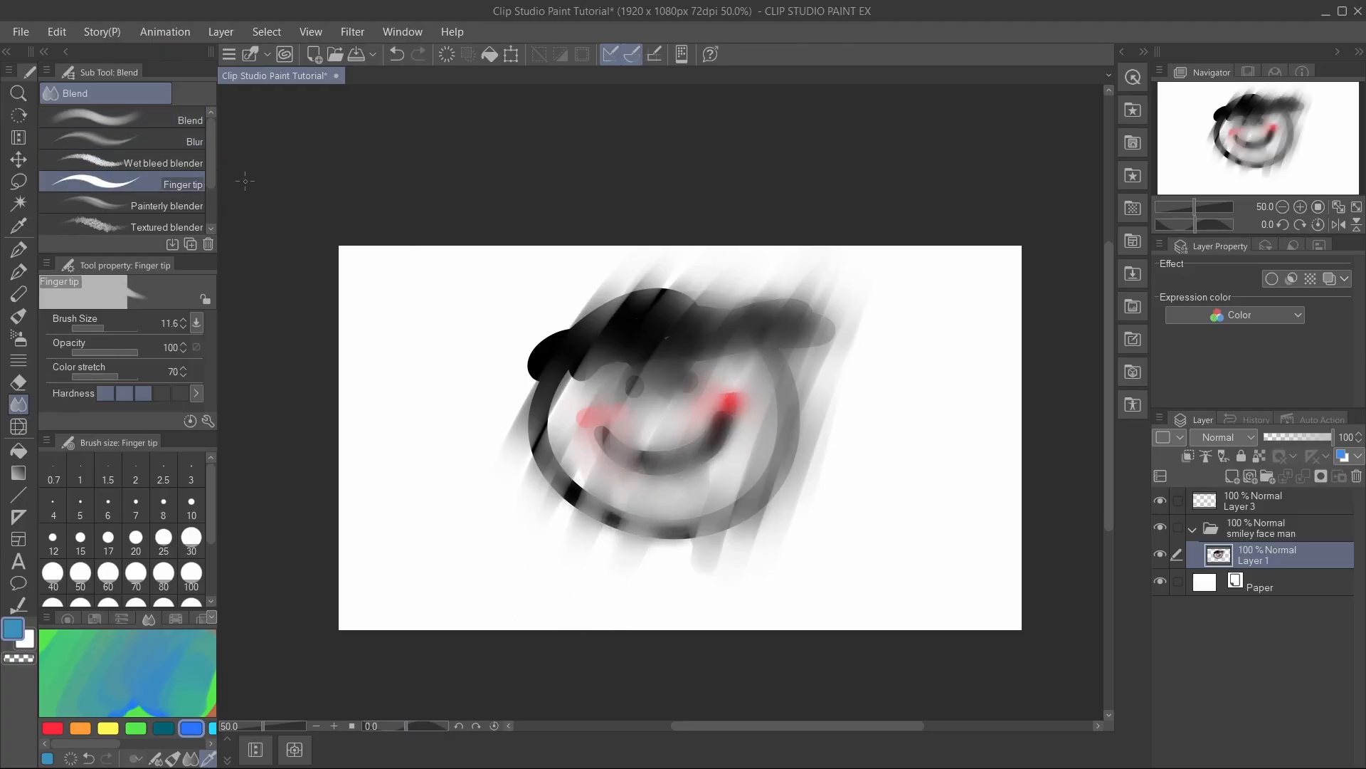
- Smear vertical streaks through the hair and face with the Wet bleed blender
{"action": "left_click", "coordinate": [183, 163]}
{"action": "left_click_drag", "start_coordinate": [562, 278], "coordinate": [552, 498]}
{"action": "left_click_drag", "start_coordinate": [640, 250], "coordinate": [591, 570]}
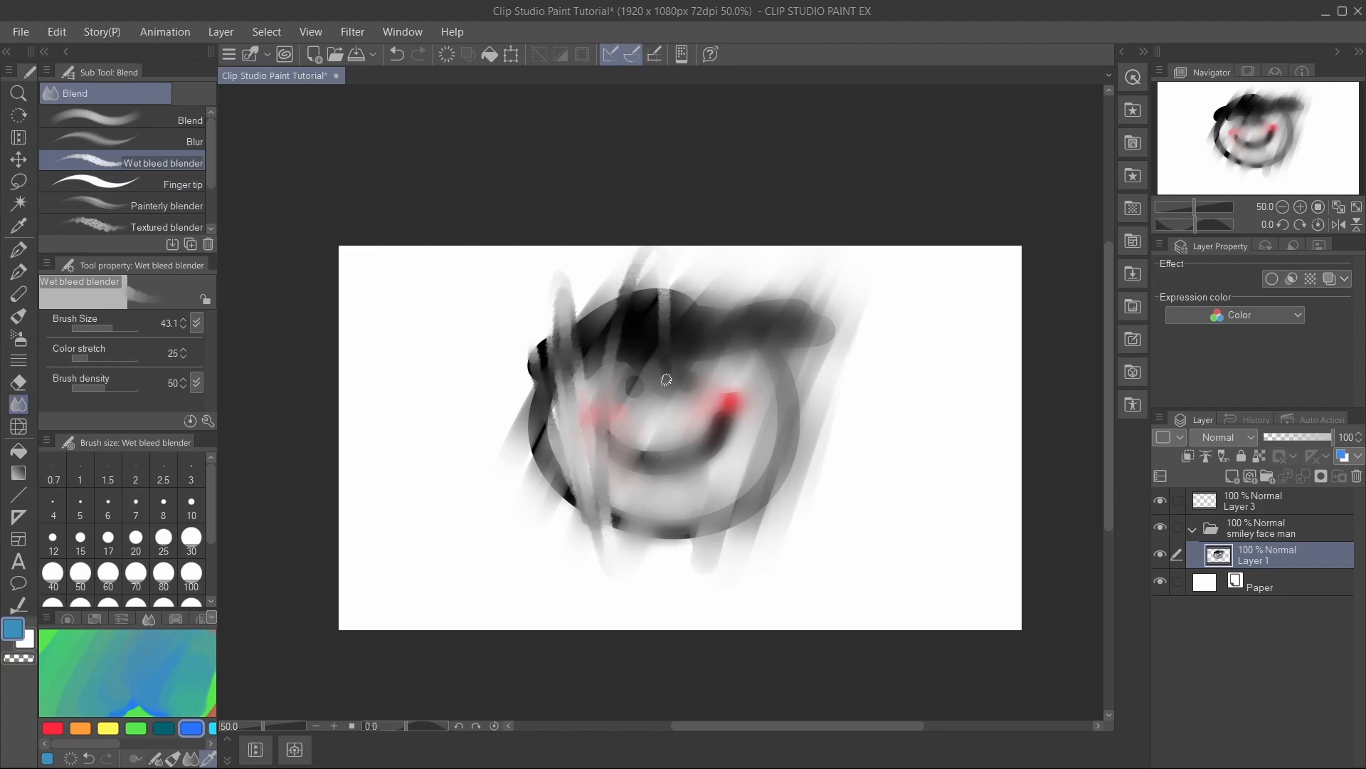
{"action": "left_click_drag", "start_coordinate": [733, 292], "coordinate": [690, 505]}
- Smear horizontal streaks across the face with the Finger tip sub tool, and try the Painterly blender and Textured blender
{"action": "left_click", "coordinate": [191, 181]}
{"action": "mouse_move", "coordinate": [455, 420]}
{"action": "left_mouse_down"}
{"action": "mouse_move", "coordinate": [904, 374]}
{"action": "mouse_move", "coordinate": [496, 476]}
{"action": "mouse_move", "coordinate": [620, 478]}
{"action": "mouse_move", "coordinate": [889, 444]}
{"action": "left_mouse_up"}
{"action": "left_click_drag", "start_coordinate": [211, 161], "coordinate": [210, 186]}
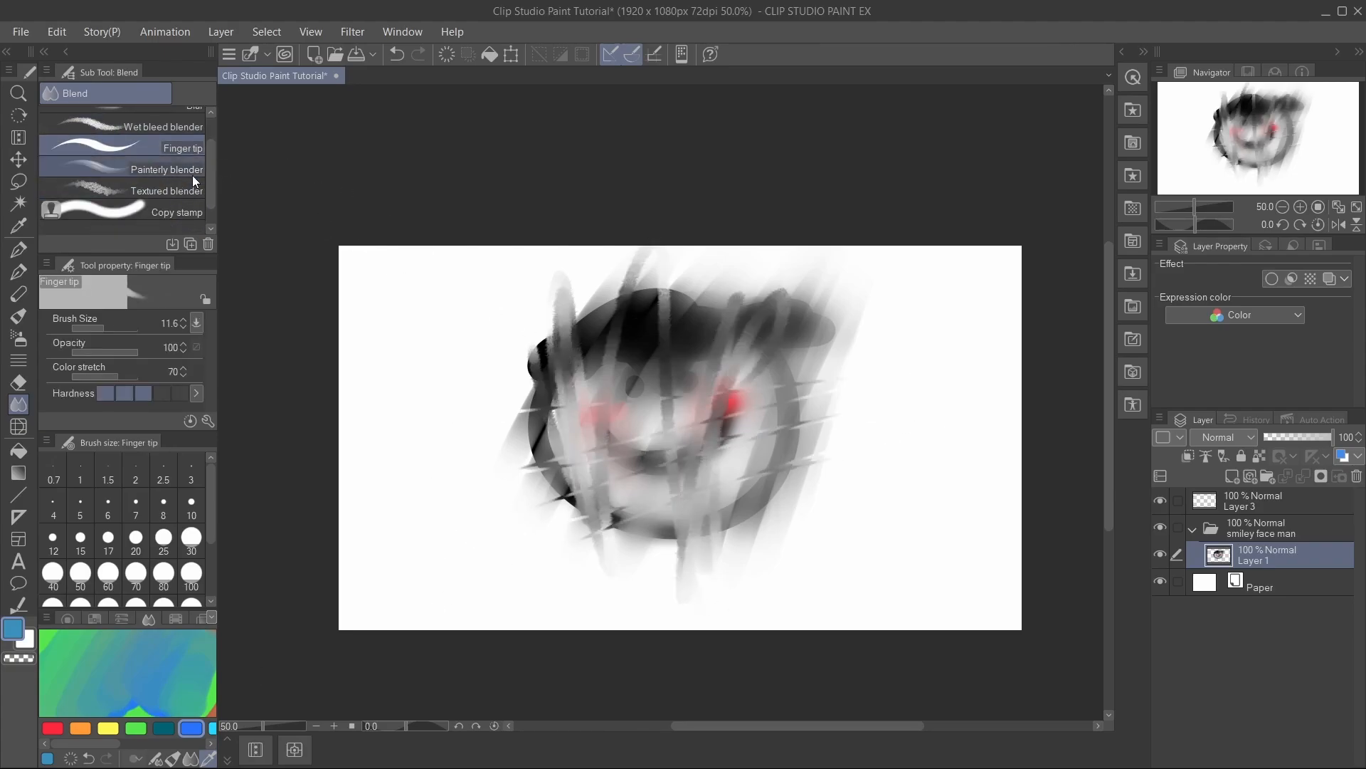
{"action": "left_click", "coordinate": [142, 169]}
{"action": "left_click", "coordinate": [167, 191]}
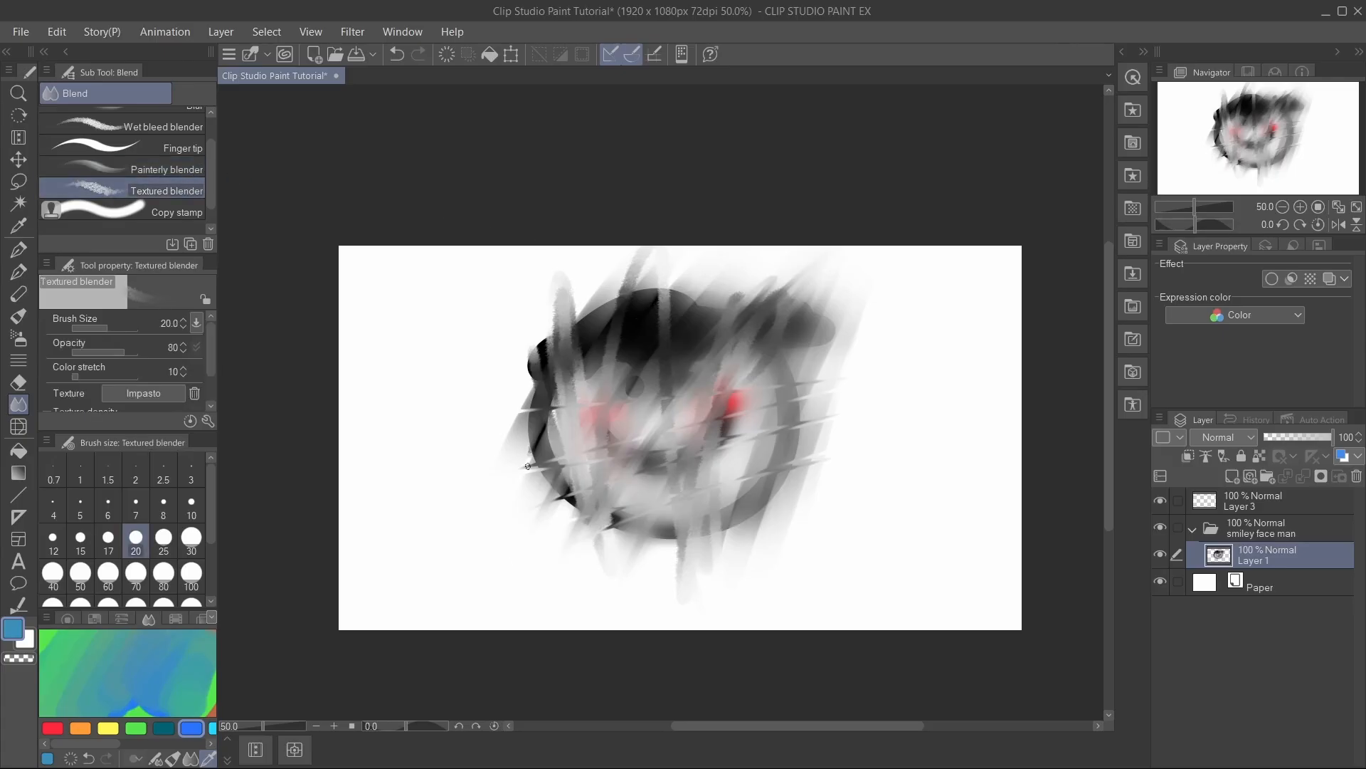
- Switch to the Copy stamp sub tool and undo all blending strokes together with the merge of Layer 2
{"action": "left_click", "coordinate": [178, 211]}
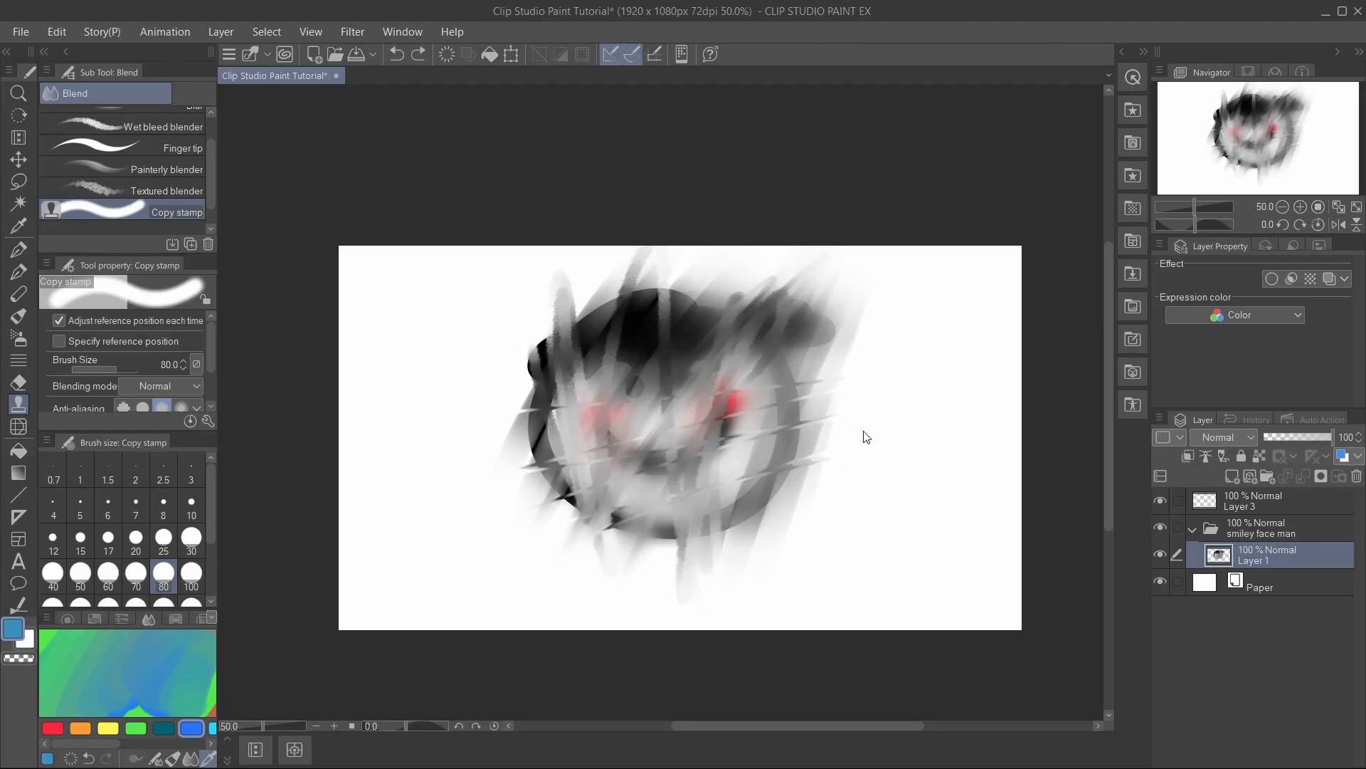
{"action": "key", "text": "ctrl+z"}
{"action": "key", "text": "ctrl+z"}
{"action": "key", "text": "ctrl+z"}
{"action": "key", "text": "ctrl+z"}
{"action": "key", "text": "ctrl+z"}
{"action": "key", "text": "ctrl+z"}
{"action": "key", "text": "ctrl+z"}
{"action": "key", "text": "ctrl+z"}
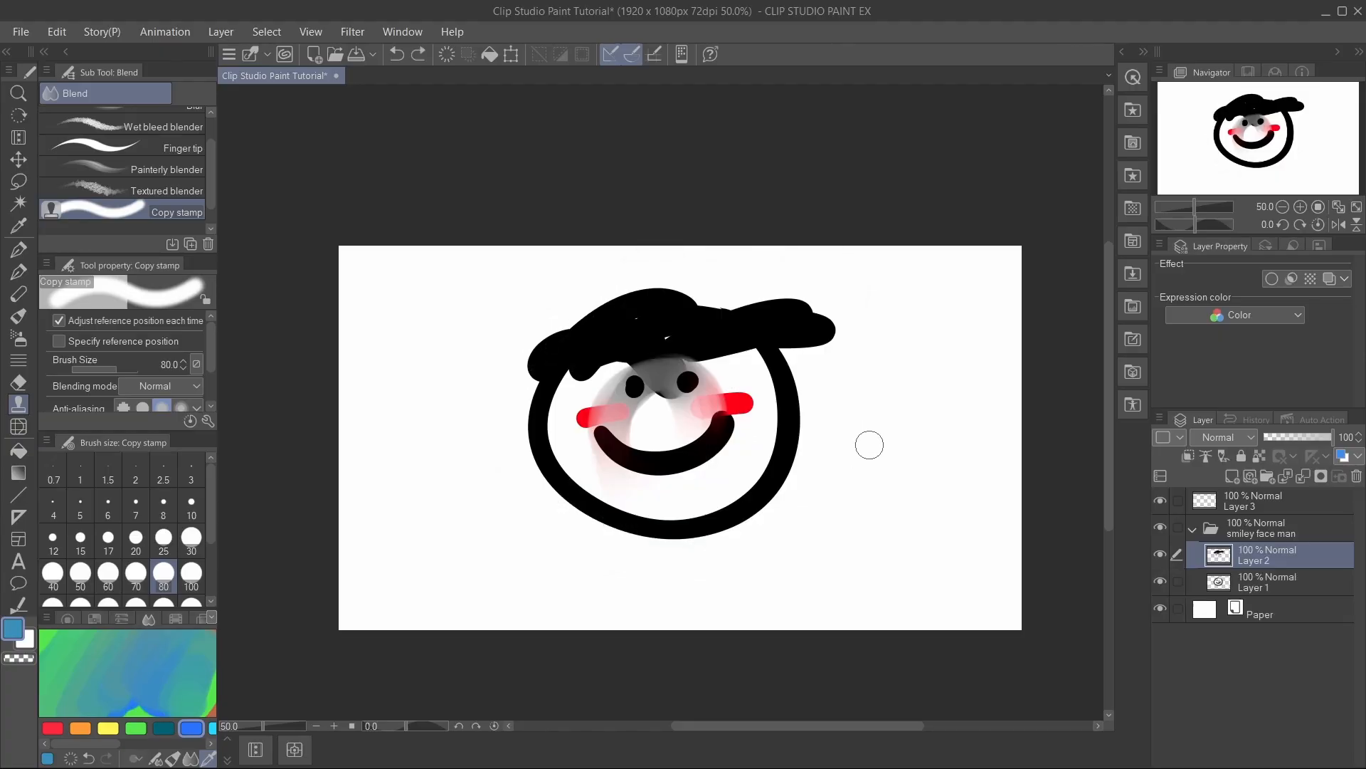
{"action": "key", "text": "ctrl+z"}
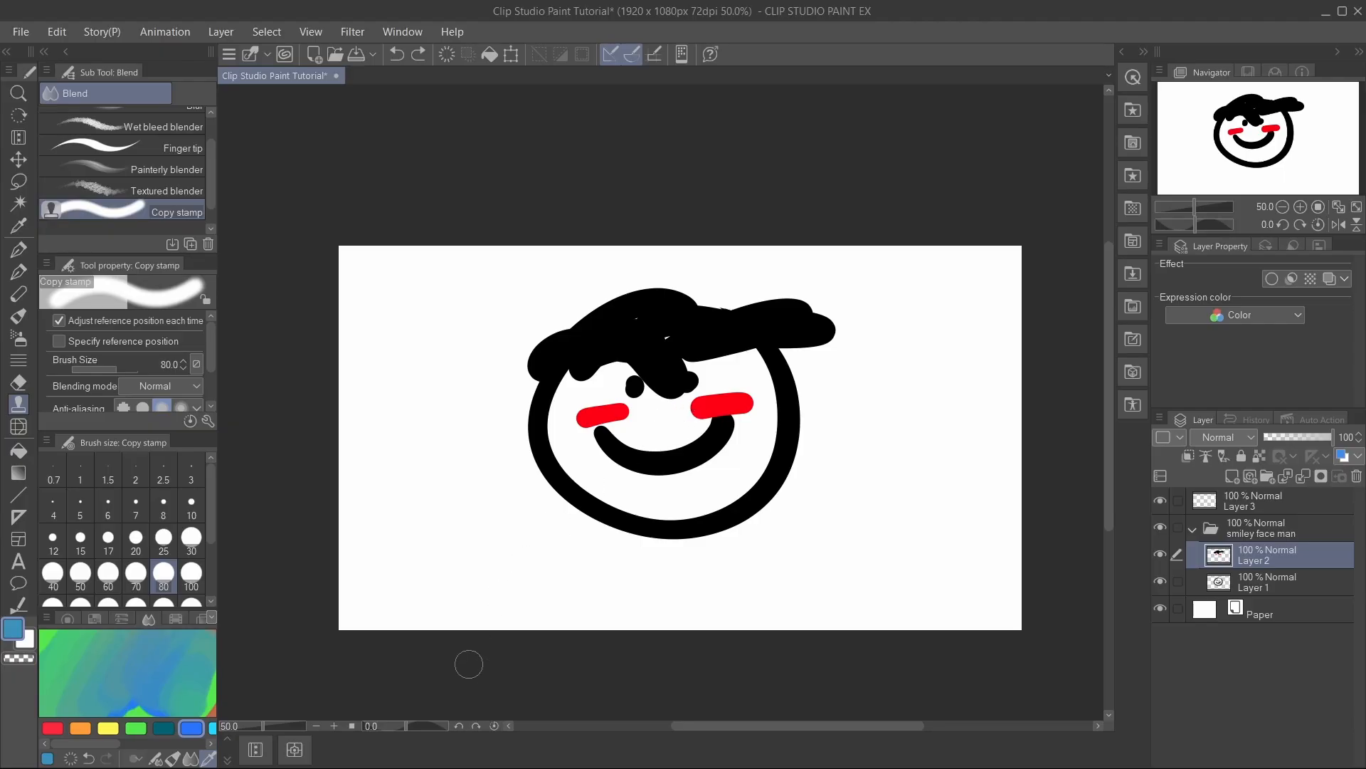
- Clone the hair and red cheeks of Layer 2 to the right of the face with Copy stamp, using the face's center as source
{"action": "left_click", "coordinate": [661, 419]}
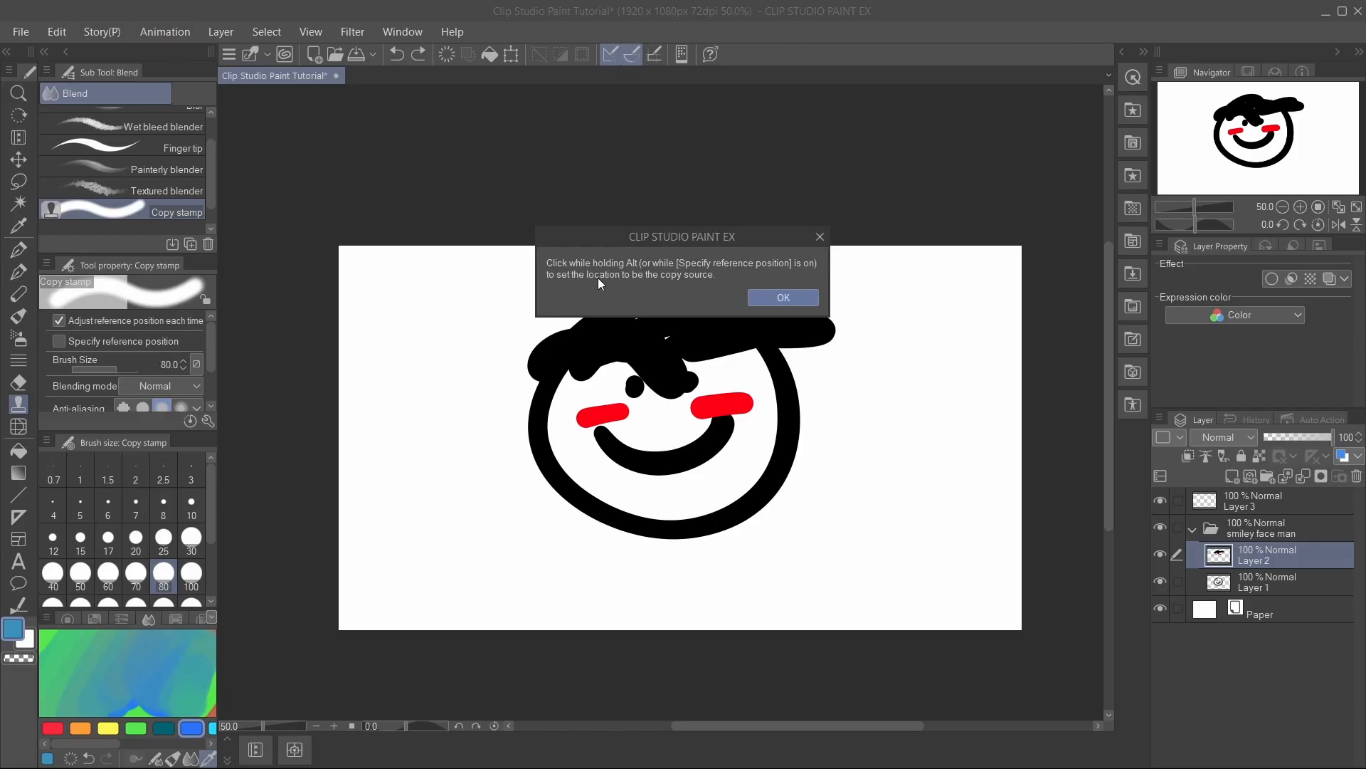
{"action": "left_click", "coordinate": [770, 304]}
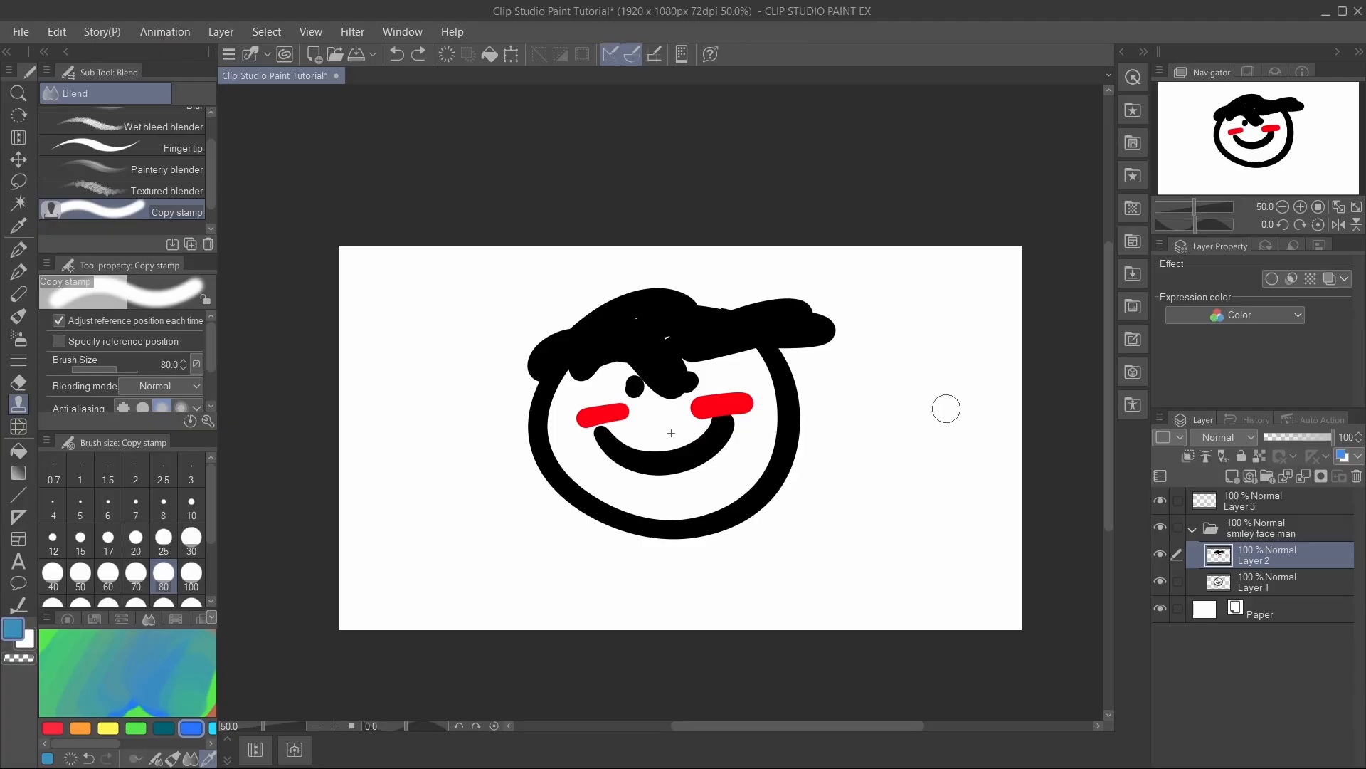
{"action": "mouse_move", "coordinate": [947, 408]}
{"action": "left_mouse_down"}
{"action": "mouse_move", "coordinate": [933, 377]}
{"action": "mouse_move", "coordinate": [919, 428]}
{"action": "mouse_move", "coordinate": [977, 410]}
{"action": "mouse_move", "coordinate": [912, 373]}
{"action": "mouse_move", "coordinate": [914, 441]}
{"action": "mouse_move", "coordinate": [965, 362]}
{"action": "mouse_move", "coordinate": [880, 405]}
{"action": "mouse_move", "coordinate": [971, 434]}
{"action": "mouse_move", "coordinate": [913, 343]}
{"action": "mouse_move", "coordinate": [895, 450]}
{"action": "mouse_move", "coordinate": [996, 370]}
{"action": "mouse_move", "coordinate": [868, 369]}
{"action": "mouse_move", "coordinate": [967, 444]}
{"action": "mouse_move", "coordinate": [911, 316]}
{"action": "mouse_move", "coordinate": [886, 473]}
{"action": "mouse_move", "coordinate": [994, 336]}
{"action": "mouse_move", "coordinate": [823, 390]}
{"action": "mouse_move", "coordinate": [823, 340]}
{"action": "mouse_move", "coordinate": [989, 434]}
{"action": "mouse_move", "coordinate": [857, 374]}
{"action": "left_mouse_up"}
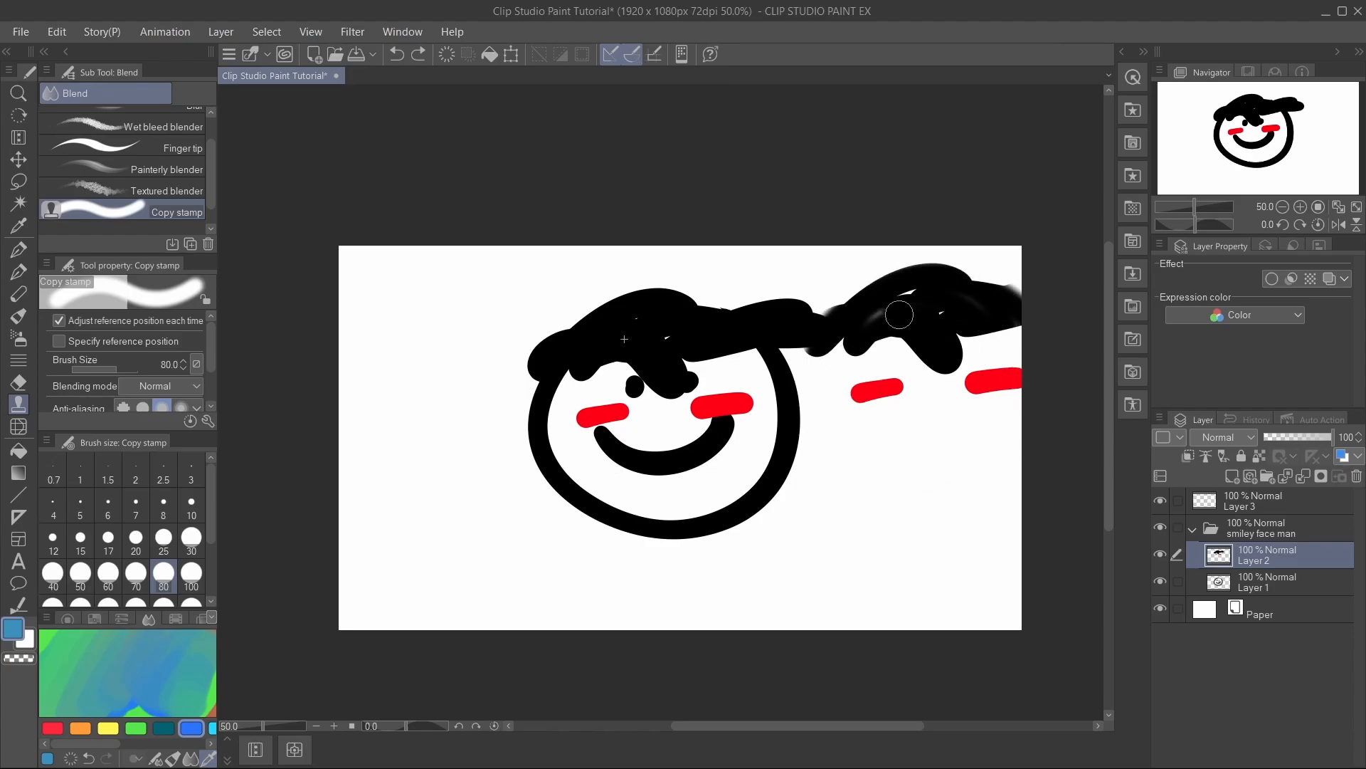
{"action": "mouse_move", "coordinate": [899, 315]}
{"action": "left_mouse_down"}
{"action": "mouse_move", "coordinate": [882, 311]}
{"action": "mouse_move", "coordinate": [712, 485]}
{"action": "left_mouse_up"}
- Clone the face outline of Layer 1 beside the original with Copy stamp, and undo all cloned strokes
{"action": "left_click", "coordinate": [1279, 585]}
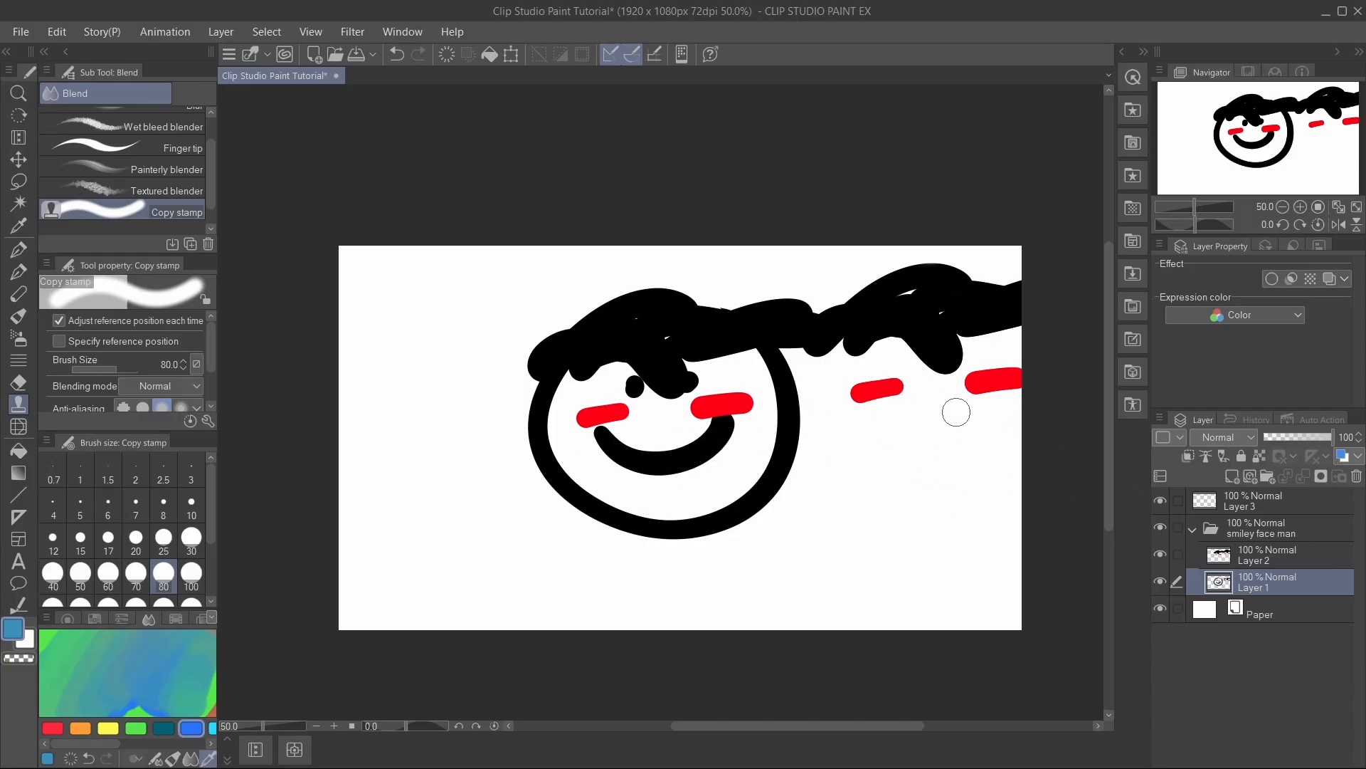
{"action": "left_click_drag", "start_coordinate": [865, 400], "coordinate": [1014, 345]}
{"action": "mouse_move", "coordinate": [952, 449]}
{"action": "left_mouse_down"}
{"action": "mouse_move", "coordinate": [844, 395]}
{"action": "mouse_move", "coordinate": [896, 347]}
{"action": "mouse_move", "coordinate": [853, 288]}
{"action": "mouse_move", "coordinate": [902, 228]}
{"action": "mouse_move", "coordinate": [884, 198]}
{"action": "mouse_move", "coordinate": [917, 184]}
{"action": "mouse_move", "coordinate": [894, 235]}
{"action": "mouse_move", "coordinate": [796, 345]}
{"action": "mouse_move", "coordinate": [975, 388]}
{"action": "mouse_move", "coordinate": [844, 436]}
{"action": "mouse_move", "coordinate": [950, 167]}
{"action": "mouse_move", "coordinate": [854, 463]}
{"action": "mouse_move", "coordinate": [911, 179]}
{"action": "mouse_move", "coordinate": [978, 388]}
{"action": "mouse_move", "coordinate": [770, 241]}
{"action": "mouse_move", "coordinate": [1032, 295]}
{"action": "mouse_move", "coordinate": [752, 391]}
{"action": "mouse_move", "coordinate": [853, 268]}
{"action": "mouse_move", "coordinate": [832, 207]}
{"action": "left_mouse_up"}
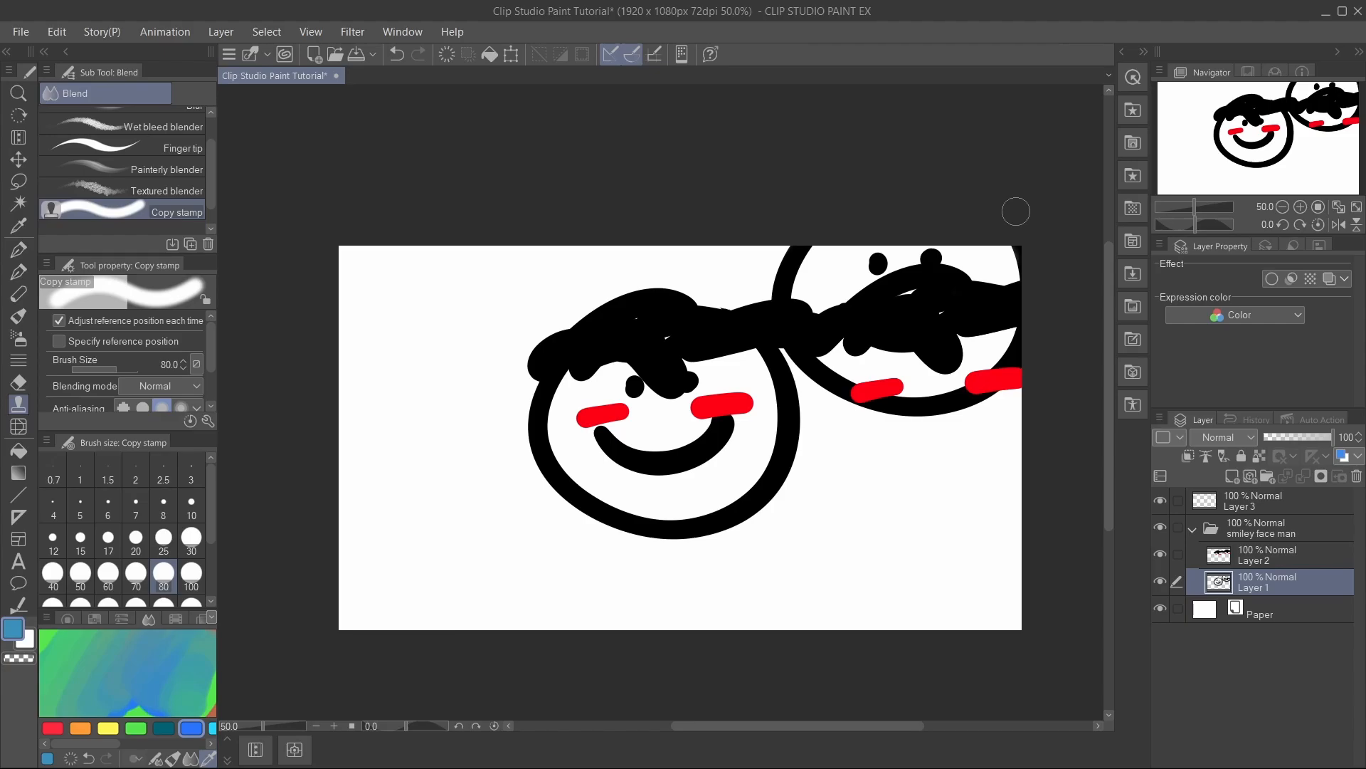
{"action": "key", "text": "ctrl+z"}
{"action": "key", "text": "ctrl+z"}
{"action": "key", "text": "ctrl+z"}
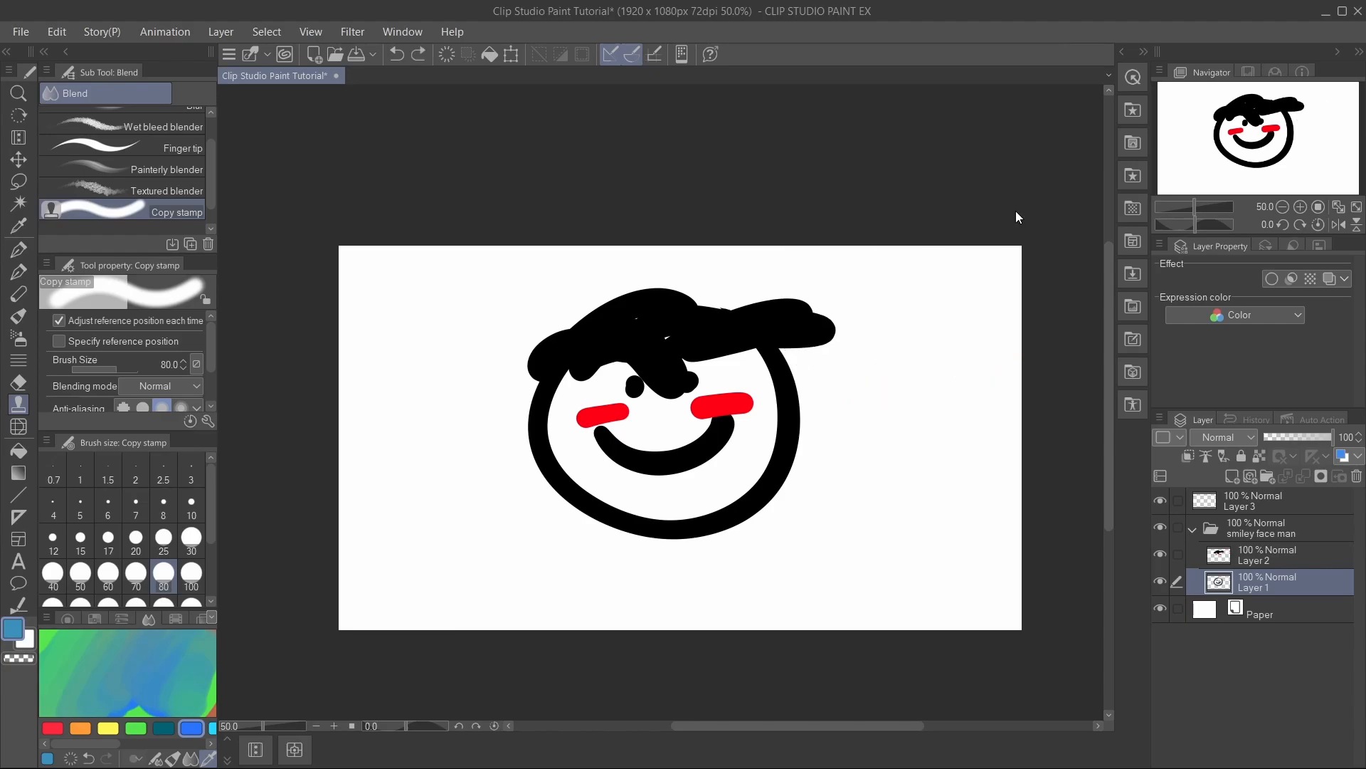
- Try distorting the face on Layer 1 with the Liquify tool at hardness 100 and hardness 1, undoing each distortion
{"action": "left_click", "coordinate": [15, 428]}
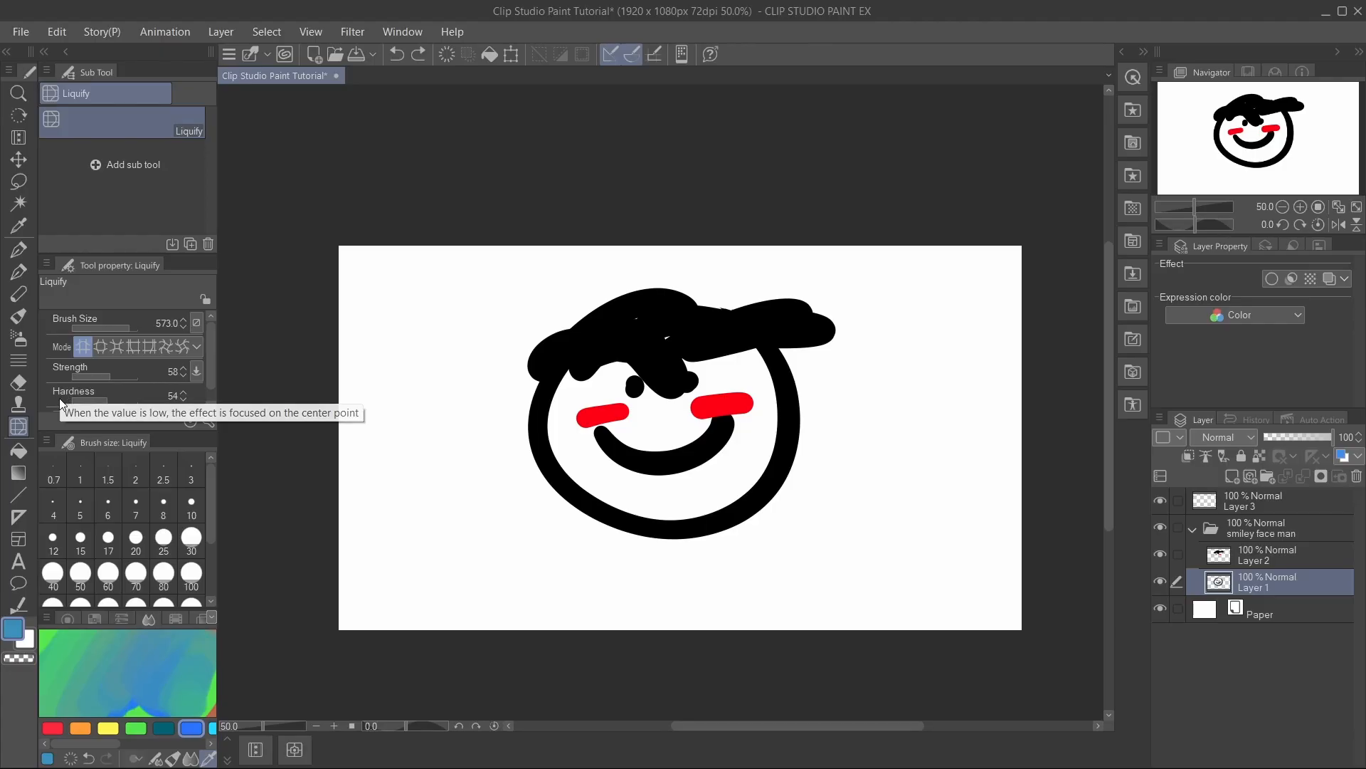
{"action": "left_click_drag", "start_coordinate": [107, 398], "coordinate": [139, 400]}
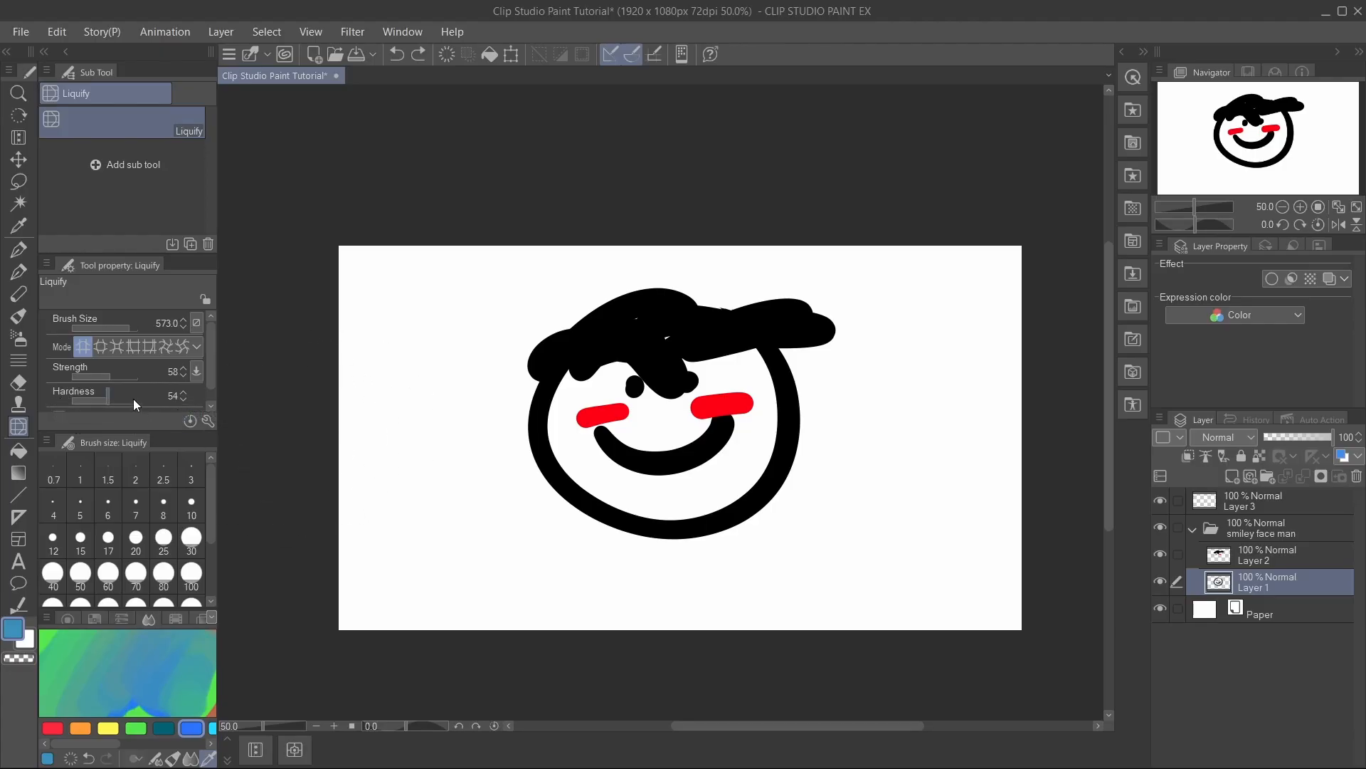
{"action": "mouse_move", "coordinate": [675, 421]}
{"action": "left_mouse_down"}
{"action": "mouse_move", "coordinate": [647, 392]}
{"action": "mouse_move", "coordinate": [655, 472]}
{"action": "left_mouse_up"}
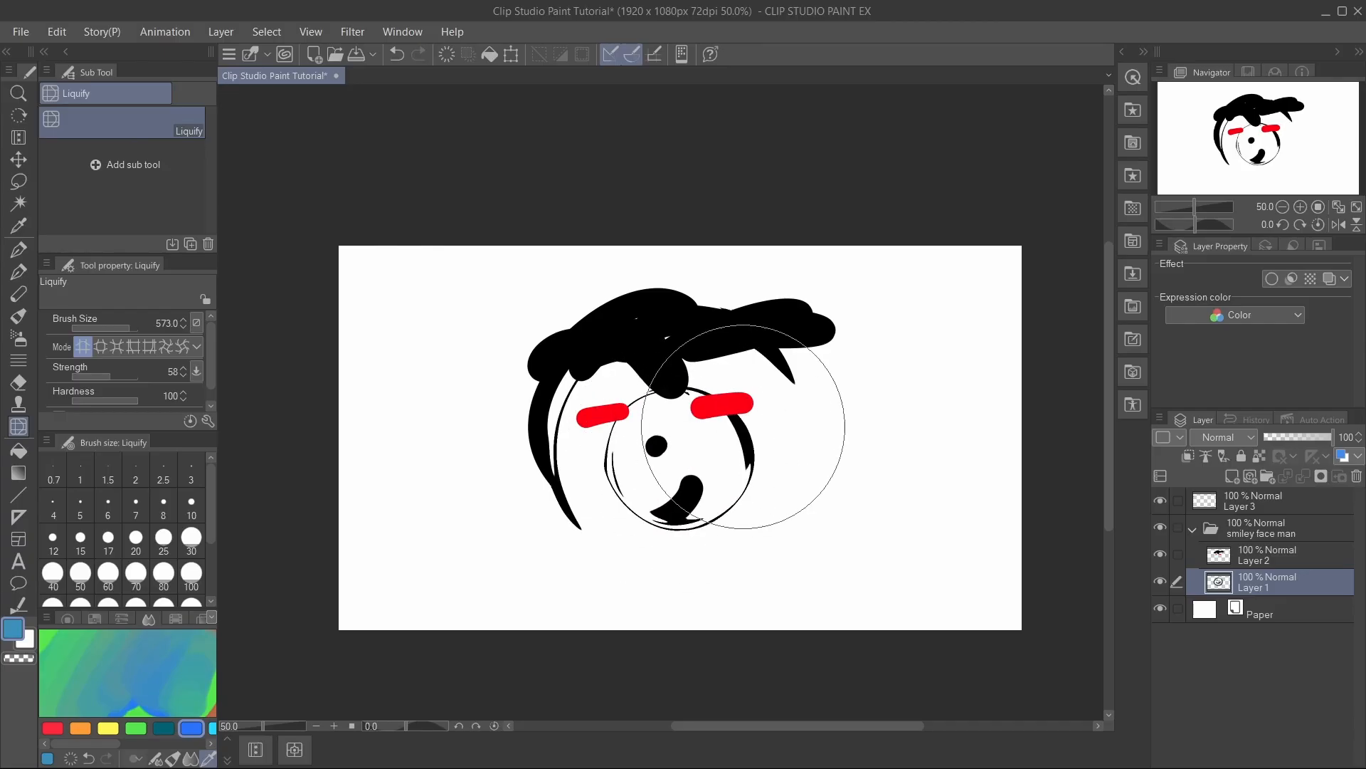
{"action": "key", "text": "ctrl+z"}
{"action": "left_click_drag", "start_coordinate": [135, 400], "coordinate": [25, 396]}
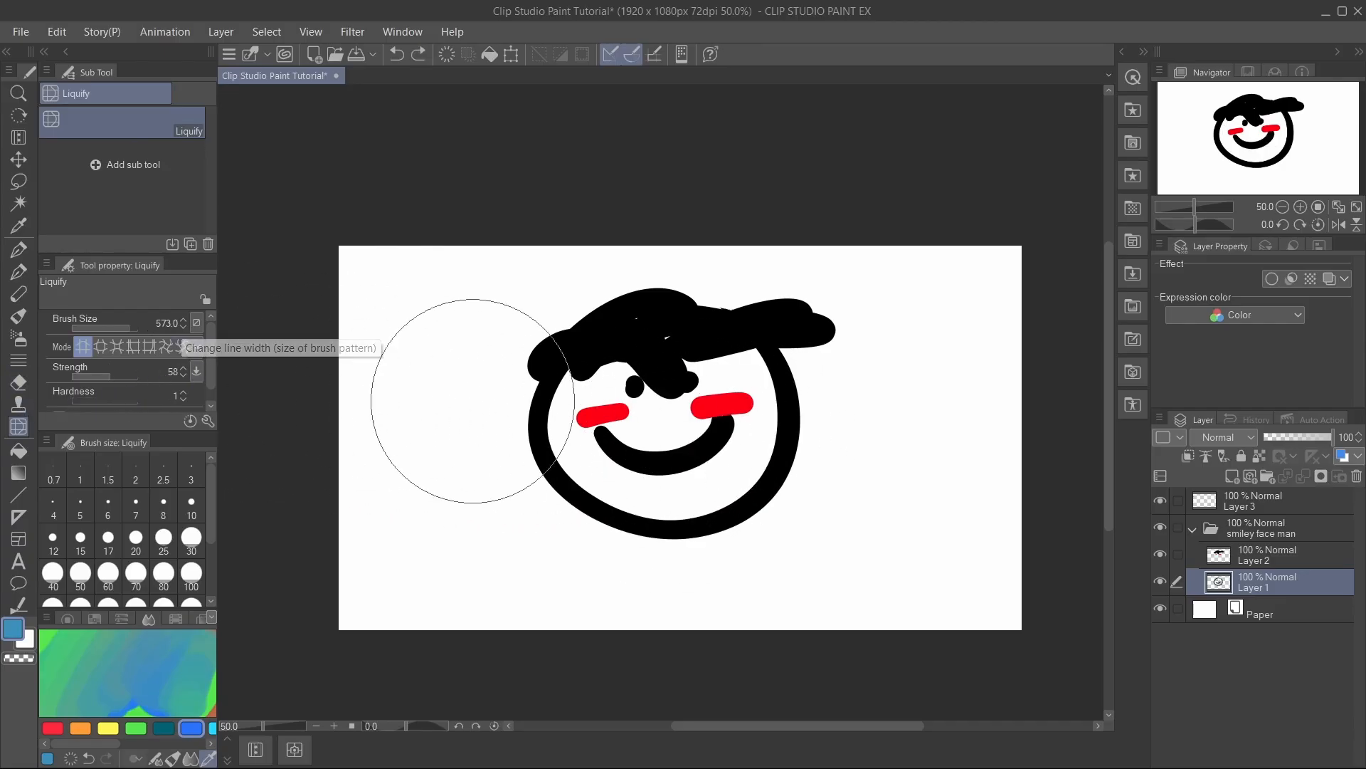
{"action": "mouse_move", "coordinate": [655, 397]}
{"action": "left_mouse_down"}
{"action": "mouse_move", "coordinate": [689, 451]}
{"action": "mouse_move", "coordinate": [588, 442]}
{"action": "mouse_move", "coordinate": [677, 396]}
{"action": "left_mouse_up"}
{"action": "key", "text": "ctrl+z"}
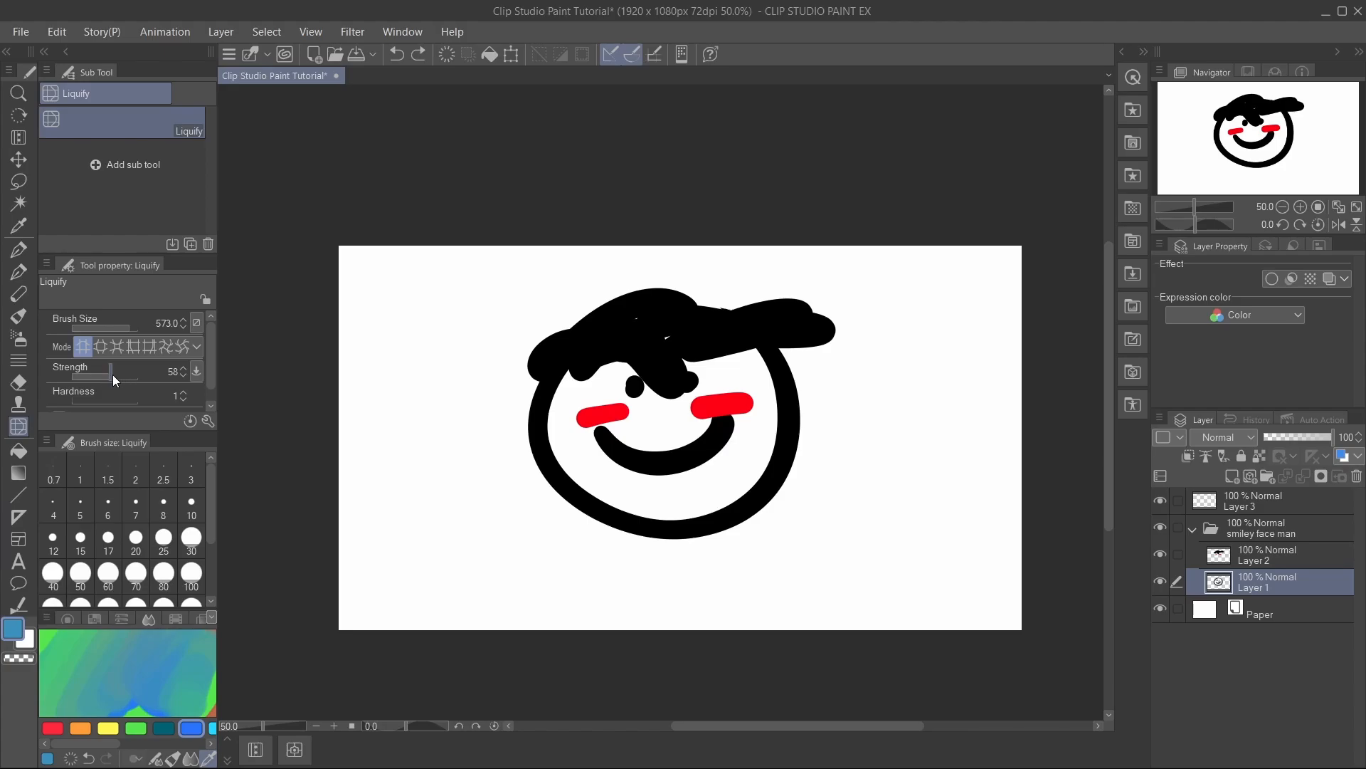
- Set the Liquify hardness to 47, try pushing the face at reduced strength and at strength 100, and undo the distortion
{"action": "left_click", "coordinate": [102, 401]}
{"action": "left_click_drag", "start_coordinate": [103, 374], "coordinate": [72, 374]}
{"action": "mouse_move", "coordinate": [696, 400]}
{"action": "left_mouse_down"}
{"action": "mouse_move", "coordinate": [767, 401]}
{"action": "mouse_move", "coordinate": [881, 348]}
{"action": "left_mouse_up"}
{"action": "left_click_drag", "start_coordinate": [99, 375], "coordinate": [139, 375]}
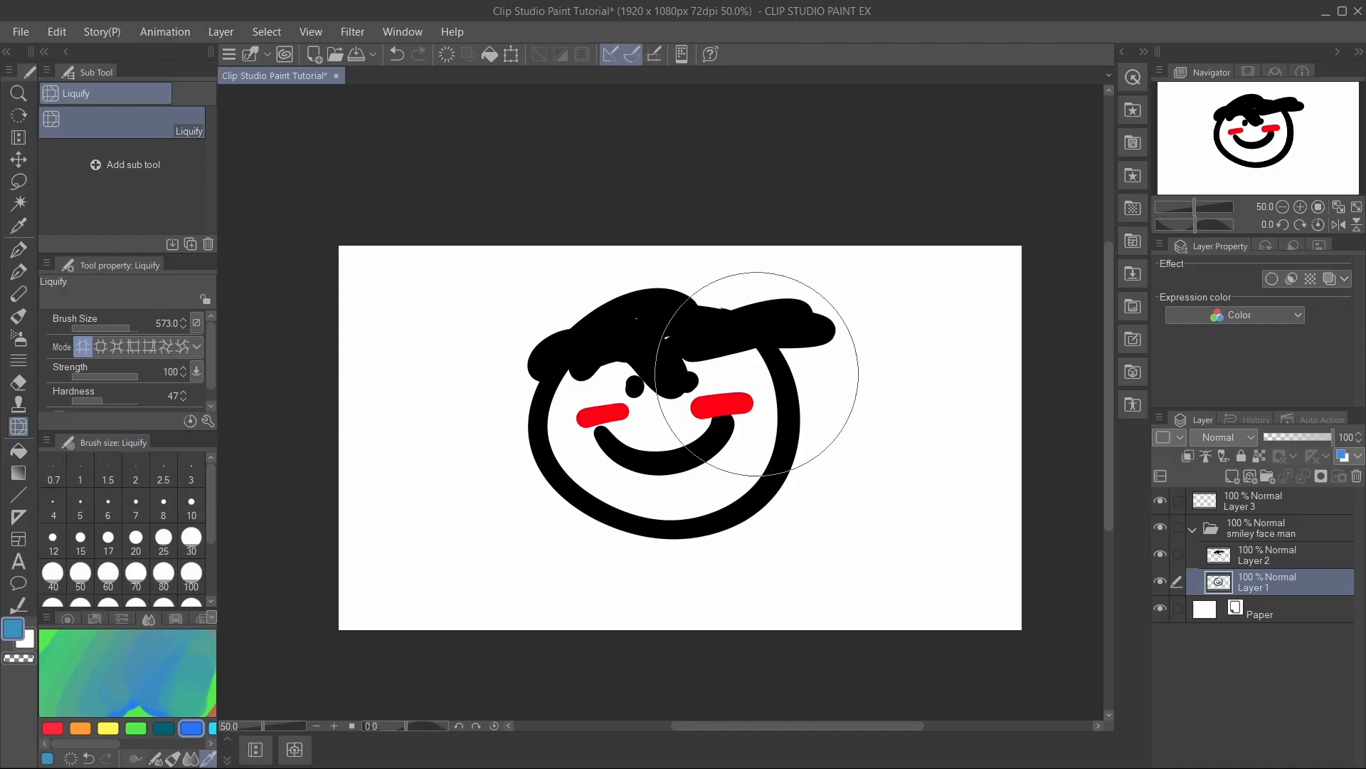
{"action": "mouse_move", "coordinate": [760, 372]}
{"action": "left_mouse_down"}
{"action": "mouse_move", "coordinate": [781, 259]}
{"action": "mouse_move", "coordinate": [633, 745]}
{"action": "left_mouse_up"}
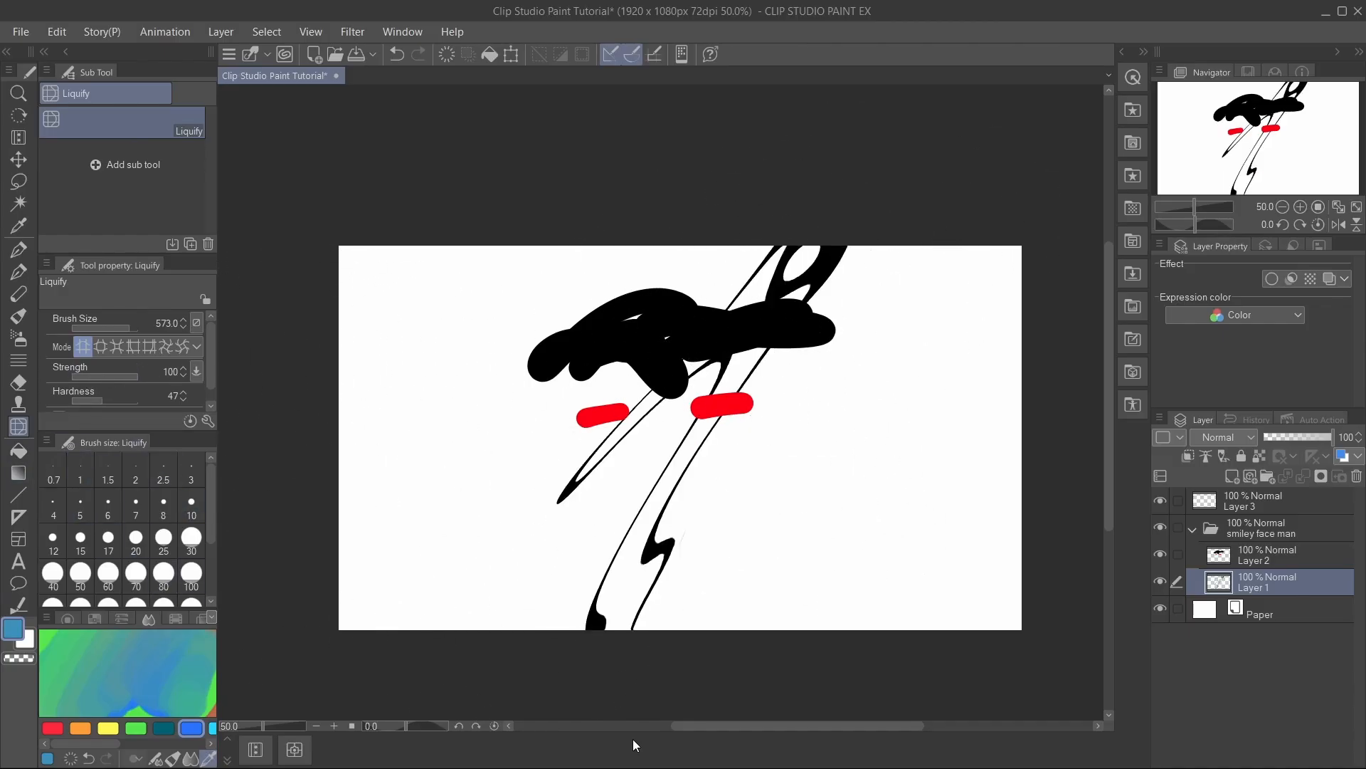
{"action": "key", "text": "ctrl+z"}
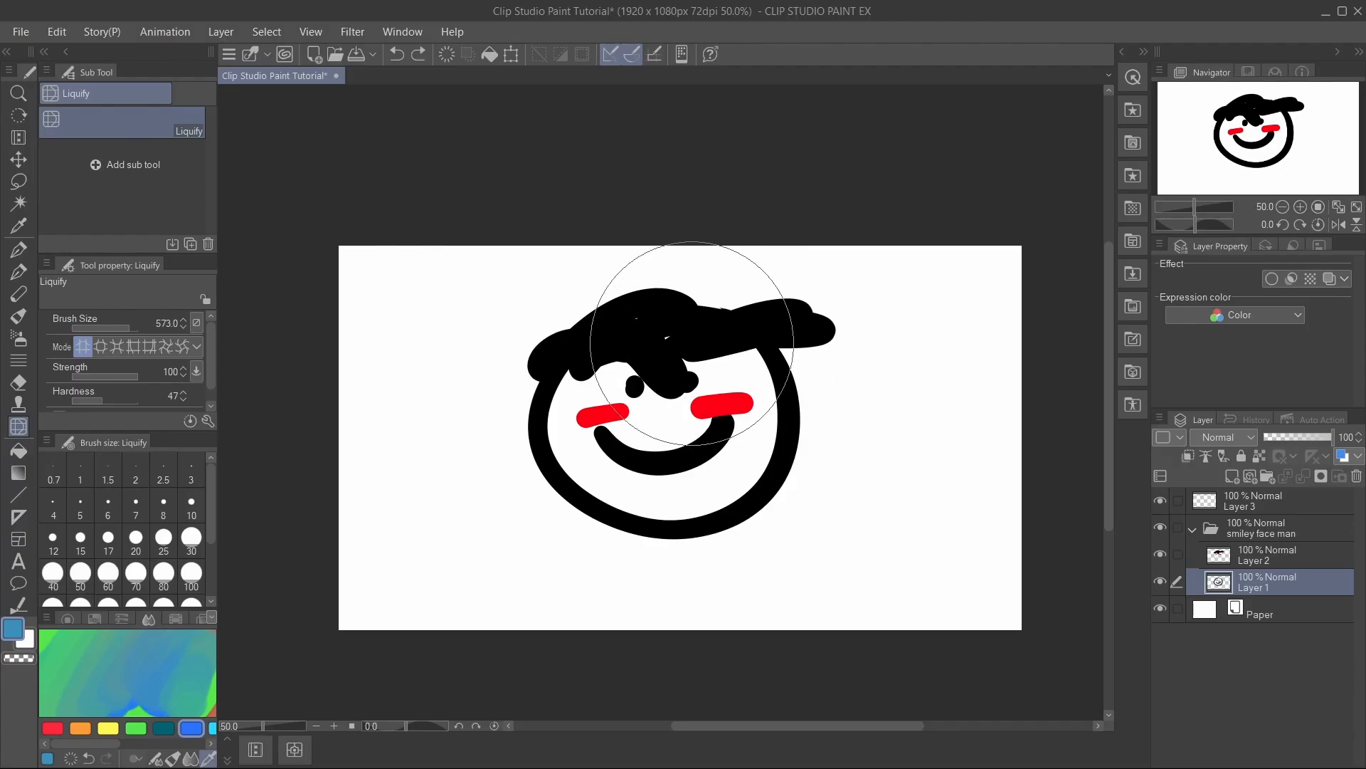
- Set the Liquify strength to 55, push the upper part of the face outline, and undo the push
{"action": "left_click_drag", "start_coordinate": [135, 380], "coordinate": [108, 376]}
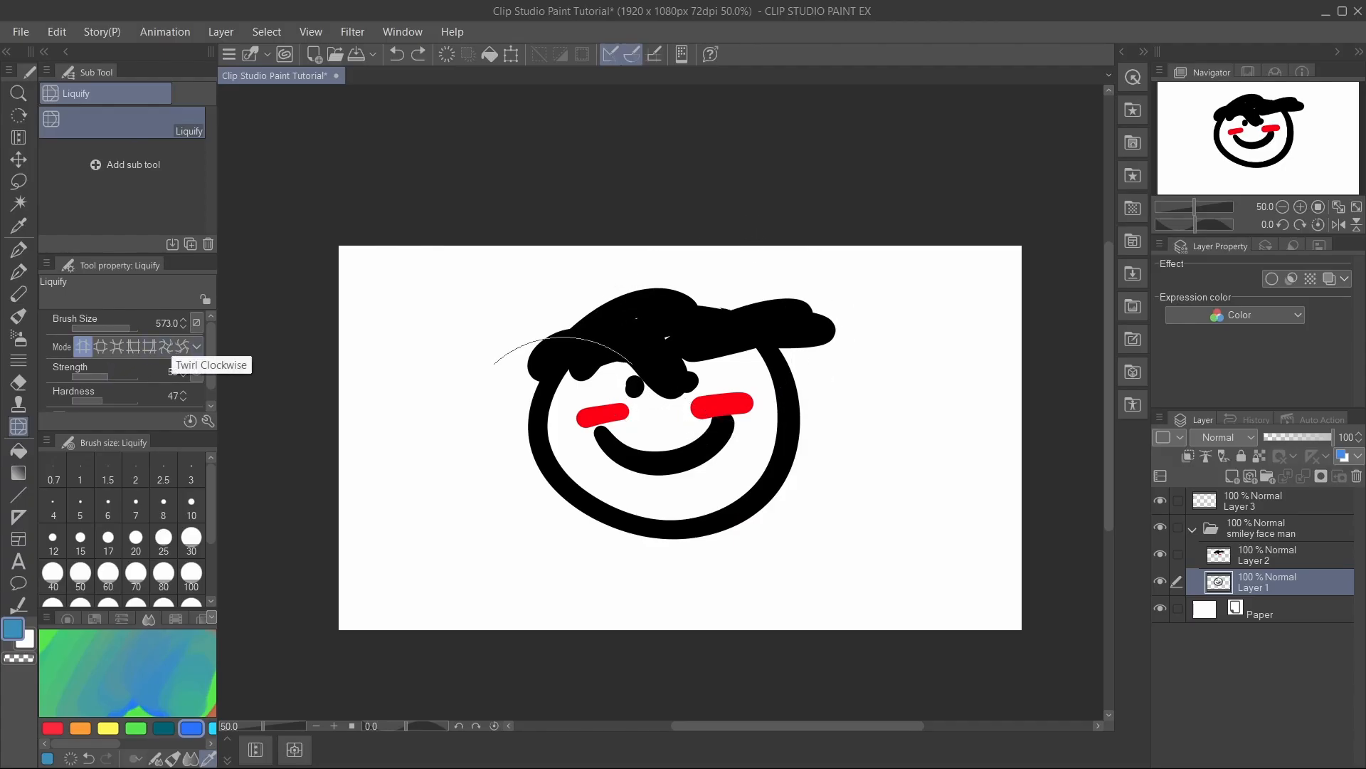
{"action": "left_click_drag", "start_coordinate": [569, 352], "coordinate": [681, 334]}
{"action": "key", "text": "ctrl+z"}
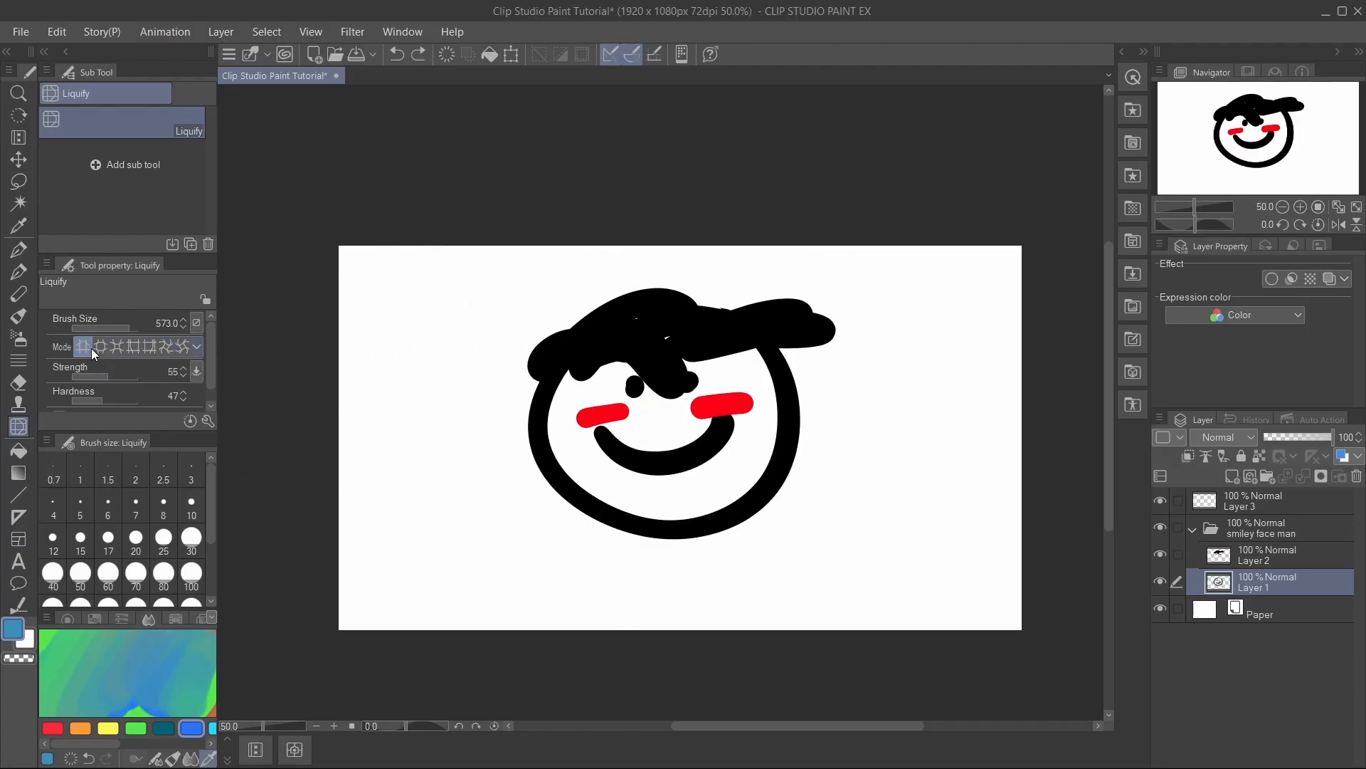
- Shrink the face outline, eyes and mouth on Layer 1 to a tiny mark using Liquify's Pinch mode
{"action": "left_click", "coordinate": [114, 348]}
{"action": "left_click_drag", "start_coordinate": [619, 313], "coordinate": [512, 512]}
{"action": "mouse_move", "coordinate": [701, 400]}
{"action": "left_mouse_down"}
{"action": "mouse_move", "coordinate": [733, 414]}
{"action": "mouse_move", "coordinate": [719, 329]}
{"action": "mouse_move", "coordinate": [756, 366]}
{"action": "left_mouse_up"}
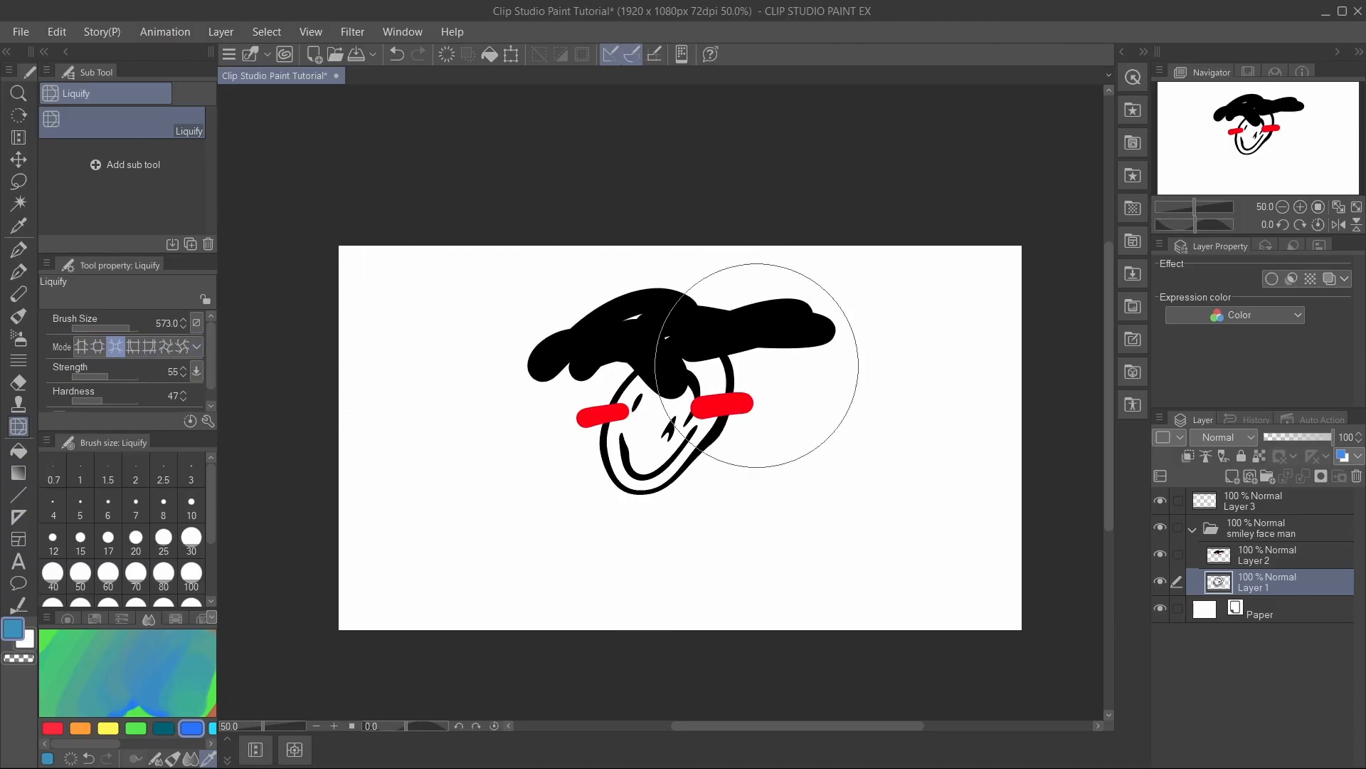
{"action": "left_click", "coordinate": [146, 348]}
{"action": "mouse_move", "coordinate": [719, 427]}
{"action": "left_mouse_down"}
{"action": "mouse_move", "coordinate": [626, 488]}
{"action": "mouse_move", "coordinate": [676, 427]}
{"action": "mouse_move", "coordinate": [650, 448]}
{"action": "mouse_move", "coordinate": [732, 451]}
{"action": "mouse_move", "coordinate": [715, 442]}
{"action": "left_mouse_up"}
- Twist the hair and red cheeks on Layer 2 counterclockwise with Liquify's twirl mode
{"action": "left_click", "coordinate": [164, 346]}
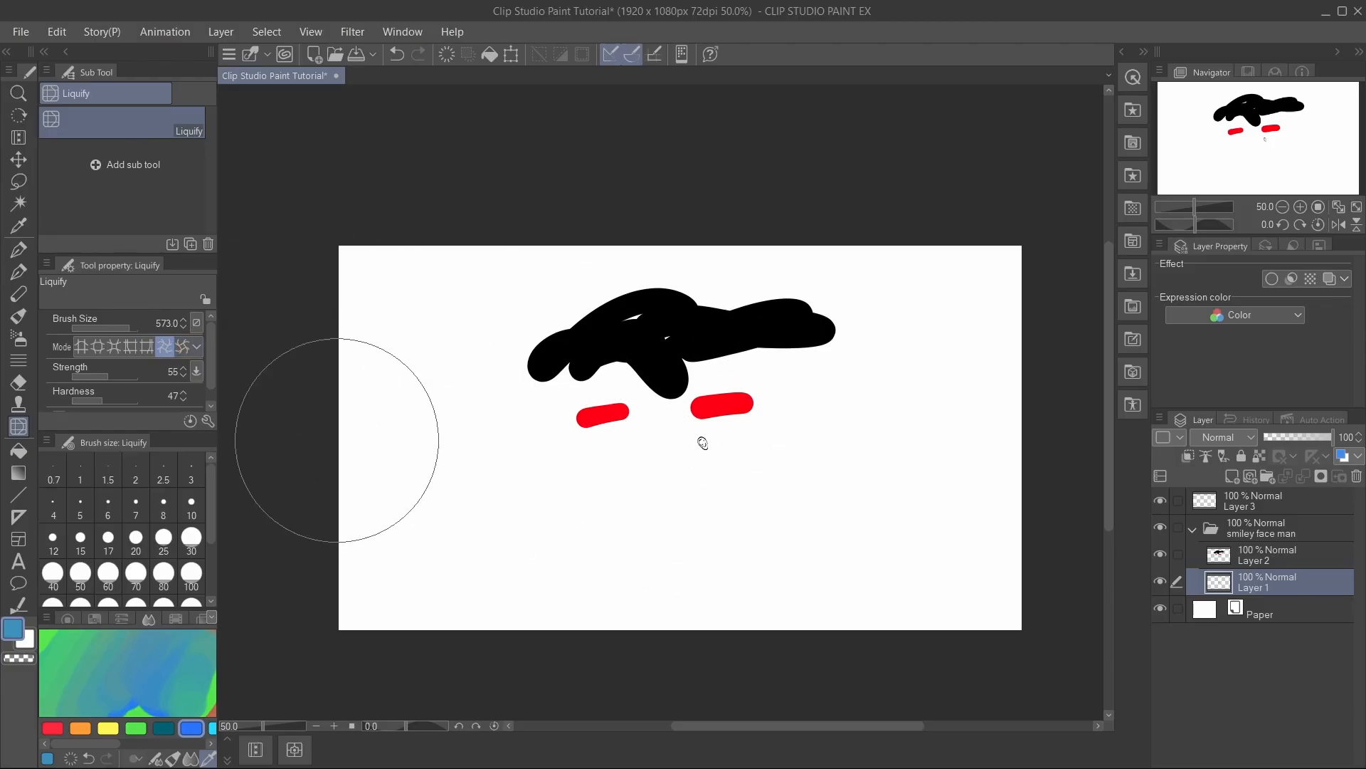
{"action": "left_click", "coordinate": [182, 347]}
{"action": "left_click", "coordinate": [1281, 555]}
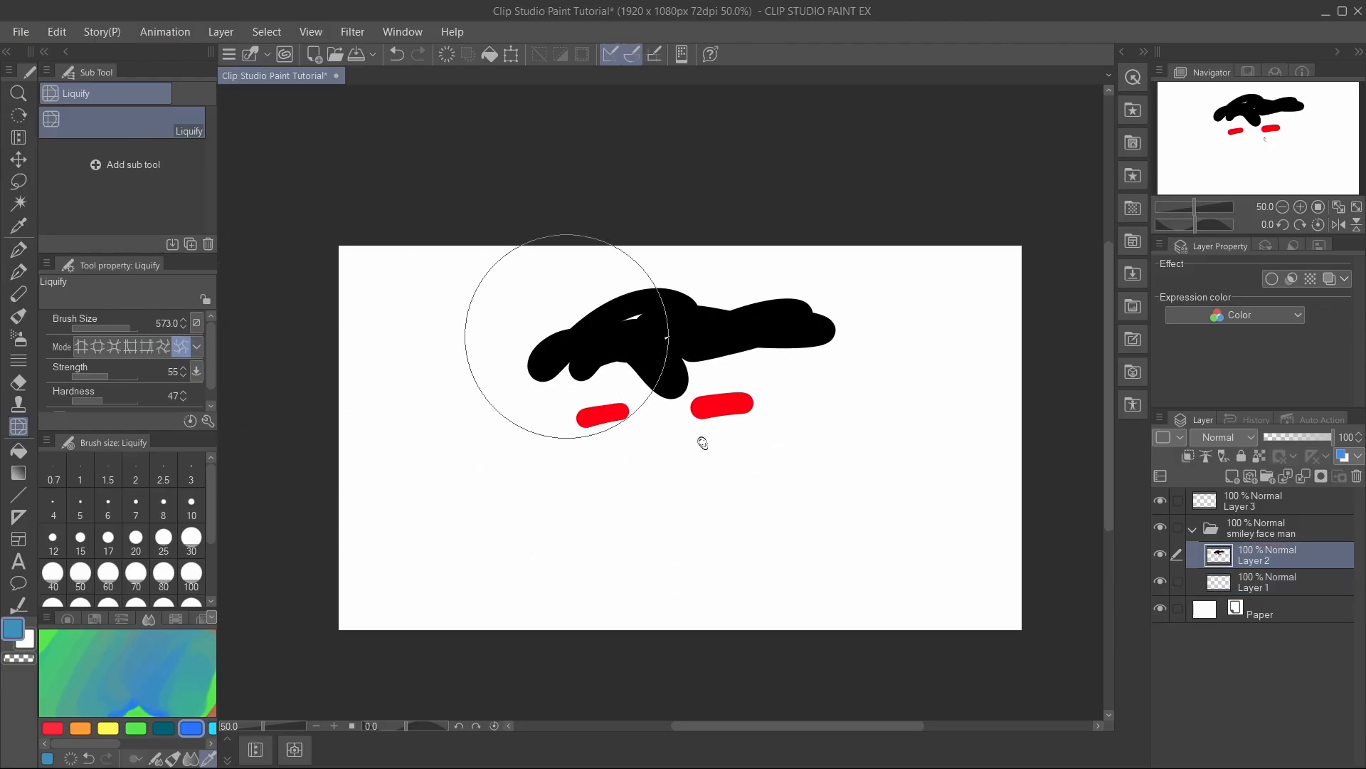
{"action": "left_click_drag", "start_coordinate": [723, 325], "coordinate": [708, 330]}
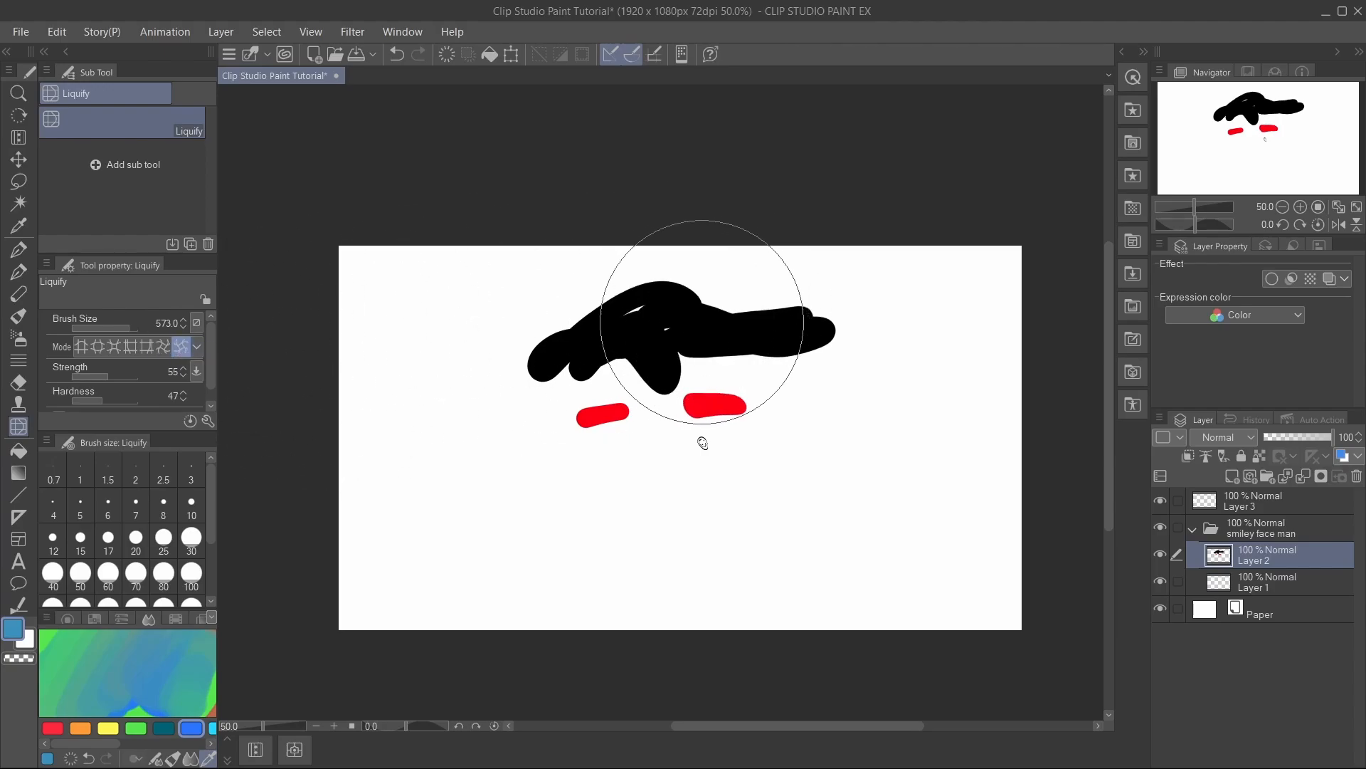
{"action": "left_click_drag", "start_coordinate": [666, 347], "coordinate": [670, 345]}
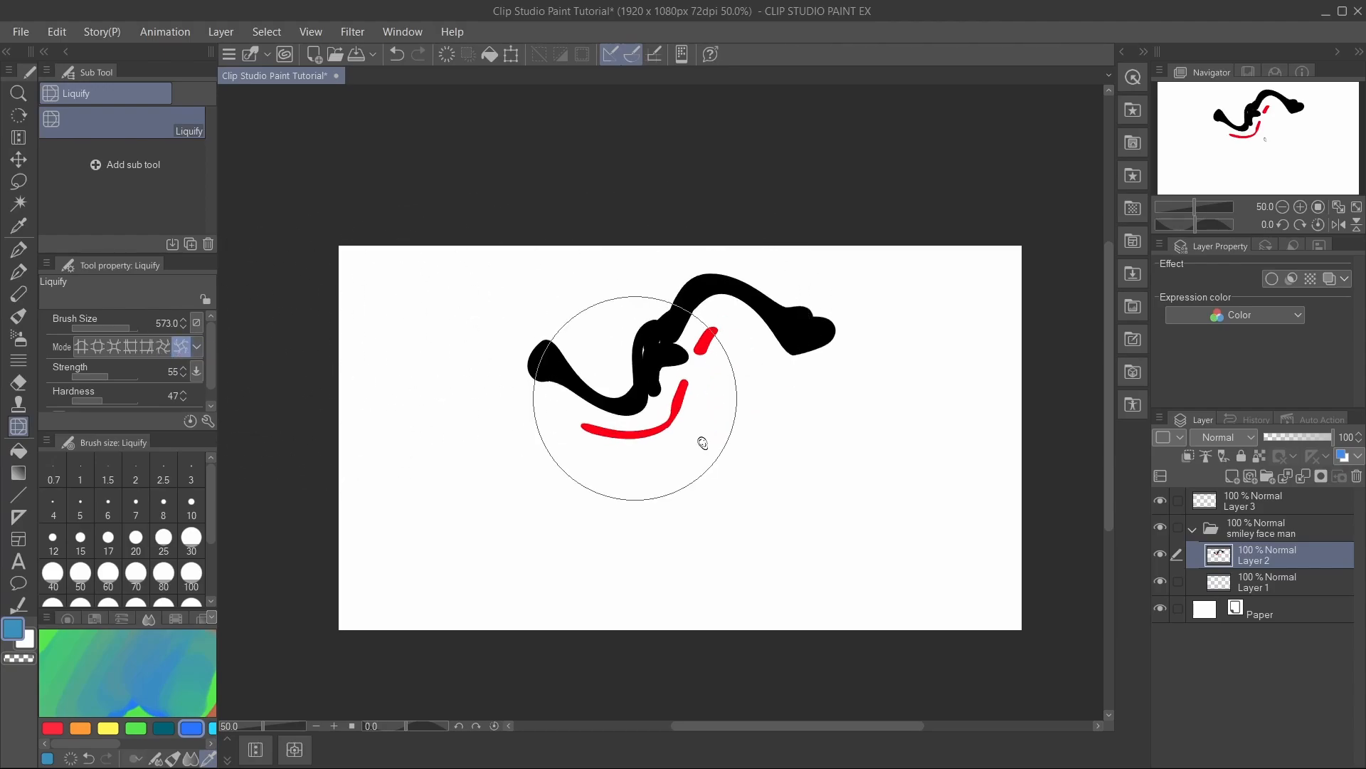
- Hide the smiley face man folder, and try flooding the empty Layer 3 with blue using the Fill tool, undoing the fill
{"action": "left_click", "coordinate": [27, 452]}
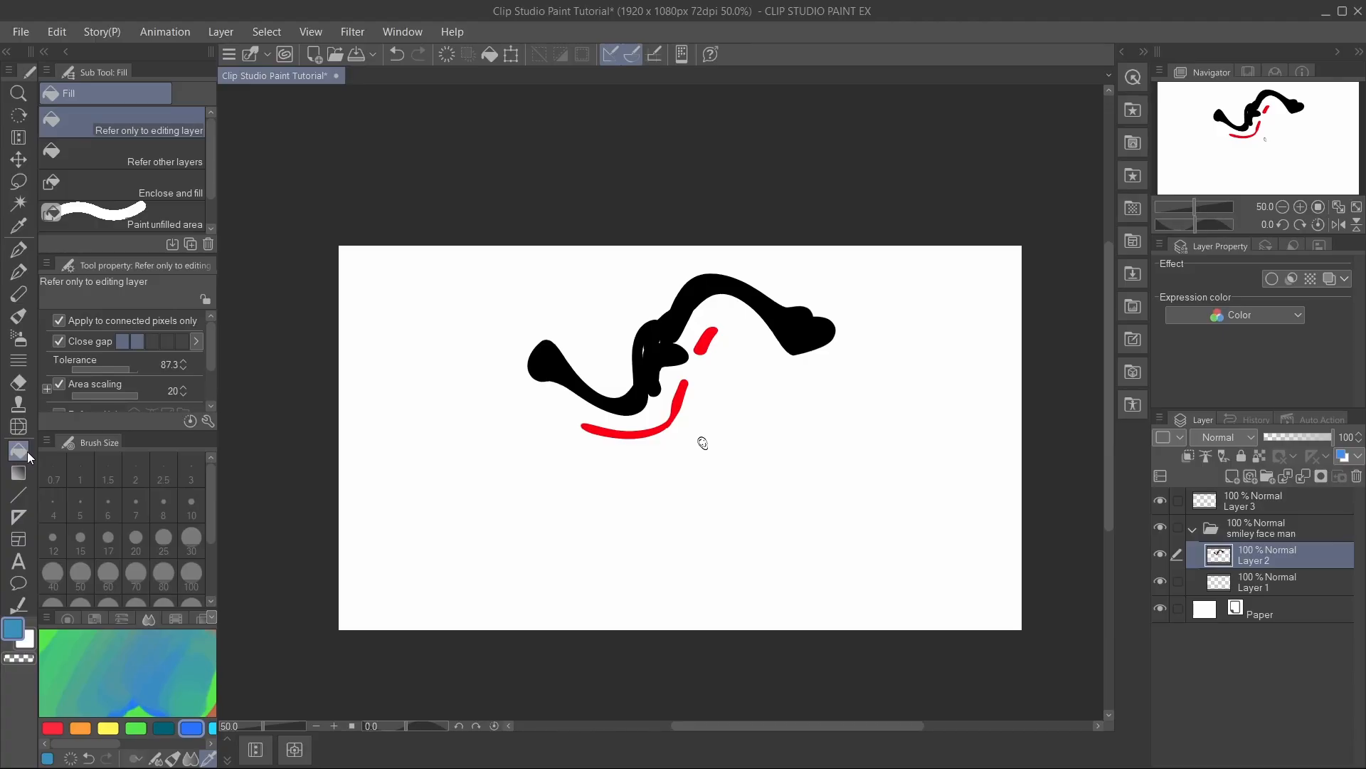
{"action": "left_click", "coordinate": [1160, 528]}
{"action": "left_click", "coordinate": [1262, 503]}
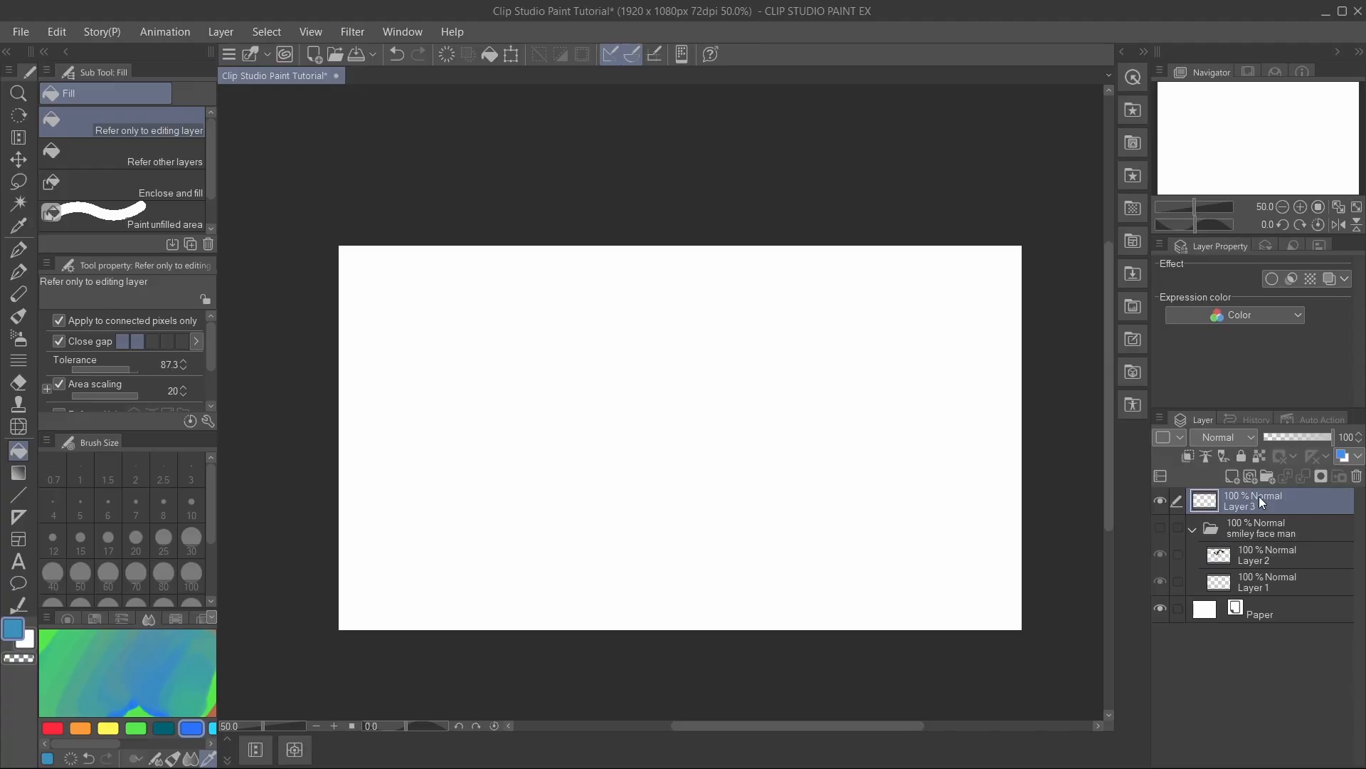
{"action": "left_click", "coordinate": [776, 484]}
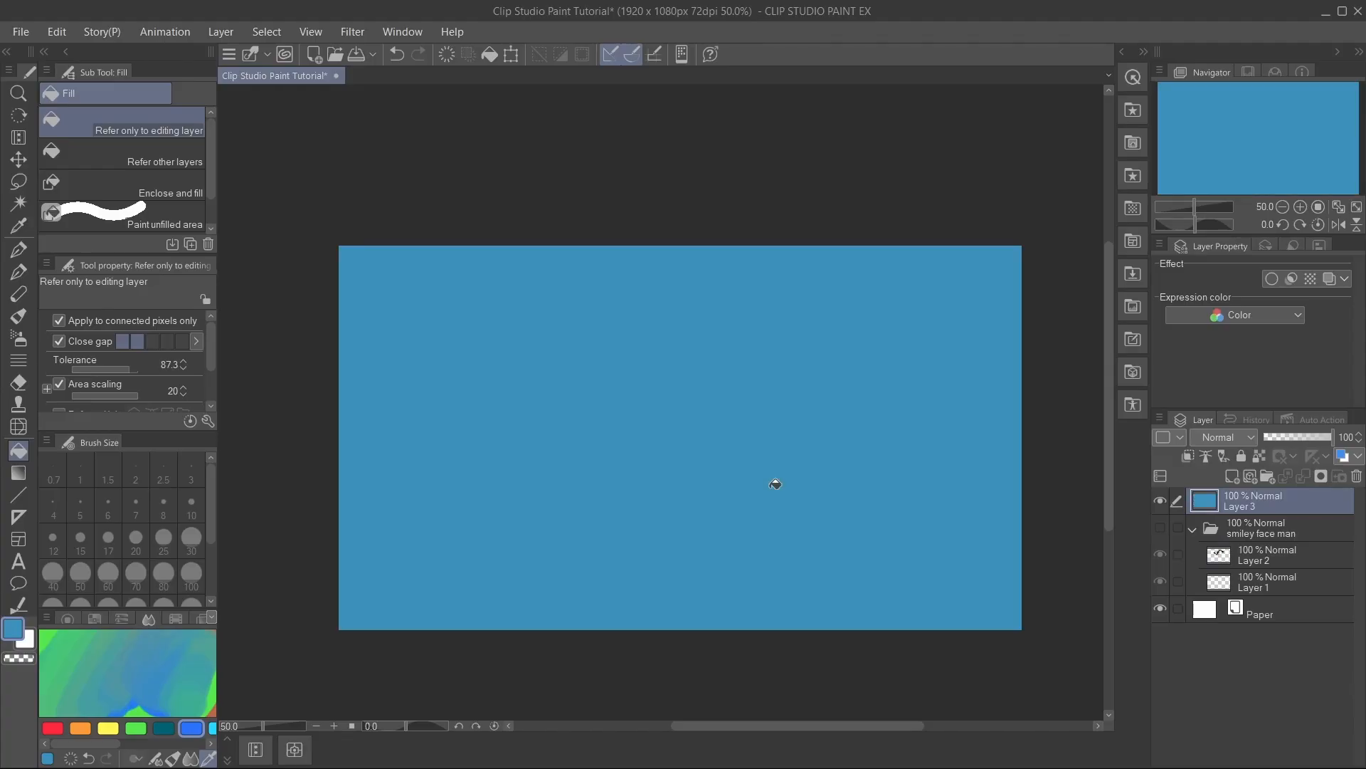
{"action": "key", "text": "ctrl+z"}
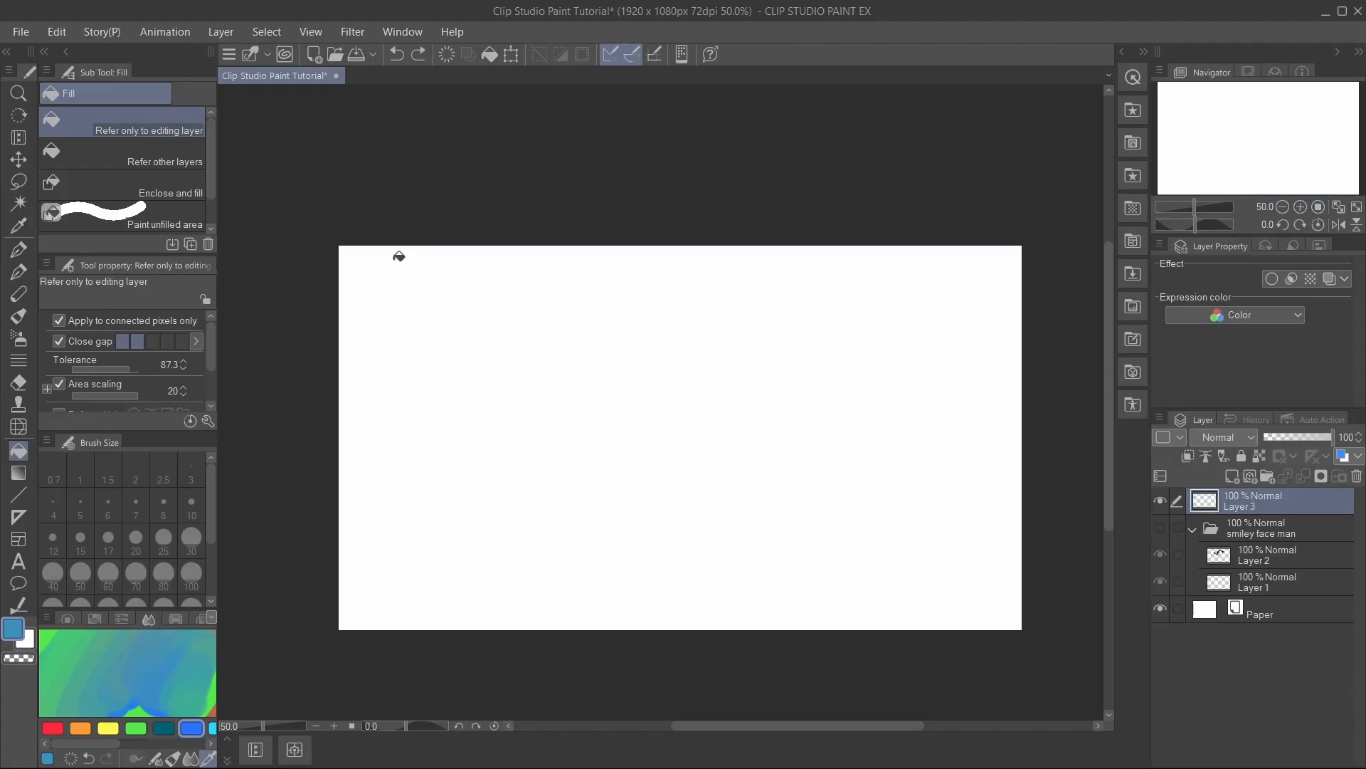
- Choose the G-pen with red as the drawing color, make a test stroke on Layer 3, and undo it
{"action": "left_click", "coordinate": [13, 258]}
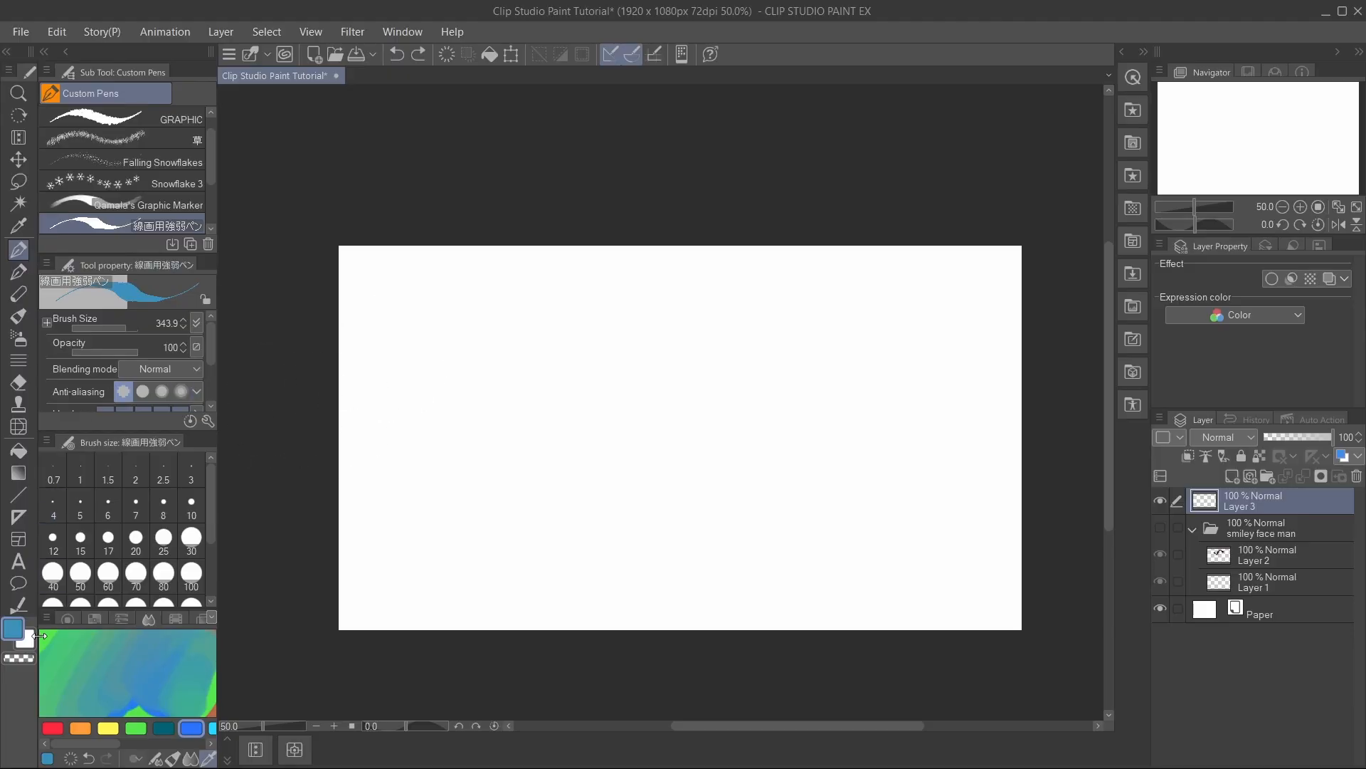
{"action": "left_click", "coordinate": [19, 271]}
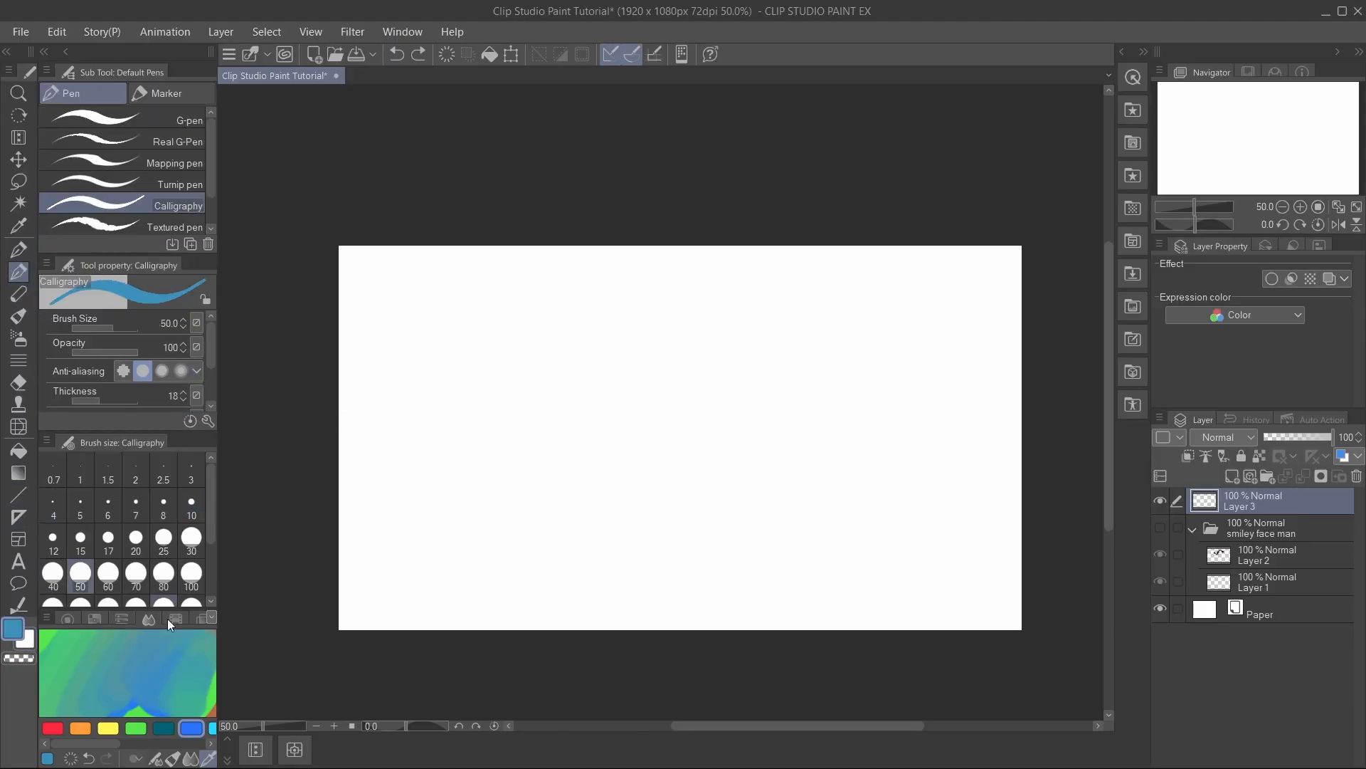
{"action": "left_click", "coordinate": [118, 118]}
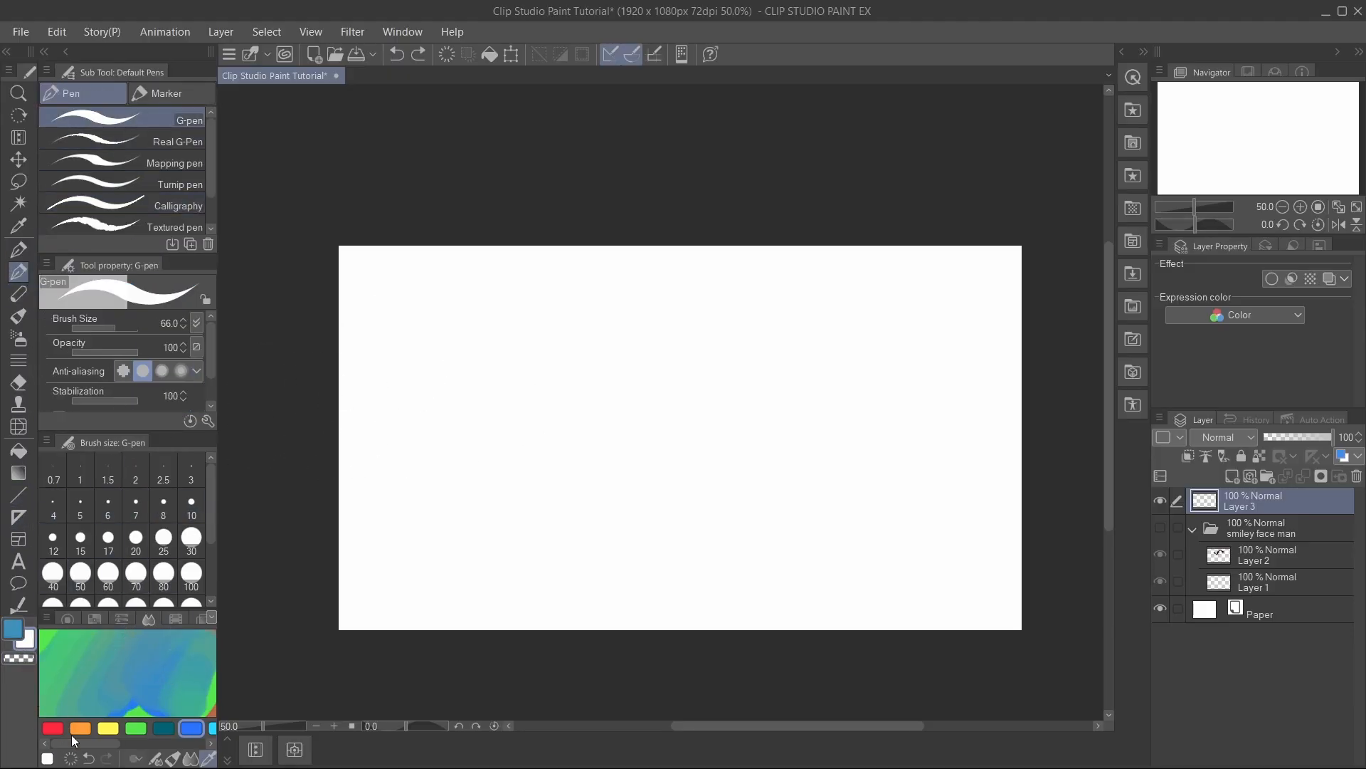
{"action": "left_click", "coordinate": [52, 728]}
{"action": "mouse_move", "coordinate": [729, 357]}
{"action": "left_mouse_down"}
{"action": "mouse_move", "coordinate": [781, 555]}
{"action": "mouse_move", "coordinate": [663, 316]}
{"action": "mouse_move", "coordinate": [775, 348]}
{"action": "left_mouse_up"}
{"action": "key", "text": "ctrl+z"}
{"action": "key", "text": "ctrl+z"}
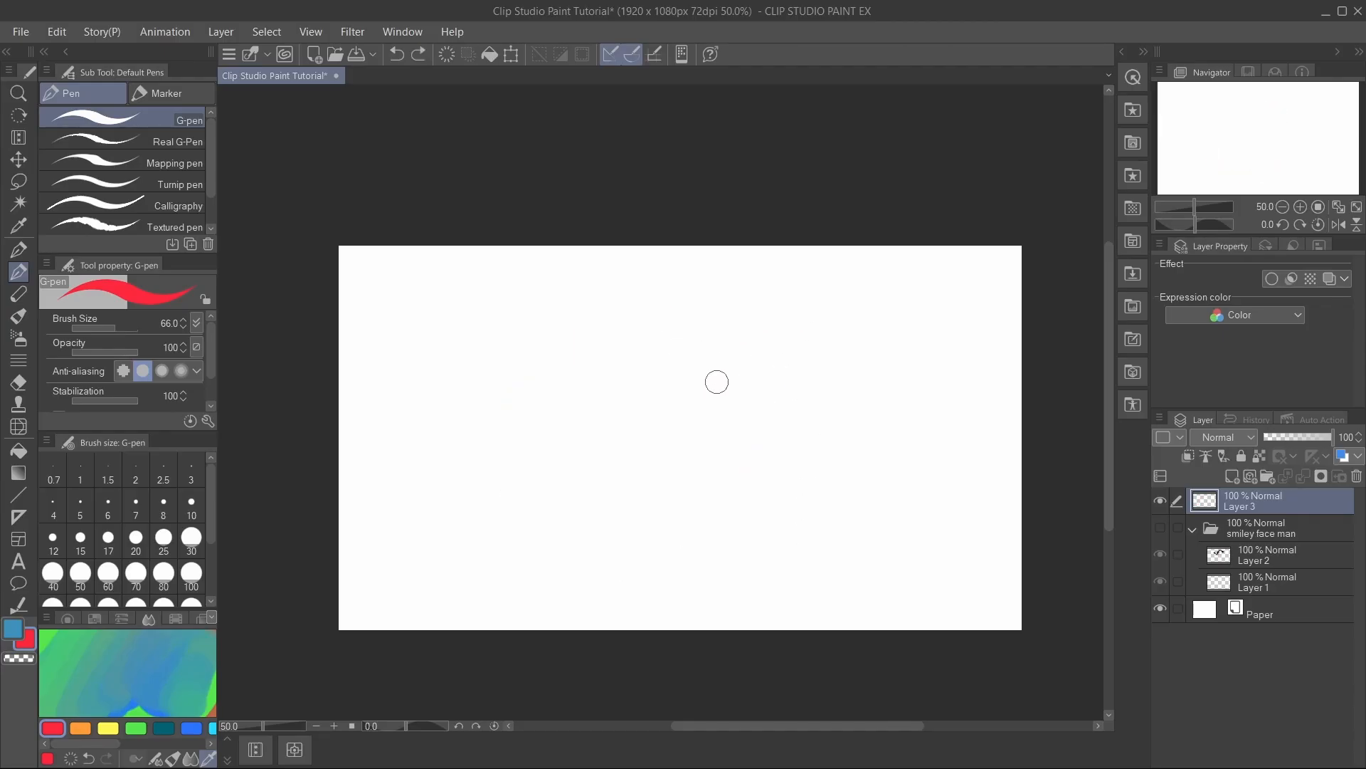
- Draw a closed red circle on Layer 3 with the G-pen, first at stabilization 0, undoing it and redrawing it at stabilization 100
{"action": "left_click_drag", "start_coordinate": [133, 400], "coordinate": [53, 416]}
{"action": "mouse_move", "coordinate": [775, 320]}
{"action": "left_mouse_down"}
{"action": "mouse_move", "coordinate": [523, 376]}
{"action": "mouse_move", "coordinate": [623, 580]}
{"action": "mouse_move", "coordinate": [807, 440]}
{"action": "mouse_move", "coordinate": [743, 318]}
{"action": "left_mouse_up"}
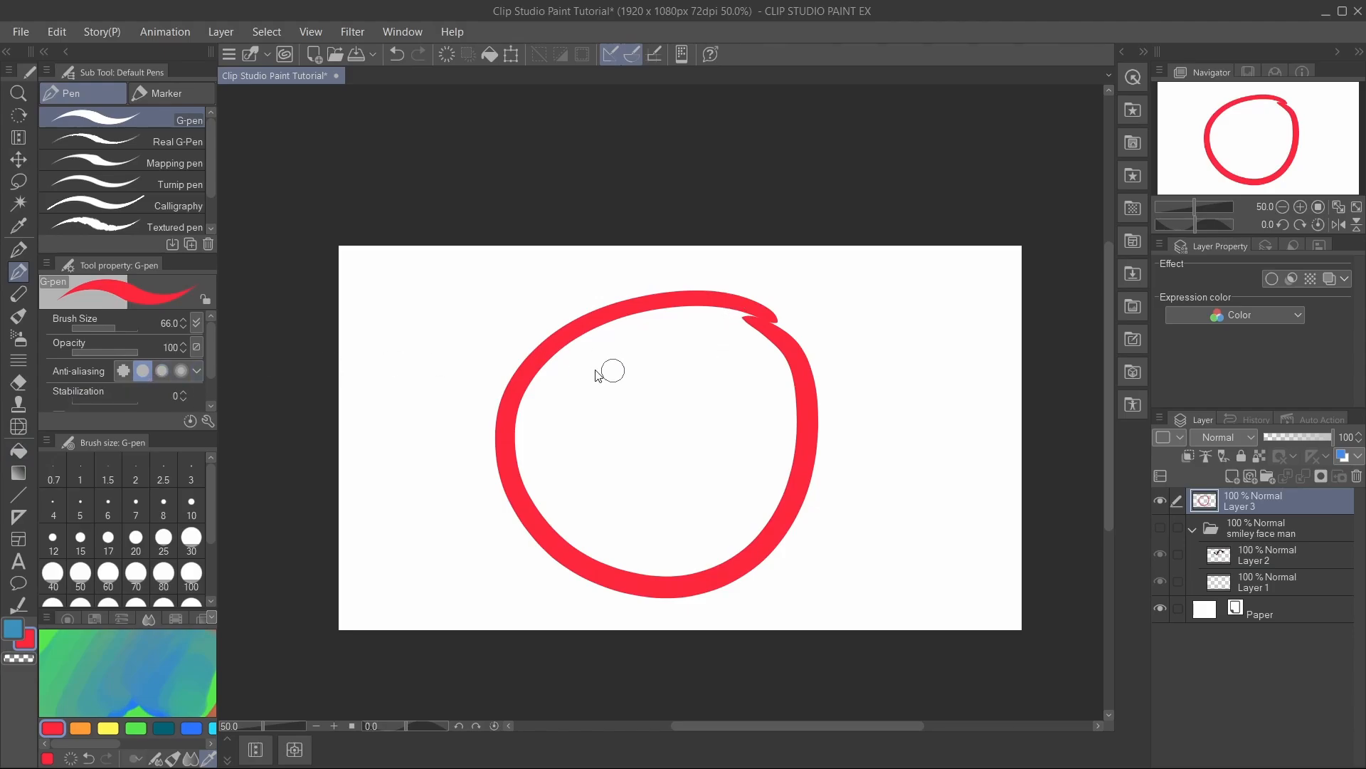
{"action": "key", "text": "ctrl+z"}
{"action": "left_click_drag", "start_coordinate": [121, 397], "coordinate": [140, 398]}
{"action": "mouse_move", "coordinate": [761, 311]}
{"action": "left_mouse_down"}
{"action": "mouse_move", "coordinate": [703, 292]}
{"action": "mouse_move", "coordinate": [538, 407]}
{"action": "mouse_move", "coordinate": [626, 545]}
{"action": "mouse_move", "coordinate": [819, 500]}
{"action": "mouse_move", "coordinate": [823, 373]}
{"action": "mouse_move", "coordinate": [757, 313]}
{"action": "mouse_move", "coordinate": [703, 311]}
{"action": "left_mouse_up"}
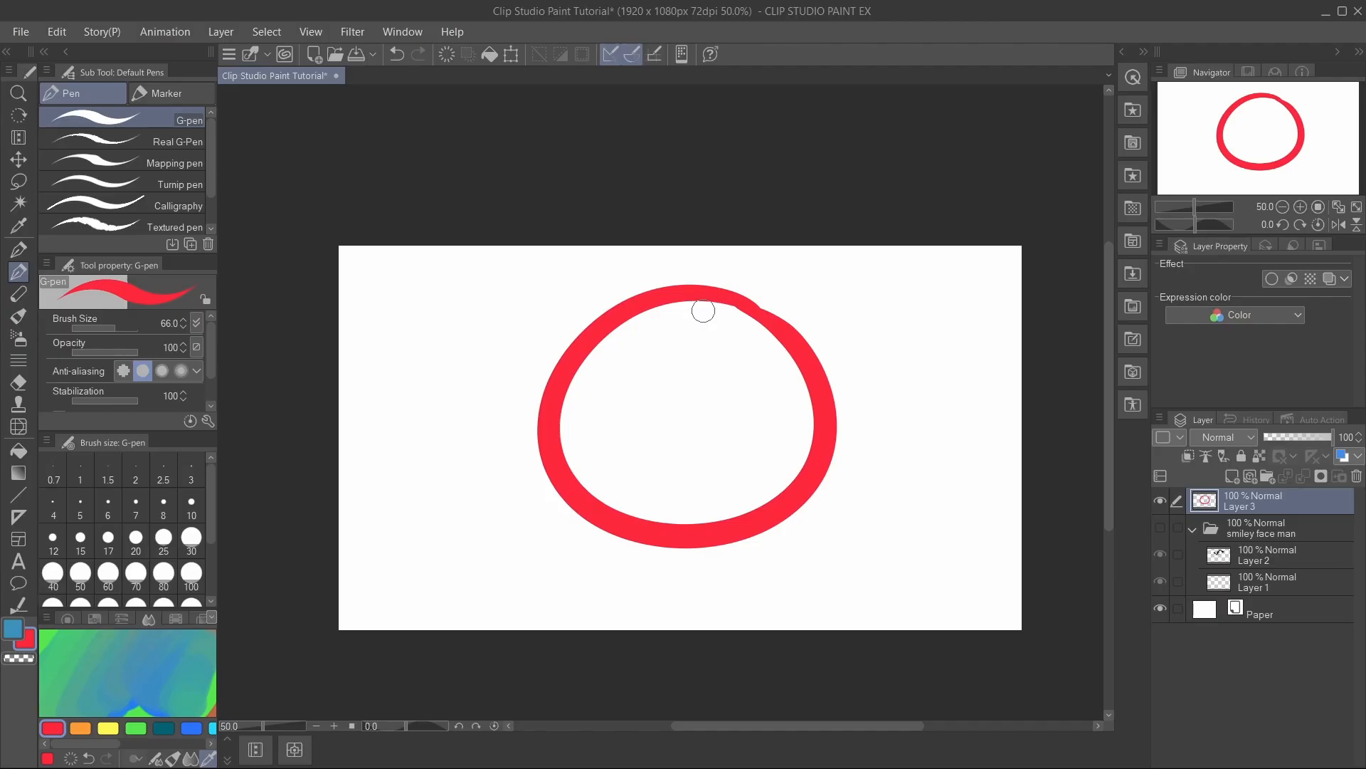
- Fill the inside of the red circle on Layer 3 with blue using Refer only to editing layer, and undo the fill
{"action": "left_click", "coordinate": [17, 457]}
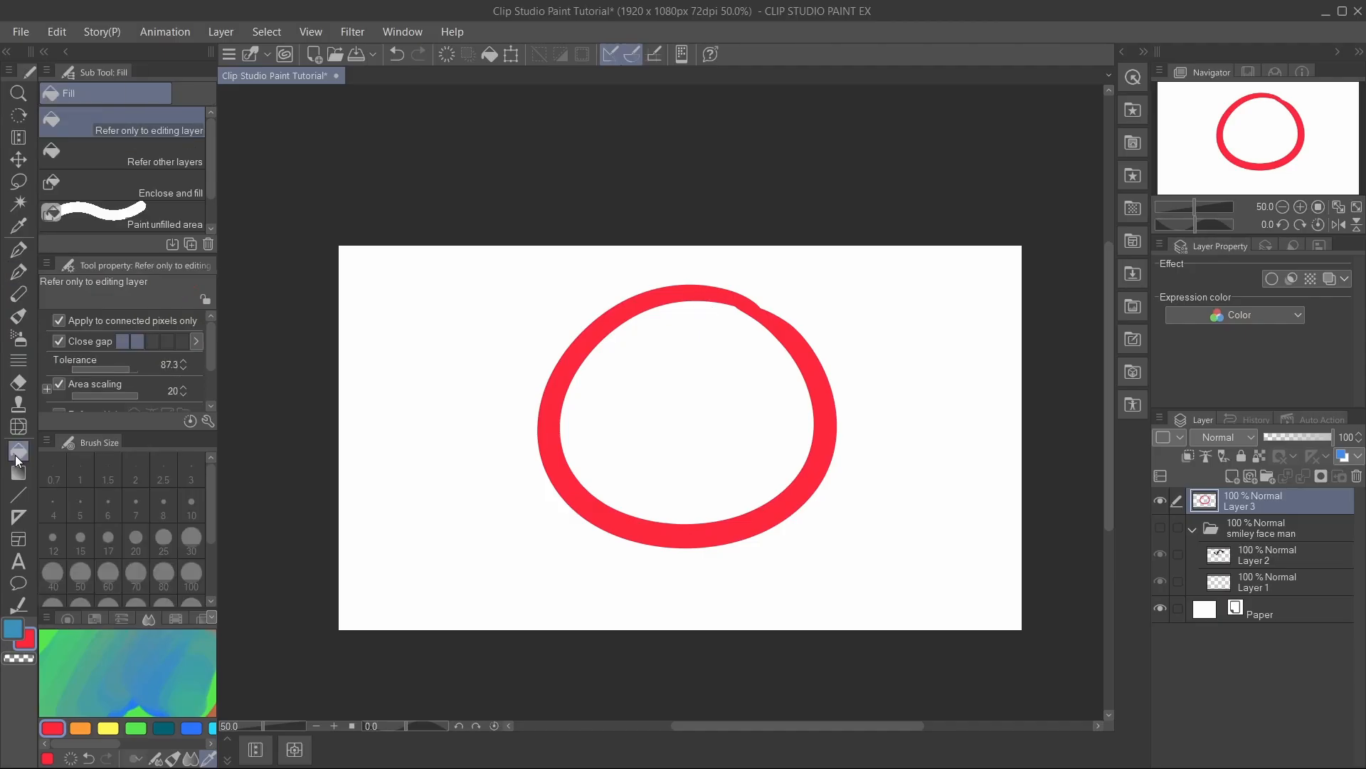
{"action": "left_click", "coordinate": [14, 629]}
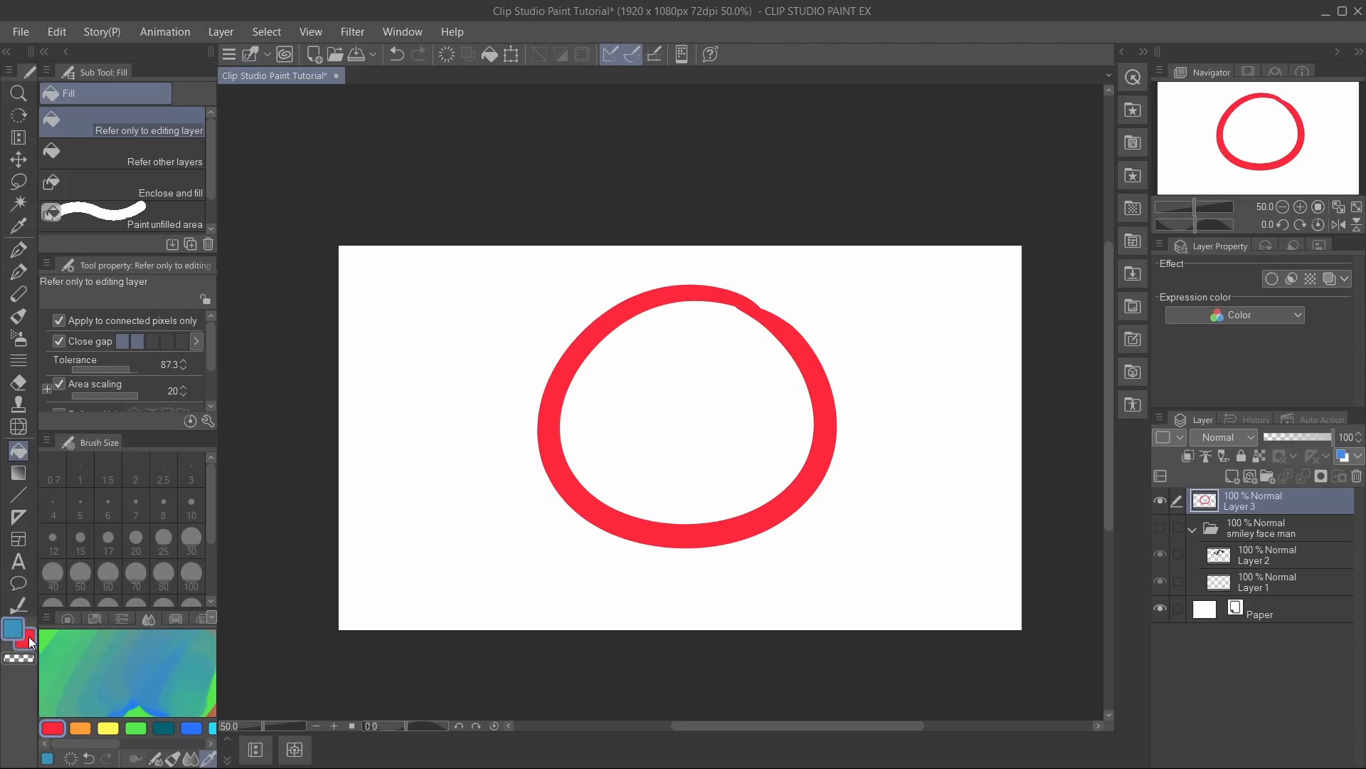
{"action": "left_click", "coordinate": [29, 639]}
{"action": "left_click", "coordinate": [15, 629]}
{"action": "left_click", "coordinate": [726, 438]}
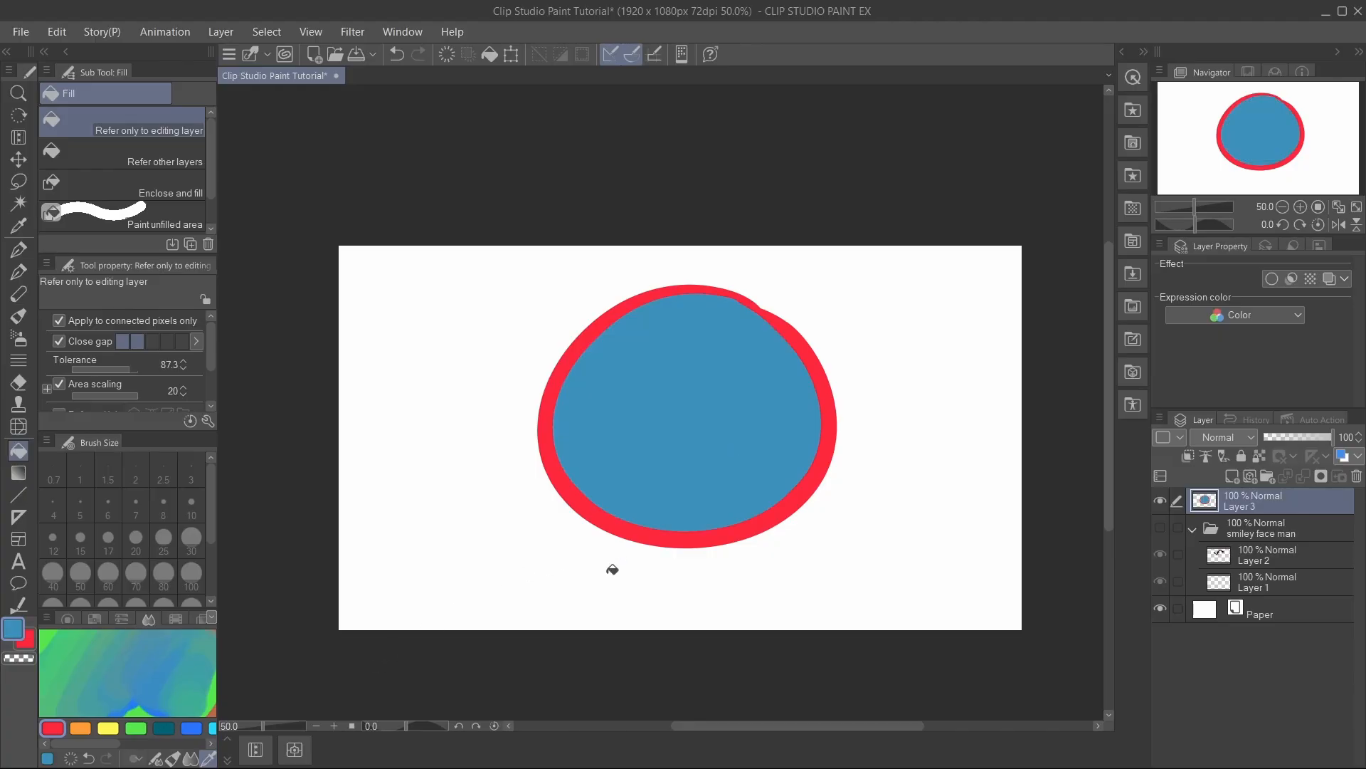
{"action": "key", "text": "ctrl+z"}
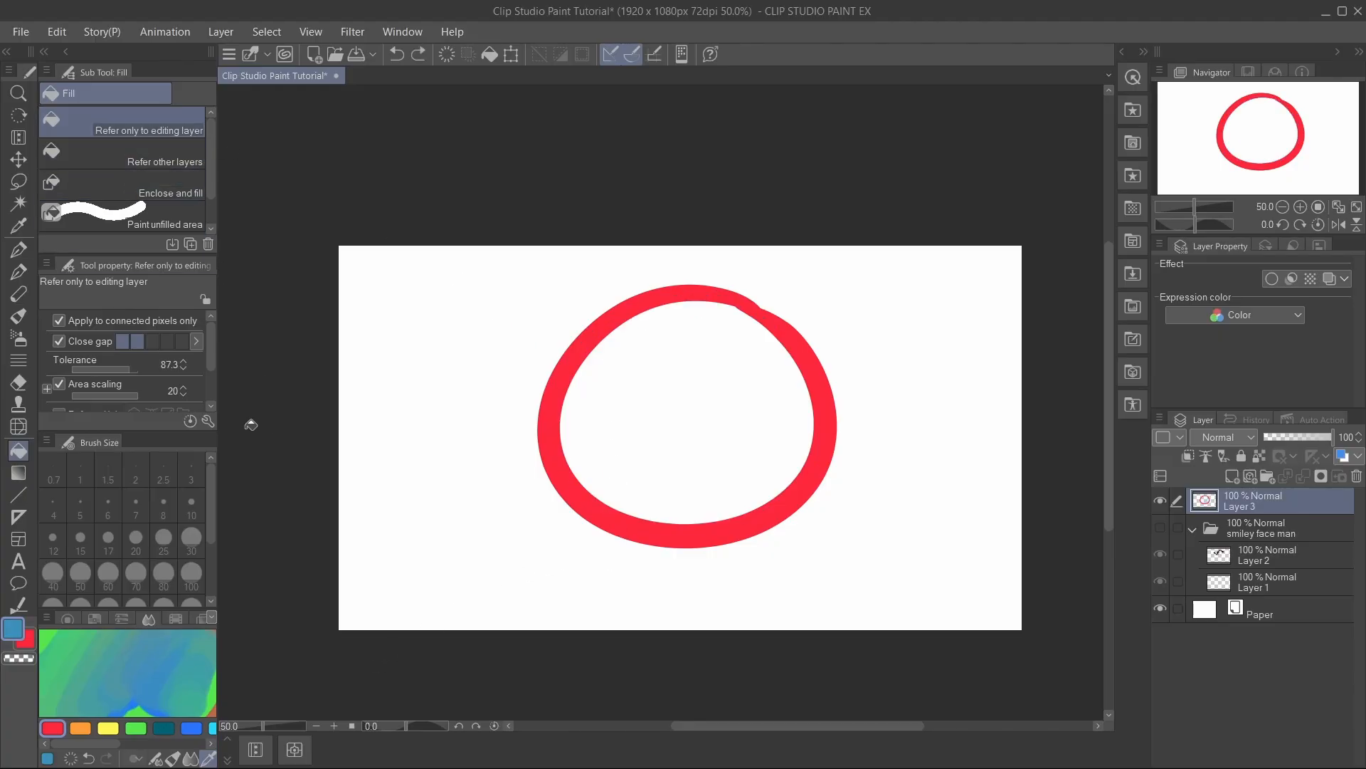
- Add a new raster layer and place it outside the smiley face man folder, directly beneath Layer 3
{"action": "scroll", "coordinate": [204, 377], "scroll_direction": "down", "scroll_amount": 2}
{"action": "scroll", "coordinate": [204, 377], "scroll_direction": "up", "scroll_amount": 2}
{"action": "left_click", "coordinate": [1272, 530]}
{"action": "left_click", "coordinate": [1232, 475]}
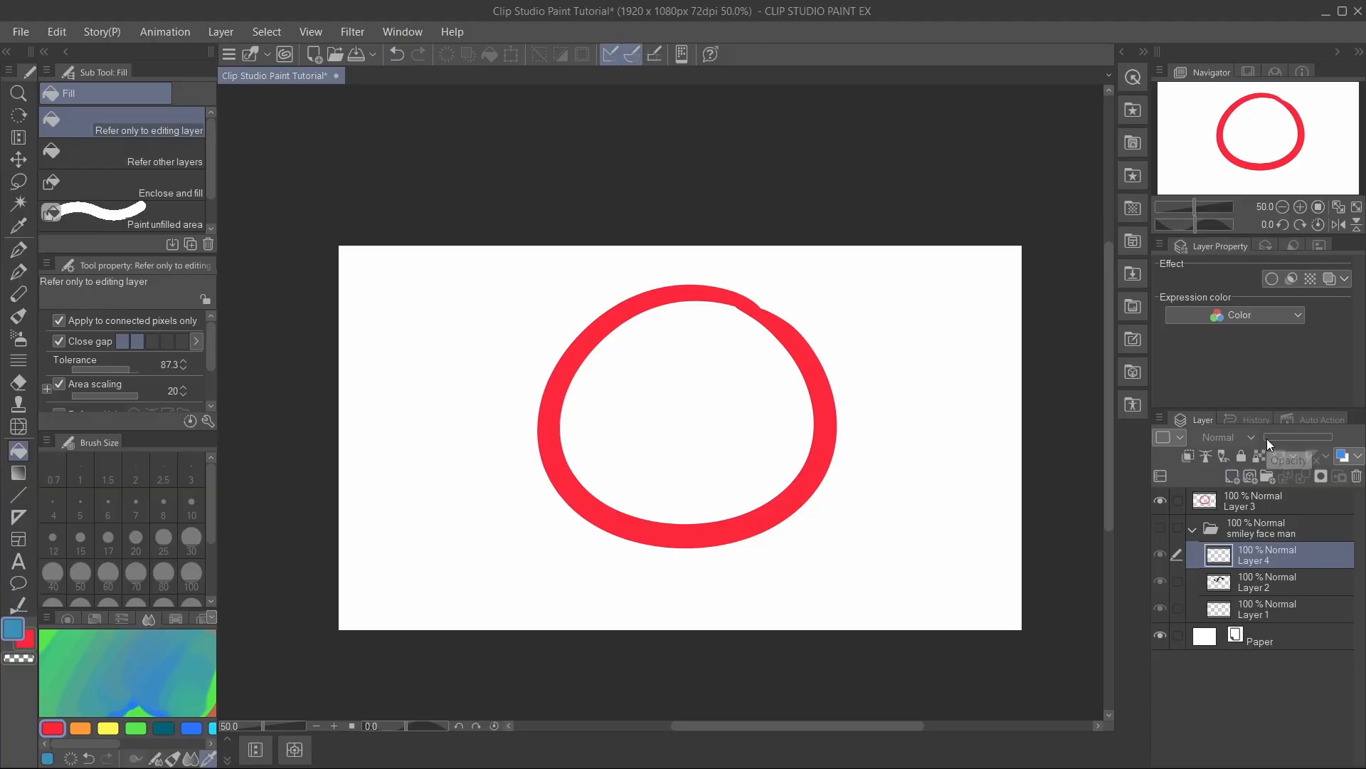
{"action": "left_click_drag", "start_coordinate": [1274, 559], "coordinate": [1274, 523]}
- Test blue fills inside the circle on Layer 4, once without and once with Refer multiple enabled, undoing both fills
{"action": "left_click", "coordinate": [742, 443]}
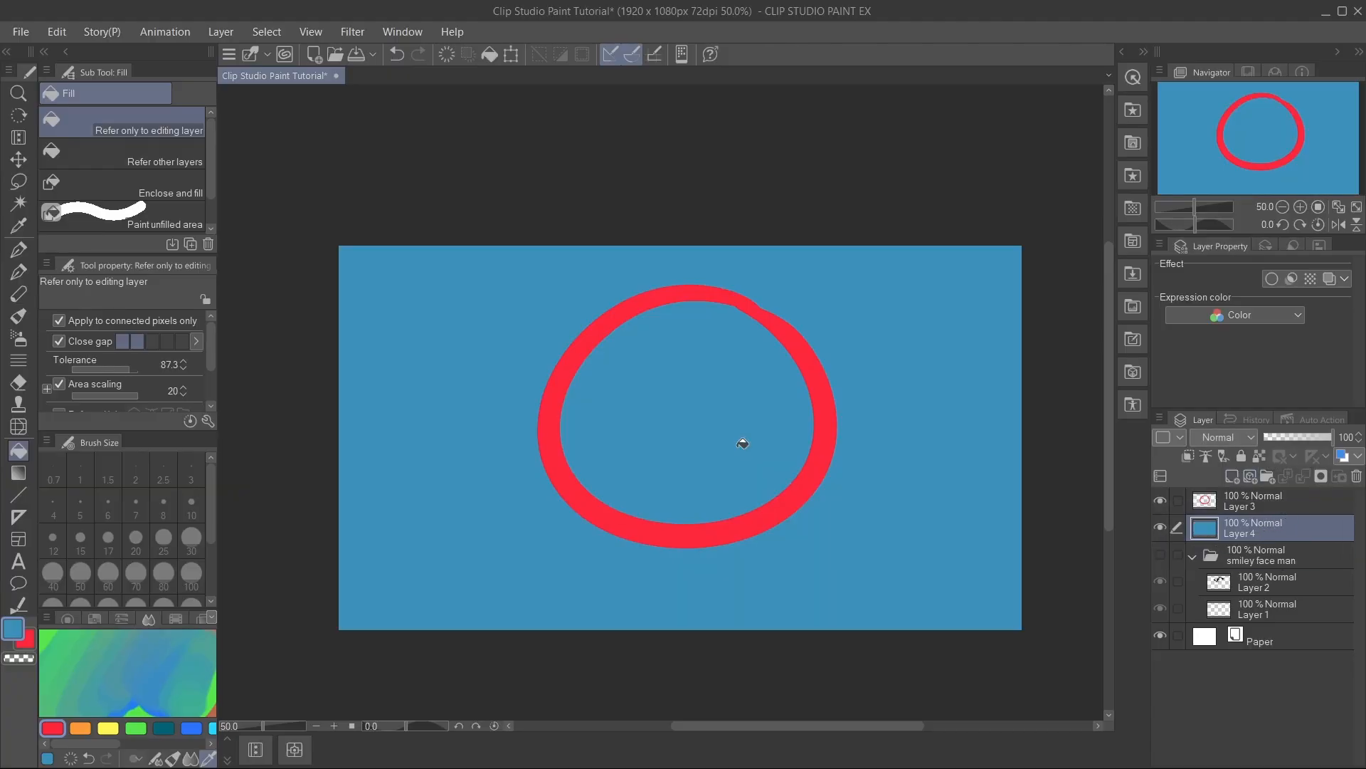
{"action": "key", "text": "ctrl+z"}
{"action": "scroll", "coordinate": [206, 356], "scroll_direction": "down", "scroll_amount": 3}
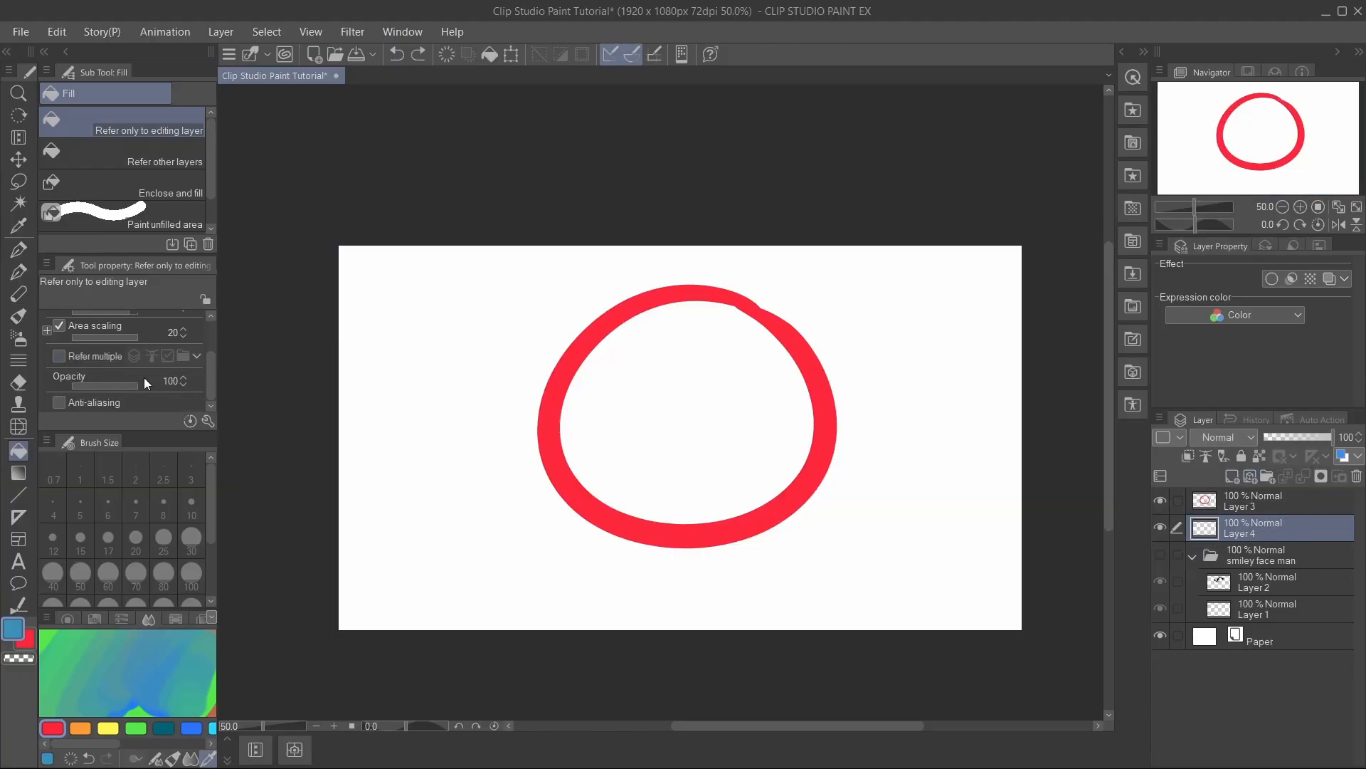
{"action": "left_click", "coordinate": [97, 358]}
{"action": "left_click", "coordinate": [742, 428]}
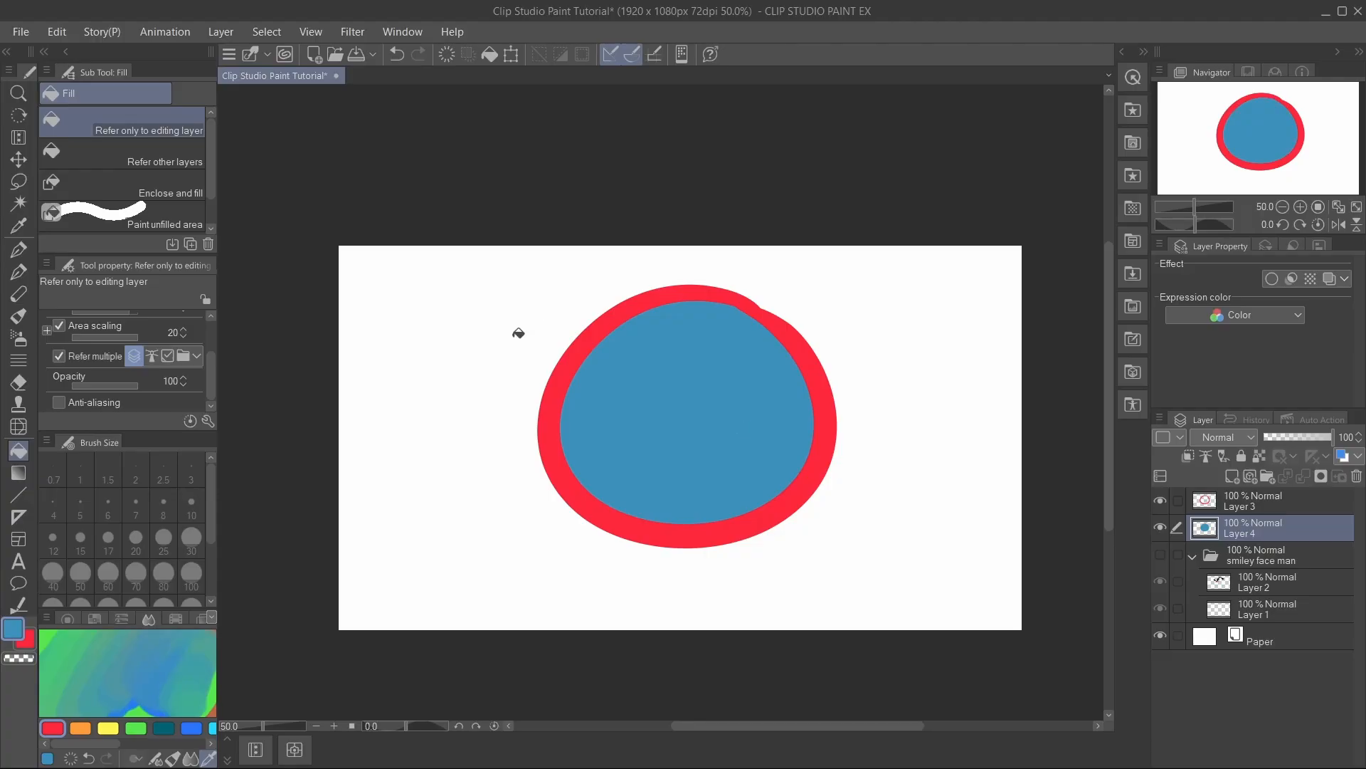
{"action": "key", "text": "ctrl+z"}
{"action": "scroll", "coordinate": [211, 345], "scroll_direction": "up", "scroll_amount": 3}
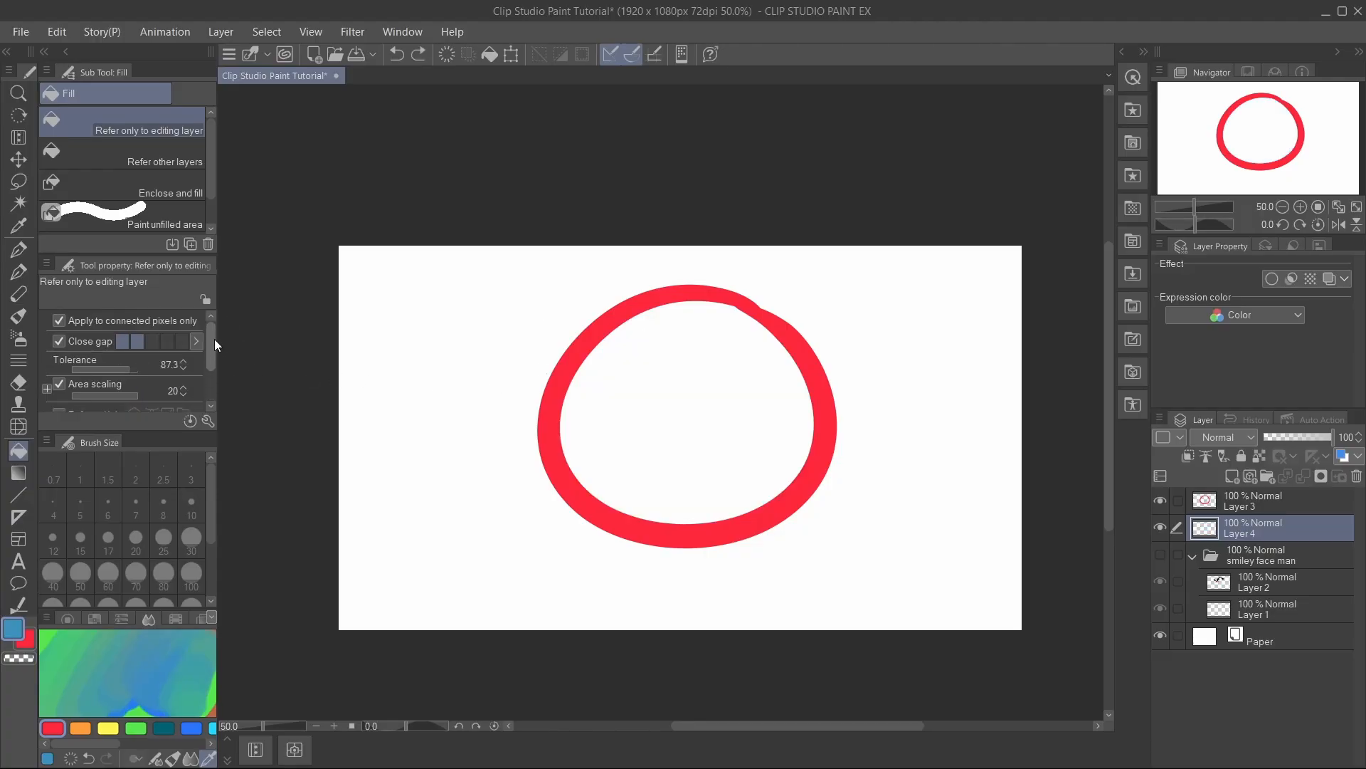
- Test the Refer other layers and Enclose and fill sub tools in blue on the circle, undoing each fill on Layer 4
{"action": "left_click", "coordinate": [149, 155]}
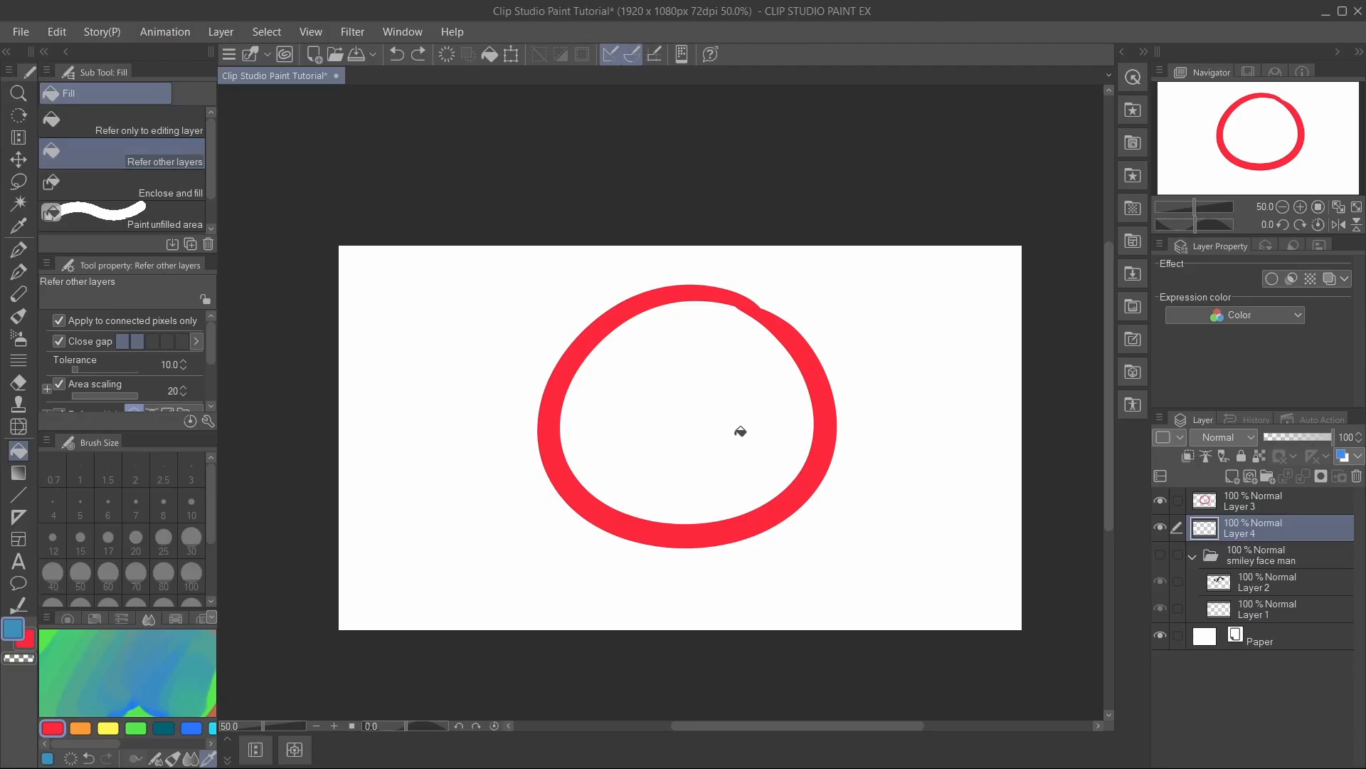
{"action": "left_click", "coordinate": [741, 432]}
{"action": "key", "text": "ctrl+z"}
{"action": "left_click", "coordinate": [145, 186]}
{"action": "mouse_move", "coordinate": [800, 346]}
{"action": "left_mouse_down"}
{"action": "mouse_move", "coordinate": [750, 301]}
{"action": "mouse_move", "coordinate": [599, 340]}
{"action": "mouse_move", "coordinate": [676, 552]}
{"action": "mouse_move", "coordinate": [805, 305]}
{"action": "mouse_move", "coordinate": [503, 567]}
{"action": "mouse_move", "coordinate": [693, 219]}
{"action": "left_mouse_up"}
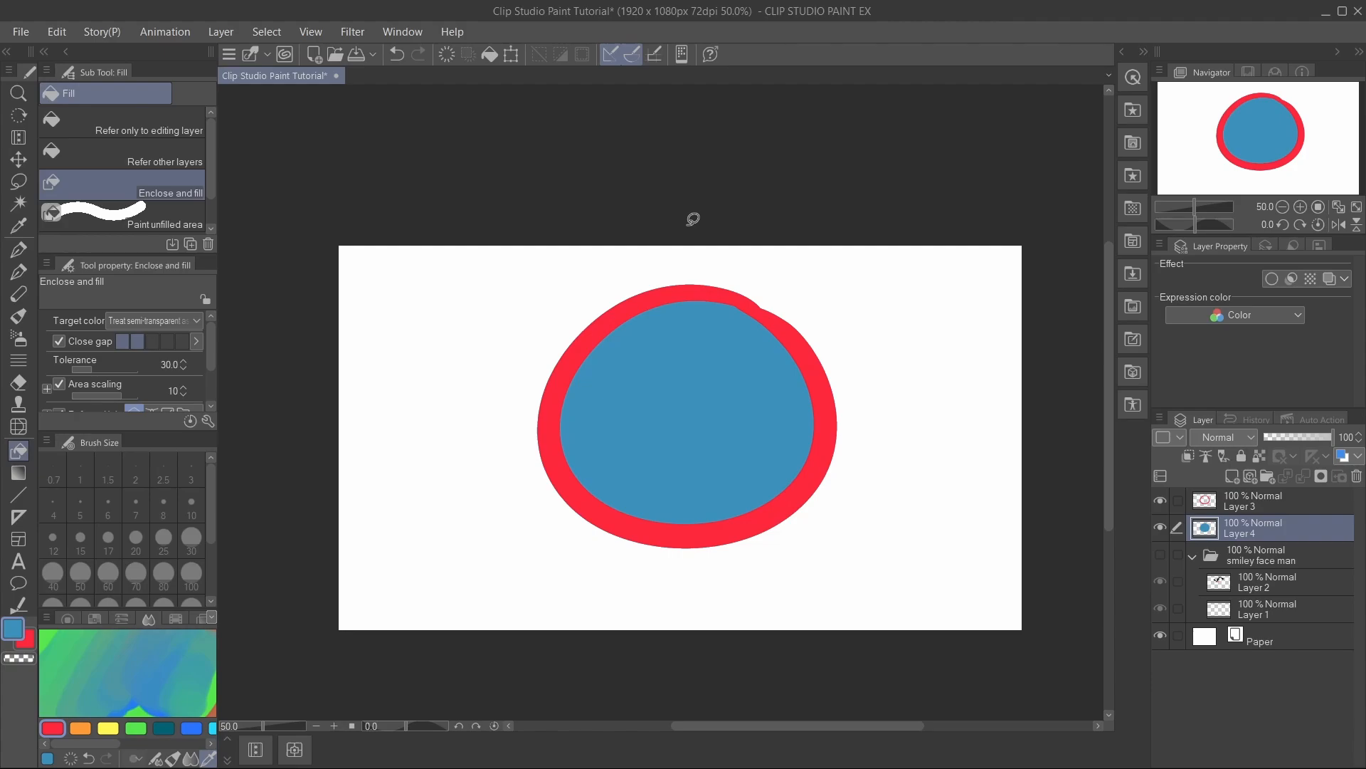
{"action": "key", "text": "ctrl+z"}
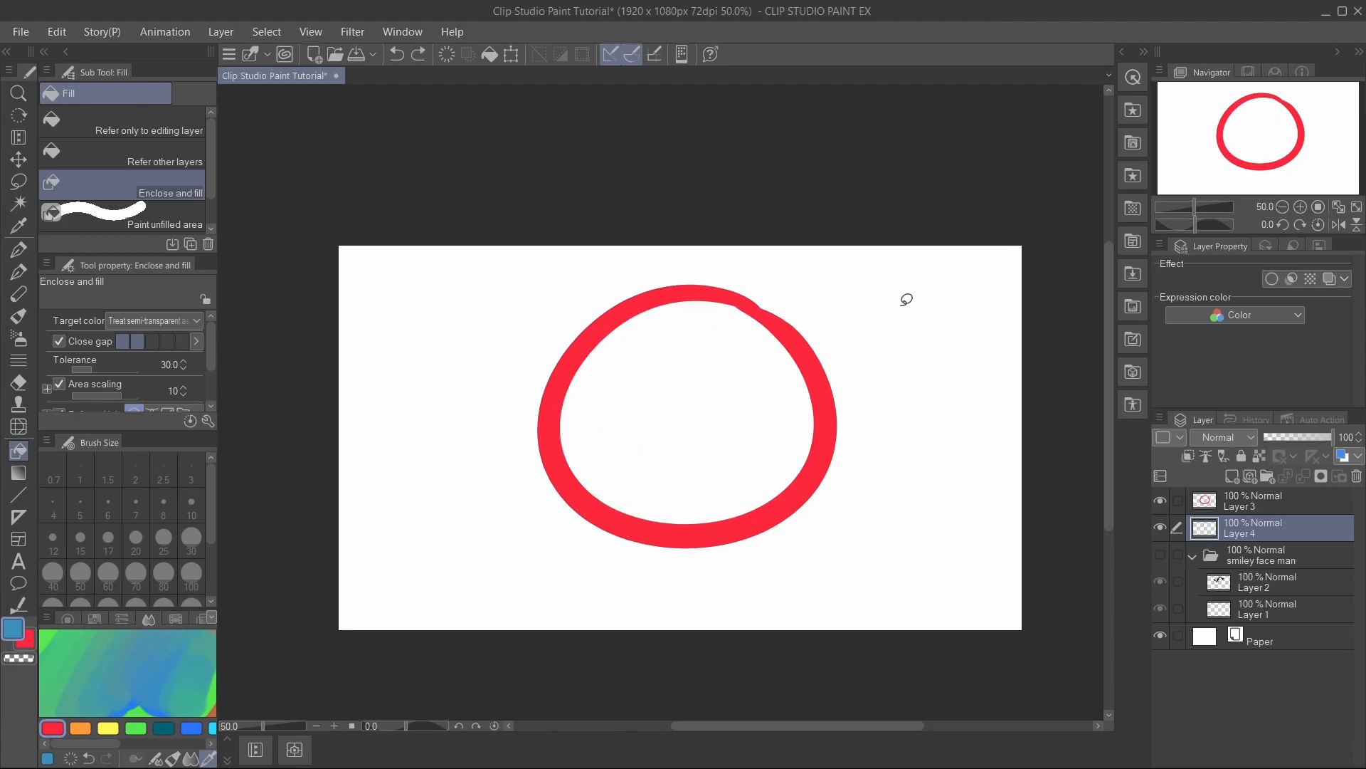
- Brush blue into the circle on Layer 4 with the Paint unfilled area sub tool, and undo it
{"action": "left_click", "coordinate": [153, 211]}
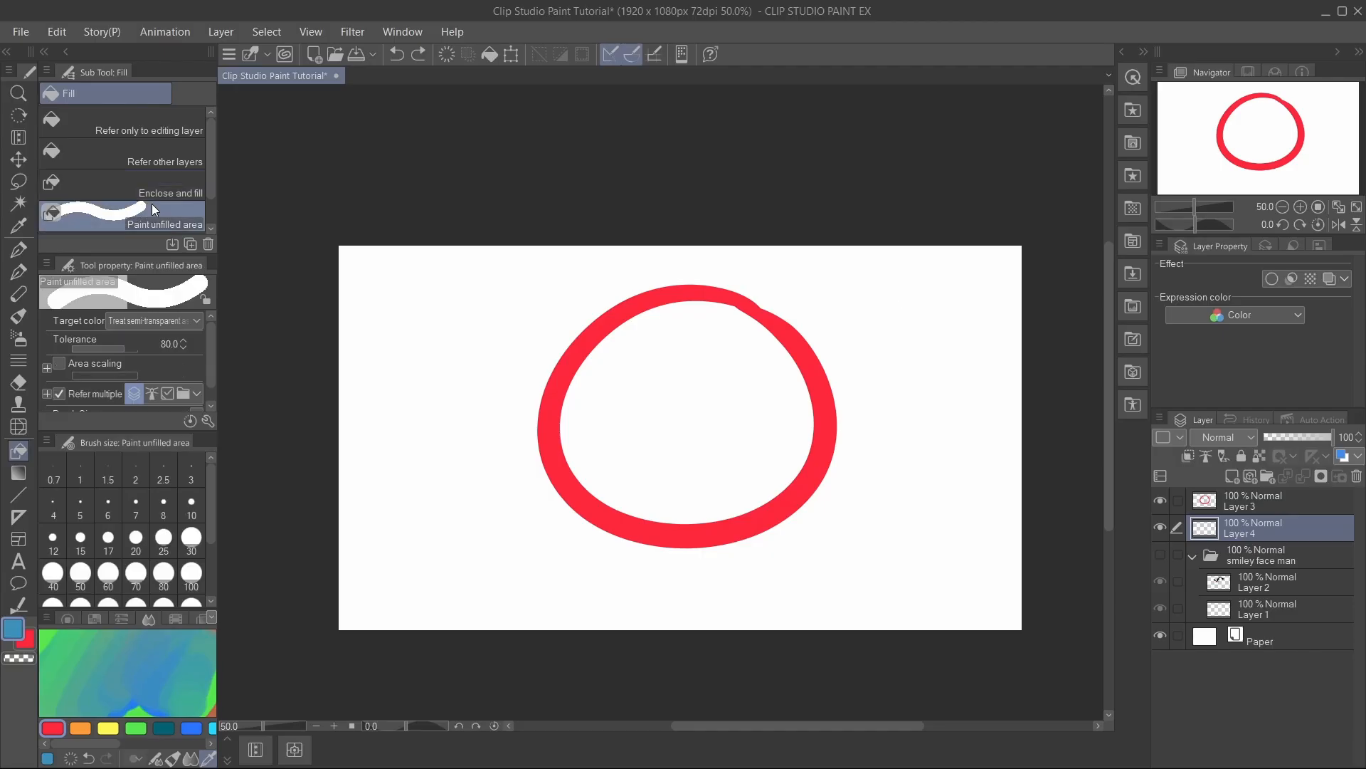
{"action": "mouse_move", "coordinate": [640, 249]}
{"action": "left_mouse_down"}
{"action": "mouse_move", "coordinate": [463, 565]}
{"action": "mouse_move", "coordinate": [747, 372]}
{"action": "mouse_move", "coordinate": [768, 474]}
{"action": "left_mouse_up"}
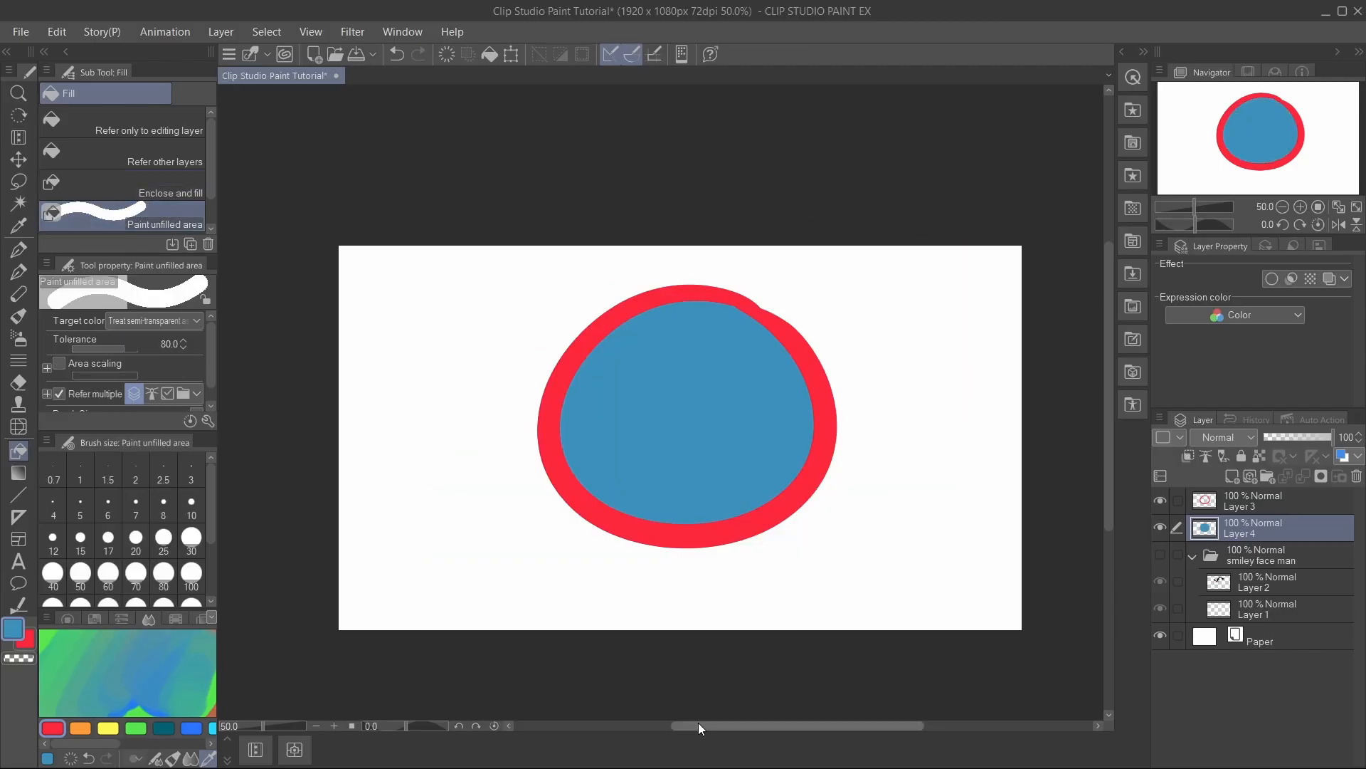
{"action": "key", "text": "ctrl+z"}
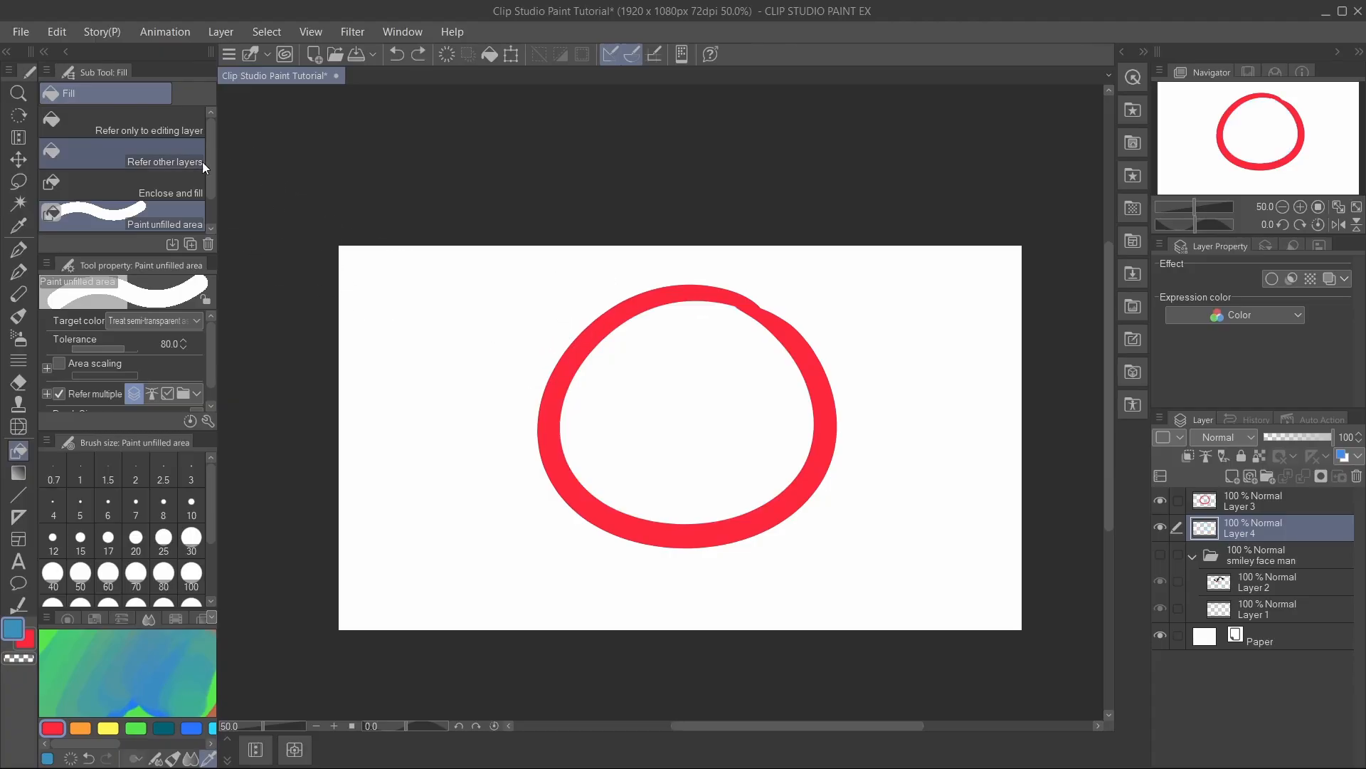
{"action": "scroll", "coordinate": [204, 188], "scroll_direction": "down", "scroll_amount": 1}
- Switch to the Gradient tool and hide Layer 3 with the red circle
{"action": "left_click", "coordinate": [20, 474]}
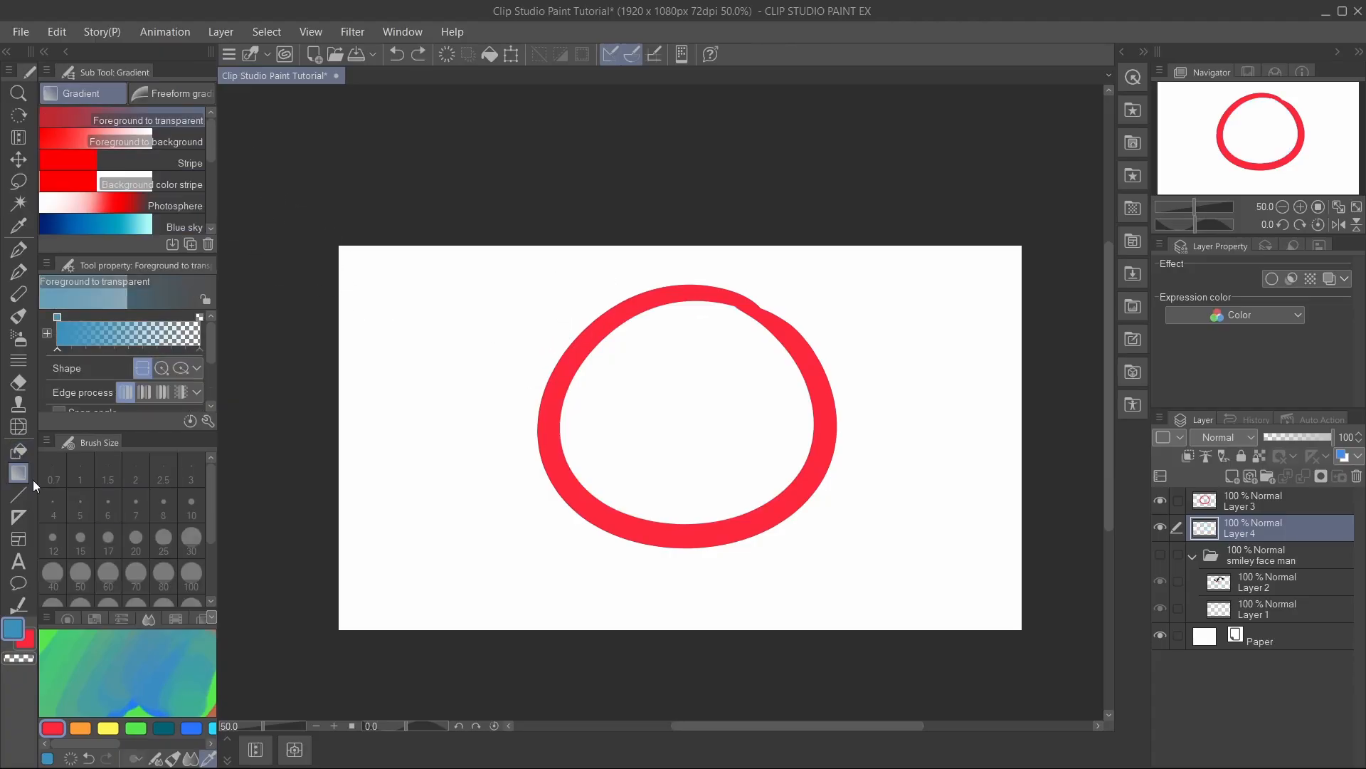
{"action": "left_click", "coordinate": [1289, 506]}
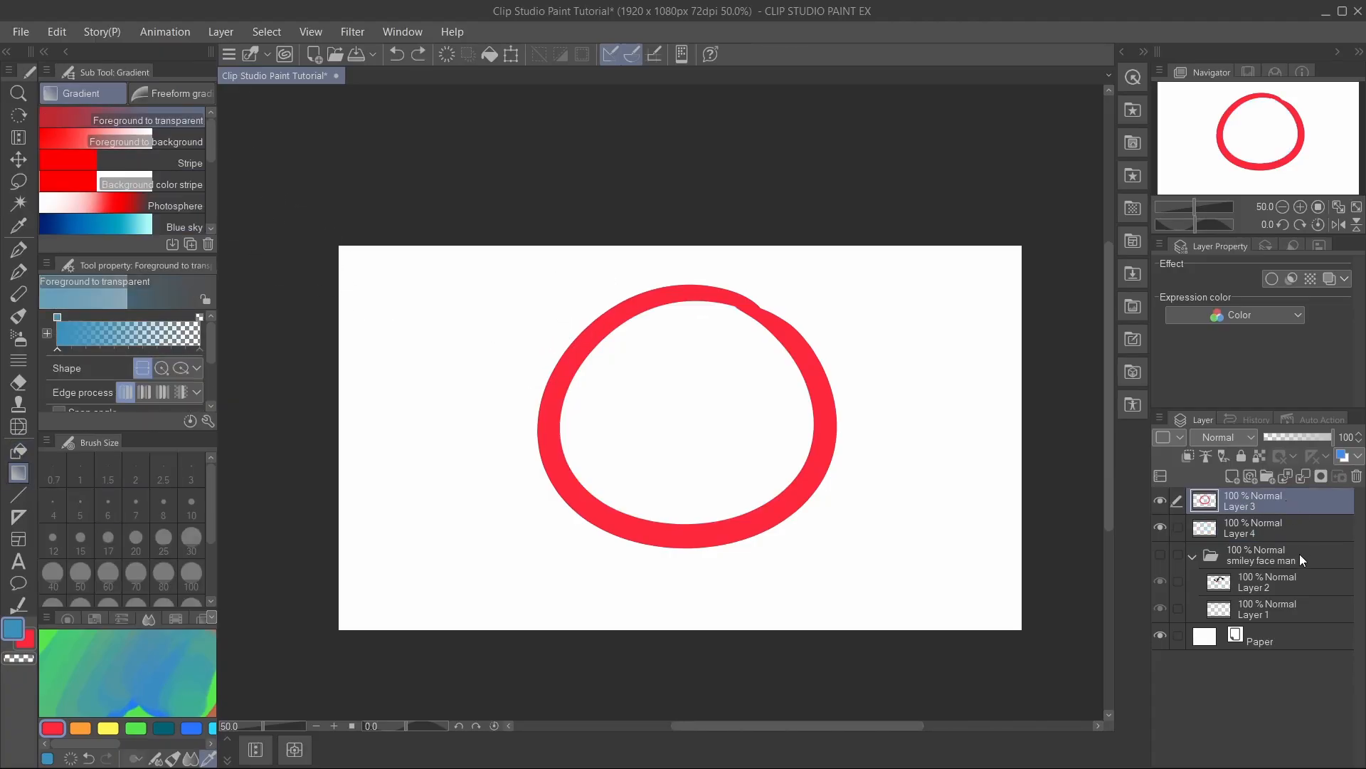
{"action": "left_click", "coordinate": [1161, 501]}
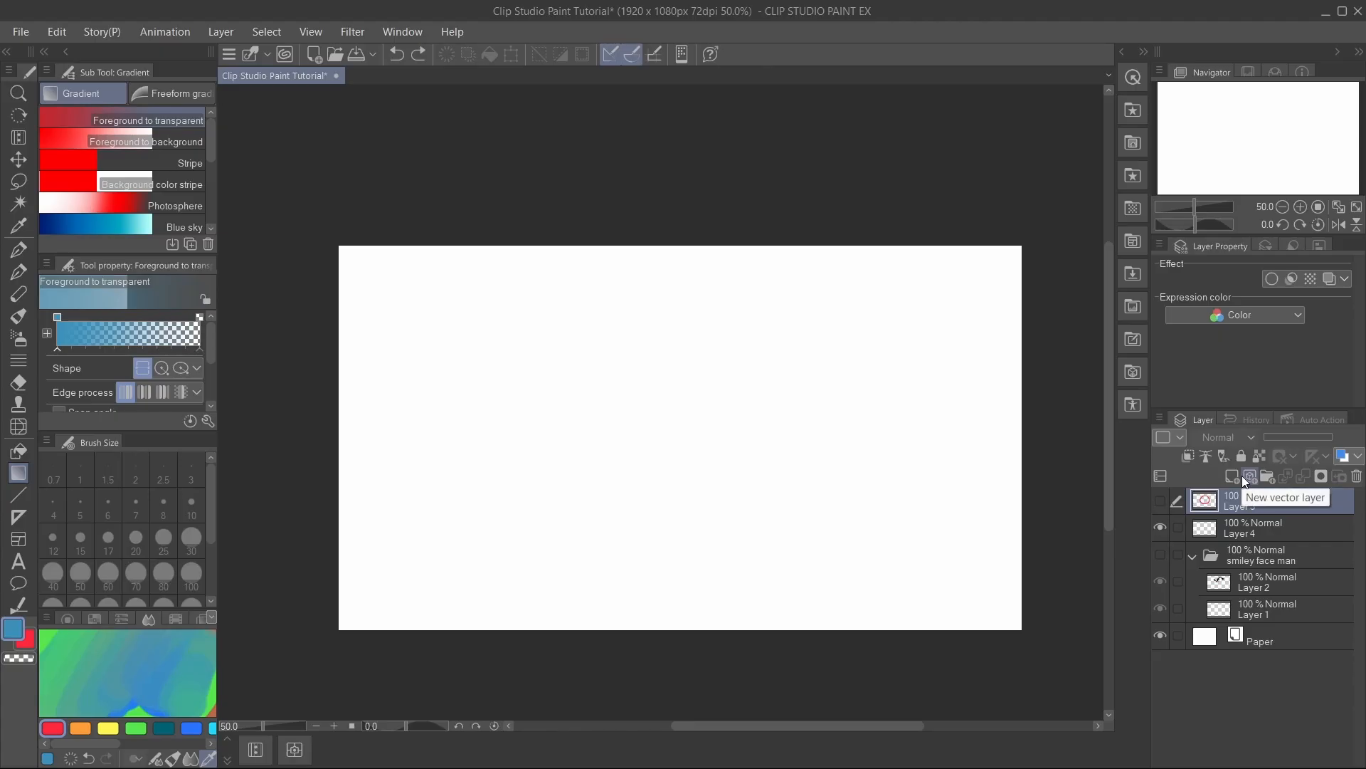
- Choose the Foreground to background gradient with bright red as the main color and green (0, 255, 60) as the sub color
{"action": "left_click", "coordinate": [25, 639]}
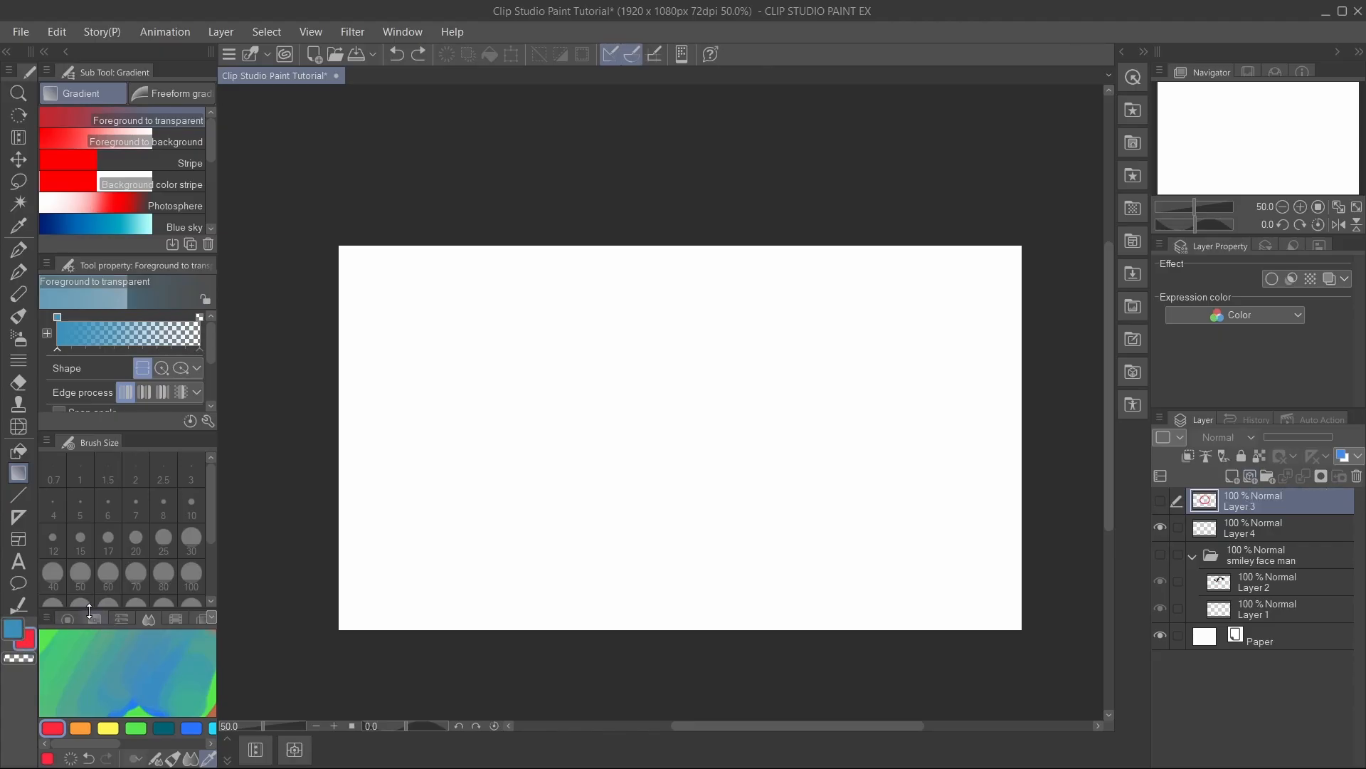
{"action": "left_click", "coordinate": [68, 619]}
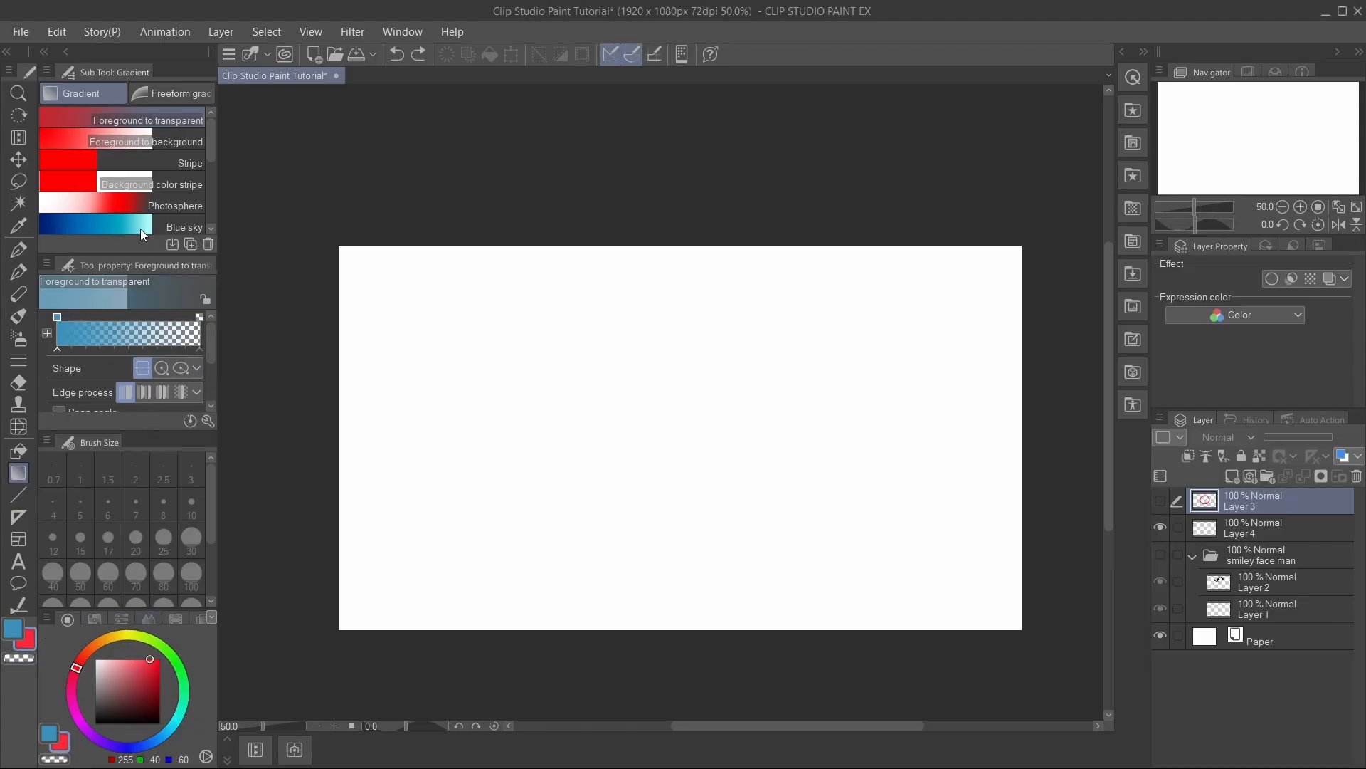
{"action": "left_click", "coordinate": [182, 144]}
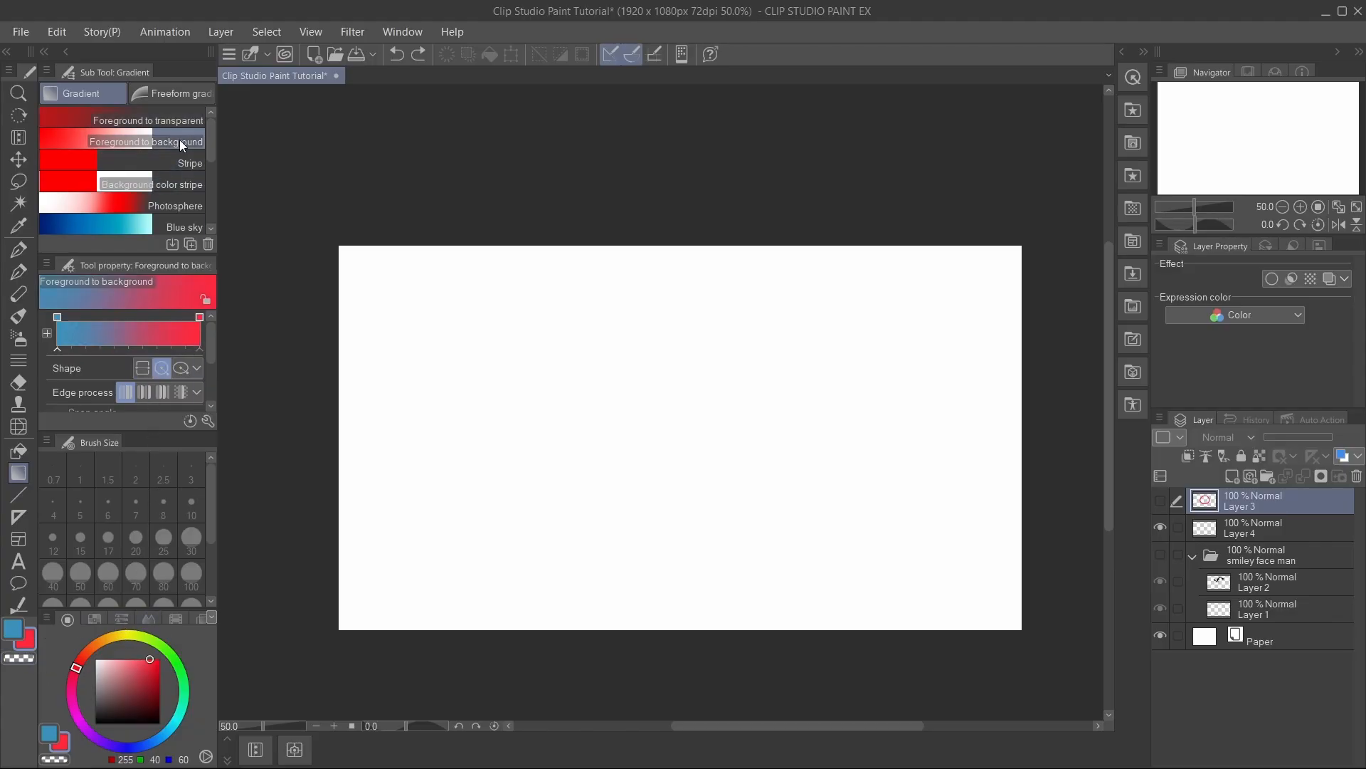
{"action": "left_click", "coordinate": [12, 629]}
{"action": "mouse_move", "coordinate": [136, 672]}
{"action": "left_mouse_down"}
{"action": "mouse_move", "coordinate": [60, 680]}
{"action": "mouse_move", "coordinate": [127, 666]}
{"action": "mouse_move", "coordinate": [118, 712]}
{"action": "mouse_move", "coordinate": [132, 671]}
{"action": "mouse_move", "coordinate": [128, 685]}
{"action": "mouse_move", "coordinate": [100, 664]}
{"action": "mouse_move", "coordinate": [131, 672]}
{"action": "mouse_move", "coordinate": [93, 640]}
{"action": "mouse_move", "coordinate": [164, 630]}
{"action": "mouse_move", "coordinate": [165, 653]}
{"action": "mouse_move", "coordinate": [94, 653]}
{"action": "mouse_move", "coordinate": [76, 668]}
{"action": "mouse_move", "coordinate": [160, 659]}
{"action": "left_mouse_up"}
{"action": "left_click", "coordinate": [27, 644]}
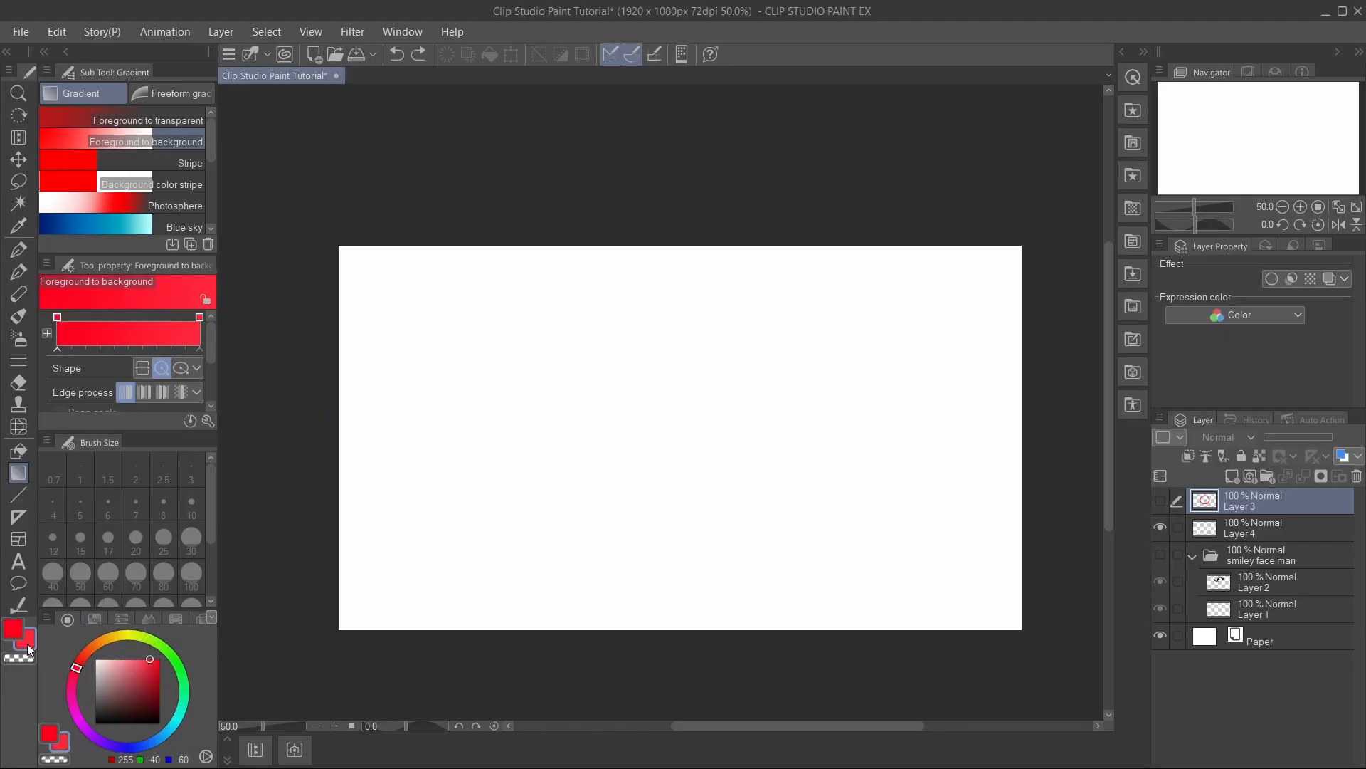
{"action": "mouse_move", "coordinate": [177, 714]}
{"action": "left_mouse_down"}
{"action": "mouse_move", "coordinate": [181, 638]}
{"action": "mouse_move", "coordinate": [182, 675]}
{"action": "left_mouse_up"}
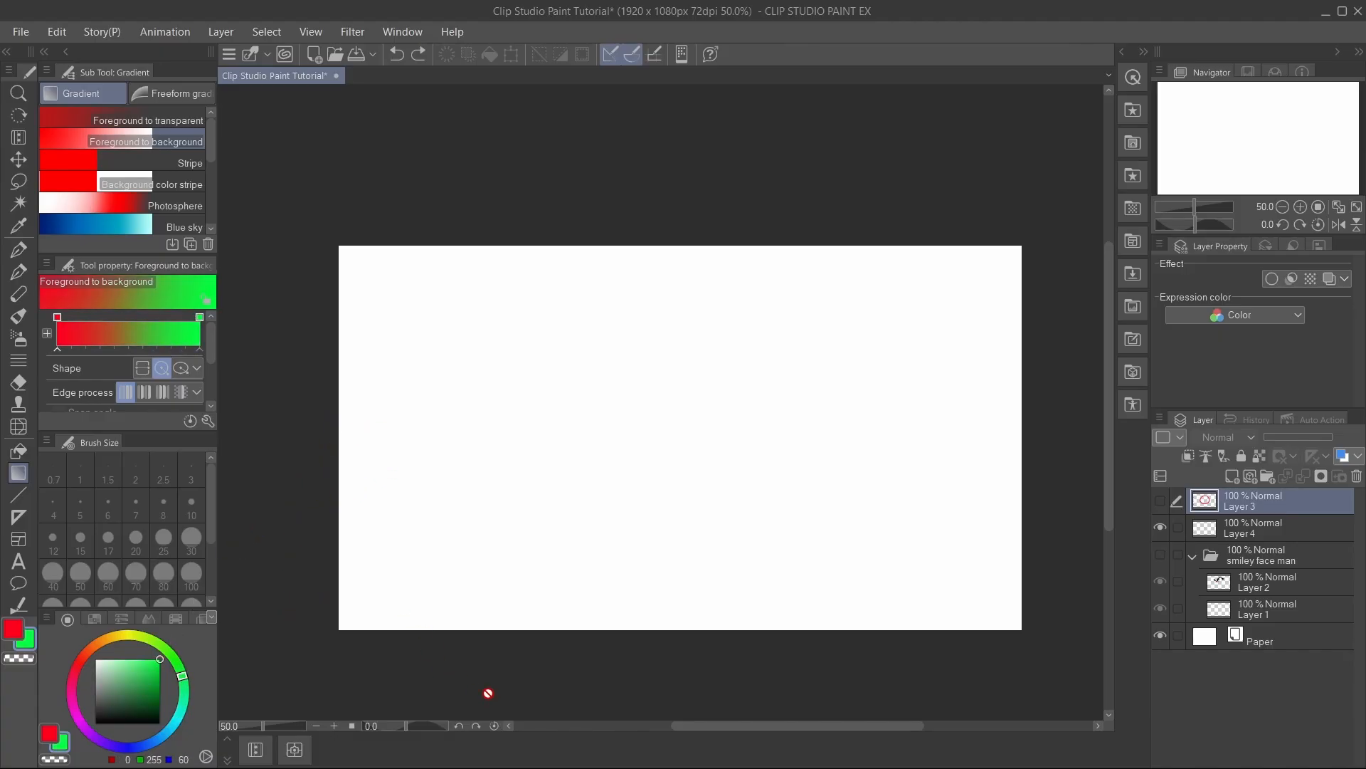
- Select Layer 4 and test horizontal red-to-green gradients with the circular and the straight-line shape, undoing both
{"action": "left_click", "coordinate": [1294, 525]}
{"action": "left_click_drag", "start_coordinate": [314, 427], "coordinate": [722, 430]}
{"action": "key", "text": "ctrl+z"}
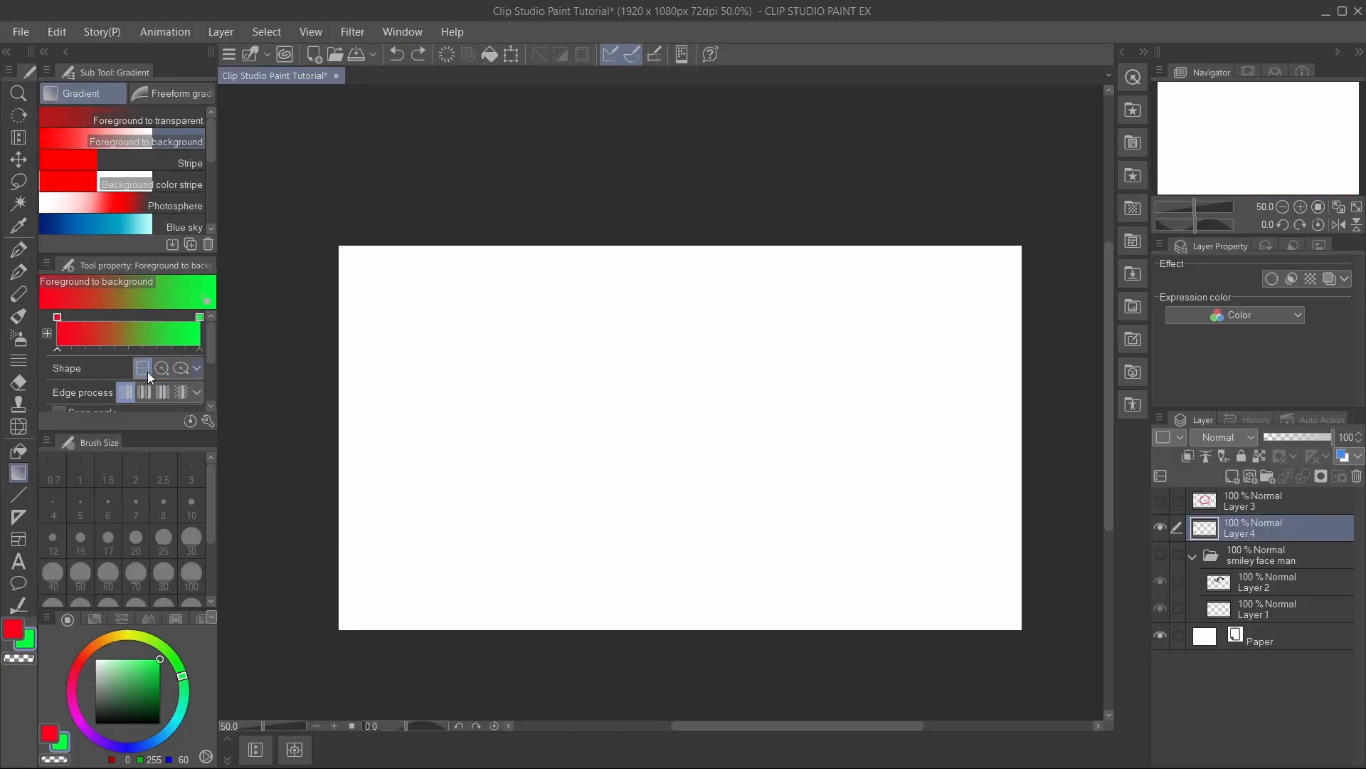
{"action": "left_click_drag", "start_coordinate": [328, 429], "coordinate": [1031, 425]}
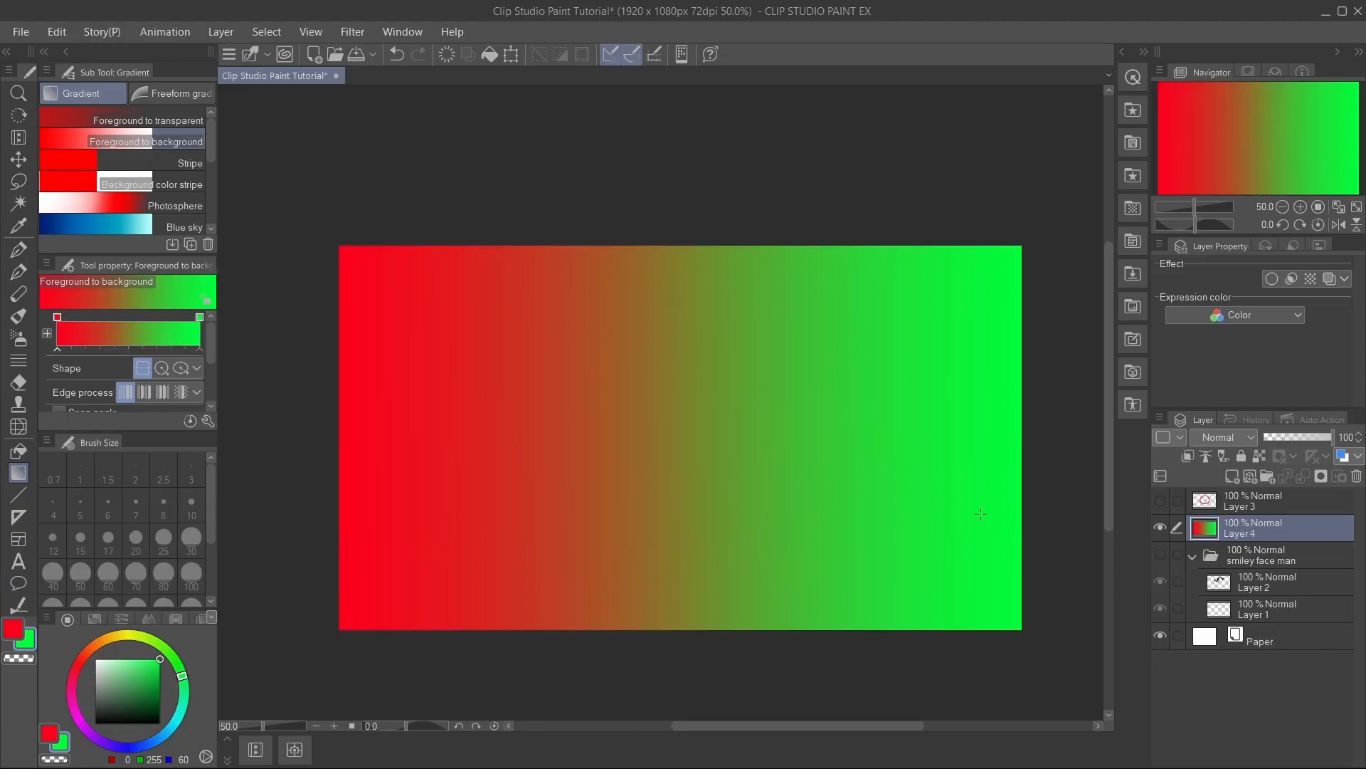
{"action": "key", "text": "ctrl+z"}
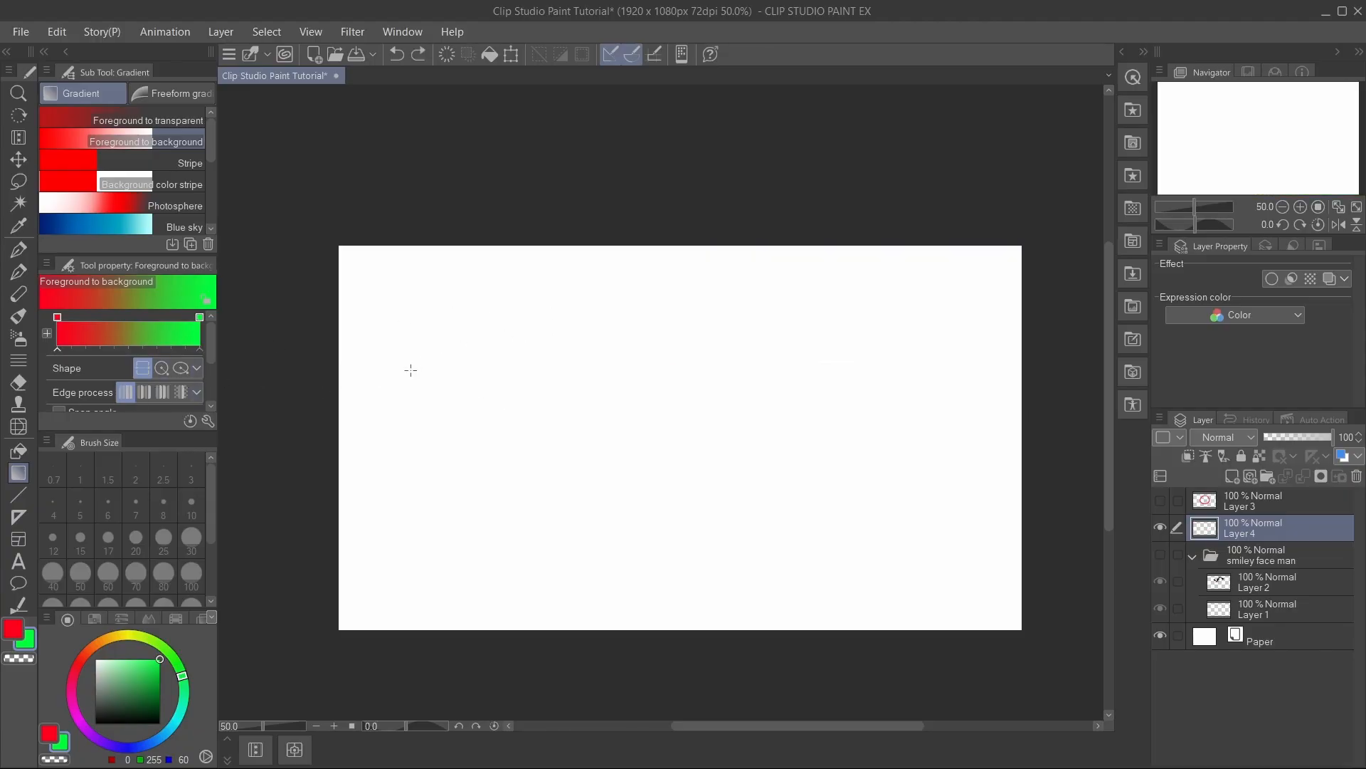
- Test straight-line red-to-green gradients on Layer 4 at different lengths and angles, undoing each one
{"action": "left_click_drag", "start_coordinate": [400, 423], "coordinate": [518, 410]}
{"action": "key", "text": "ctrl+z"}
{"action": "left_click_drag", "start_coordinate": [370, 459], "coordinate": [925, 361]}
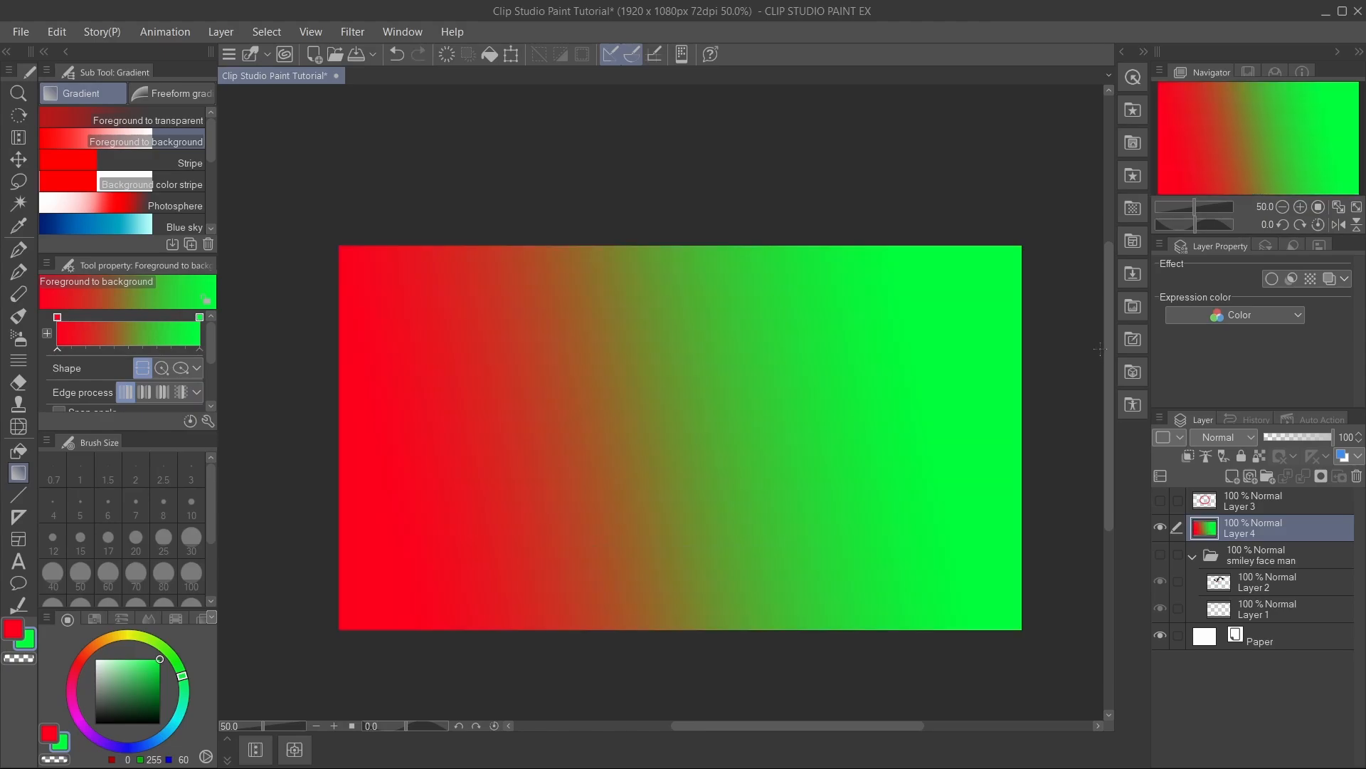
{"action": "key", "text": "ctrl+z"}
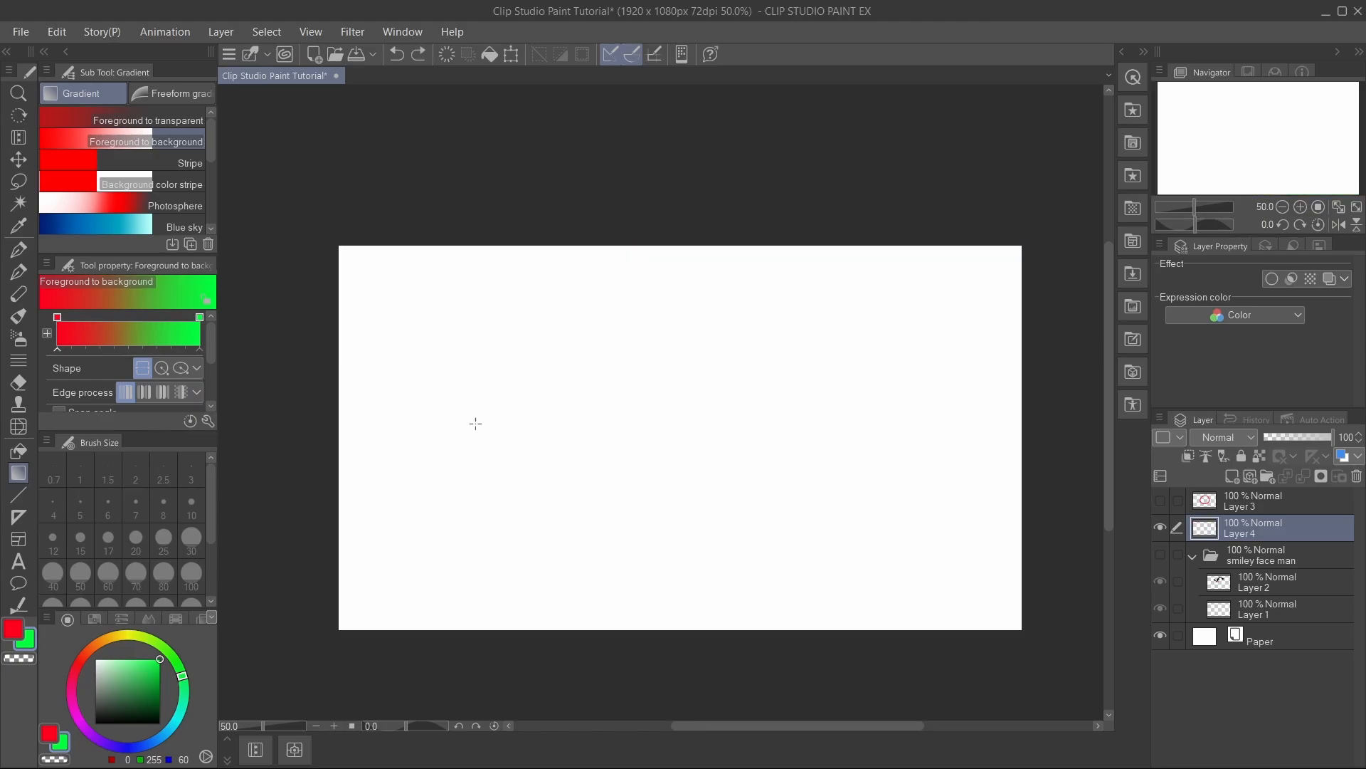
{"action": "left_click_drag", "start_coordinate": [765, 364], "coordinate": [566, 427]}
{"action": "key", "text": "ctrl+z"}
{"action": "left_click_drag", "start_coordinate": [647, 451], "coordinate": [859, 345]}
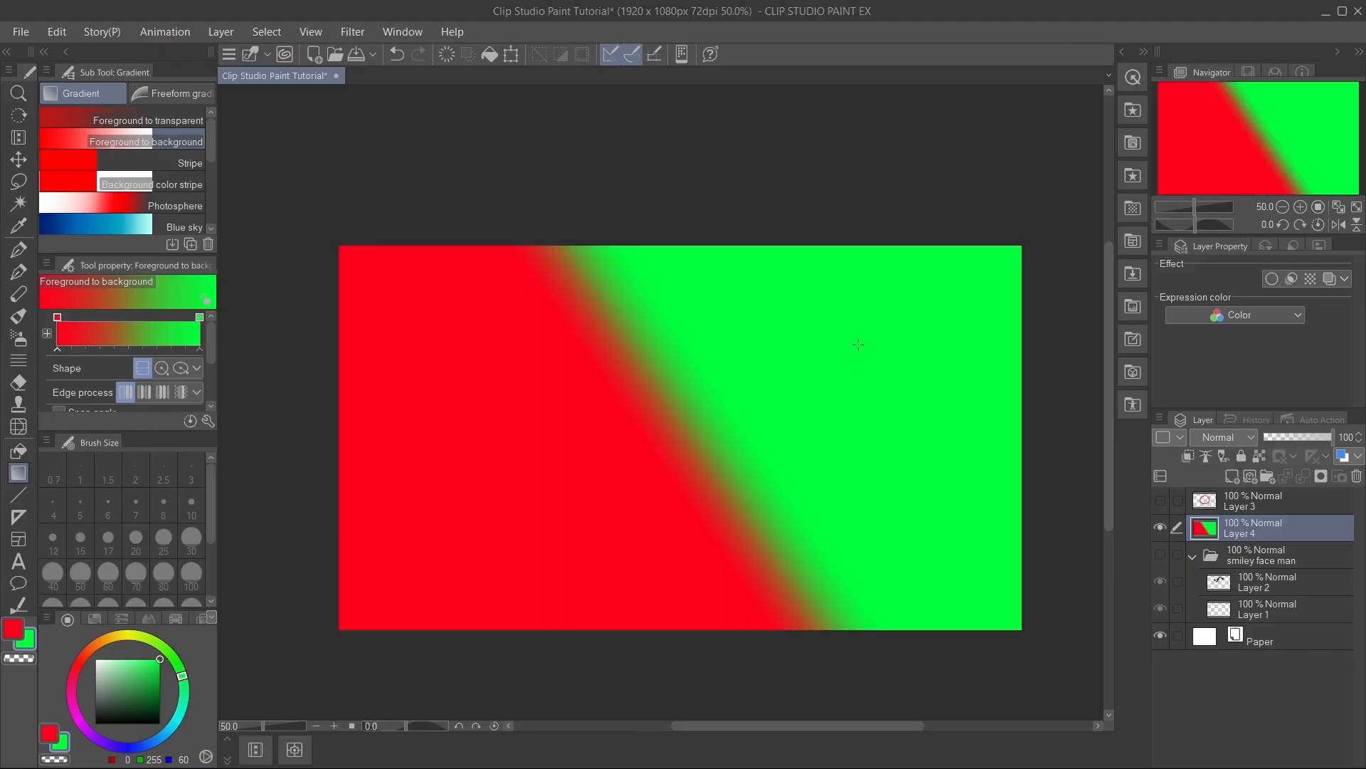
{"action": "key", "text": "ctrl+z"}
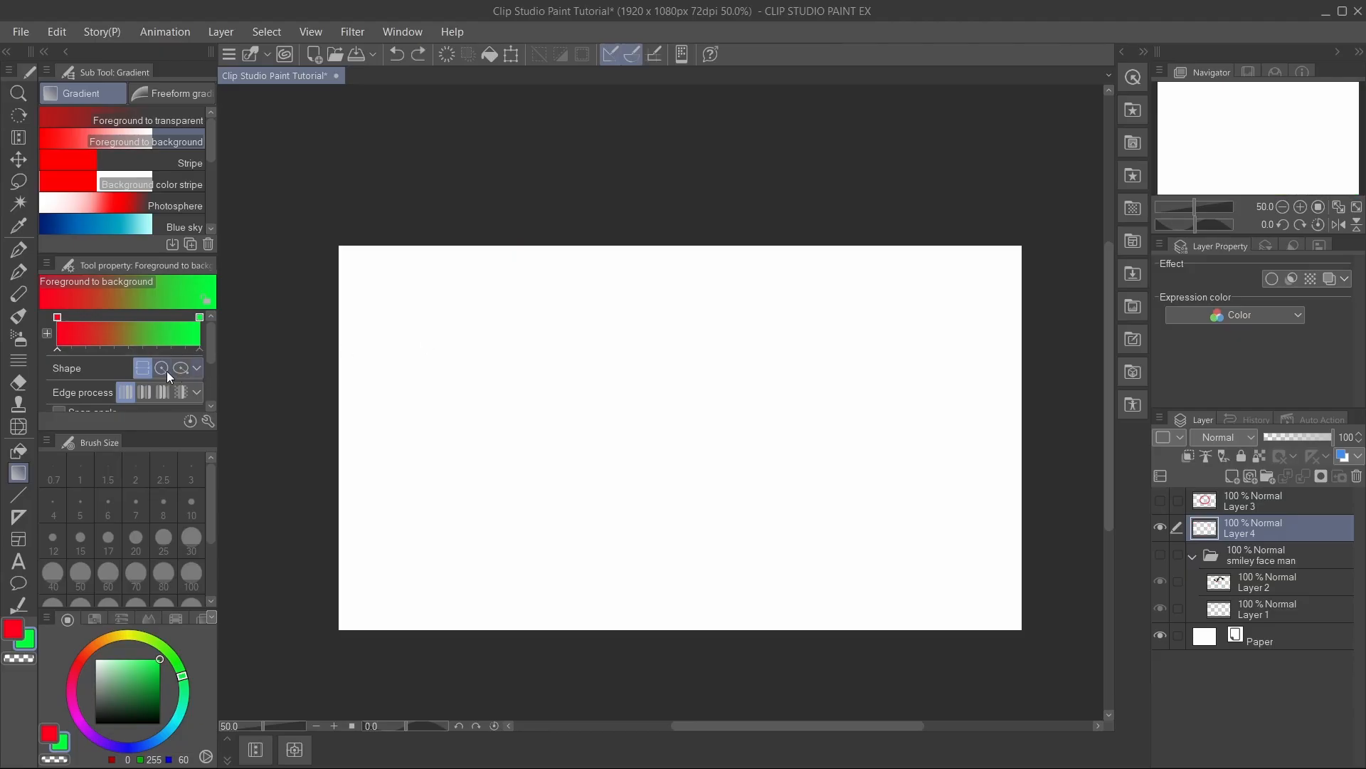
- Test a circular and an elliptical red-to-green gradient on Layer 4, undoing both
{"action": "left_click_drag", "start_coordinate": [601, 365], "coordinate": [715, 479]}
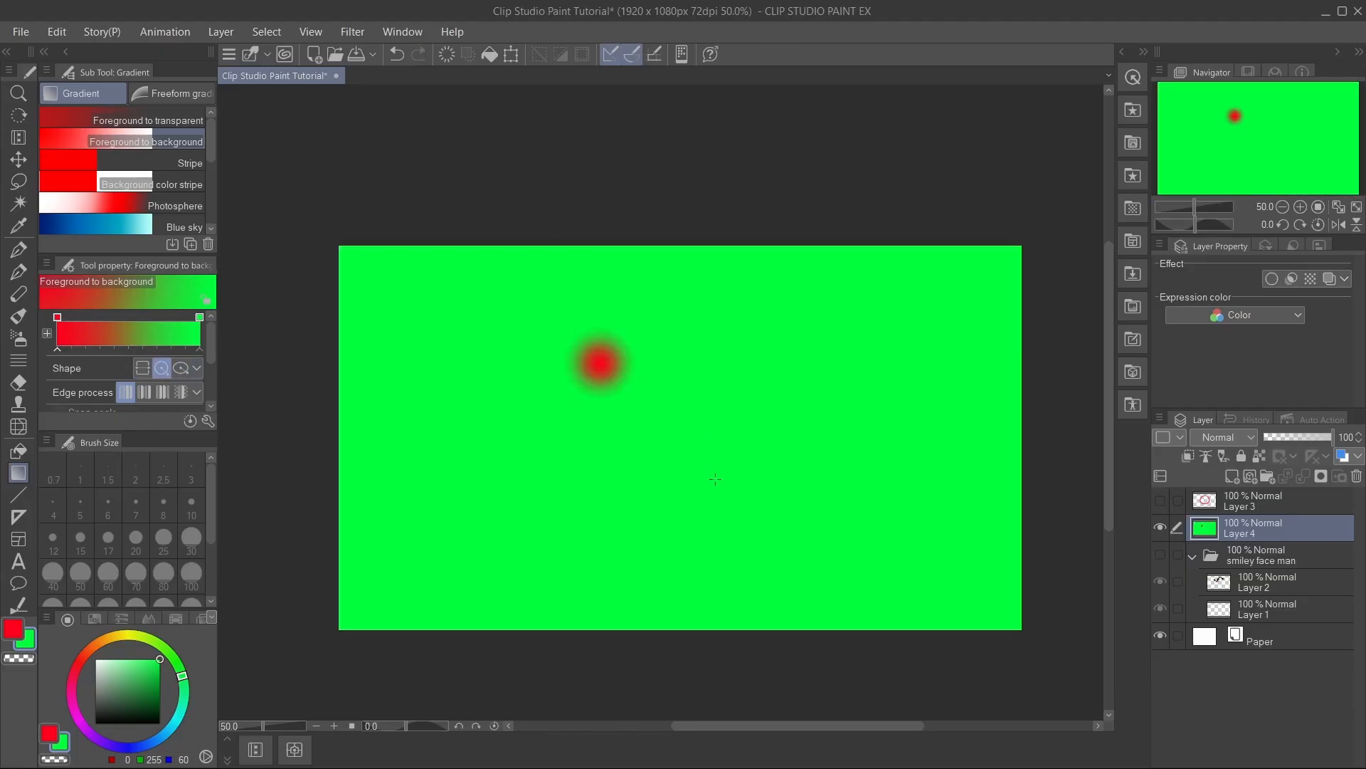
{"action": "key", "text": "ctrl+z"}
{"action": "left_click", "coordinate": [181, 368]}
{"action": "left_click_drag", "start_coordinate": [616, 363], "coordinate": [784, 387]}
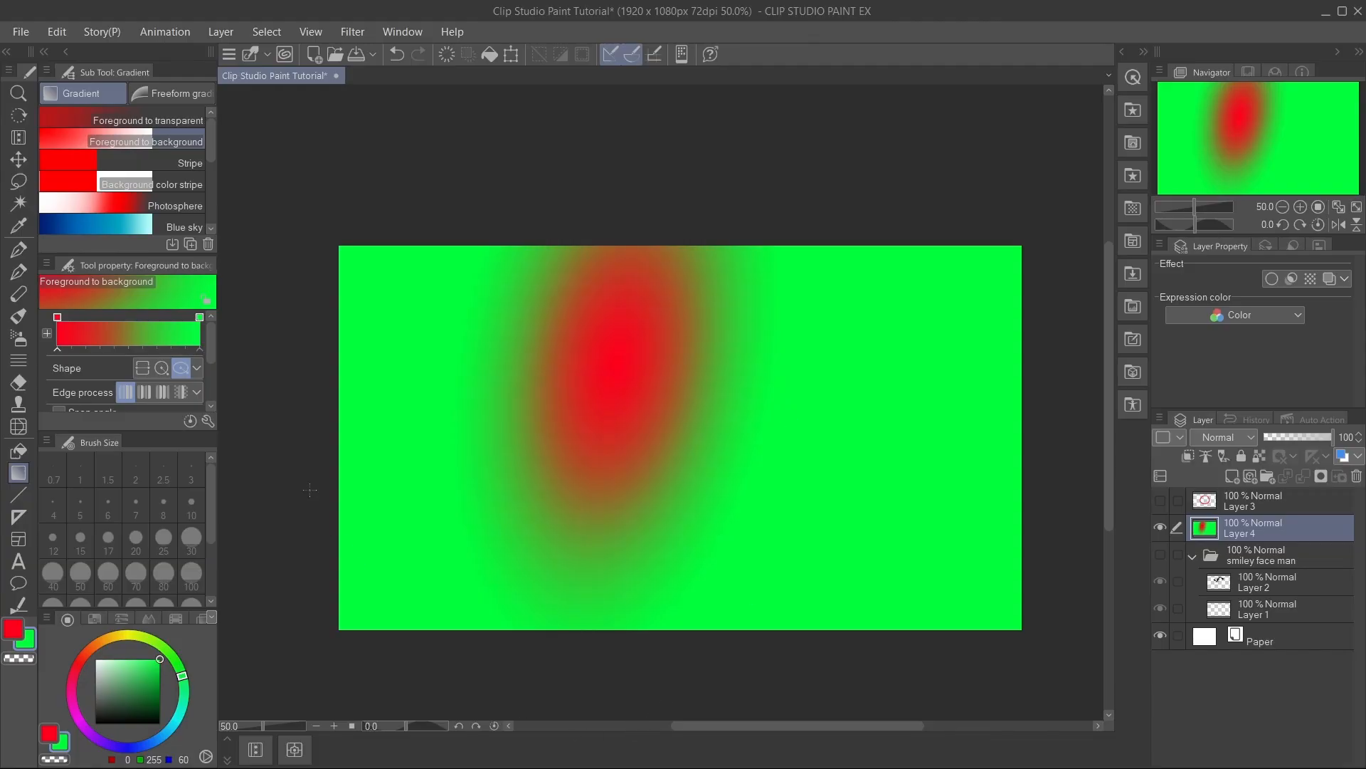
{"action": "key", "text": "ctrl+z"}
- Test straight-line red-to-green gradients on Layer 4 with the repeating and the mirrored-repeat edge process, undoing both
{"action": "left_click", "coordinate": [146, 394]}
{"action": "left_click", "coordinate": [142, 369]}
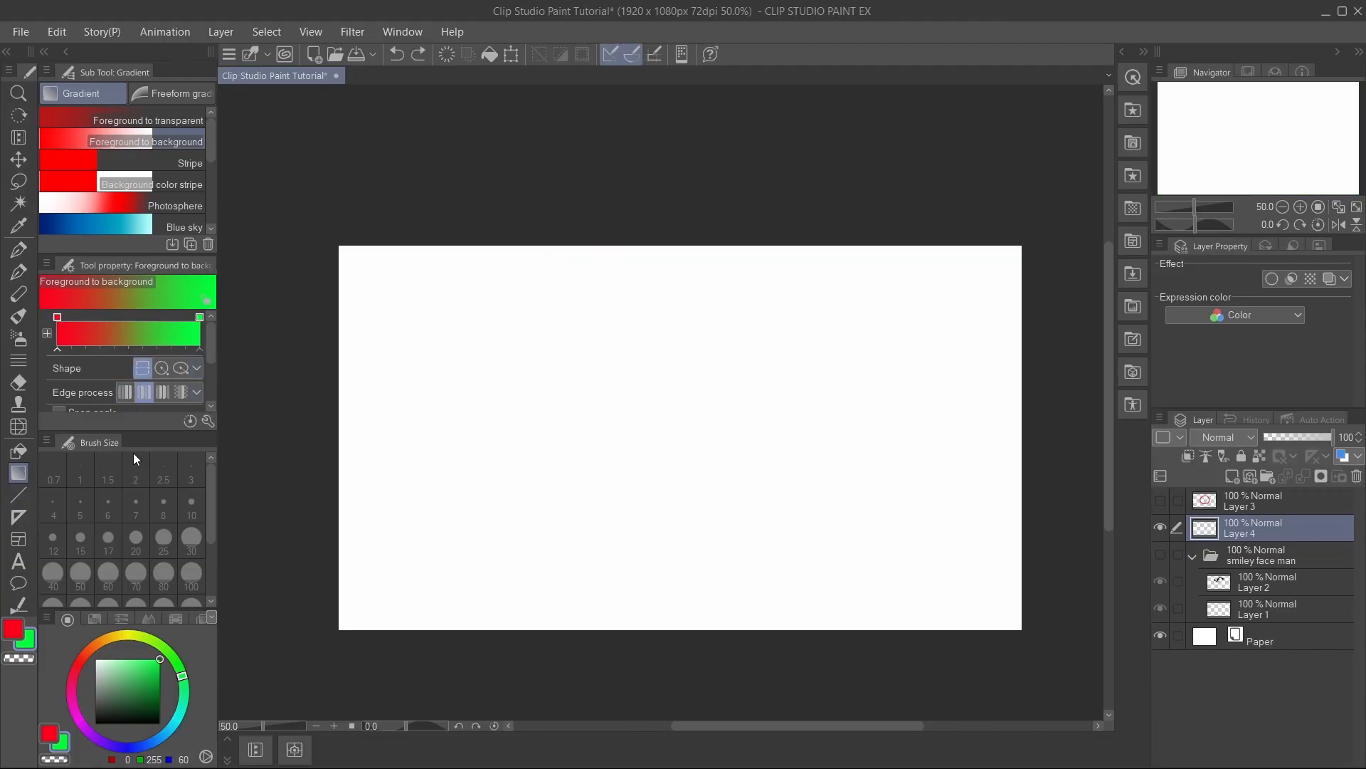
{"action": "left_click_drag", "start_coordinate": [605, 447], "coordinate": [839, 490]}
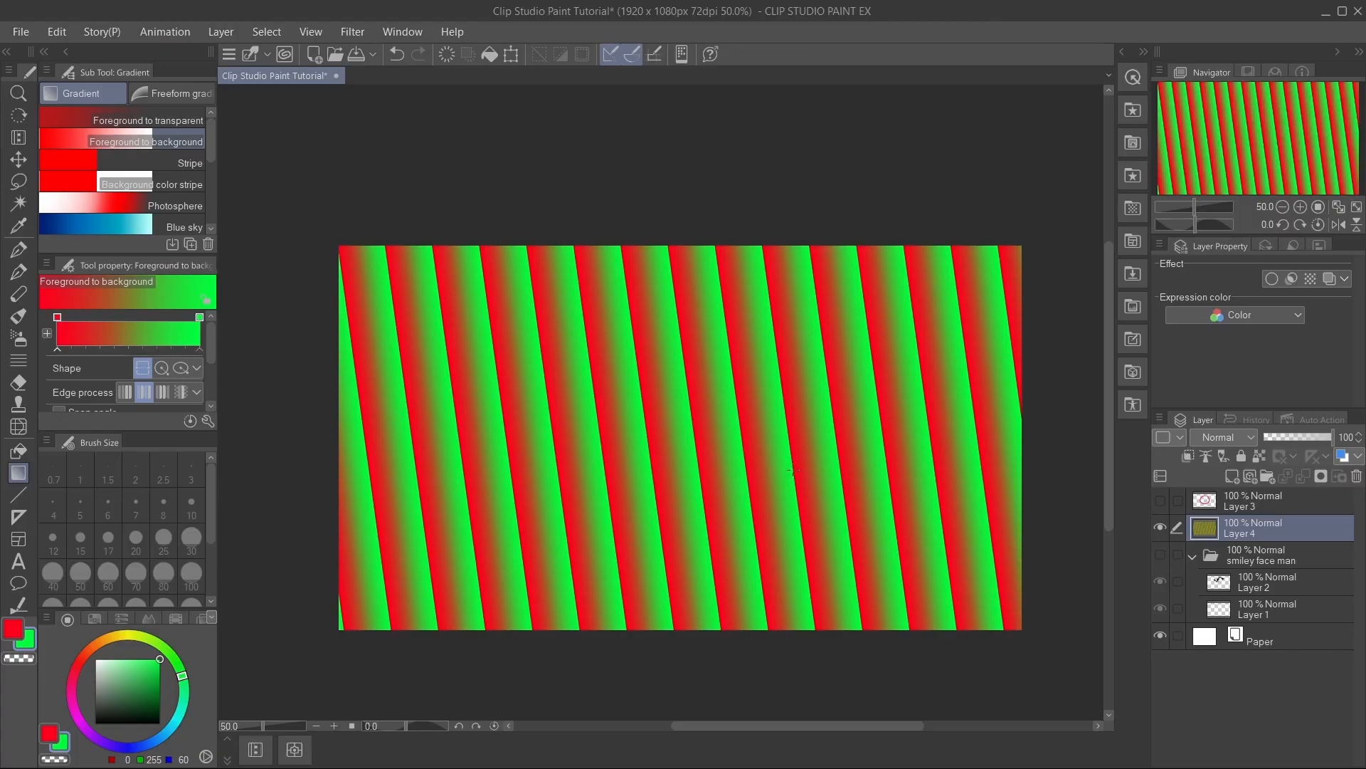
{"action": "key", "text": "ctrl+z"}
{"action": "left_click", "coordinate": [162, 393]}
{"action": "left_click_drag", "start_coordinate": [555, 456], "coordinate": [786, 415]}
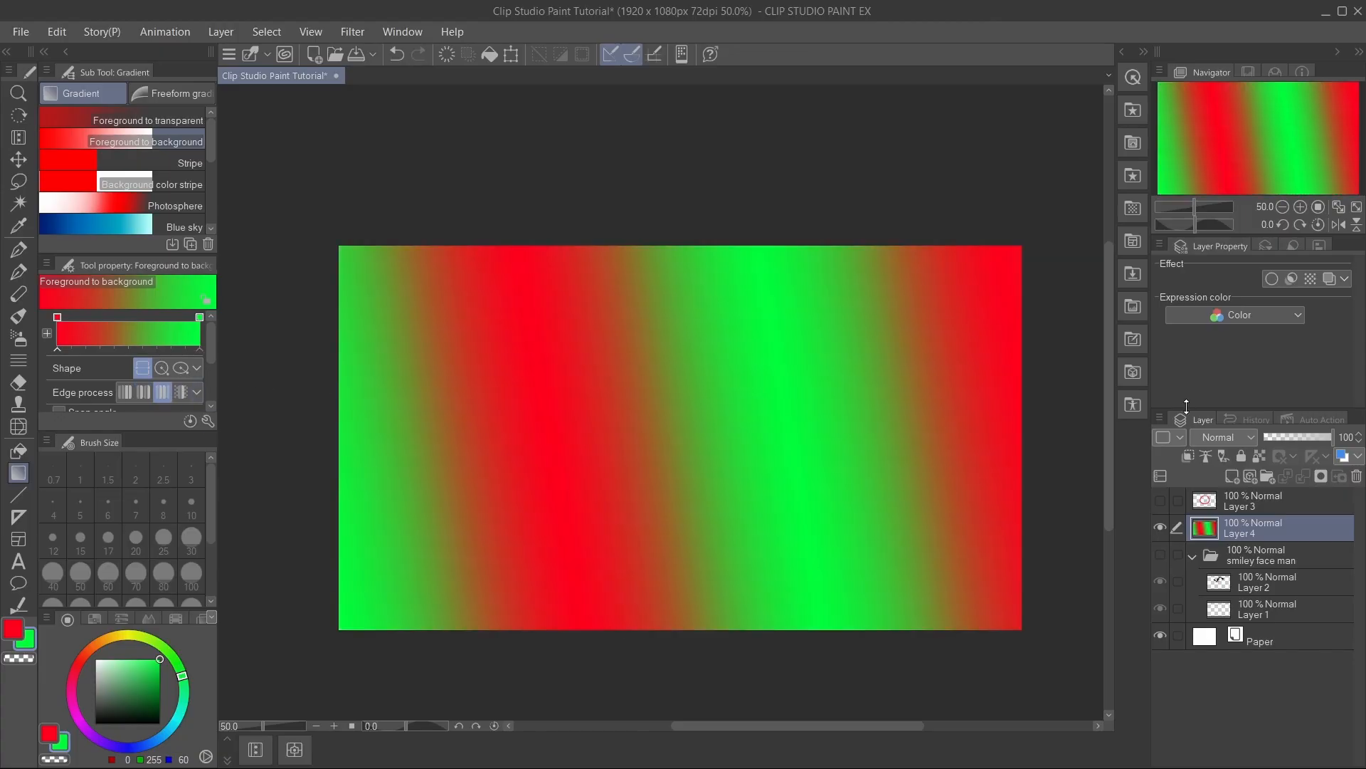
{"action": "key", "text": "ctrl+z"}
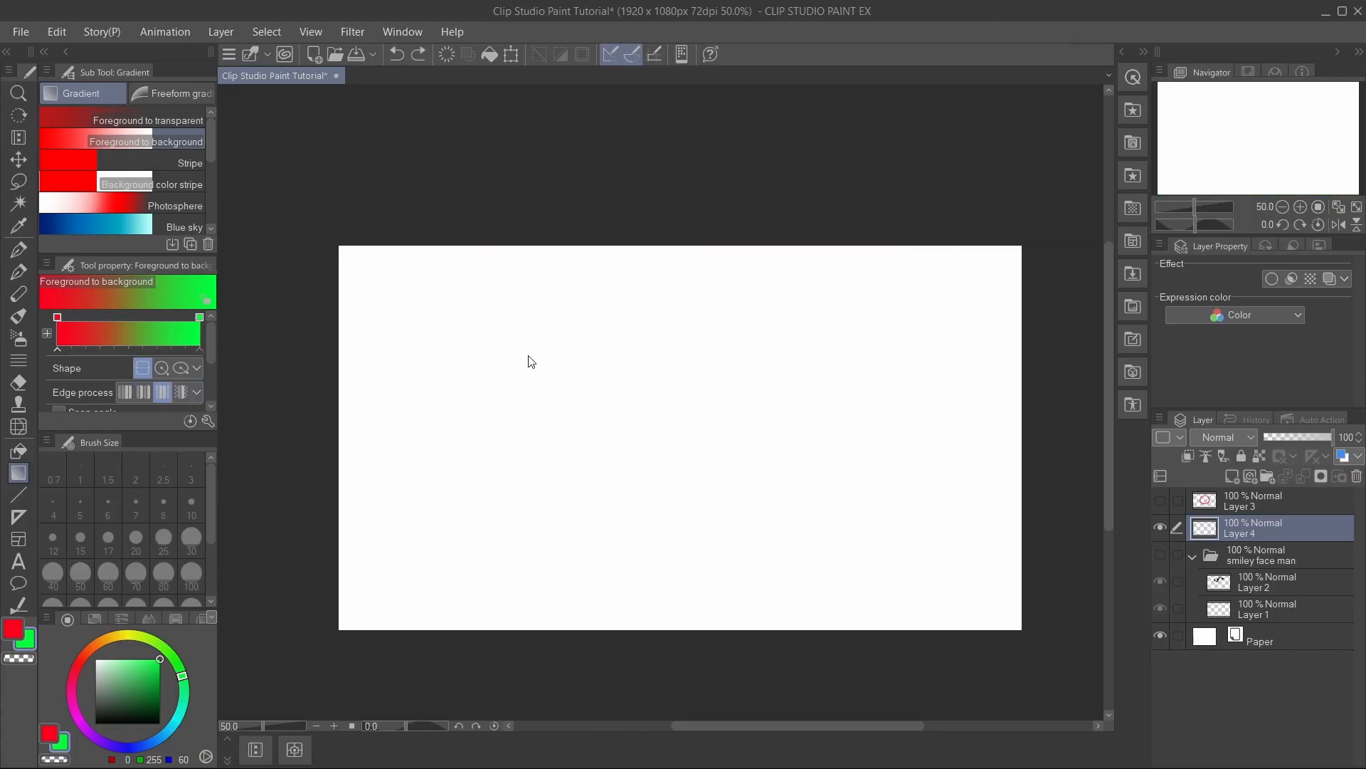
- Test a straight-line red-to-green gradient on Layer 4 with the edge process that leaves the outside unpainted, undoing it
{"action": "left_click", "coordinate": [182, 392]}
{"action": "left_click_drag", "start_coordinate": [473, 427], "coordinate": [645, 369]}
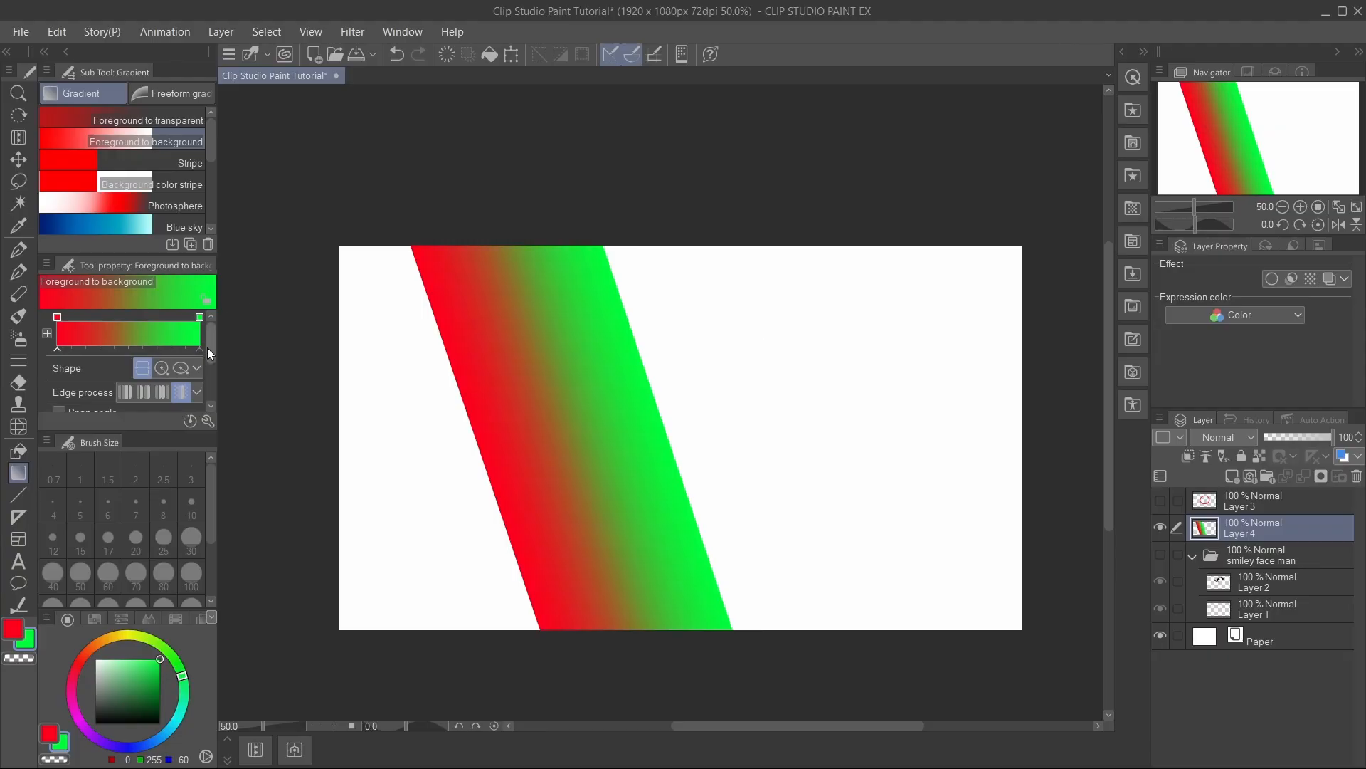
{"action": "left_click_drag", "start_coordinate": [208, 348], "coordinate": [207, 411]}
{"action": "key", "text": "ctrl+z"}
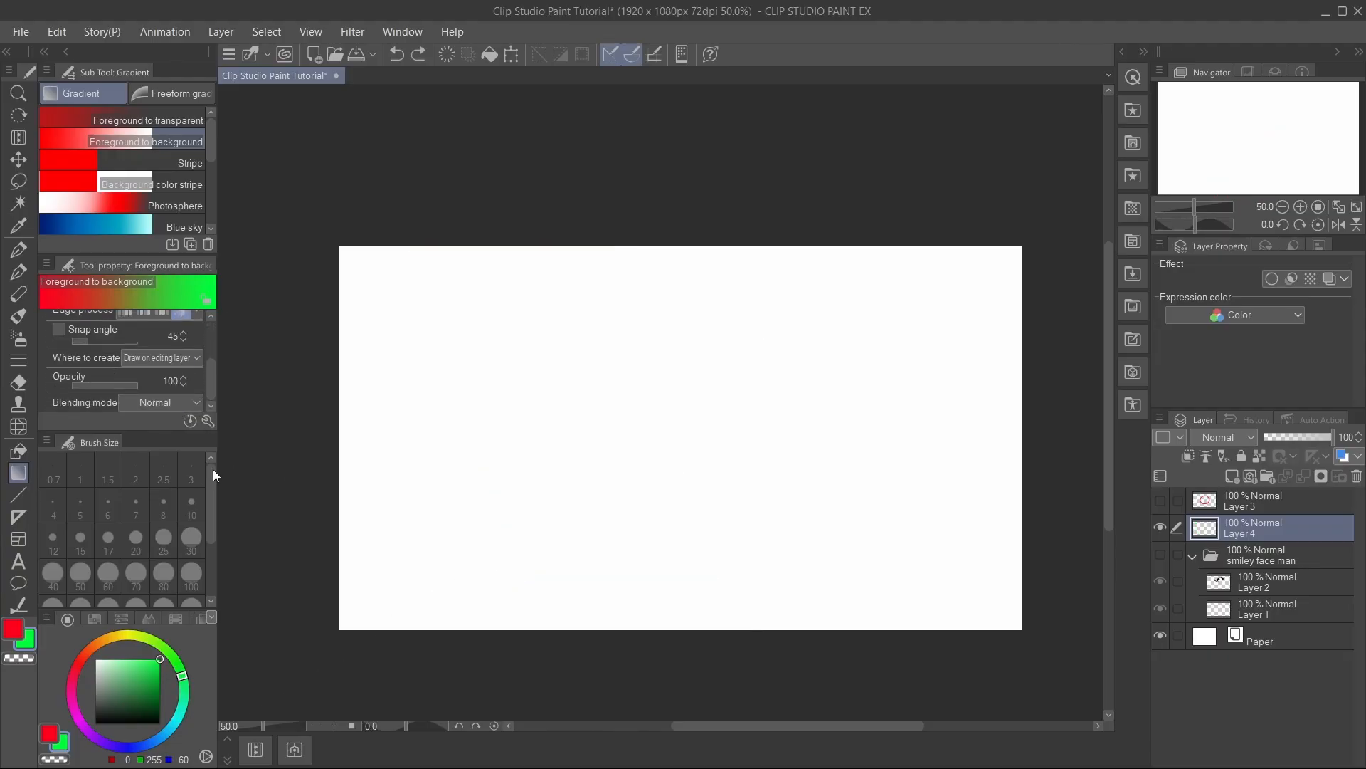
- Test two red straight lines of size 3 on Layer 4 with the Straight line sub tool, undoing each
{"action": "left_click", "coordinate": [24, 490]}
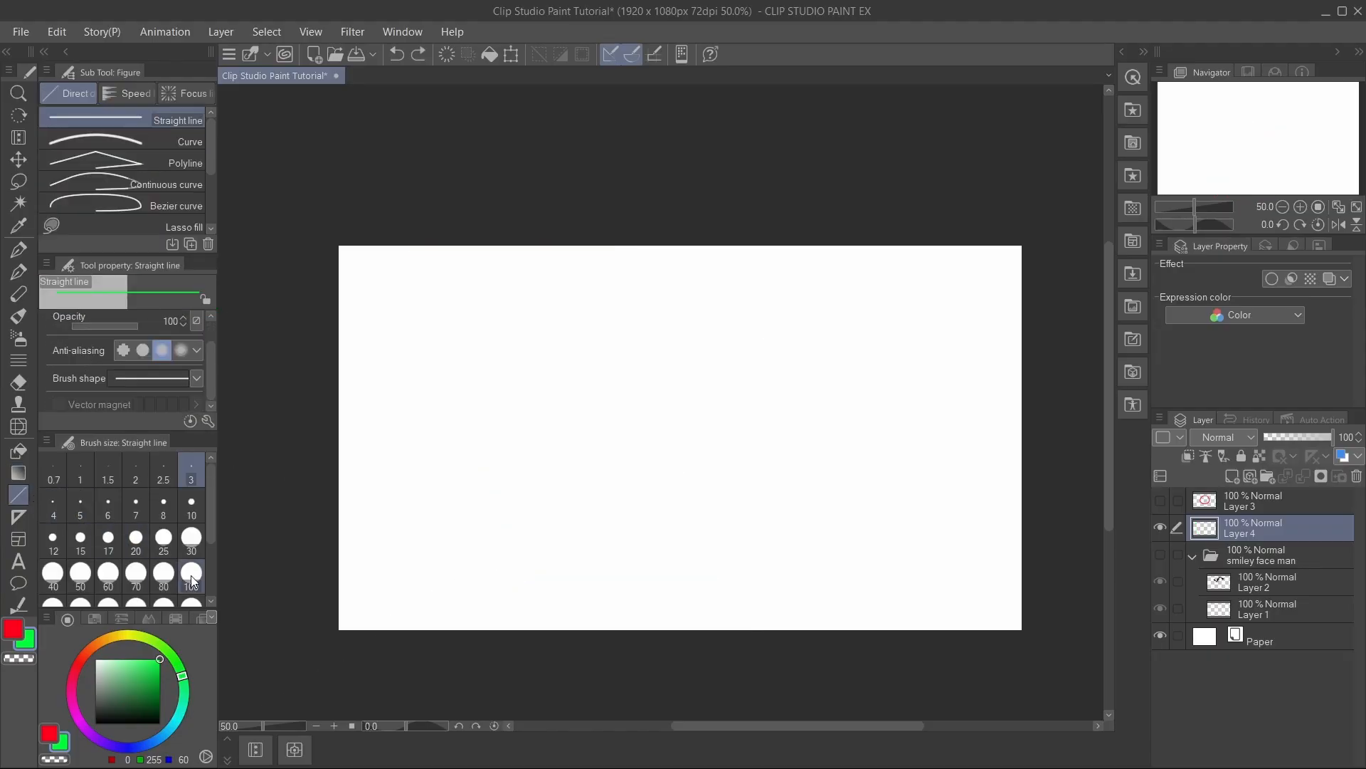
{"action": "left_click", "coordinate": [23, 627]}
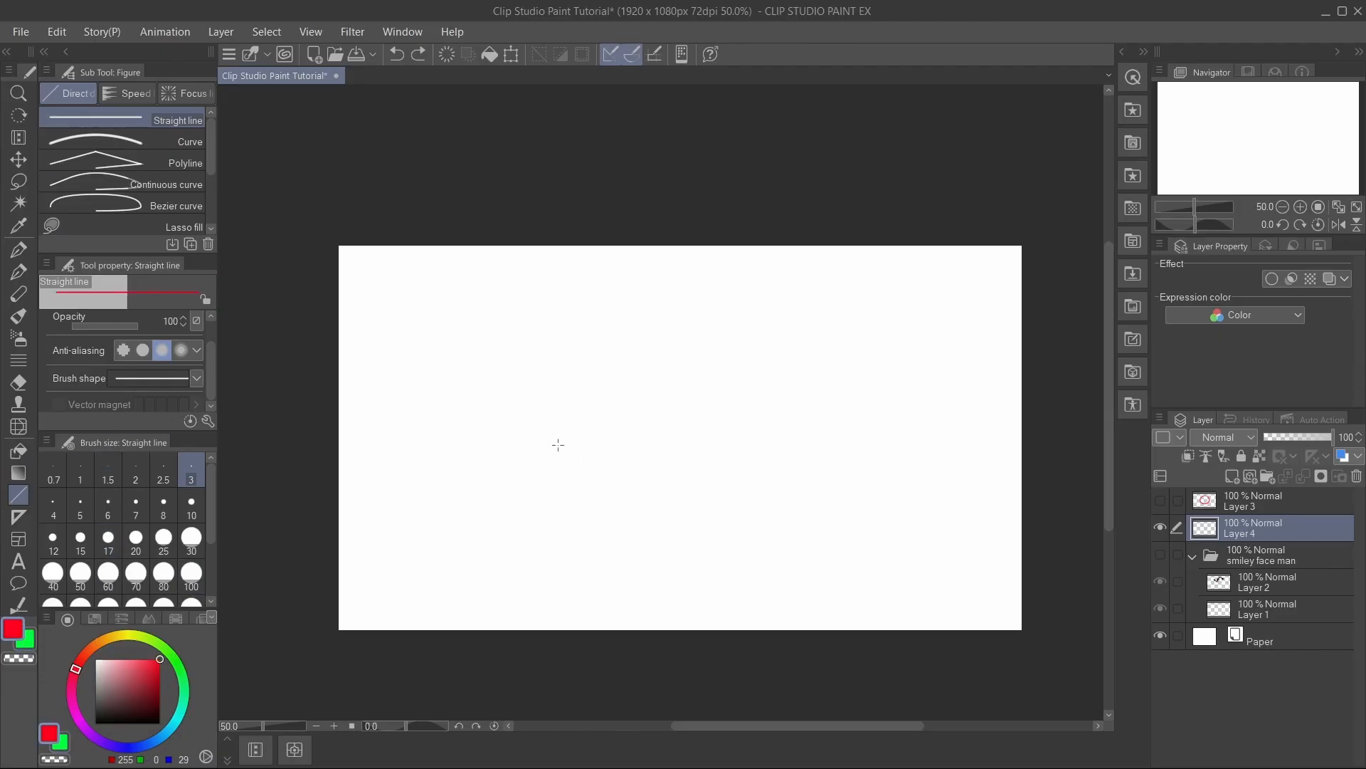
{"action": "left_click_drag", "start_coordinate": [408, 413], "coordinate": [903, 417]}
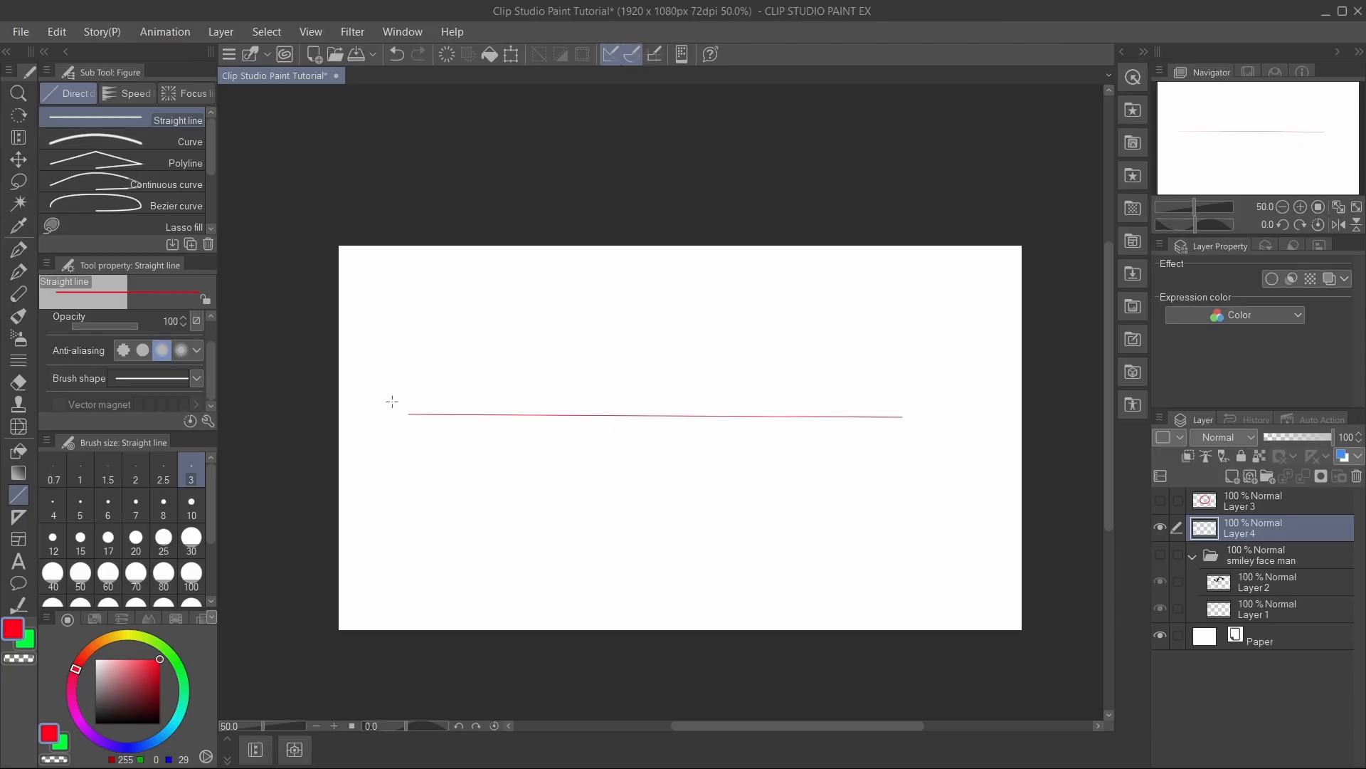
{"action": "key", "text": "ctrl+z"}
{"action": "left_click_drag", "start_coordinate": [403, 396], "coordinate": [771, 379]}
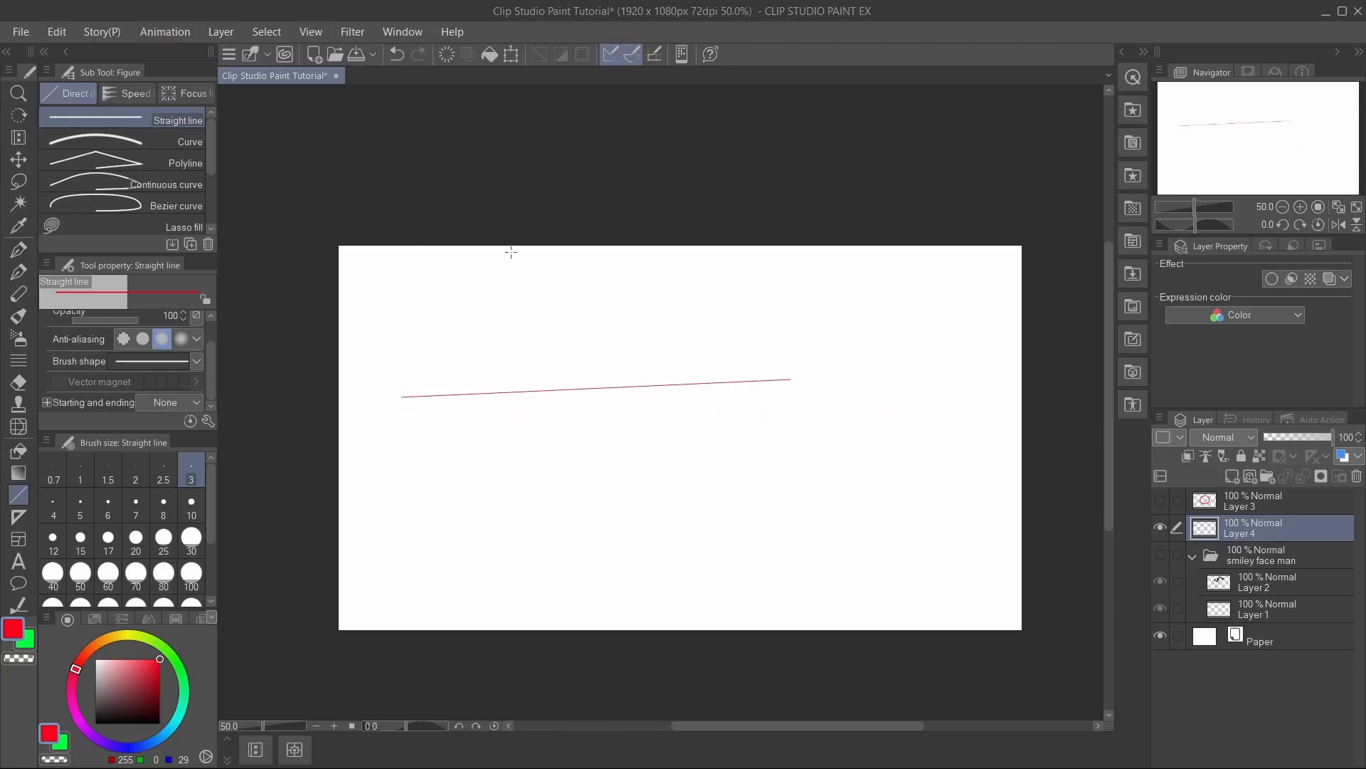
{"action": "key", "text": "ctrl+z"}
- Test a wide upward-arching red curve of size 5 on Layer 4 with the Curve sub tool, undoing it
{"action": "left_click", "coordinate": [190, 146]}
{"action": "left_click_drag", "start_coordinate": [416, 417], "coordinate": [914, 413]}
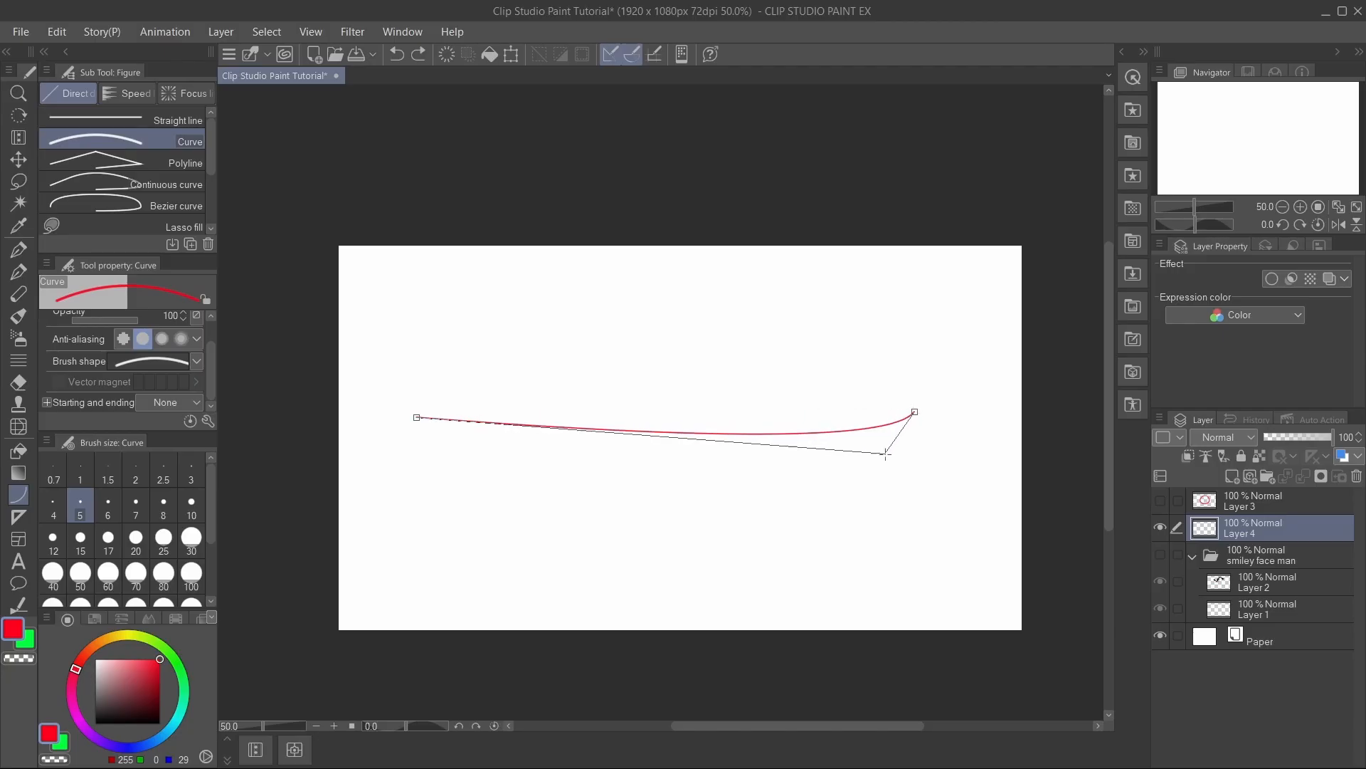
{"action": "left_click", "coordinate": [654, 249]}
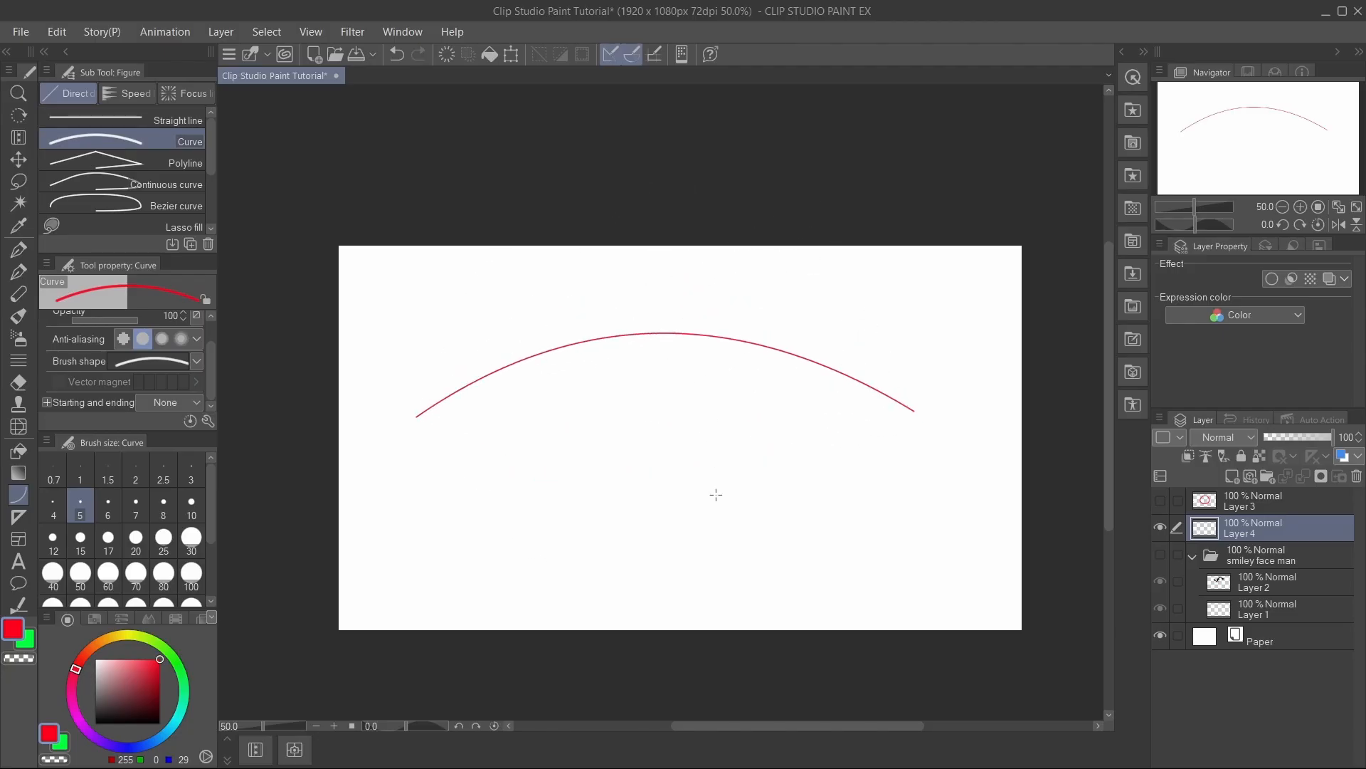
{"action": "key", "text": "ctrl+z"}
- Test a closed, self-crossing red shape of straight segments on Layer 4 with the Polyline sub tool, undoing it
{"action": "left_click", "coordinate": [189, 163]}
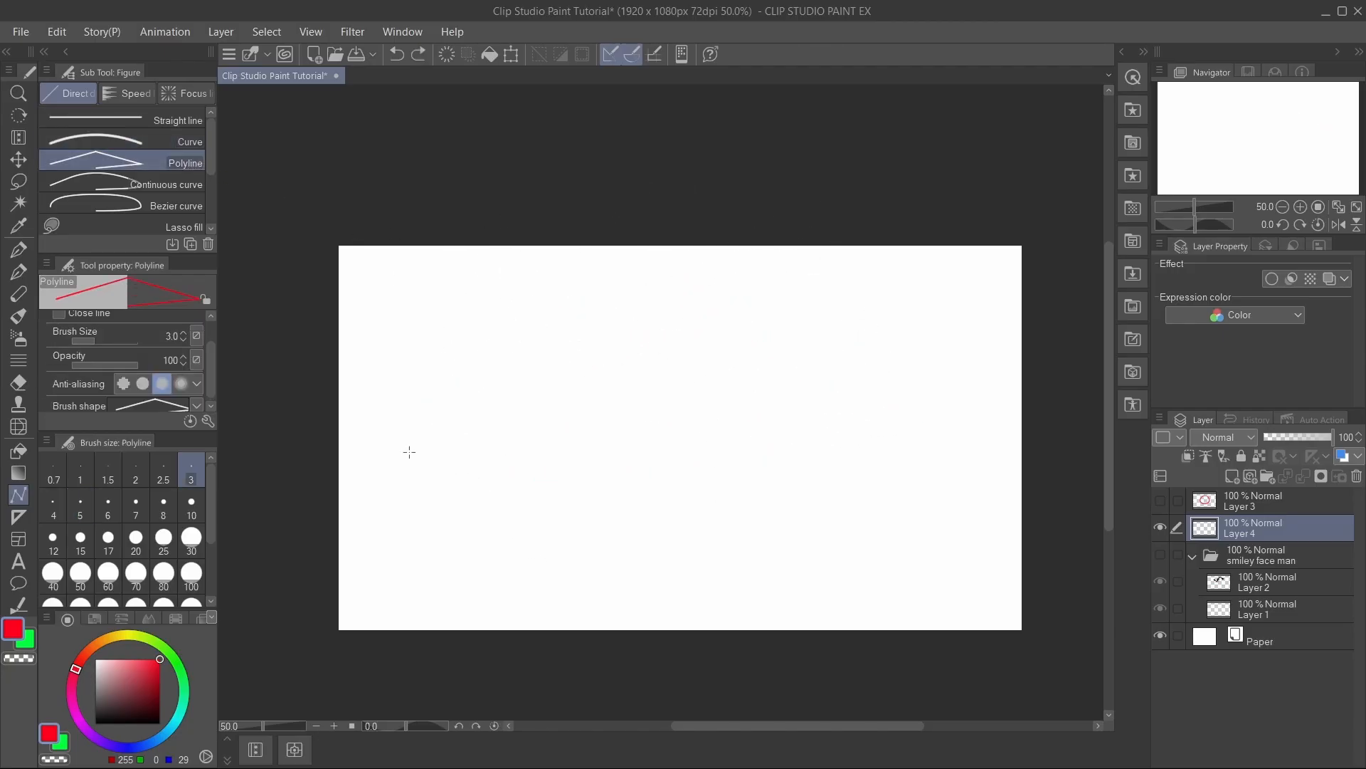
{"action": "left_click", "coordinate": [390, 444]}
{"action": "left_click", "coordinate": [771, 466]}
{"action": "left_click", "coordinate": [696, 574]}
{"action": "left_click", "coordinate": [477, 595]}
{"action": "left_click", "coordinate": [425, 511]}
{"action": "left_click", "coordinate": [674, 329]}
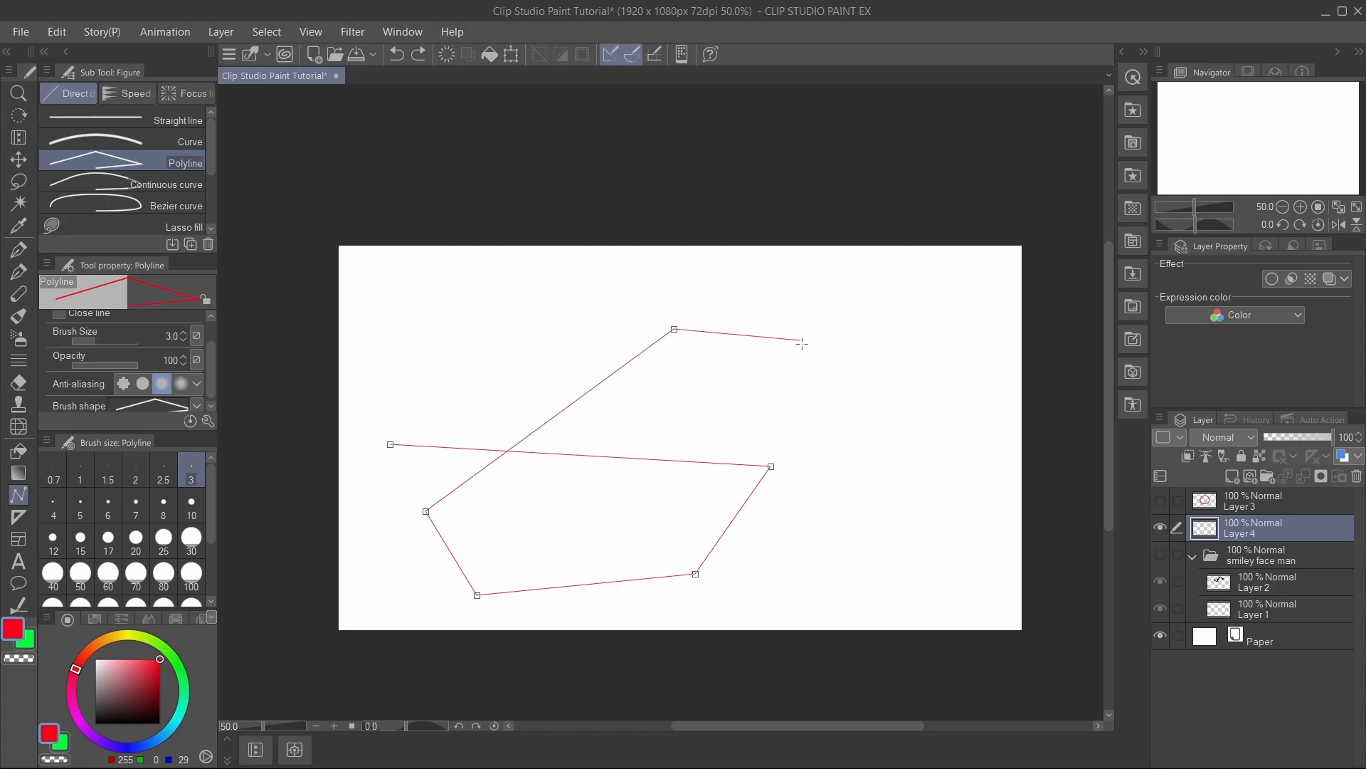
{"action": "left_click", "coordinate": [863, 399]}
{"action": "left_click", "coordinate": [444, 350]}
{"action": "left_click", "coordinate": [391, 445]}
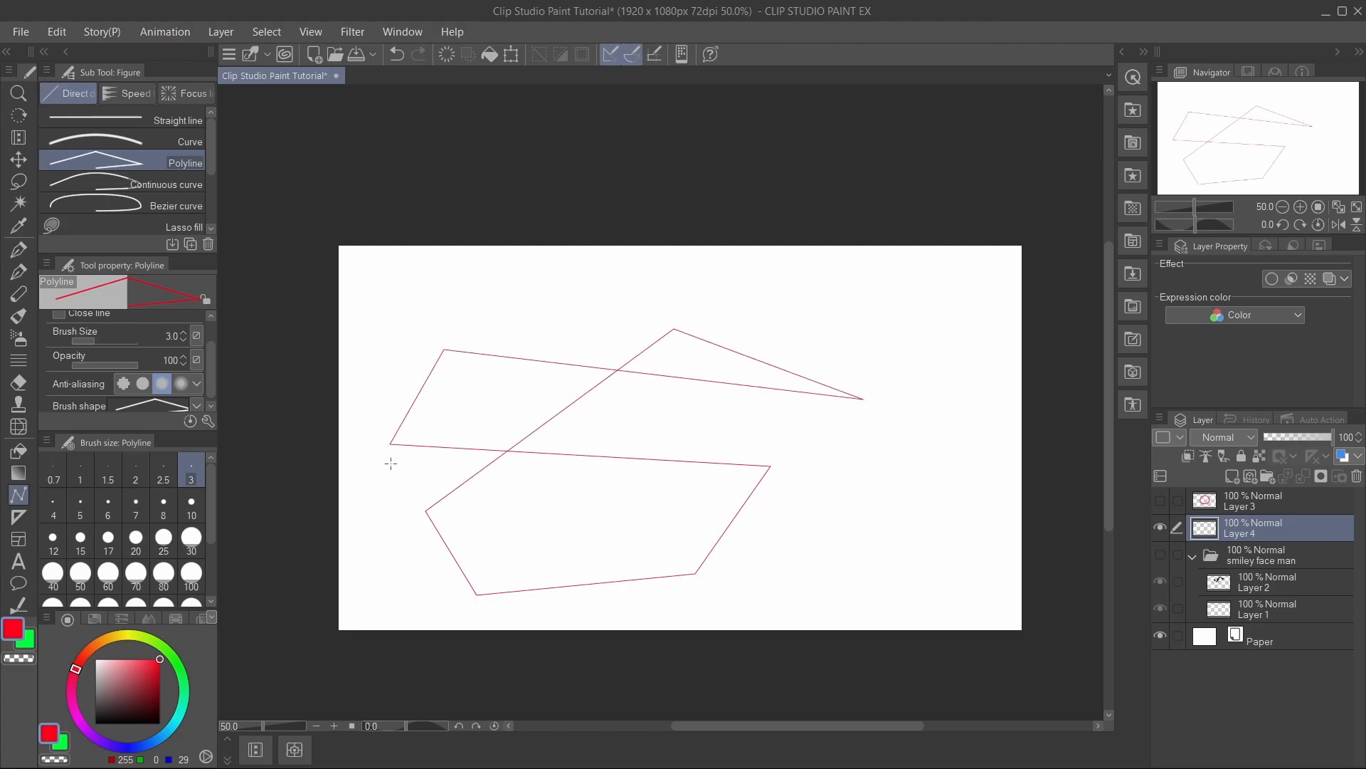
{"action": "key", "text": "ctrl+z"}
- Test a looping red line through several points on Layer 4 with the Continuous curve sub tool, undoing it
{"action": "left_click", "coordinate": [168, 186]}
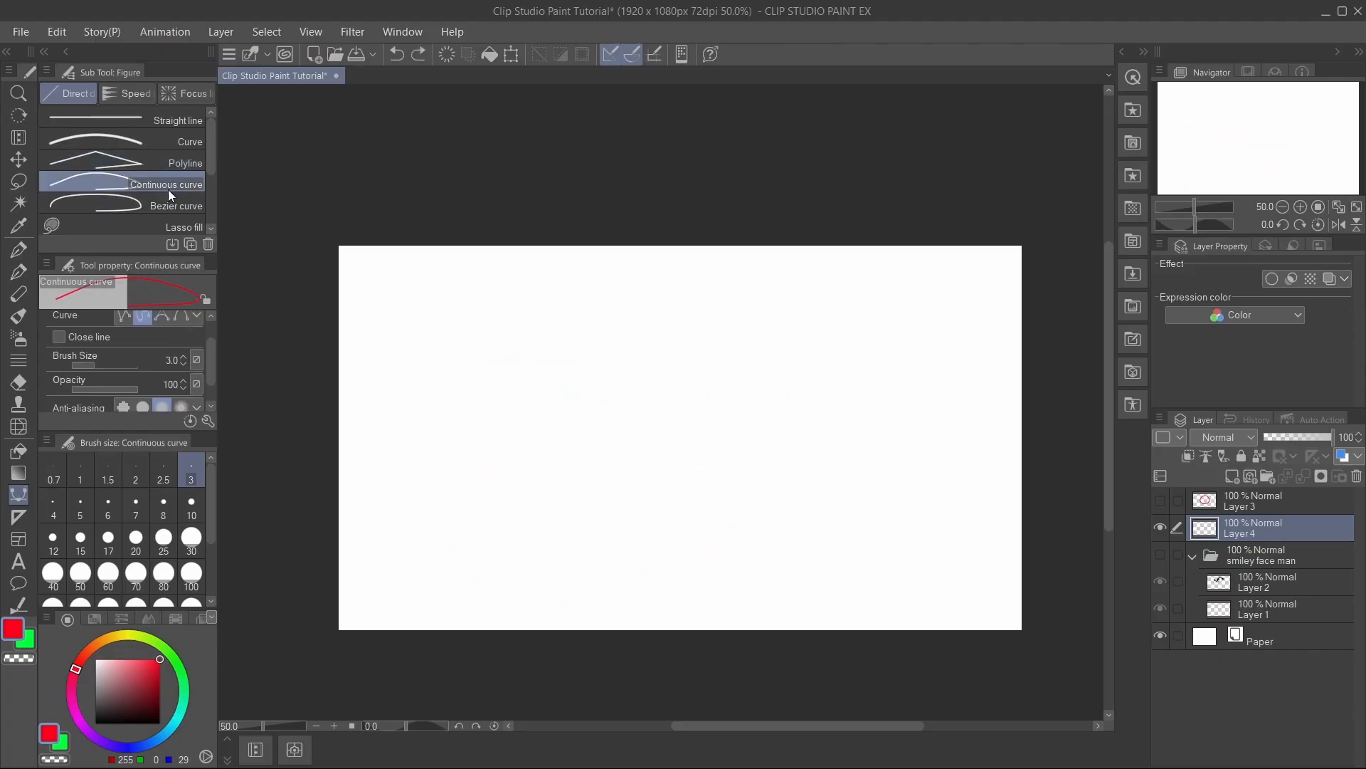
{"action": "left_click", "coordinate": [381, 479]}
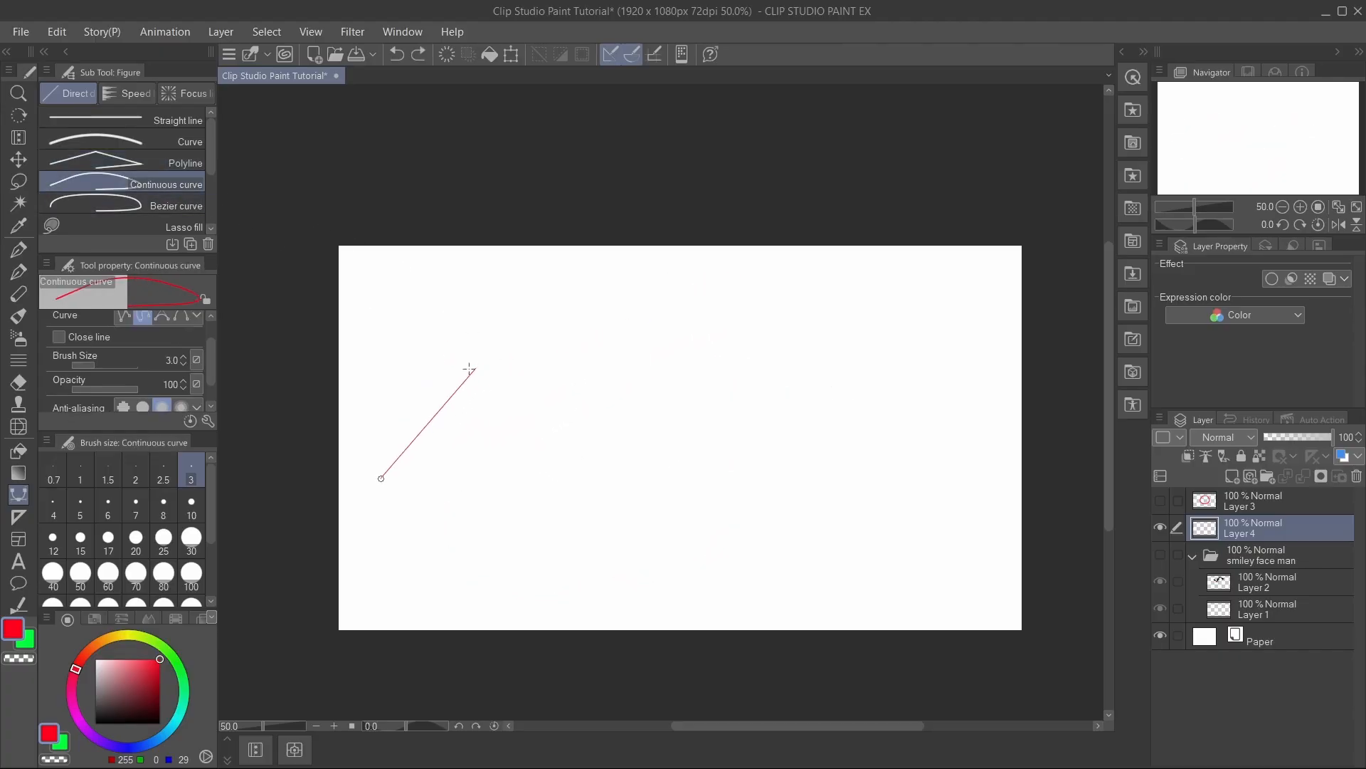
{"action": "left_click", "coordinate": [483, 349]}
{"action": "left_click", "coordinate": [831, 355]}
{"action": "left_click", "coordinate": [813, 511]}
{"action": "left_click", "coordinate": [510, 607]}
{"action": "left_click", "coordinate": [457, 478]}
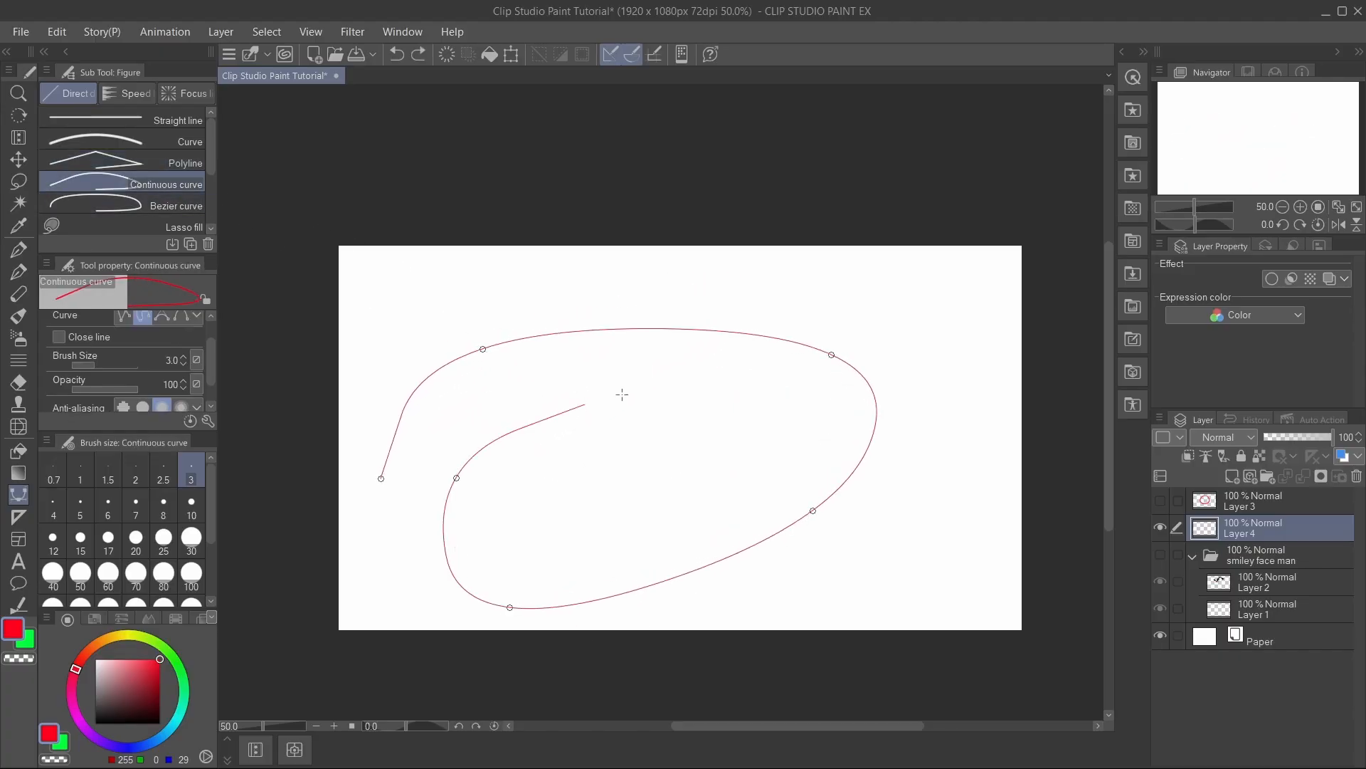
{"action": "left_click", "coordinate": [773, 417]}
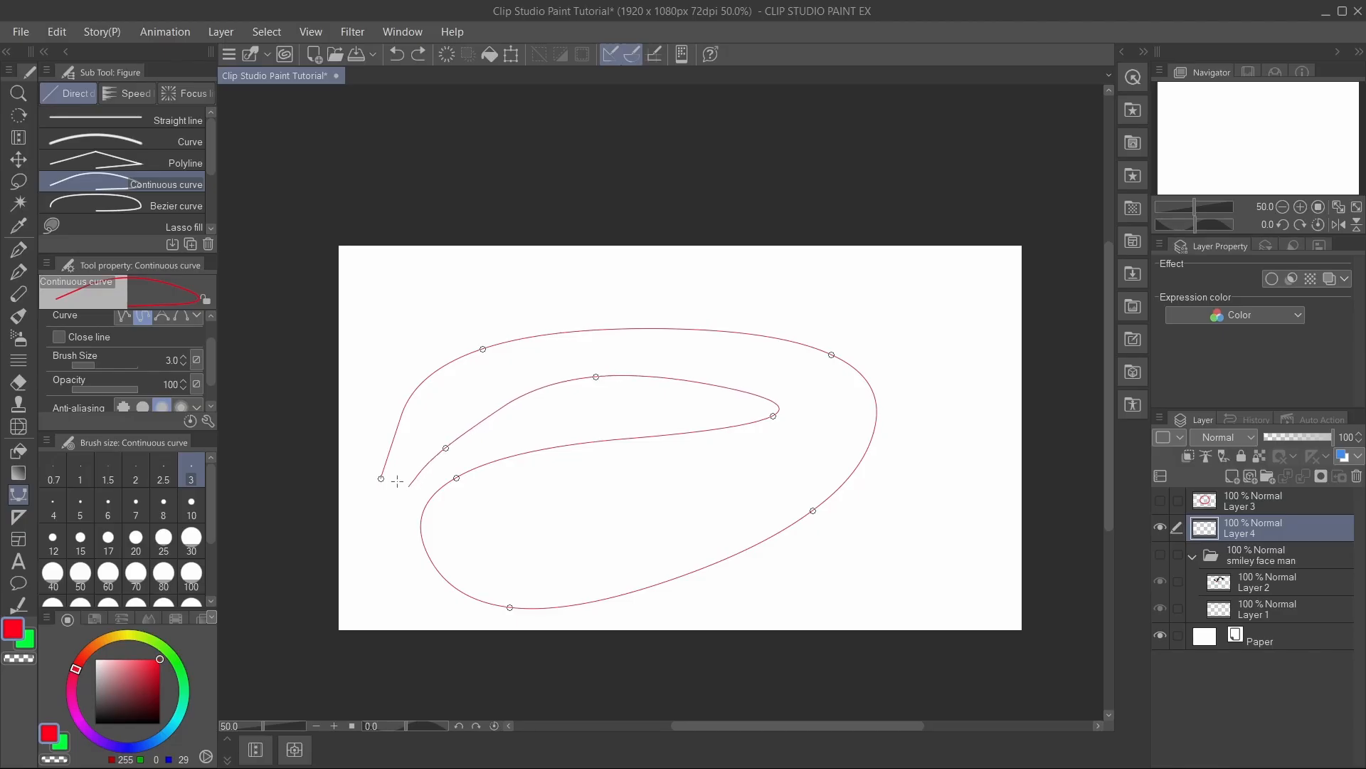
{"action": "double_click", "coordinate": [387, 484]}
{"action": "key", "text": "ctrl+z"}
- Test a closed, looping red shape on Layer 4 with the Bezier curve sub tool, undoing it
{"action": "left_click", "coordinate": [171, 205]}
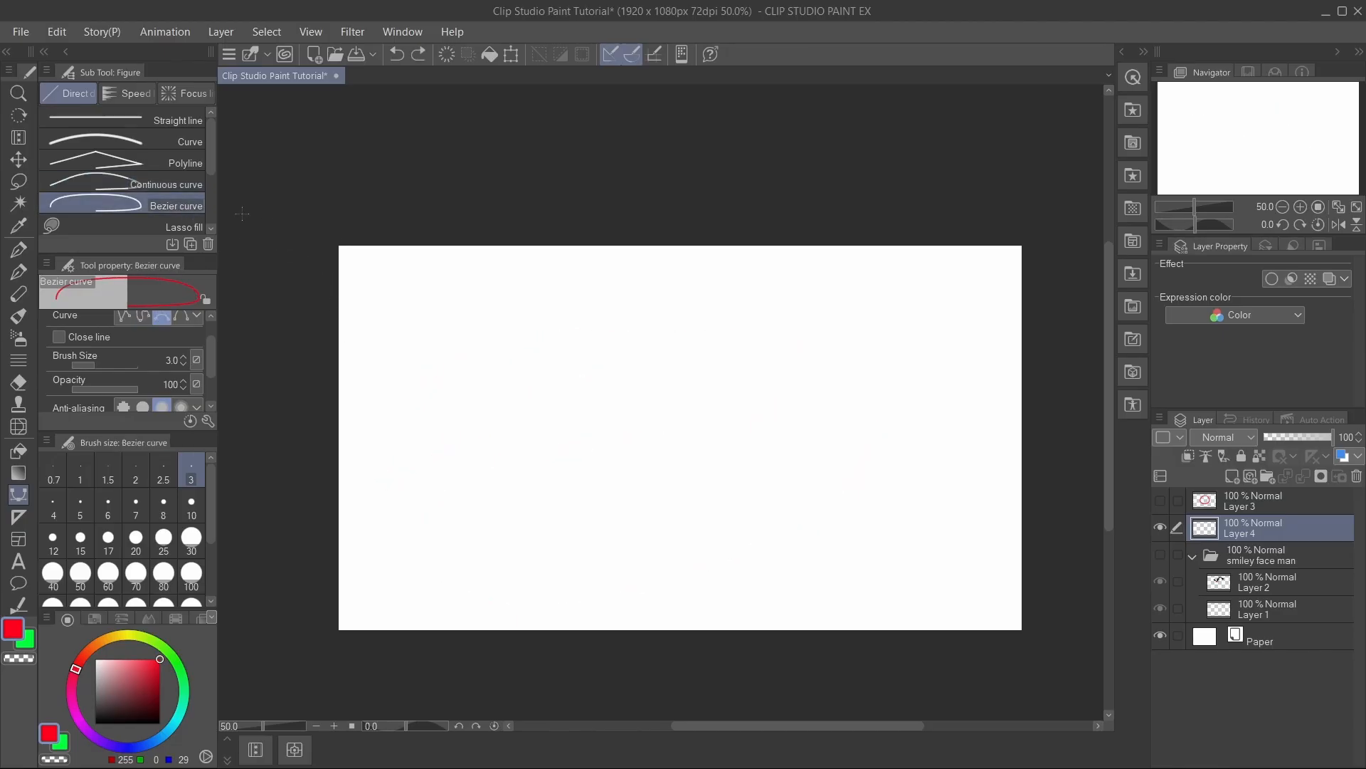
{"action": "left_click", "coordinate": [405, 486]}
{"action": "left_click", "coordinate": [852, 474]}
{"action": "left_click", "coordinate": [735, 321]}
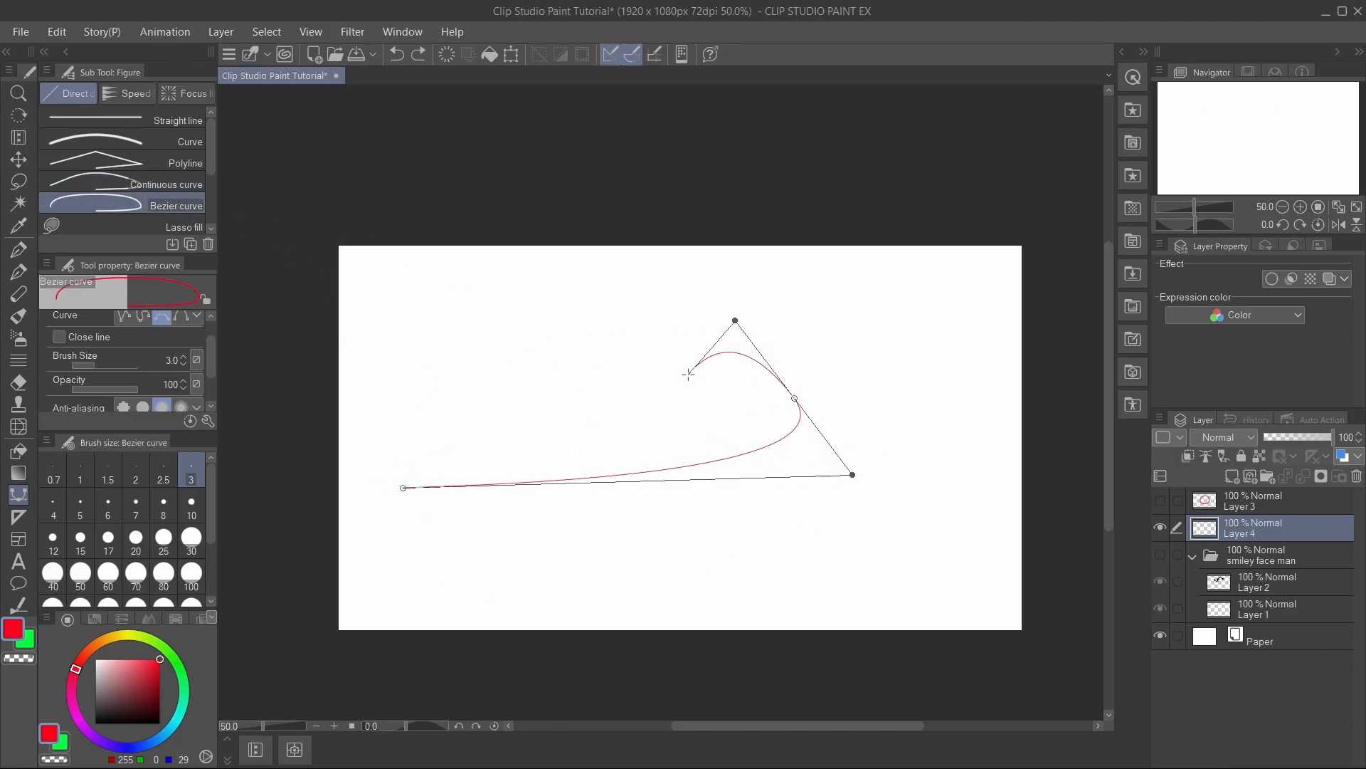
{"action": "left_click", "coordinate": [478, 423]}
{"action": "left_click", "coordinate": [784, 562]}
{"action": "left_click", "coordinate": [904, 468]}
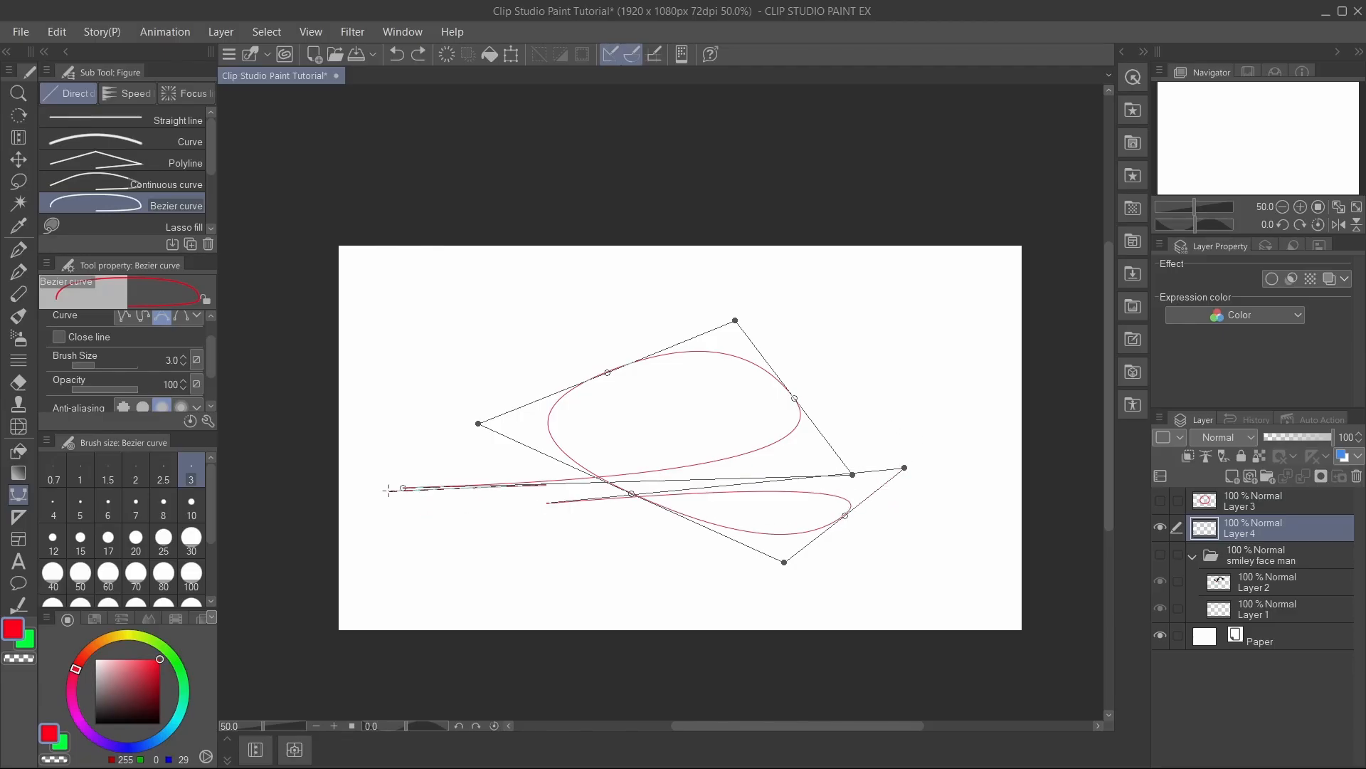
{"action": "left_click", "coordinate": [404, 487]}
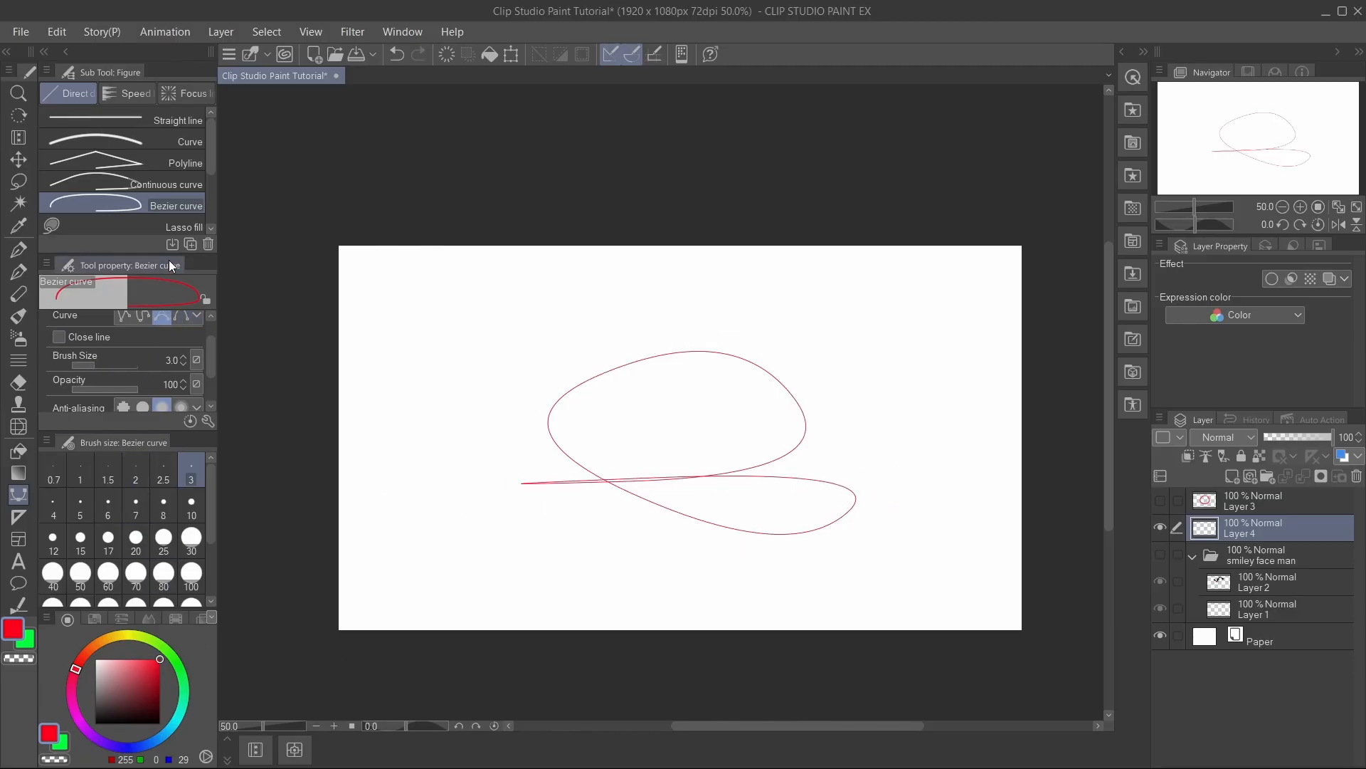
{"action": "scroll", "coordinate": [203, 339], "scroll_direction": "up", "scroll_amount": 1}
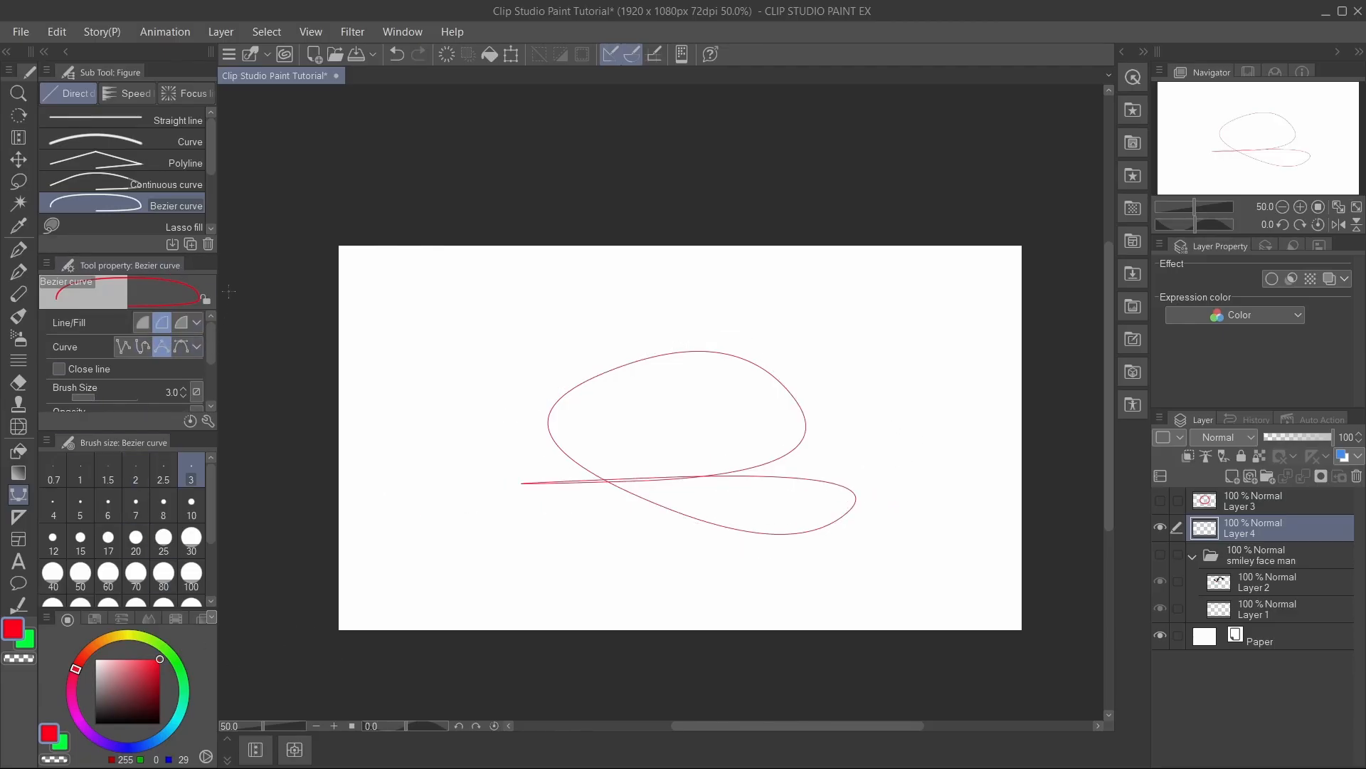
{"action": "key", "text": "ctrl+z"}
- Test a large freehand red blob on Layer 4 with the Lasso fill sub tool, undoing it
{"action": "left_click_drag", "start_coordinate": [210, 152], "coordinate": [215, 191]}
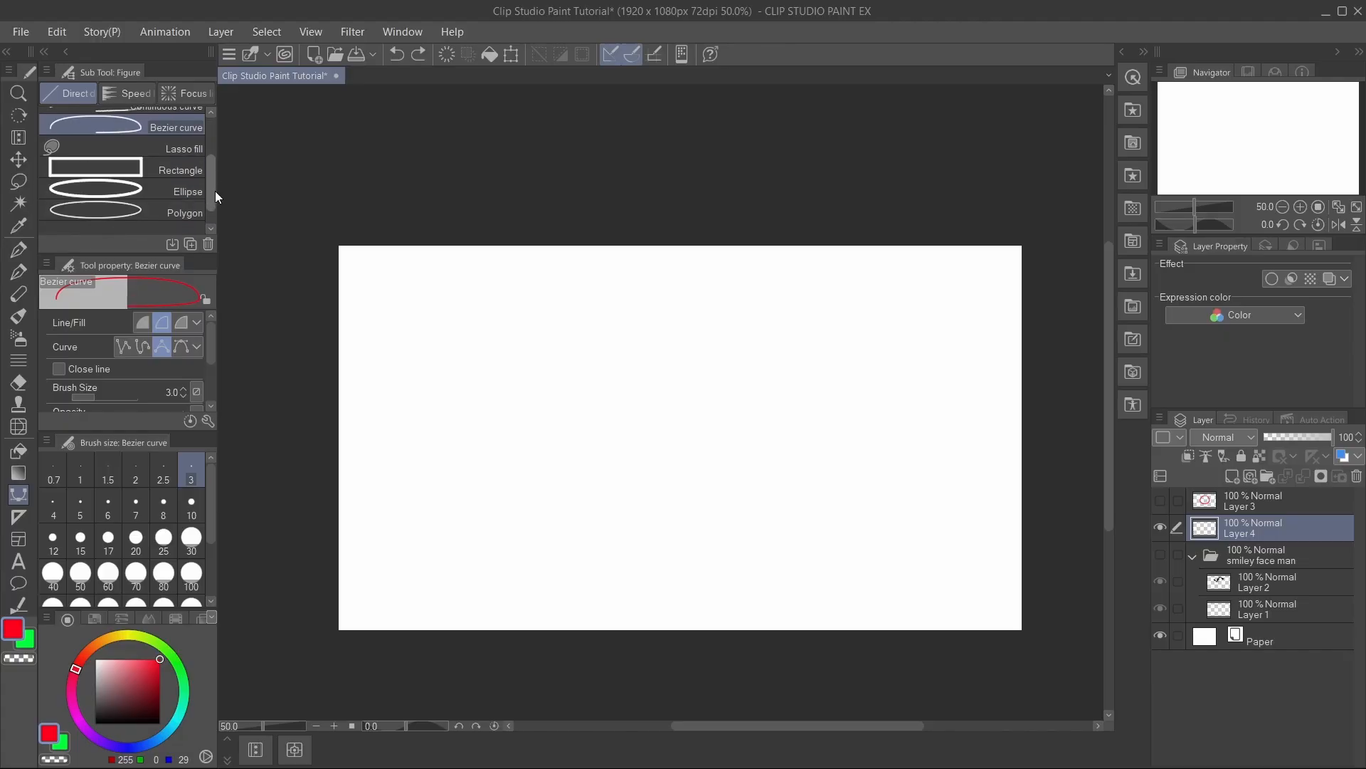
{"action": "left_click", "coordinate": [185, 121]}
{"action": "mouse_move", "coordinate": [866, 385]}
{"action": "left_mouse_down"}
{"action": "mouse_move", "coordinate": [573, 549]}
{"action": "mouse_move", "coordinate": [677, 309]}
{"action": "left_mouse_up"}
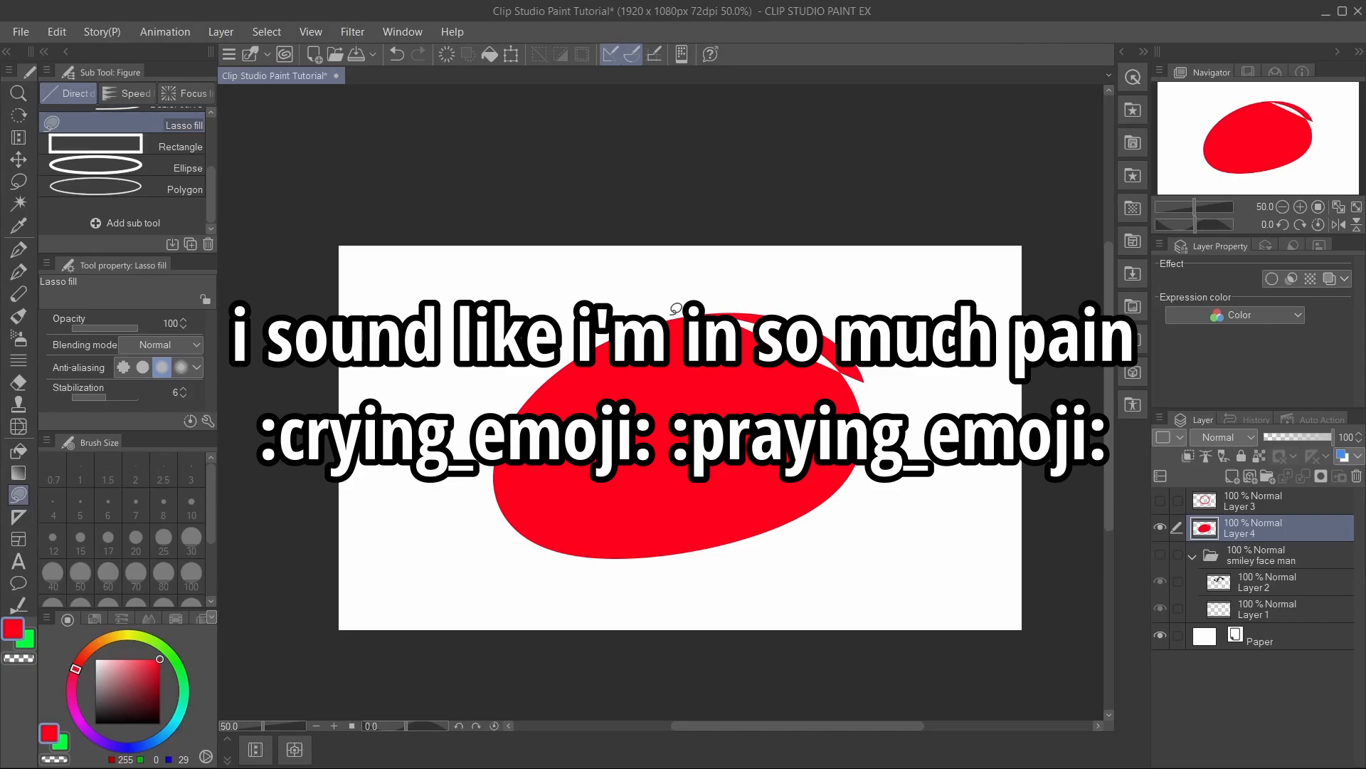
{"action": "key", "text": "ctrl+z"}
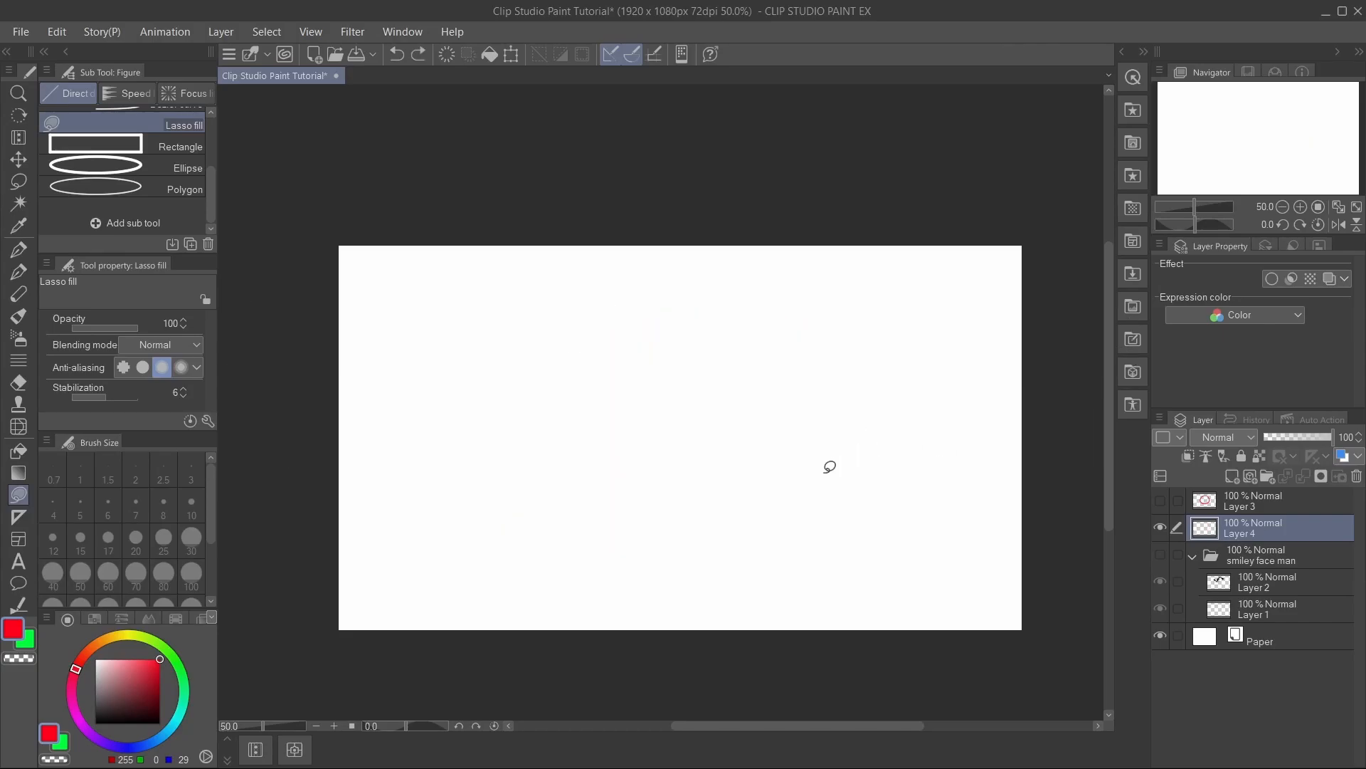
- Test a red rectangle outline and a red ellipse outline on Layer 4, undoing both
{"action": "left_click", "coordinate": [181, 146]}
{"action": "left_click_drag", "start_coordinate": [433, 261], "coordinate": [759, 414]}
{"action": "key", "text": "ctrl+z"}
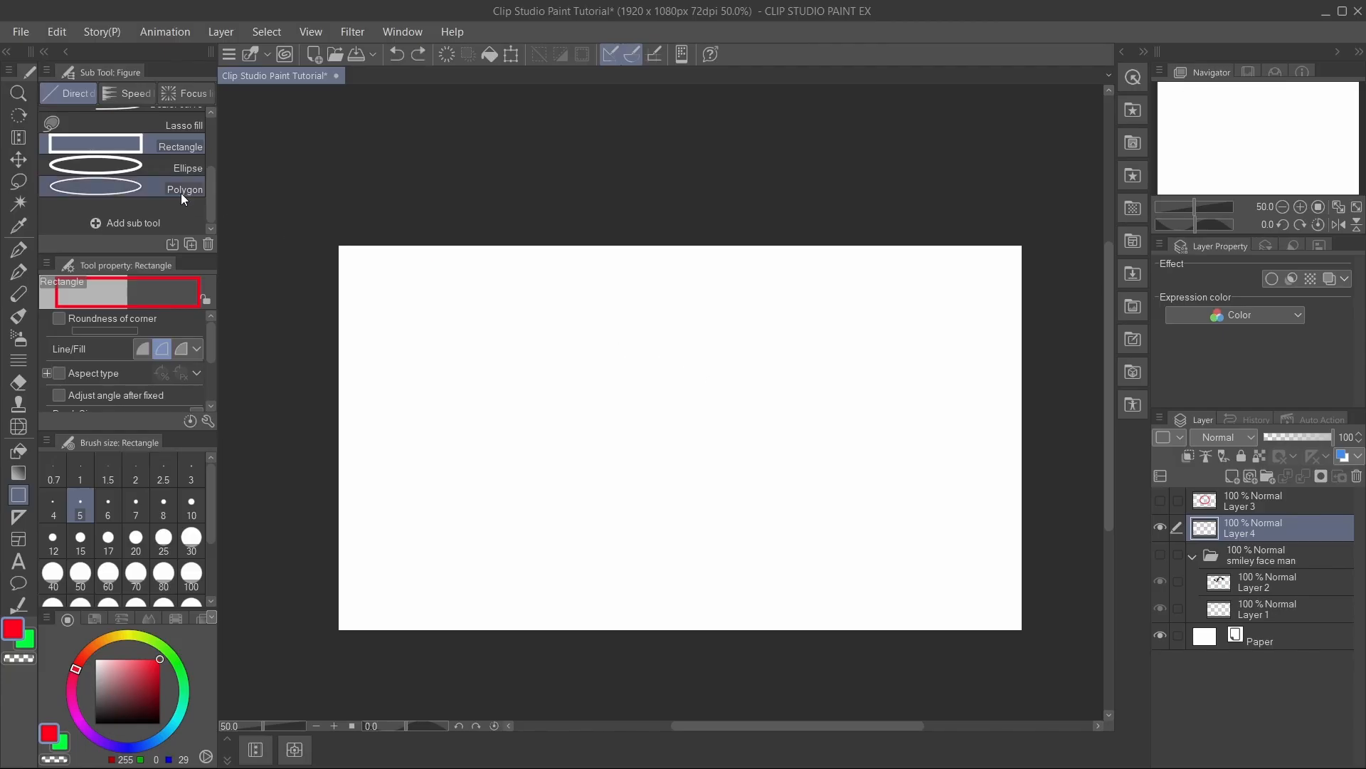
{"action": "left_click", "coordinate": [178, 166]}
{"action": "left_click_drag", "start_coordinate": [368, 314], "coordinate": [709, 461]}
{"action": "left_click", "coordinate": [635, 386]}
{"action": "key", "text": "ctrl+z"}
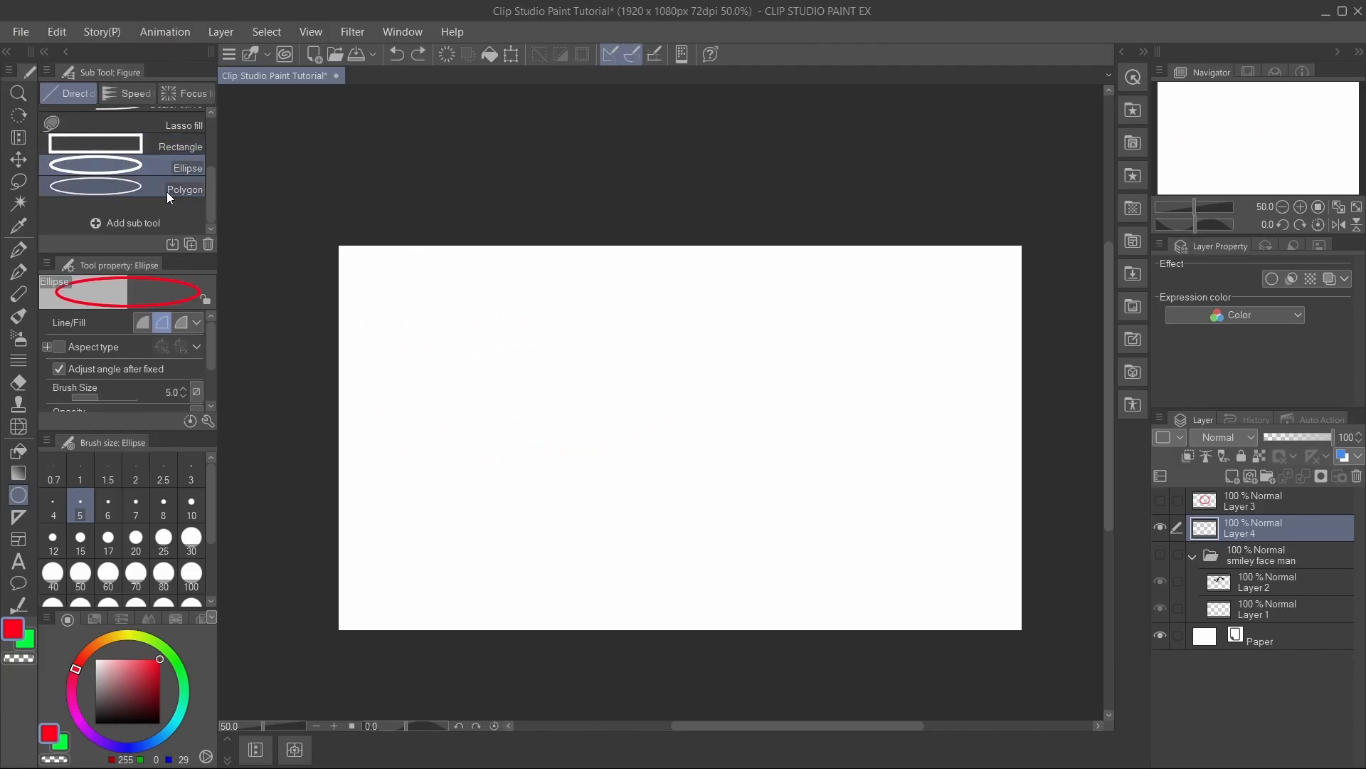
- Test the Polygon sub tool on Layer 4 with the ellipse and the hexagon figure, rotating each outline and undoing both
{"action": "left_click", "coordinate": [167, 189]}
{"action": "mouse_move", "coordinate": [435, 313]}
{"action": "left_mouse_down"}
{"action": "mouse_move", "coordinate": [719, 424]}
{"action": "mouse_move", "coordinate": [814, 526]}
{"action": "left_mouse_up"}
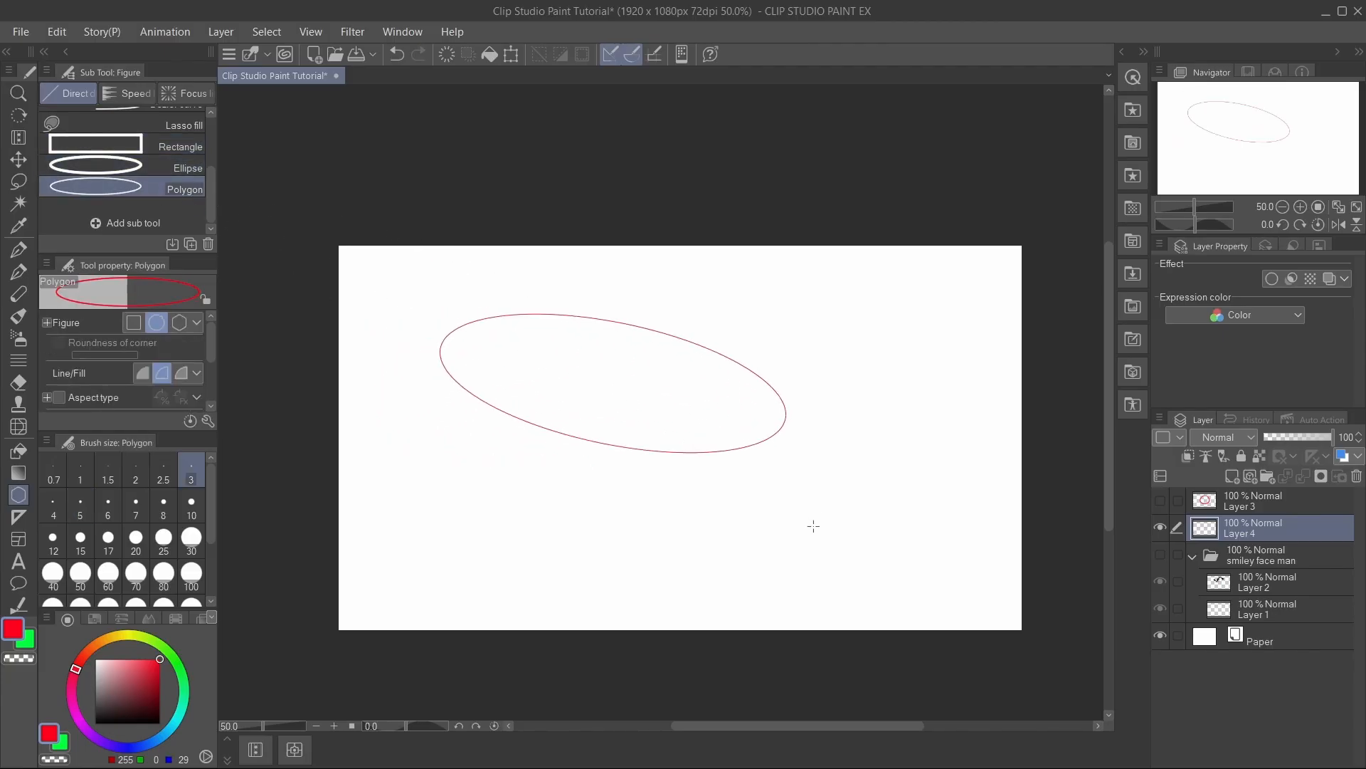
{"action": "left_click", "coordinate": [178, 323]}
{"action": "key", "text": "ctrl+z"}
{"action": "left_click_drag", "start_coordinate": [598, 343], "coordinate": [773, 397]}
{"action": "left_click", "coordinate": [802, 458]}
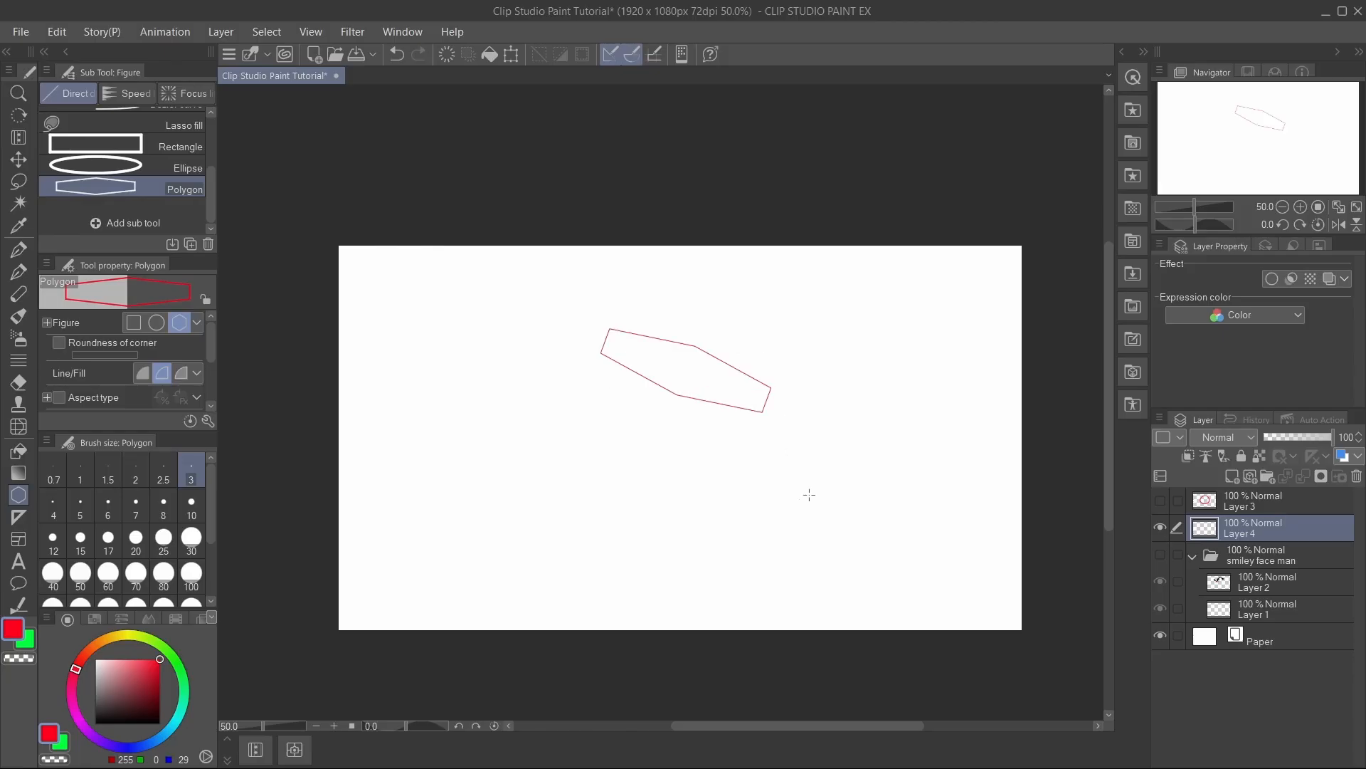
{"action": "key", "text": "ctrl+z"}
- Create a slanted linear ruler across Layer 4, undo the stray short ruler, and paint a thick red stroke along it with the 線画用強弱ペン pen
{"action": "left_click", "coordinate": [19, 516]}
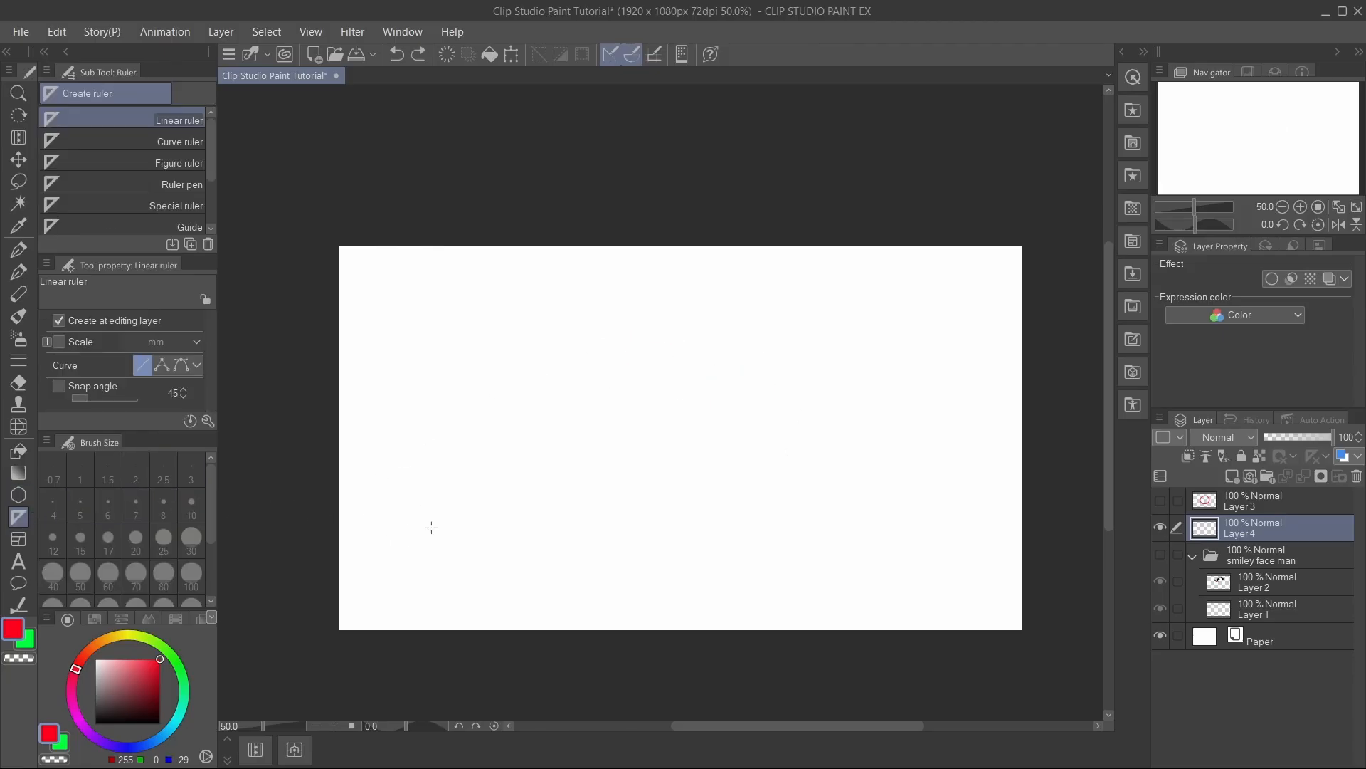
{"action": "left_click_drag", "start_coordinate": [449, 457], "coordinate": [962, 375]}
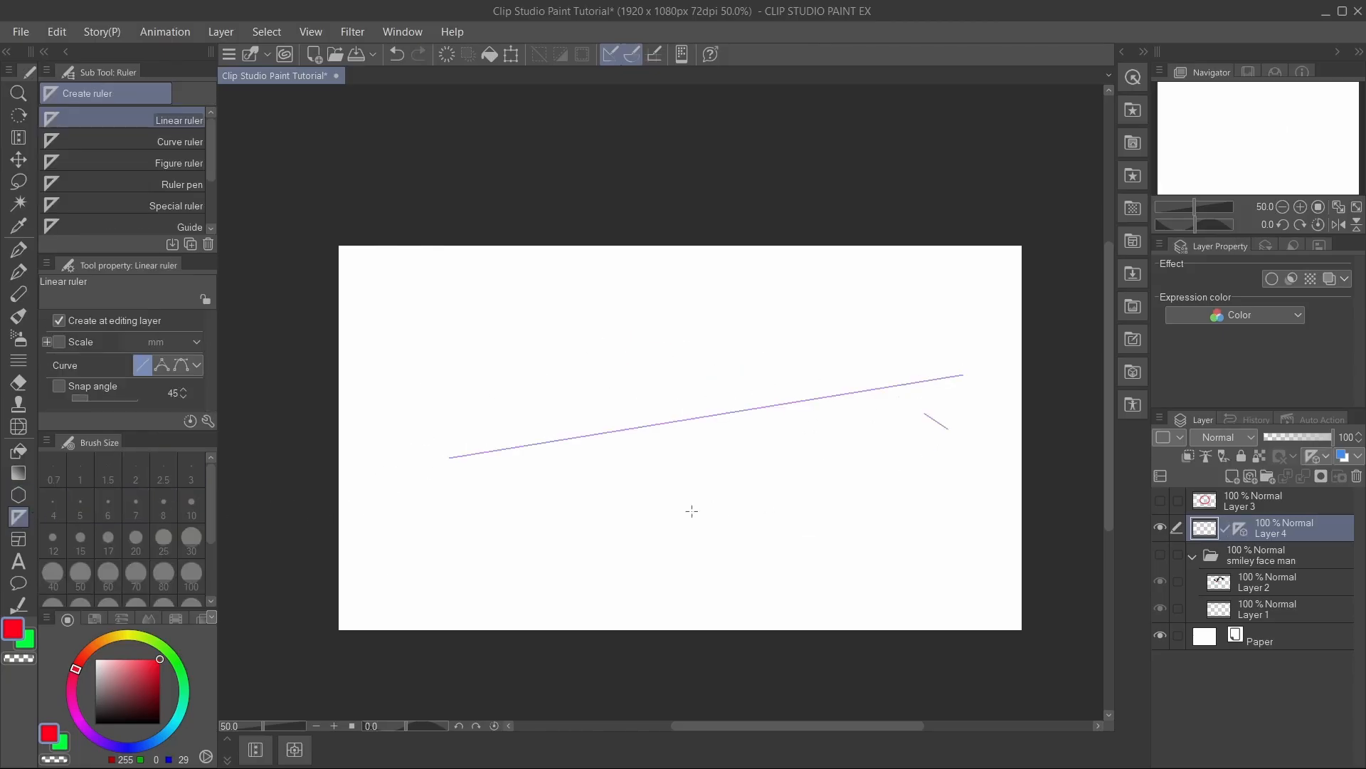
{"action": "key", "text": "ctrl+z"}
{"action": "left_click", "coordinate": [18, 249]}
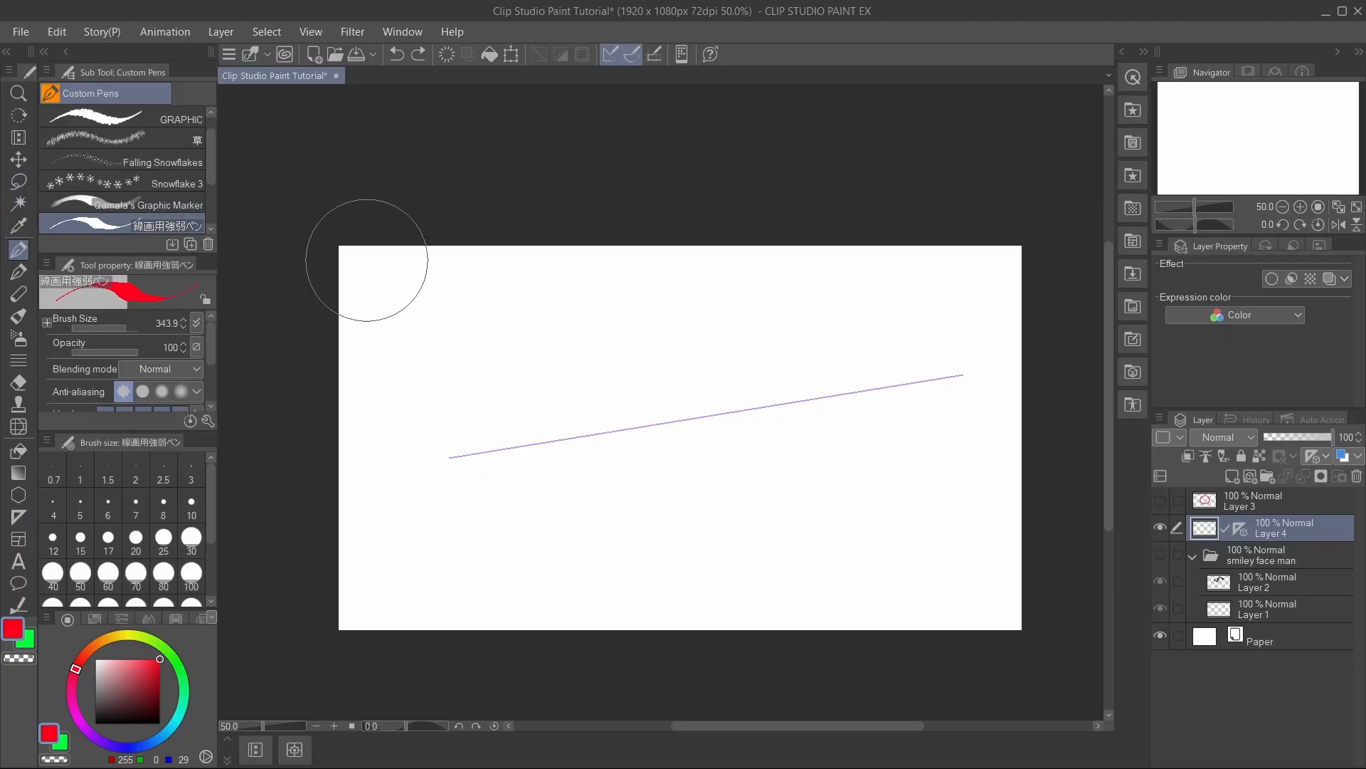
{"action": "mouse_move", "coordinate": [451, 457]}
{"action": "left_mouse_down"}
{"action": "mouse_move", "coordinate": [585, 399]}
{"action": "mouse_move", "coordinate": [960, 375]}
{"action": "left_mouse_up"}
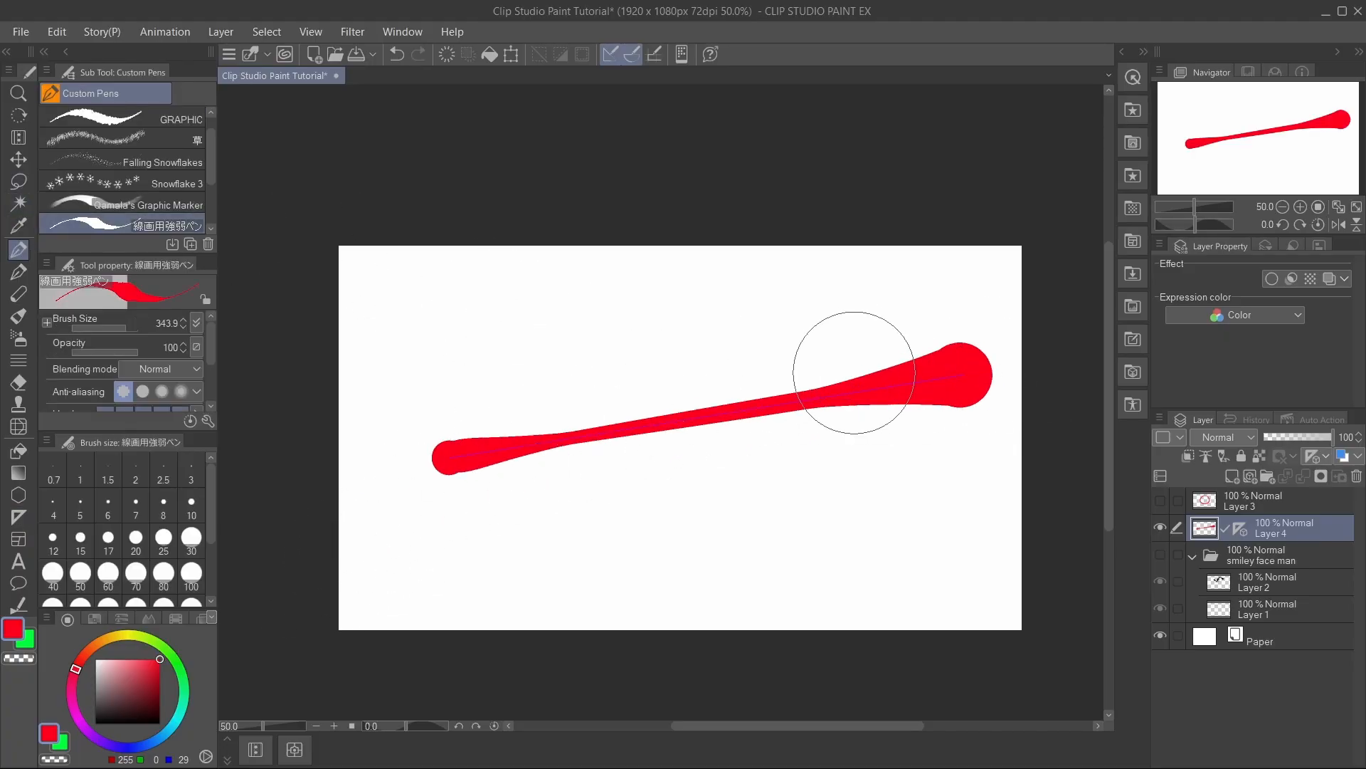
- Test strokes along the slanted linear ruler with the 線画用強弱ペン pen and the G-pen, undoing each stroke and the ruler
{"action": "key", "text": "ctrl+z"}
{"action": "mouse_move", "coordinate": [466, 448]}
{"action": "left_mouse_down"}
{"action": "mouse_move", "coordinate": [966, 350]}
{"action": "mouse_move", "coordinate": [616, 445]}
{"action": "mouse_move", "coordinate": [636, 455]}
{"action": "mouse_move", "coordinate": [824, 409]}
{"action": "left_mouse_up"}
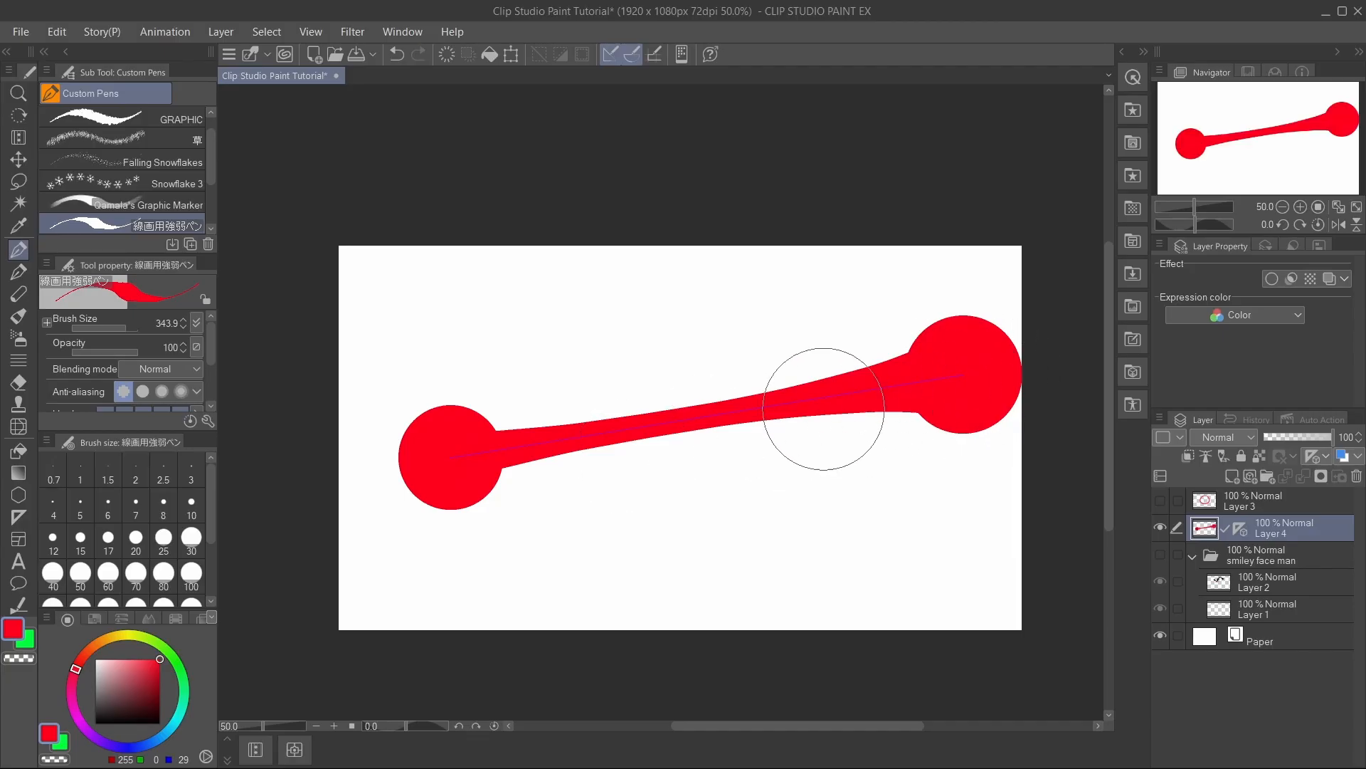
{"action": "key", "text": "ctrl+z"}
{"action": "left_click", "coordinate": [18, 271]}
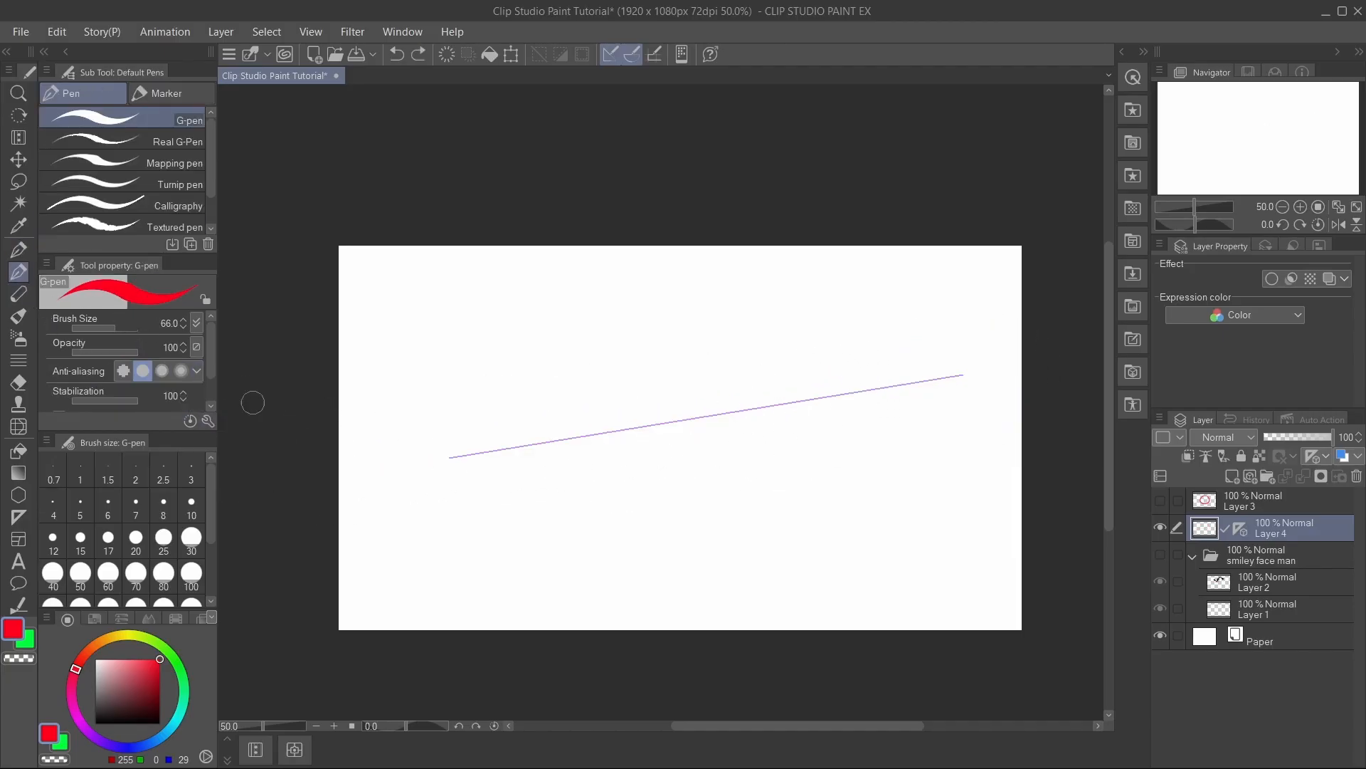
{"action": "left_click_drag", "start_coordinate": [442, 467], "coordinate": [968, 375]}
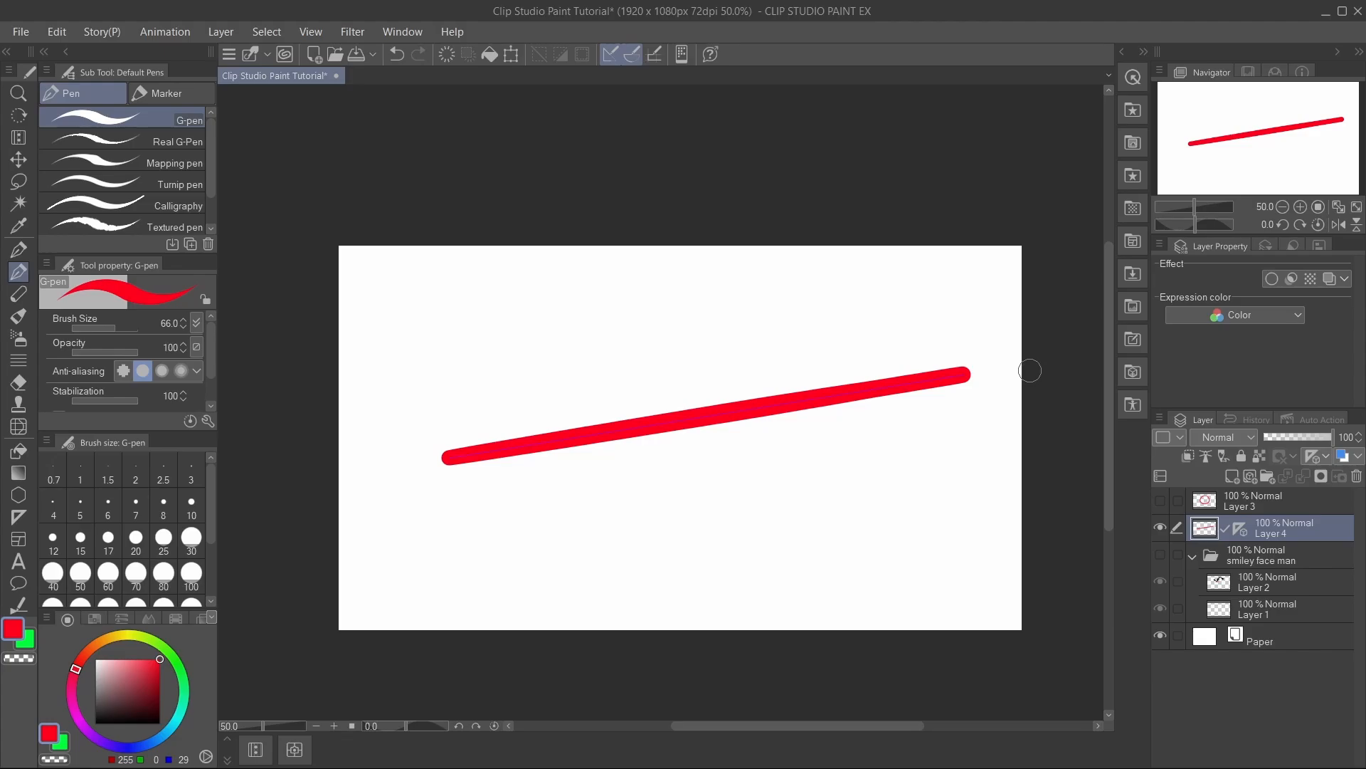
{"action": "key", "text": "ctrl+z"}
{"action": "key", "text": "ctrl+z"}
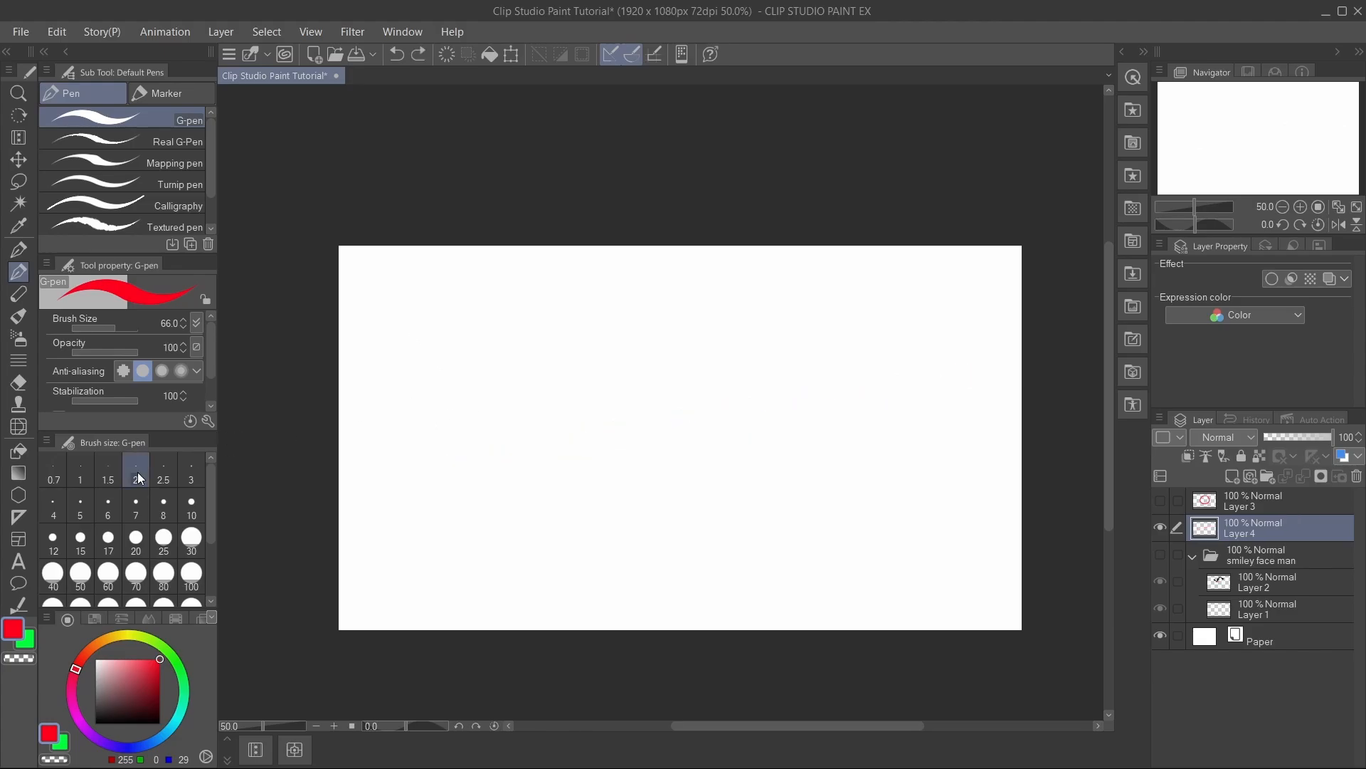
- Test the Curve ruler sub tool on Layer 4 with a closed teardrop-shaped curve through four points, undoing it
{"action": "left_click", "coordinate": [27, 511]}
{"action": "left_click", "coordinate": [186, 141]}
{"action": "left_click", "coordinate": [433, 323]}
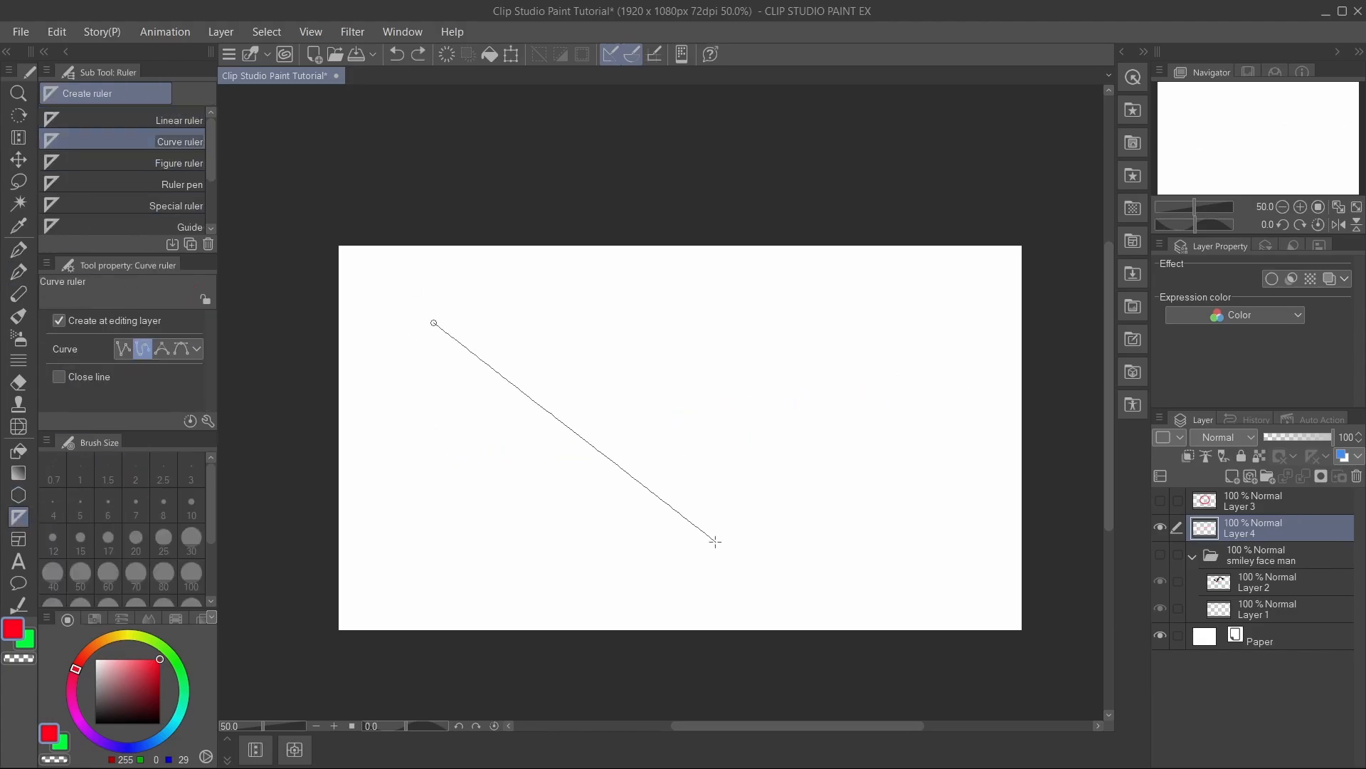
{"action": "left_click", "coordinate": [723, 548]}
{"action": "left_click", "coordinate": [871, 451]}
{"action": "left_click", "coordinate": [537, 305]}
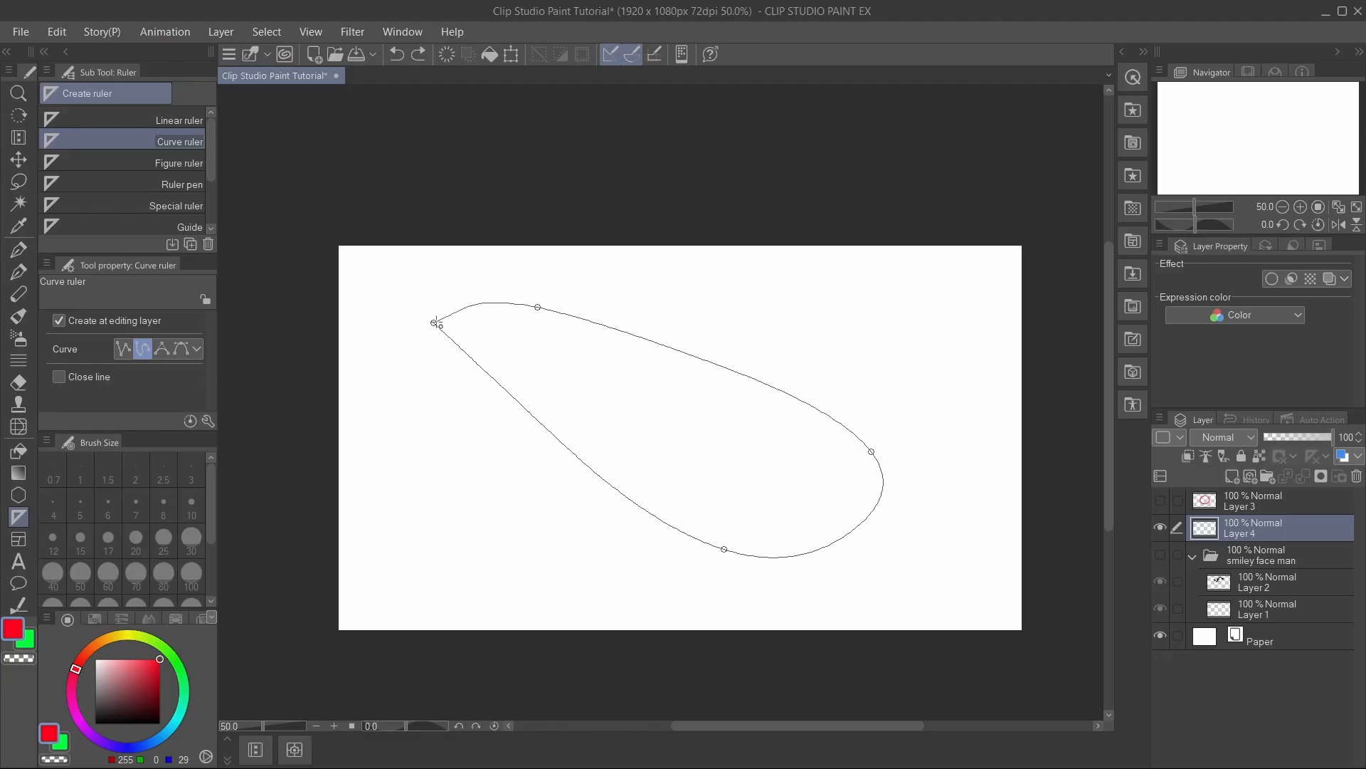
{"action": "double_click", "coordinate": [434, 322]}
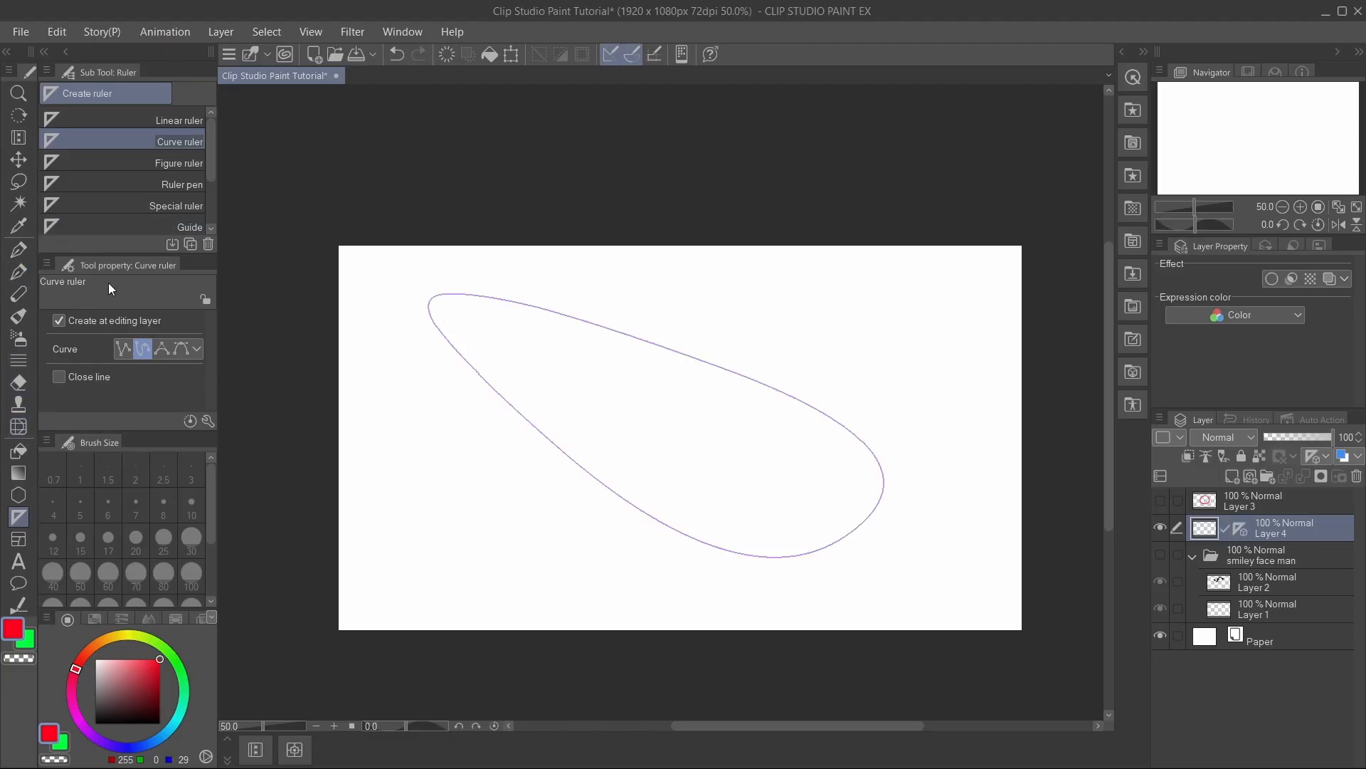
{"action": "key", "text": "ctrl+z"}
- Test a slanted Parallel line special ruler across Layer 4, undoing it
{"action": "left_click", "coordinate": [198, 205]}
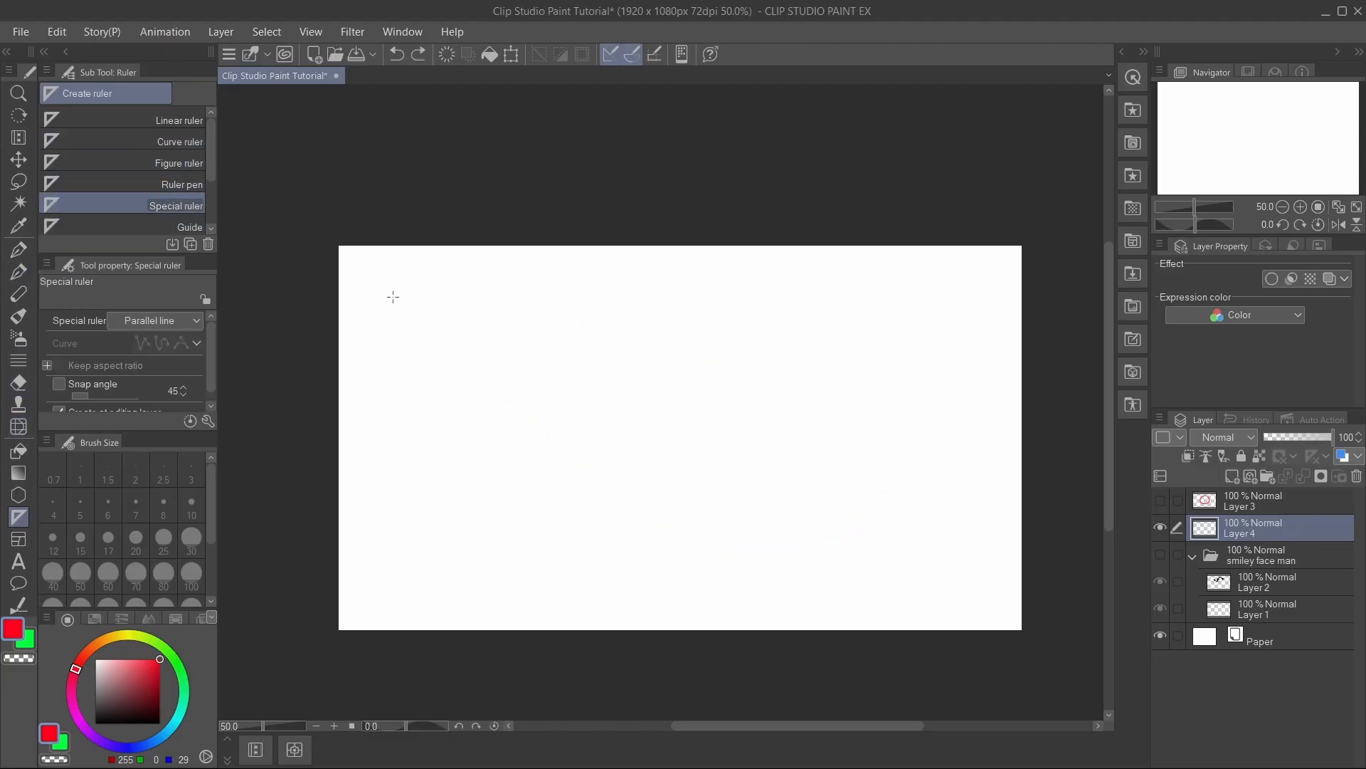
{"action": "left_click_drag", "start_coordinate": [508, 368], "coordinate": [782, 419]}
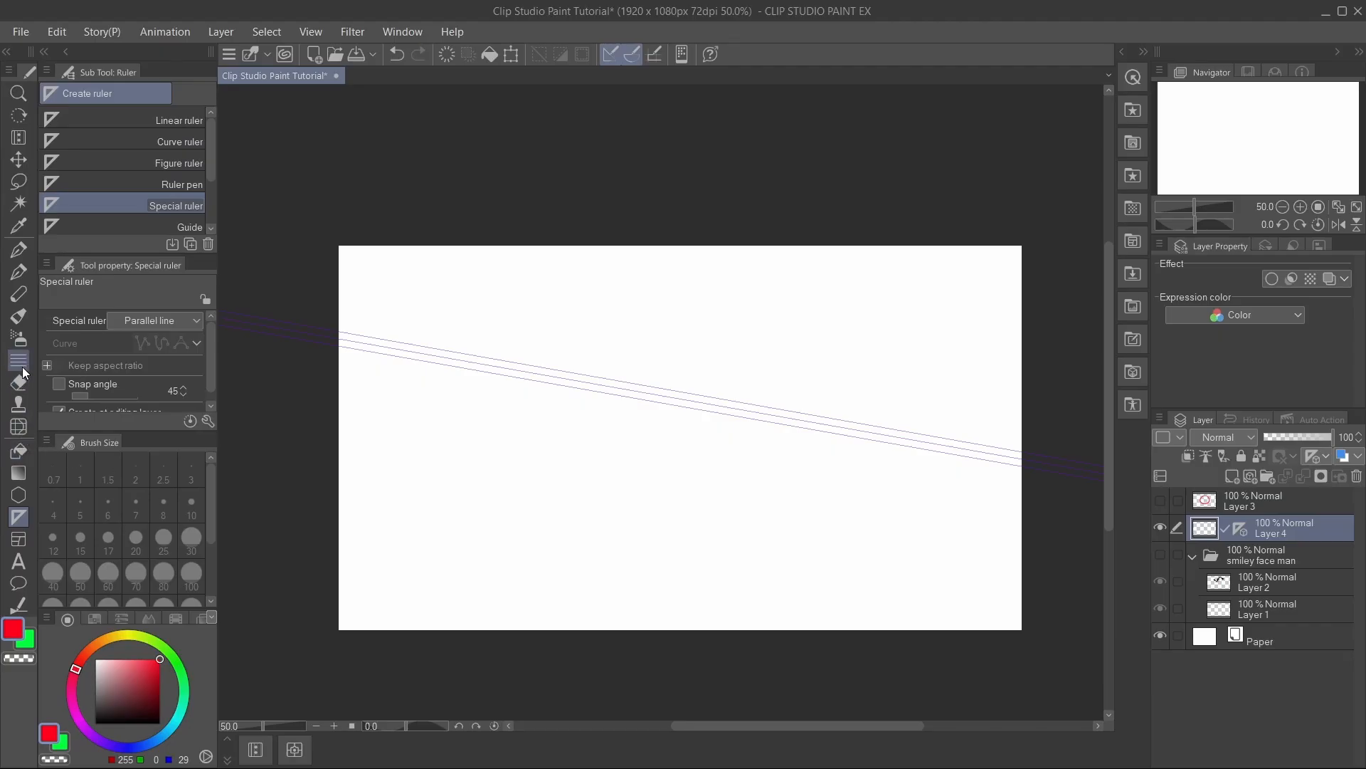
{"action": "left_click_drag", "start_coordinate": [211, 153], "coordinate": [224, 242]}
{"action": "key", "text": "ctrl+z"}
- Create a near-vertical two-line symmetrical ruler through the canvas centre and paint a mirrored red face along it with the G-pen
{"action": "left_click", "coordinate": [191, 171]}
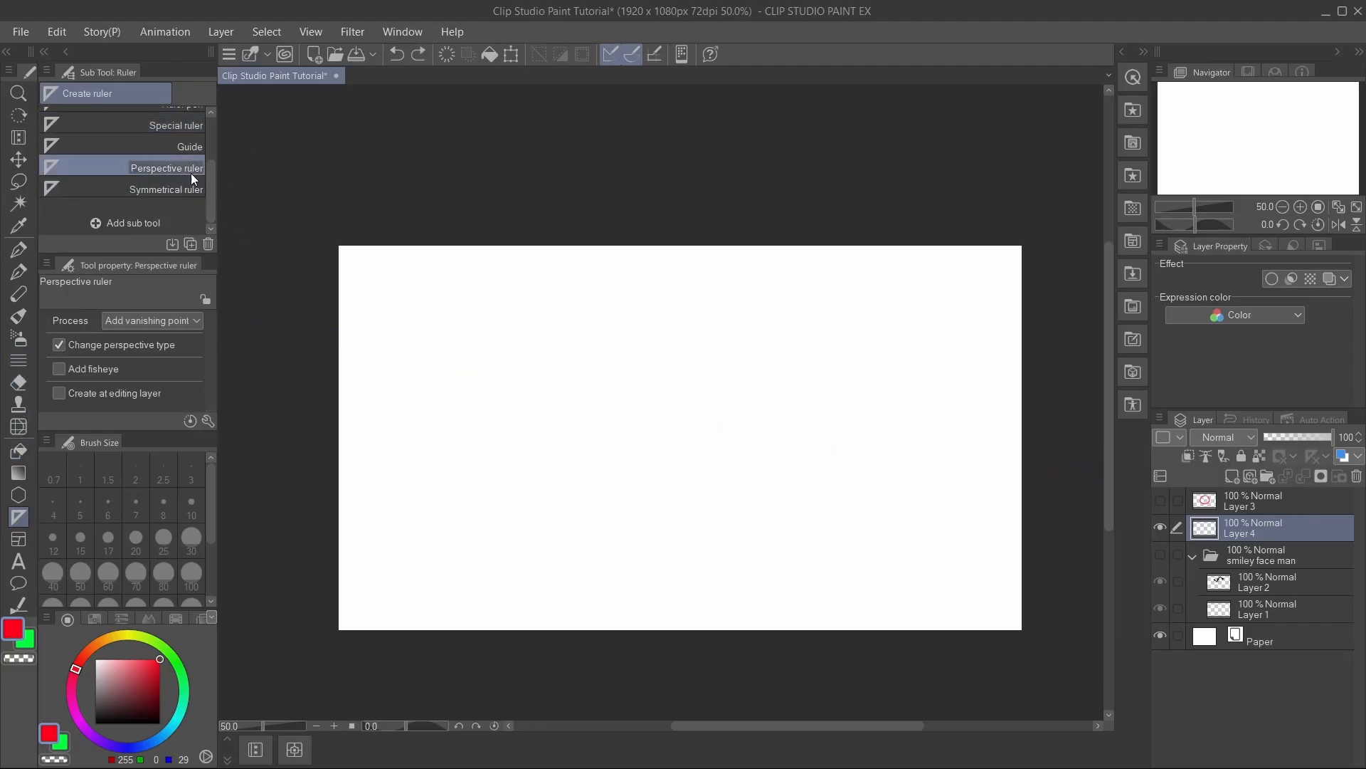
{"action": "left_click", "coordinate": [189, 188]}
{"action": "left_click_drag", "start_coordinate": [714, 200], "coordinate": [699, 691]}
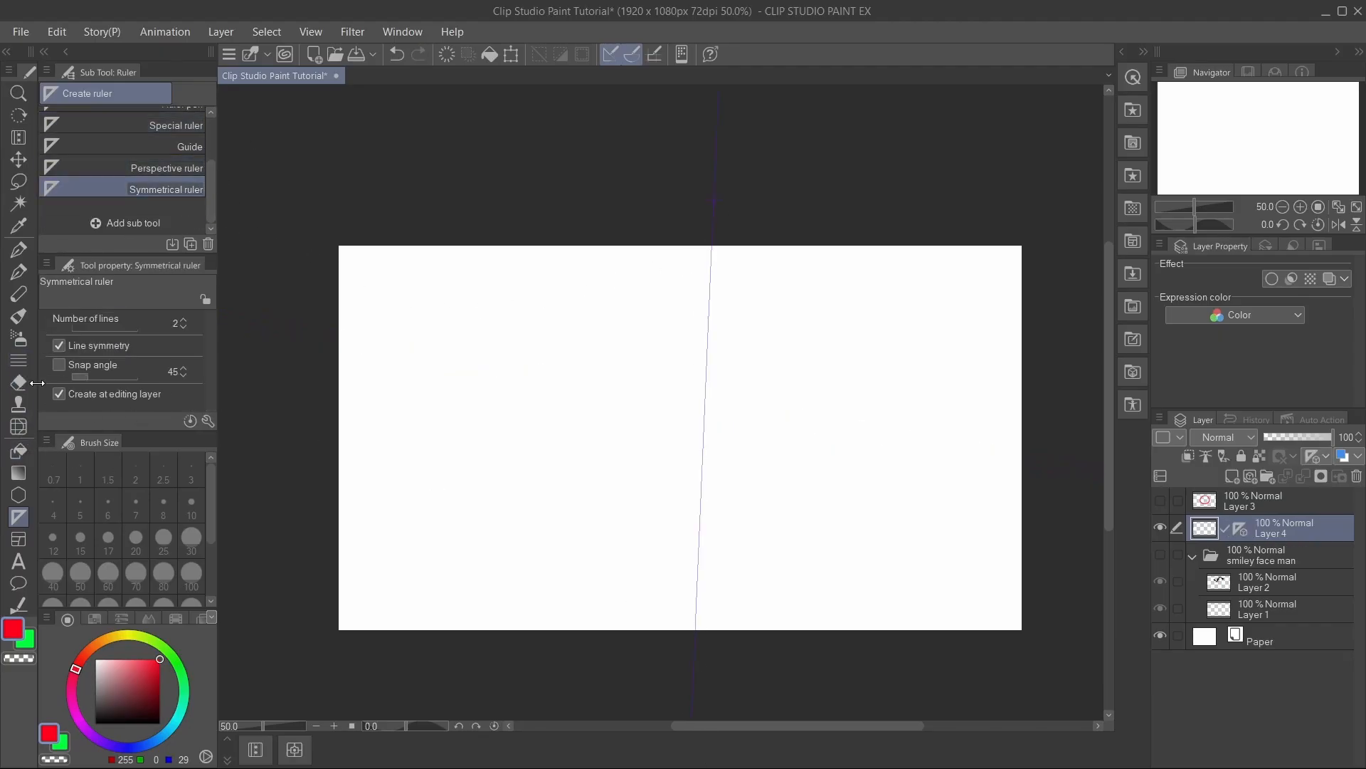
{"action": "left_click", "coordinate": [19, 271]}
{"action": "left_click_drag", "start_coordinate": [627, 318], "coordinate": [690, 524]}
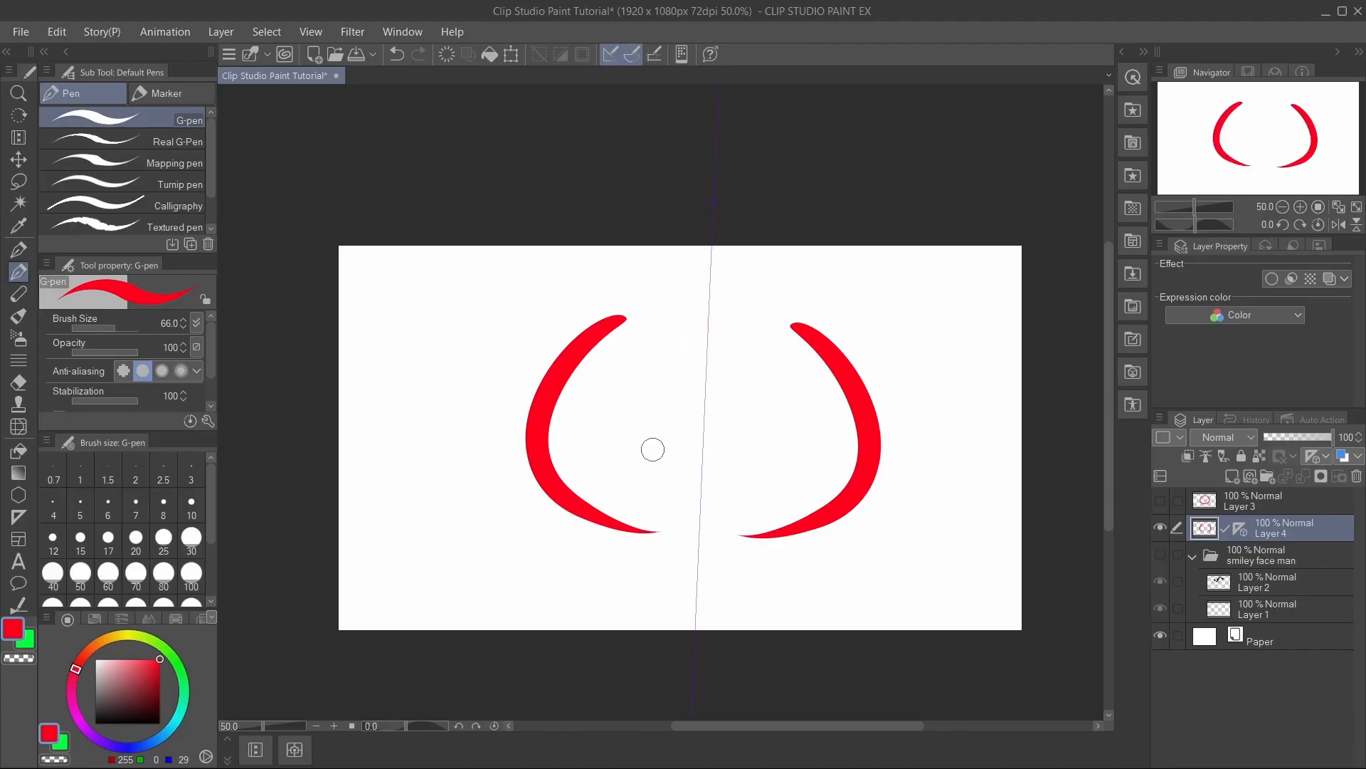
{"action": "mouse_move", "coordinate": [704, 391]}
{"action": "left_mouse_down"}
{"action": "mouse_move", "coordinate": [722, 396]}
{"action": "mouse_move", "coordinate": [705, 514]}
{"action": "left_mouse_up"}
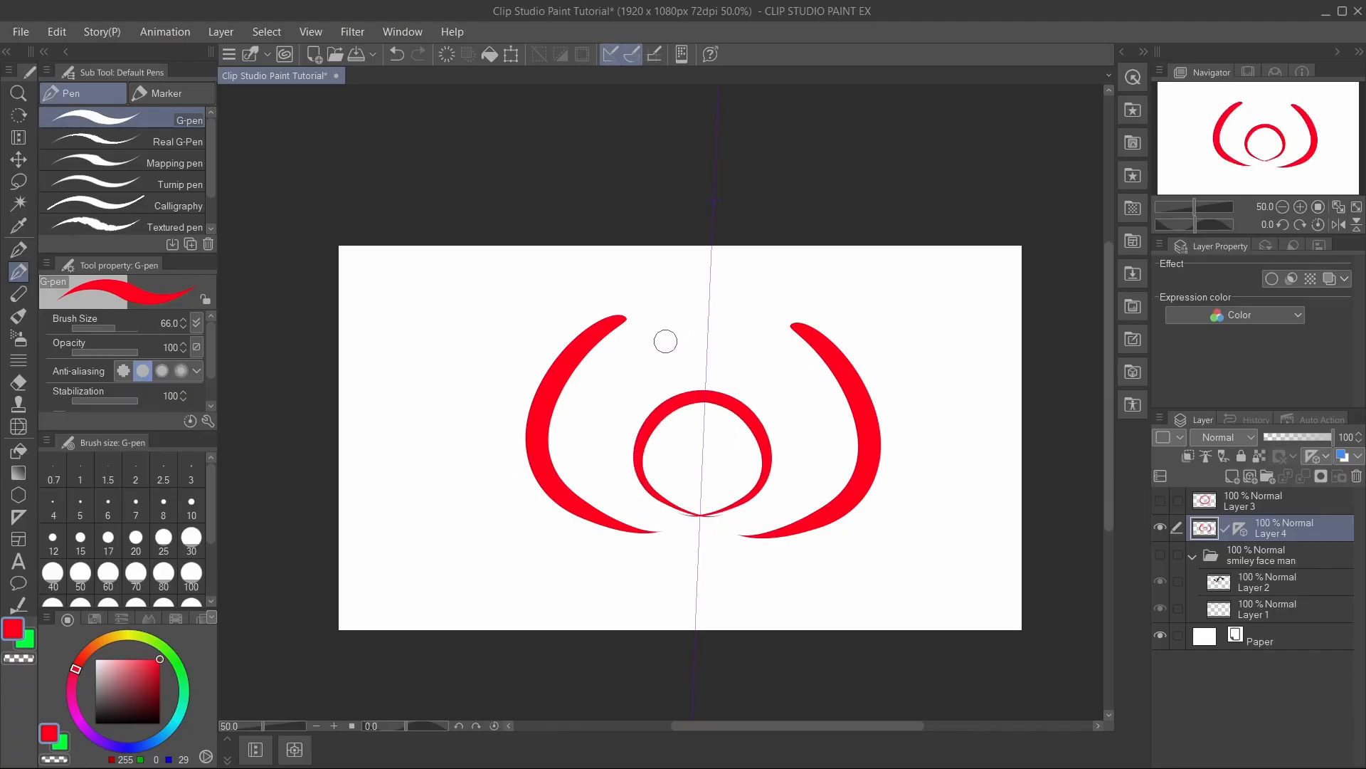
{"action": "mouse_move", "coordinate": [635, 358]}
{"action": "left_mouse_down"}
{"action": "mouse_move", "coordinate": [601, 383]}
{"action": "mouse_move", "coordinate": [644, 345]}
{"action": "left_mouse_up"}
{"action": "key", "text": "ctrl+z"}
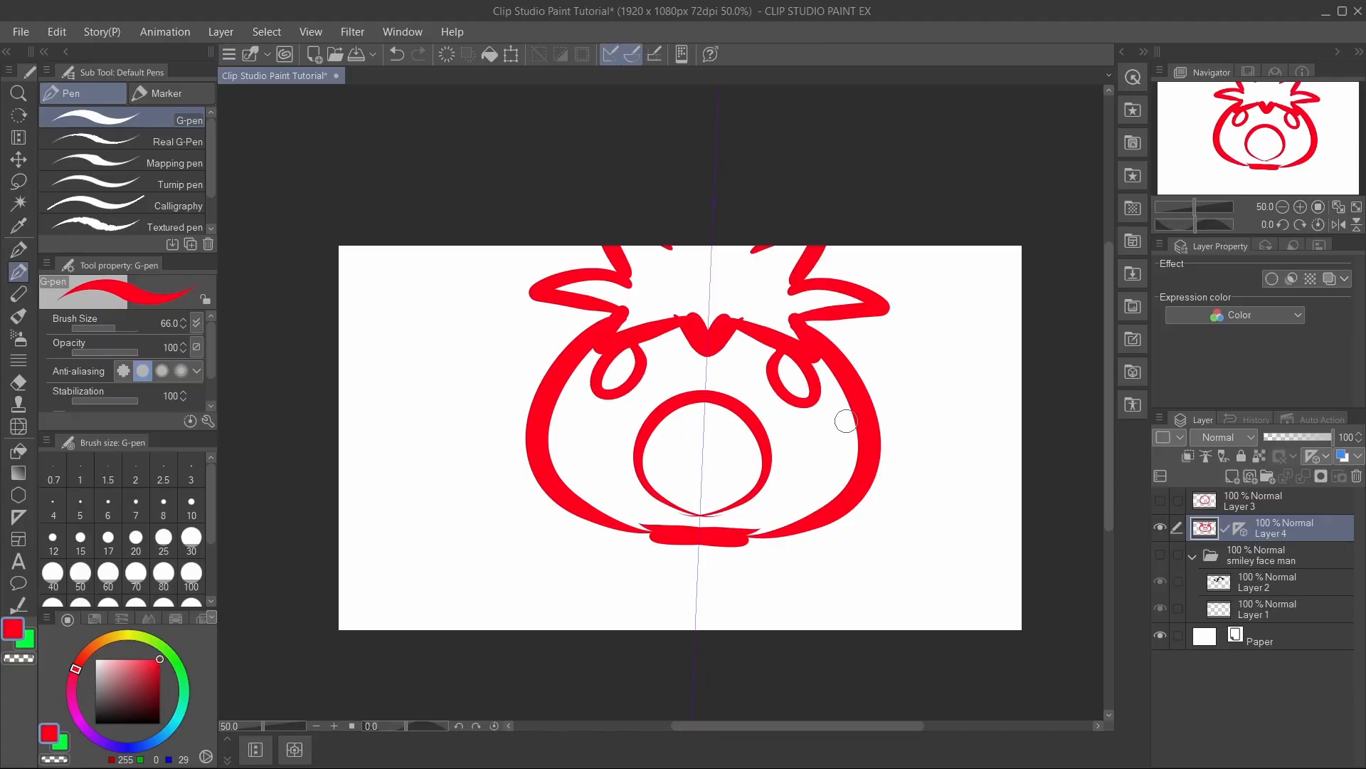
- Undo all the mirrored face strokes and the symmetrical ruler
{"action": "key", "text": "ctrl+z"}
{"action": "key", "text": "ctrl+z"}
{"action": "key", "text": "ctrl+z"}
{"action": "key", "text": "ctrl+z"}
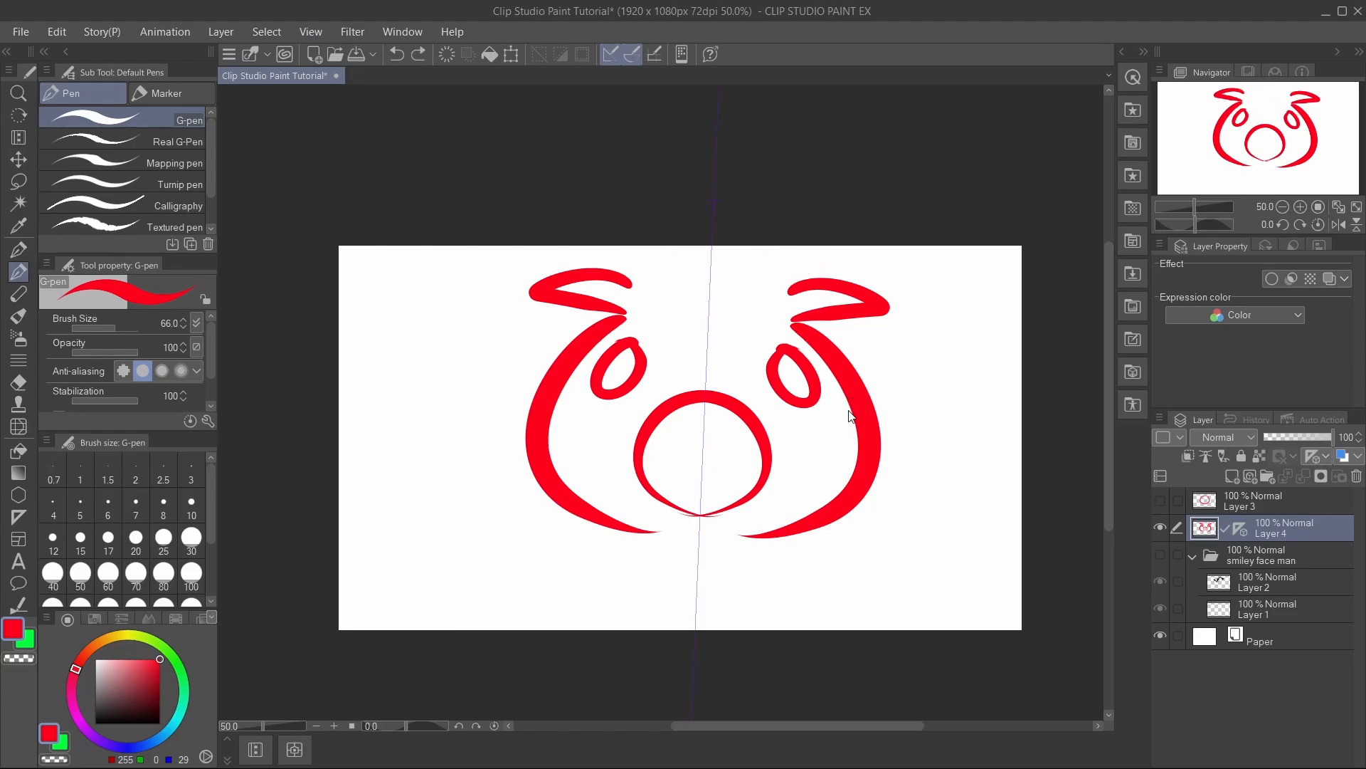
{"action": "key", "text": "ctrl+z"}
{"action": "key", "text": "ctrl+z"}
{"action": "key", "text": "ctrl+z"}
{"action": "key", "text": "ctrl+z"}
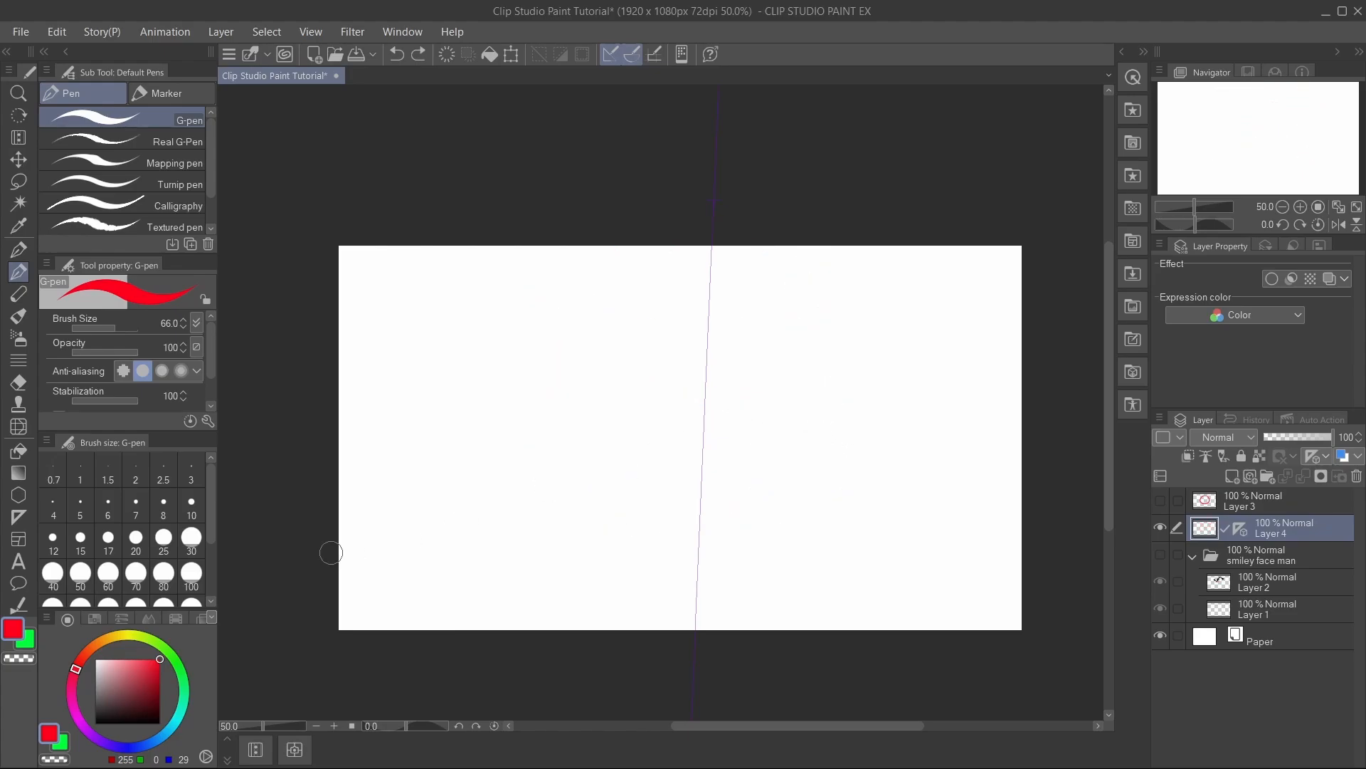
{"action": "left_click", "coordinate": [21, 516]}
{"action": "key", "text": "ctrl+z"}
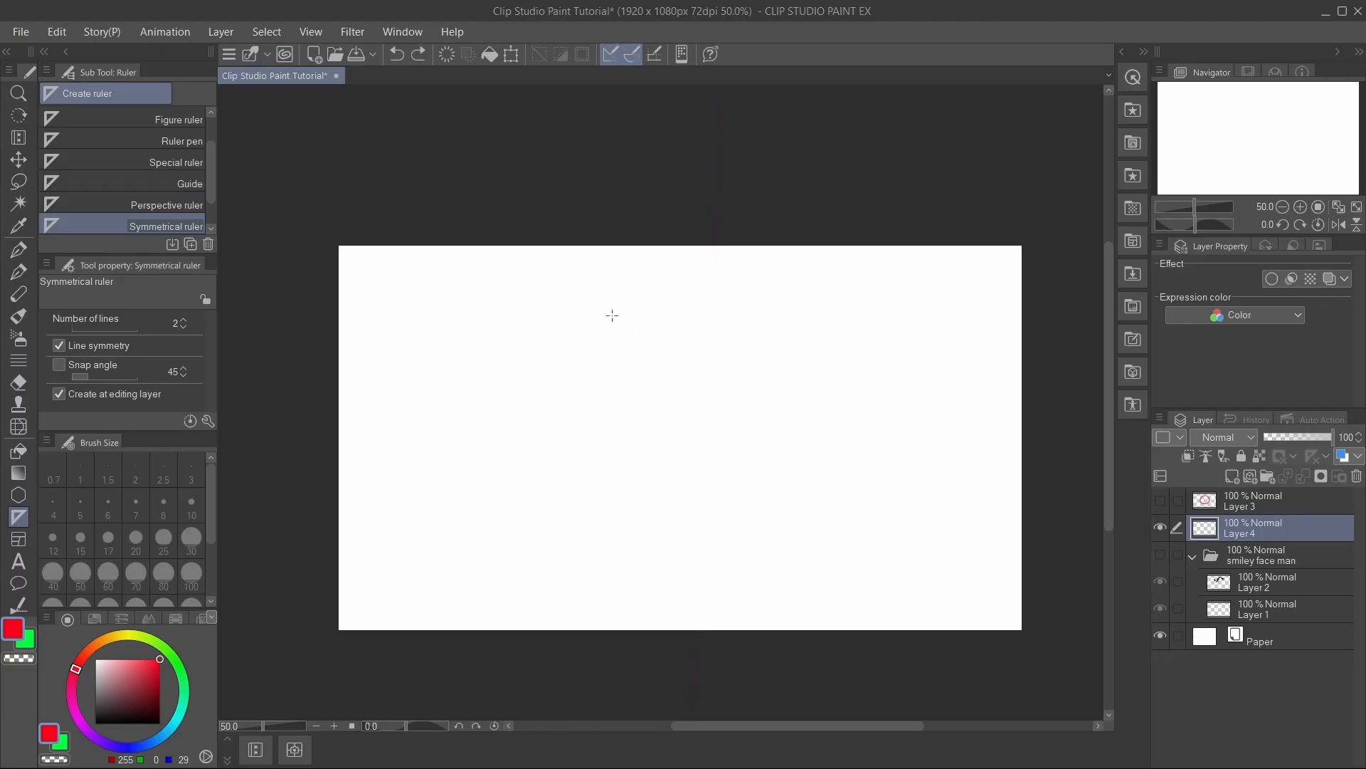
- Create a perspective ruler with its vanishing point near the canvas centre, undoing a first attempt with the point below the canvas
{"action": "left_click", "coordinate": [192, 205]}
{"action": "left_click_drag", "start_coordinate": [628, 249], "coordinate": [667, 570]}
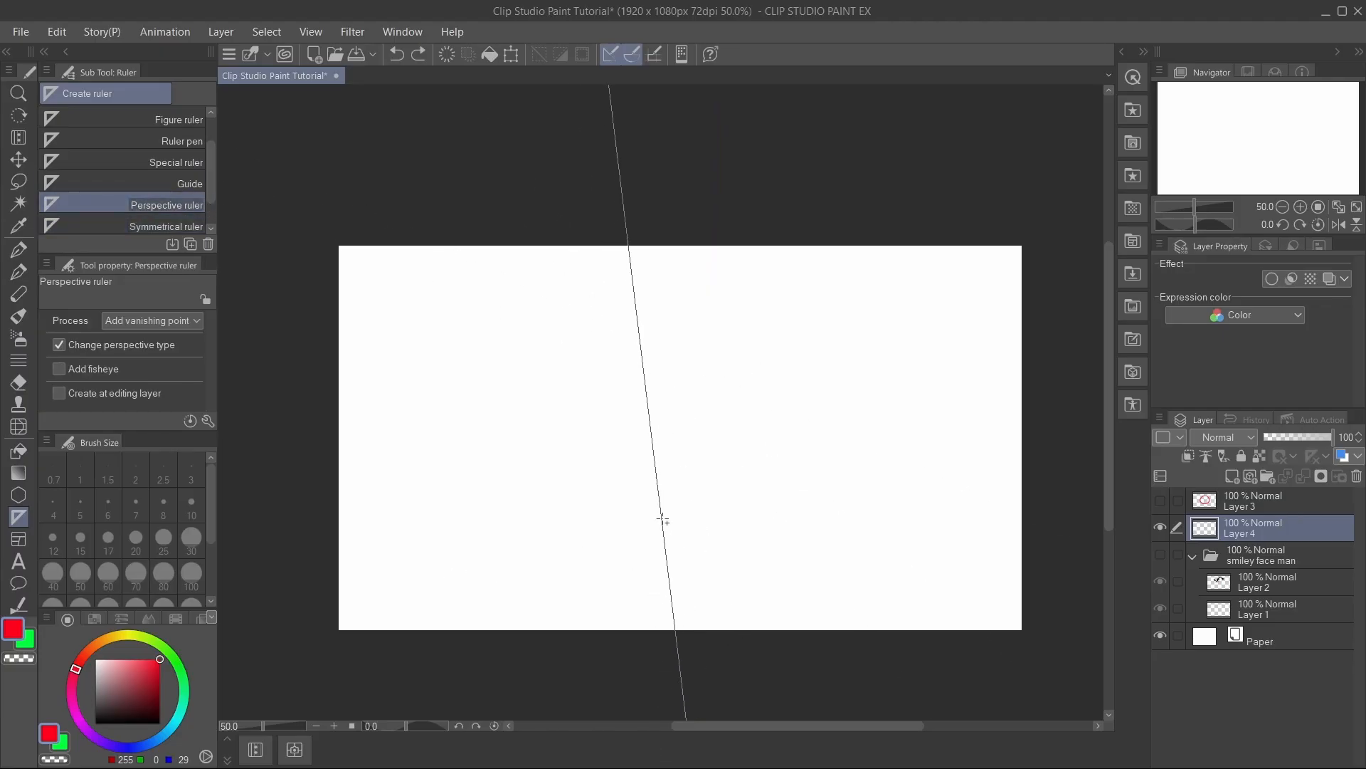
{"action": "left_click_drag", "start_coordinate": [691, 629], "coordinate": [713, 603]}
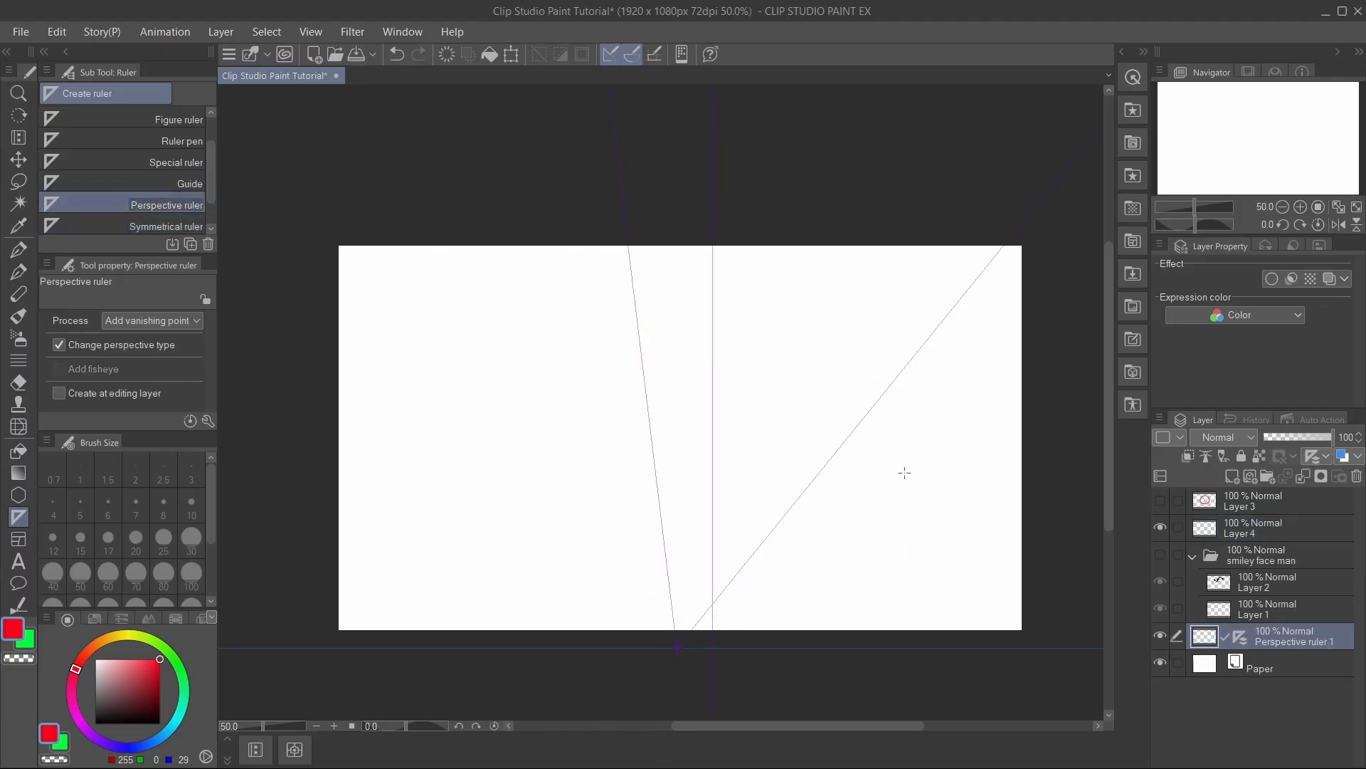
{"action": "key", "text": "ctrl+z"}
{"action": "left_click_drag", "start_coordinate": [640, 215], "coordinate": [683, 611]}
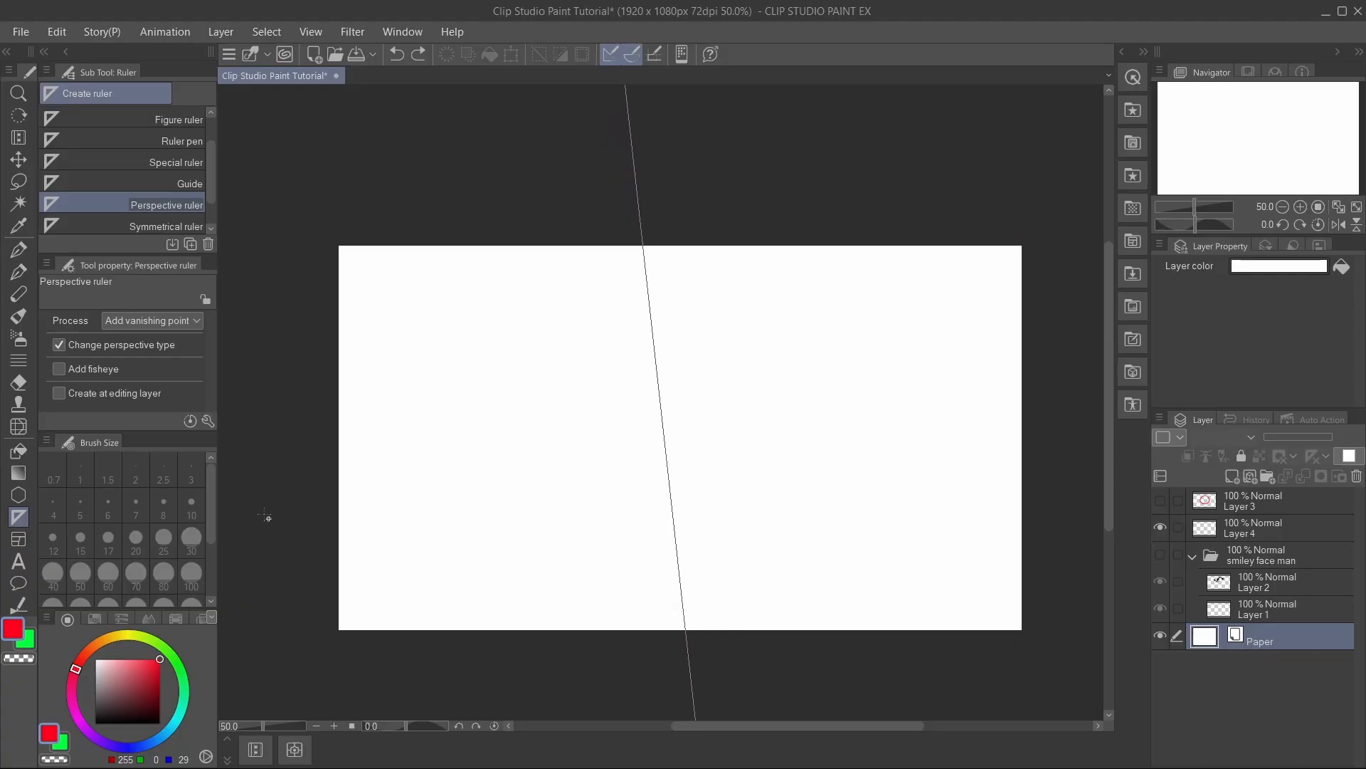
{"action": "left_click_drag", "start_coordinate": [274, 516], "coordinate": [1033, 383]}
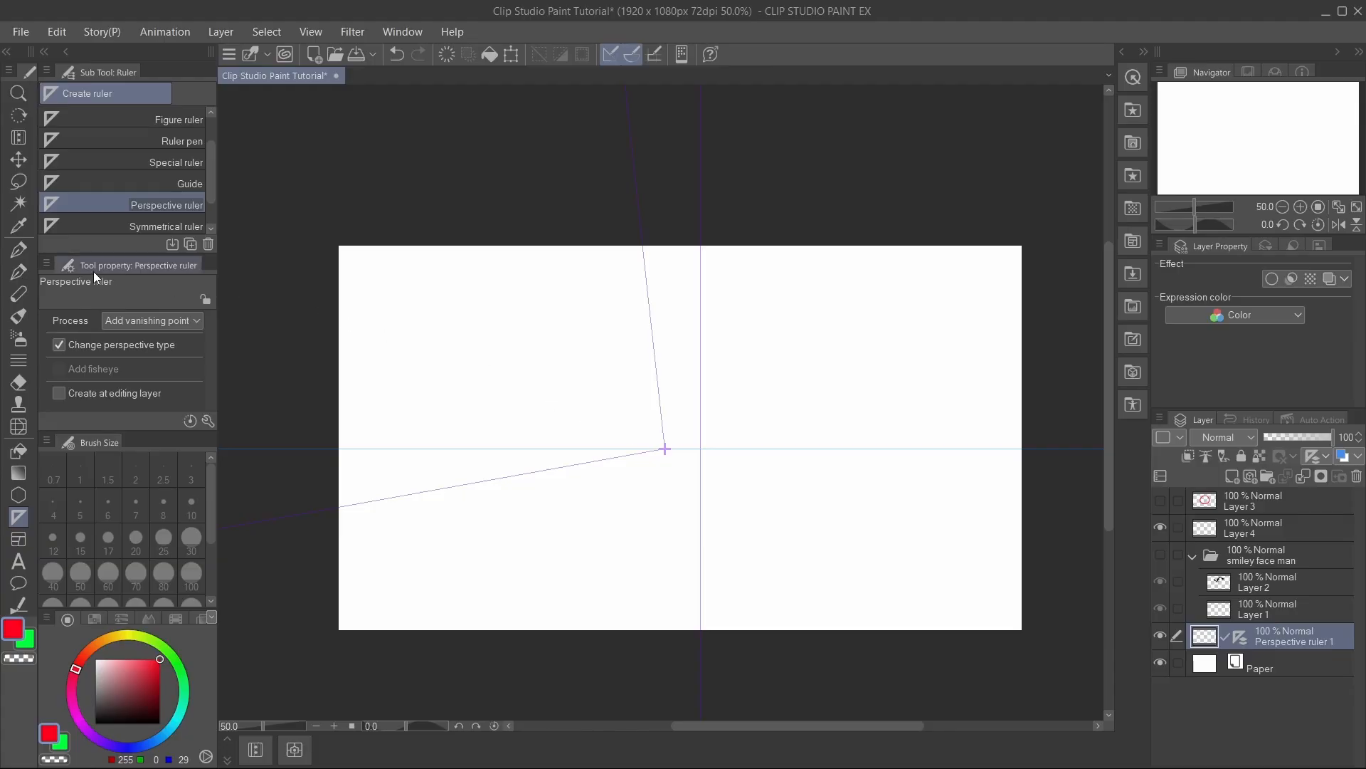
- Test thick vertical and horizontal strokes along the perspective ruler with the 線画用強弱ペン pen, undoing all of them
{"action": "left_click", "coordinate": [20, 251]}
{"action": "left_click_drag", "start_coordinate": [653, 292], "coordinate": [686, 435]}
{"action": "left_click_drag", "start_coordinate": [709, 283], "coordinate": [726, 503]}
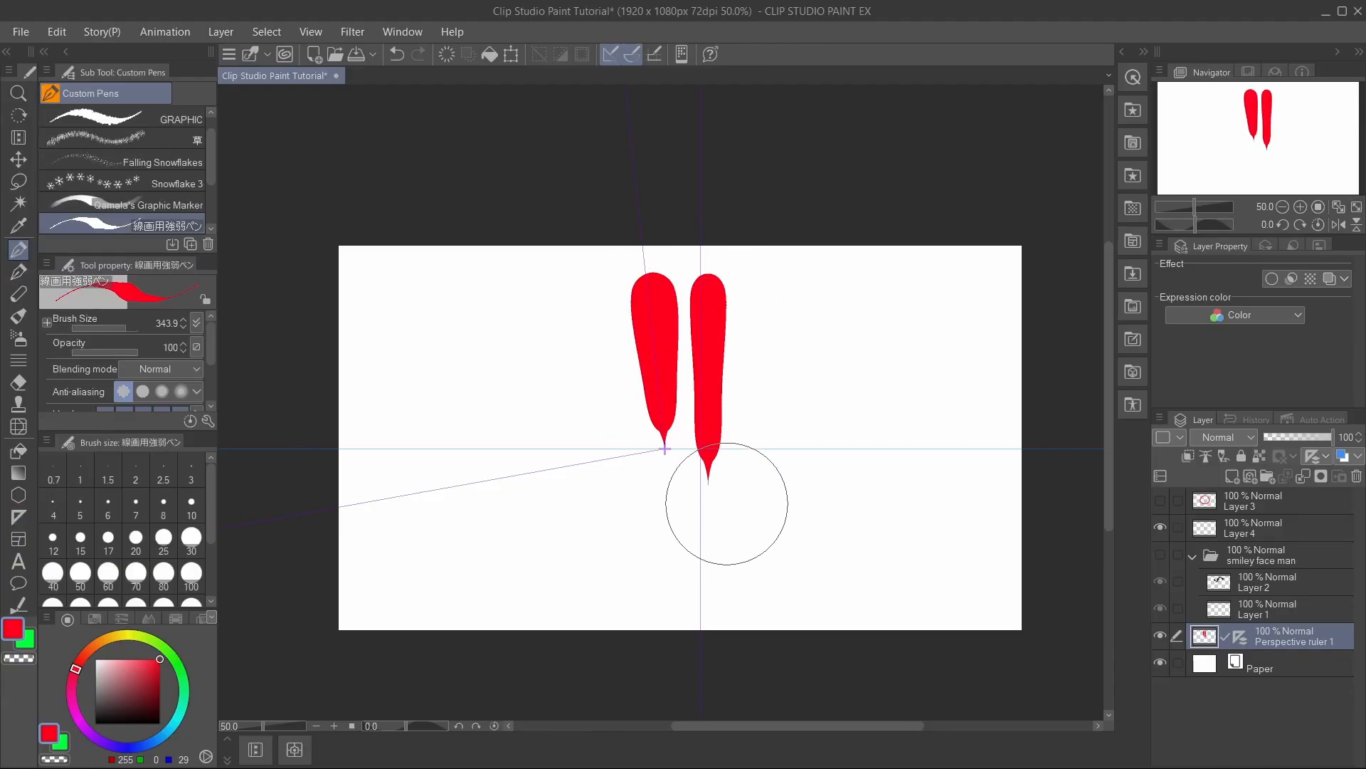
{"action": "left_click_drag", "start_coordinate": [643, 425], "coordinate": [823, 493]}
{"action": "left_click_drag", "start_coordinate": [610, 473], "coordinate": [958, 461]}
{"action": "key", "text": "ctrl+z"}
{"action": "key", "text": "ctrl+z"}
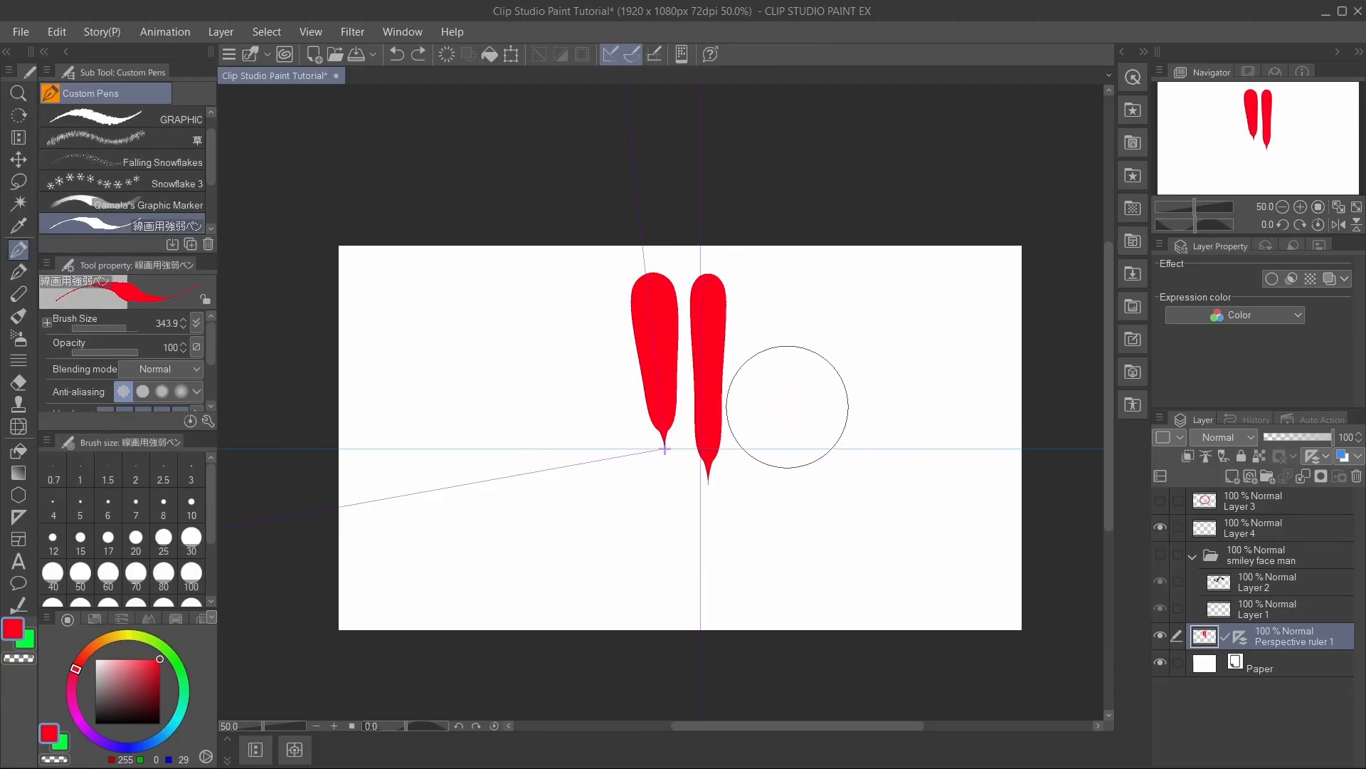
{"action": "key", "text": "ctrl+z"}
{"action": "key", "text": "p"}
{"action": "key", "text": "ctrl+z"}
- Paint red G-pen strokes from several directions through the perspective ruler's vanishing point
{"action": "left_click_drag", "start_coordinate": [700, 296], "coordinate": [672, 445]}
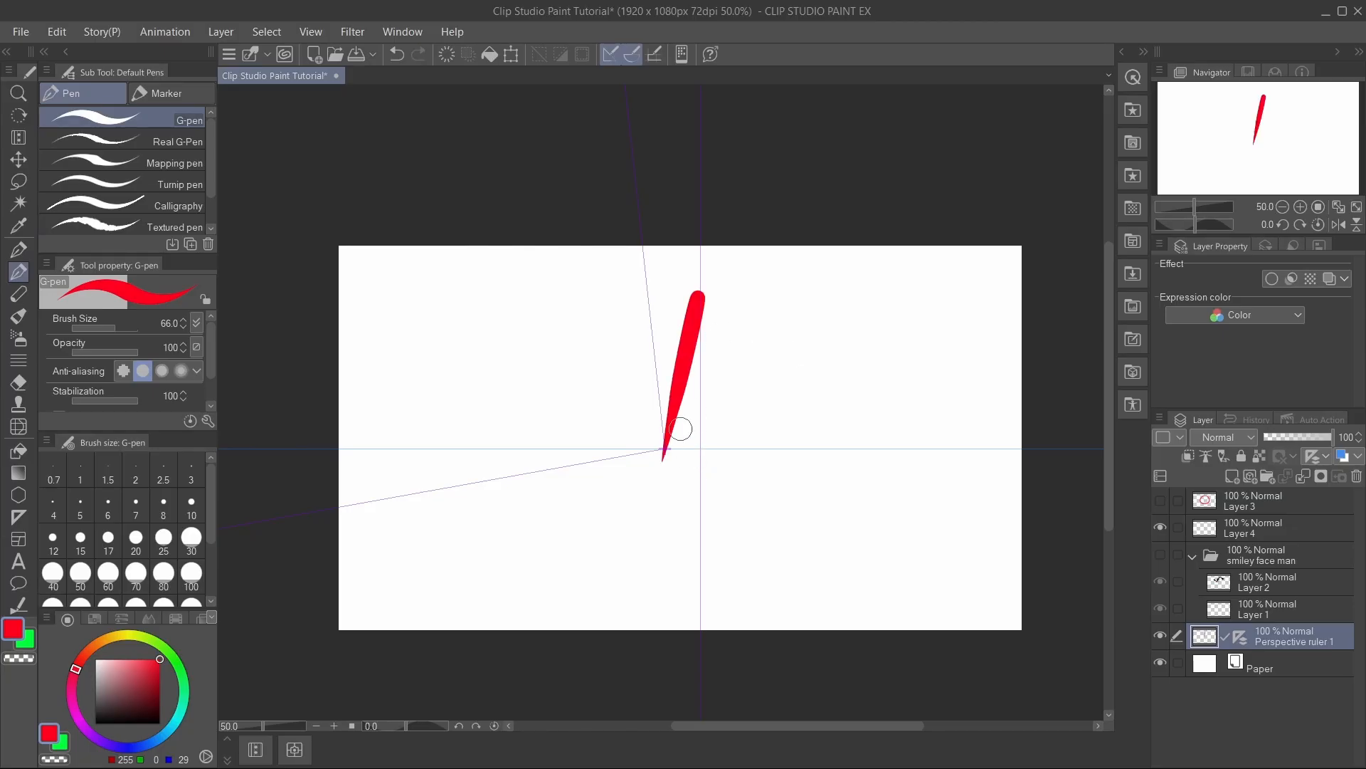
{"action": "left_click_drag", "start_coordinate": [632, 317], "coordinate": [669, 473]}
{"action": "left_click_drag", "start_coordinate": [552, 454], "coordinate": [775, 447]}
{"action": "left_click_drag", "start_coordinate": [861, 455], "coordinate": [580, 465]}
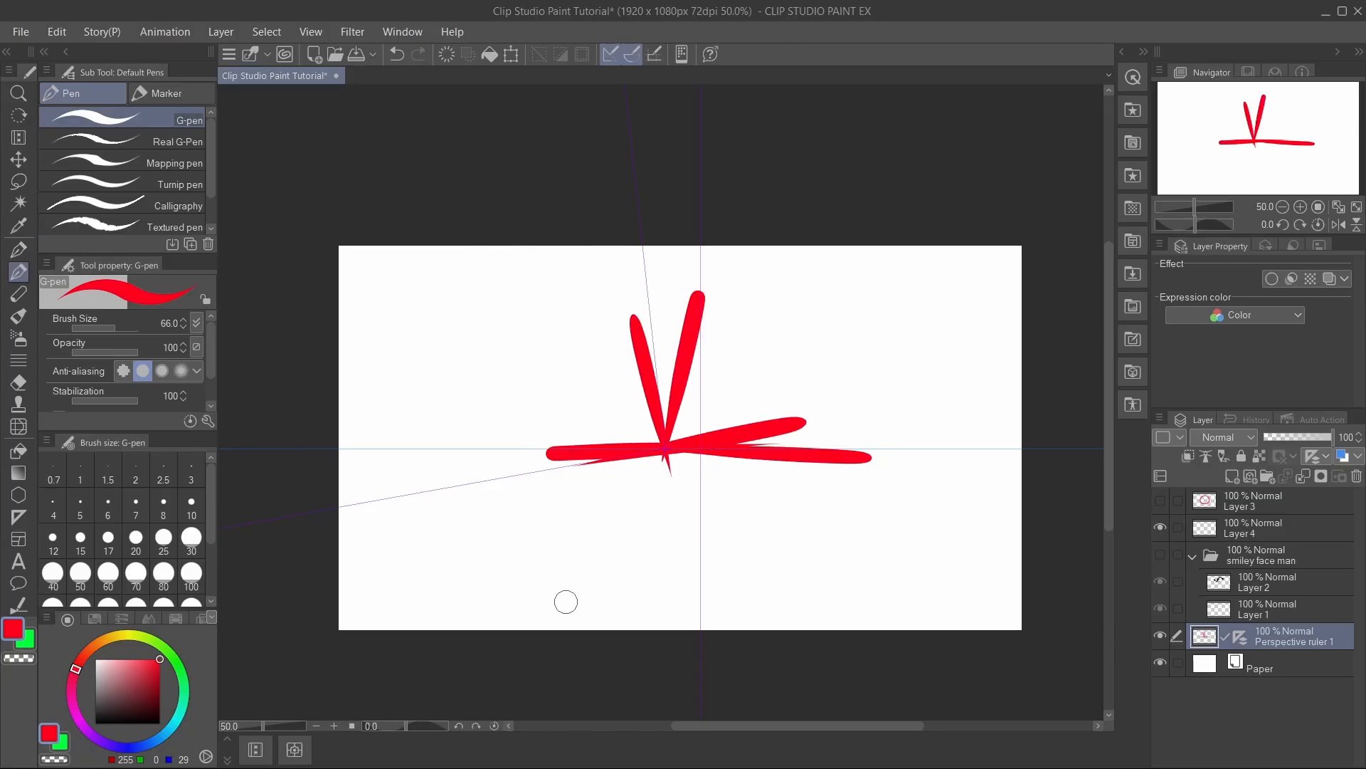
{"action": "left_click_drag", "start_coordinate": [571, 568], "coordinate": [744, 347]}
{"action": "left_click_drag", "start_coordinate": [721, 571], "coordinate": [668, 448]}
{"action": "left_click_drag", "start_coordinate": [811, 515], "coordinate": [672, 454]}
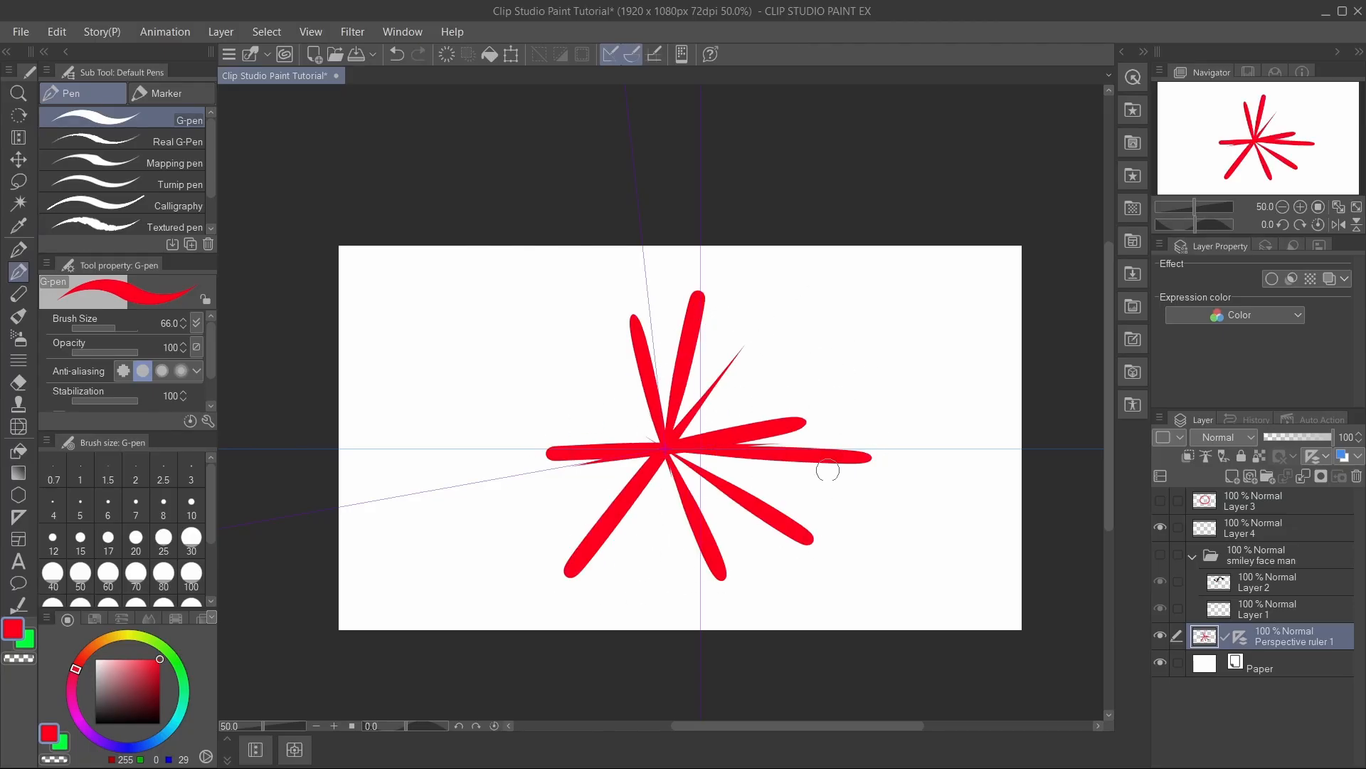
{"action": "left_click_drag", "start_coordinate": [823, 472], "coordinate": [485, 437]}
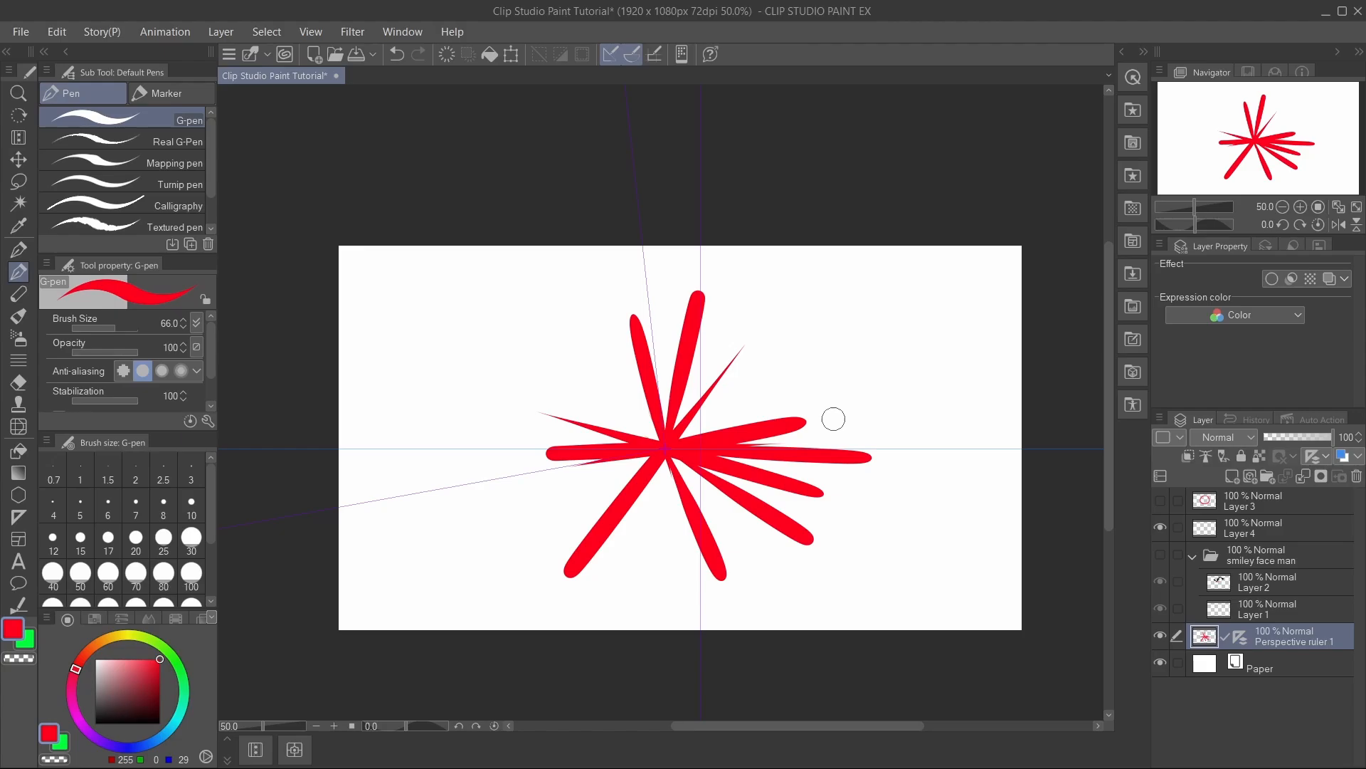
- Undo the radial strokes except the two upper ones forming a V
{"action": "key", "text": "ctrl+z"}
{"action": "key", "text": "ctrl+z"}
{"action": "key", "text": "ctrl+z"}
{"action": "key", "text": "ctrl+z"}
{"action": "key", "text": "ctrl+z"}
{"action": "key", "text": "ctrl+z"}
{"action": "key", "text": "ctrl+z"}
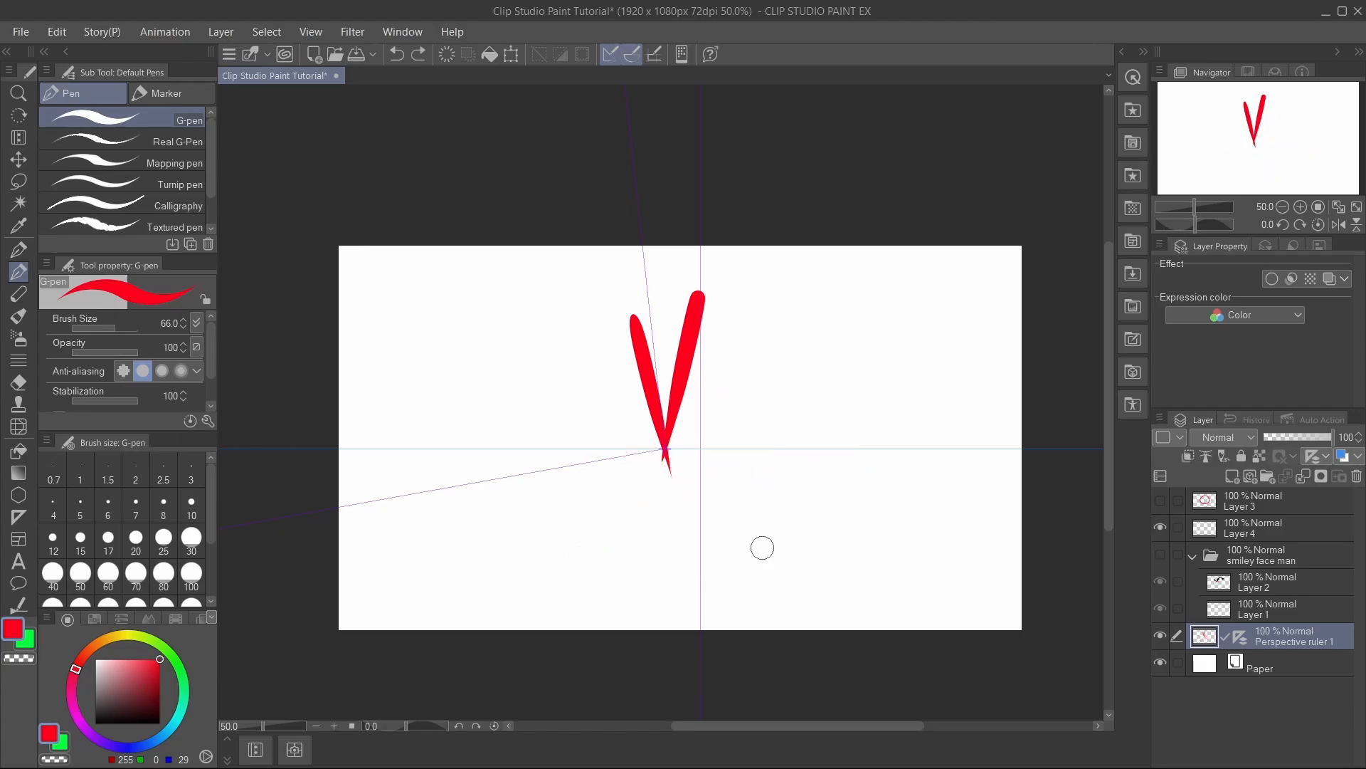
- Hide the ruler on the Perspective ruler 1 layer
{"action": "left_click", "coordinate": [1240, 634]}
{"action": "right_click", "coordinate": [1239, 639]}
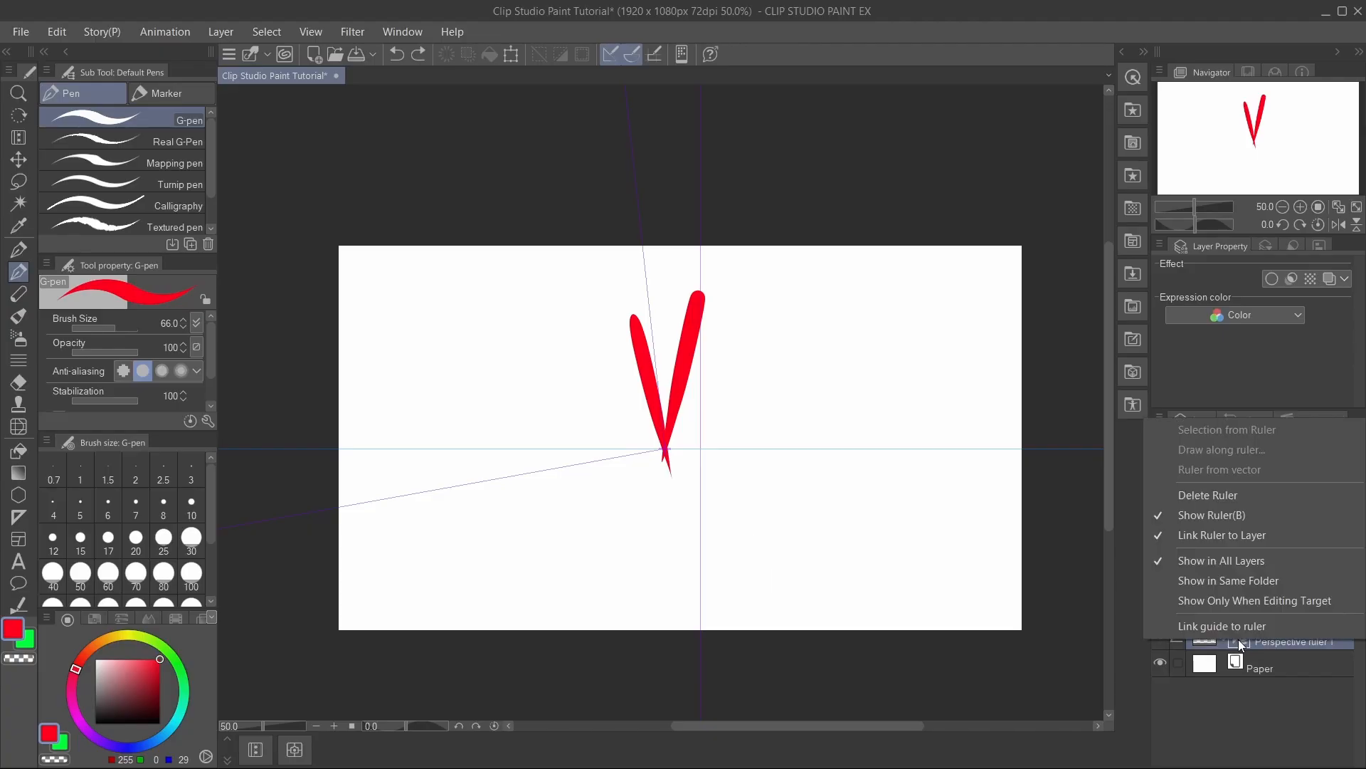
{"action": "left_click", "coordinate": [1222, 514]}
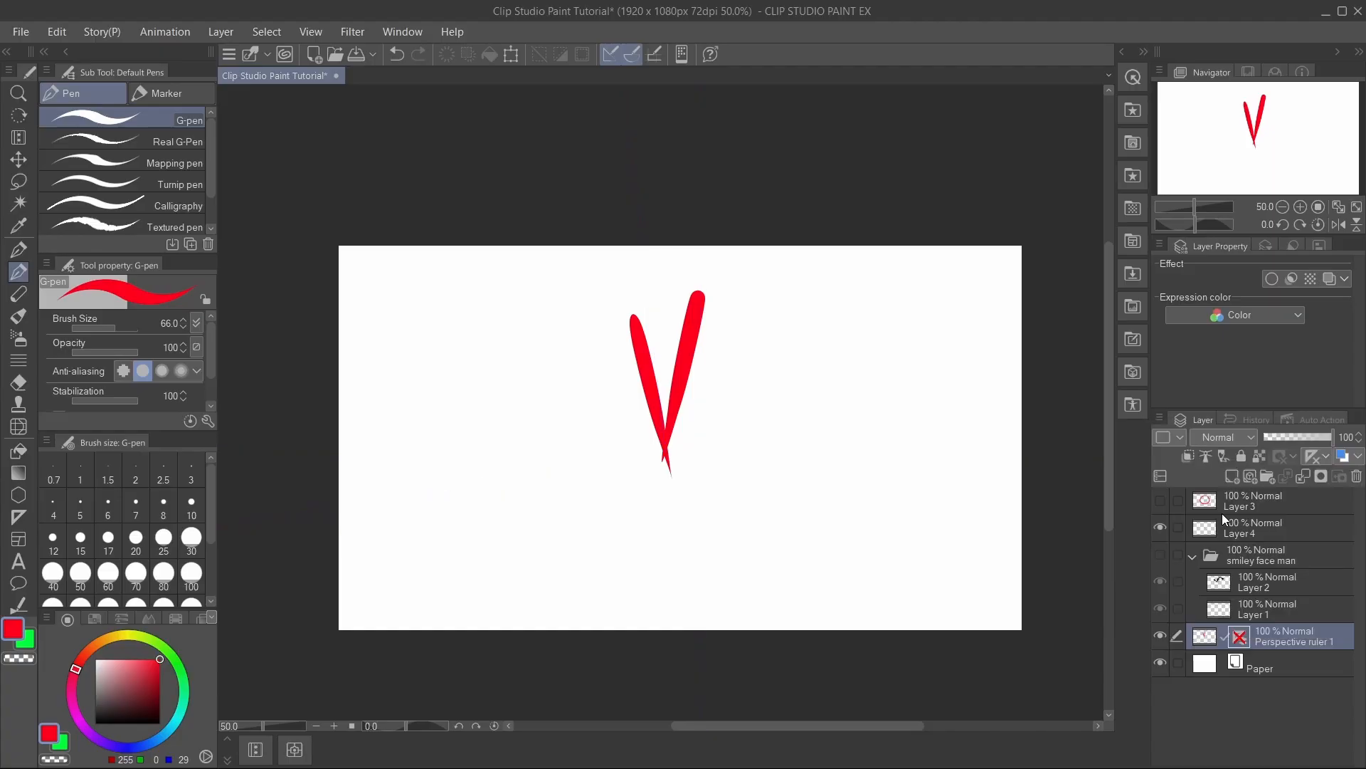
- Test a freehand stroke with the perspective ruler hidden, and undo everything back to before the ruler's creation
{"action": "mouse_move", "coordinate": [769, 381]}
{"action": "left_mouse_down"}
{"action": "mouse_move", "coordinate": [906, 494]}
{"action": "mouse_move", "coordinate": [875, 650]}
{"action": "left_mouse_up"}
{"action": "key", "text": "ctrl+z"}
{"action": "key", "text": "ctrl+z"}
{"action": "key", "text": "ctrl+z"}
{"action": "key", "text": "ctrl+z"}
{"action": "key", "text": "ctrl+z"}
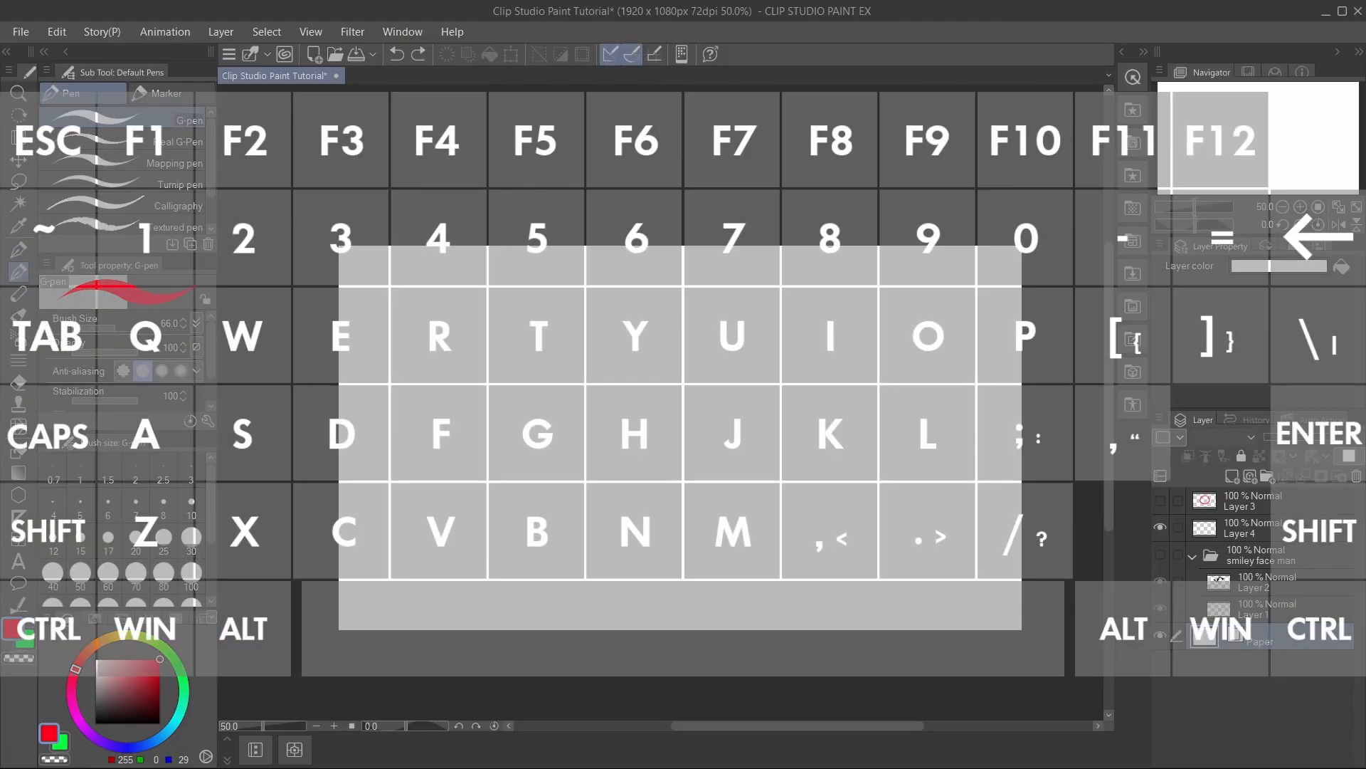
{"action": "key", "text": "ctrl+bracketleft"}
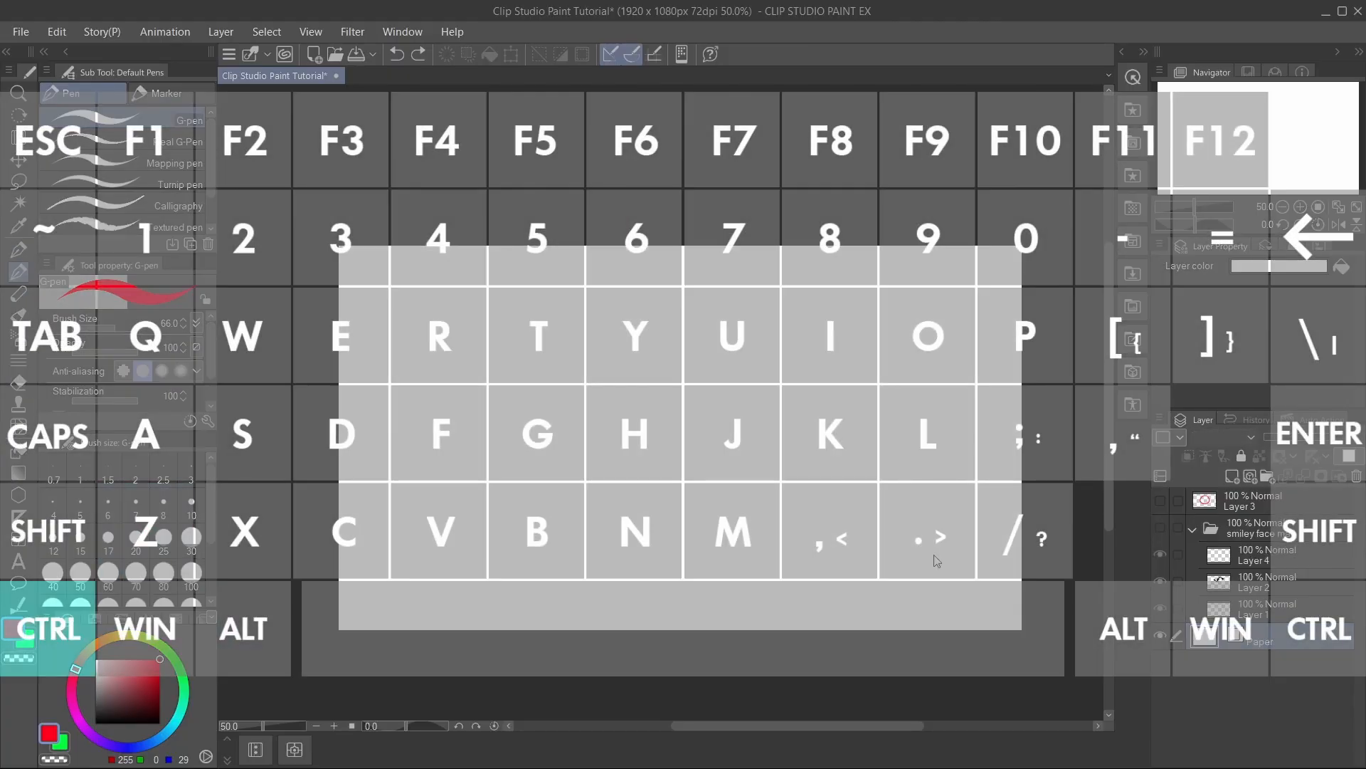
{"action": "key", "text": "ctrl+bracketright"}
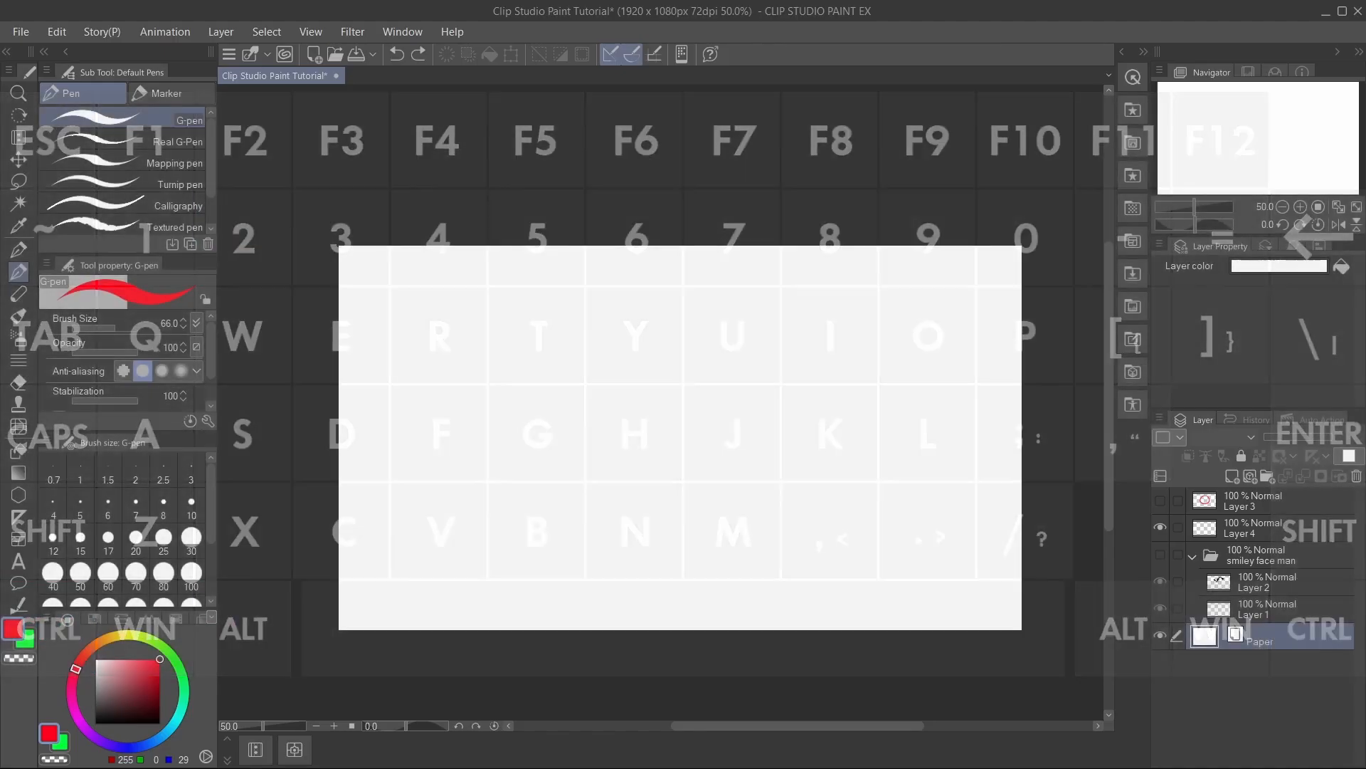
- Create a large rectangle frame inset from the canvas edges with the Rectangle frame sub tool, adding it as a new folder
{"action": "left_click", "coordinate": [19, 539]}
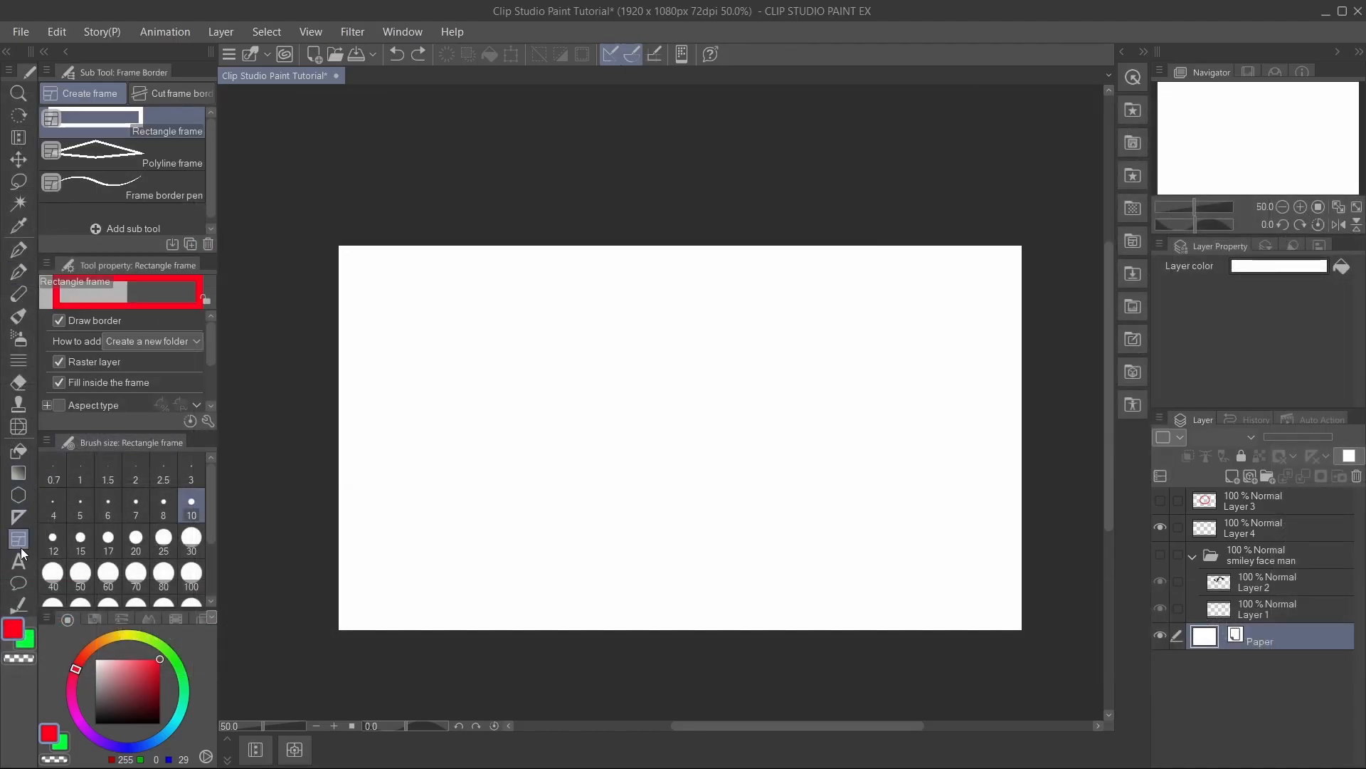
{"action": "left_click_drag", "start_coordinate": [401, 269], "coordinate": [940, 609]}
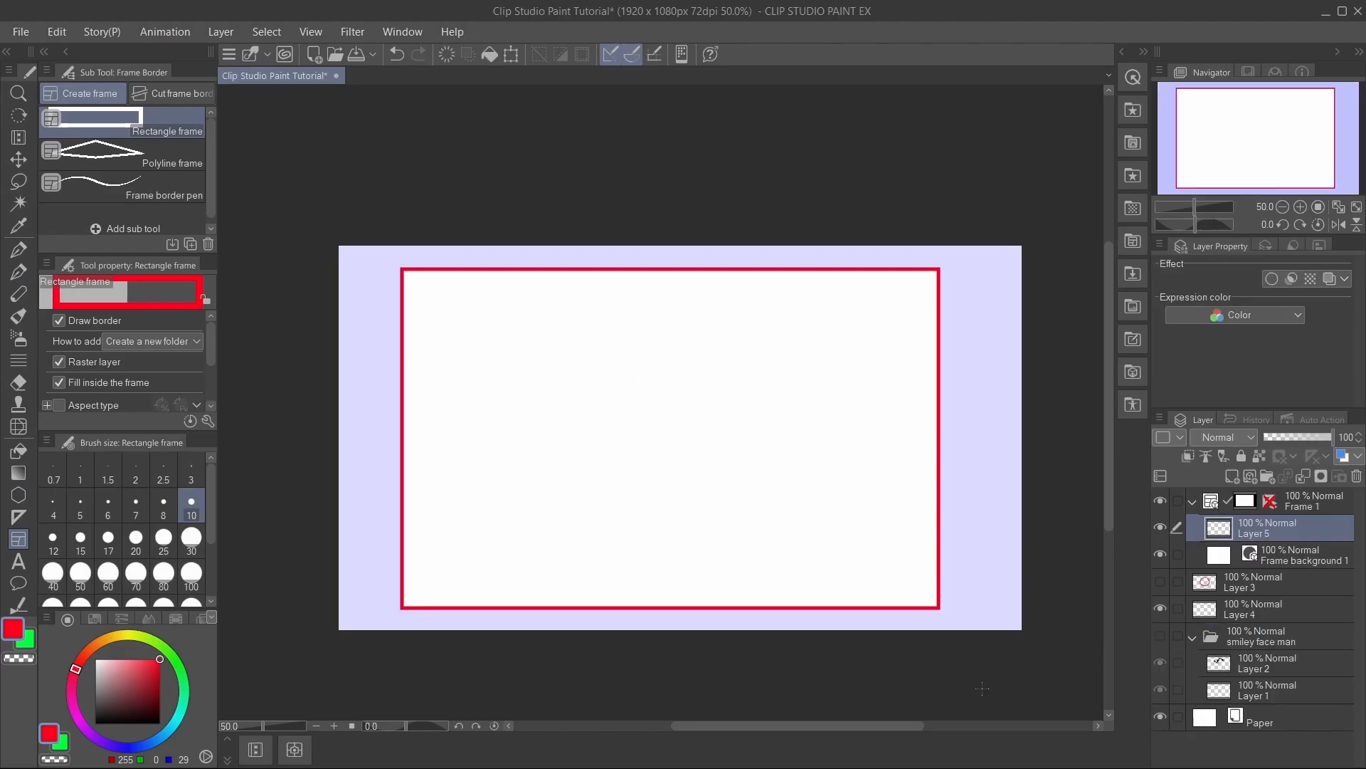
- Sketch a hooded character in black inside the frame with the G-pen at size 12.1, and scribble past the frame's lower-right corner
{"action": "left_click", "coordinate": [33, 643]}
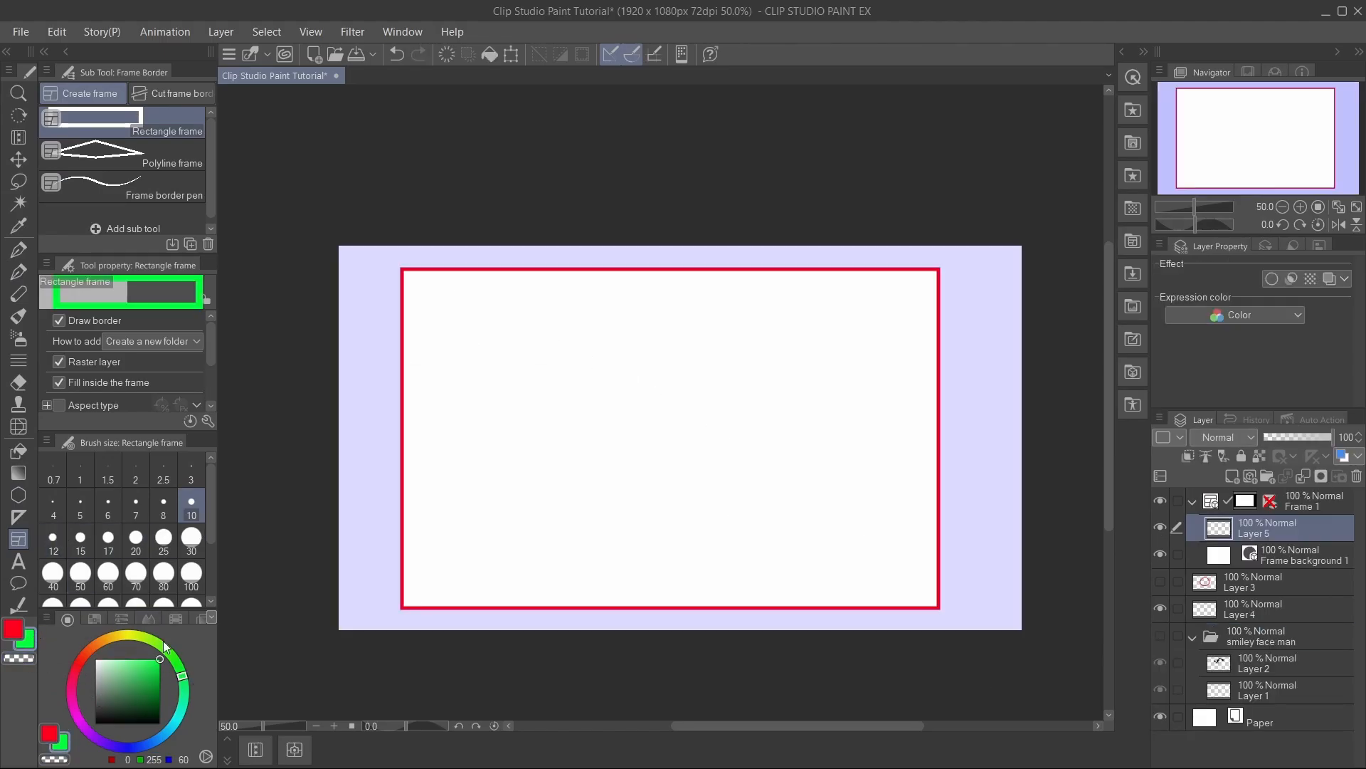
{"action": "left_click", "coordinate": [20, 271]}
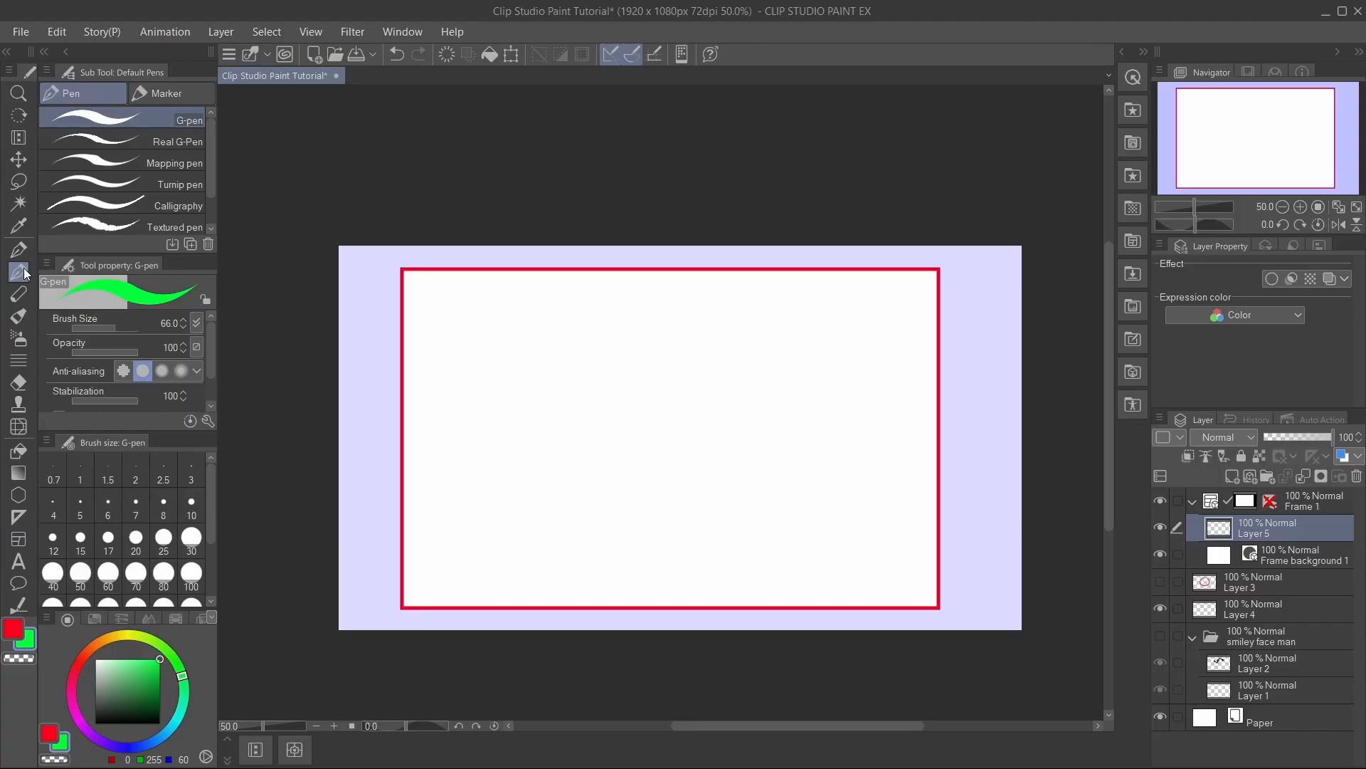
{"action": "left_click", "coordinate": [96, 723]}
{"action": "left_click_drag", "start_coordinate": [120, 326], "coordinate": [104, 327]}
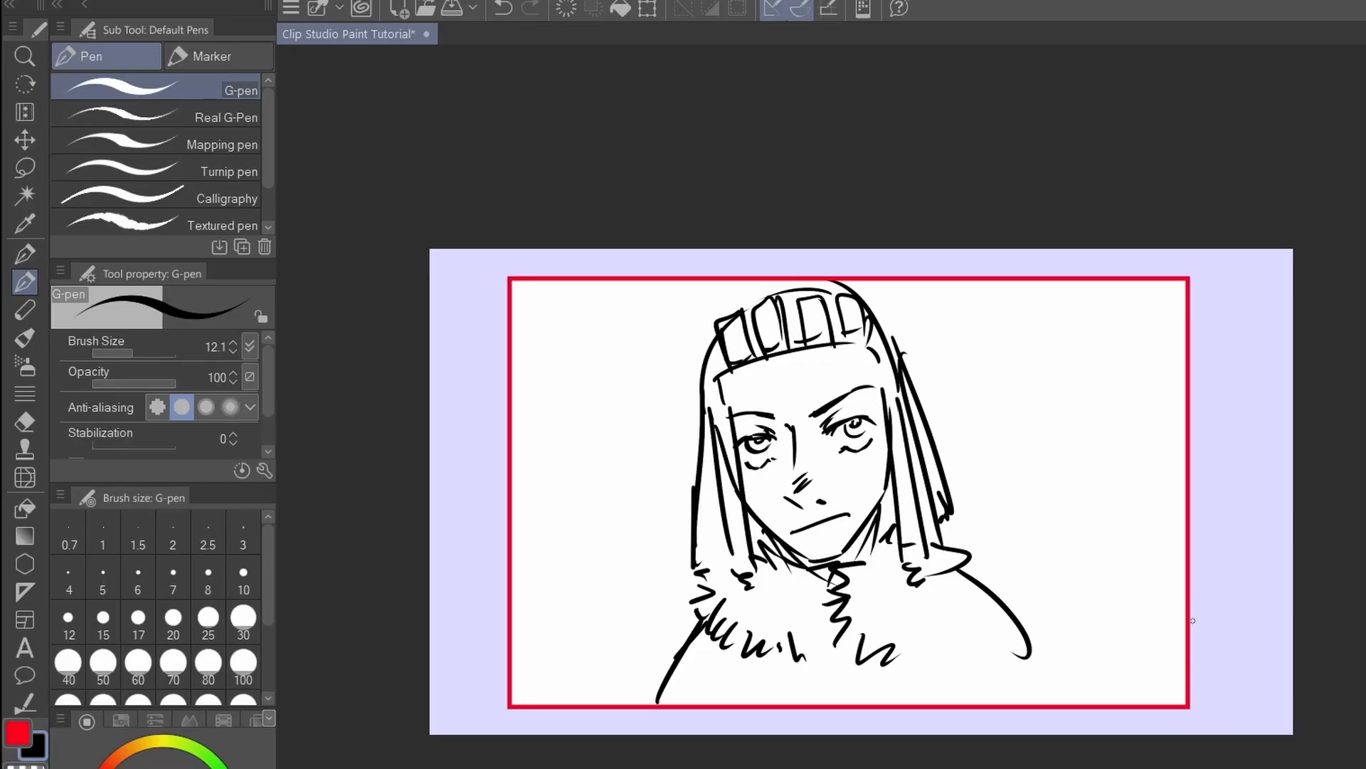
{"action": "mouse_move", "coordinate": [1015, 629]}
{"action": "left_mouse_down"}
{"action": "mouse_move", "coordinate": [1067, 661]}
{"action": "mouse_move", "coordinate": [1138, 676]}
{"action": "mouse_move", "coordinate": [1203, 662]}
{"action": "mouse_move", "coordinate": [1210, 691]}
{"action": "left_mouse_up"}
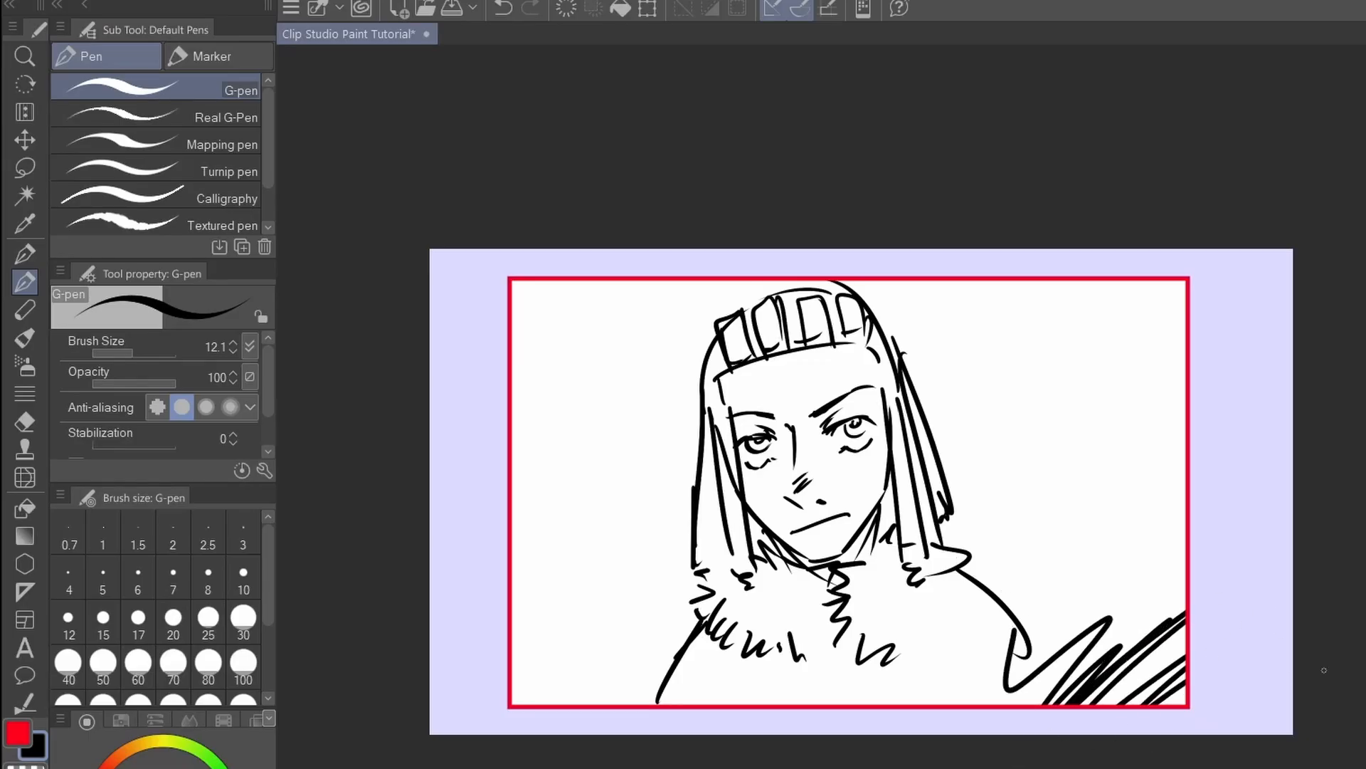
- Create a wide text box across the canvas with the Text tool, redrawing it once, and enter GGEIFJOAEJFISFJO
{"action": "left_click", "coordinate": [25, 619]}
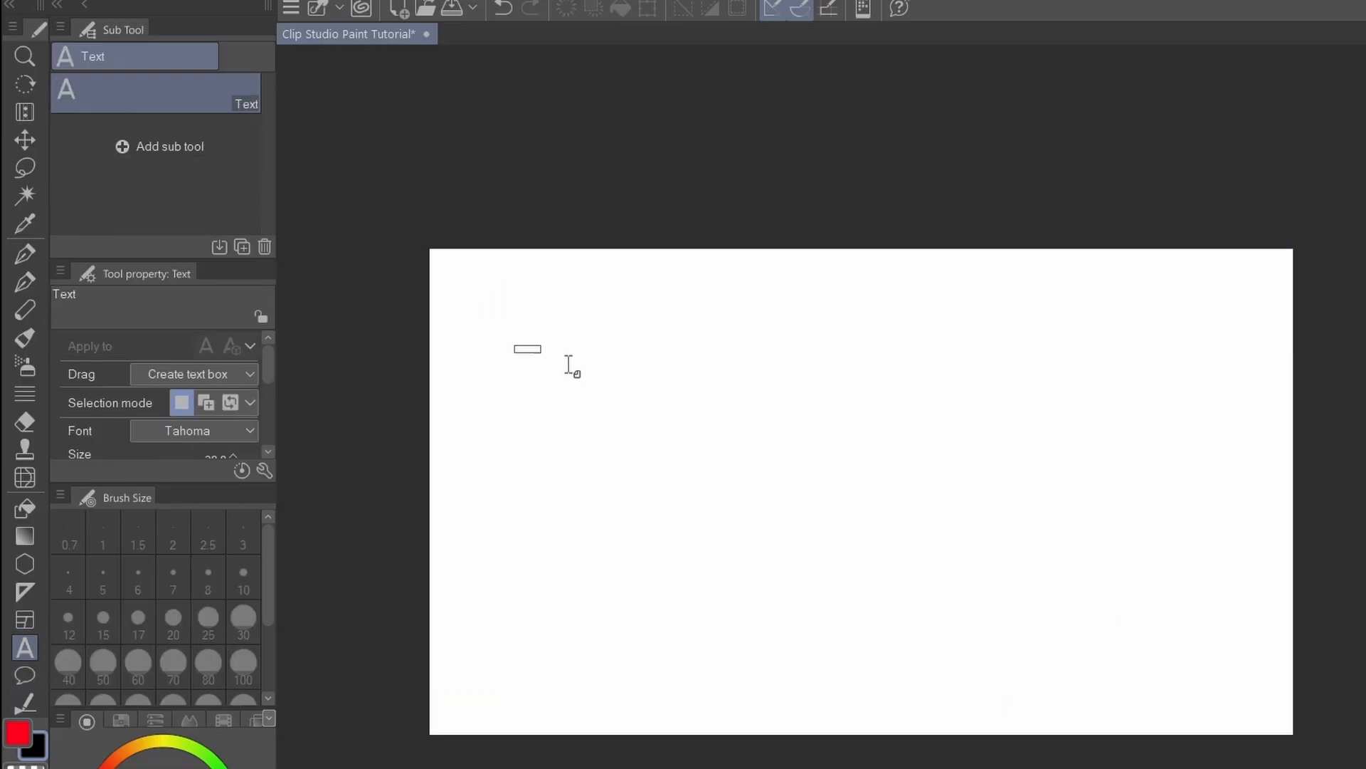
{"action": "left_click_drag", "start_coordinate": [509, 340], "coordinate": [1097, 555]}
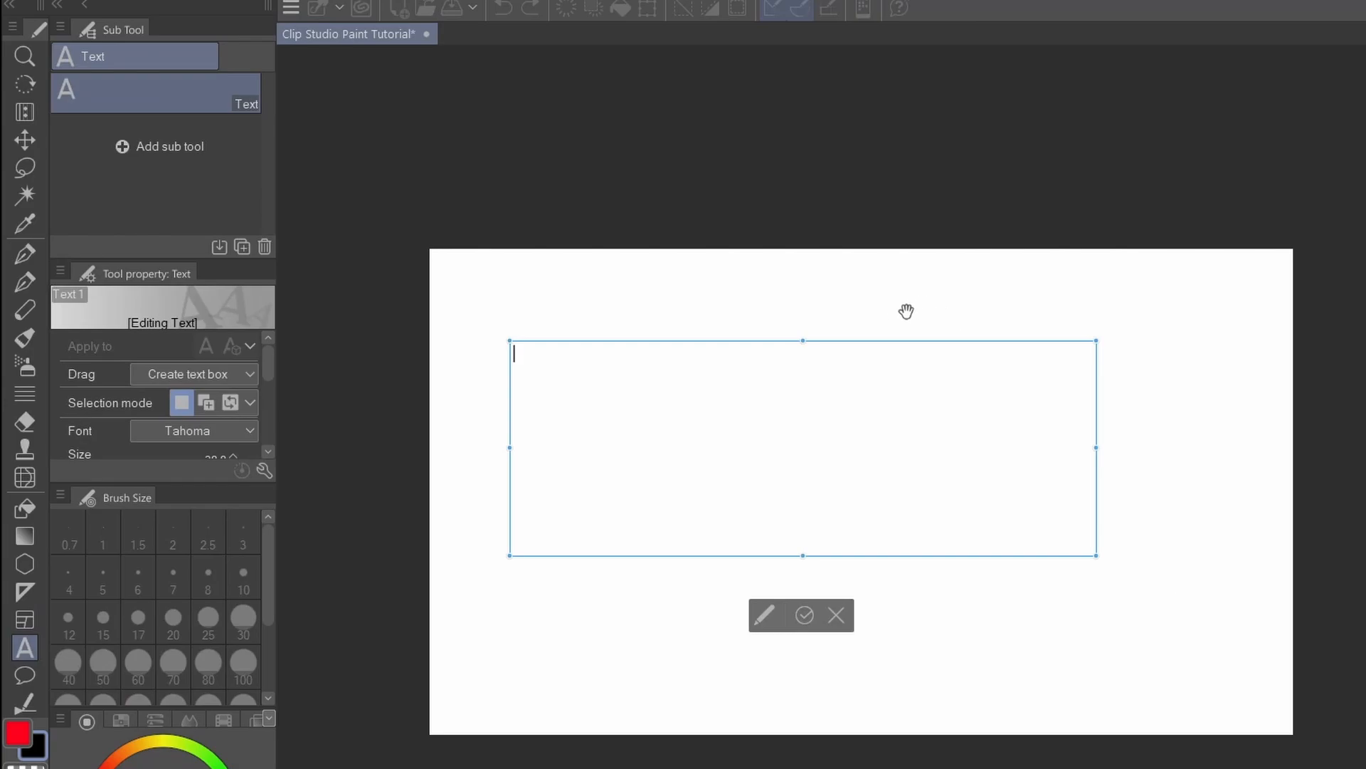
{"action": "left_click", "coordinate": [836, 615]}
{"action": "left_click_drag", "start_coordinate": [560, 336], "coordinate": [1199, 554]}
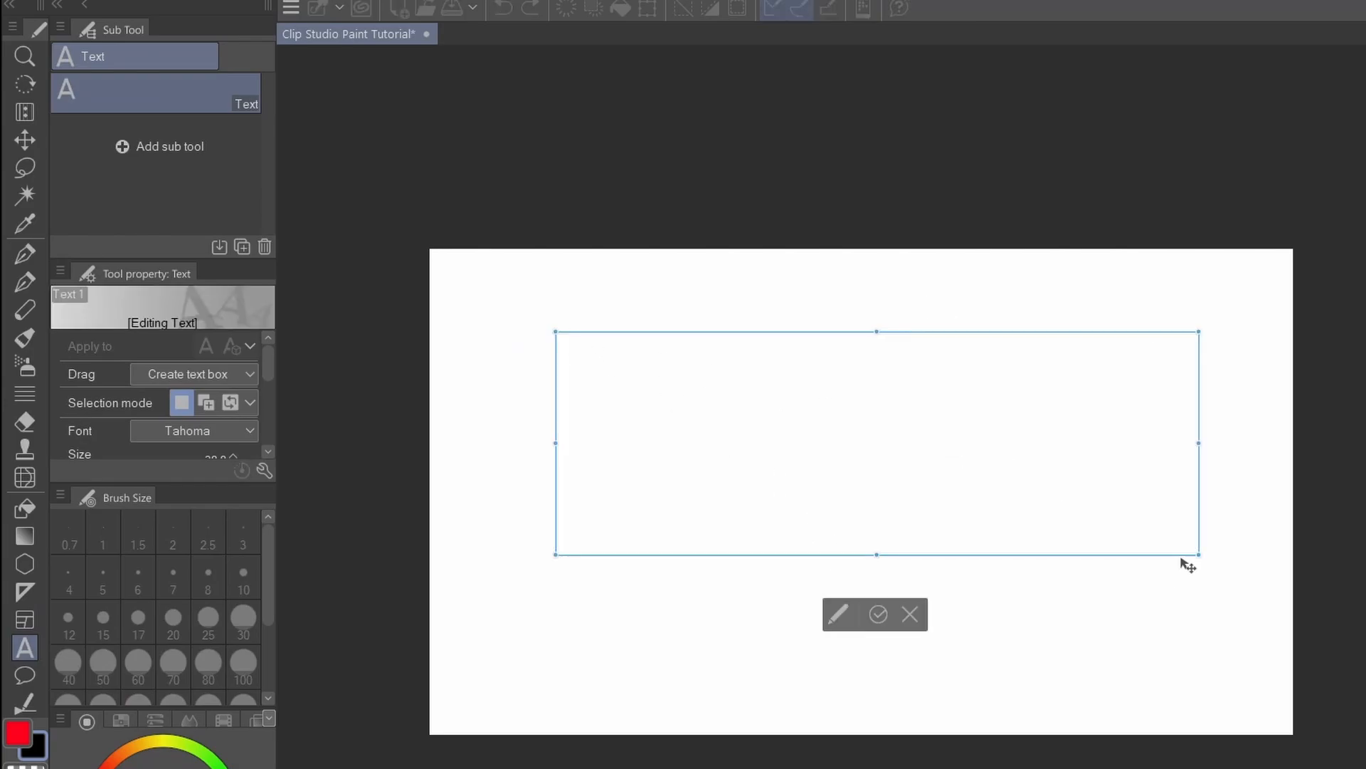
{"action": "type", "text": "GGEIFJOAEJFISFJO"}
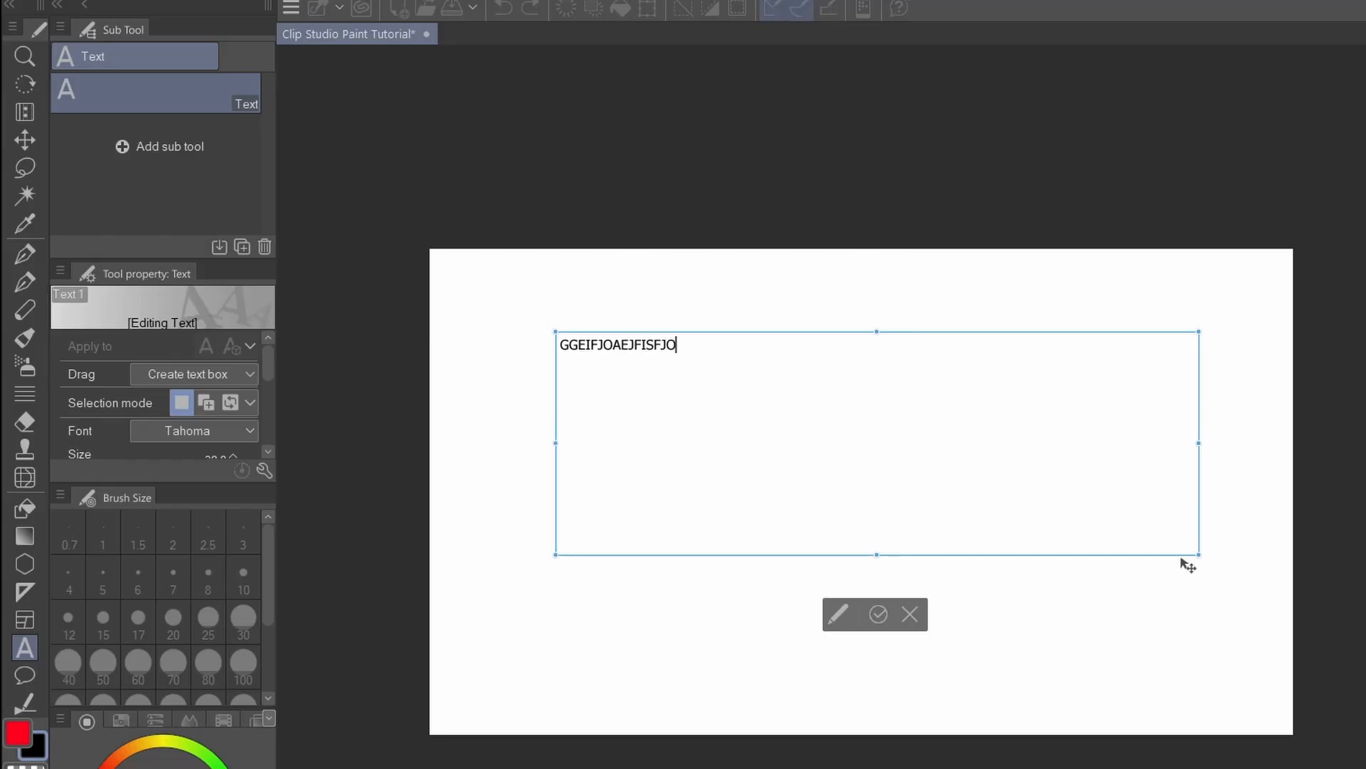
- Select all the text, try different selection modes and font sizes, go through the remaining text properties, and cancel the text
{"action": "key", "text": "ctrl+a"}
{"action": "left_click", "coordinate": [198, 409]}
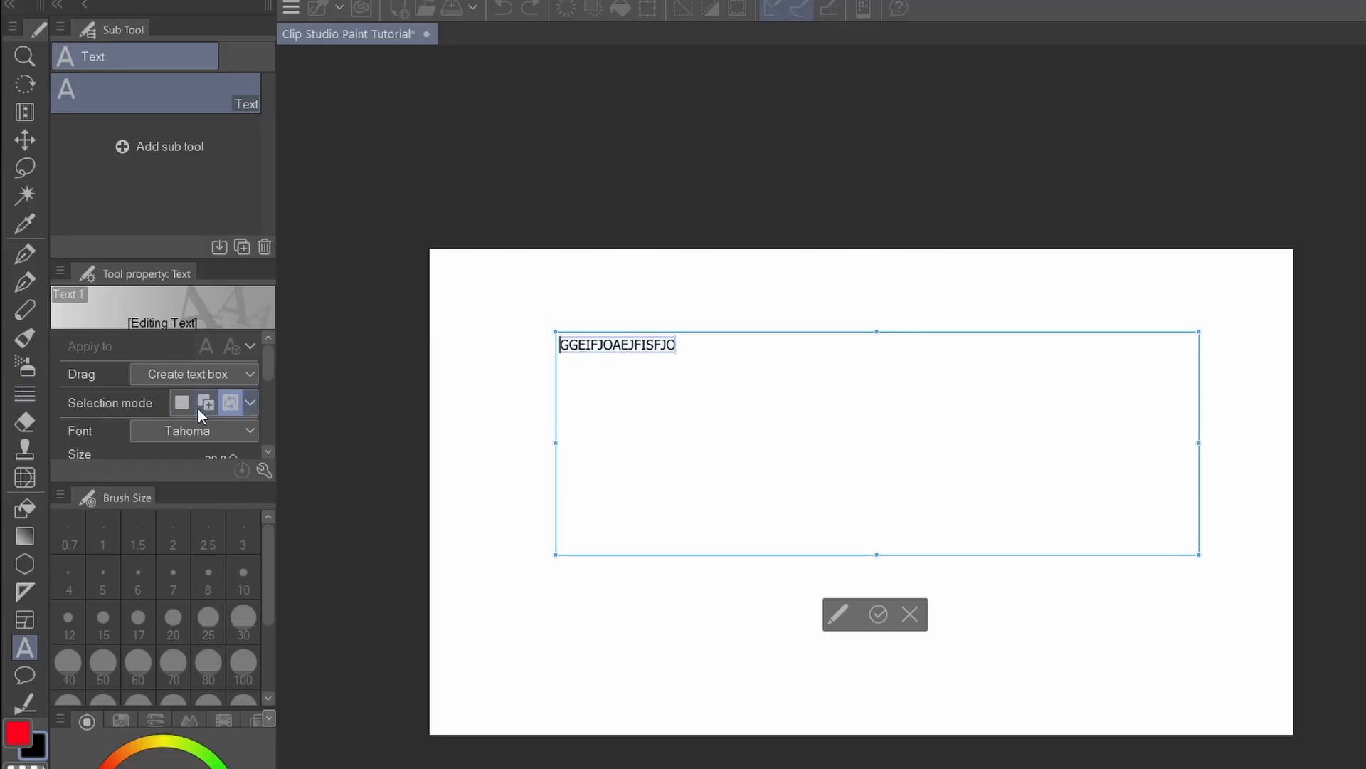
{"action": "left_click", "coordinate": [181, 404]}
{"action": "scroll", "coordinate": [106, 453], "scroll_direction": "down", "scroll_amount": 5}
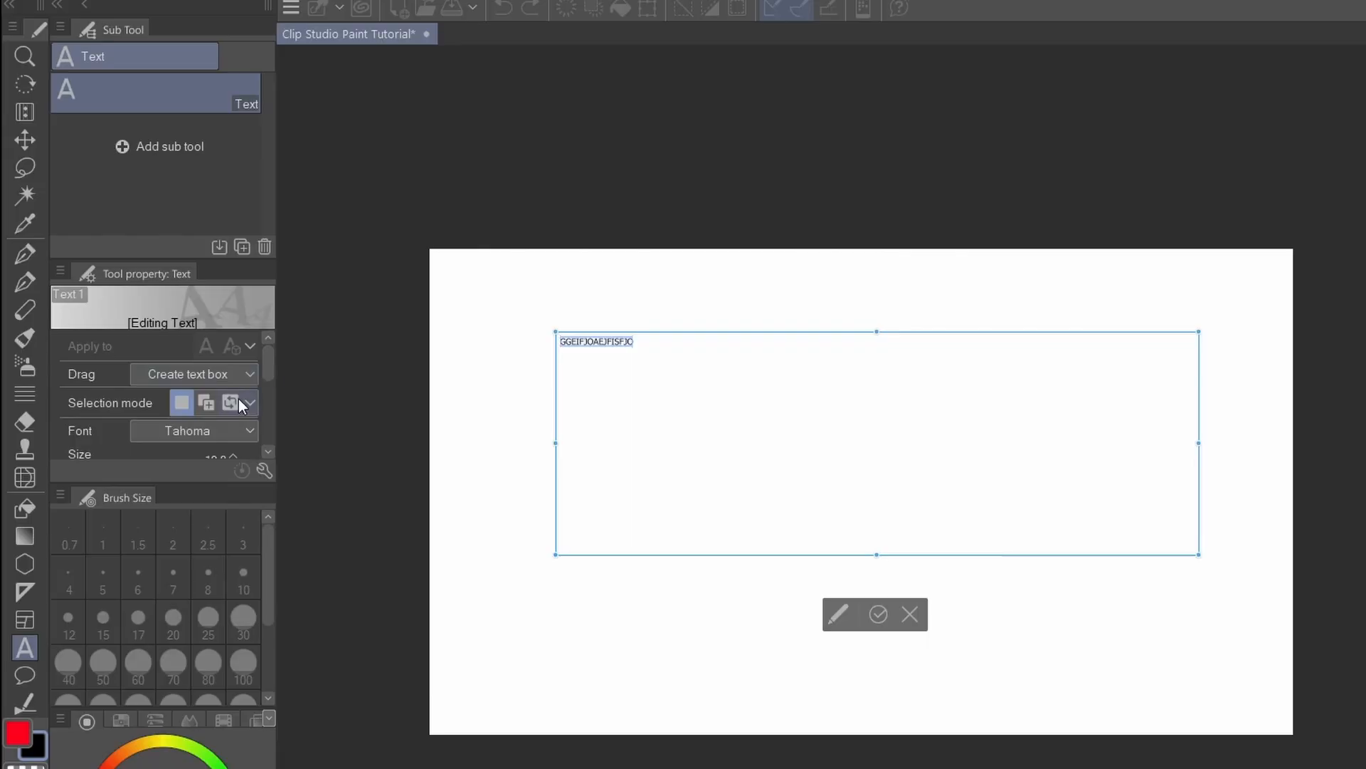
{"action": "scroll", "coordinate": [179, 457], "scroll_direction": "up", "scroll_amount": 5}
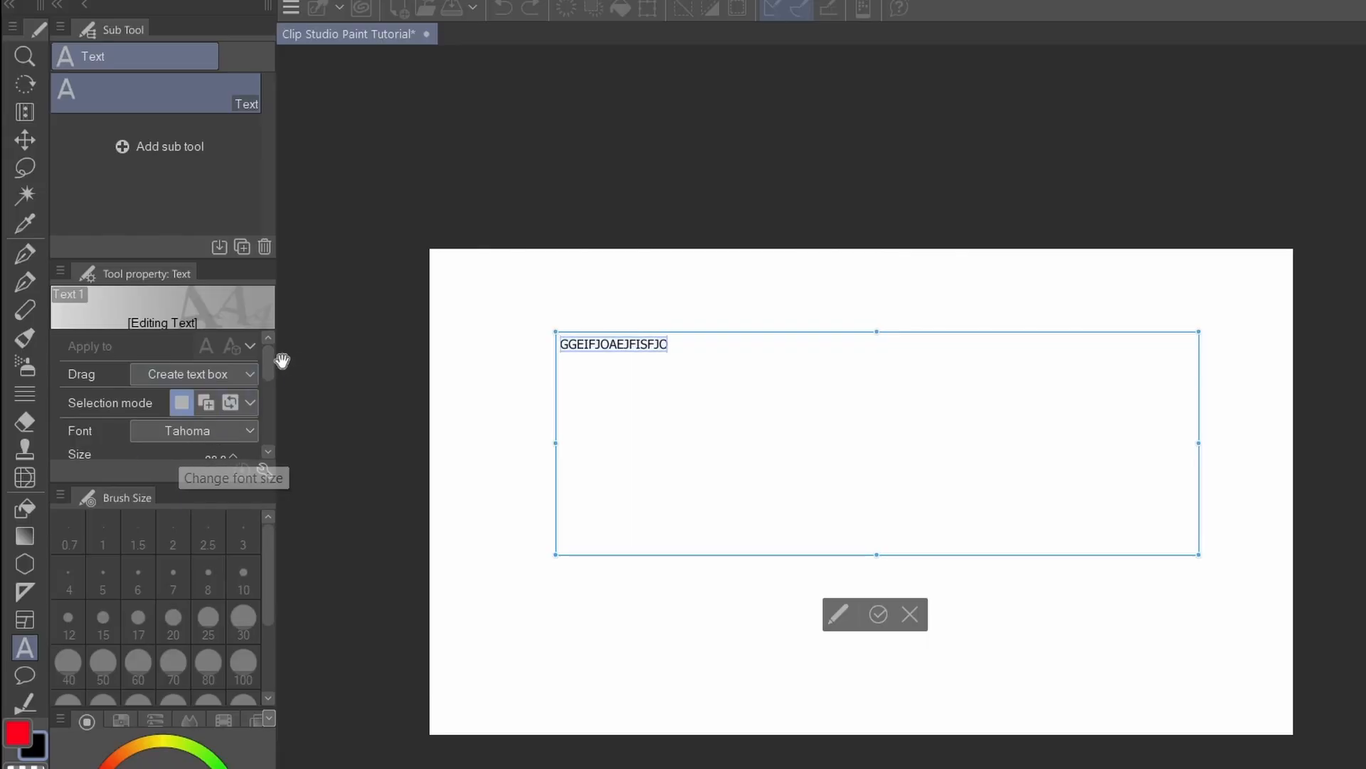
{"action": "left_click_drag", "start_coordinate": [269, 371], "coordinate": [259, 448]}
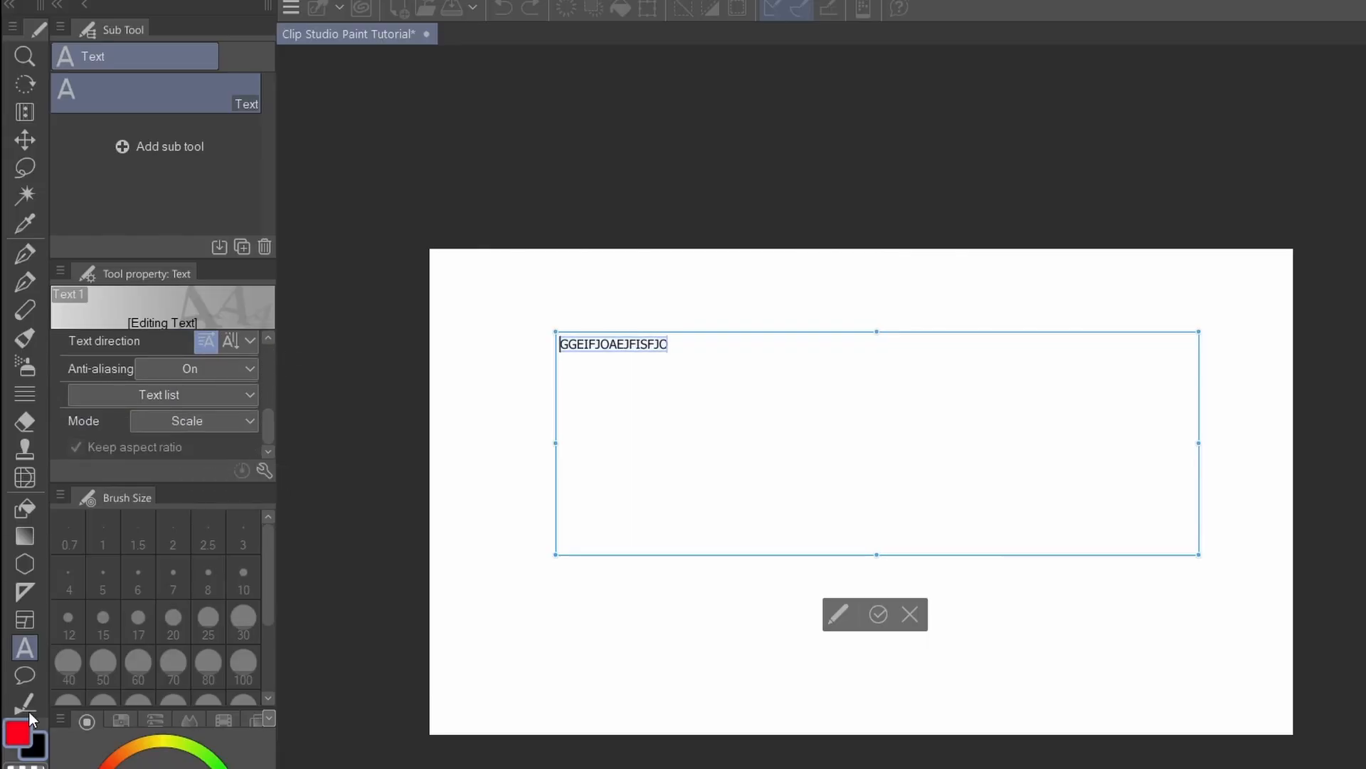
{"action": "left_click", "coordinate": [910, 615]}
- Create a large rounded balloon with a red outline and white fill in the middle of the canvas
{"action": "left_click", "coordinate": [21, 682]}
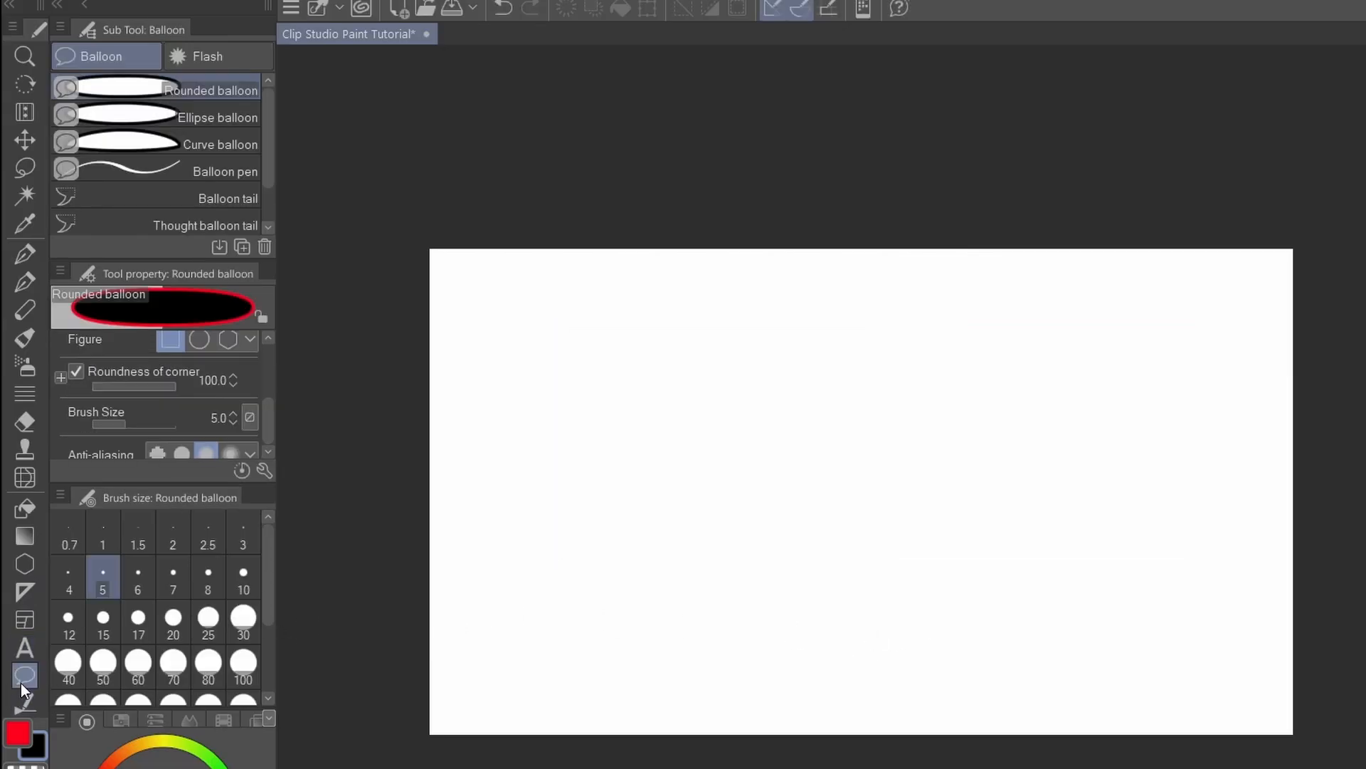
{"action": "left_click", "coordinate": [199, 342]}
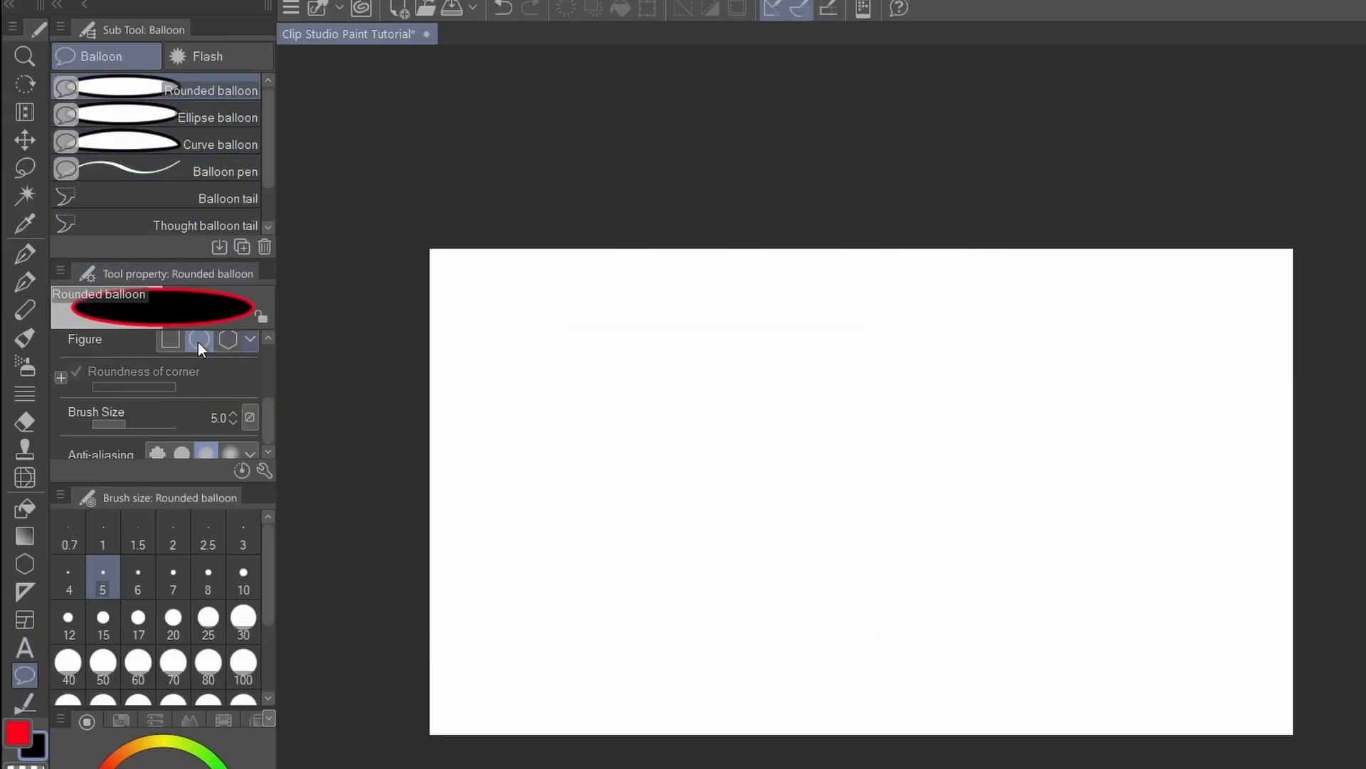
{"action": "mouse_move", "coordinate": [630, 322]}
{"action": "left_mouse_down"}
{"action": "mouse_move", "coordinate": [1226, 574]}
{"action": "mouse_move", "coordinate": [1148, 627]}
{"action": "left_mouse_up"}
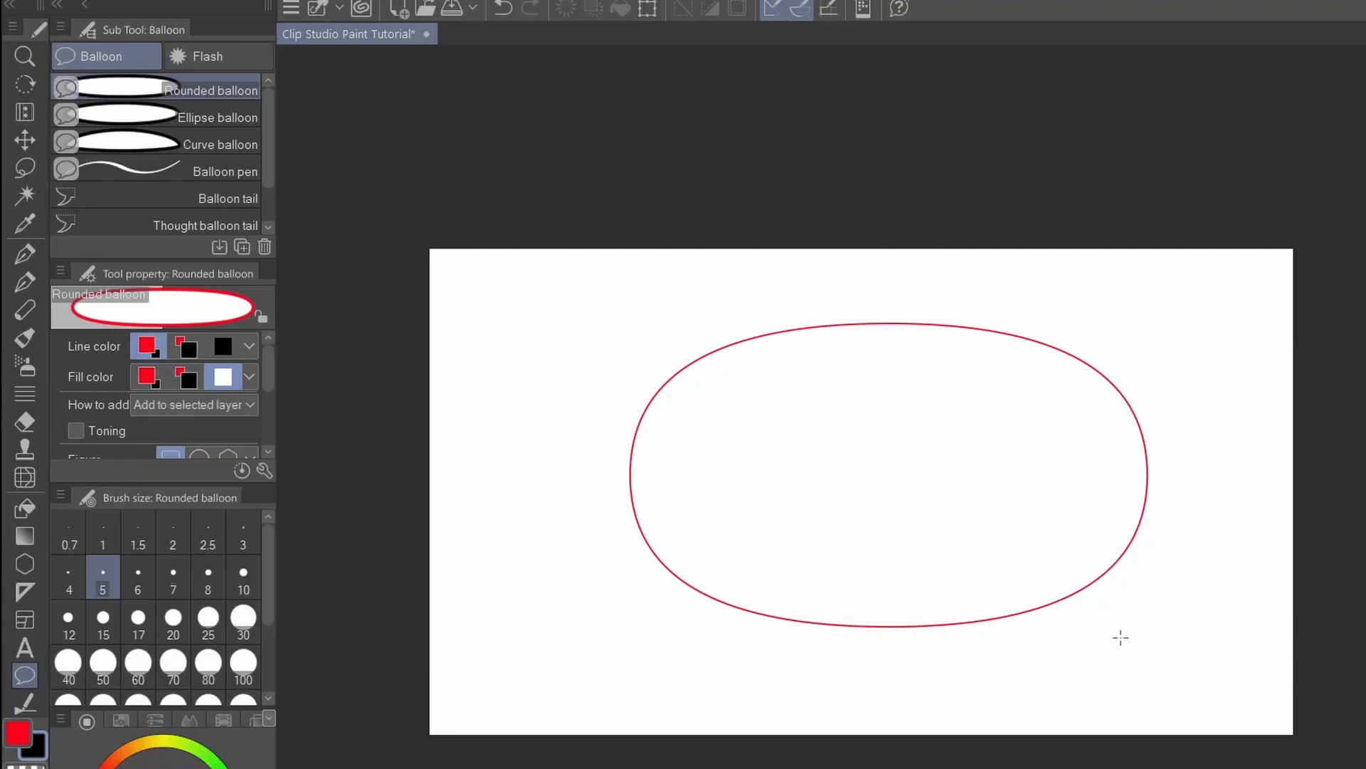
- Test Balloon pen strokes with white fill at the balloon's lower-right edge, and undo them
{"action": "left_click", "coordinate": [242, 175]}
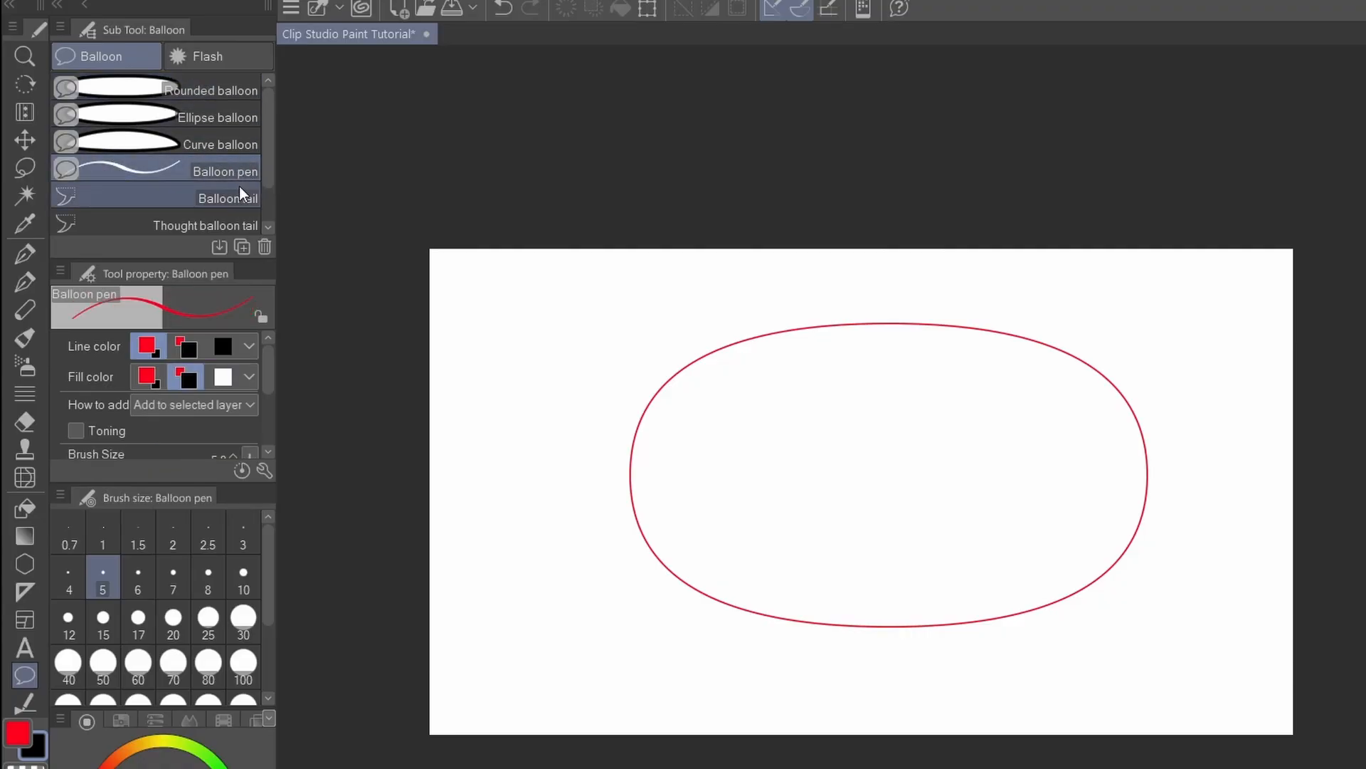
{"action": "left_click", "coordinate": [239, 188]}
{"action": "left_click", "coordinate": [245, 175]}
{"action": "mouse_move", "coordinate": [1017, 580]}
{"action": "left_mouse_down"}
{"action": "mouse_move", "coordinate": [1050, 589]}
{"action": "mouse_move", "coordinate": [1030, 517]}
{"action": "mouse_move", "coordinate": [1132, 610]}
{"action": "mouse_move", "coordinate": [1078, 483]}
{"action": "left_mouse_up"}
{"action": "key", "text": "ctrl+z"}
{"action": "left_click", "coordinate": [223, 376]}
{"action": "key", "text": "ctrl+z"}
{"action": "key", "text": "ctrl+z"}
{"action": "key", "text": "ctrl+y"}
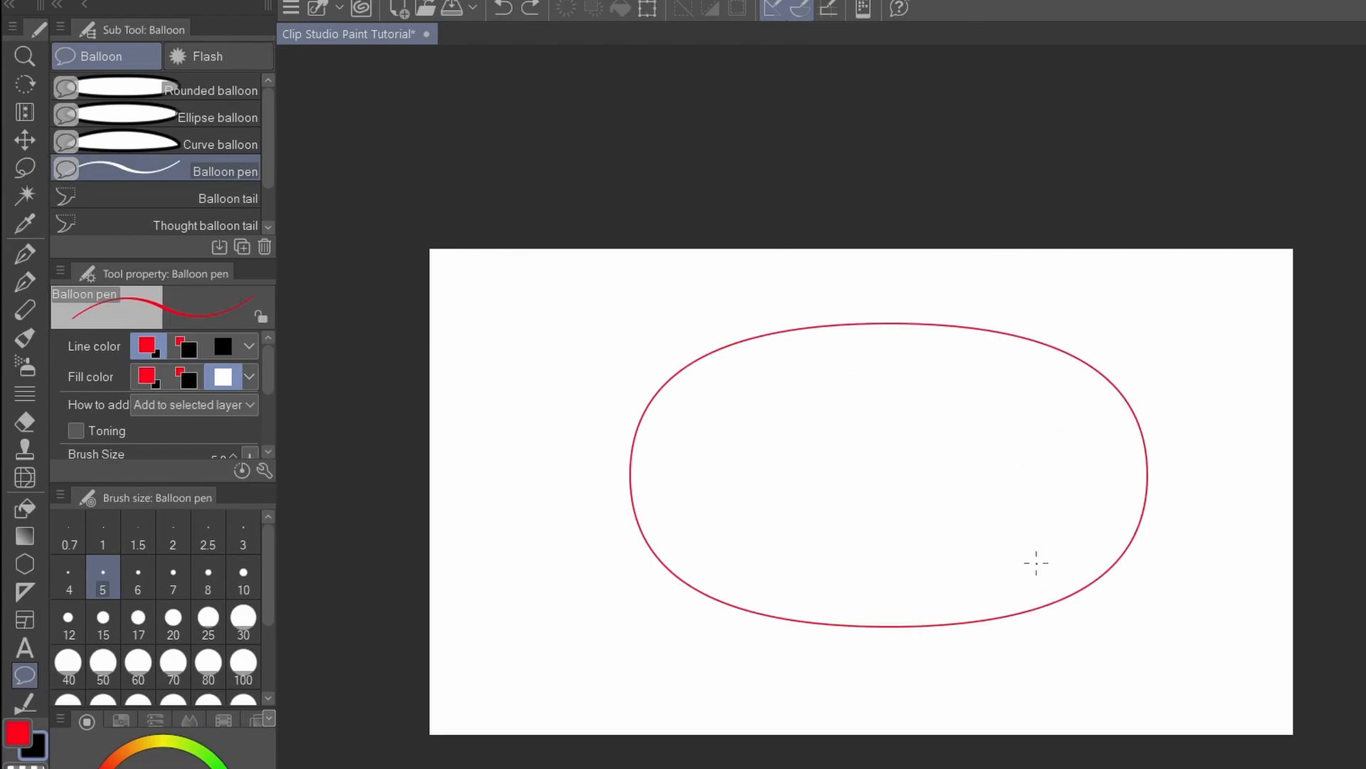
{"action": "left_click_drag", "start_coordinate": [1037, 564], "coordinate": [1060, 506]}
{"action": "key", "text": "ctrl+z"}
- Try a straight Balloon tail from inside the balloon out past its lower-right edge, and undo it
{"action": "left_click", "coordinate": [242, 198]}
{"action": "left_click_drag", "start_coordinate": [1046, 596], "coordinate": [1185, 647]}
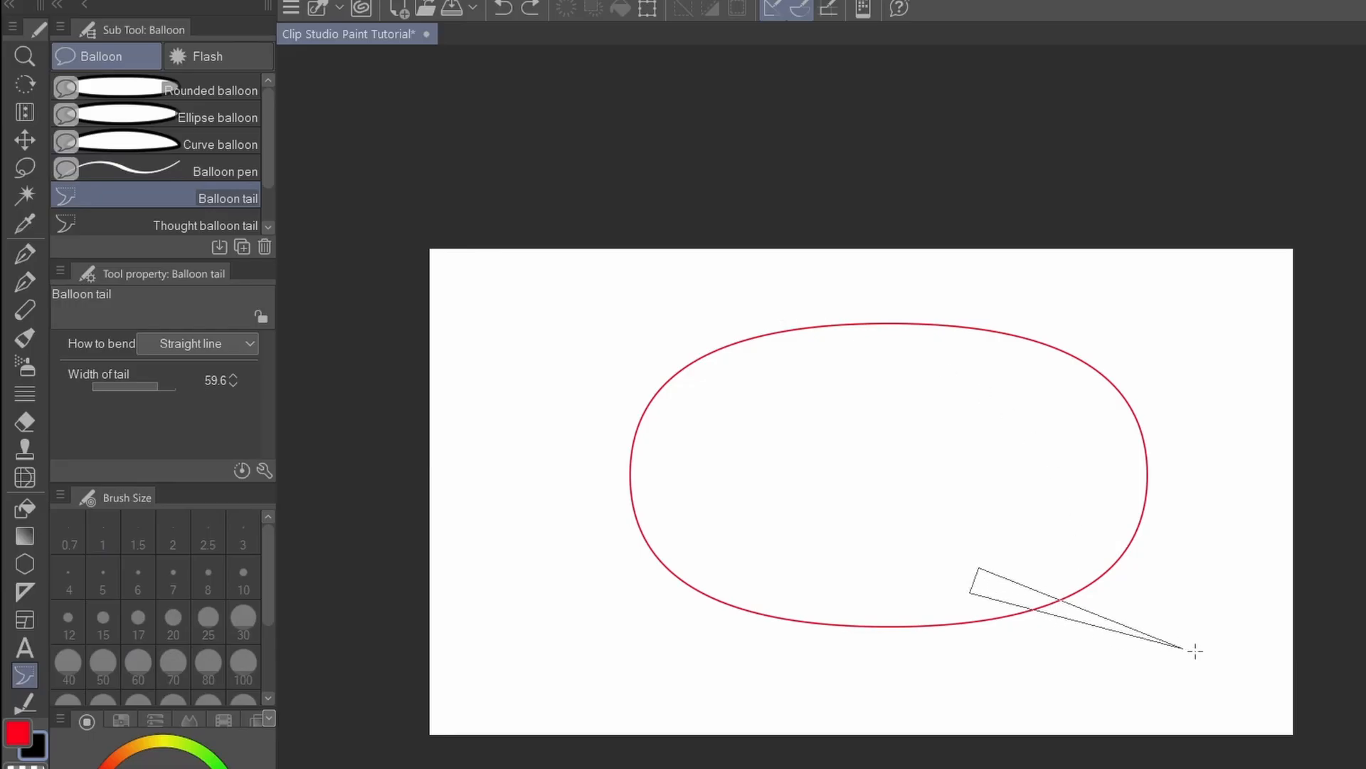
{"action": "key", "text": "ctrl+z"}
- Try spline Thought balloon tails of bubbles along the balloon's lower-right side, and undo them all
{"action": "left_click", "coordinate": [212, 225]}
{"action": "left_click_drag", "start_coordinate": [840, 509], "coordinate": [1143, 761]}
{"action": "left_click", "coordinate": [1163, 630]}
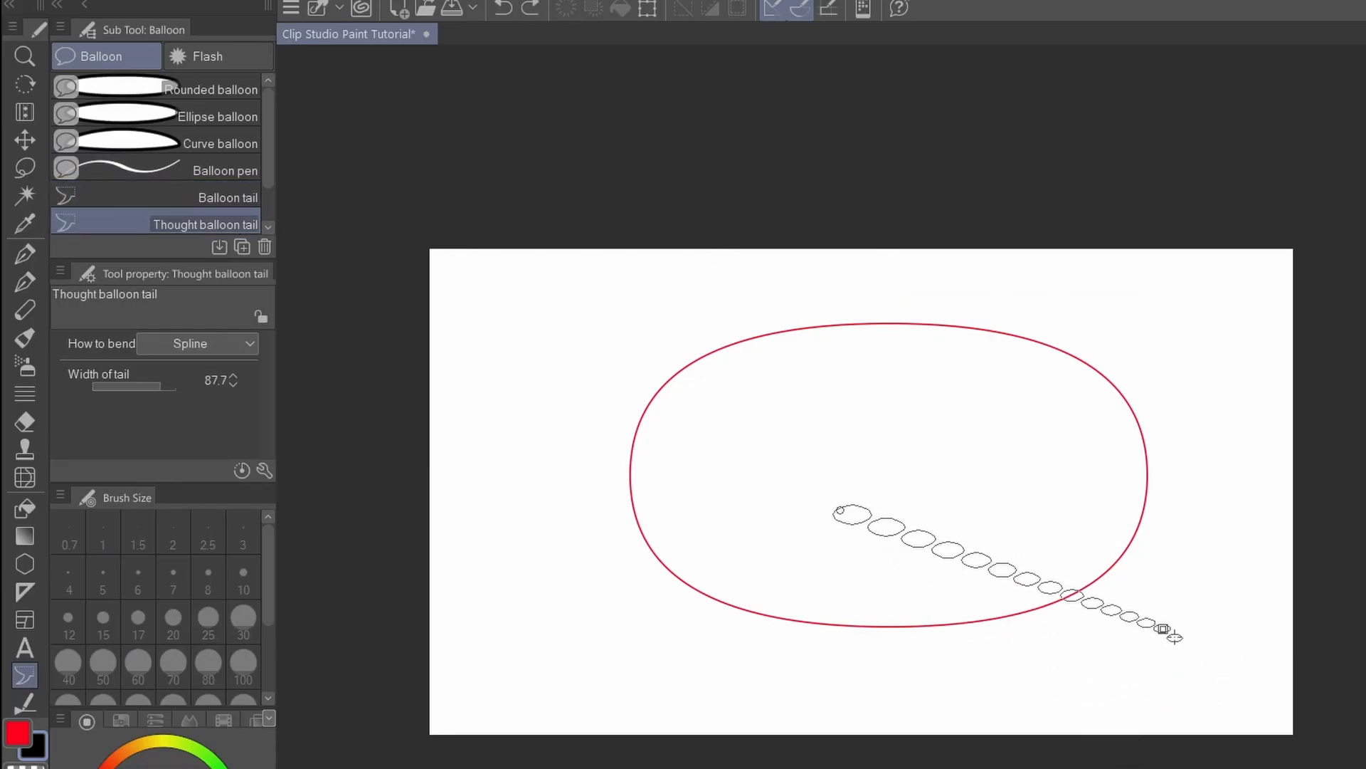
{"action": "left_click", "coordinate": [845, 512]}
{"action": "left_click", "coordinate": [1148, 643]}
{"action": "left_click", "coordinate": [1074, 500]}
{"action": "left_click", "coordinate": [1128, 494]}
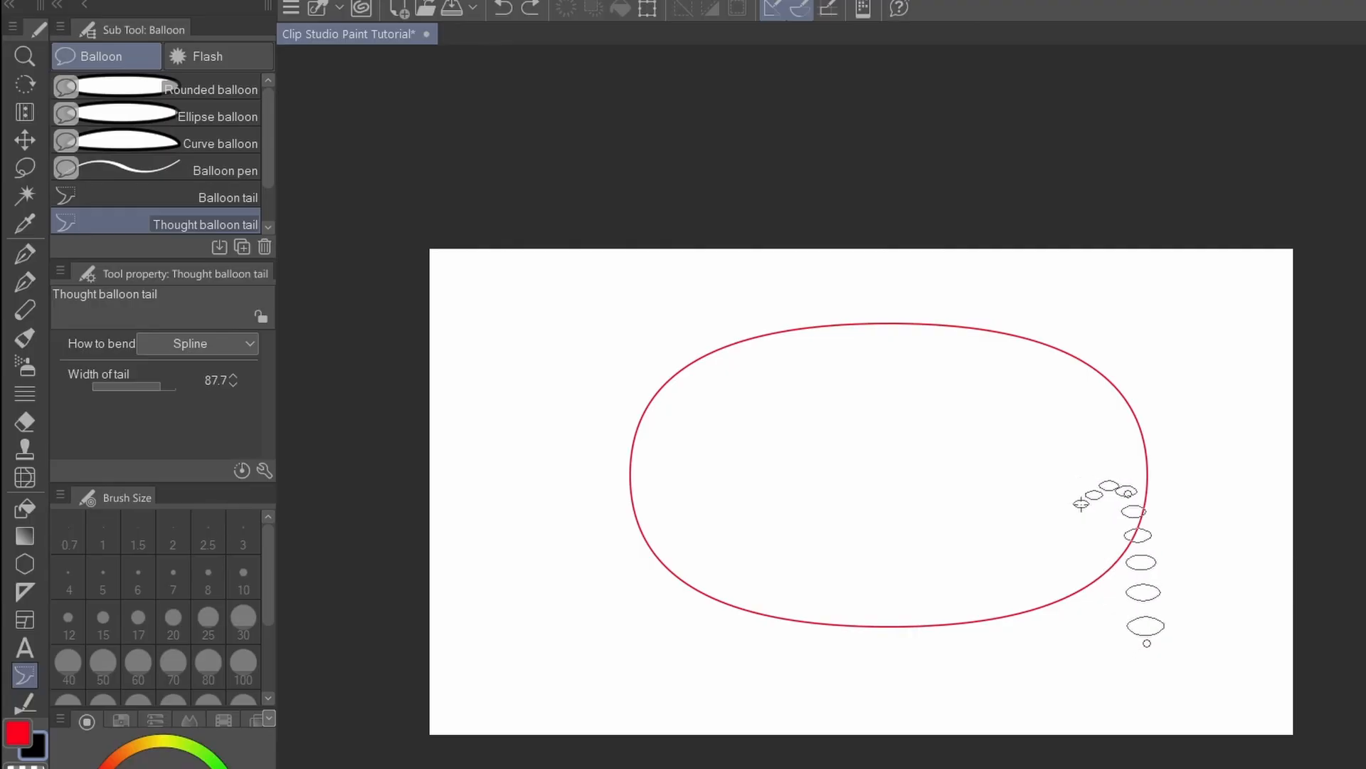
{"action": "left_click", "coordinate": [1147, 642]}
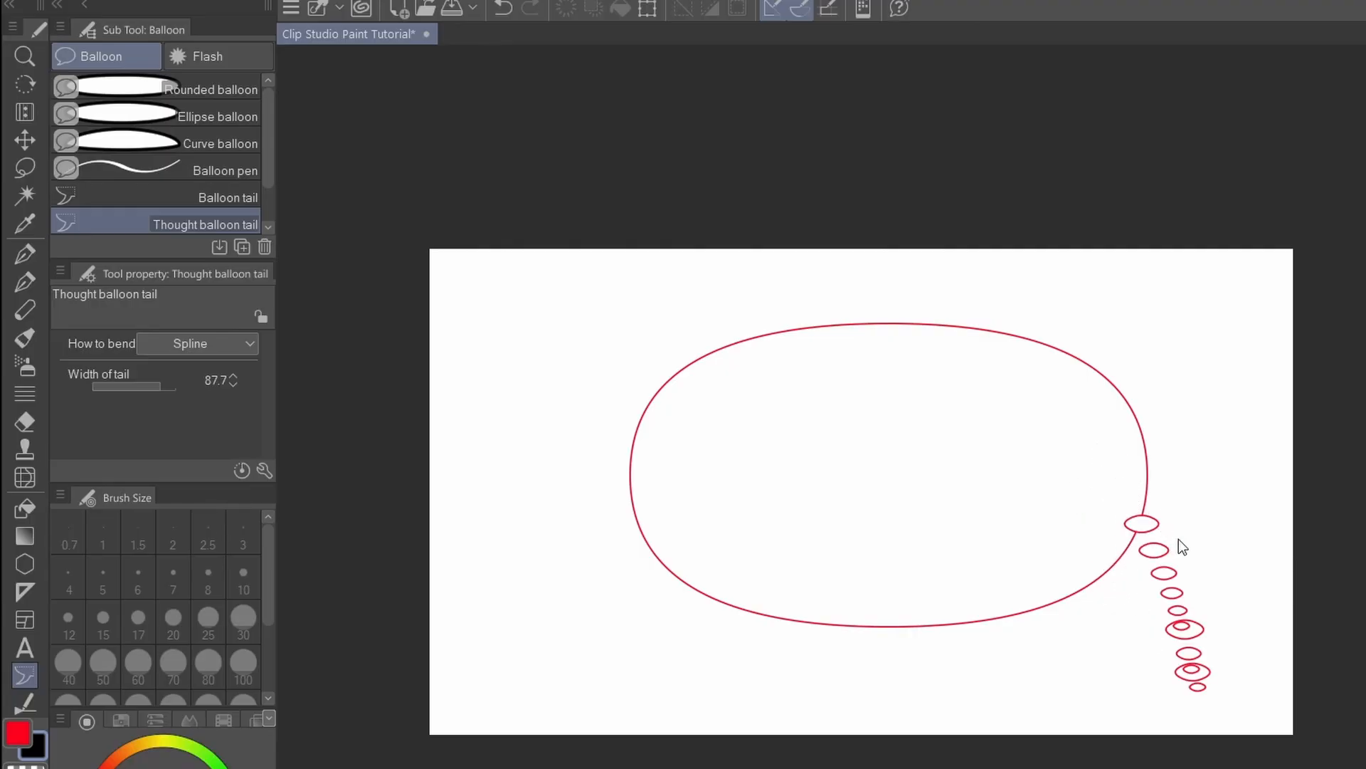
{"action": "key", "text": "ctrl+z"}
{"action": "key", "text": "ctrl+z"}
{"action": "key", "text": "ctrl+z"}
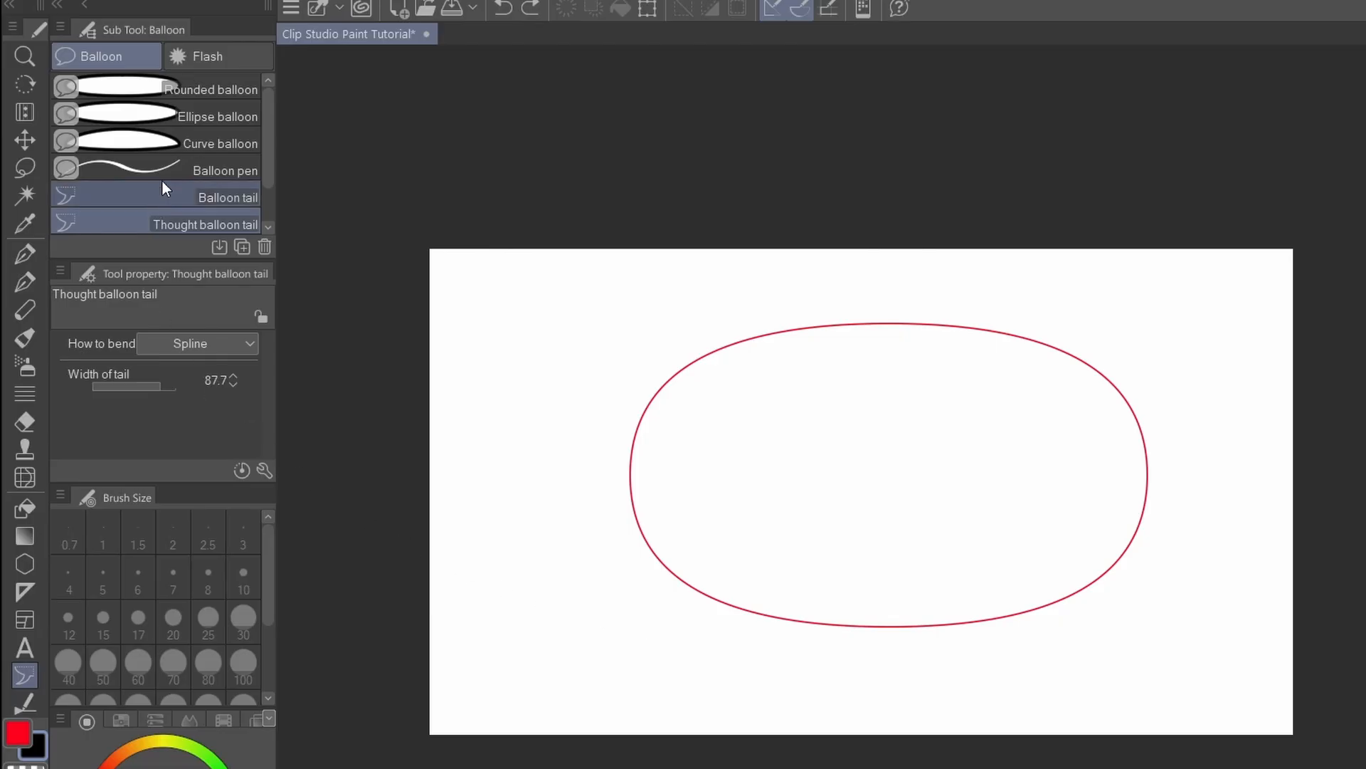
- Test a Flash pattern ellipse over the balloon, and undo both the flash and the balloon
{"action": "left_click", "coordinate": [255, 56]}
{"action": "left_click_drag", "start_coordinate": [795, 410], "coordinate": [1120, 620]}
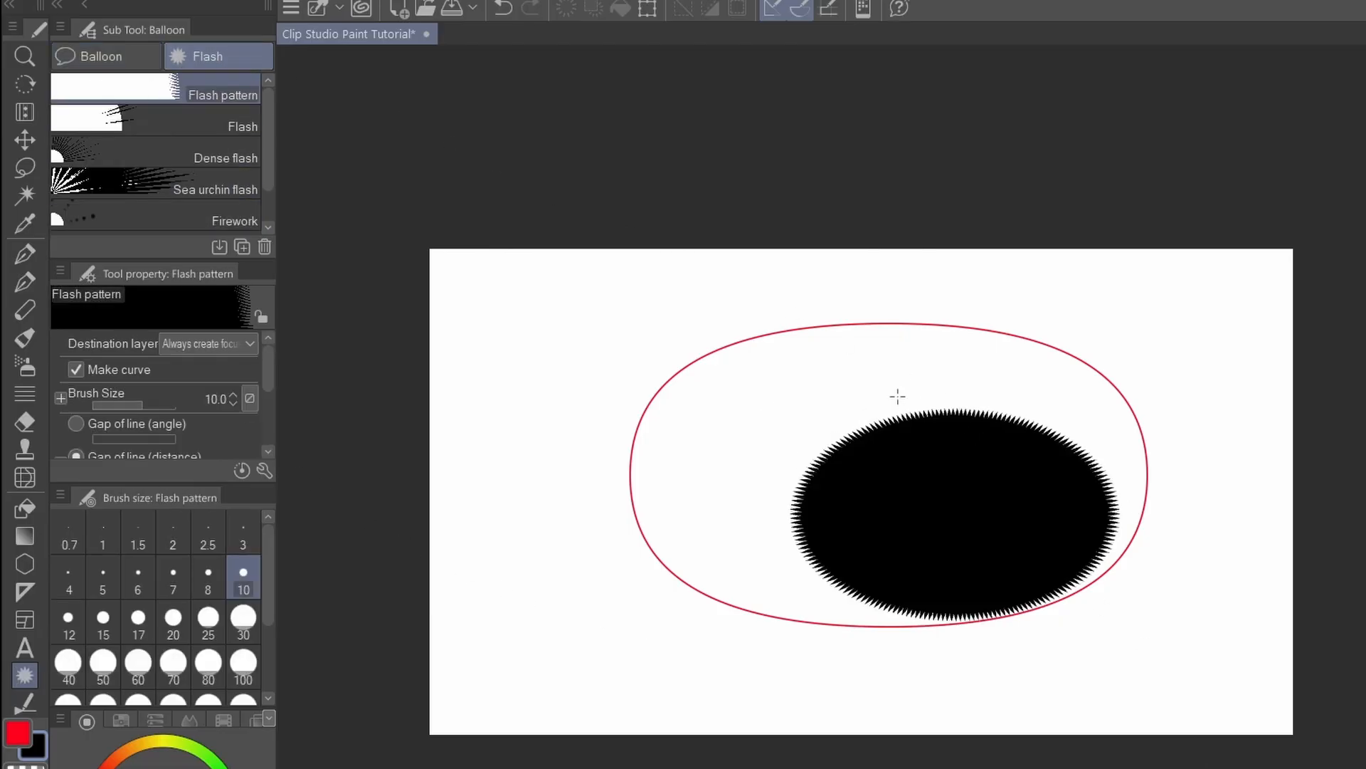
{"action": "key", "text": "ctrl+z"}
{"action": "key", "text": "ctrl+z"}
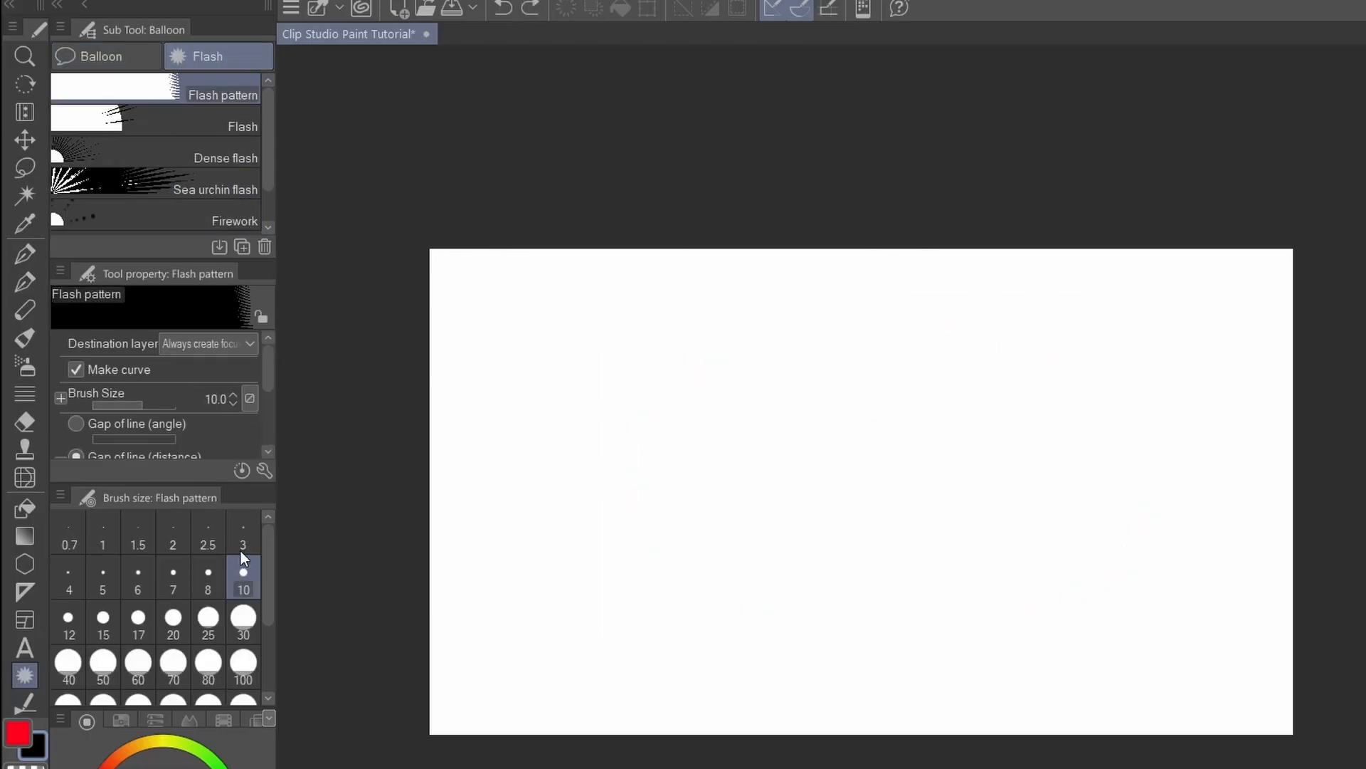
- Draw a thick red freehand circle in the middle of the canvas with the G-pen
{"action": "left_click", "coordinate": [25, 702]}
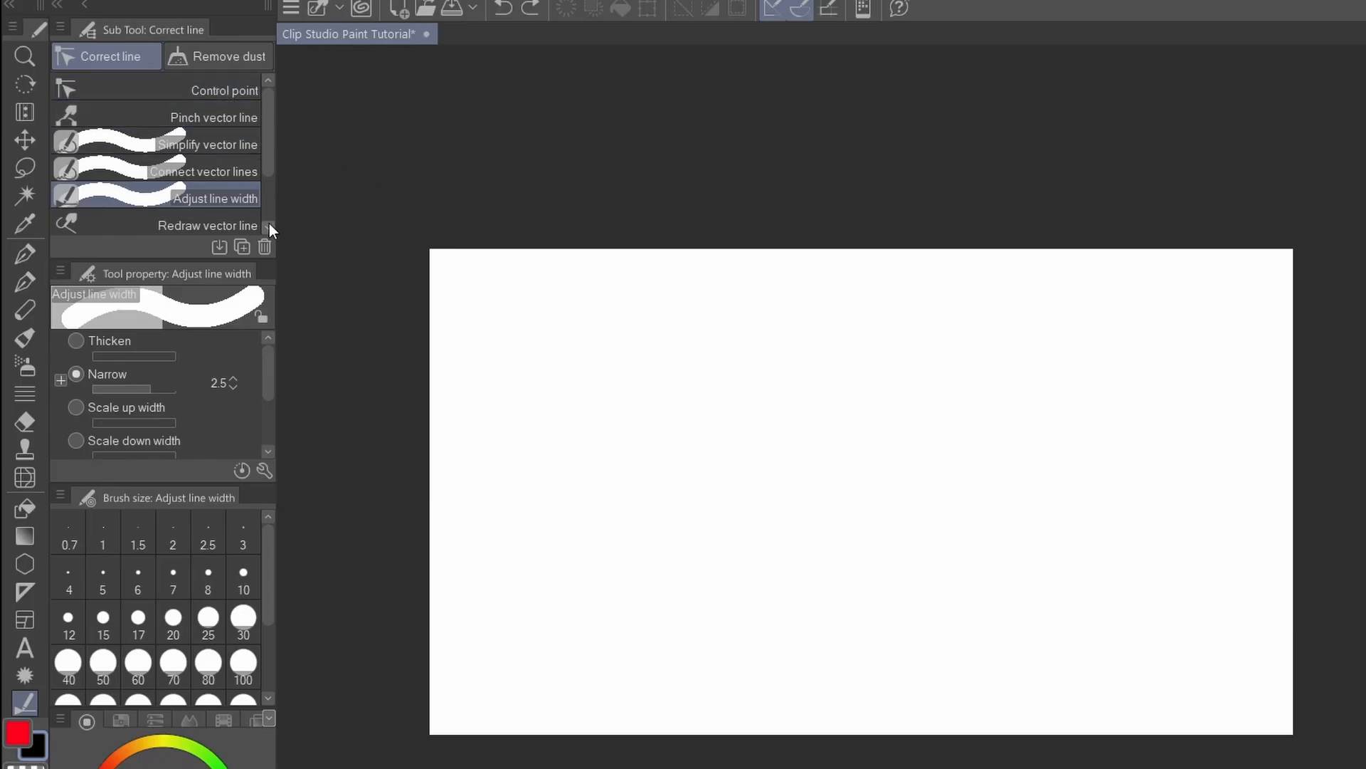
{"action": "left_click", "coordinate": [25, 283]}
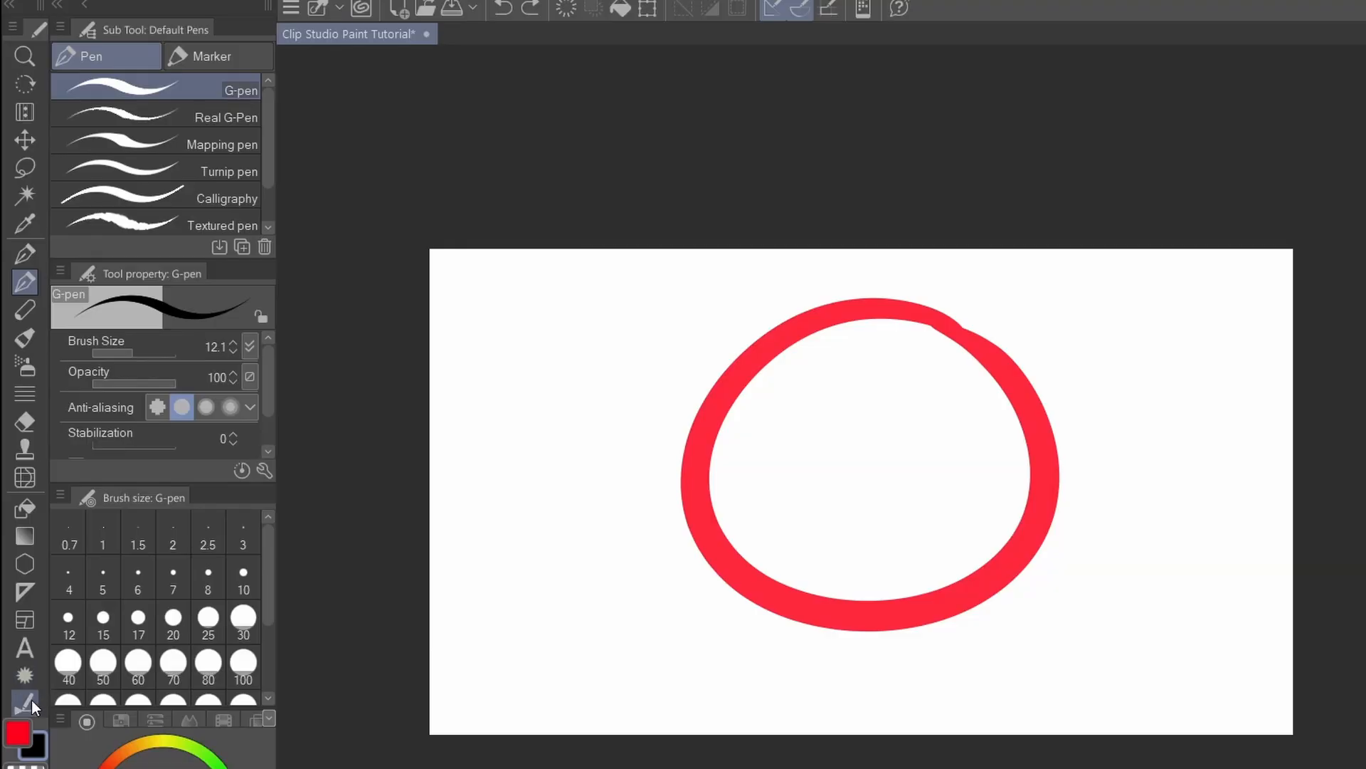
- Narrow the red circle's line by 2.5 in repeated passes with the Adjust line width sub tool
{"action": "left_click", "coordinate": [25, 702]}
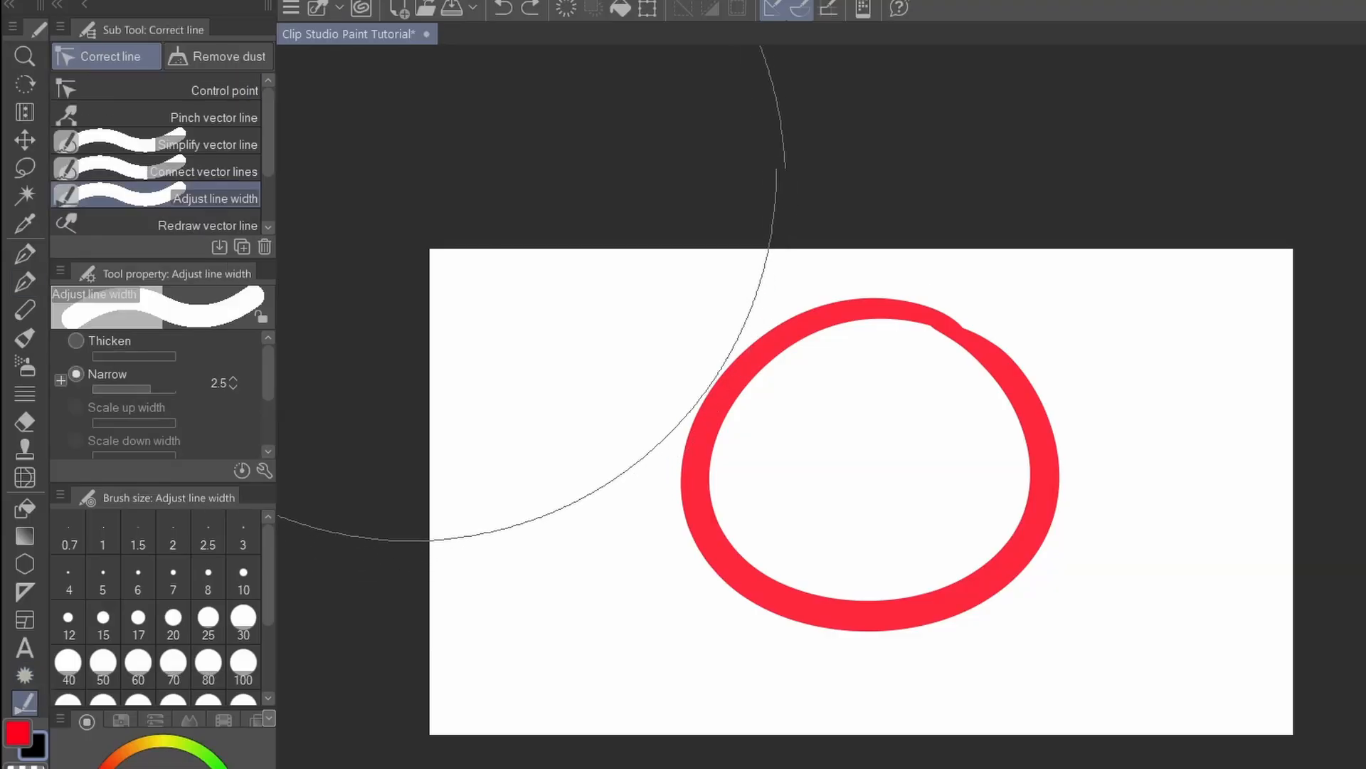
{"action": "left_click", "coordinate": [236, 145]}
{"action": "left_click", "coordinate": [235, 199]}
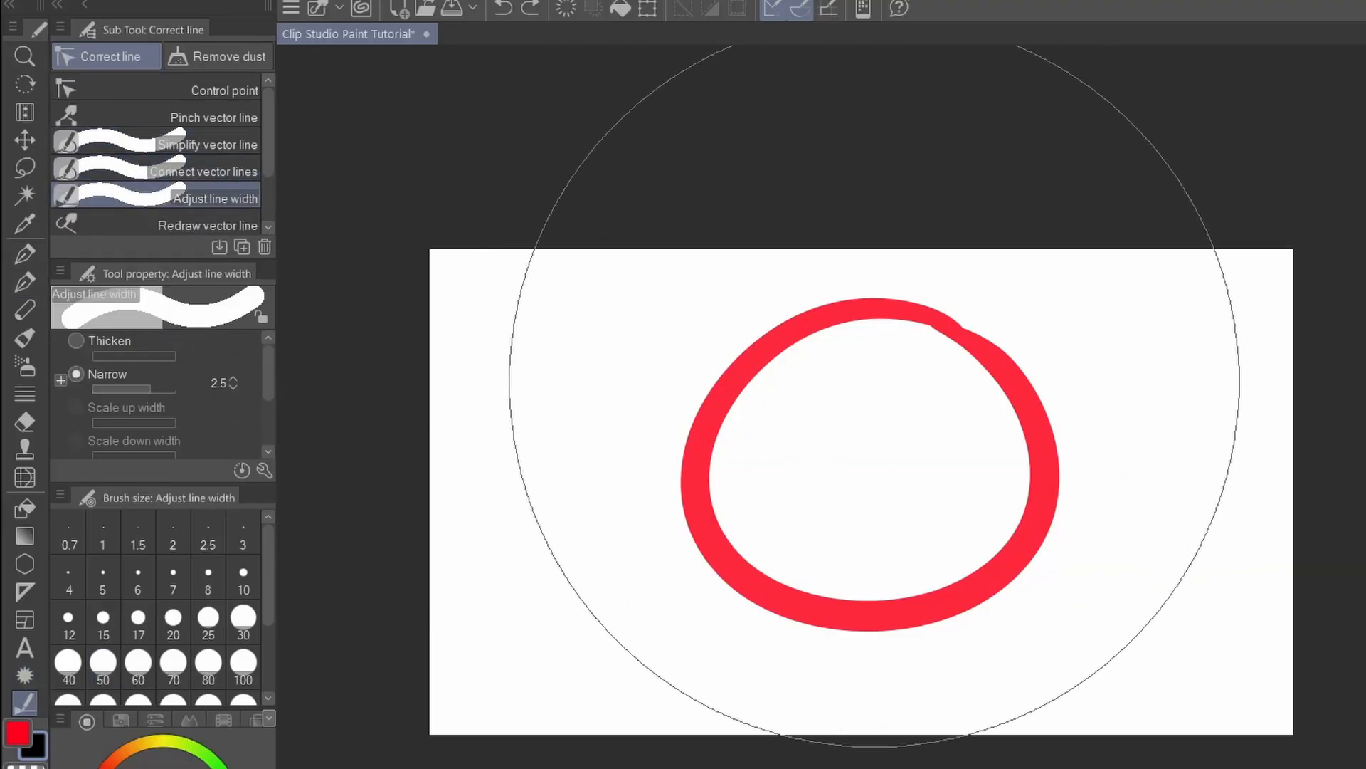
{"action": "mouse_move", "coordinate": [826, 413]}
{"action": "left_mouse_down"}
{"action": "mouse_move", "coordinate": [884, 527]}
{"action": "mouse_move", "coordinate": [771, 677]}
{"action": "left_mouse_up"}
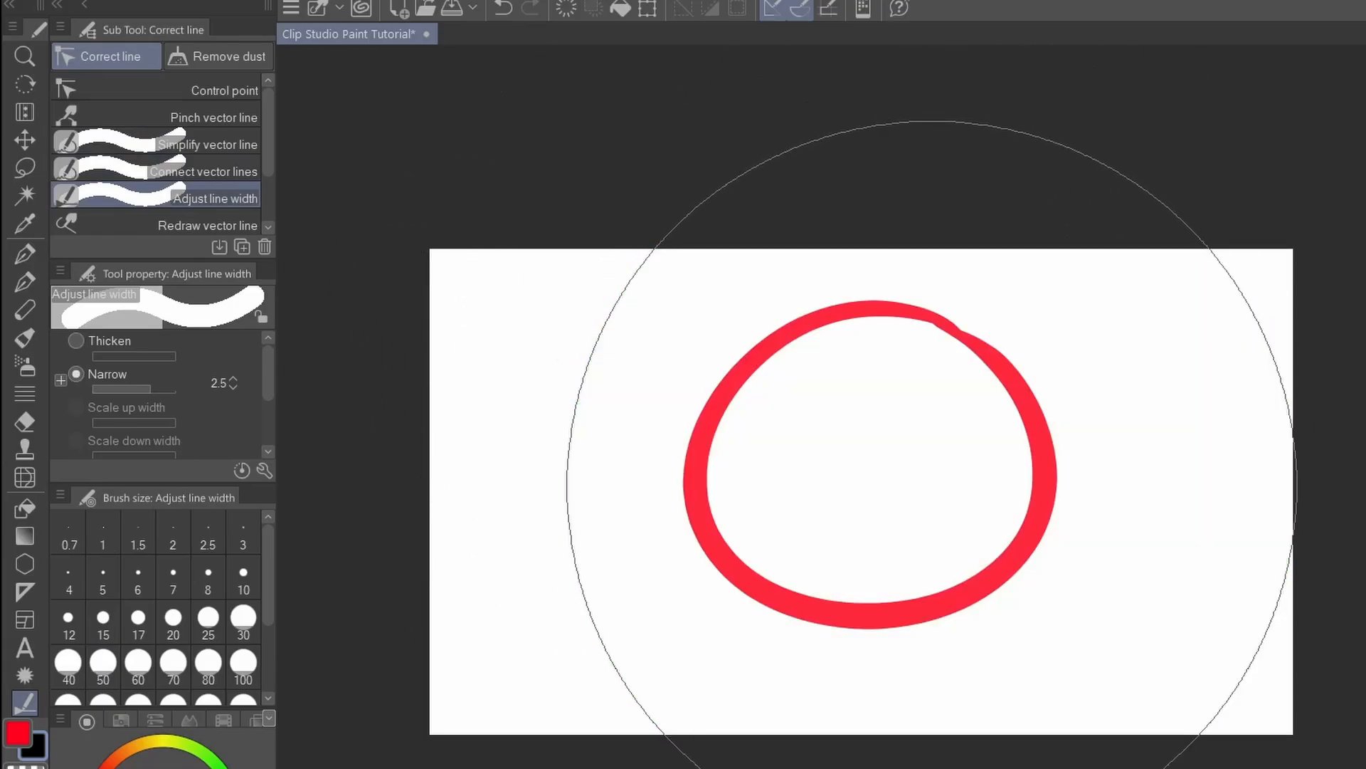
{"action": "left_click", "coordinate": [928, 494]}
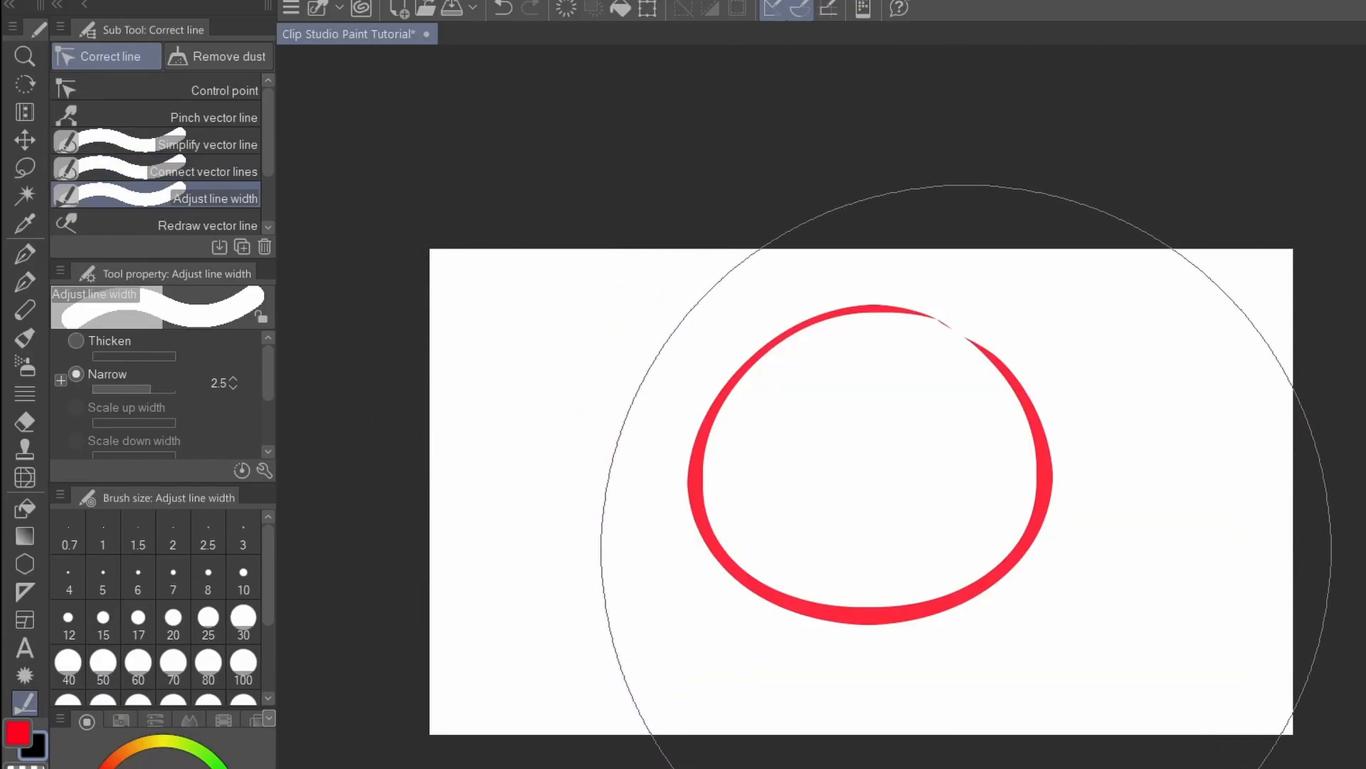
- Thicken the red circle's line by 5.3 with the Adjust line width sub tool
{"action": "left_click", "coordinate": [76, 341]}
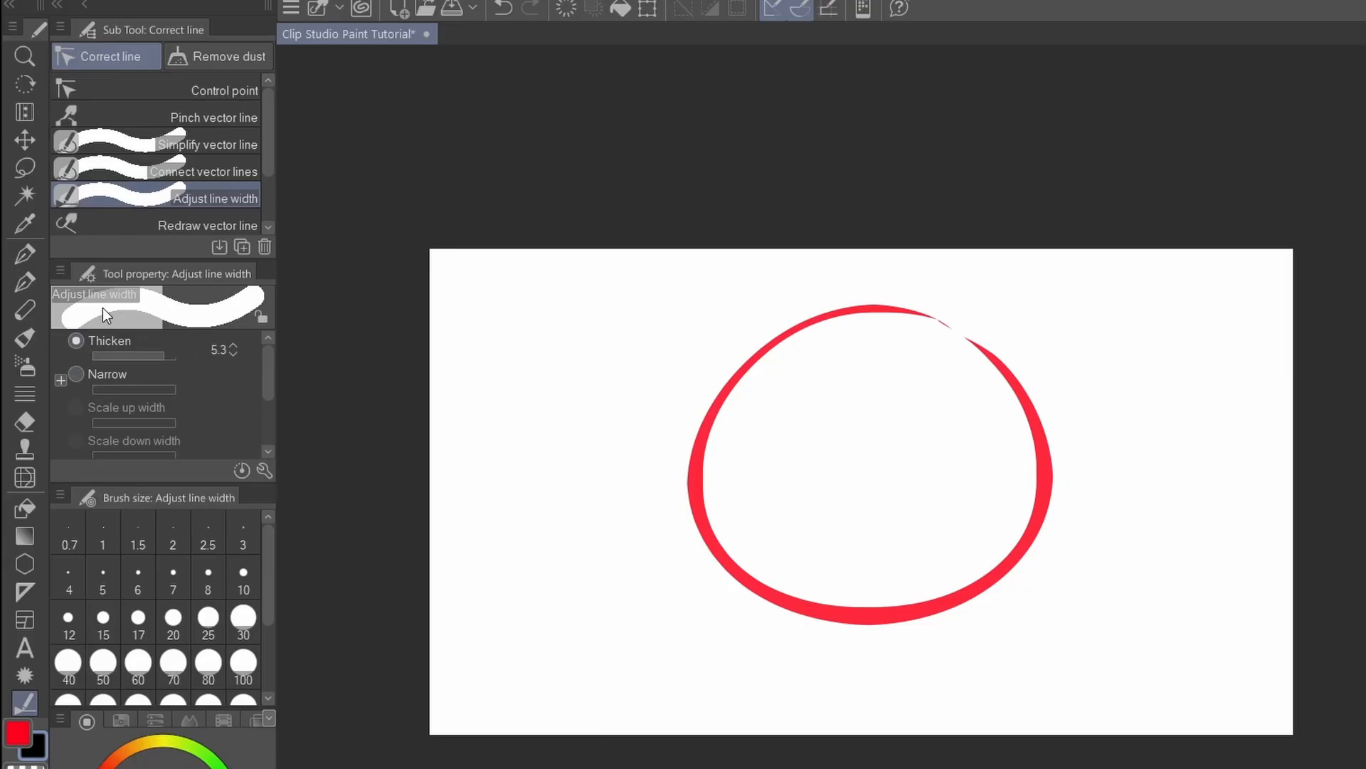
{"action": "left_click_drag", "start_coordinate": [880, 477], "coordinate": [893, 464]}
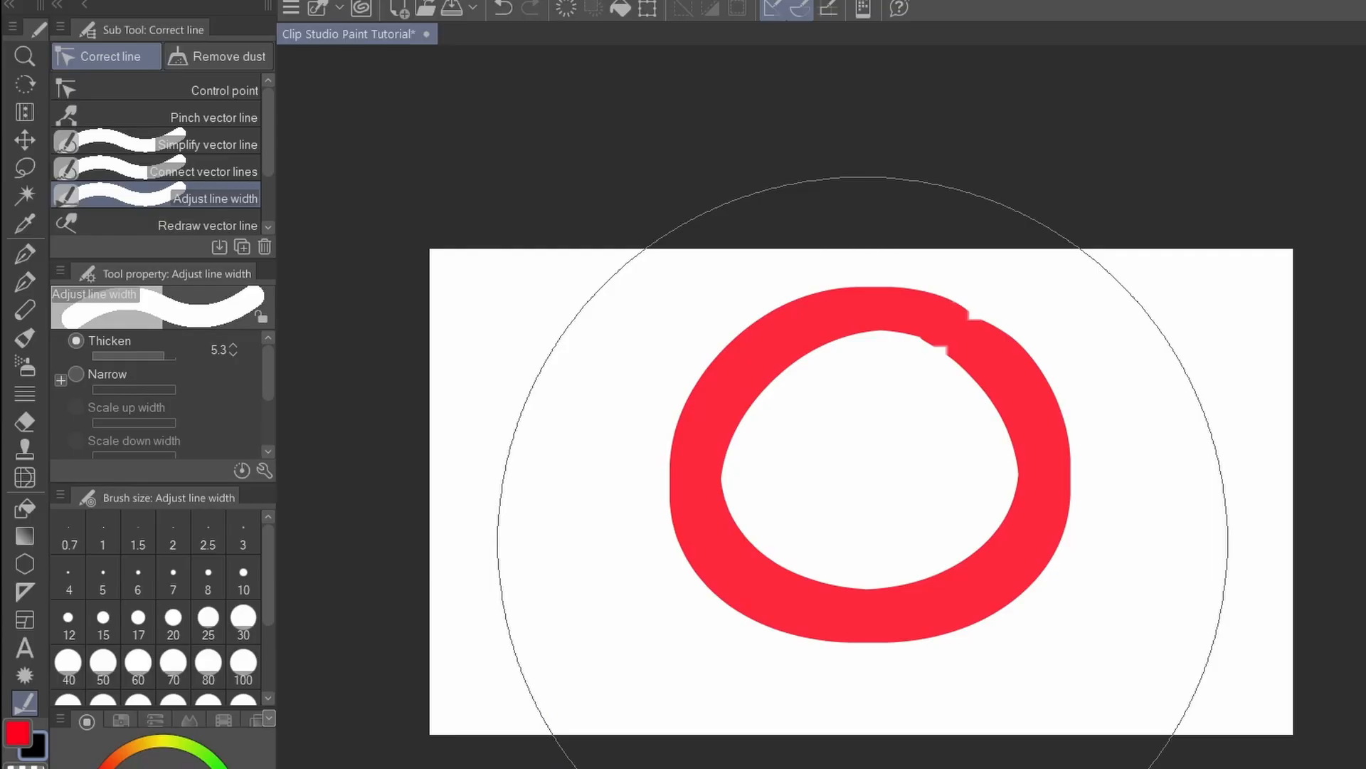
- Look through the other Correct line sub tools, including Simplify vector line, and the Remove dust group
{"action": "left_click", "coordinate": [250, 168]}
{"action": "left_click", "coordinate": [253, 150]}
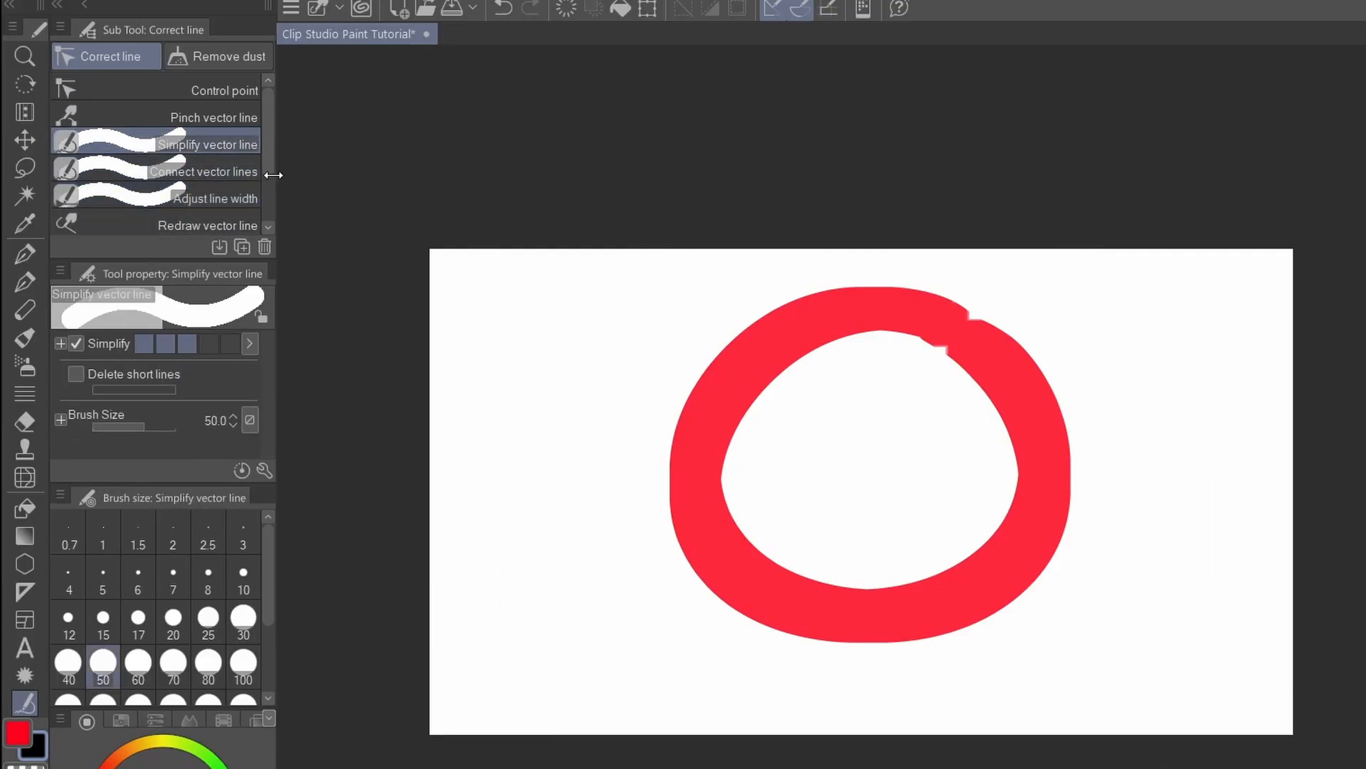
{"action": "scroll", "coordinate": [256, 174], "scroll_direction": "down", "scroll_amount": 3}
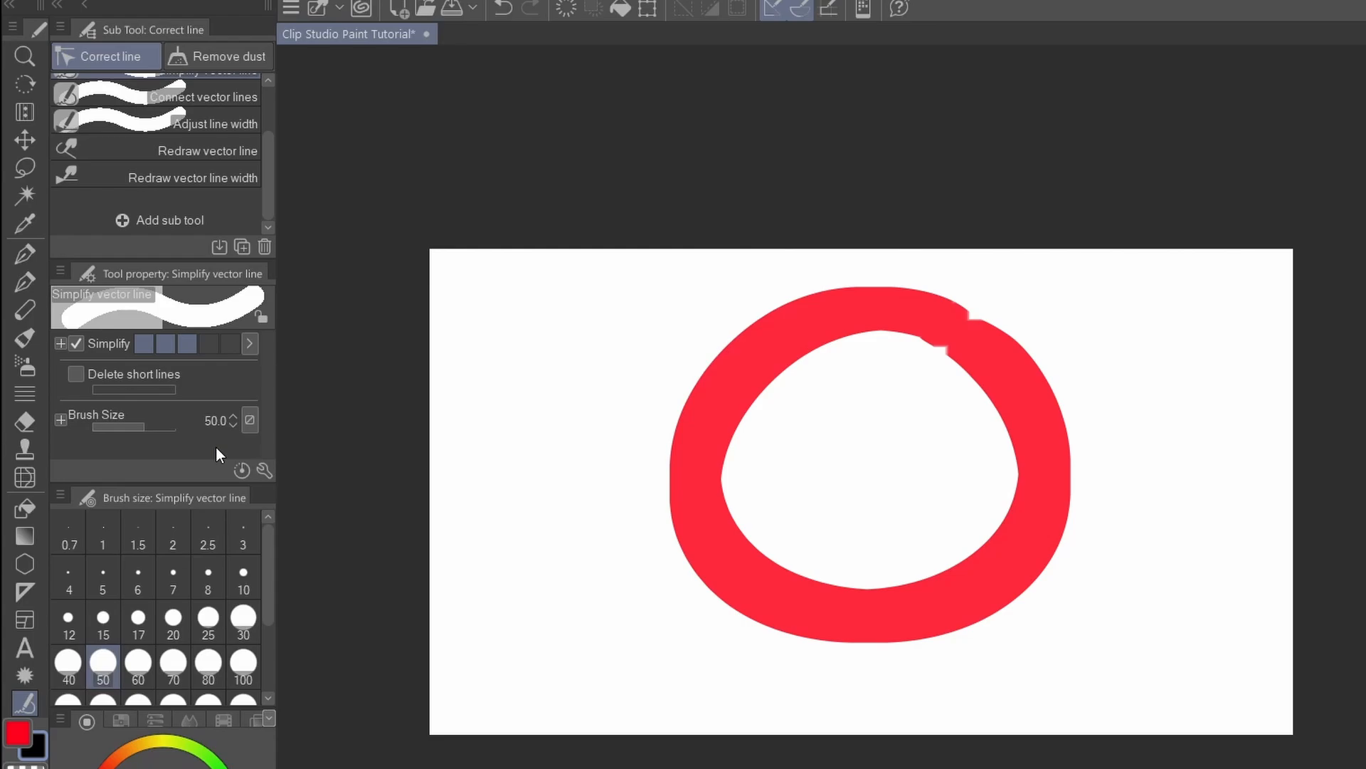
{"action": "left_click", "coordinate": [250, 60]}
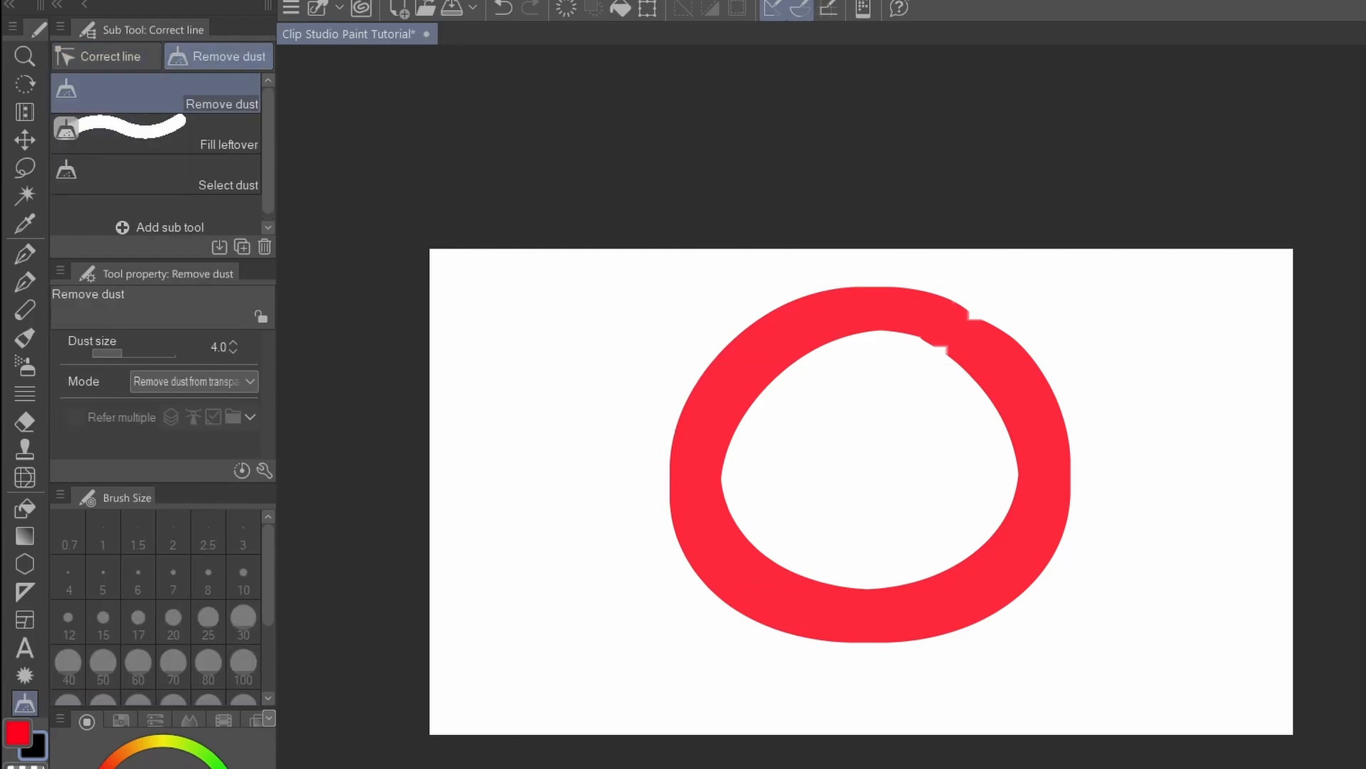
- Dot two small black specks below the red circle with the custom pen, one near its lower left and one near its lower right
{"action": "left_click", "coordinate": [25, 253]}
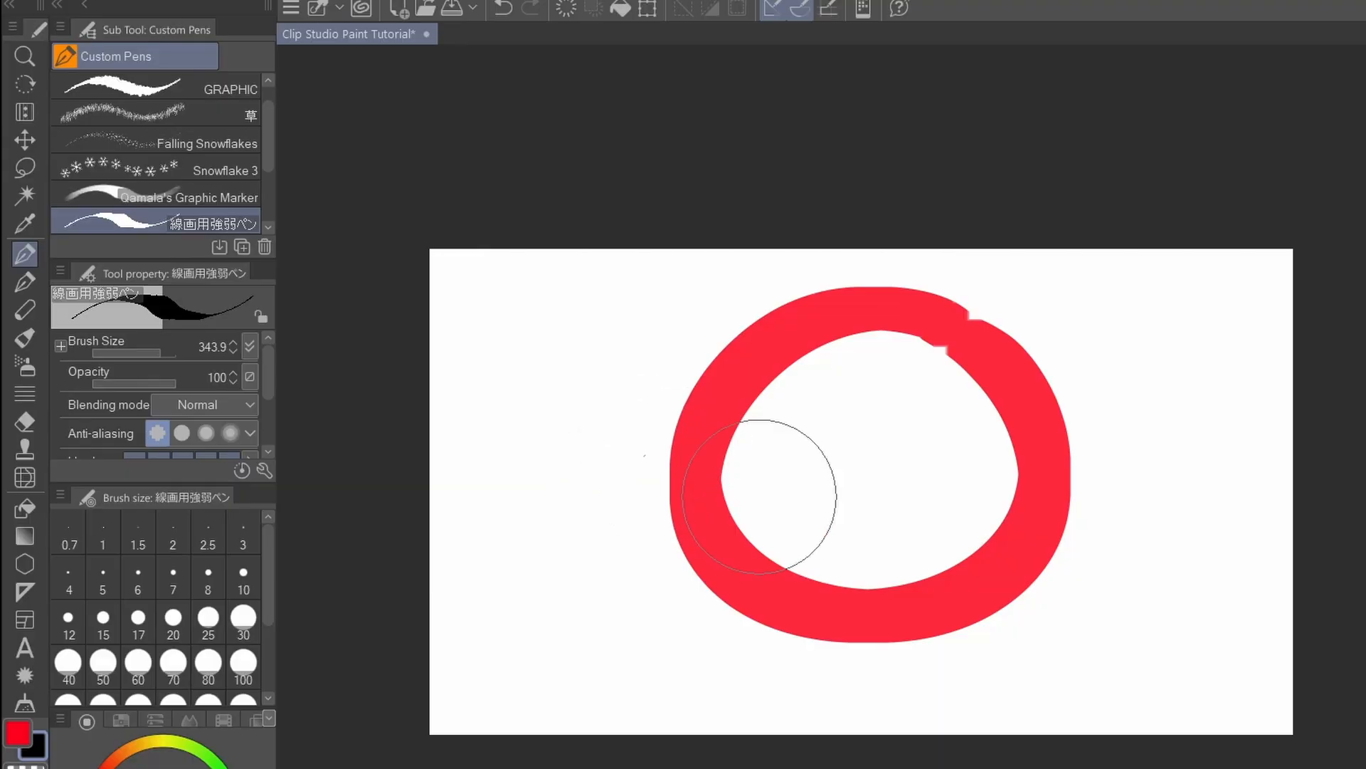
{"action": "left_click", "coordinate": [719, 612]}
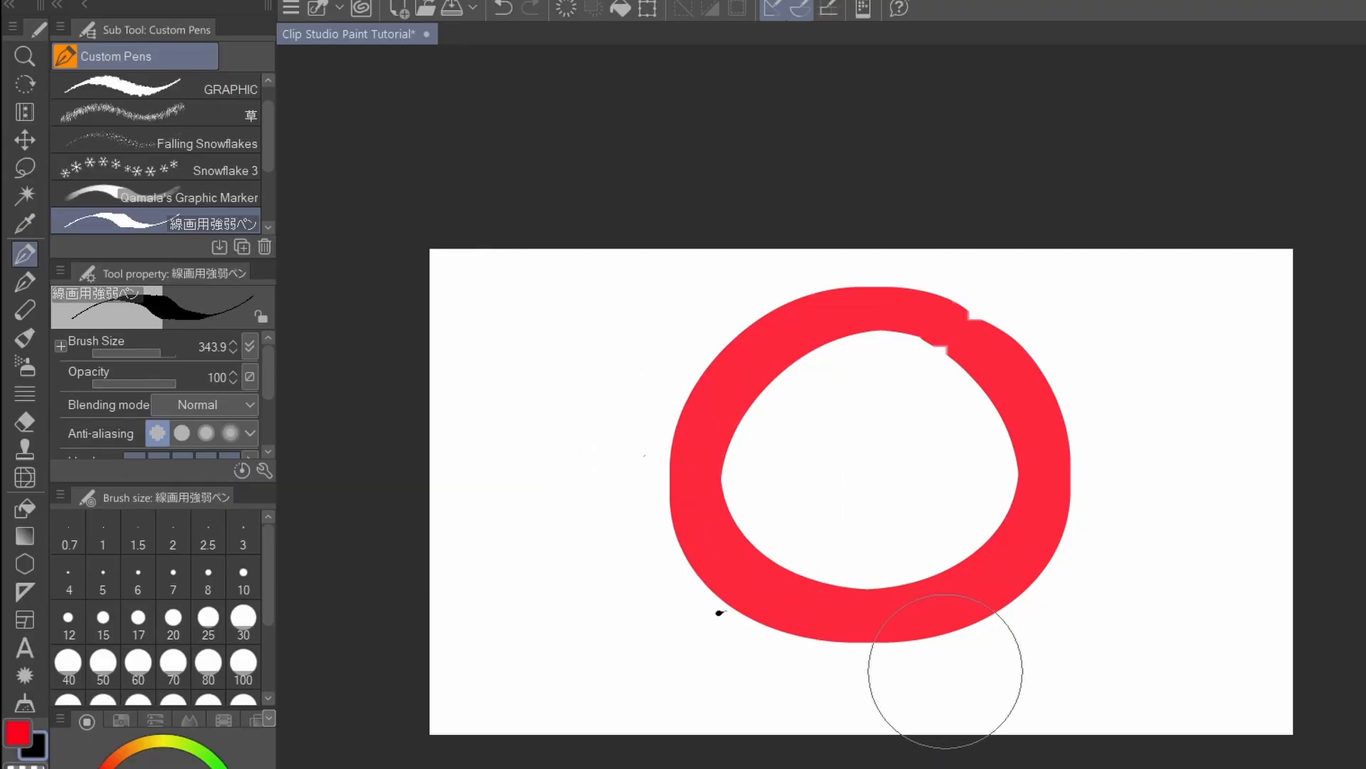
{"action": "left_click", "coordinate": [1044, 664]}
- Clear the black specks around the red circle with the Remove dust sub tool at a dust size of 32.8
{"action": "left_click", "coordinate": [25, 703]}
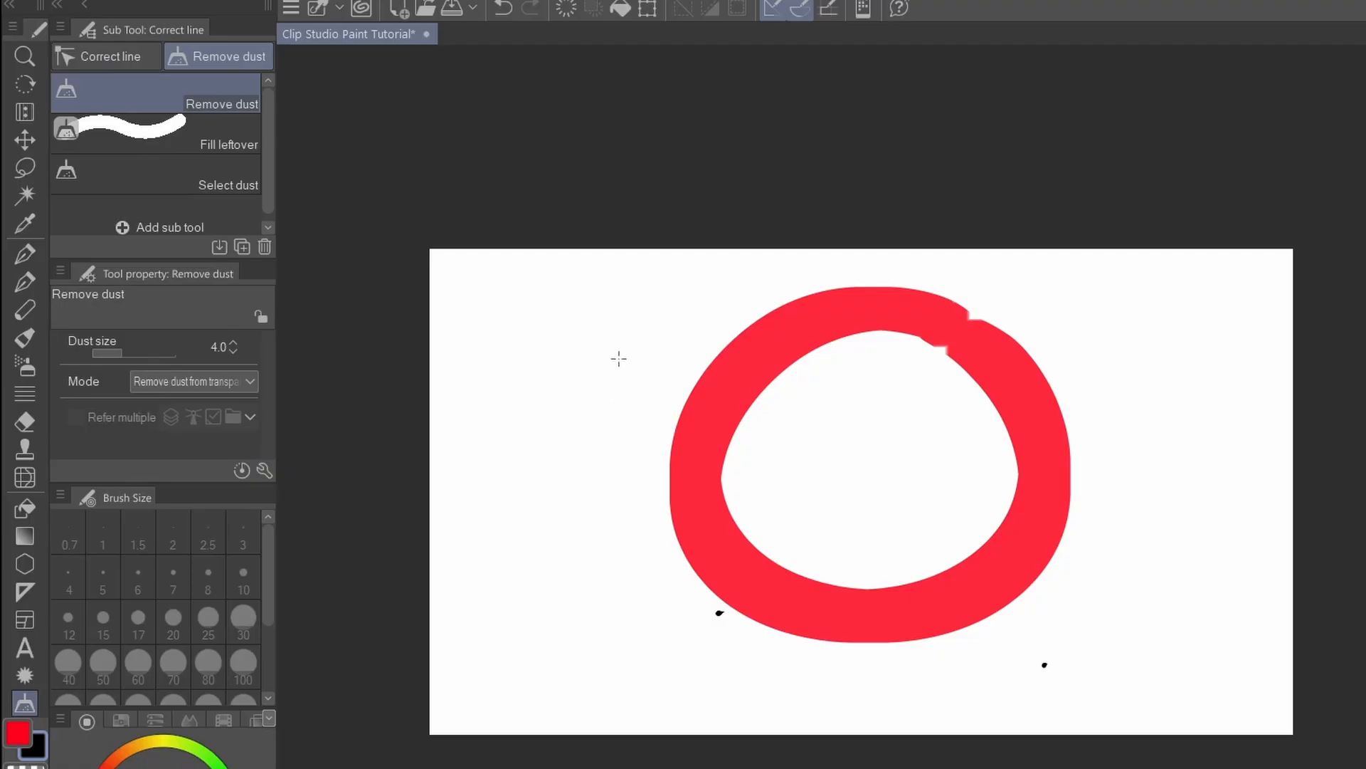
{"action": "left_click_drag", "start_coordinate": [178, 356], "coordinate": [159, 353]}
{"action": "left_click_drag", "start_coordinate": [574, 287], "coordinate": [1133, 693]}
- Try Fill leftover strokes down the left half of the red circle, undoing the first one
{"action": "left_click", "coordinate": [224, 134]}
{"action": "mouse_move", "coordinate": [890, 326]}
{"action": "left_mouse_down"}
{"action": "mouse_move", "coordinate": [652, 540]}
{"action": "mouse_move", "coordinate": [689, 628]}
{"action": "mouse_move", "coordinate": [755, 651]}
{"action": "left_mouse_up"}
{"action": "key", "text": "ctrl+z"}
{"action": "mouse_move", "coordinate": [868, 307]}
{"action": "left_mouse_down"}
{"action": "mouse_move", "coordinate": [943, 326]}
{"action": "mouse_move", "coordinate": [650, 626]}
{"action": "left_mouse_up"}
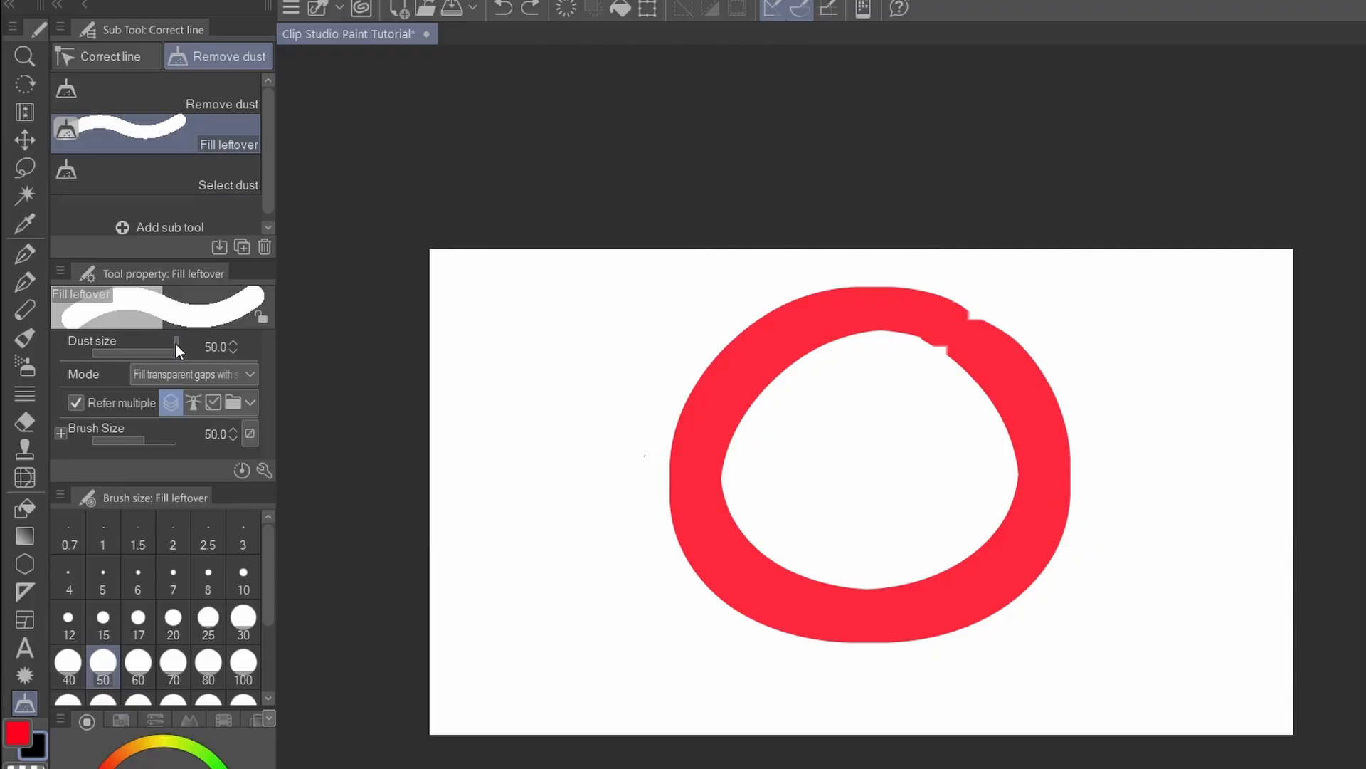
{"action": "left_click", "coordinate": [178, 96]}
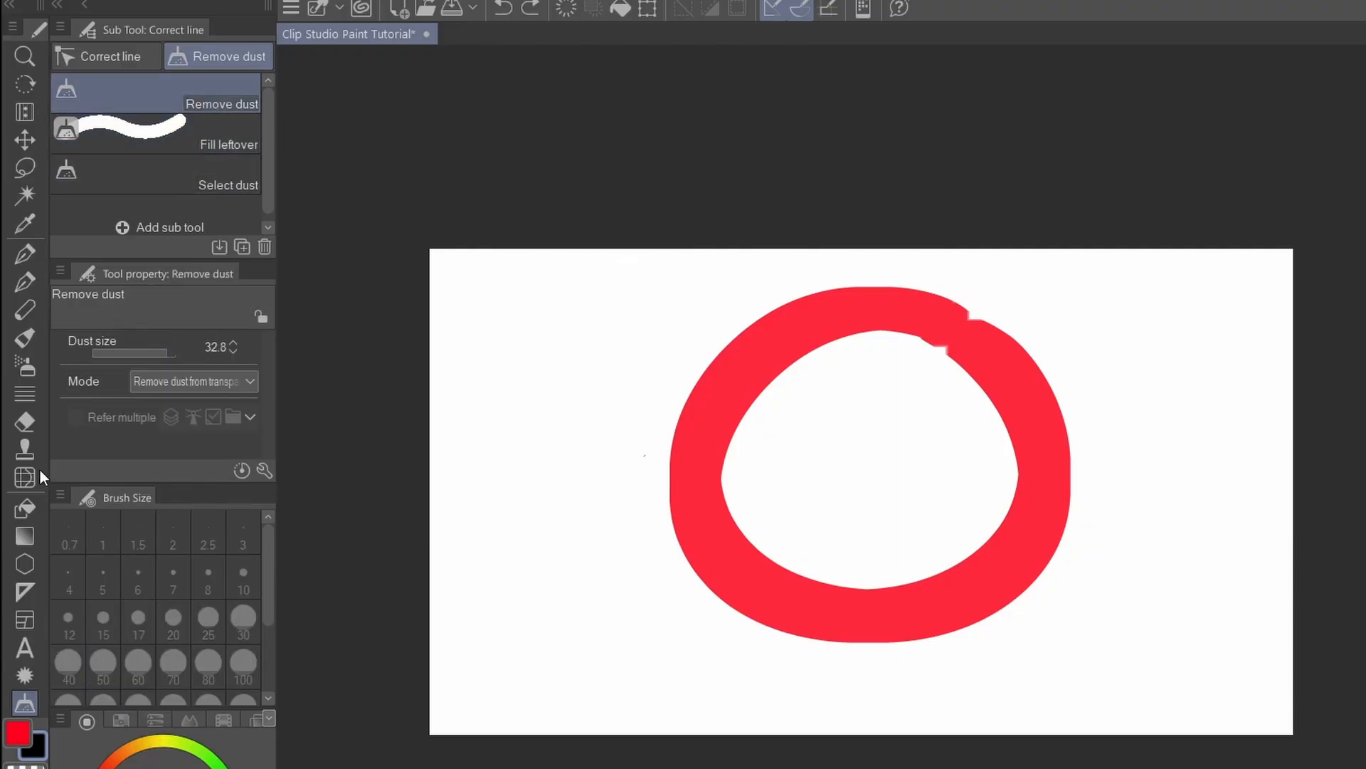
- Scatter five small black specks of varied shape beside and below the red circle with the custom pen
{"action": "left_click", "coordinate": [25, 254]}
{"action": "left_click", "coordinate": [570, 396]}
{"action": "left_click", "coordinate": [604, 473]}
{"action": "left_click_drag", "start_coordinate": [778, 673], "coordinate": [794, 694]}
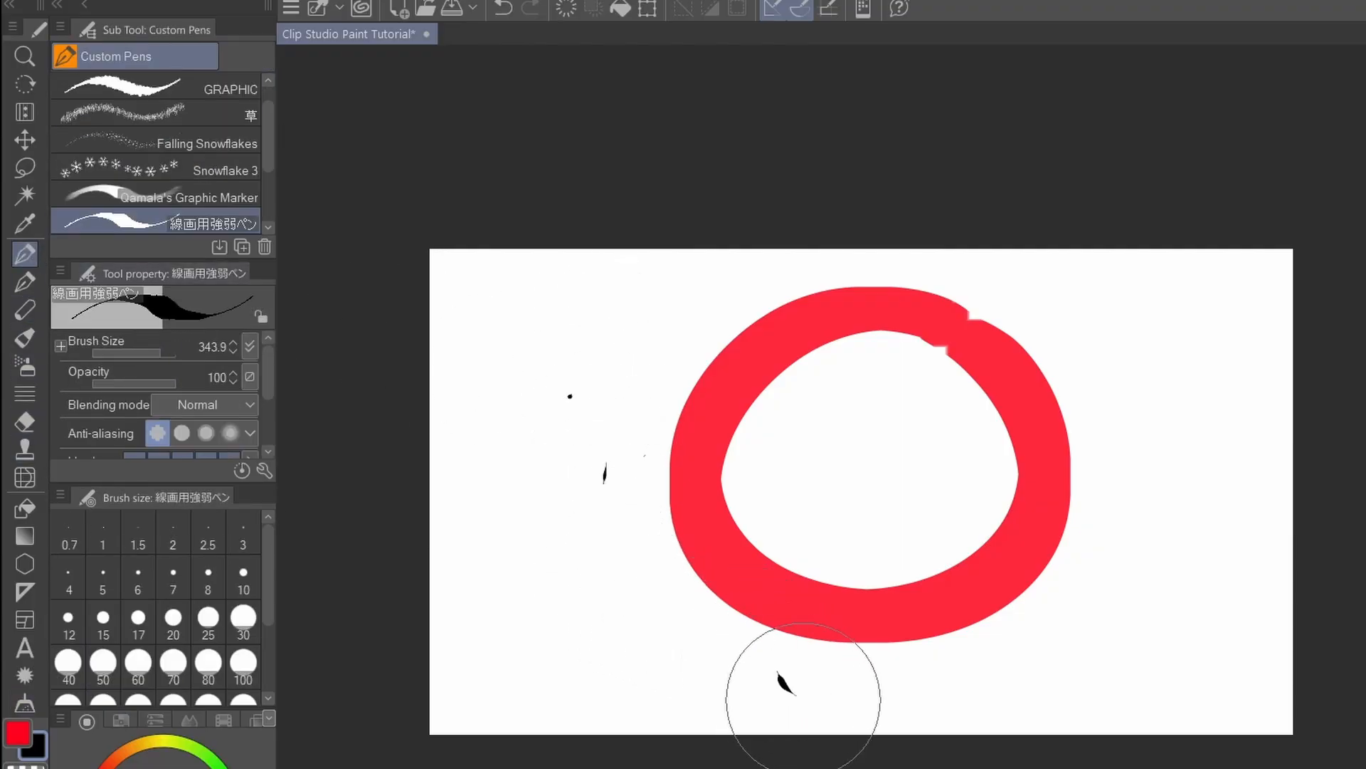
{"action": "left_click", "coordinate": [932, 695]}
{"action": "left_click", "coordinate": [658, 618]}
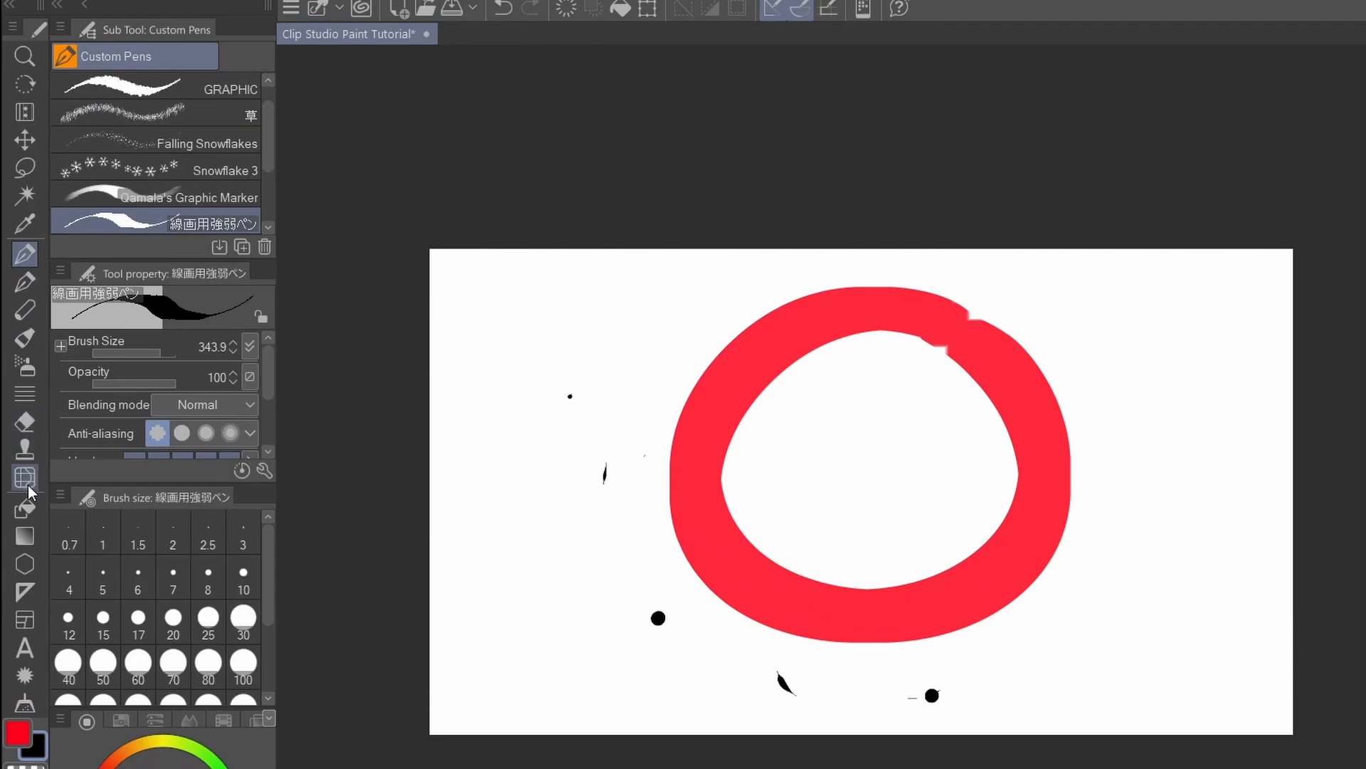
- Try brushing over the black specks with the Fill leftover sub tool
{"action": "left_click", "coordinate": [25, 448]}
{"action": "left_click", "coordinate": [25, 703]}
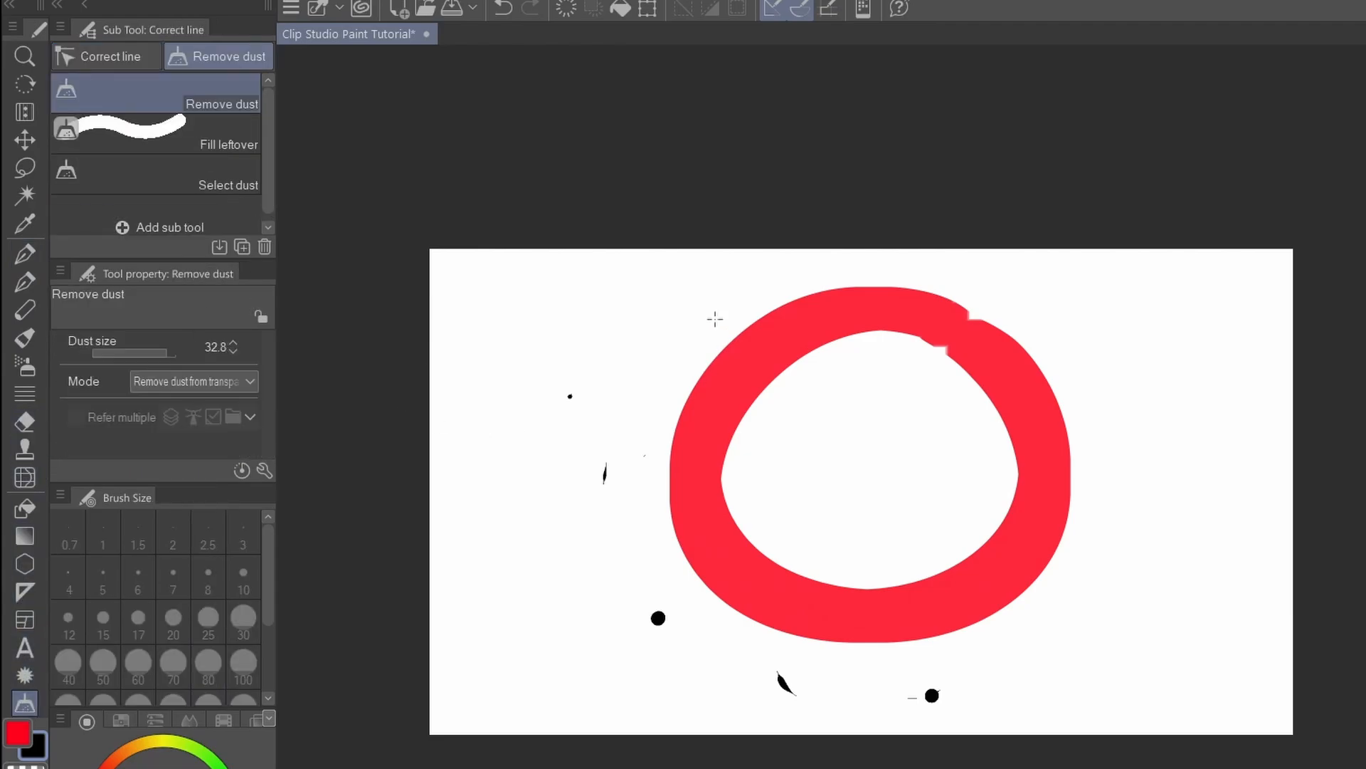
{"action": "left_click", "coordinate": [213, 139]}
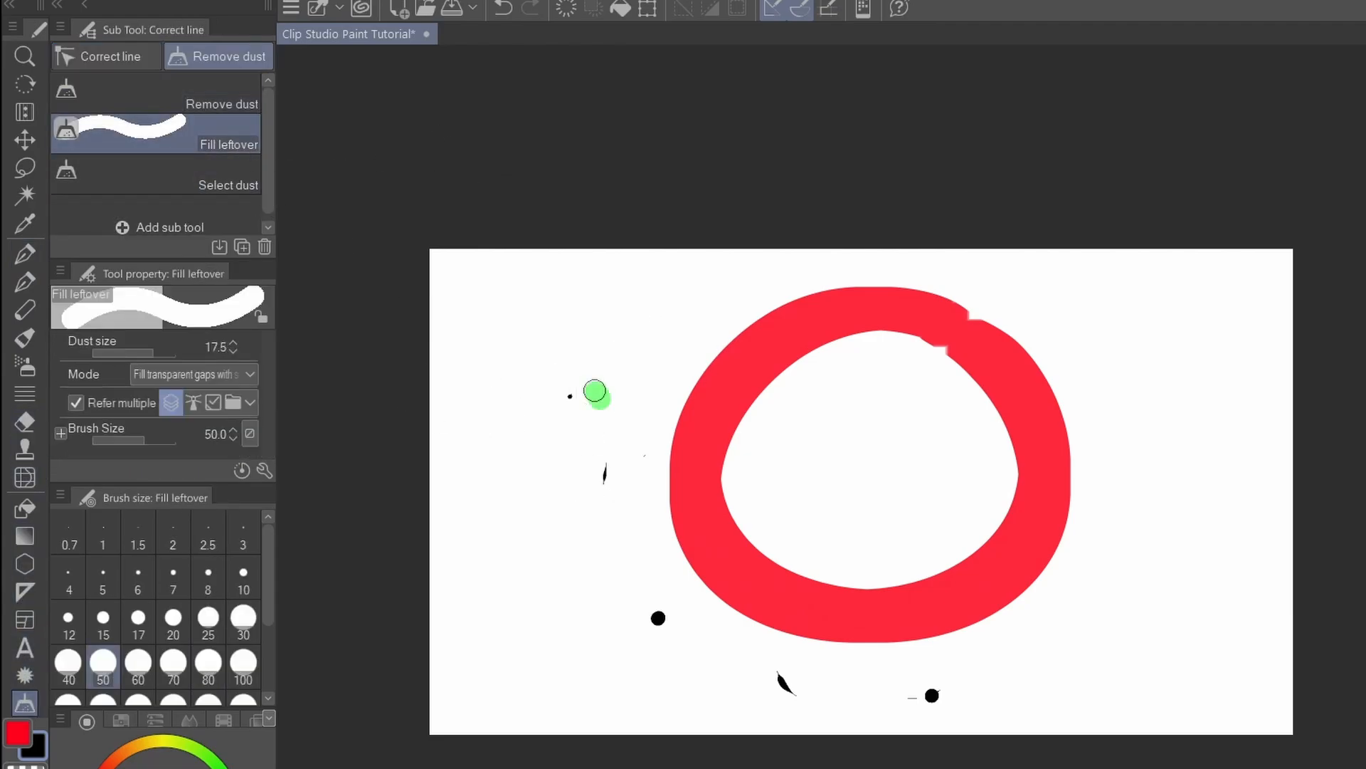
{"action": "mouse_move", "coordinate": [595, 390]}
{"action": "left_mouse_down"}
{"action": "mouse_move", "coordinate": [583, 417]}
{"action": "mouse_move", "coordinate": [646, 637]}
{"action": "left_mouse_up"}
{"action": "left_click_drag", "start_coordinate": [775, 667], "coordinate": [822, 704]}
- Select the tiny dust speck beside the red circle with Select dust and apply a Scale/Rotate transformation to it
{"action": "left_click", "coordinate": [228, 178]}
{"action": "left_click_drag", "start_coordinate": [519, 305], "coordinate": [651, 616]}
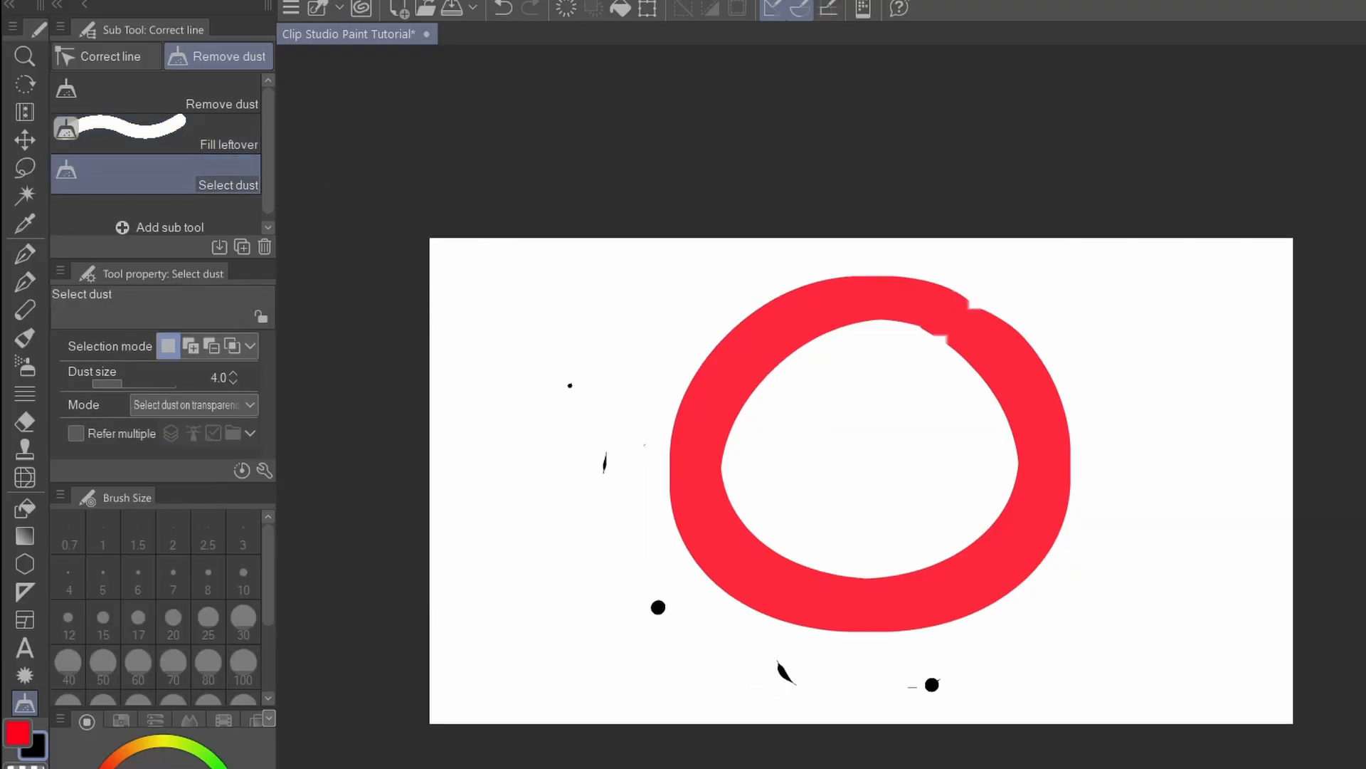
{"action": "mouse_move", "coordinate": [523, 305]}
{"action": "left_mouse_down"}
{"action": "mouse_move", "coordinate": [708, 683]}
{"action": "mouse_move", "coordinate": [533, 299]}
{"action": "left_mouse_up"}
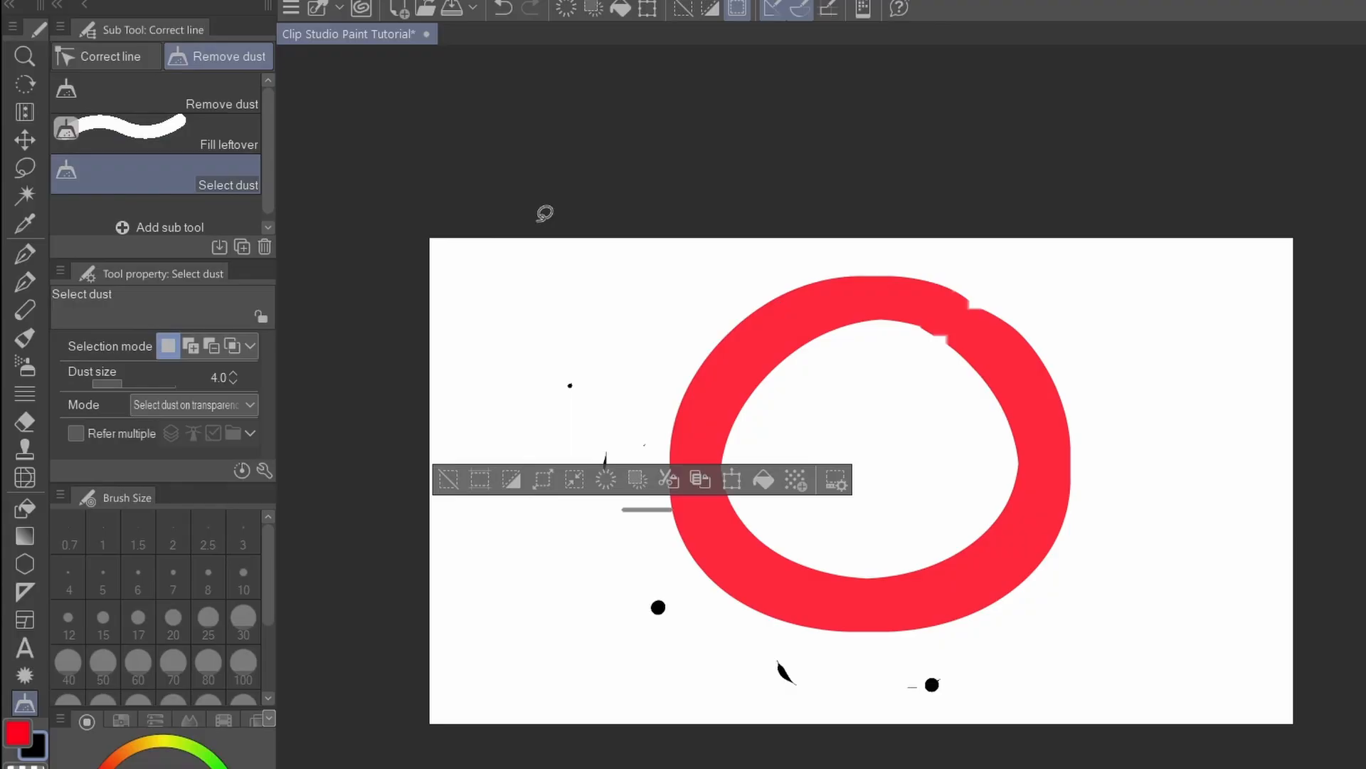
{"action": "left_click", "coordinate": [731, 479]}
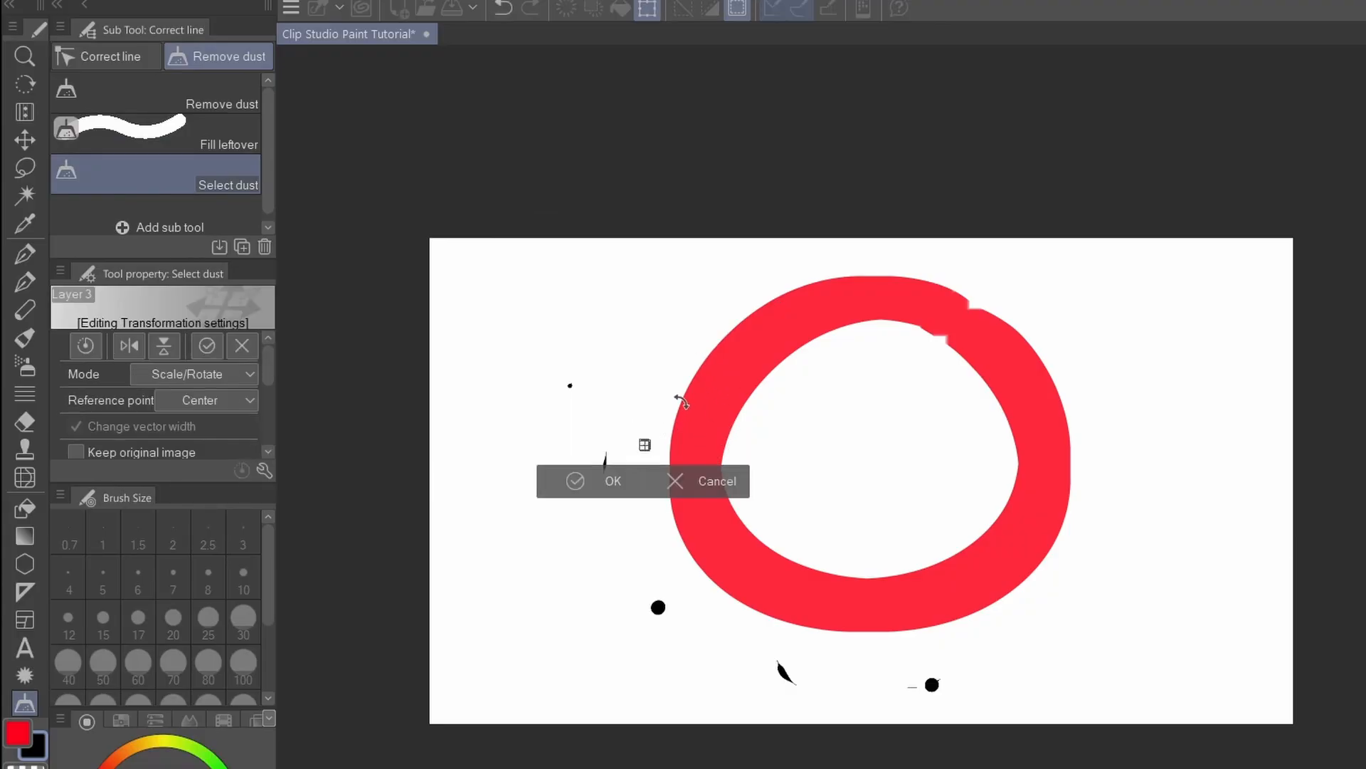
{"action": "left_click", "coordinate": [607, 486]}
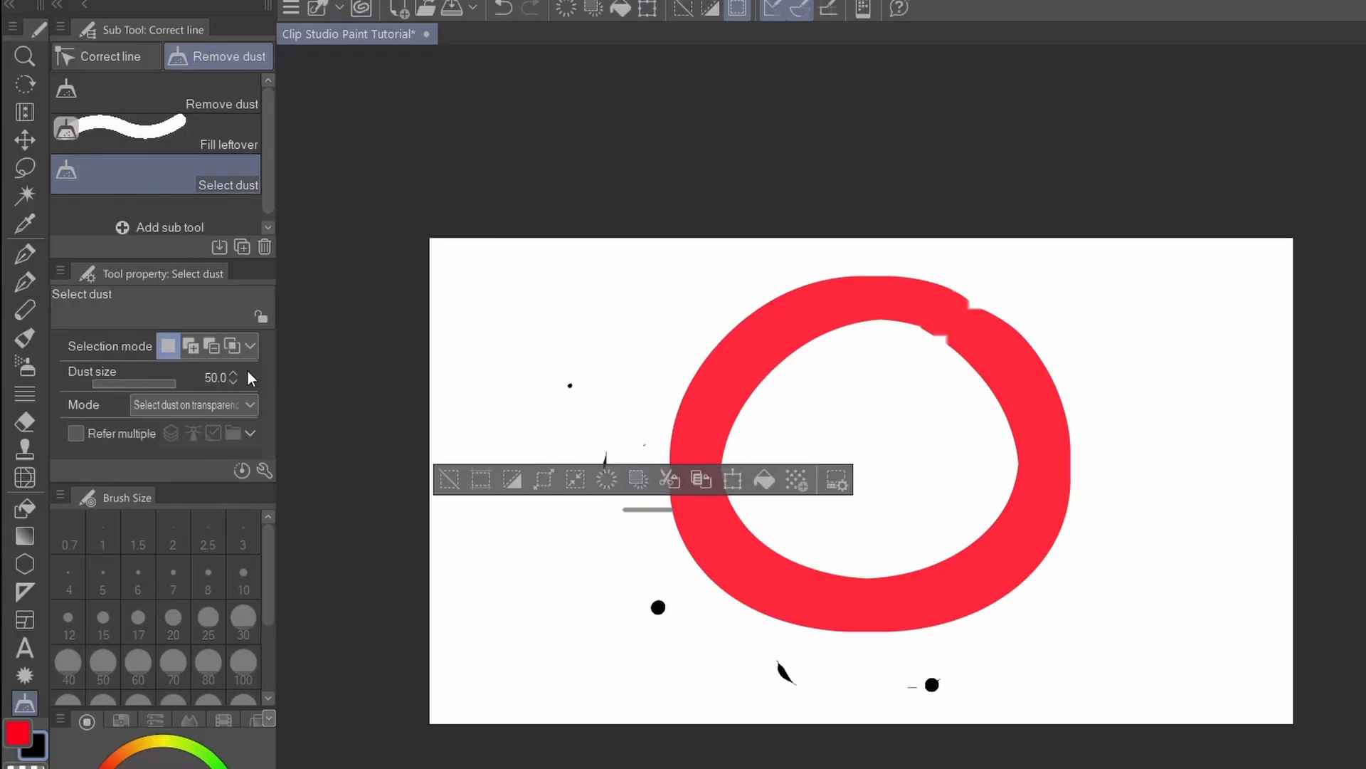
- Select the larger black specks with Select dust at a dust size of 50.0 and move them rightward across the red circle
{"action": "left_click_drag", "start_coordinate": [471, 266], "coordinate": [980, 757]}
{"action": "mouse_move", "coordinate": [730, 354]}
{"action": "left_mouse_down"}
{"action": "mouse_move", "coordinate": [756, 740]}
{"action": "mouse_move", "coordinate": [573, 255]}
{"action": "left_mouse_up"}
{"action": "left_click", "coordinate": [770, 719]}
{"action": "mouse_move", "coordinate": [779, 614]}
{"action": "left_mouse_down"}
{"action": "mouse_move", "coordinate": [903, 510]}
{"action": "mouse_move", "coordinate": [1147, 555]}
{"action": "left_mouse_up"}
{"action": "left_click", "coordinate": [1019, 653]}
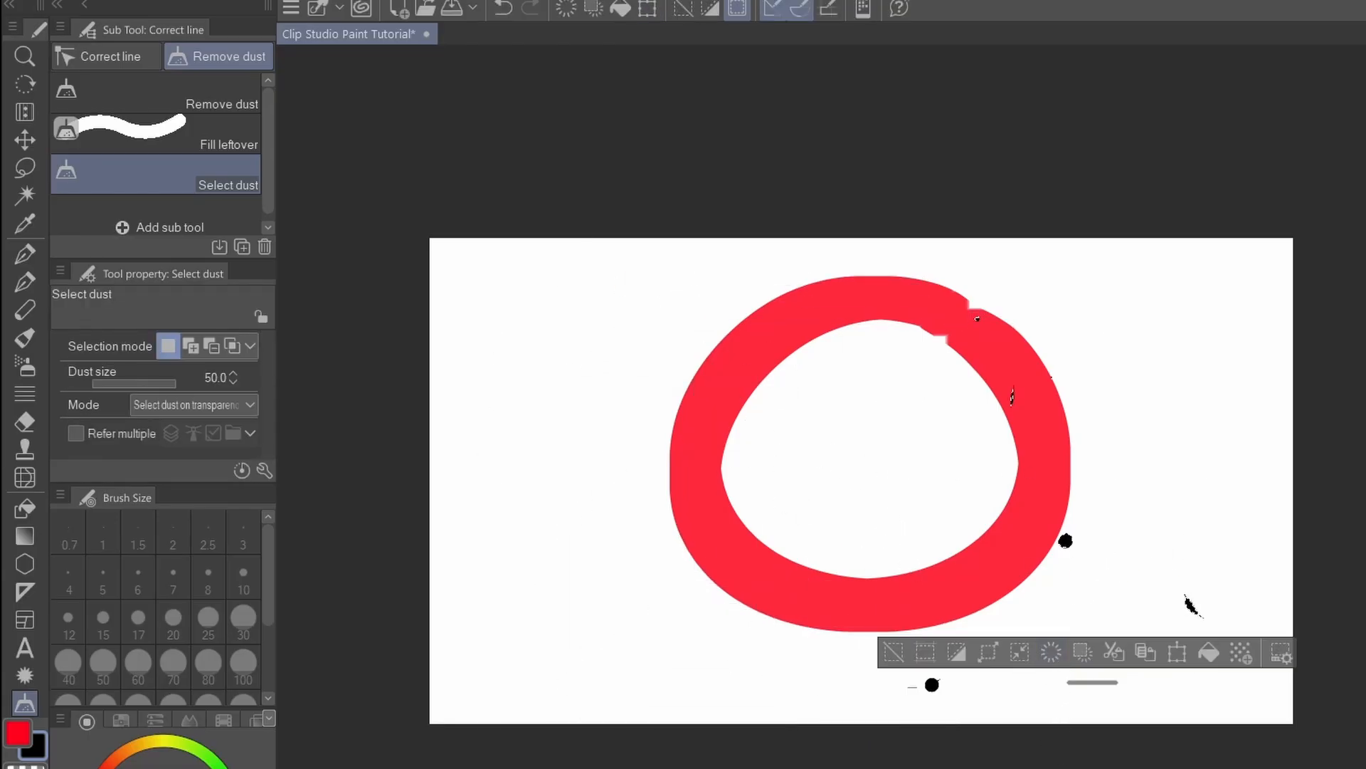
- Undo the move of the black specks and the last dust selection
{"action": "key", "text": "ctrl+z"}
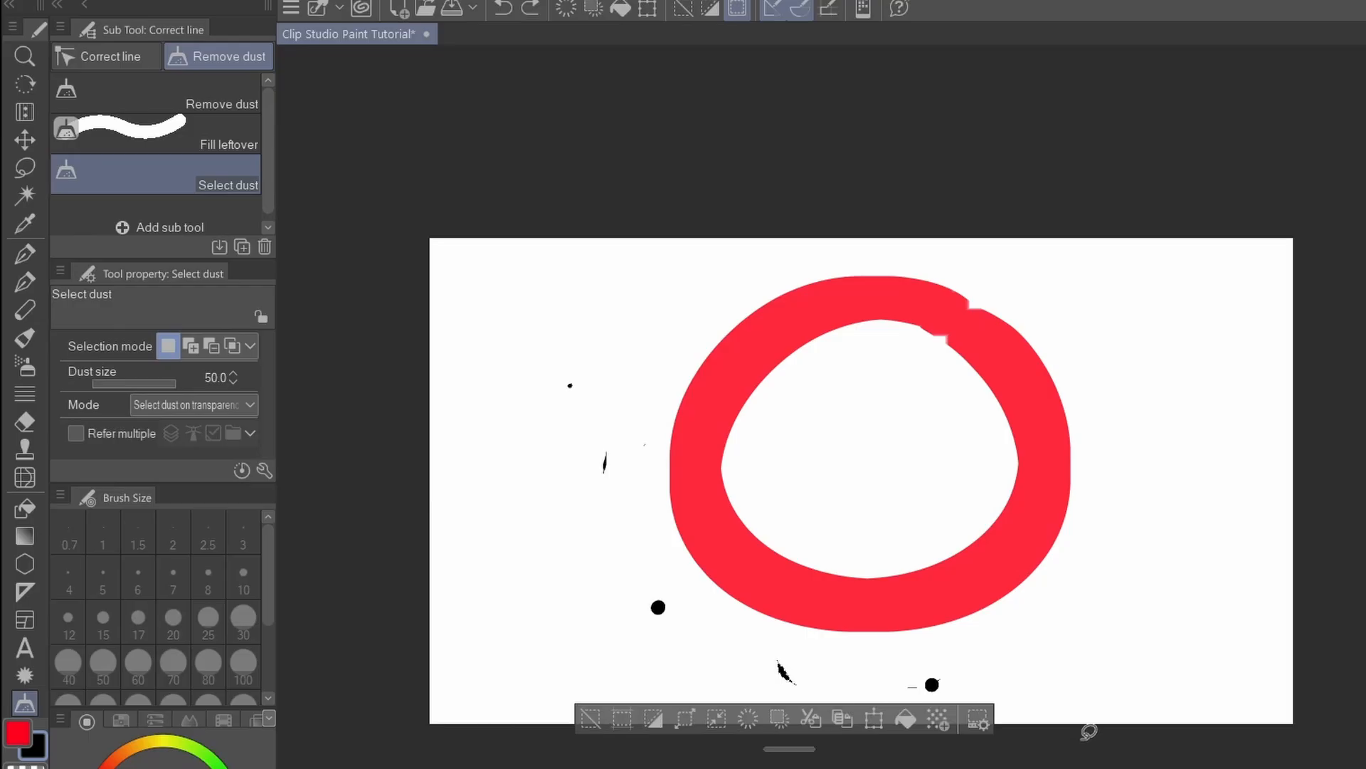
{"action": "key", "text": "ctrl+z"}
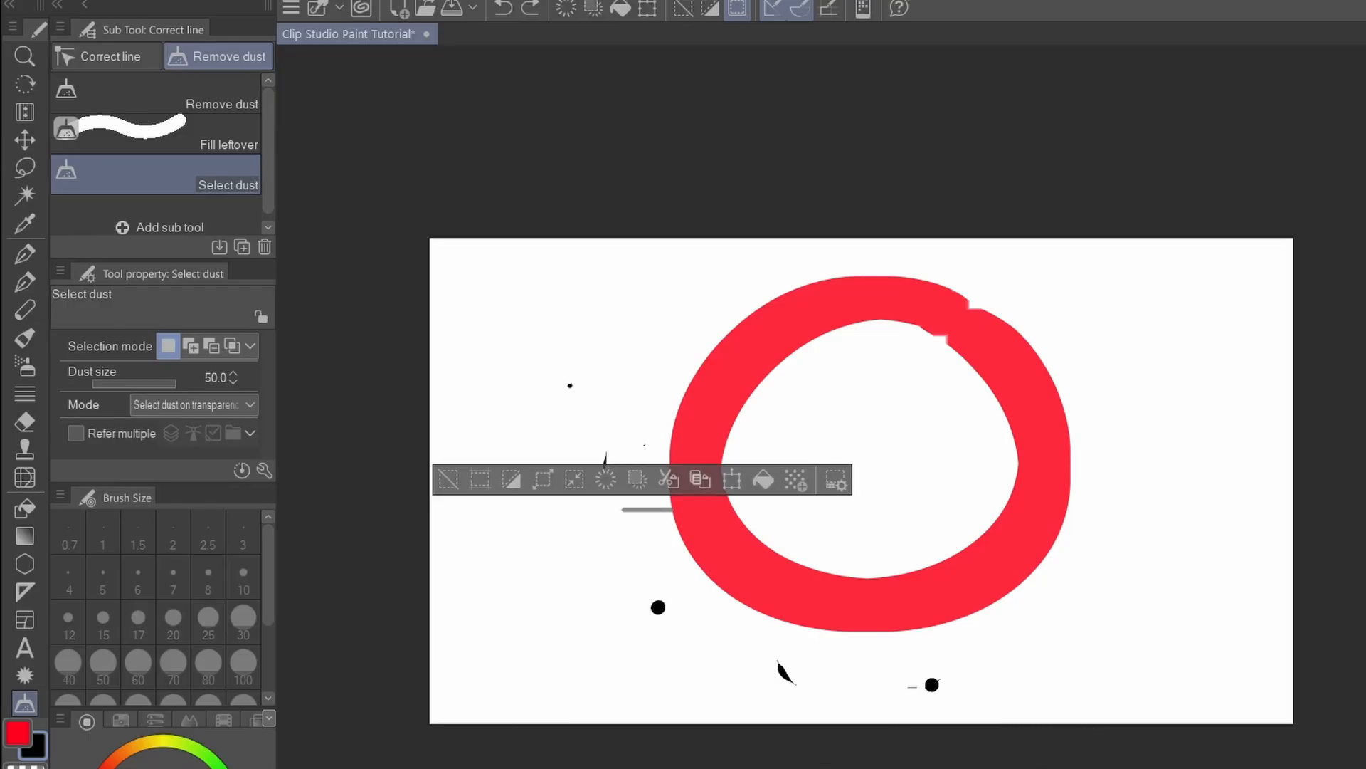